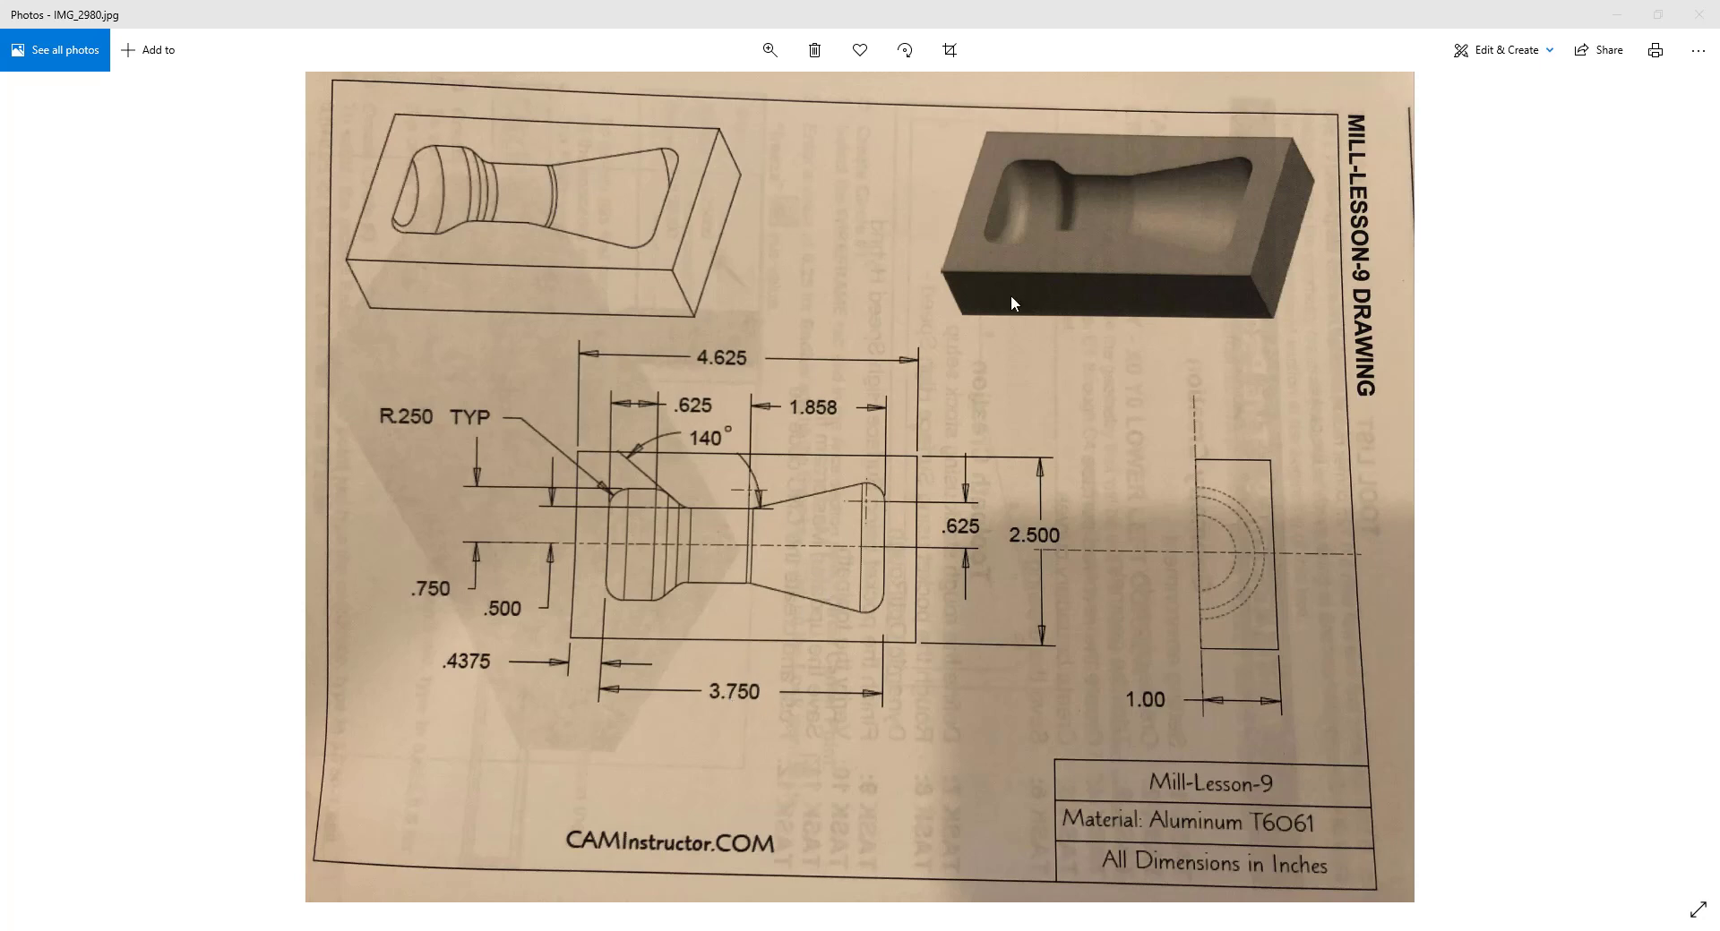
Switch from the Mill-Lesson-9 drawing to Mastercam and draw a 0.5-diameter circle centred at 3.5,.625.
left_click_drag(994, 11, 1718, 229)
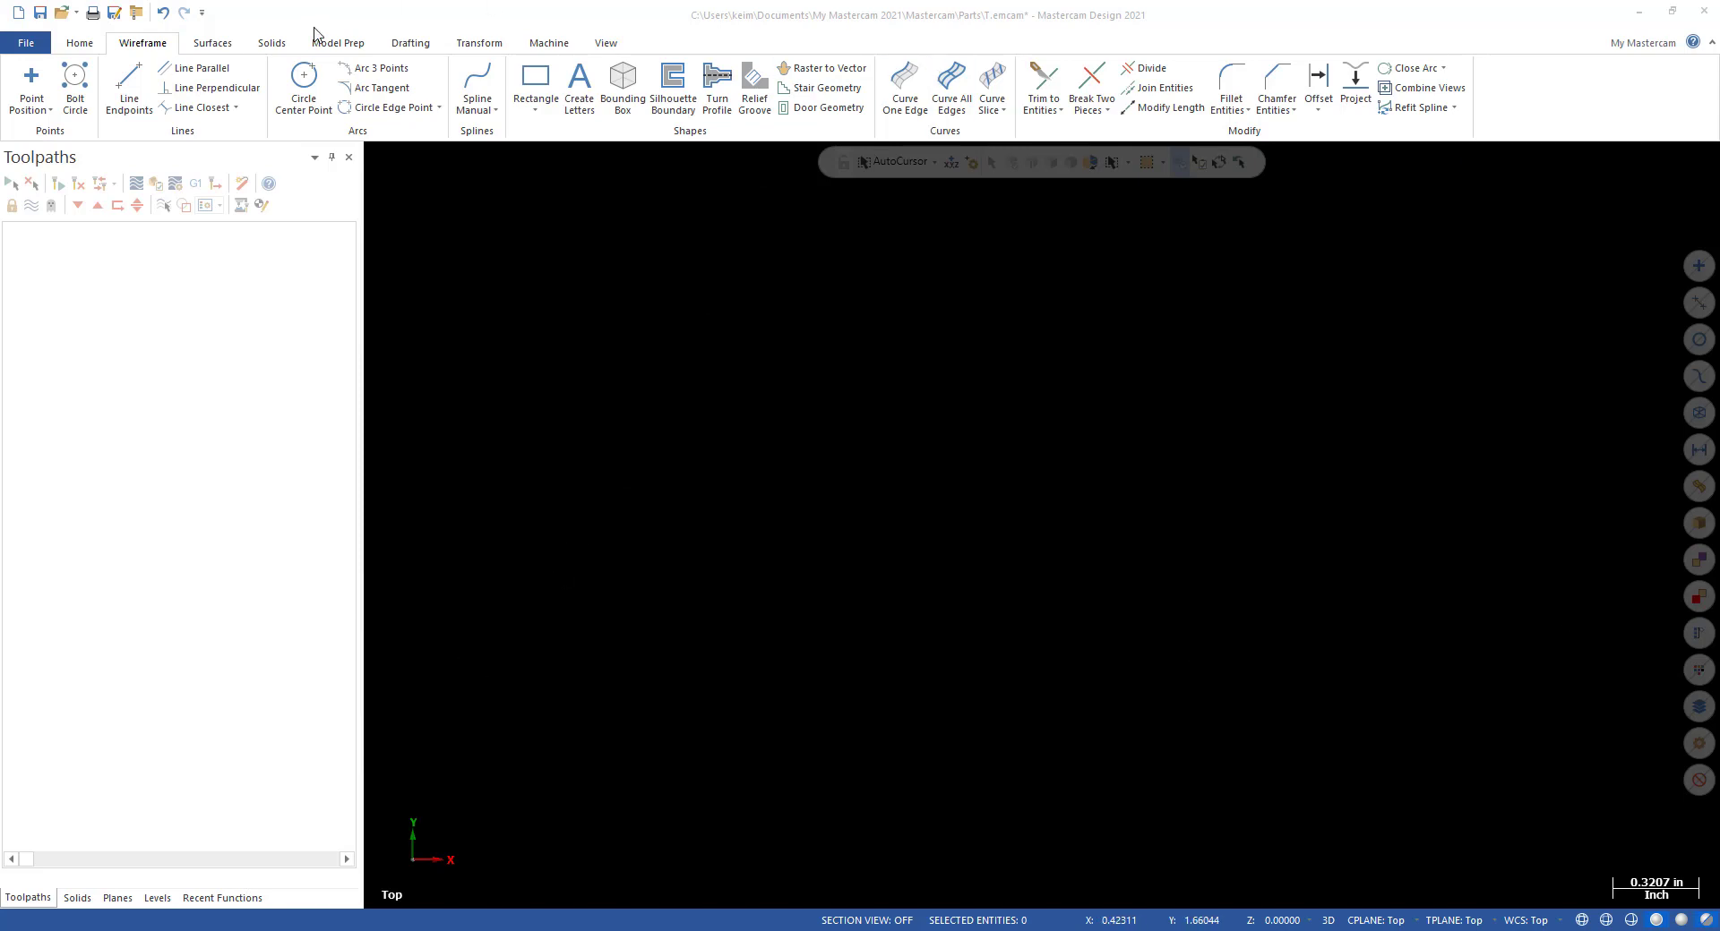
left_click(315, 74)
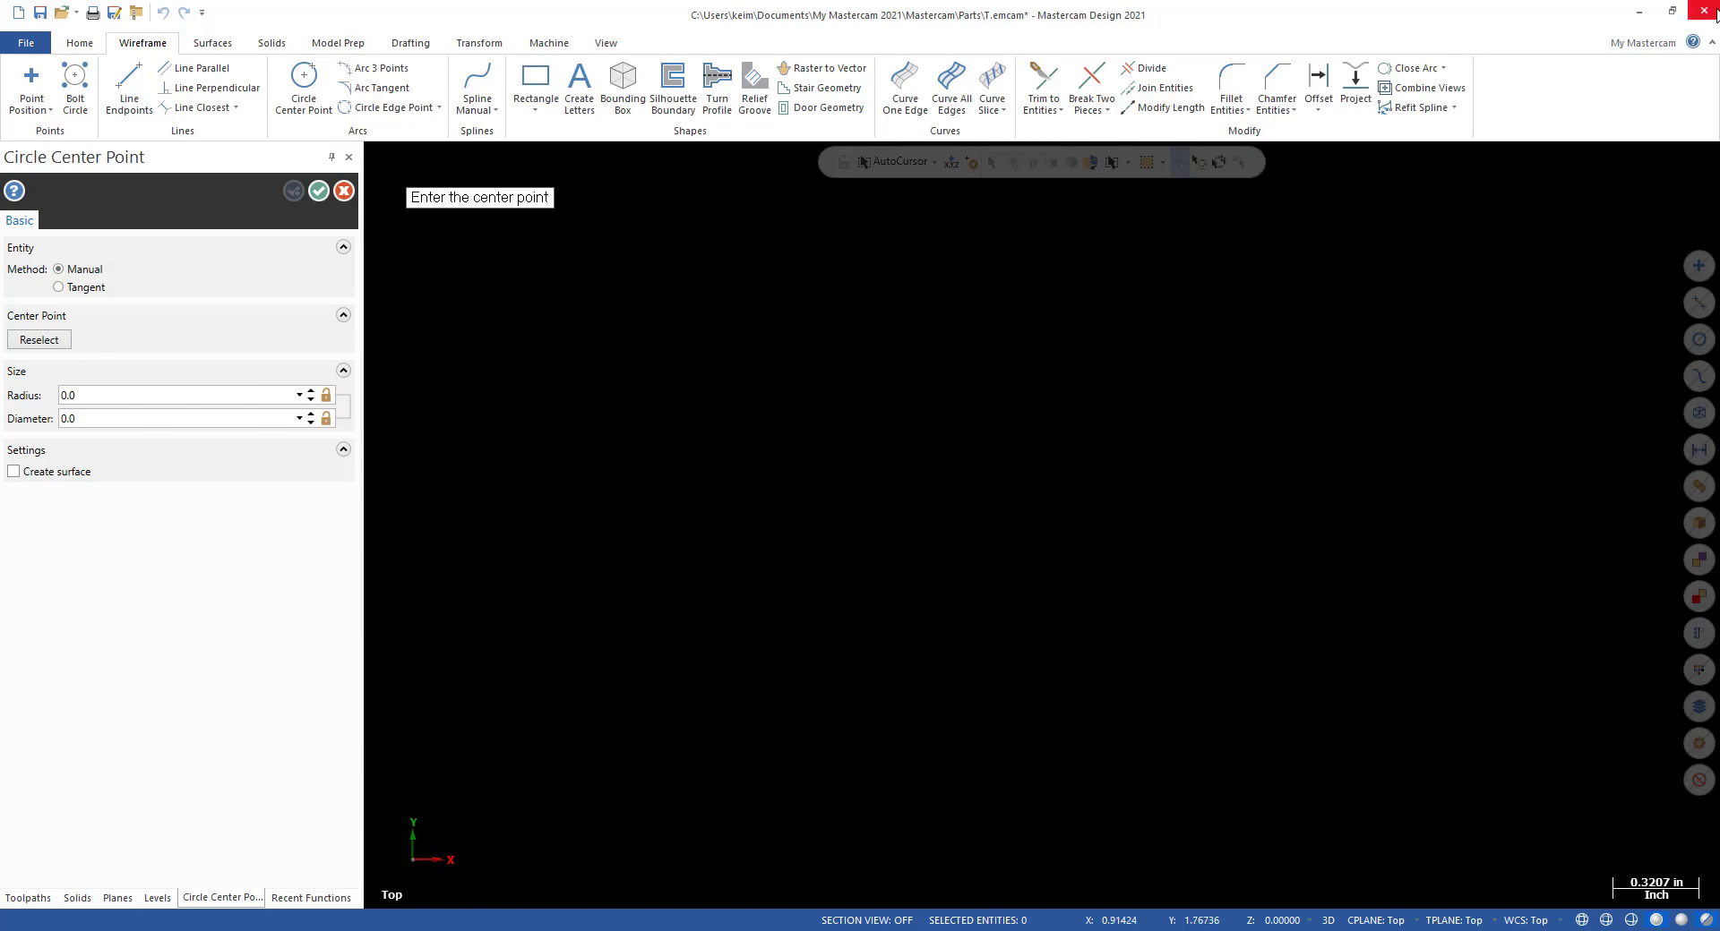
left_click_drag(1719, 12, 674, 1)
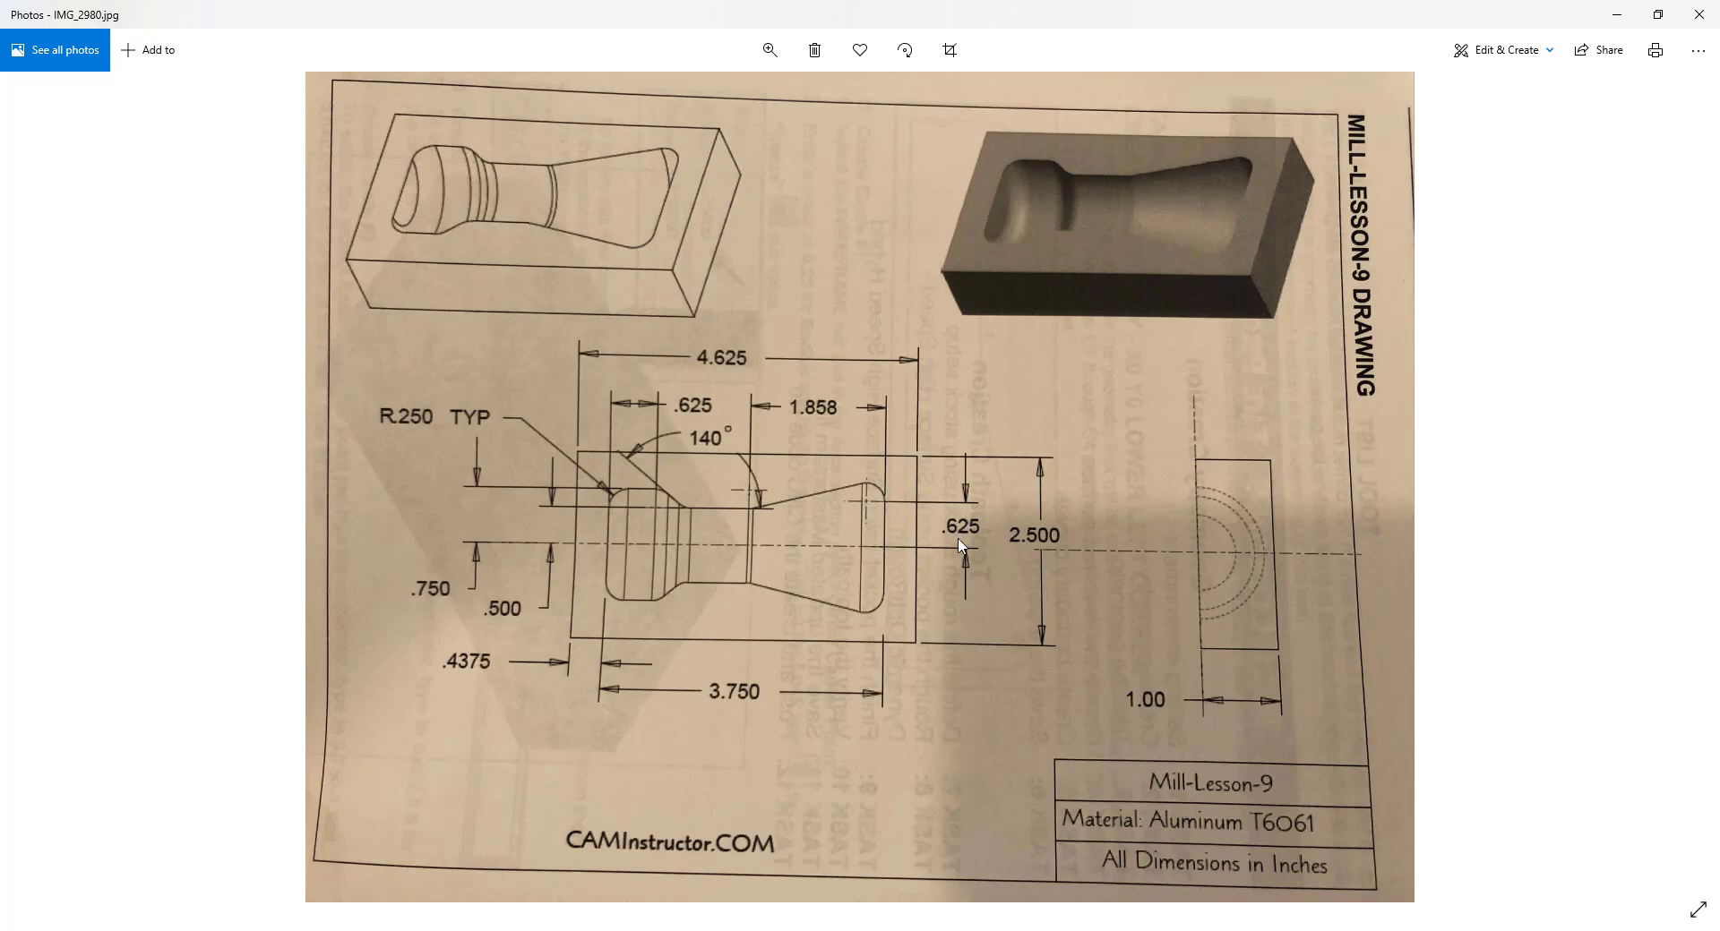
key("alt+Tab")
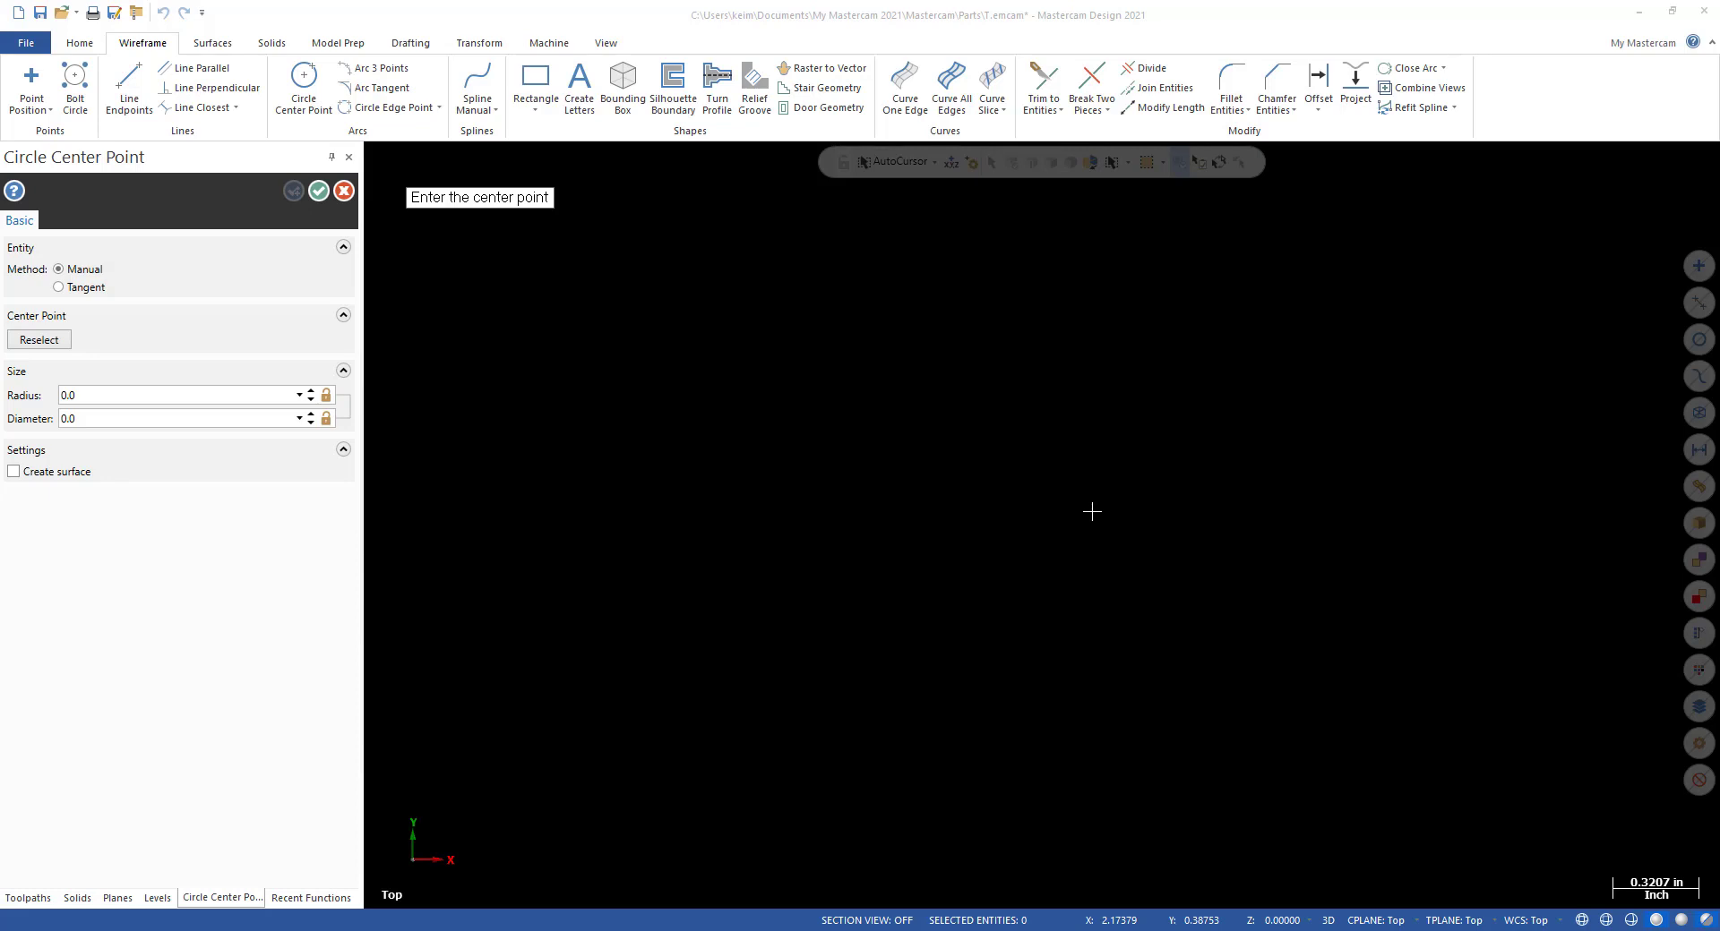
left_click(695, 276)
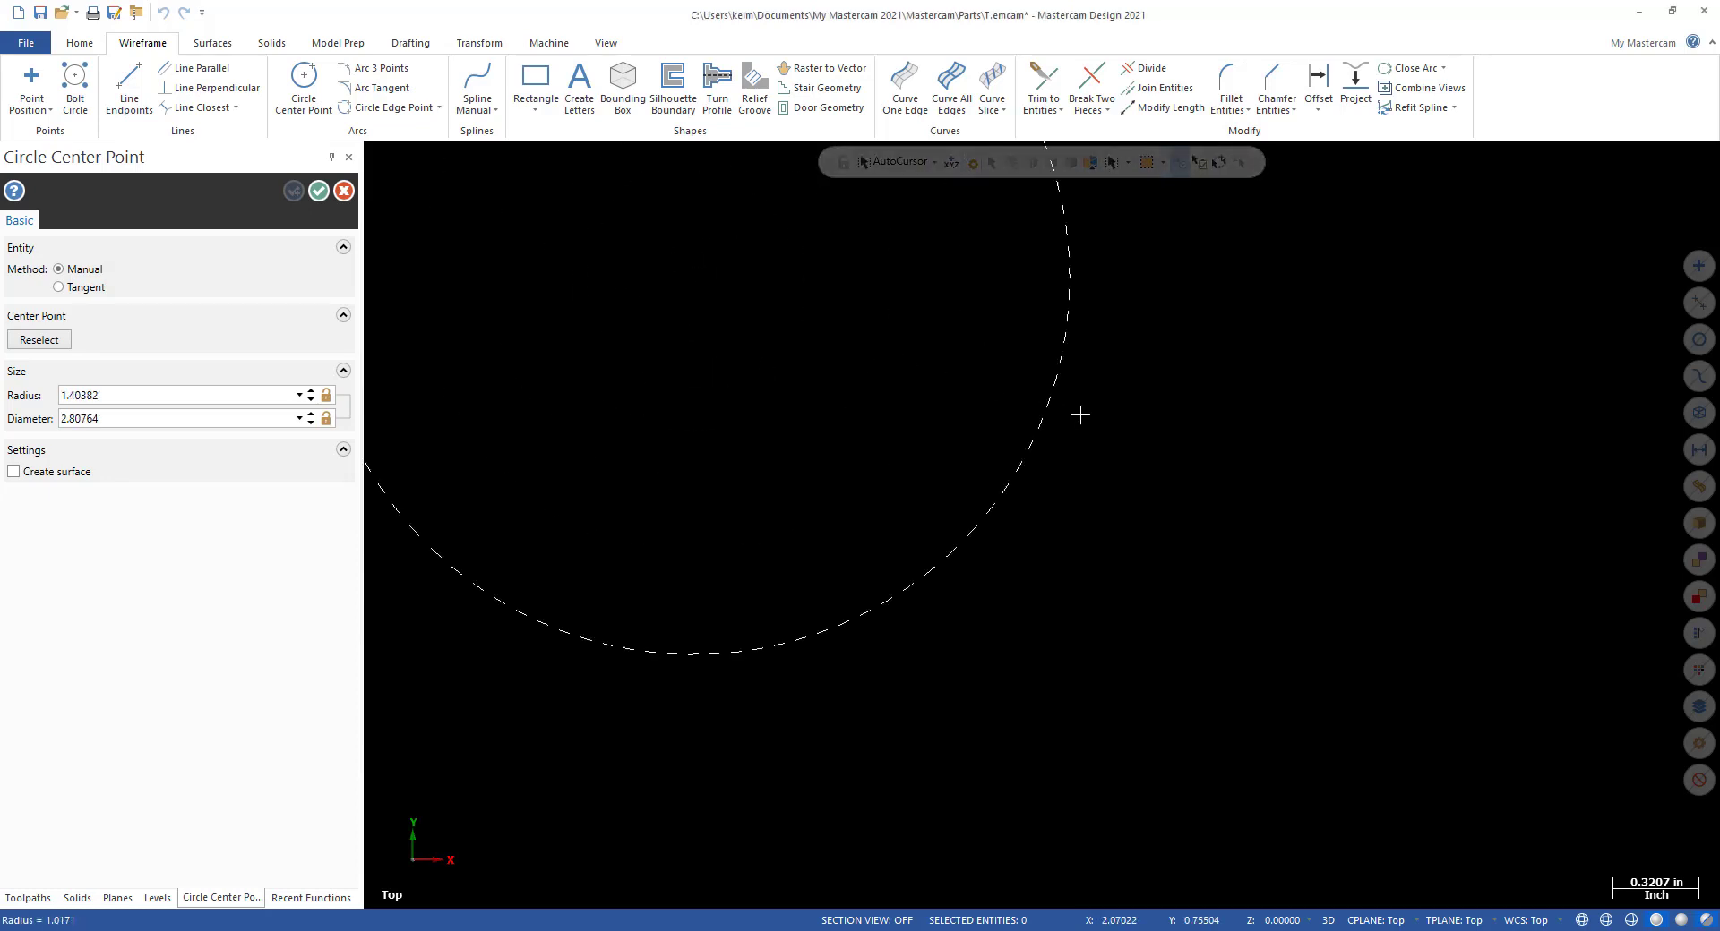
key("Escape")
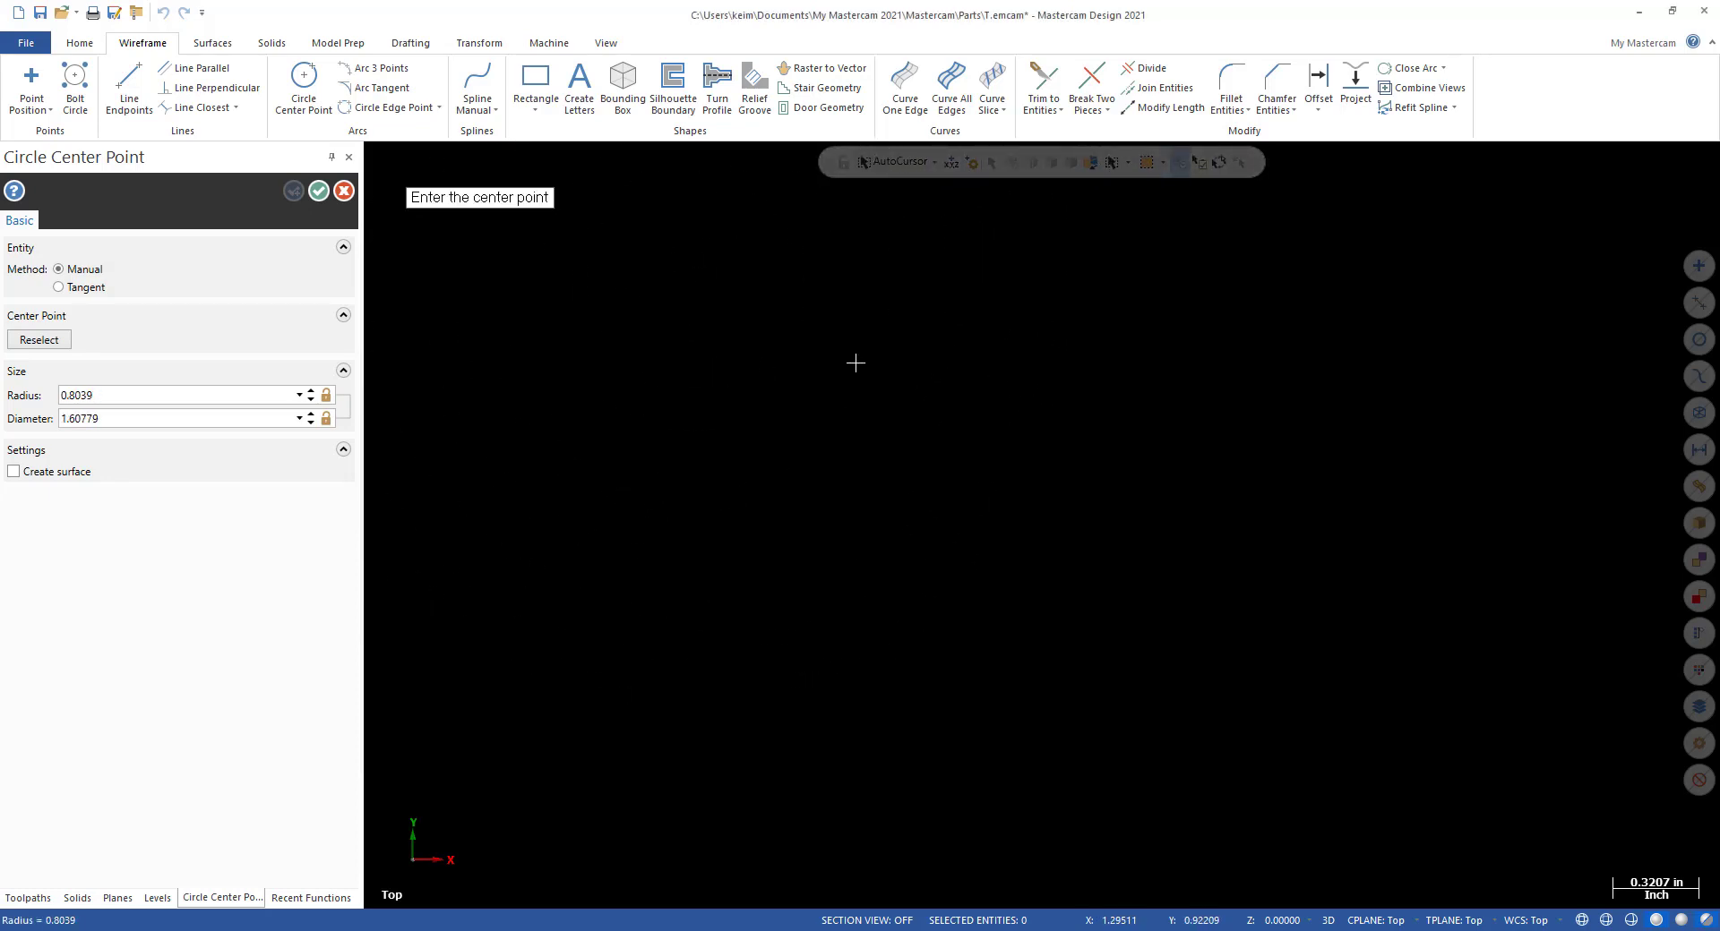
left_click(949, 161)
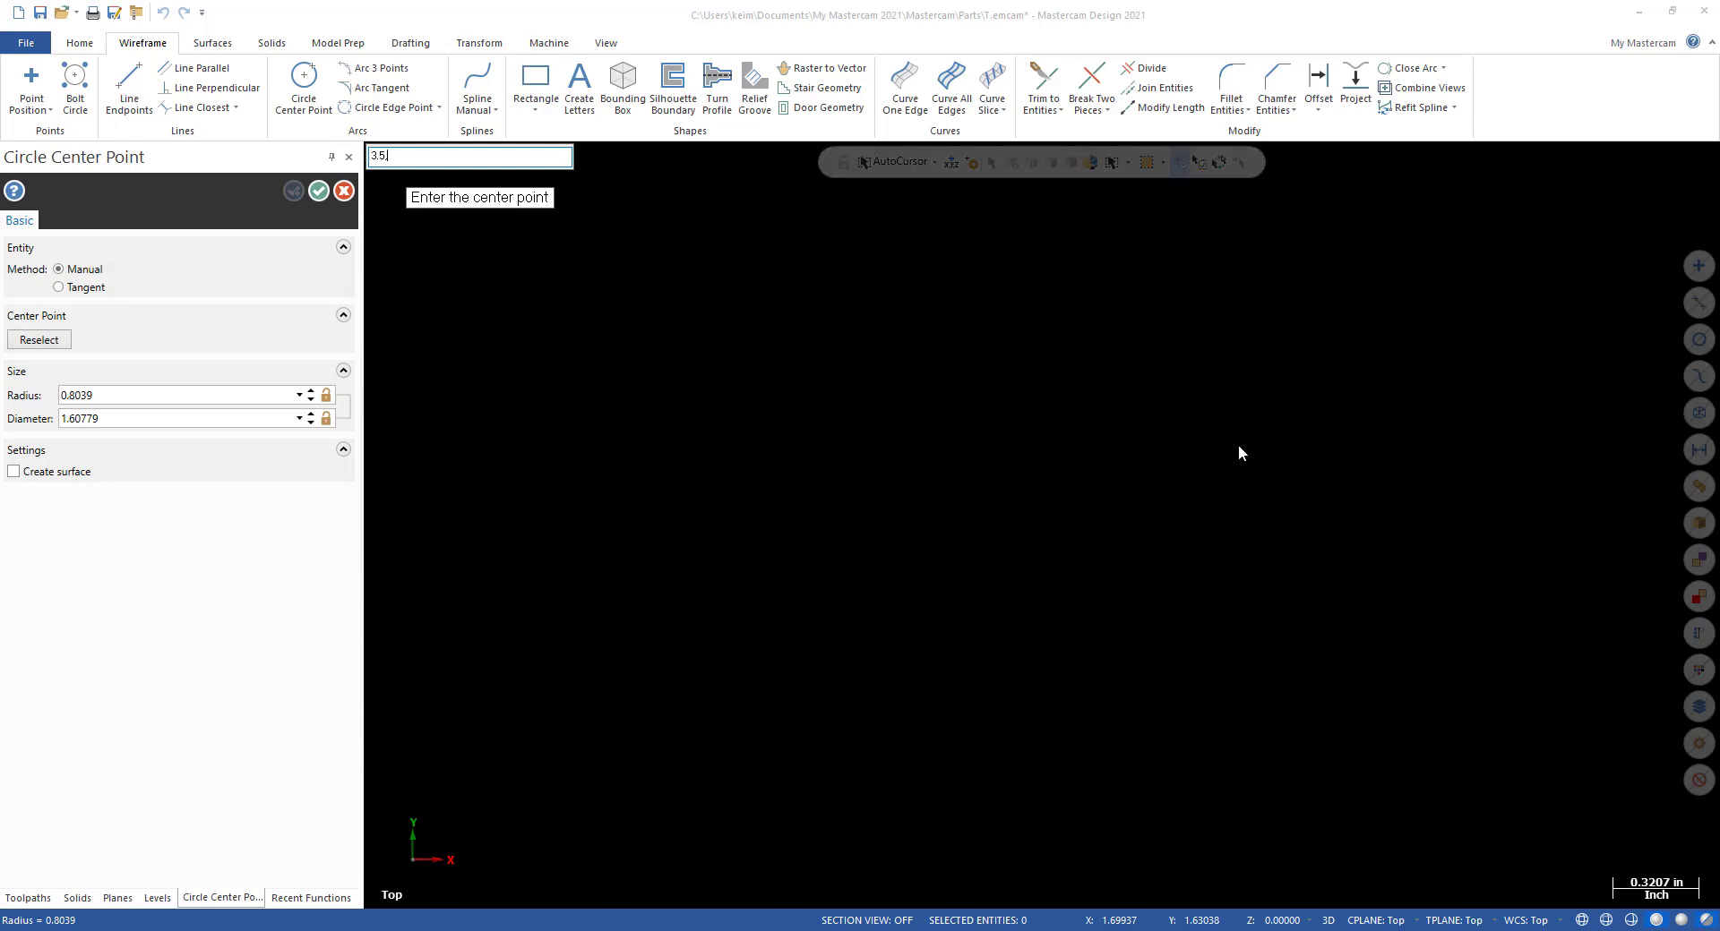
type("3.5,.625")
key("Return")
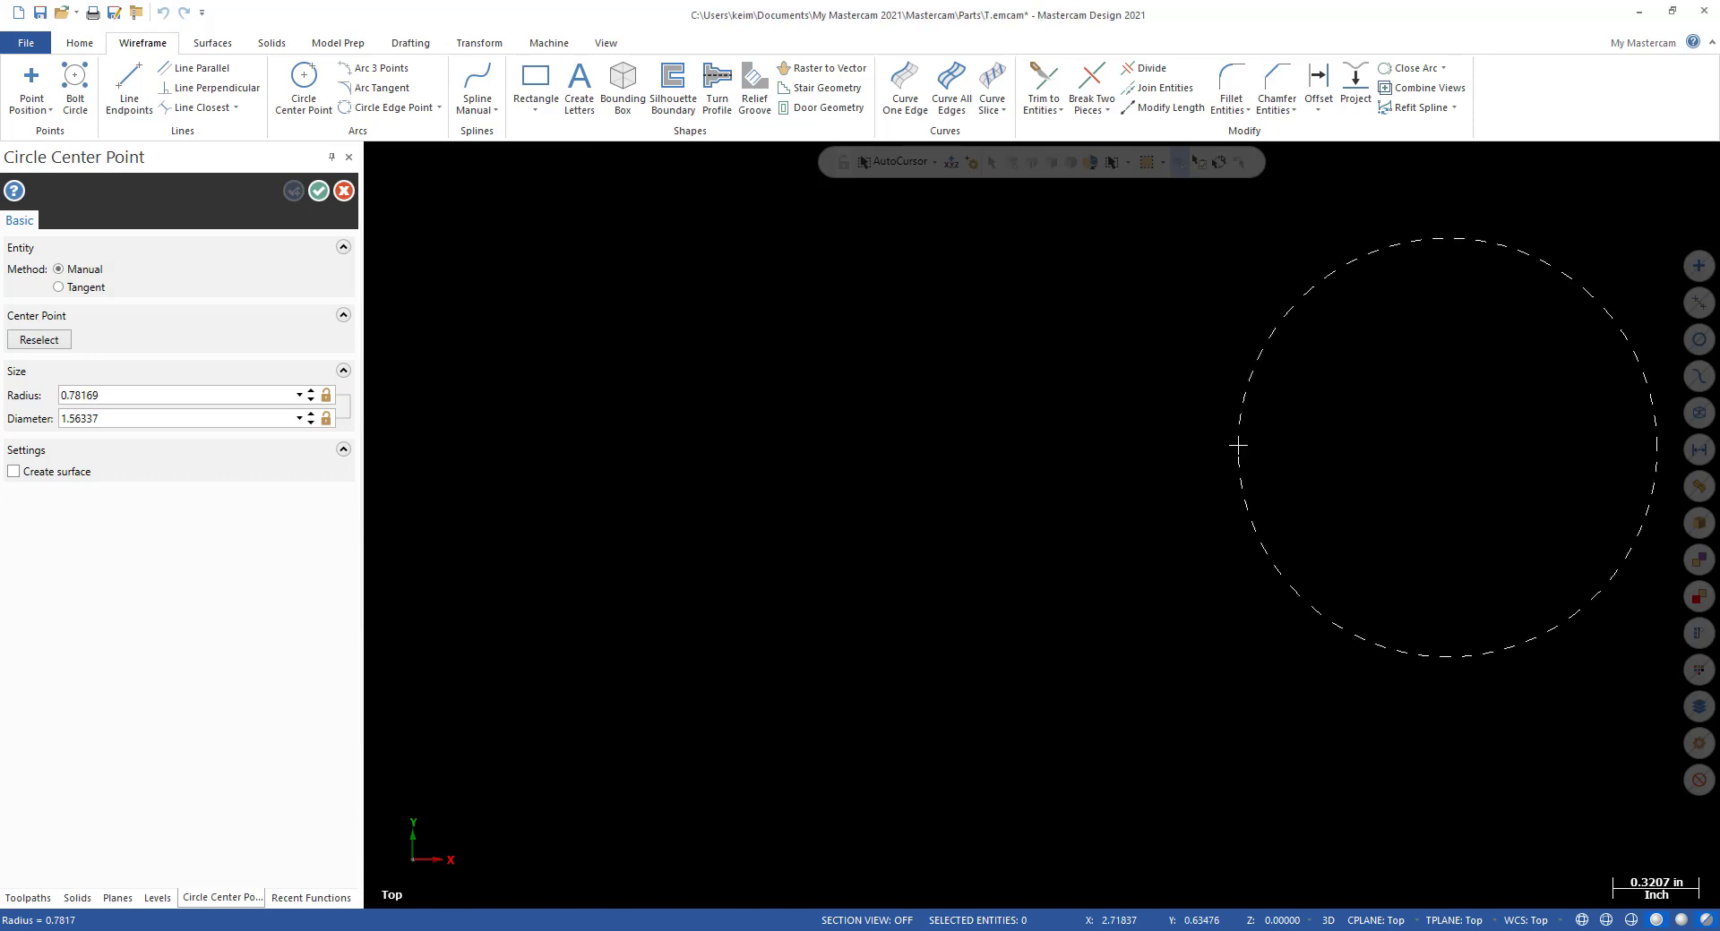
scroll(473, 391, "down", 1)
left_click(175, 417)
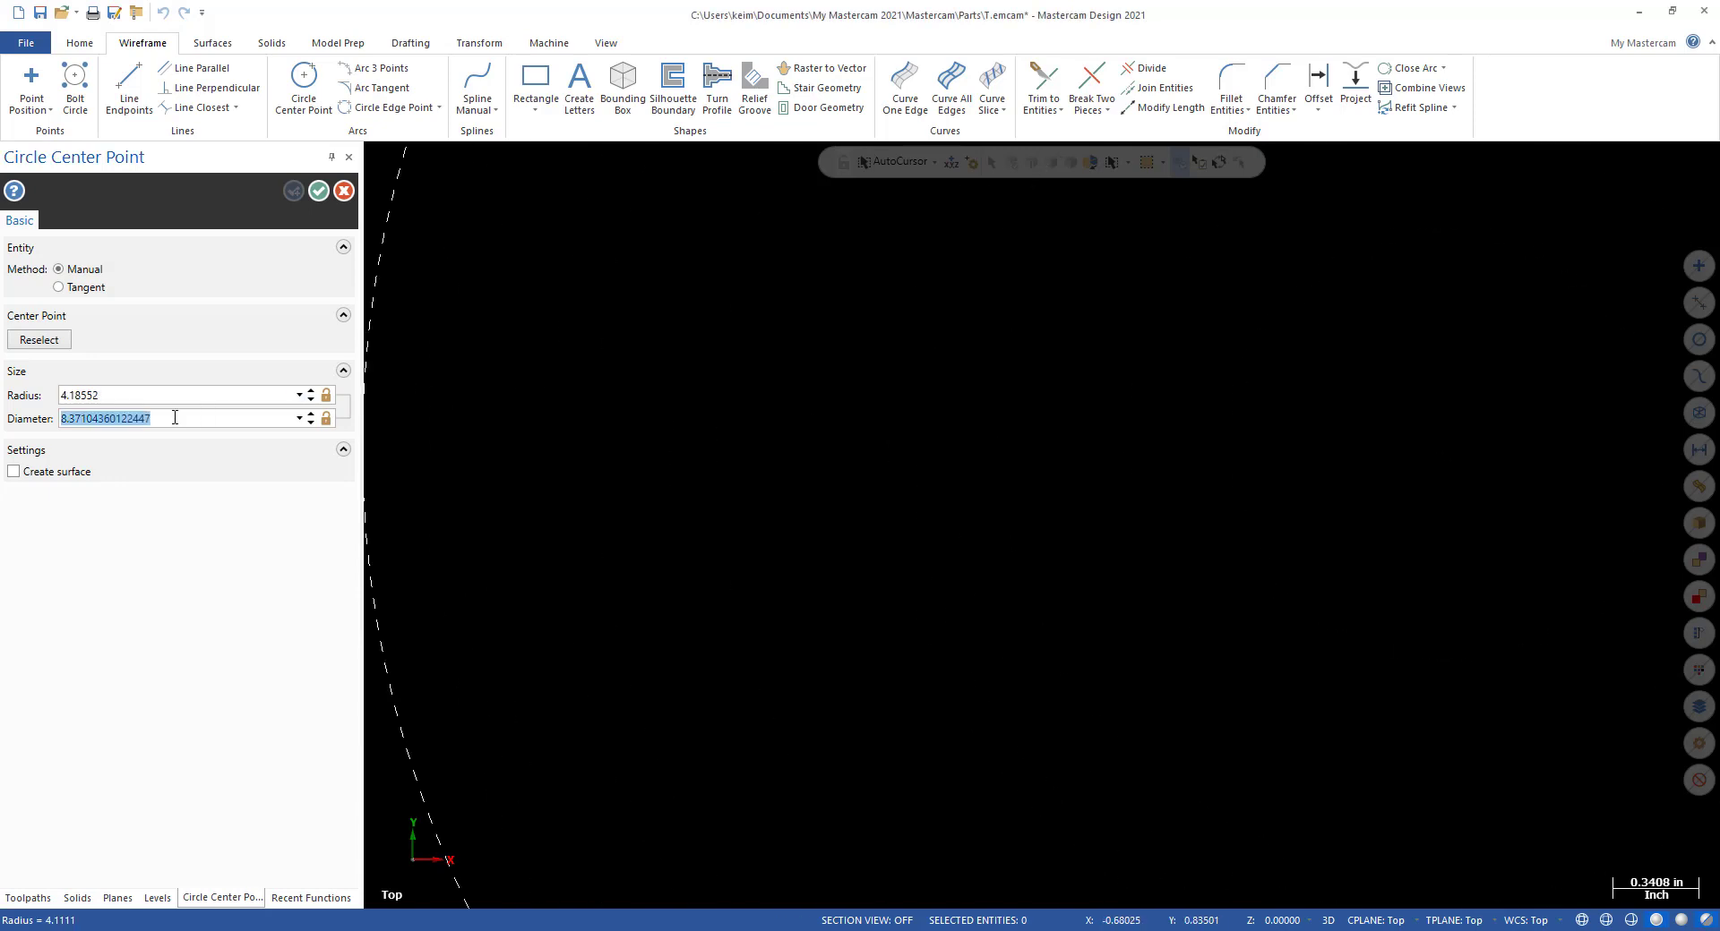
type(".5")
key("Return")
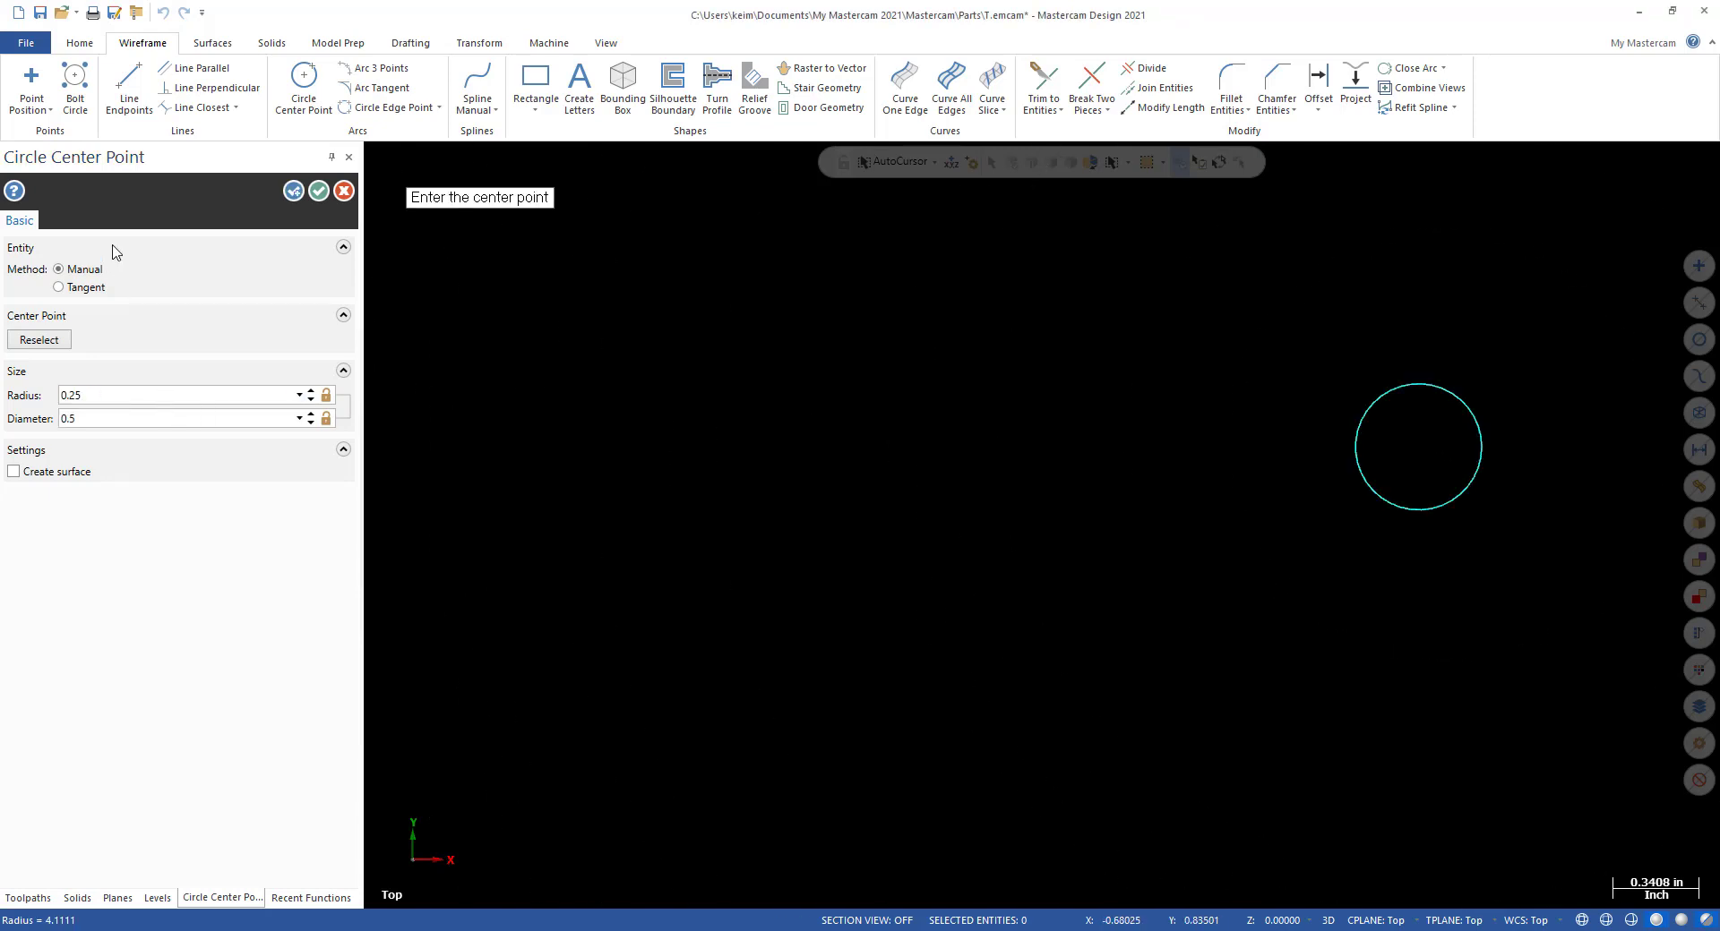
Draw a second 0.5-diameter circle centred at .625,.5 and finish the circle command.
scroll(626, 472, "down", 1)
scroll(1351, 495, "up", 1)
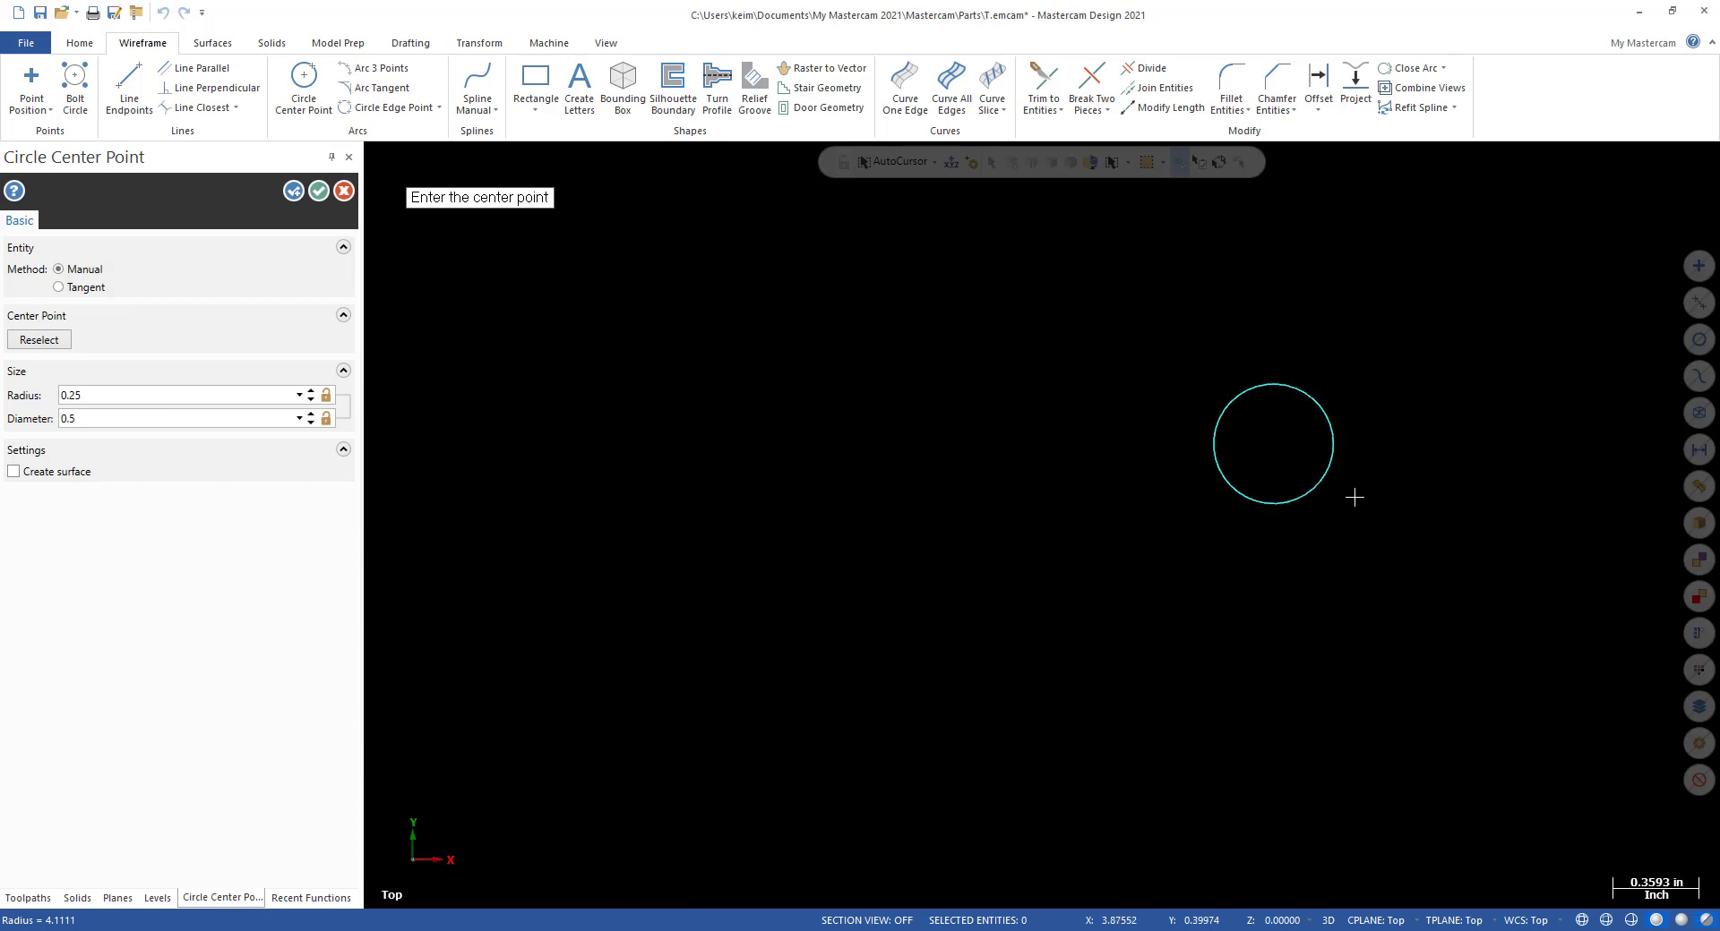
scroll(1245, 518, "down", 3)
scroll(1245, 517, "down", 1)
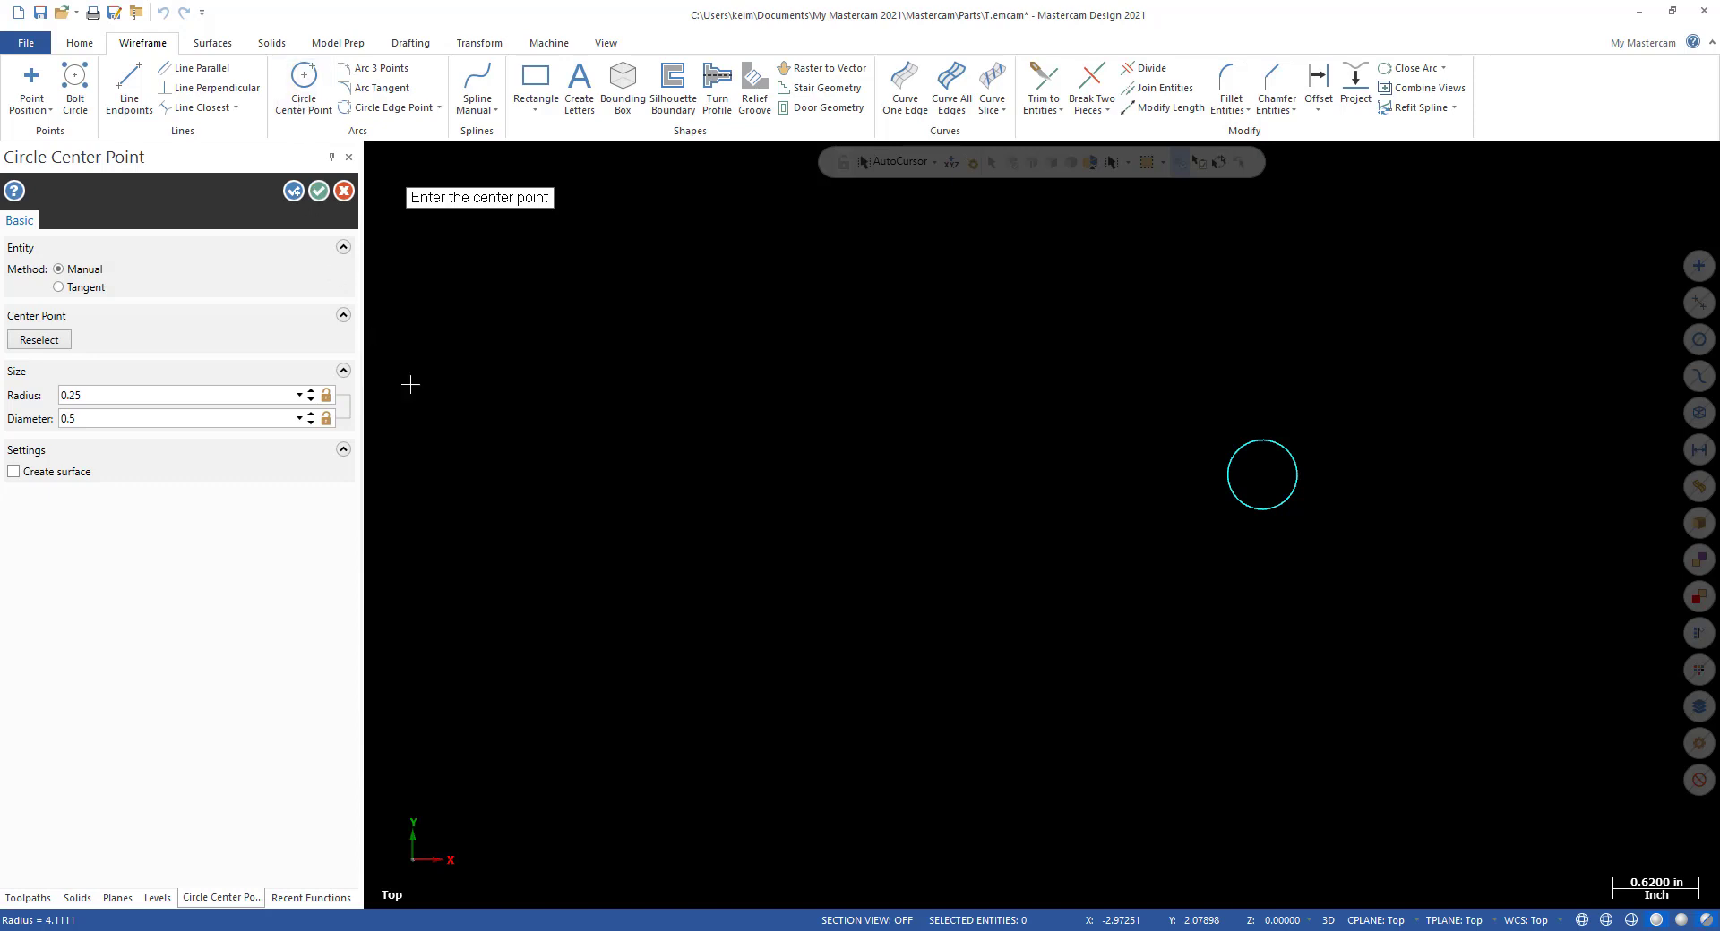
type(".625,.5")
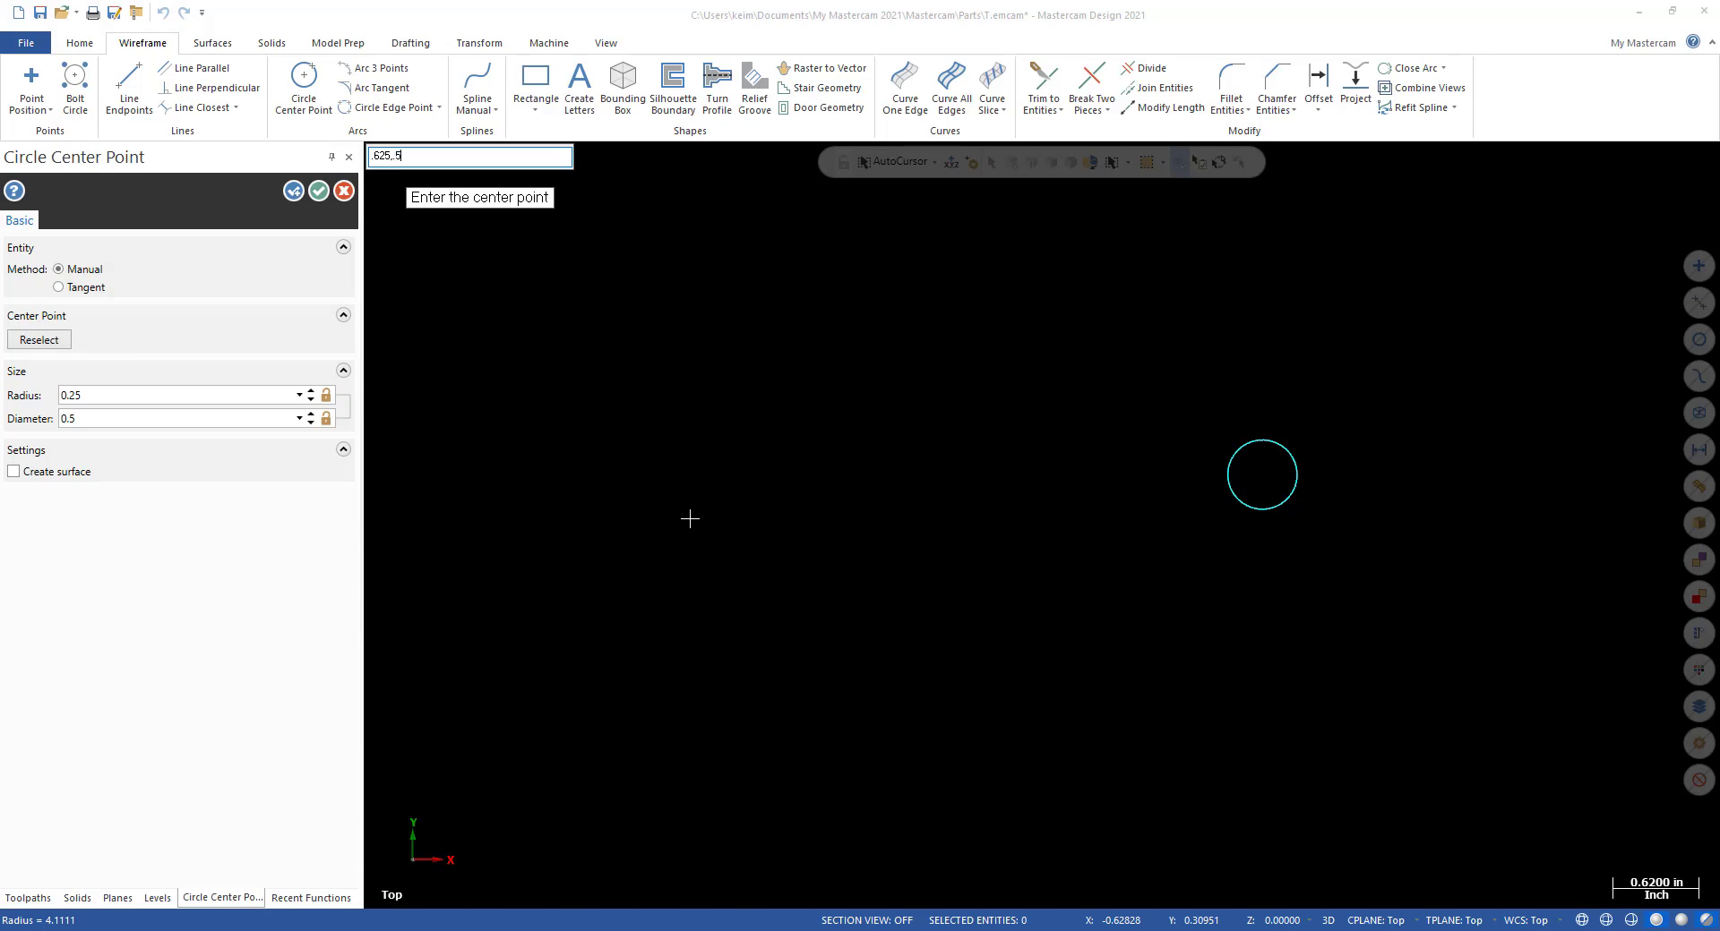
key("Return")
double_click(145, 417)
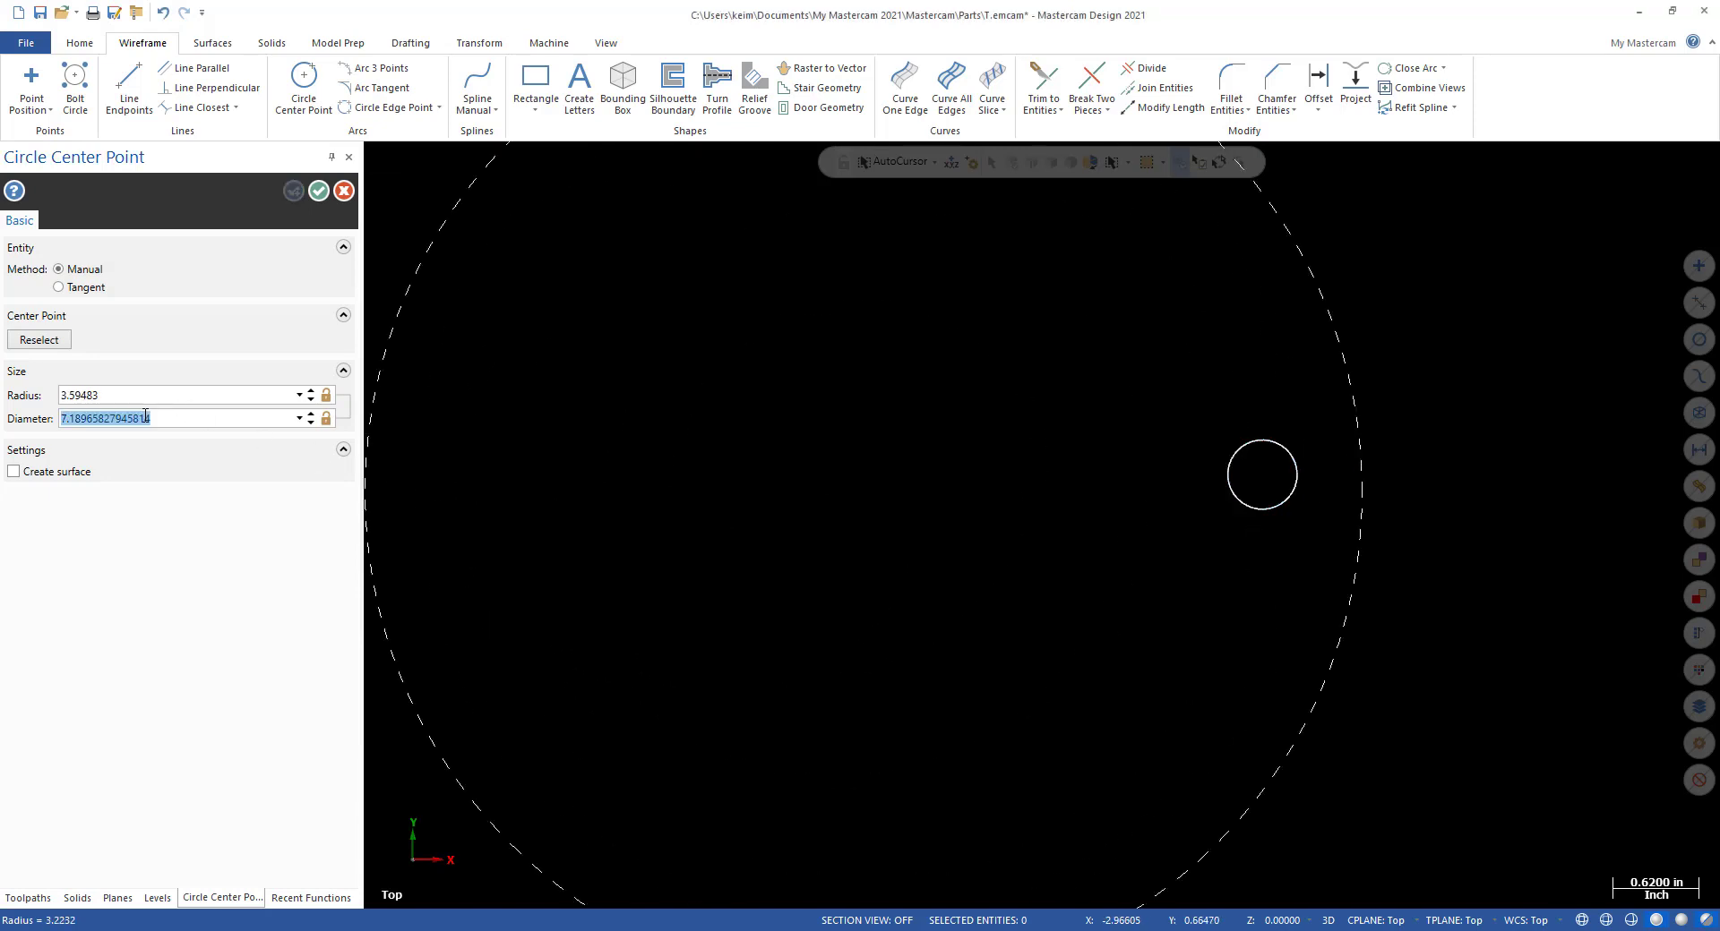
type("0.5")
key("Return")
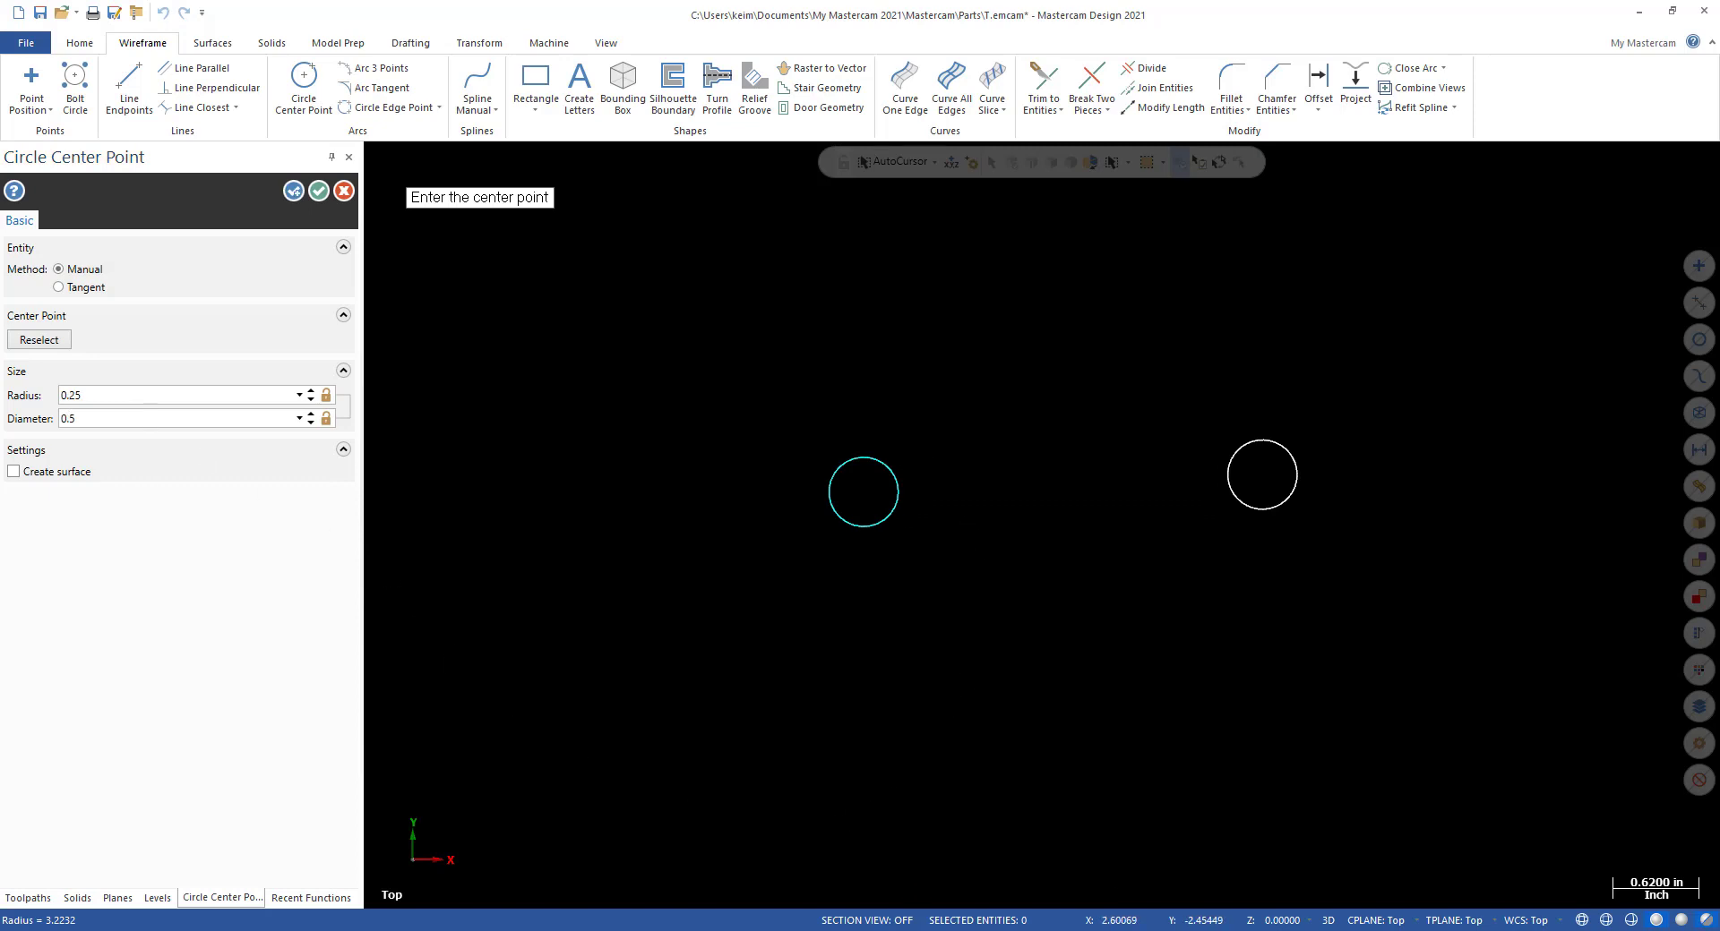
left_click(321, 193)
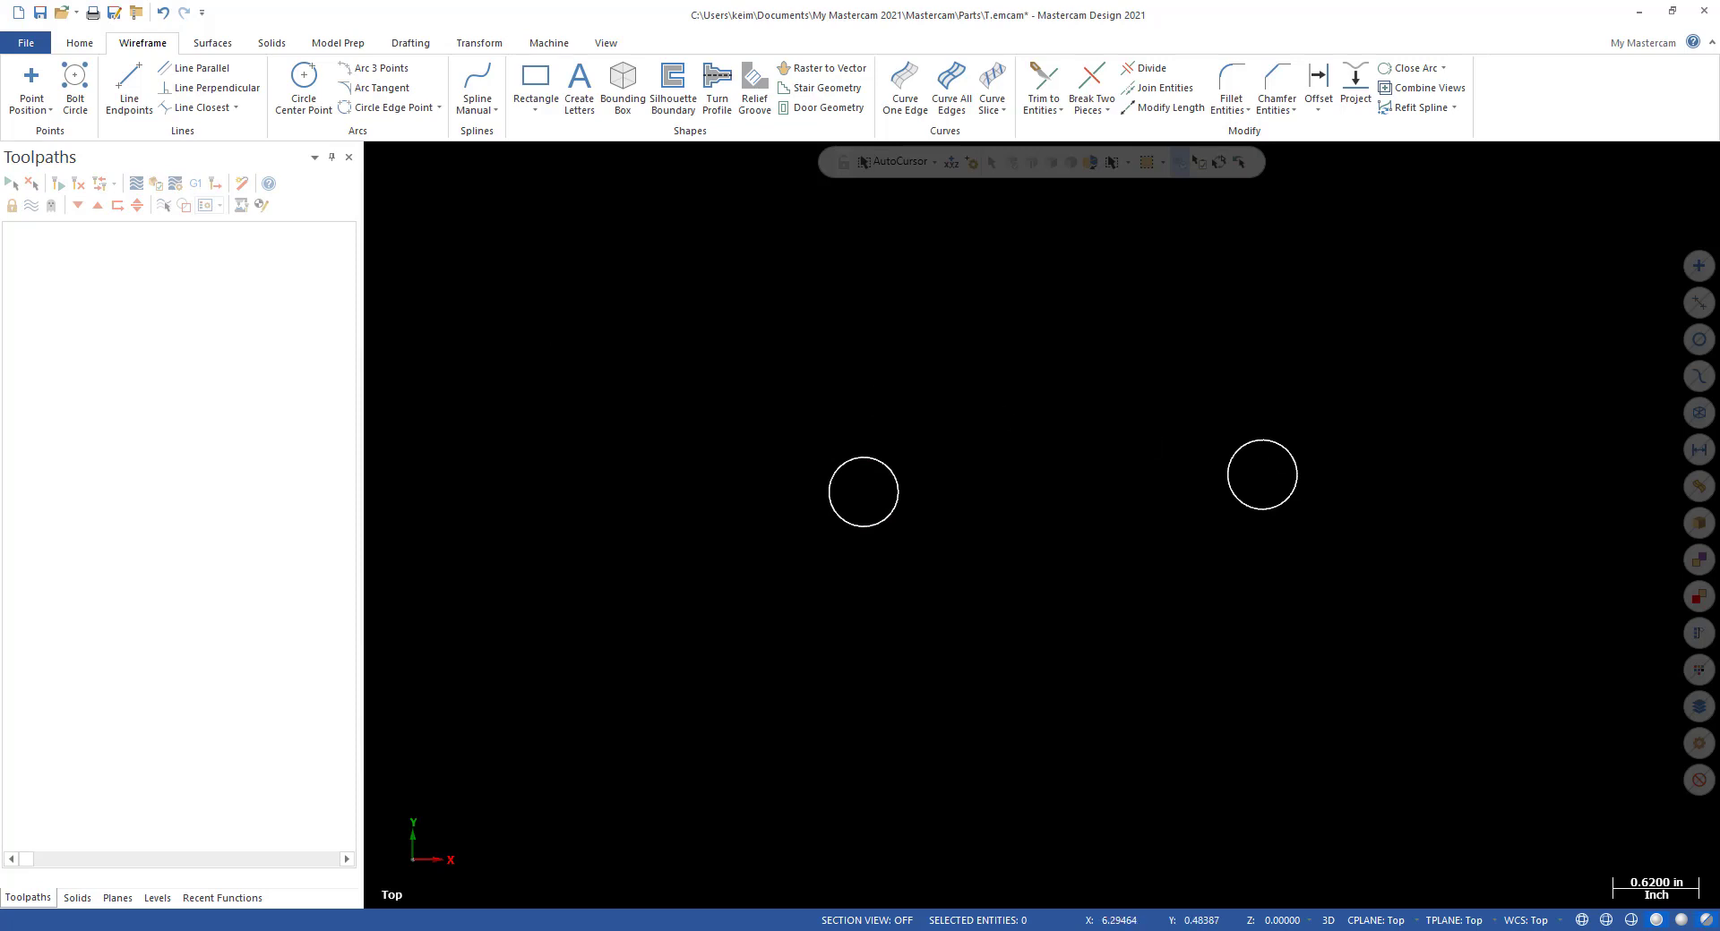
left_click(129, 83)
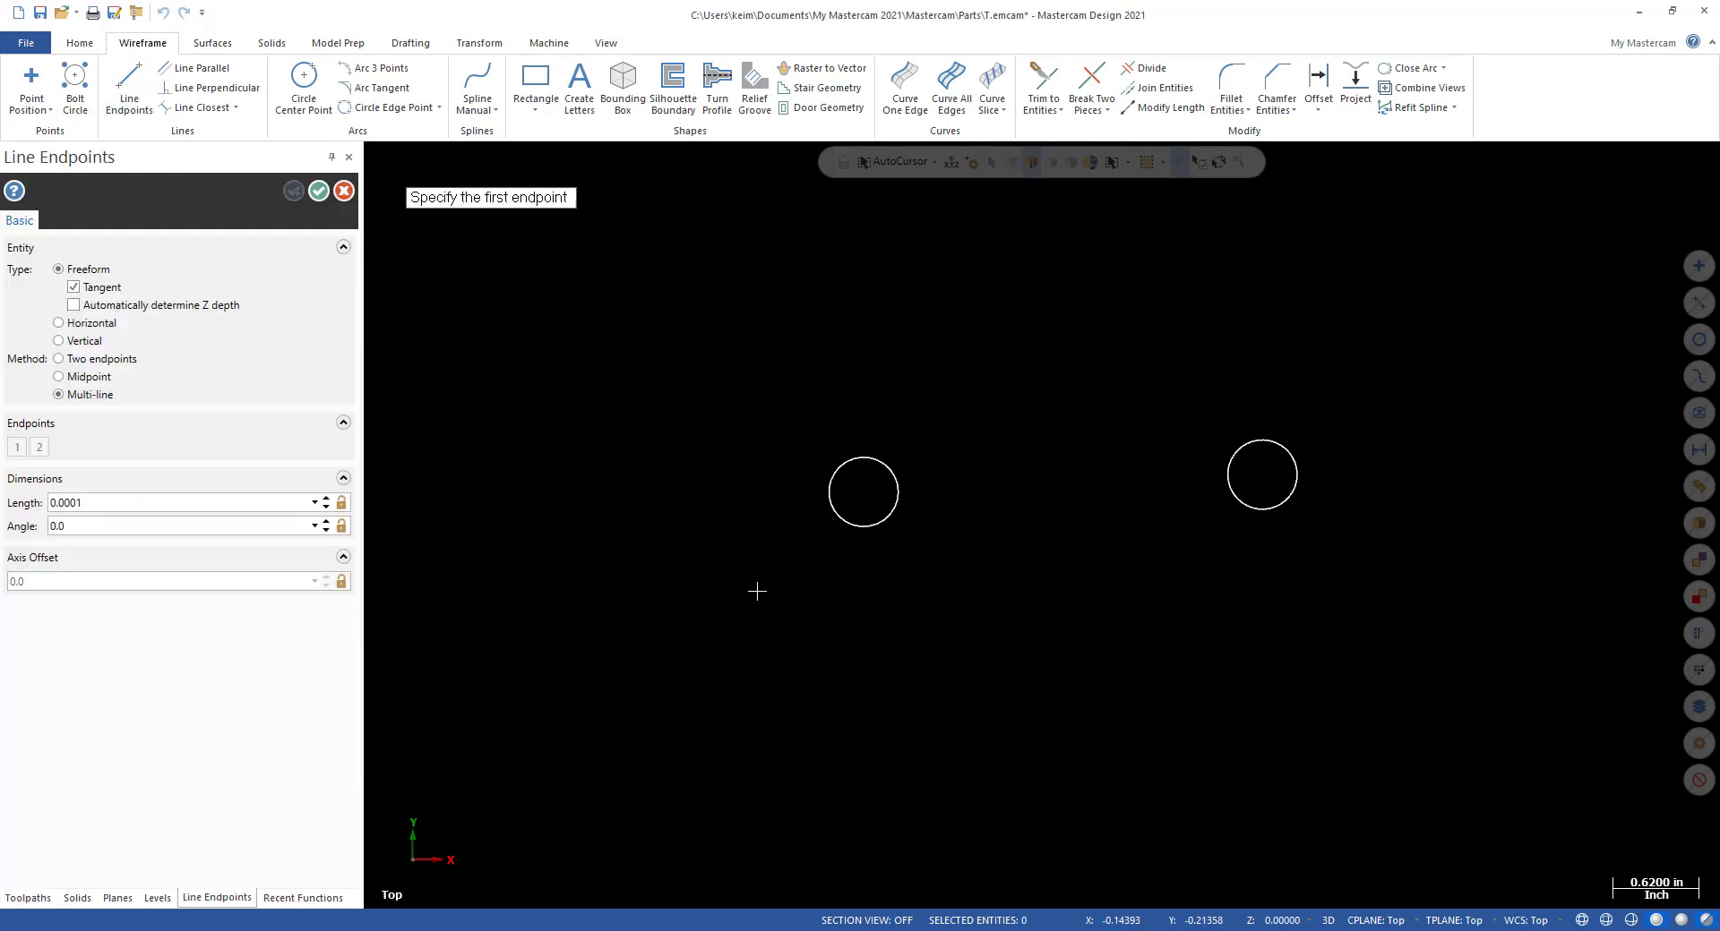
type("0")
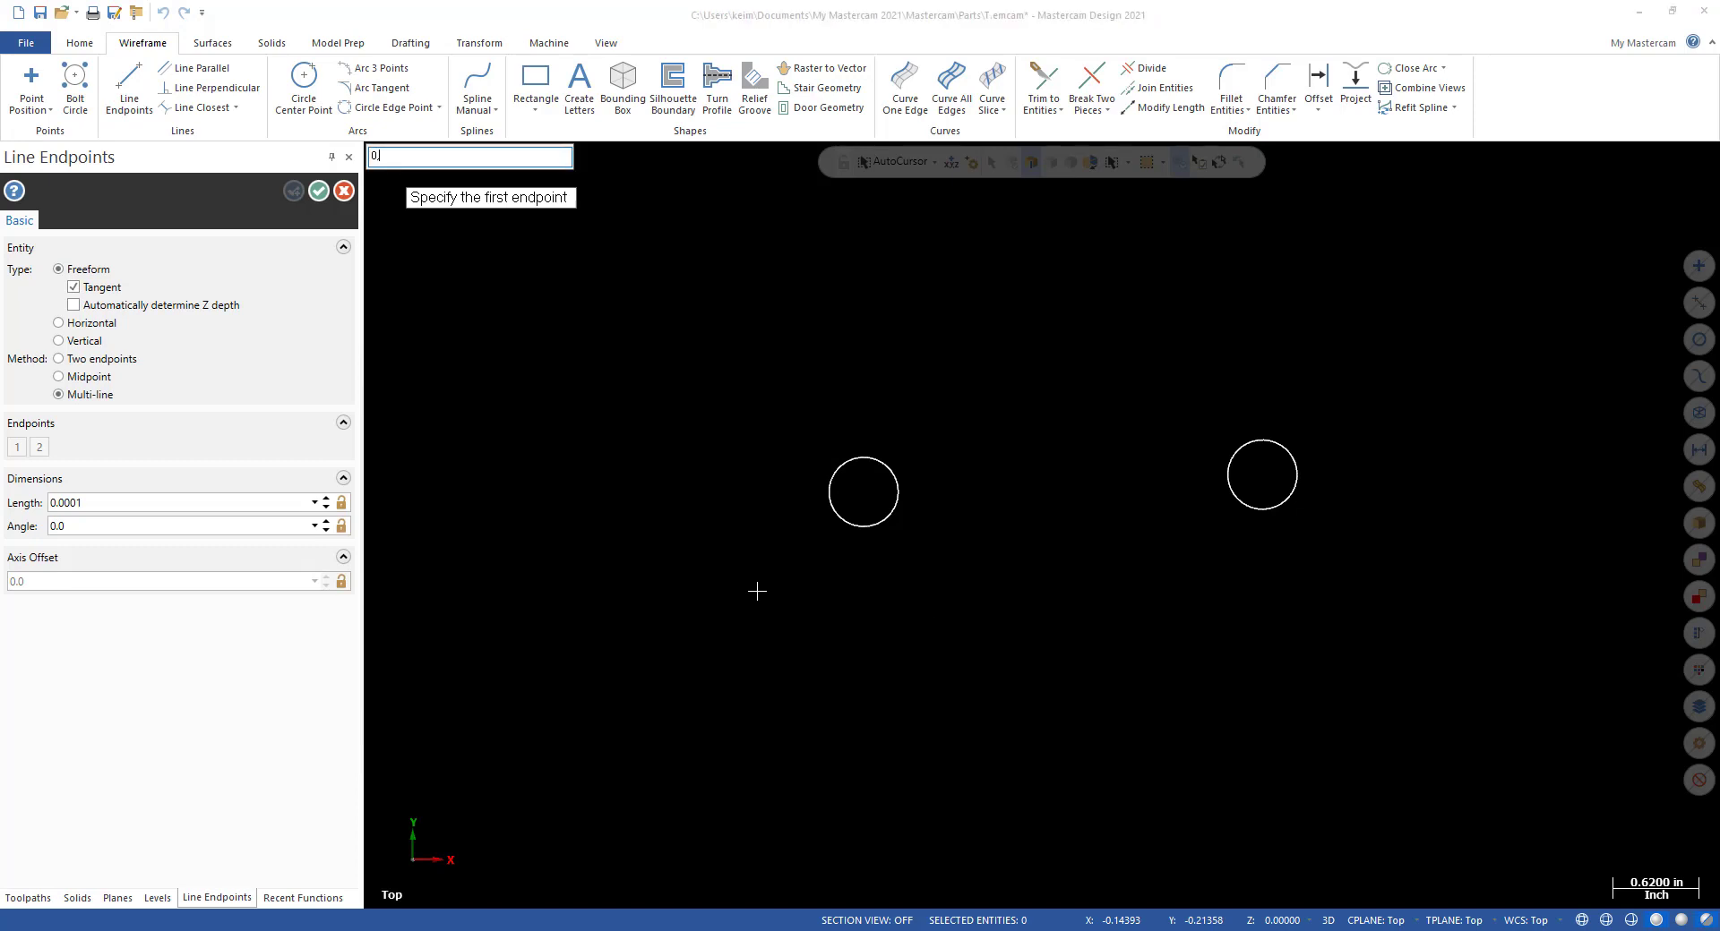
type(",.75")
key("Return")
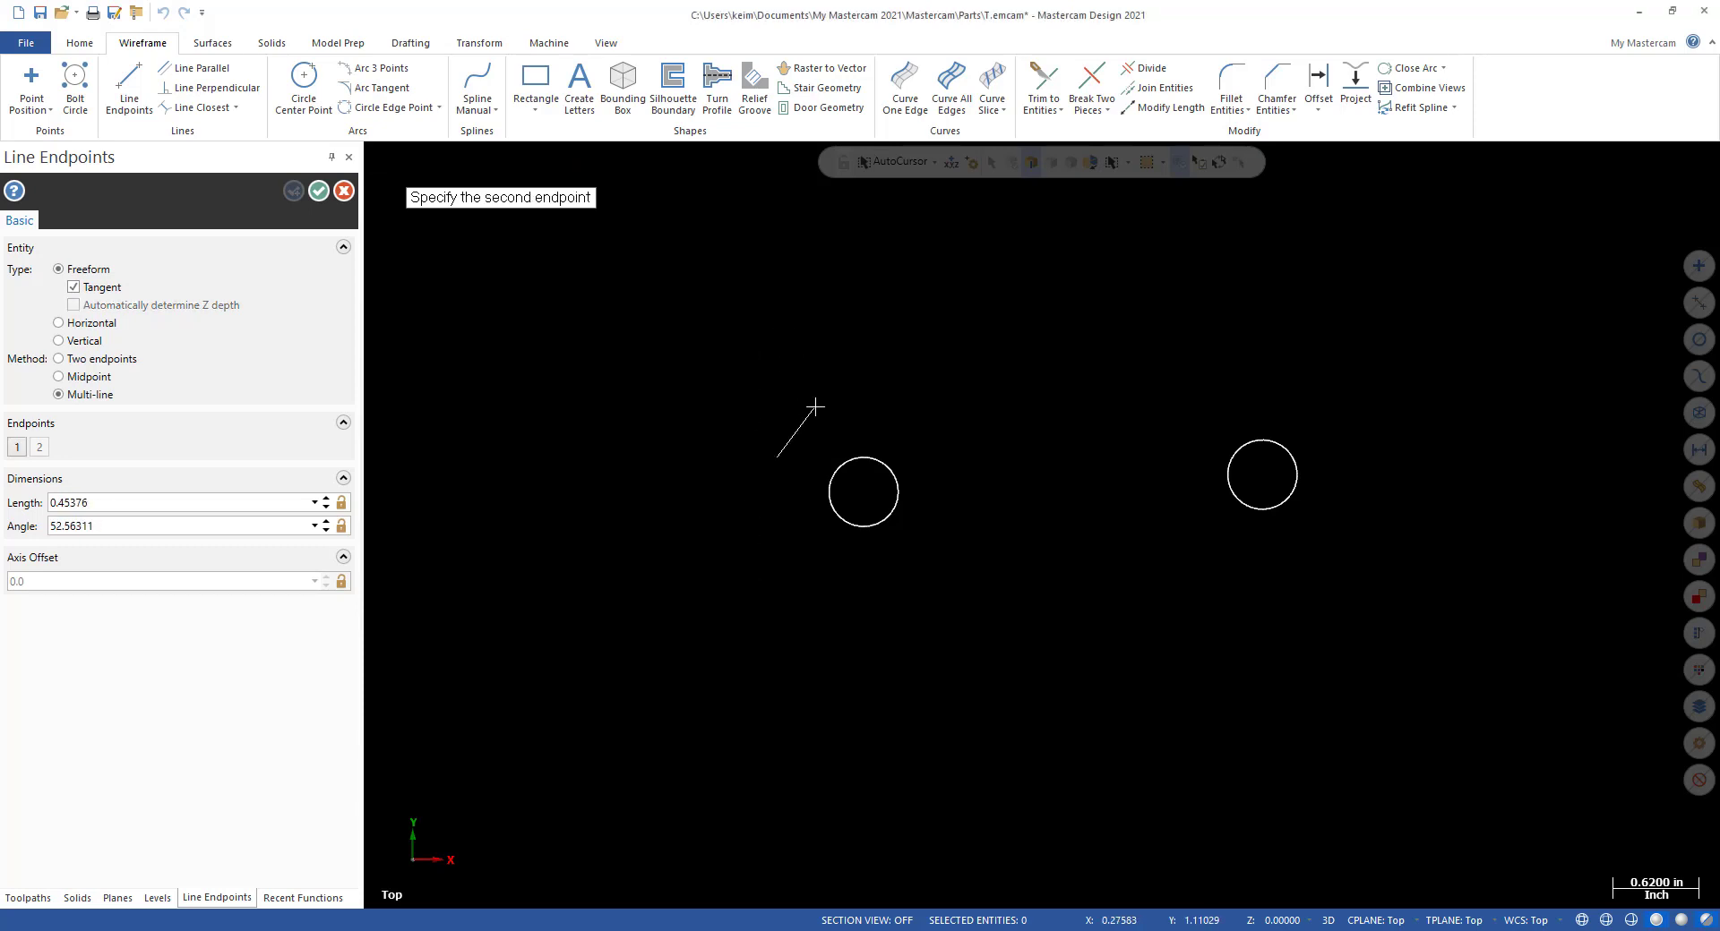
key("Escape")
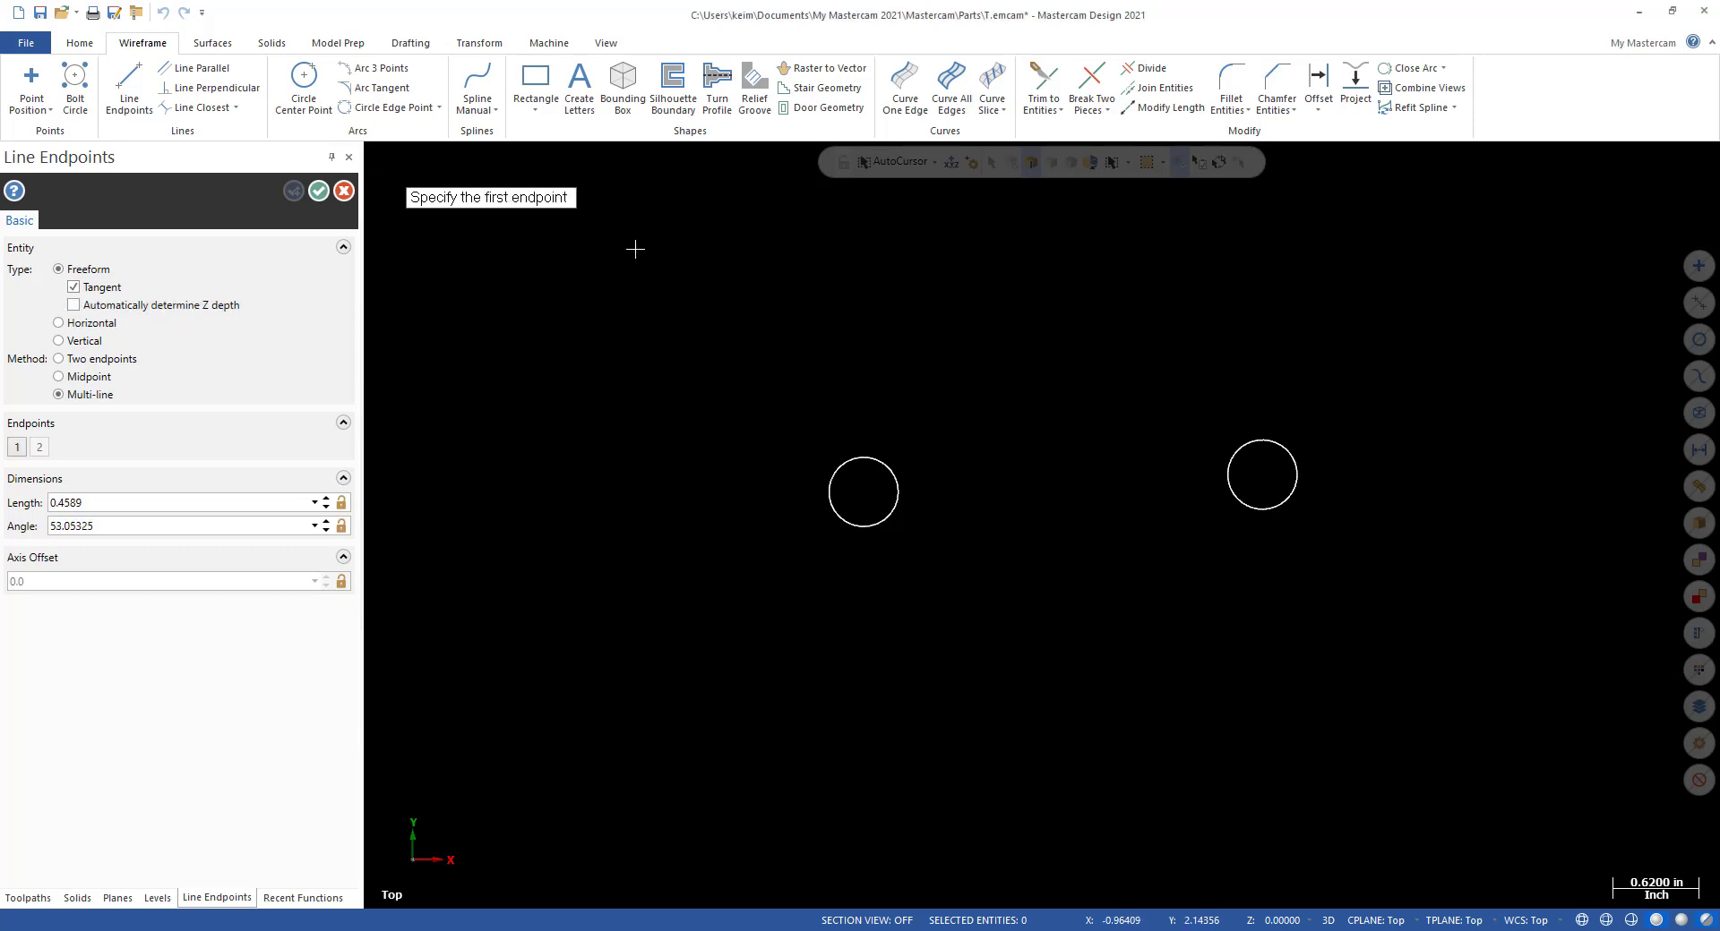
Draw connected lines from 0,0 up to 0,.75 and horizontally to just past the circle centred at .625,.5.
type("0")
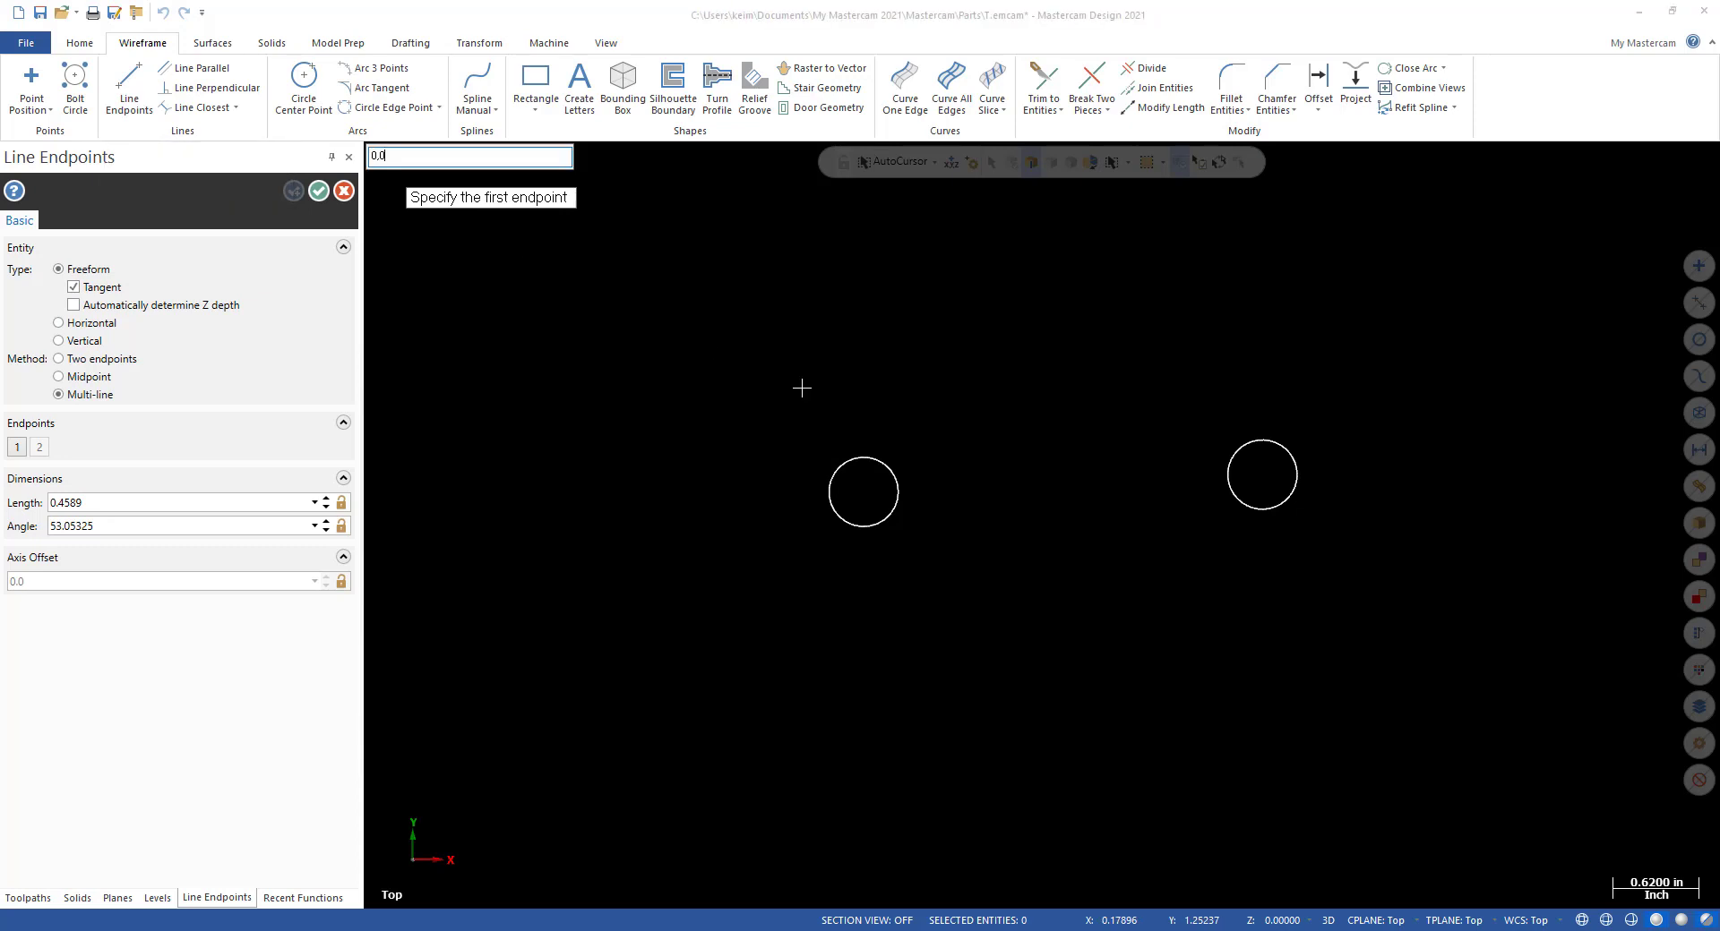
key("Return")
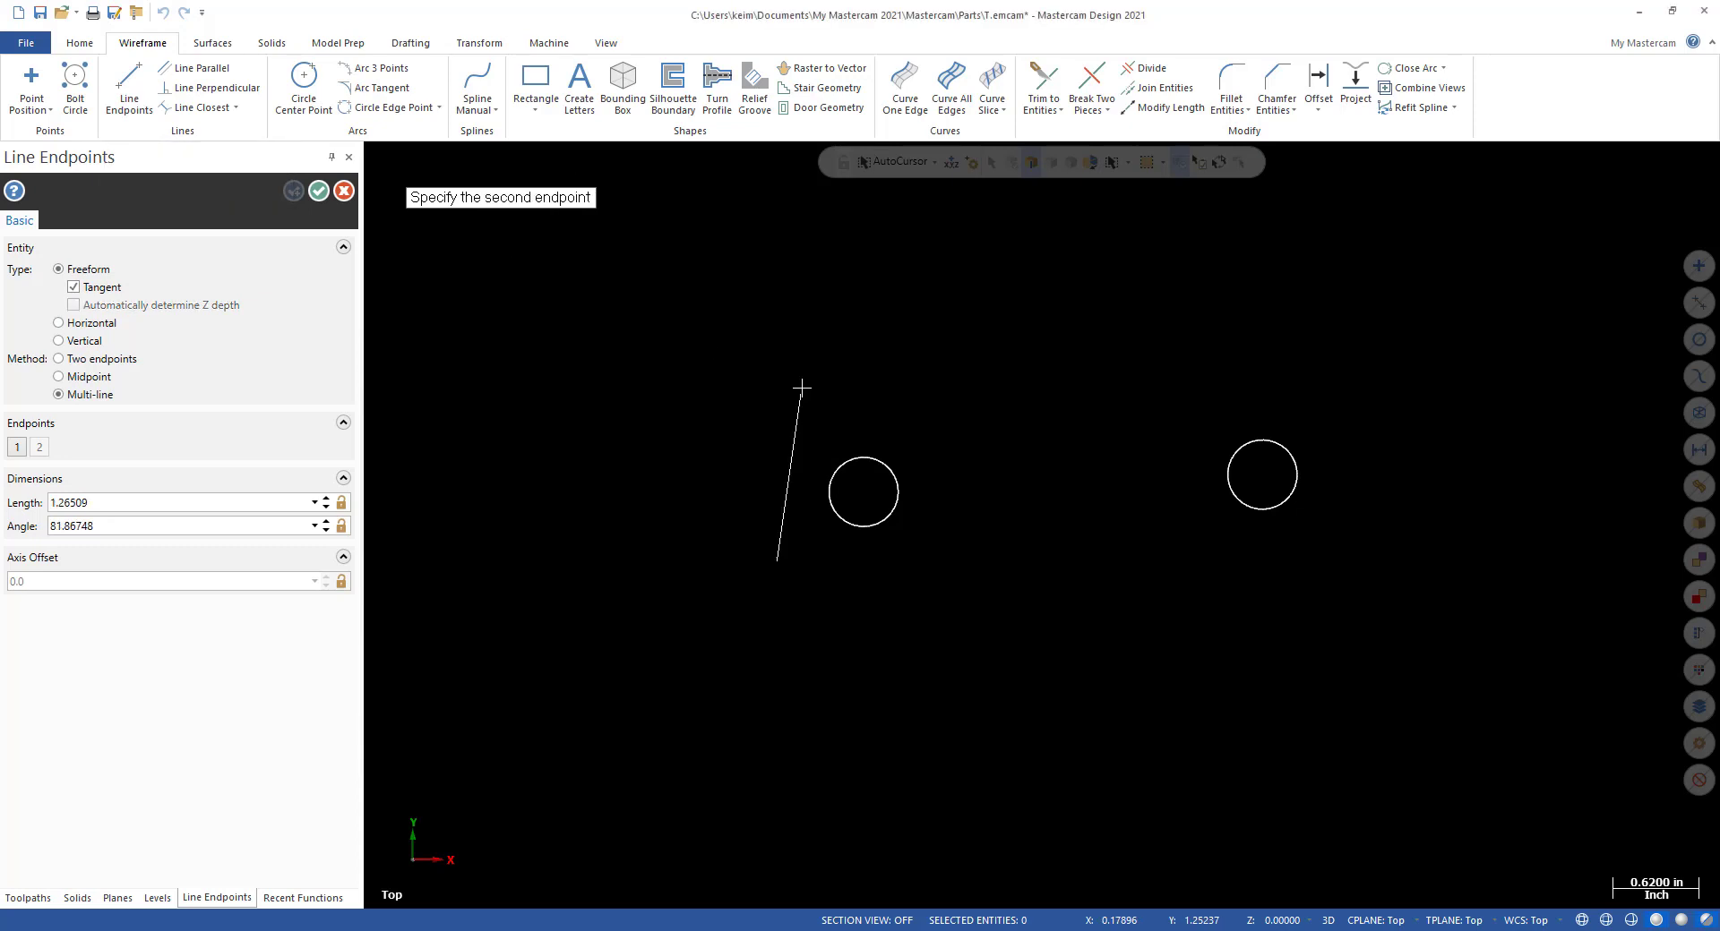
type("0,.7")
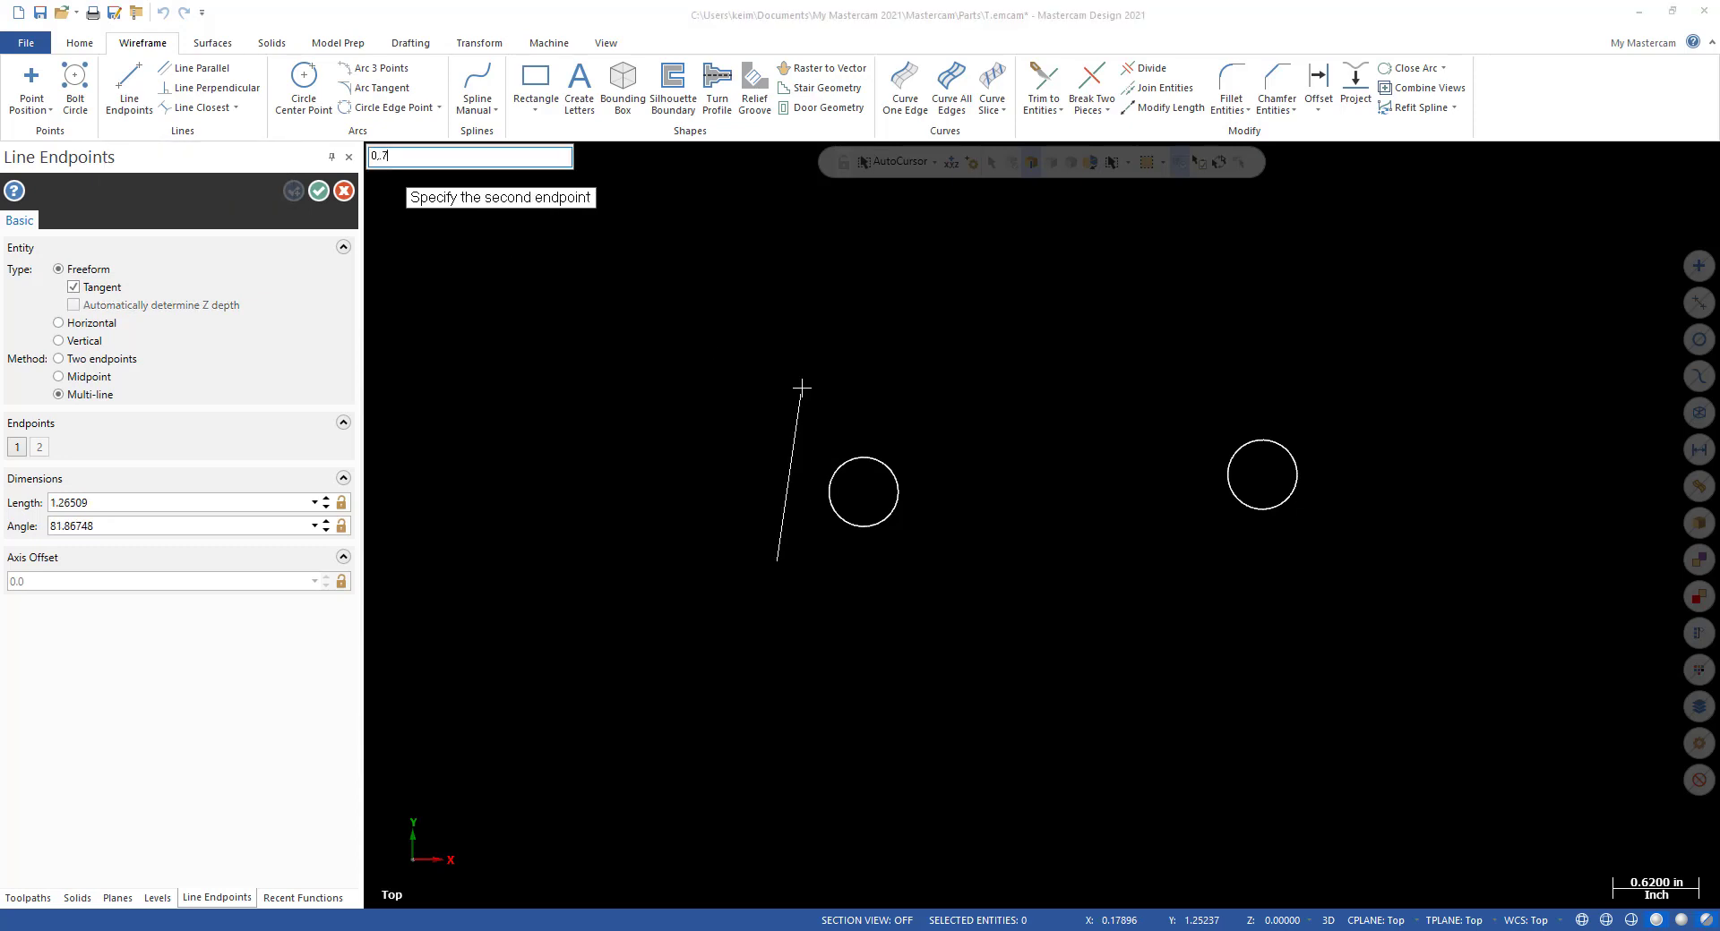
type("5")
key("Return")
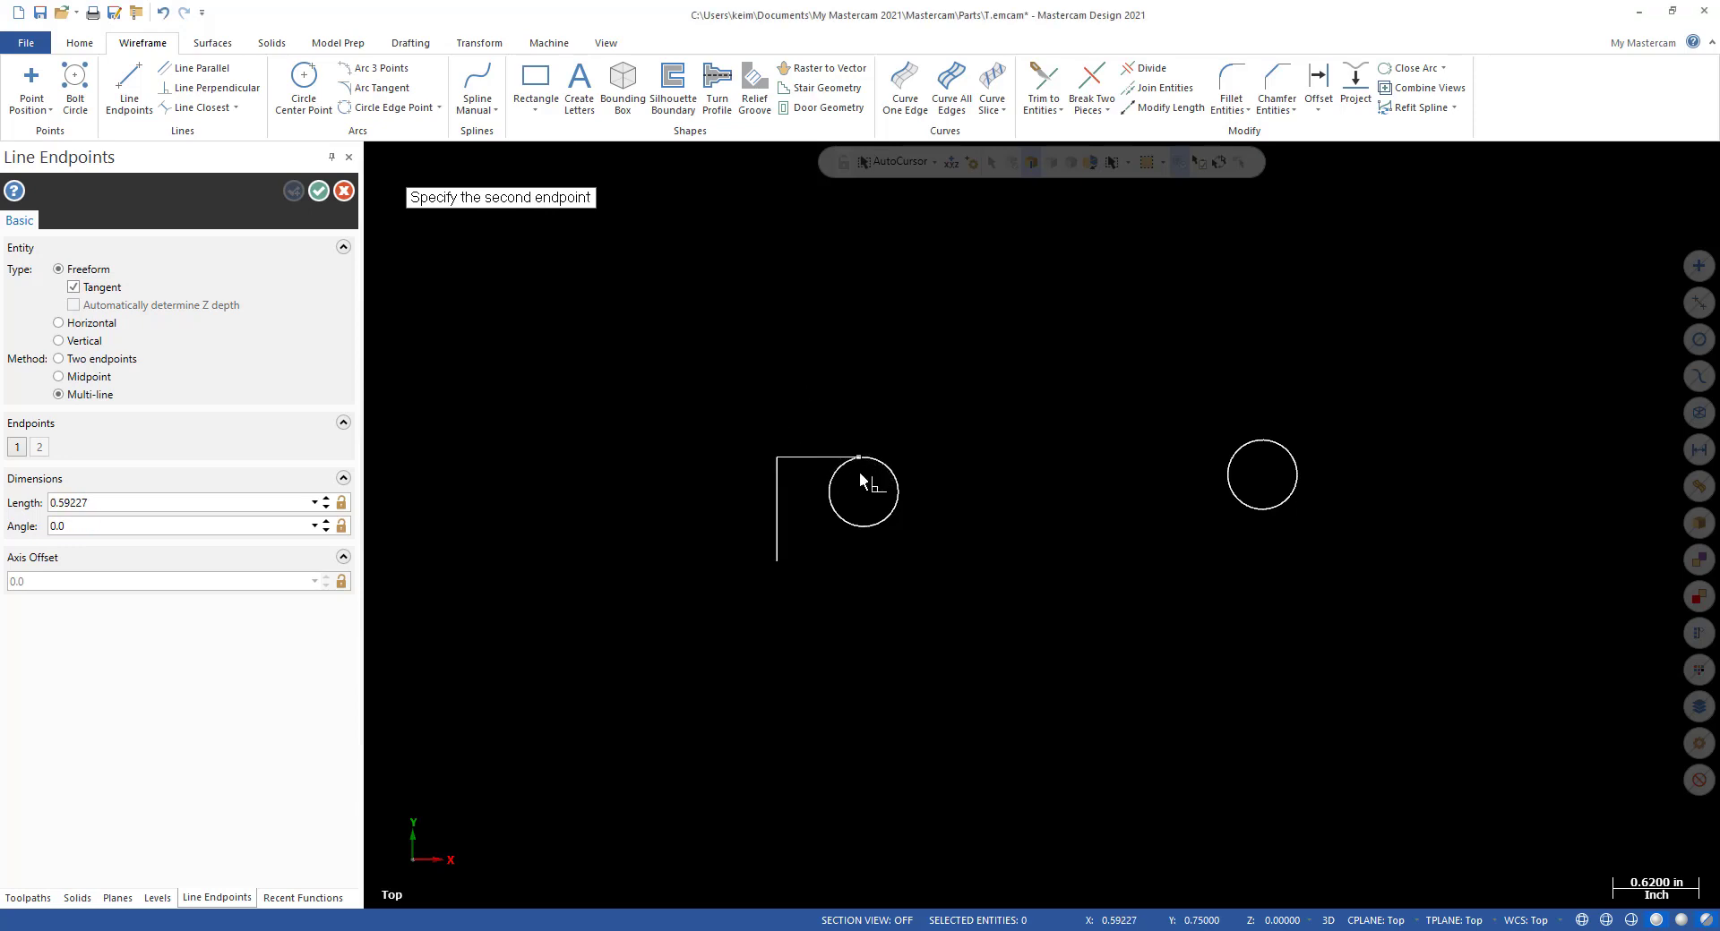
scroll(858, 471, "up", 3)
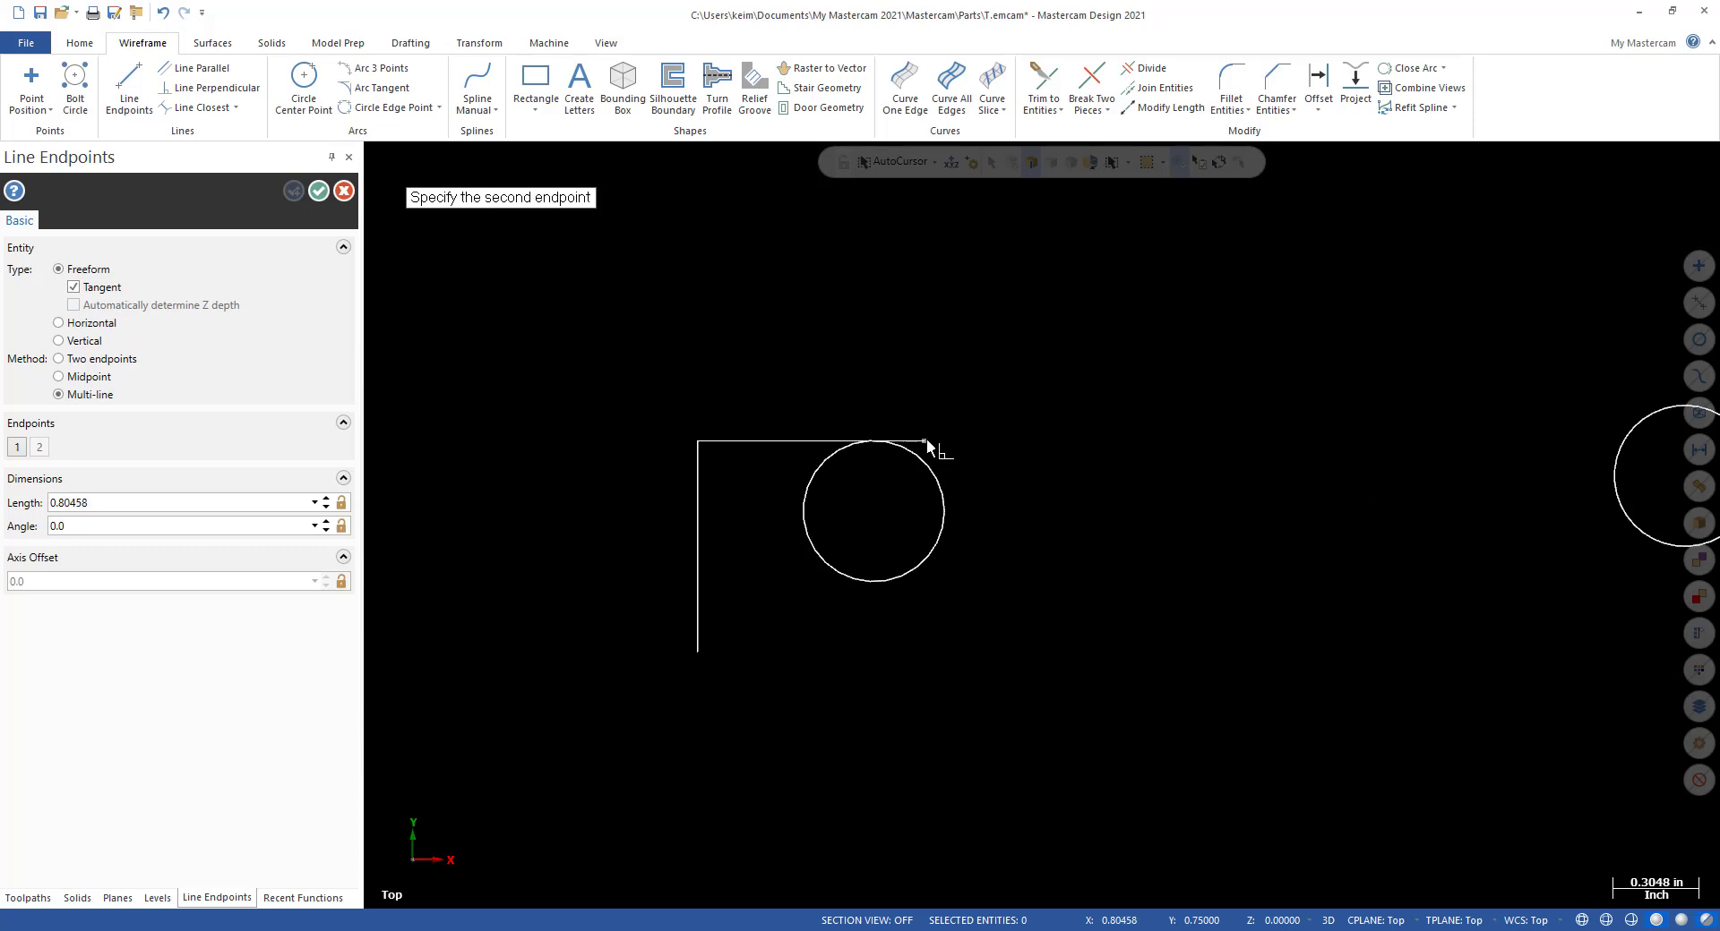
left_click(947, 440)
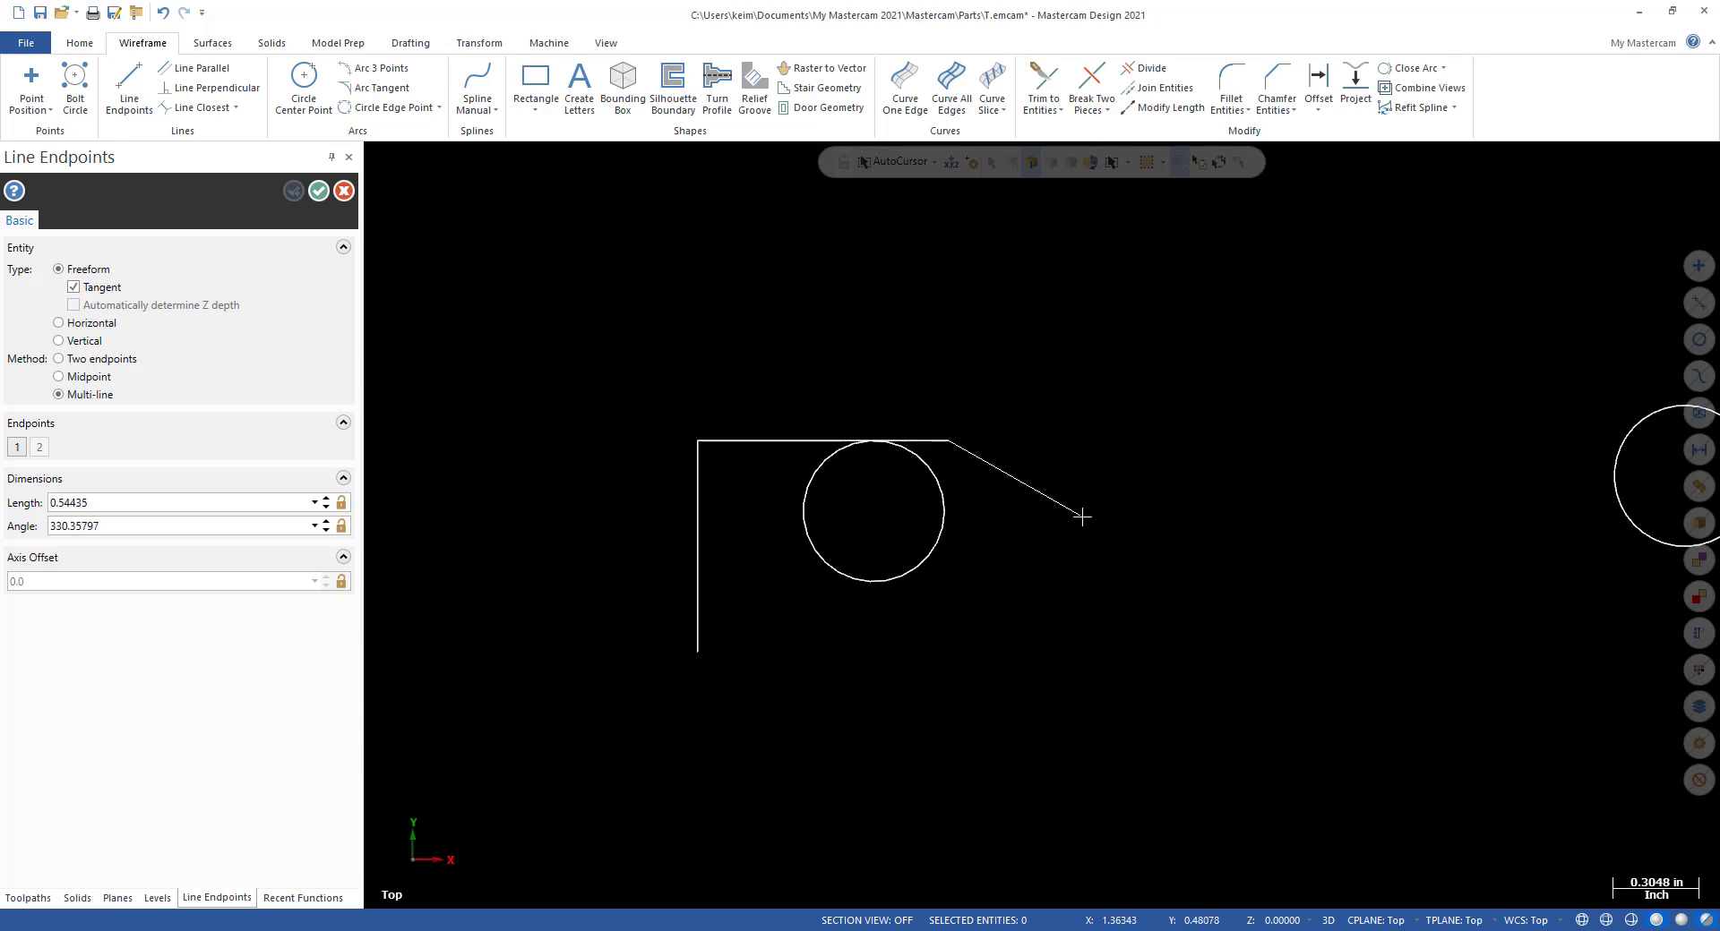
key("Escape")
scroll(606, 453, "down", 2)
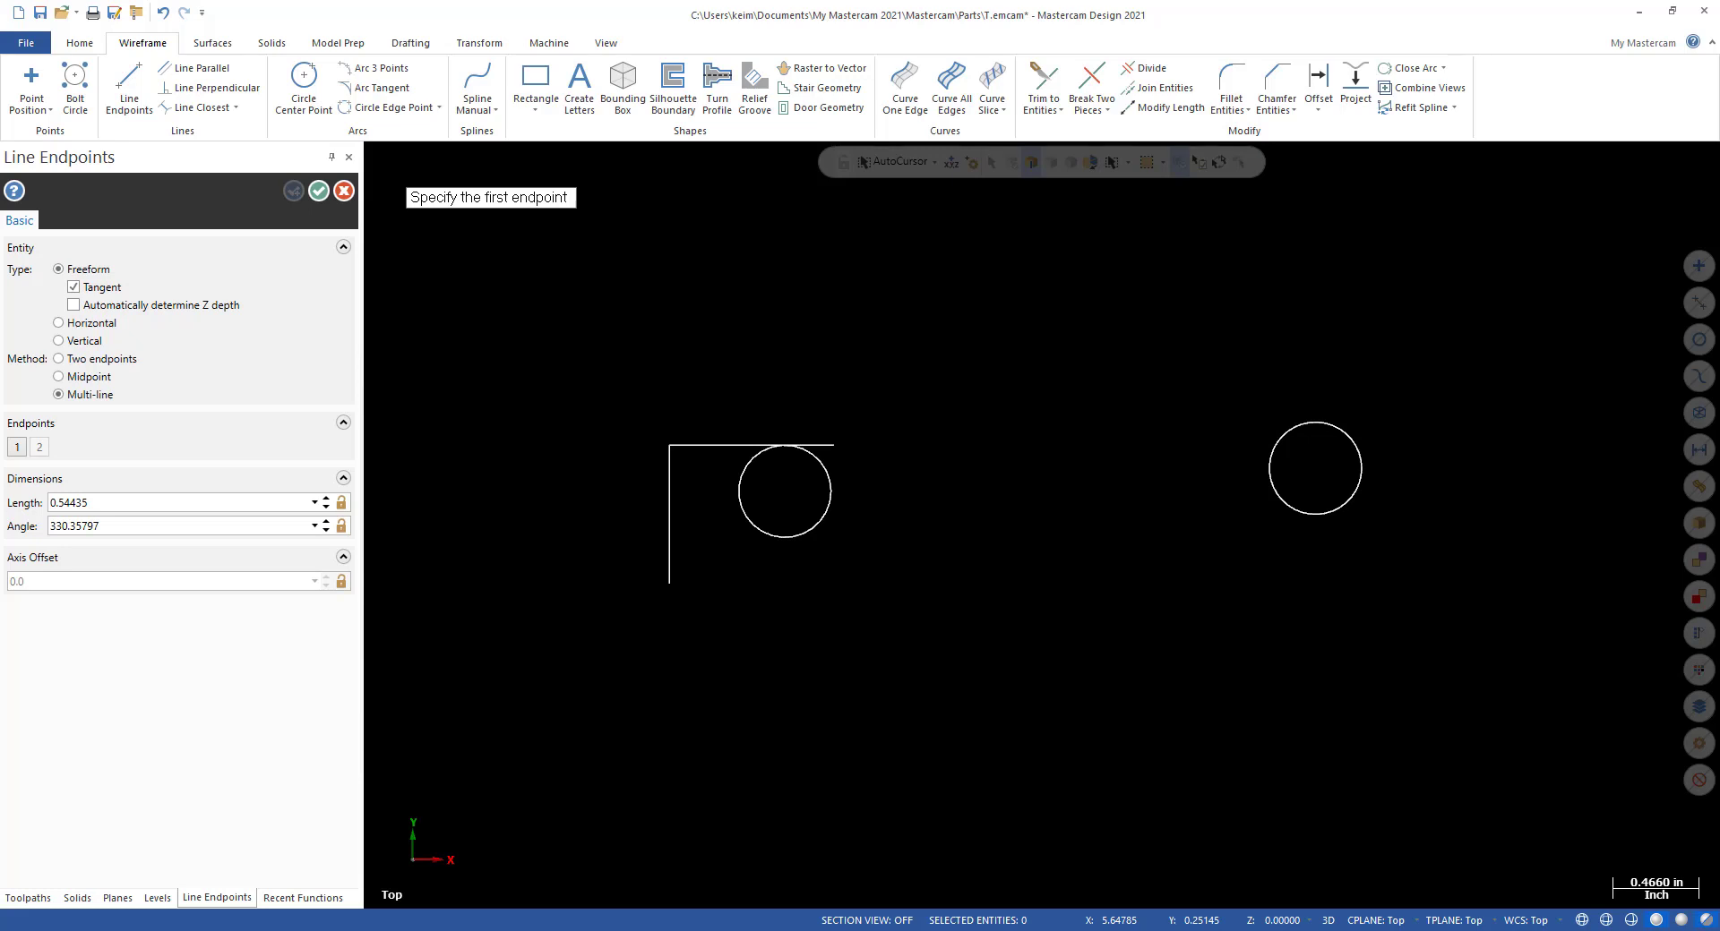
Draw a vertical line from 3.75,0 up to just above the circle centred at 3.5,.625.
type("3.75,0")
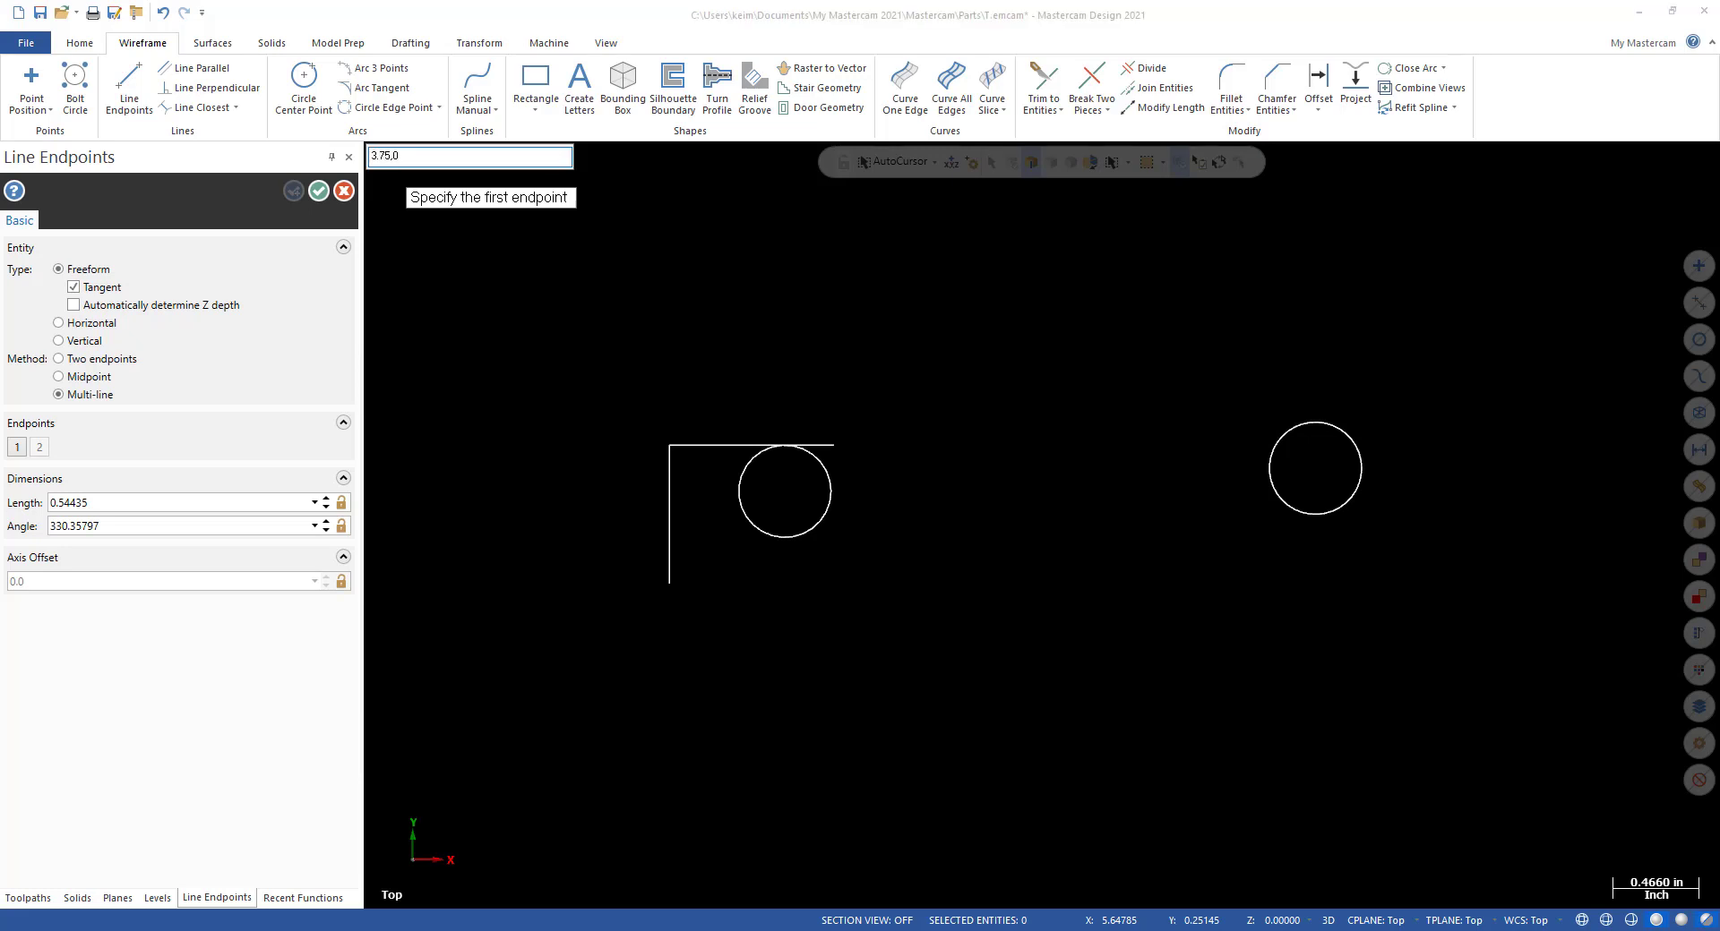
key("Return")
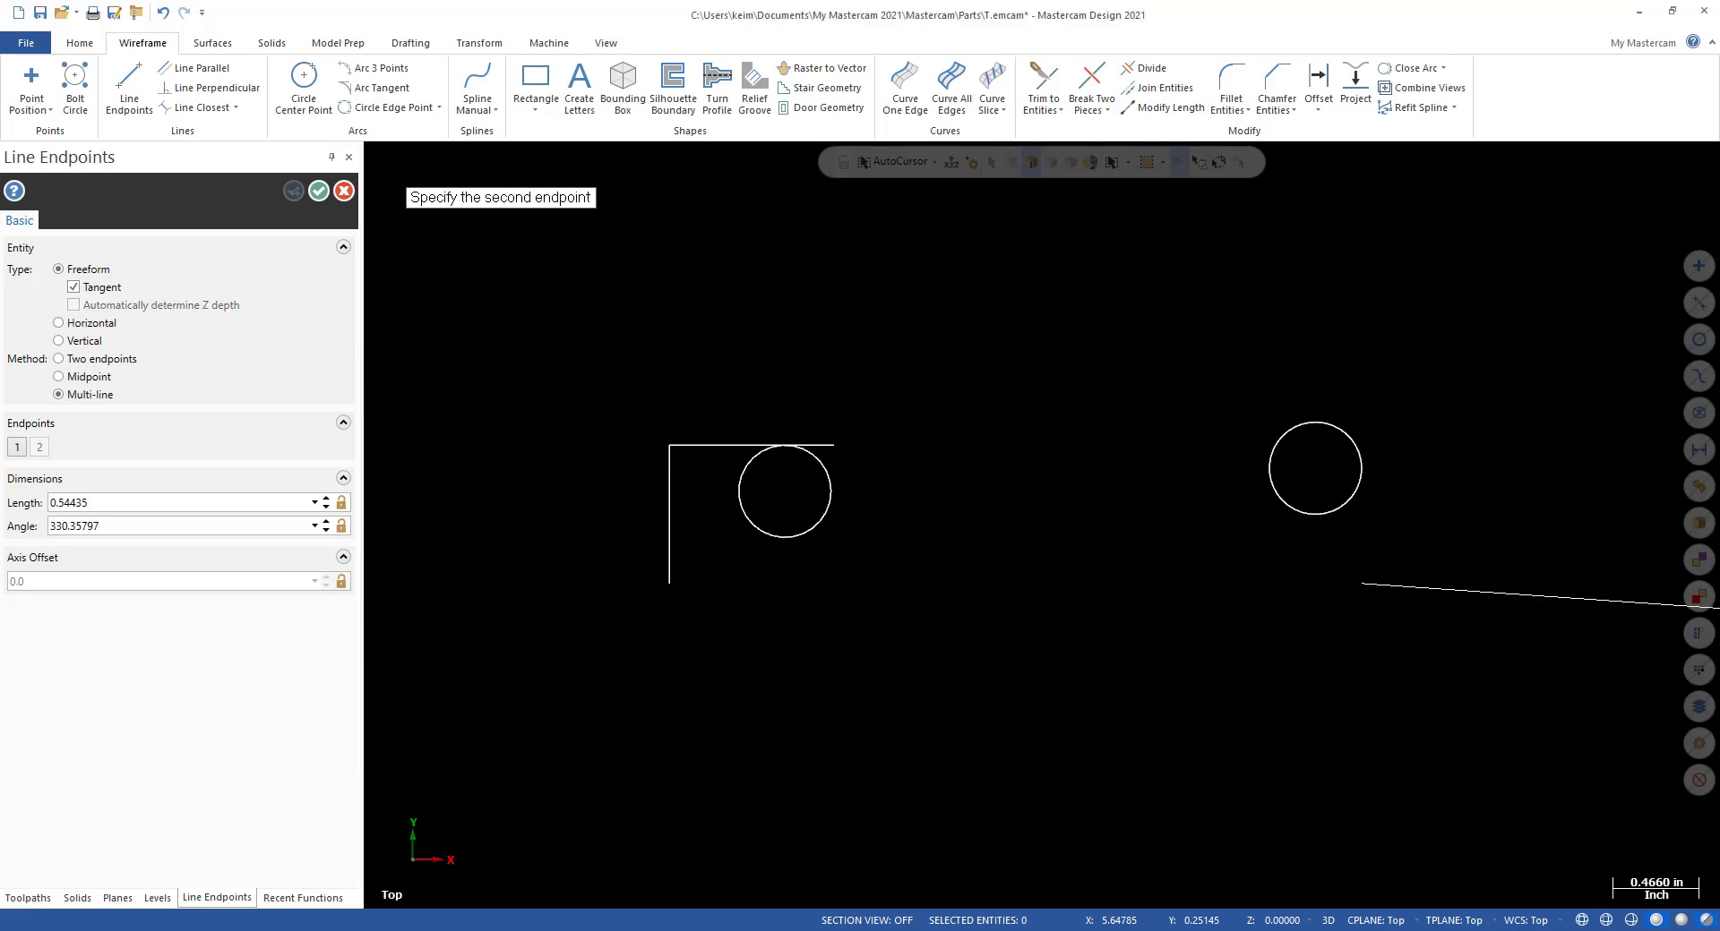
type("3.75")
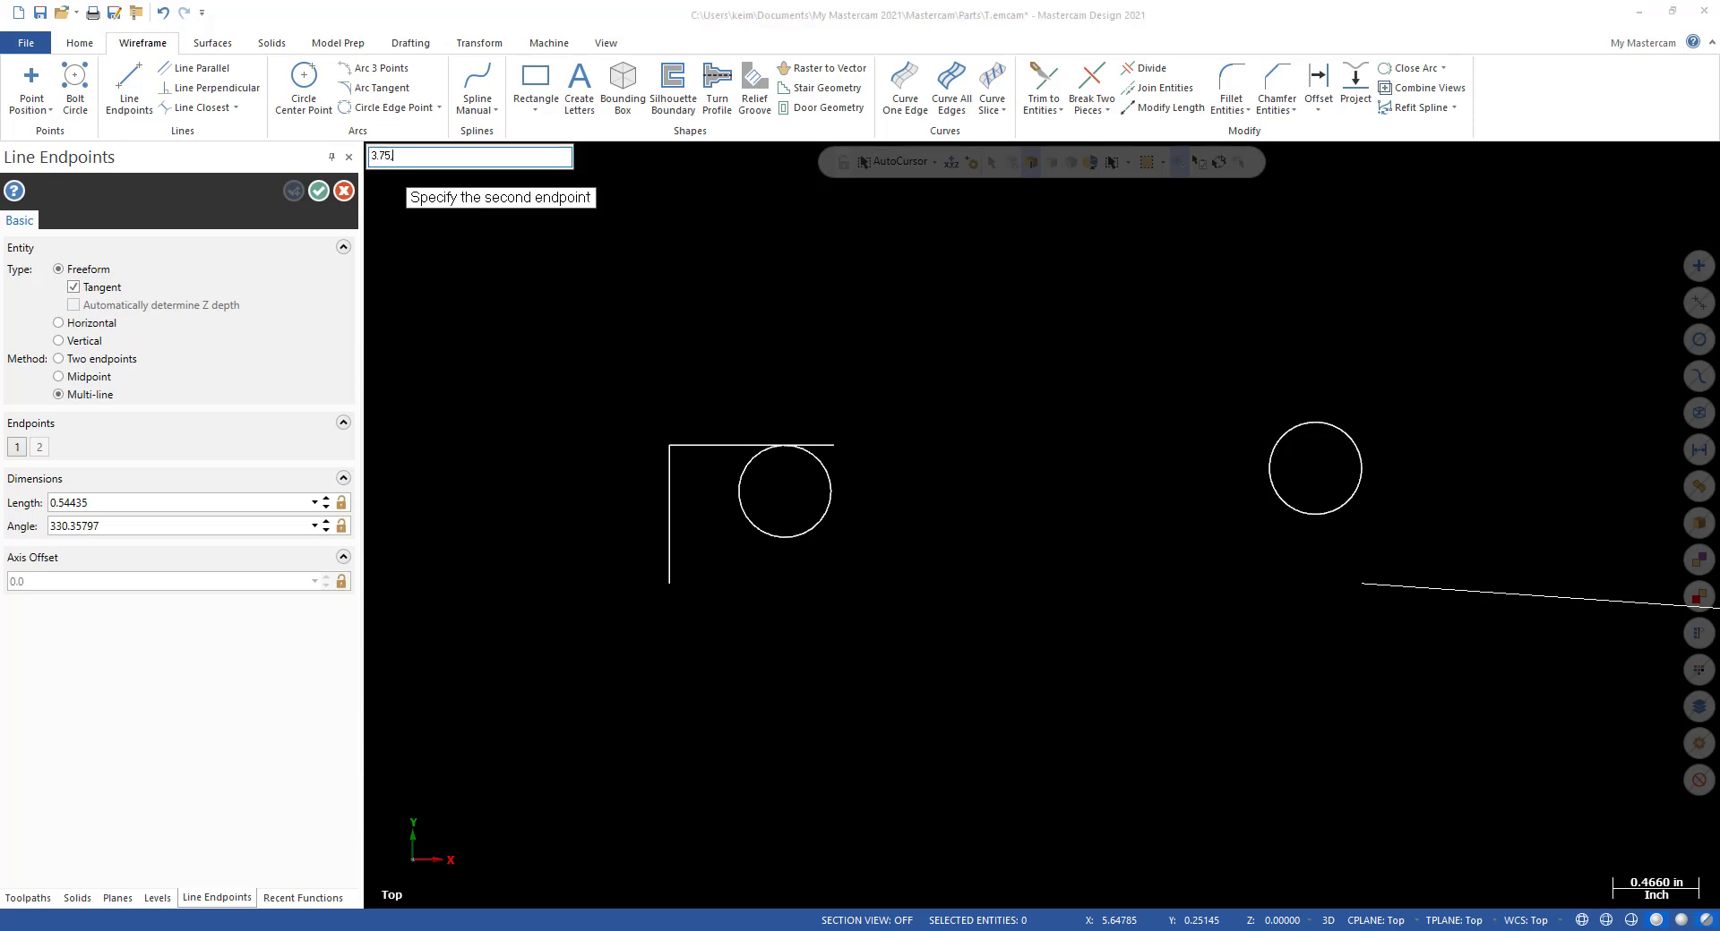
key("Escape")
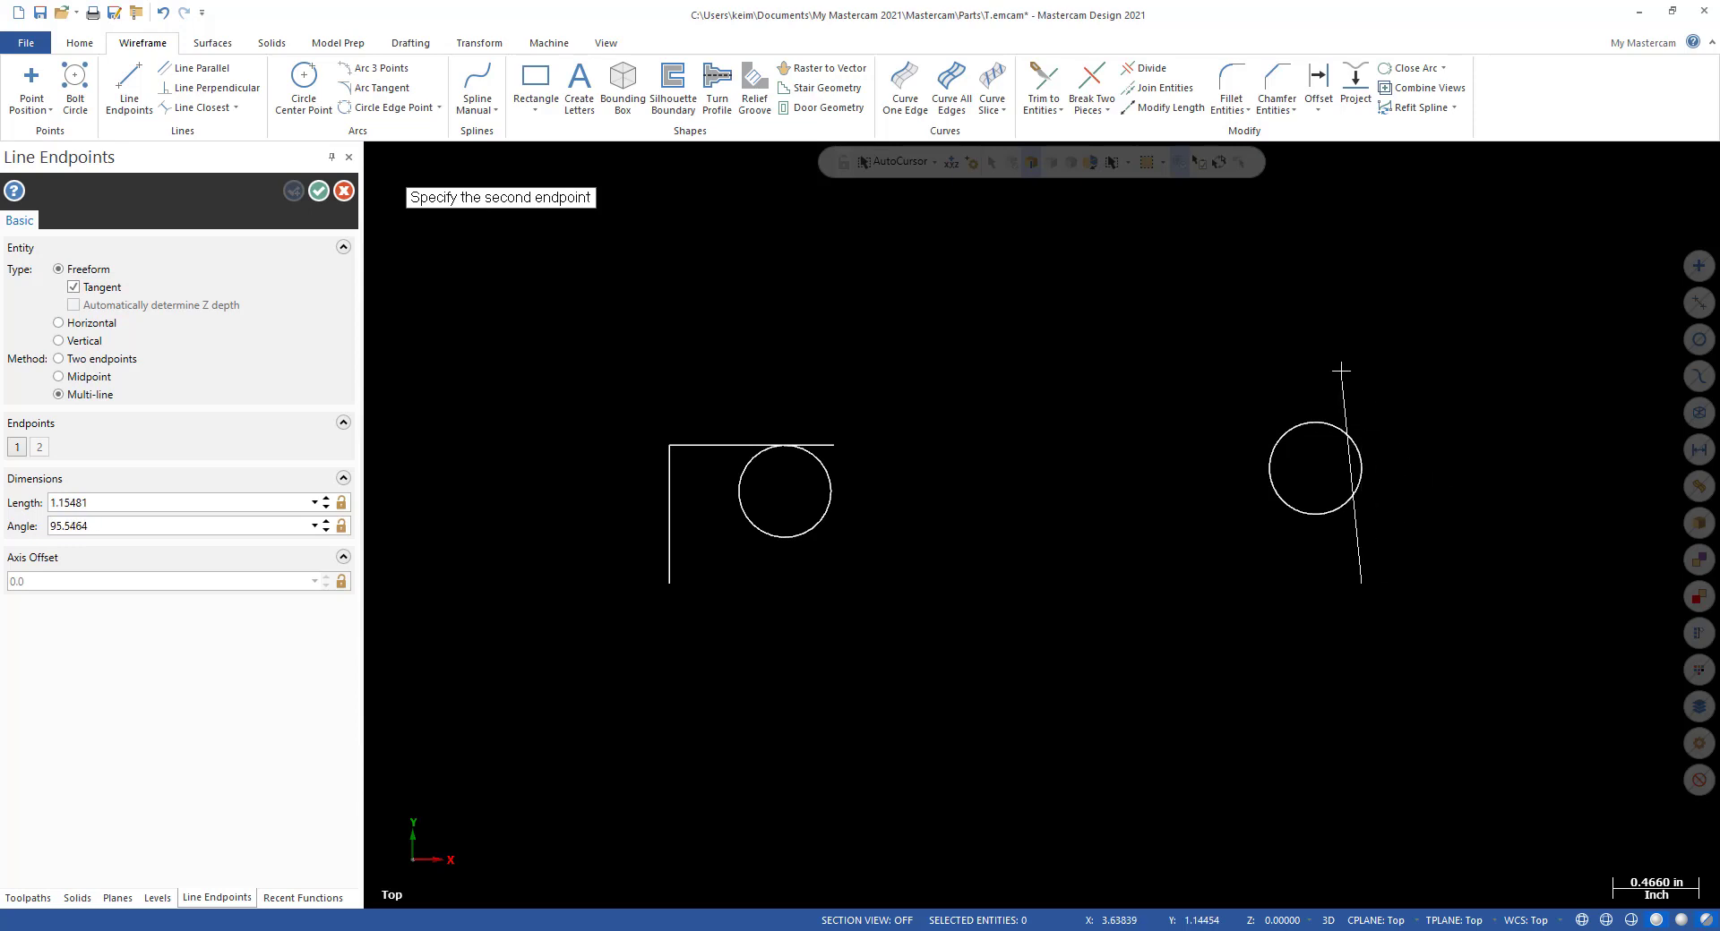
left_click(1356, 405)
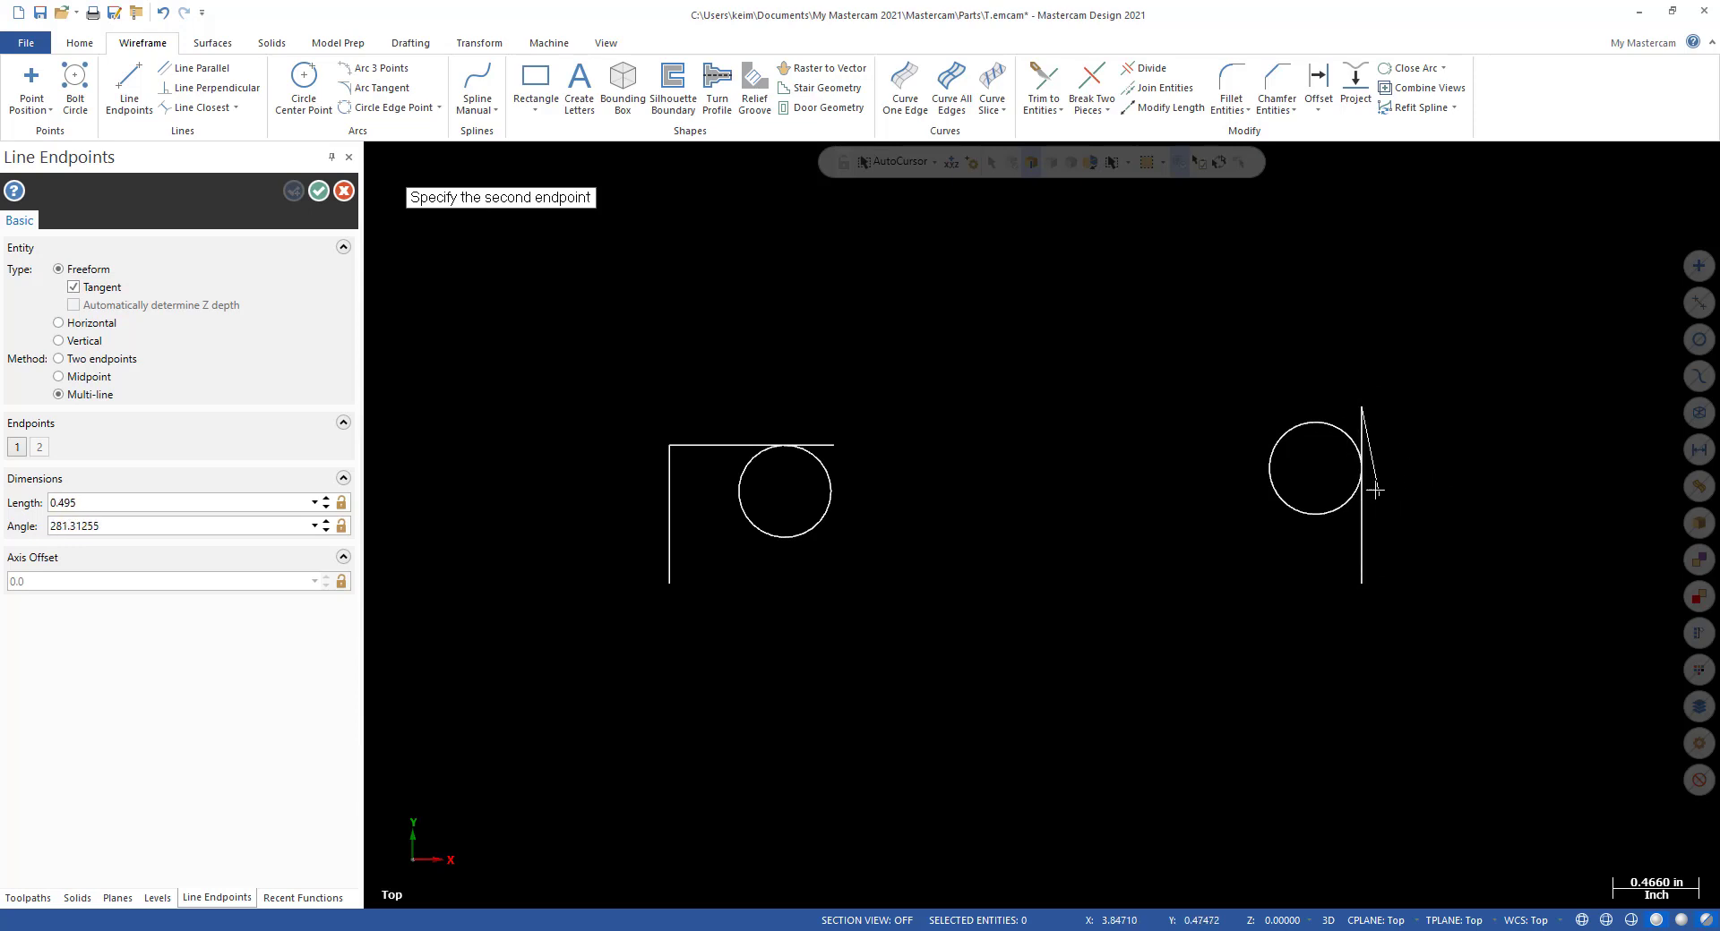
scroll(1355, 398, "up", 4)
key("Escape")
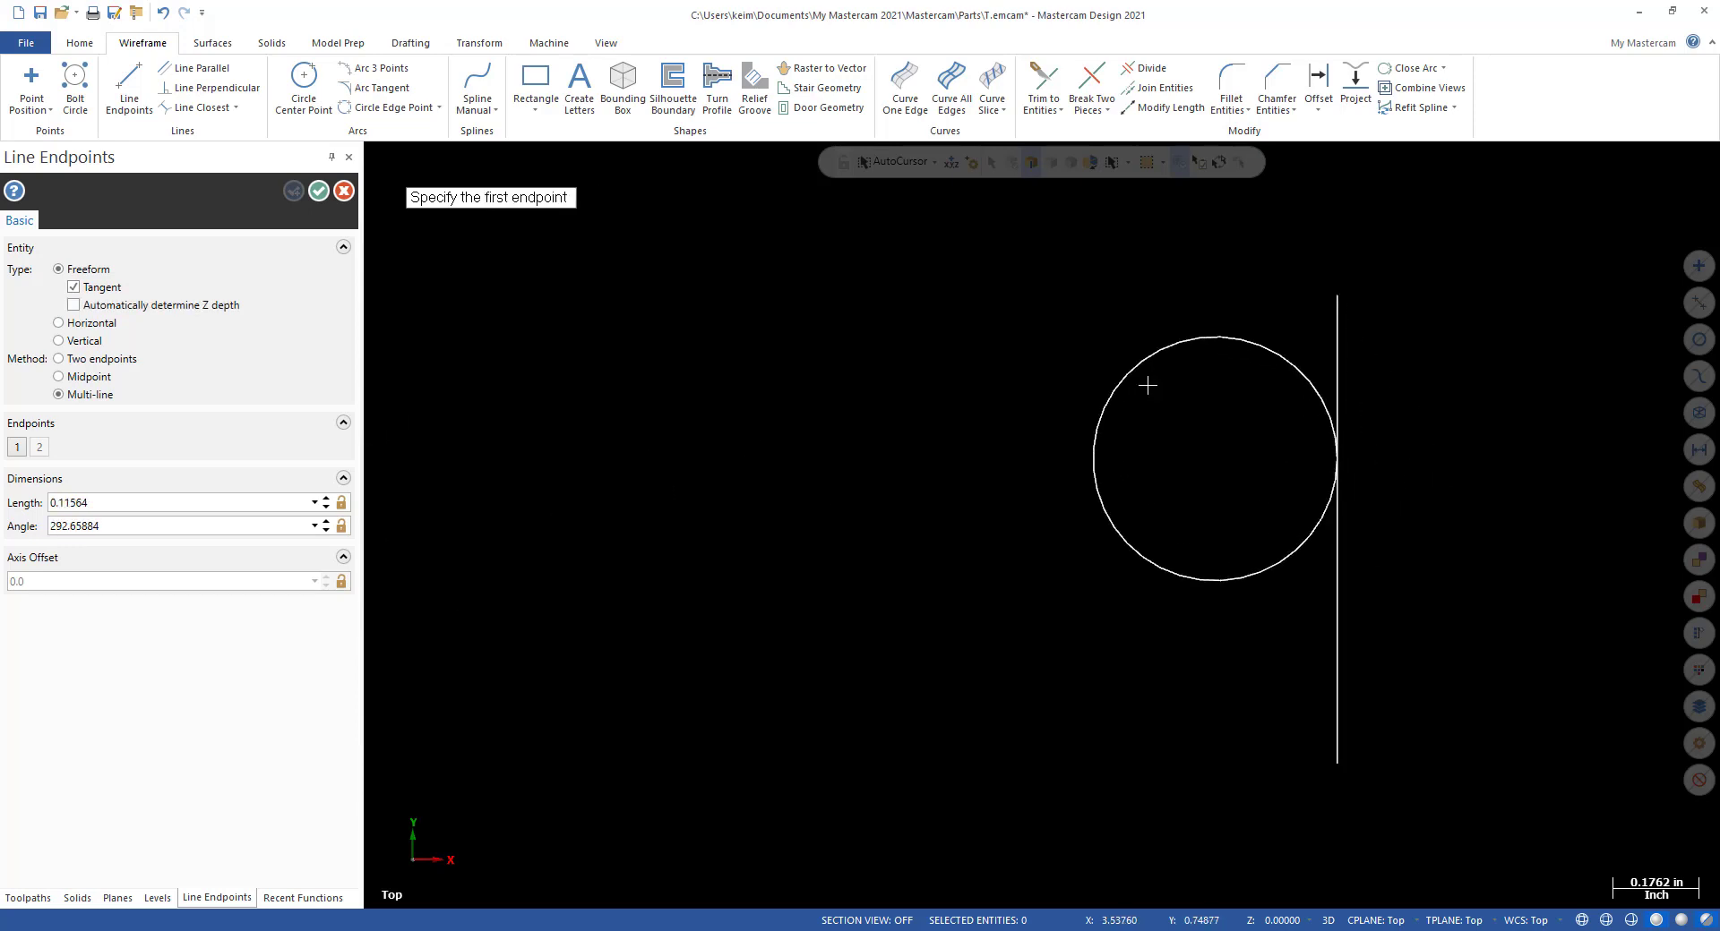
Draw a horizontal line from 0,.5 rightward past the first circle, ending short of the circle centred at 3.5,.625.
scroll(1522, 450, "down", 4)
scroll(1440, 444, "down", 1)
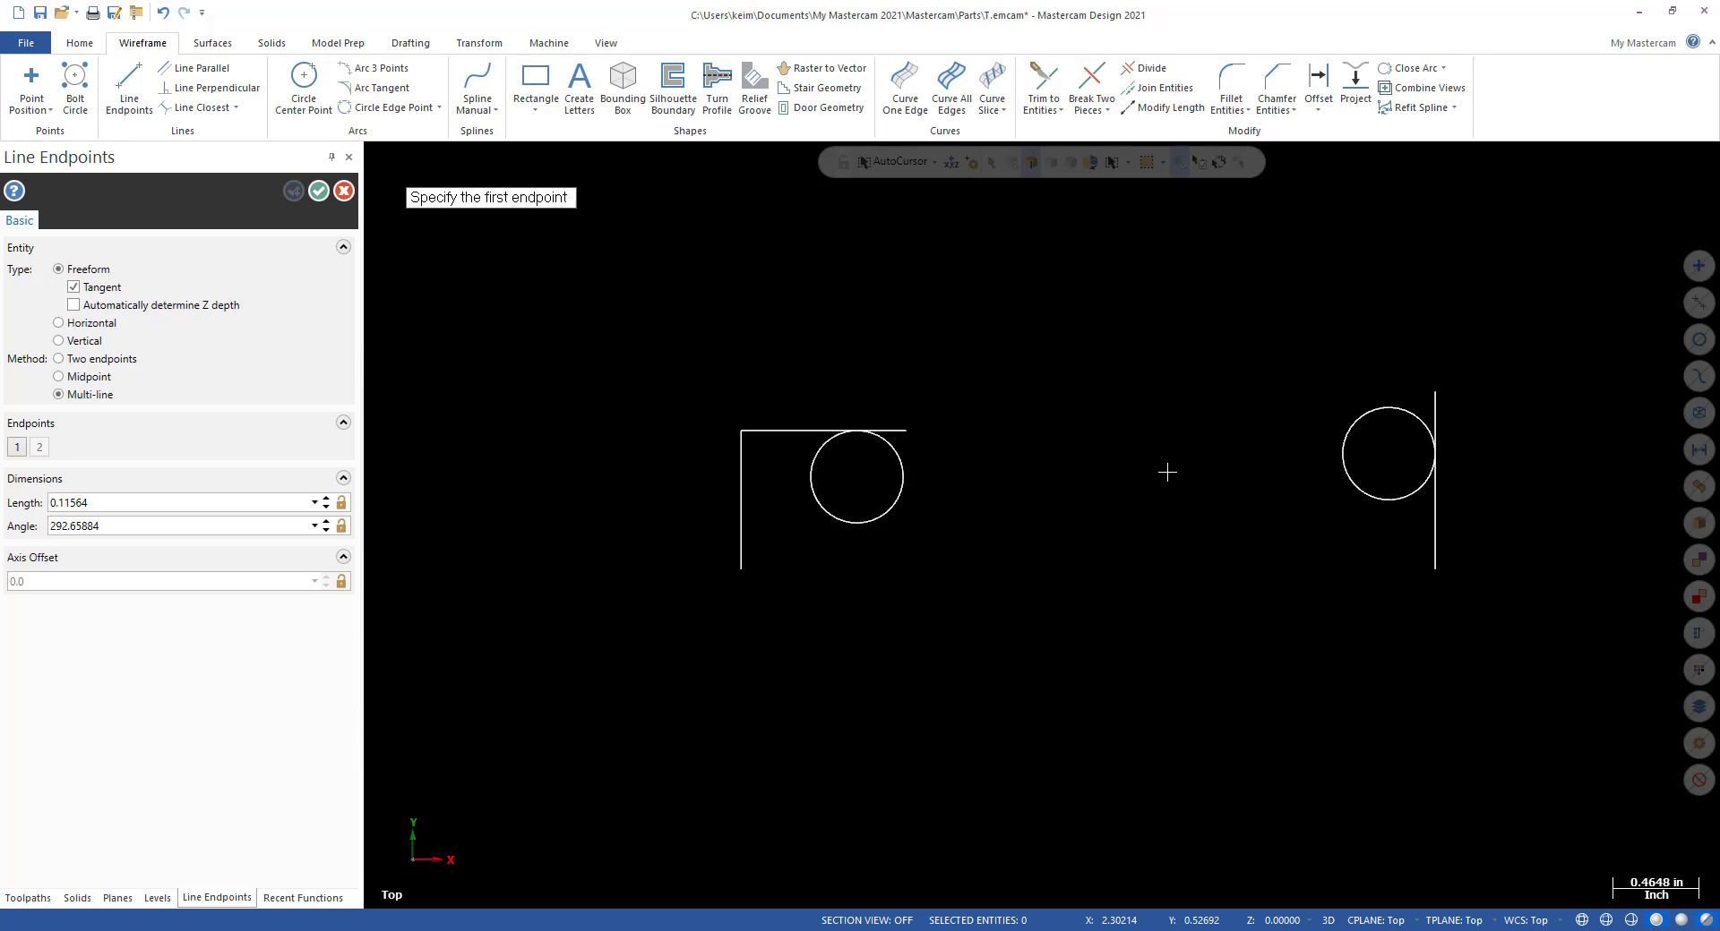
type("0,.5")
key("Return")
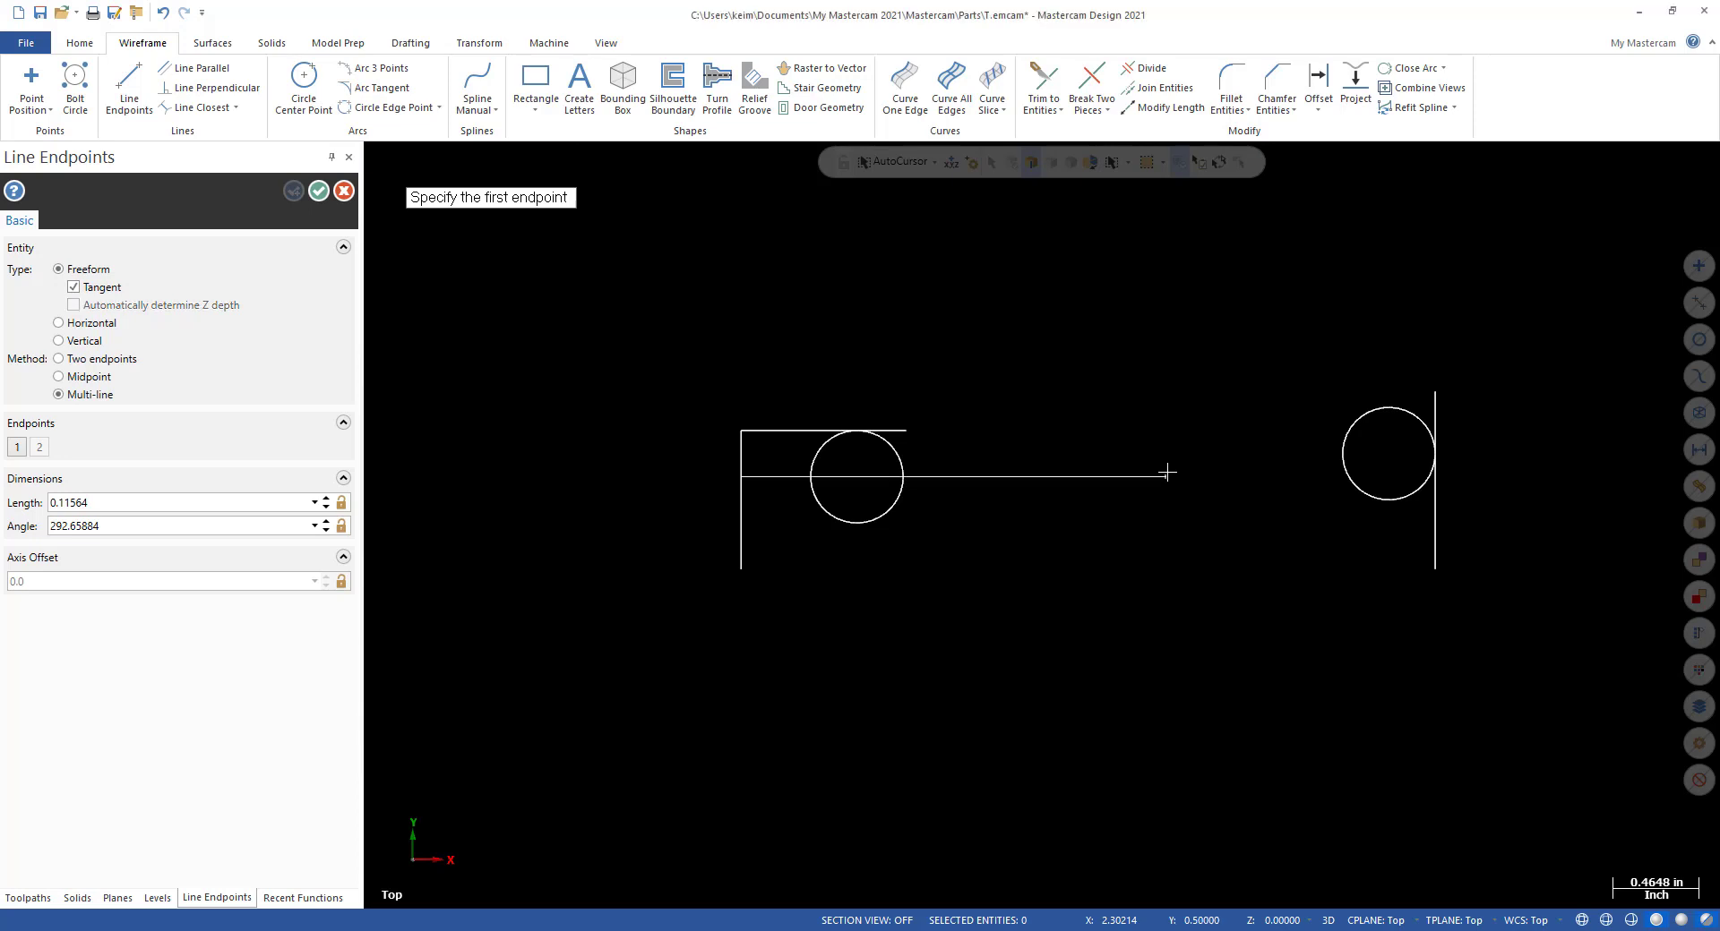
left_click(1288, 481)
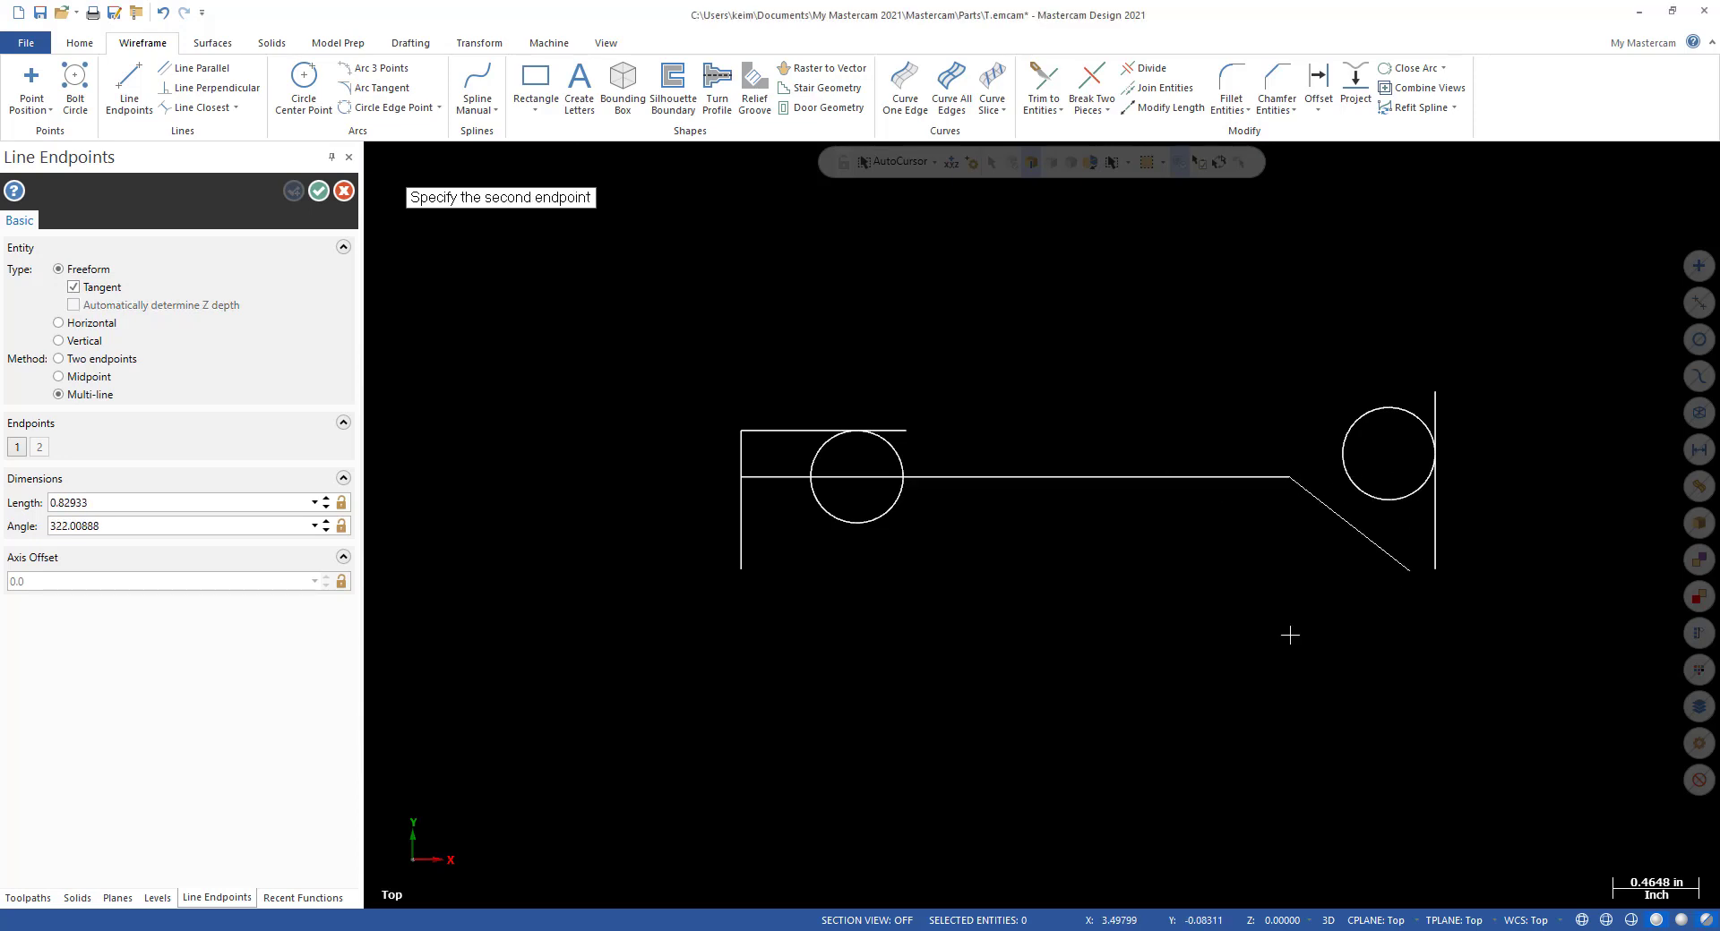
key("Escape")
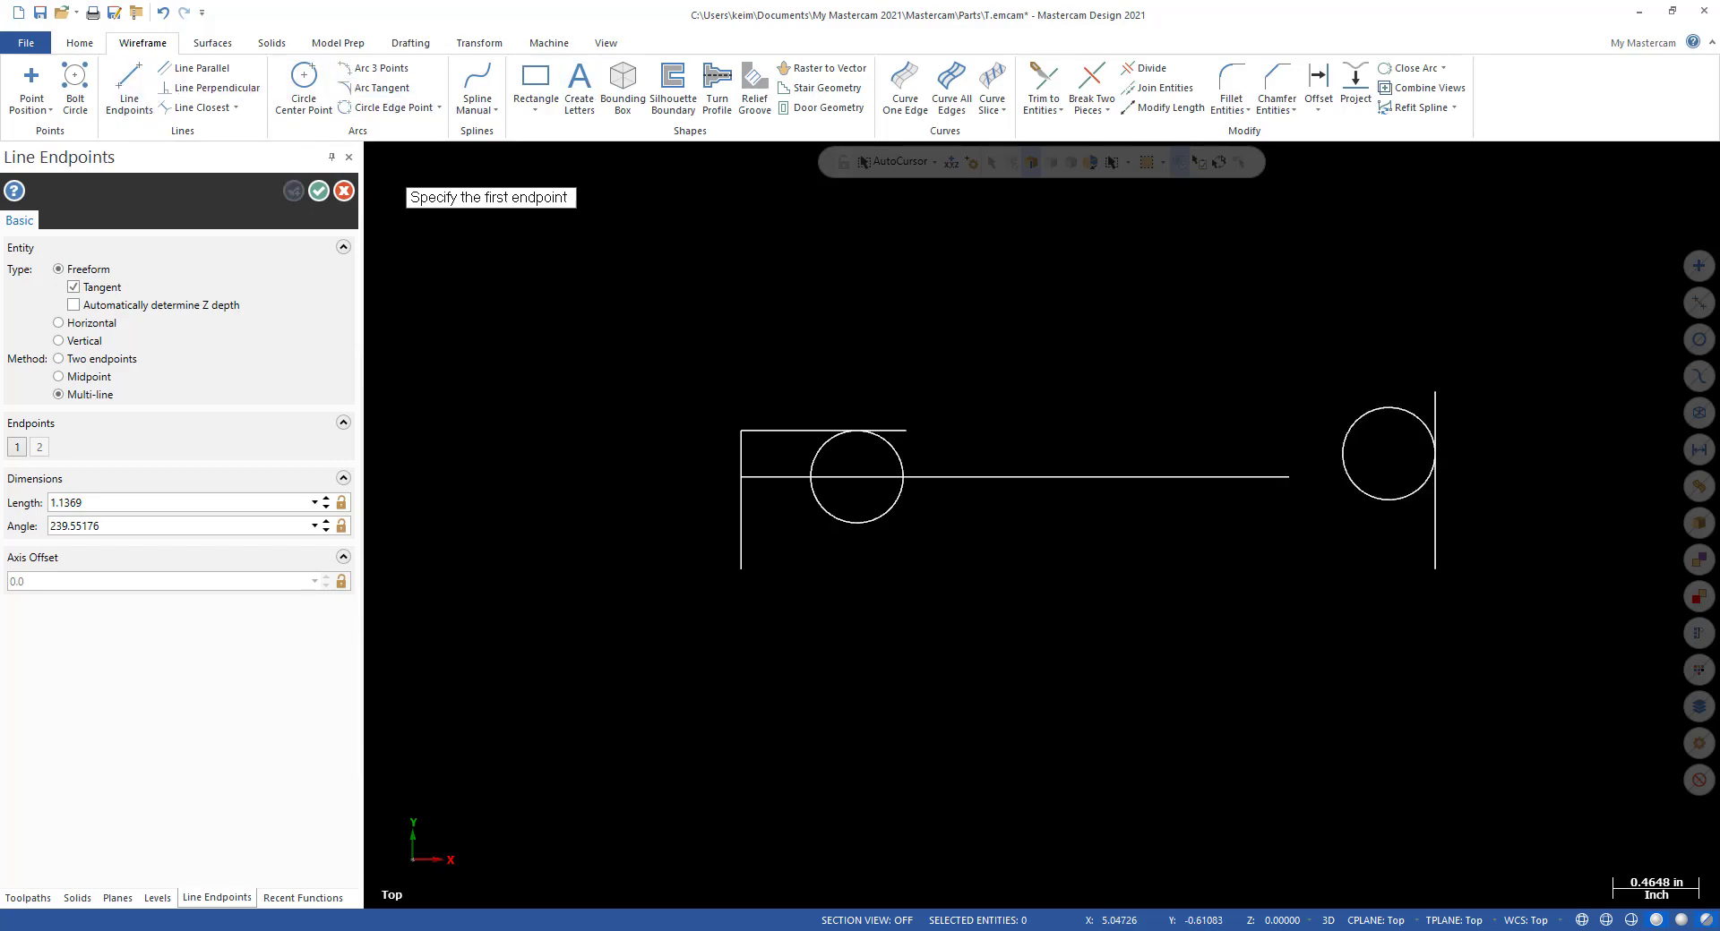
Examine the Mill-Lesson-9 drawing around the cavity's neck, where the straight section meets the tapered section, then return to Mastercam.
left_click_drag(976, 930, 594, 109)
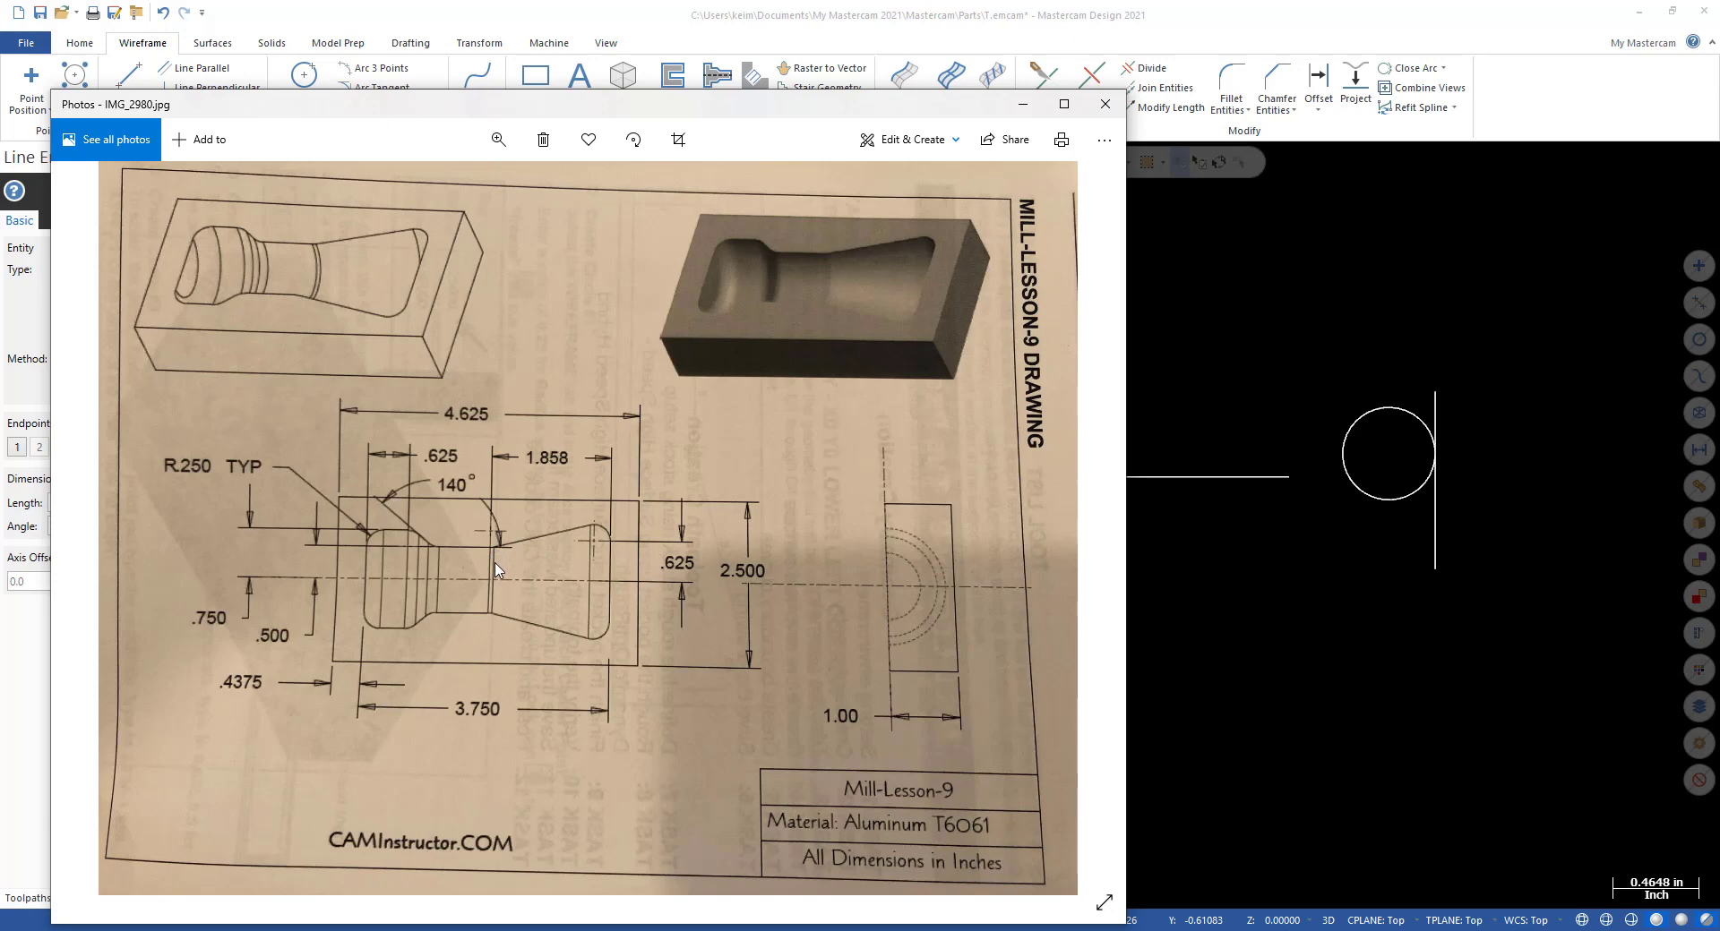
scroll(489, 555, "up", 2)
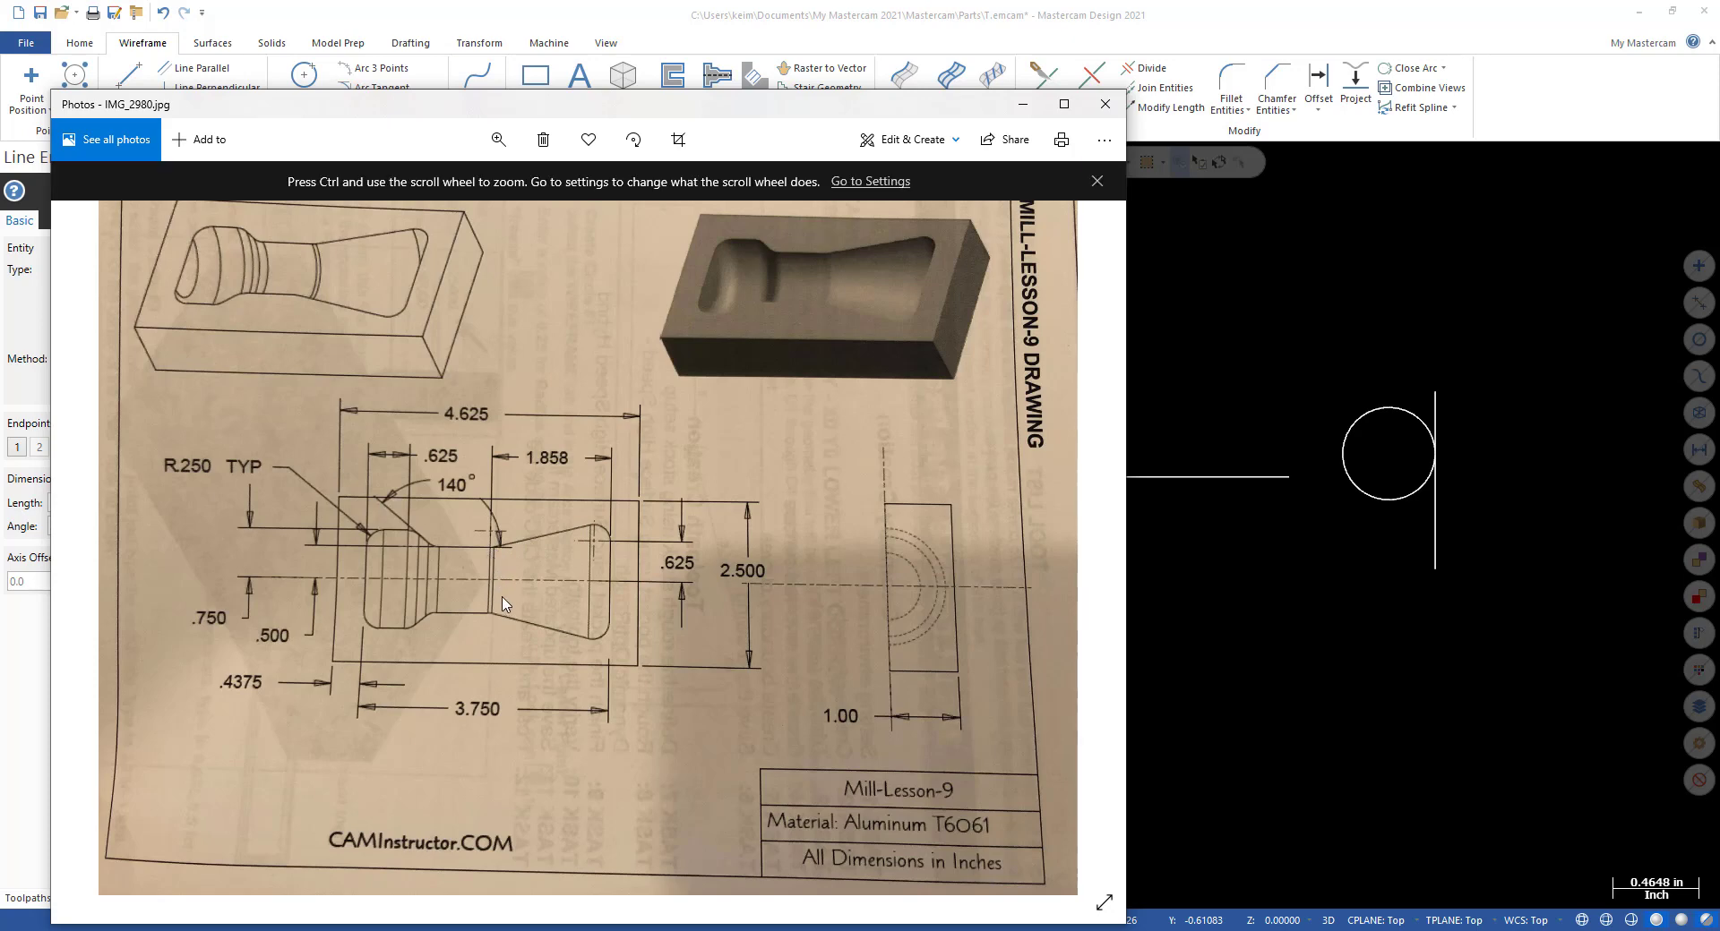
scroll(495, 584, "up", 5, "ctrl")
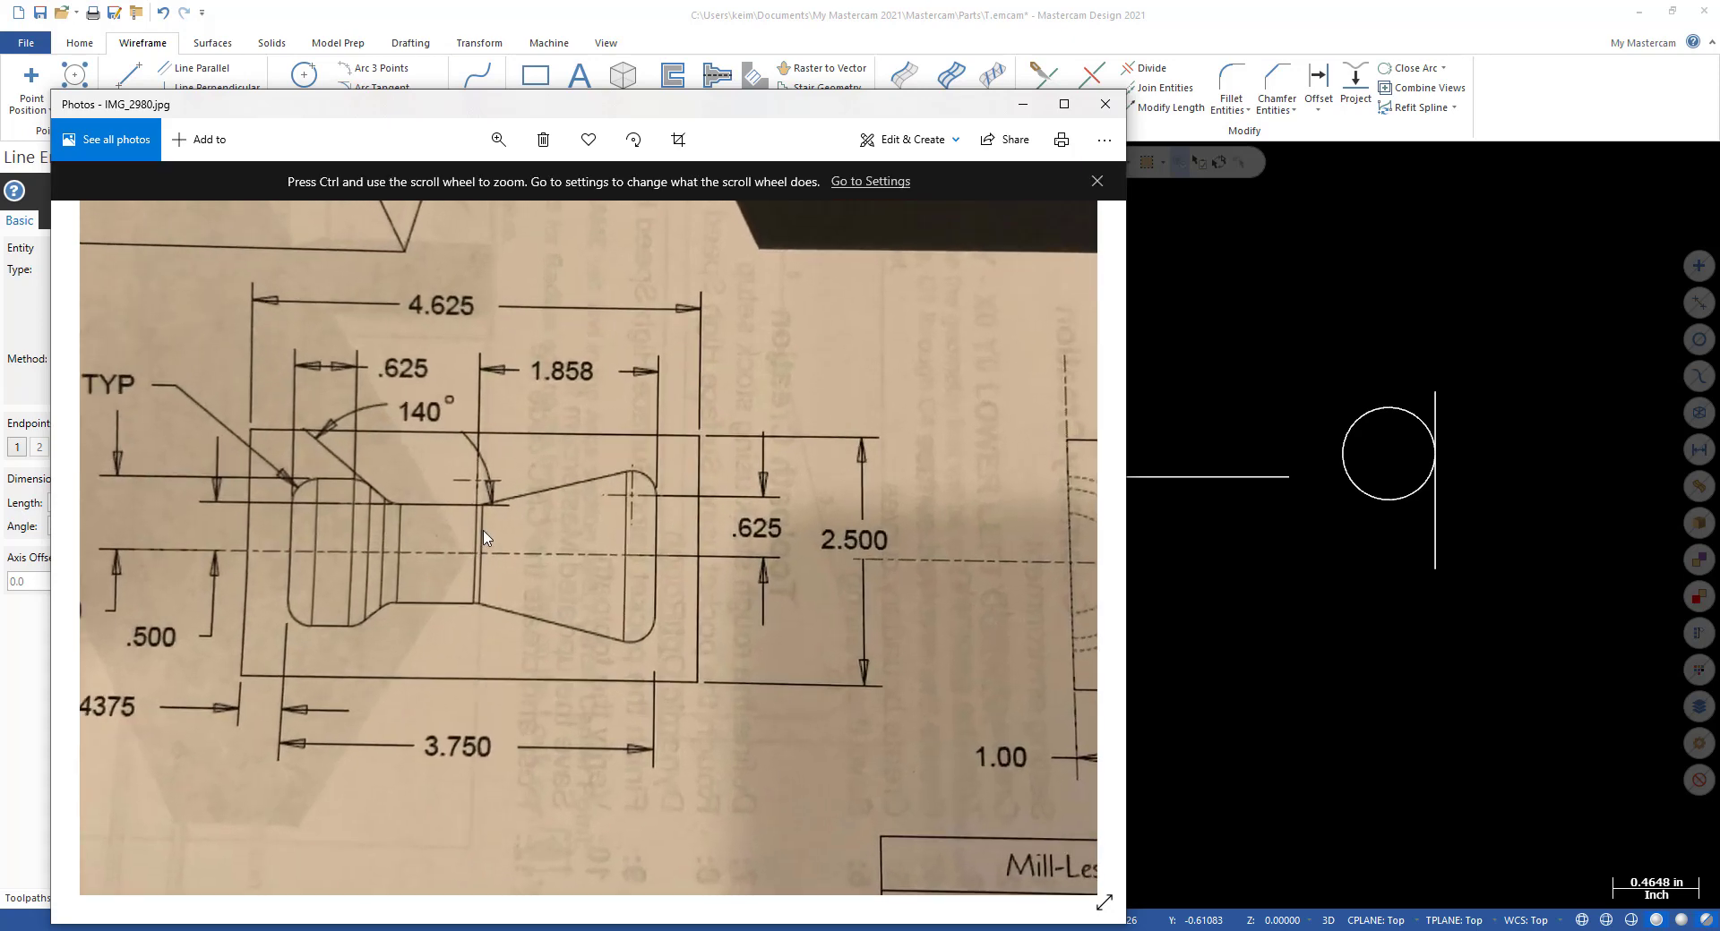
scroll(461, 479, "up", 2, "ctrl")
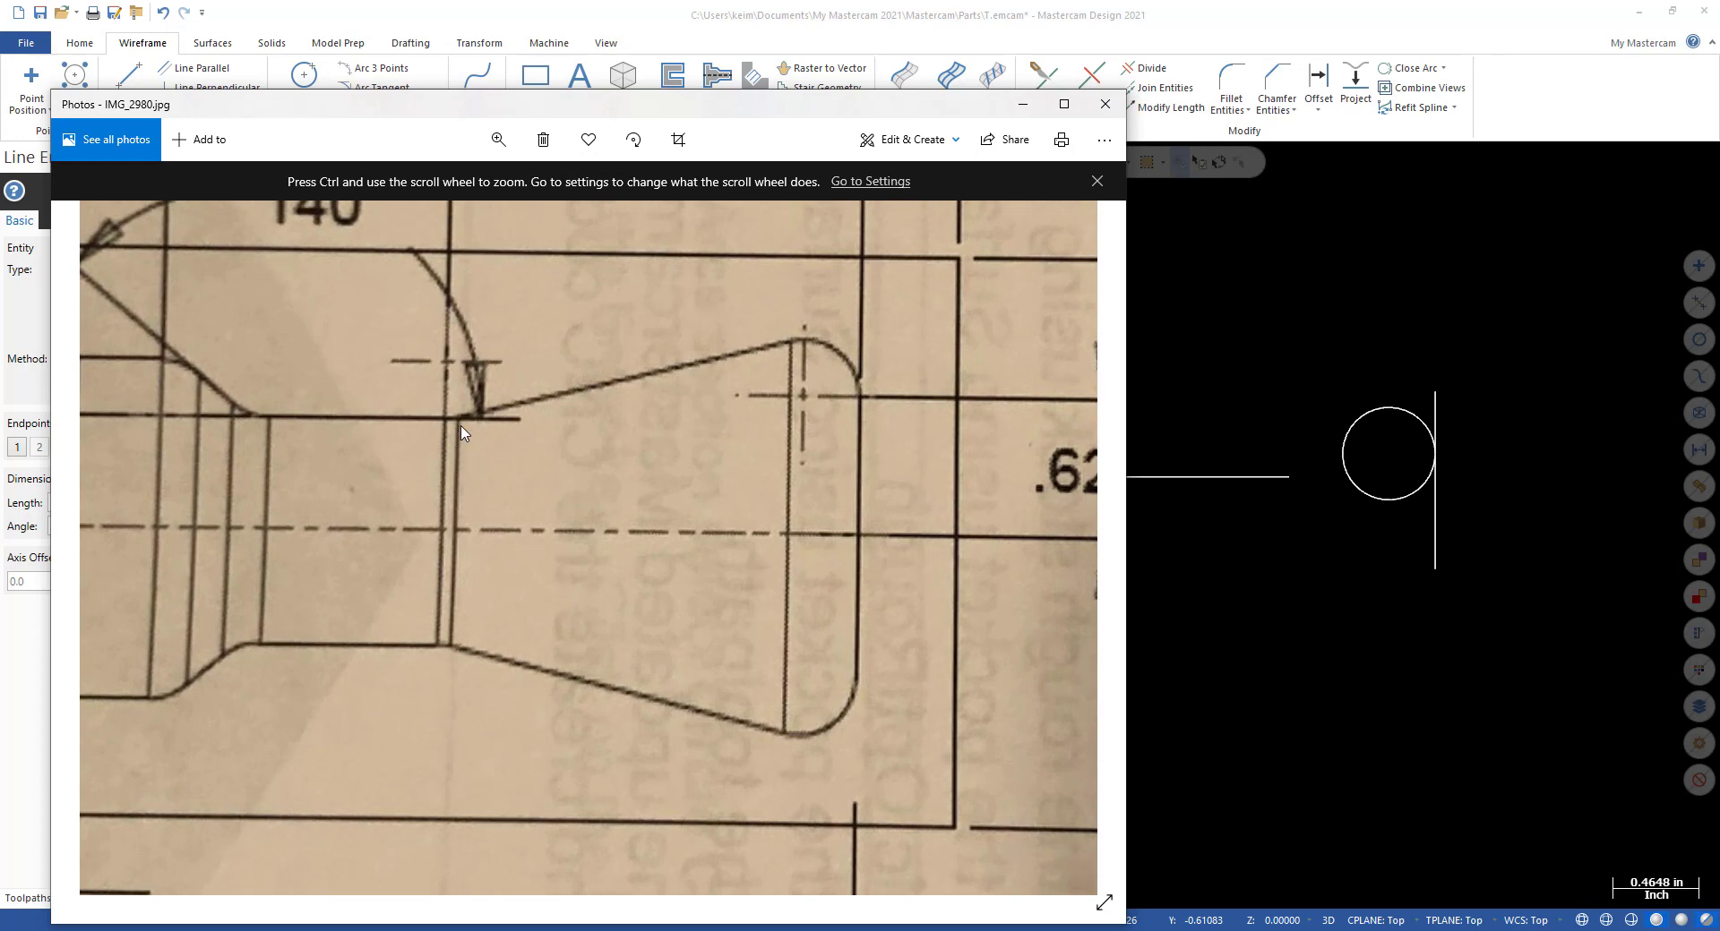
scroll(484, 478, "down", 4, "ctrl")
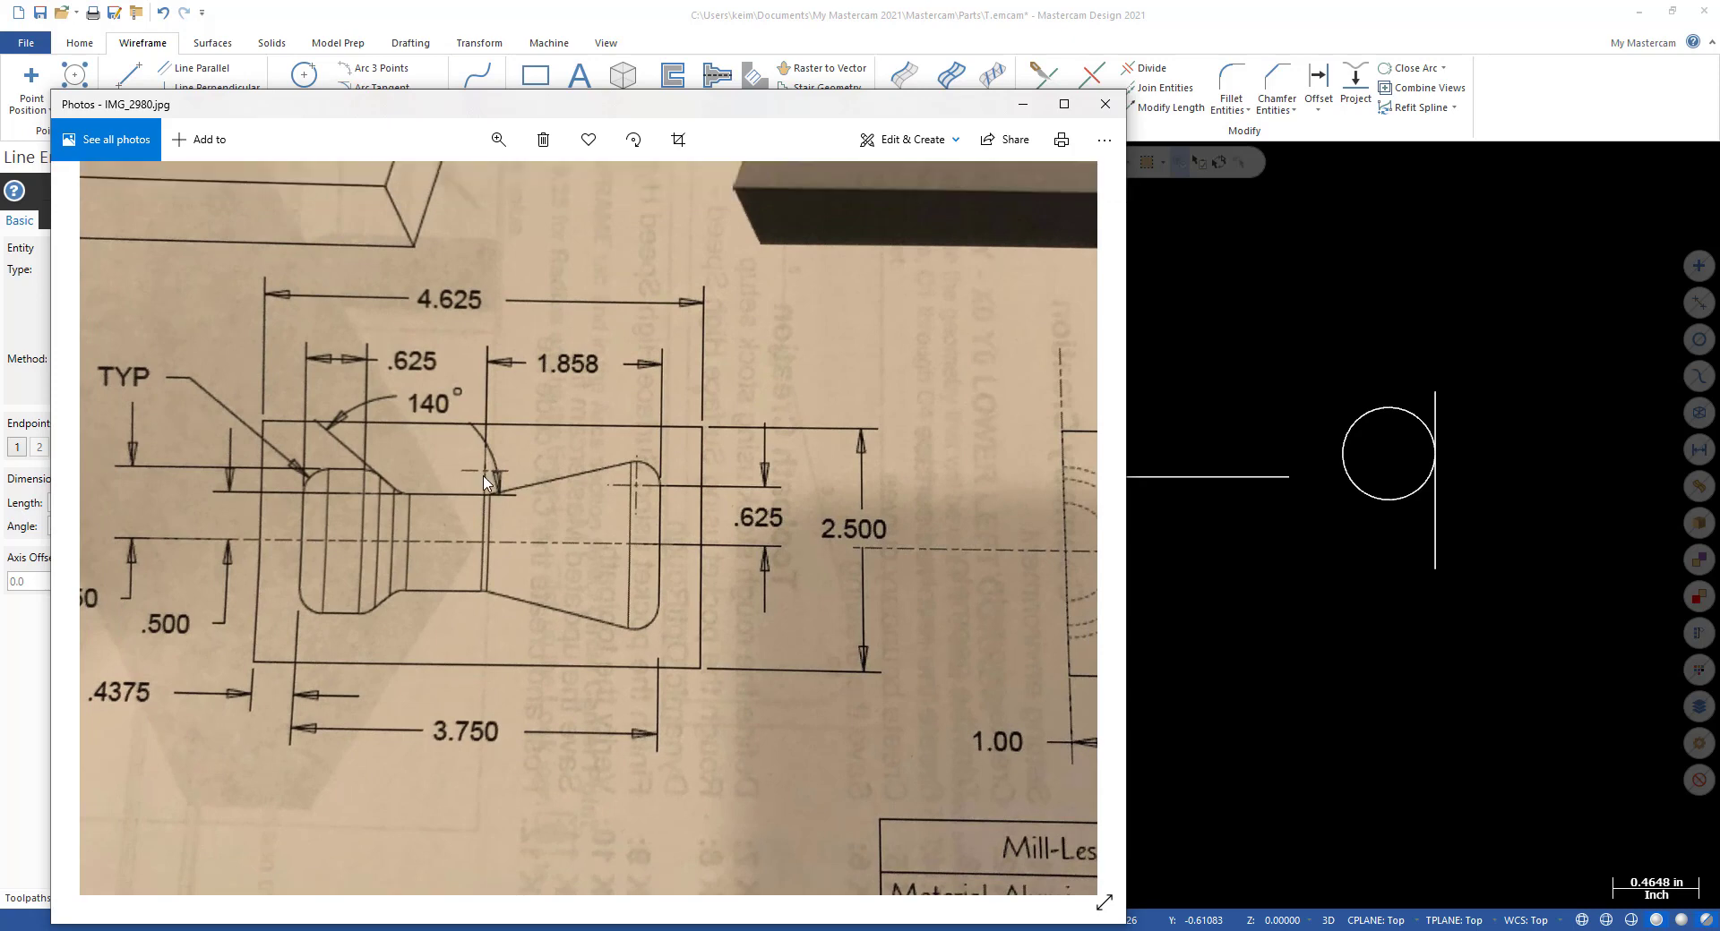
scroll(491, 483, "up", 4, "ctrl")
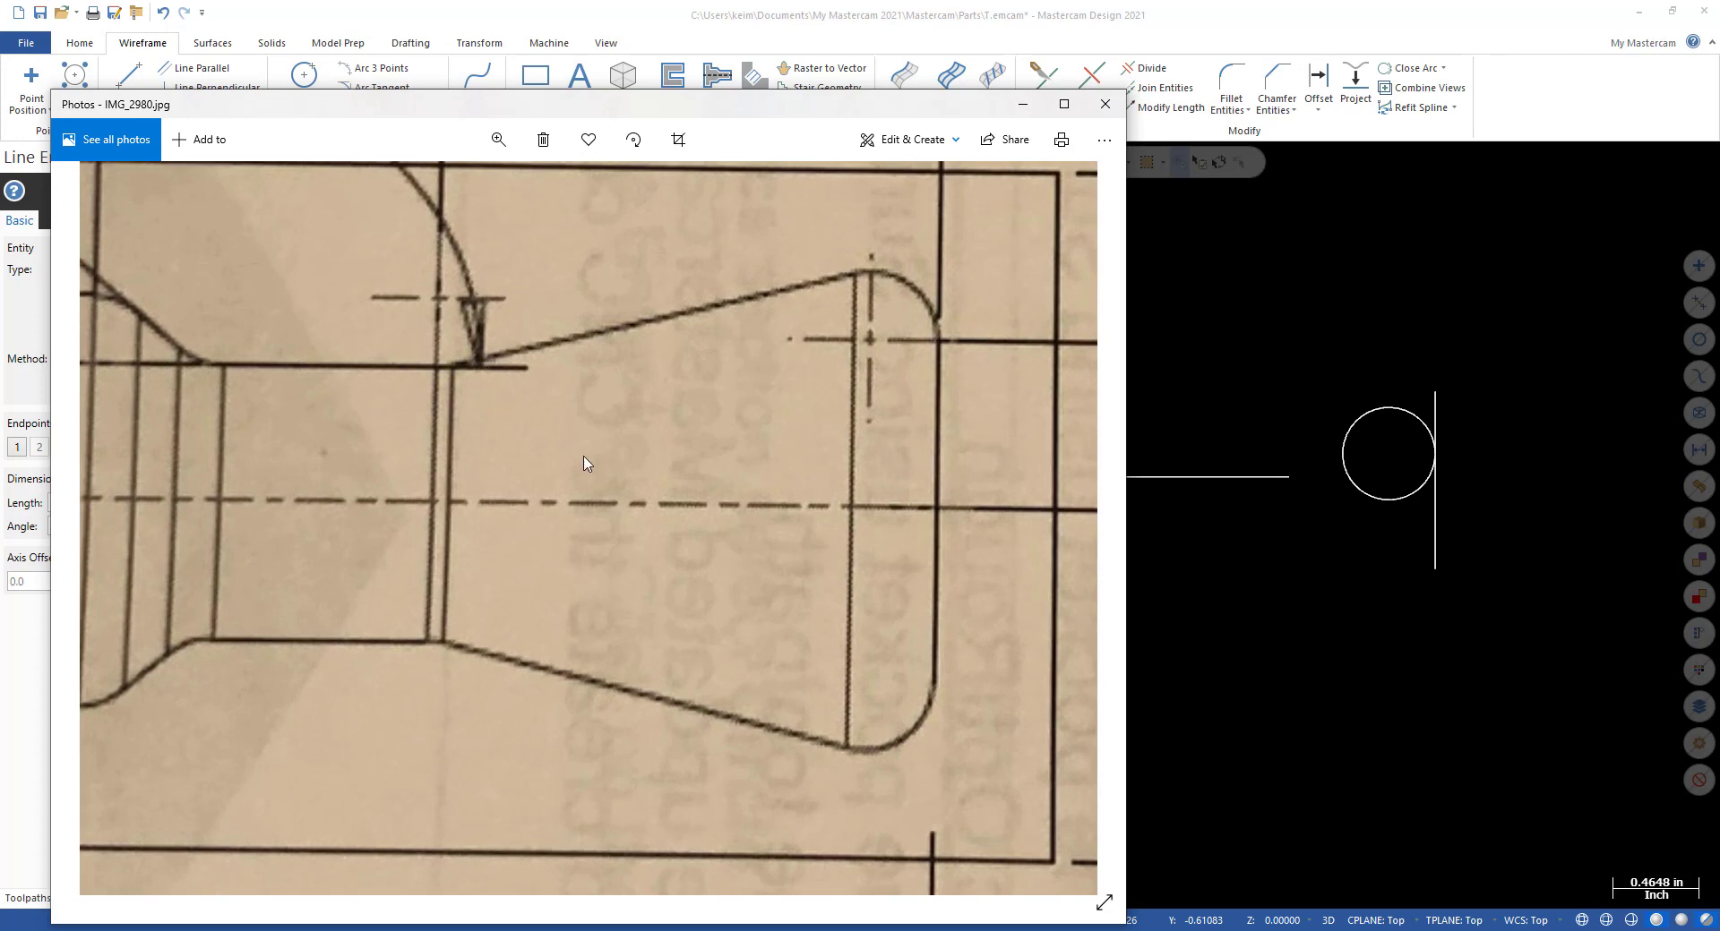
scroll(582, 465, "down", 1, "ctrl")
scroll(582, 465, "down", 3, "ctrl")
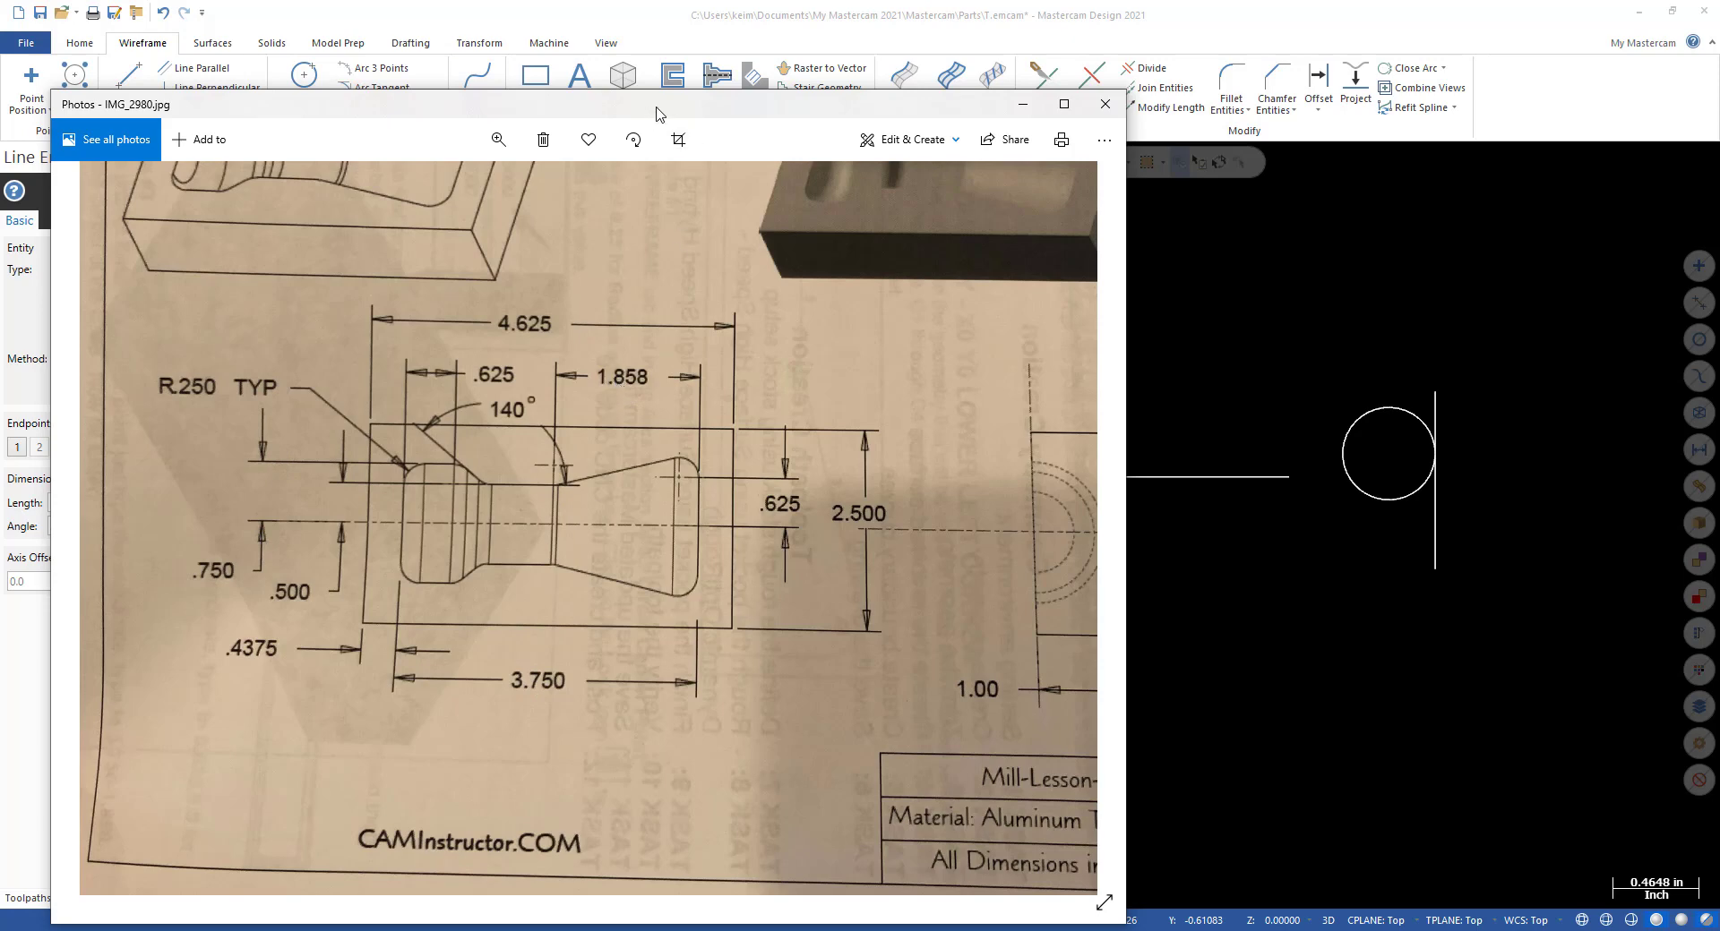
left_click_drag(656, 115, 1719, 192)
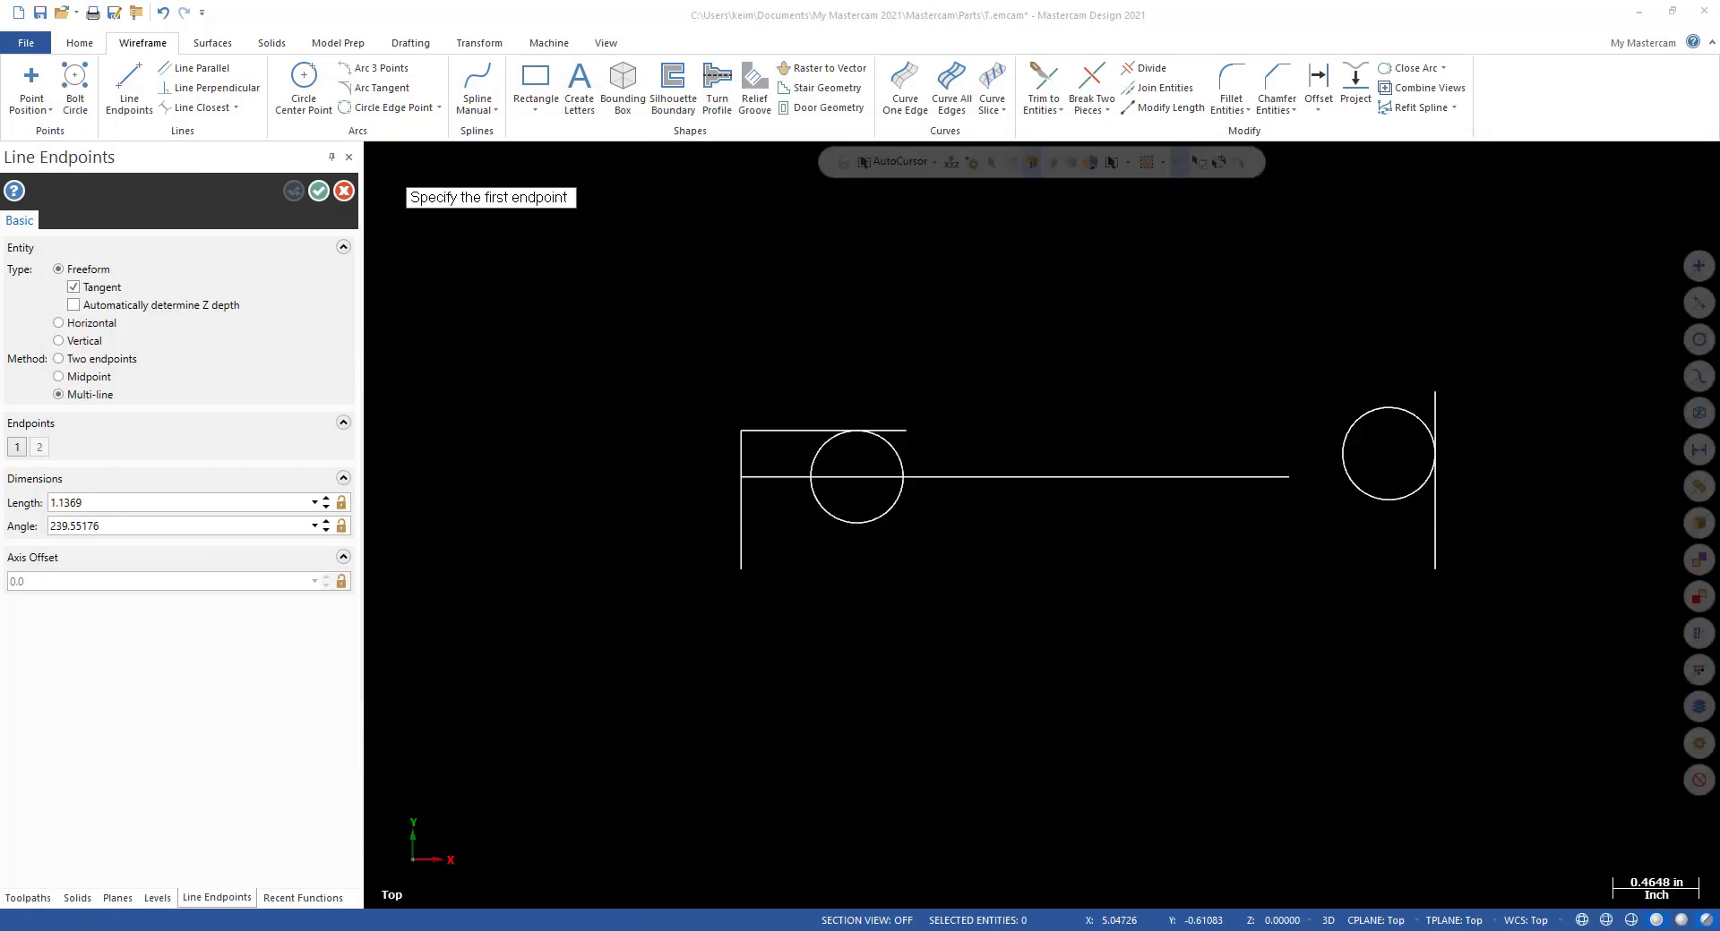
Try to place a circle's centre using 3.75-1.858 as the X coordinate.
left_click(306, 68)
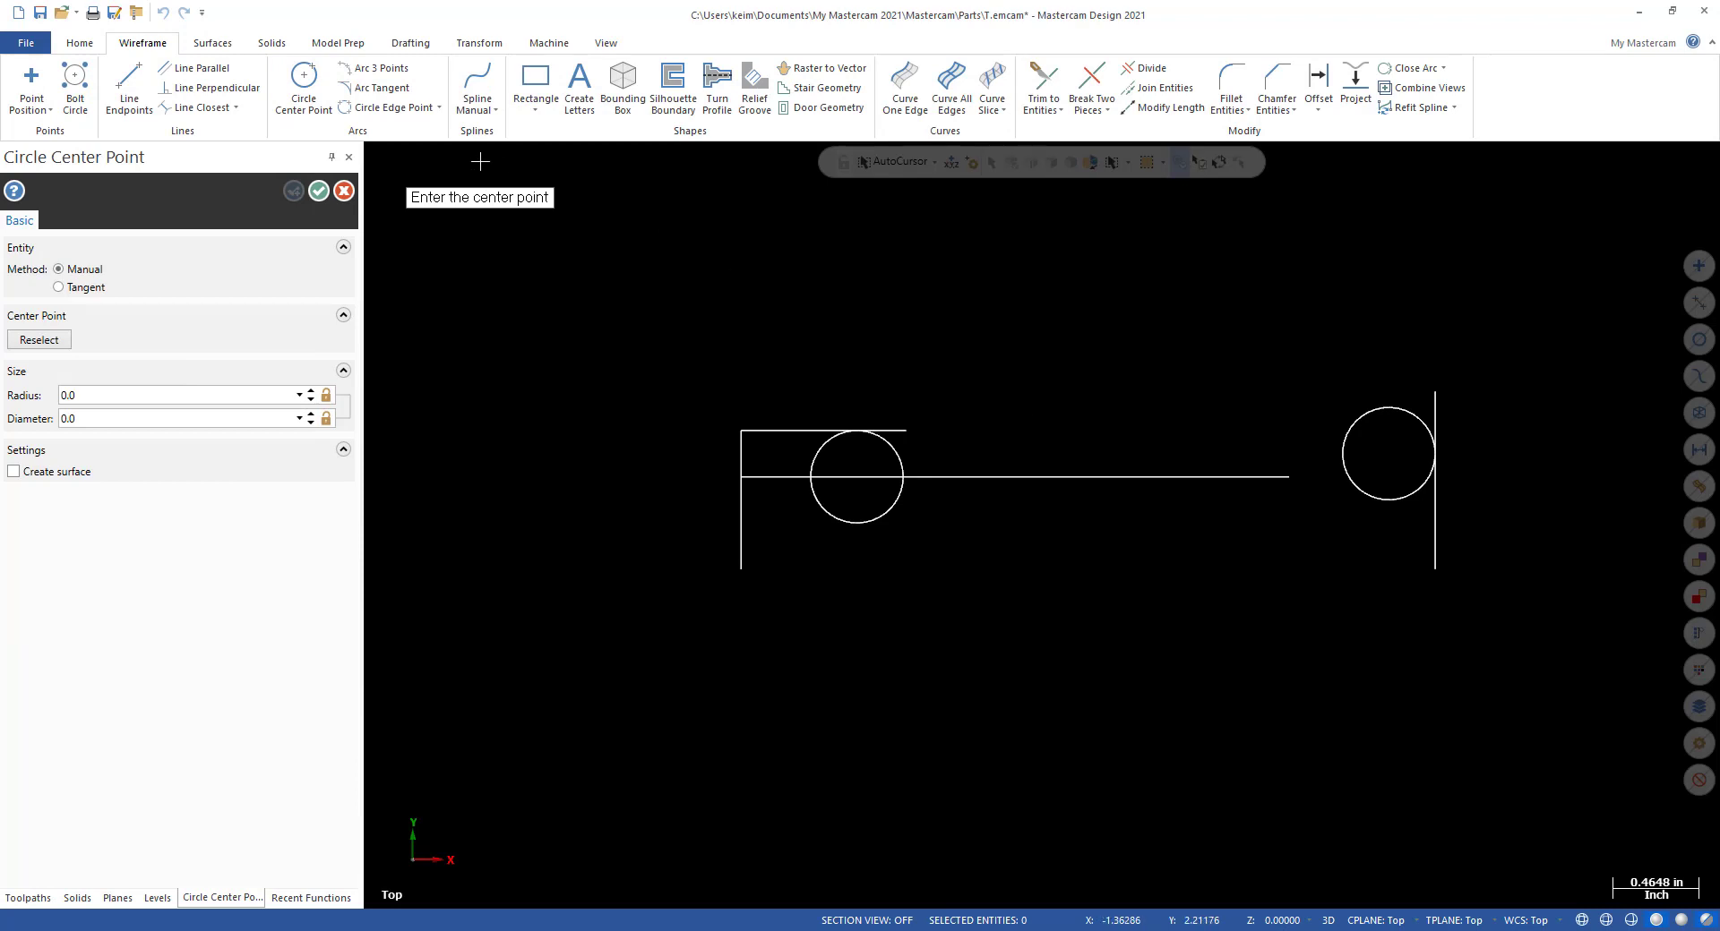
left_click(104, 417)
left_click(952, 165)
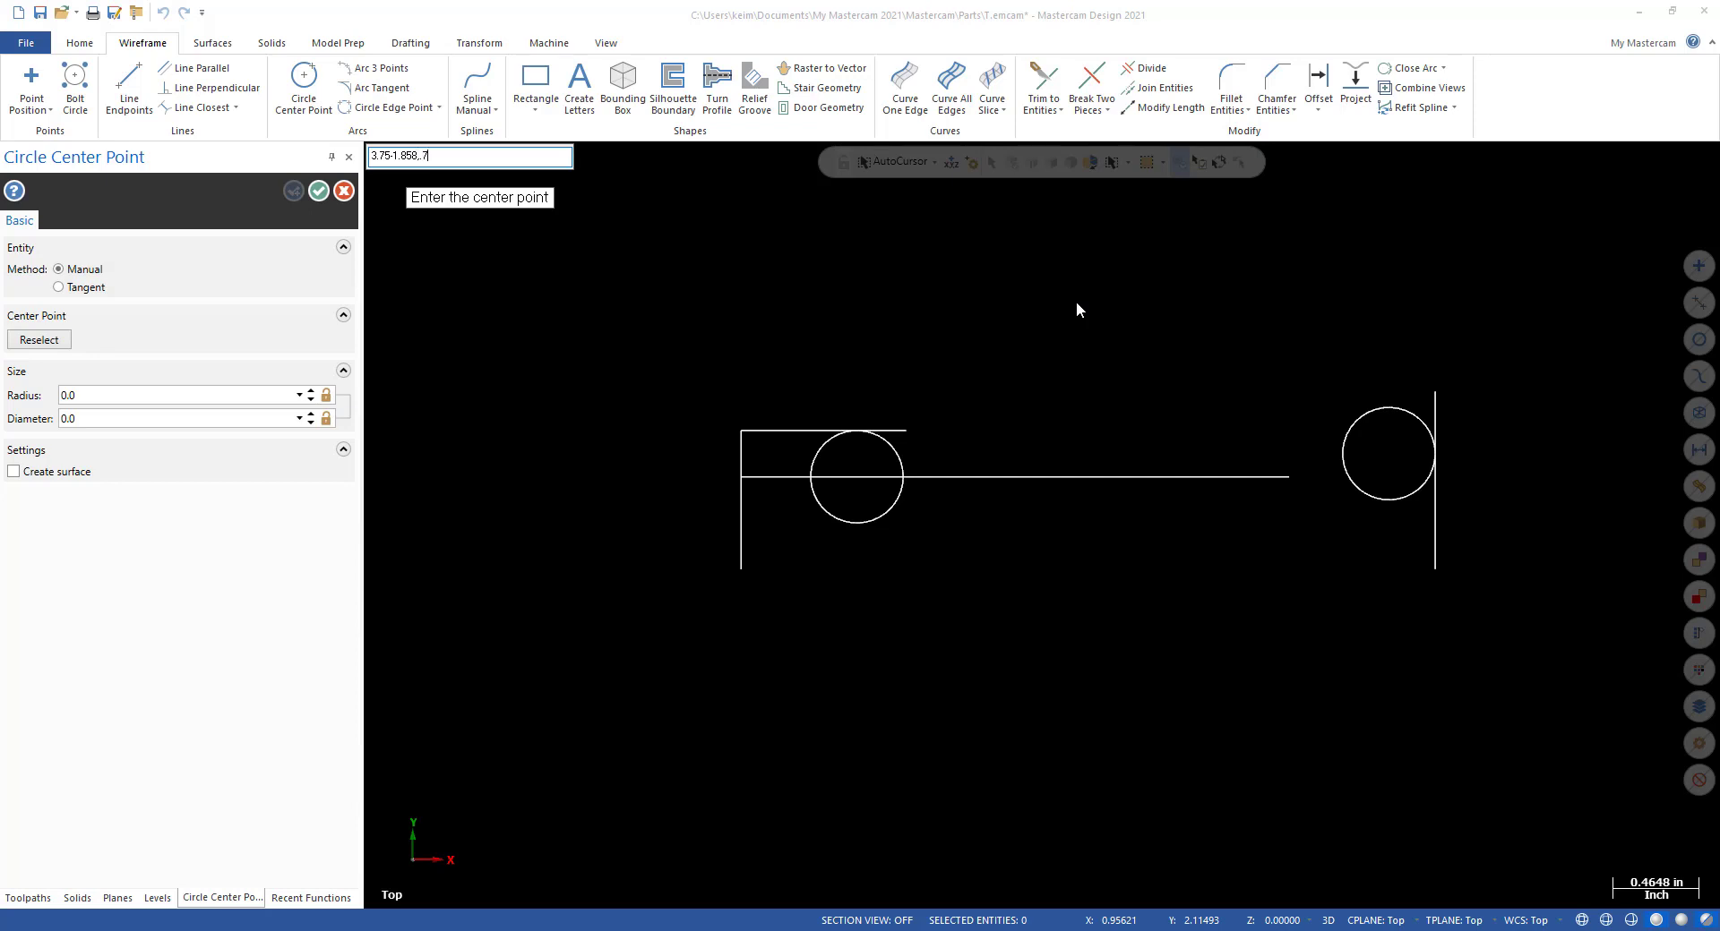
key("Return")
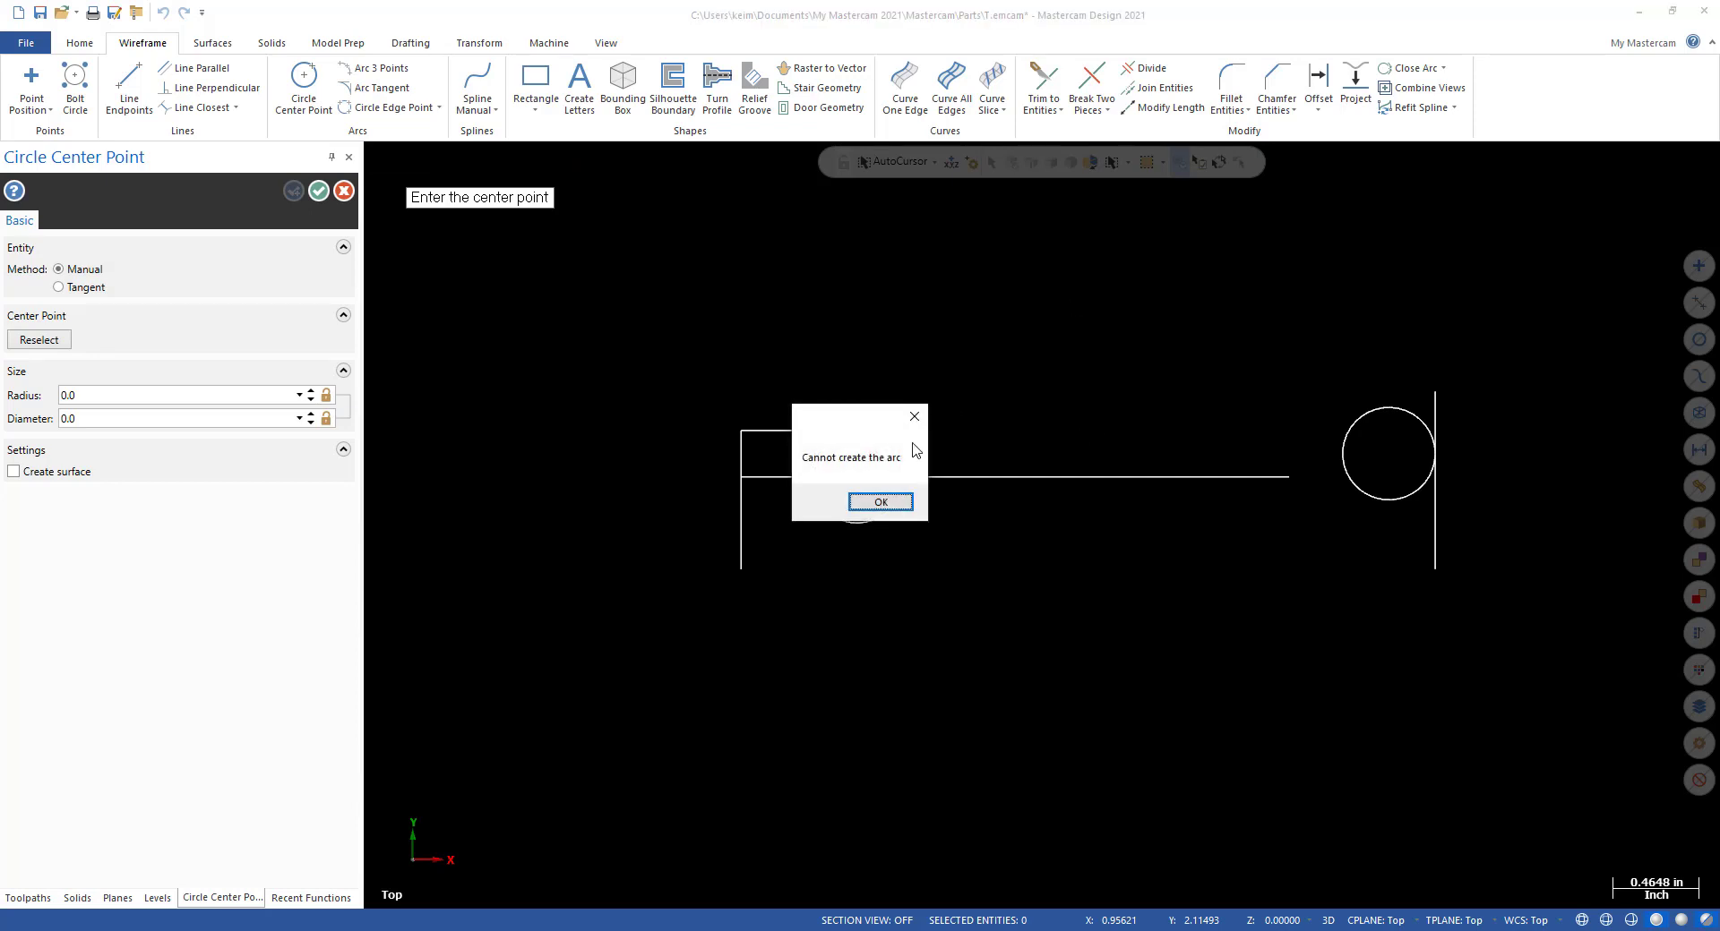
left_click(878, 504)
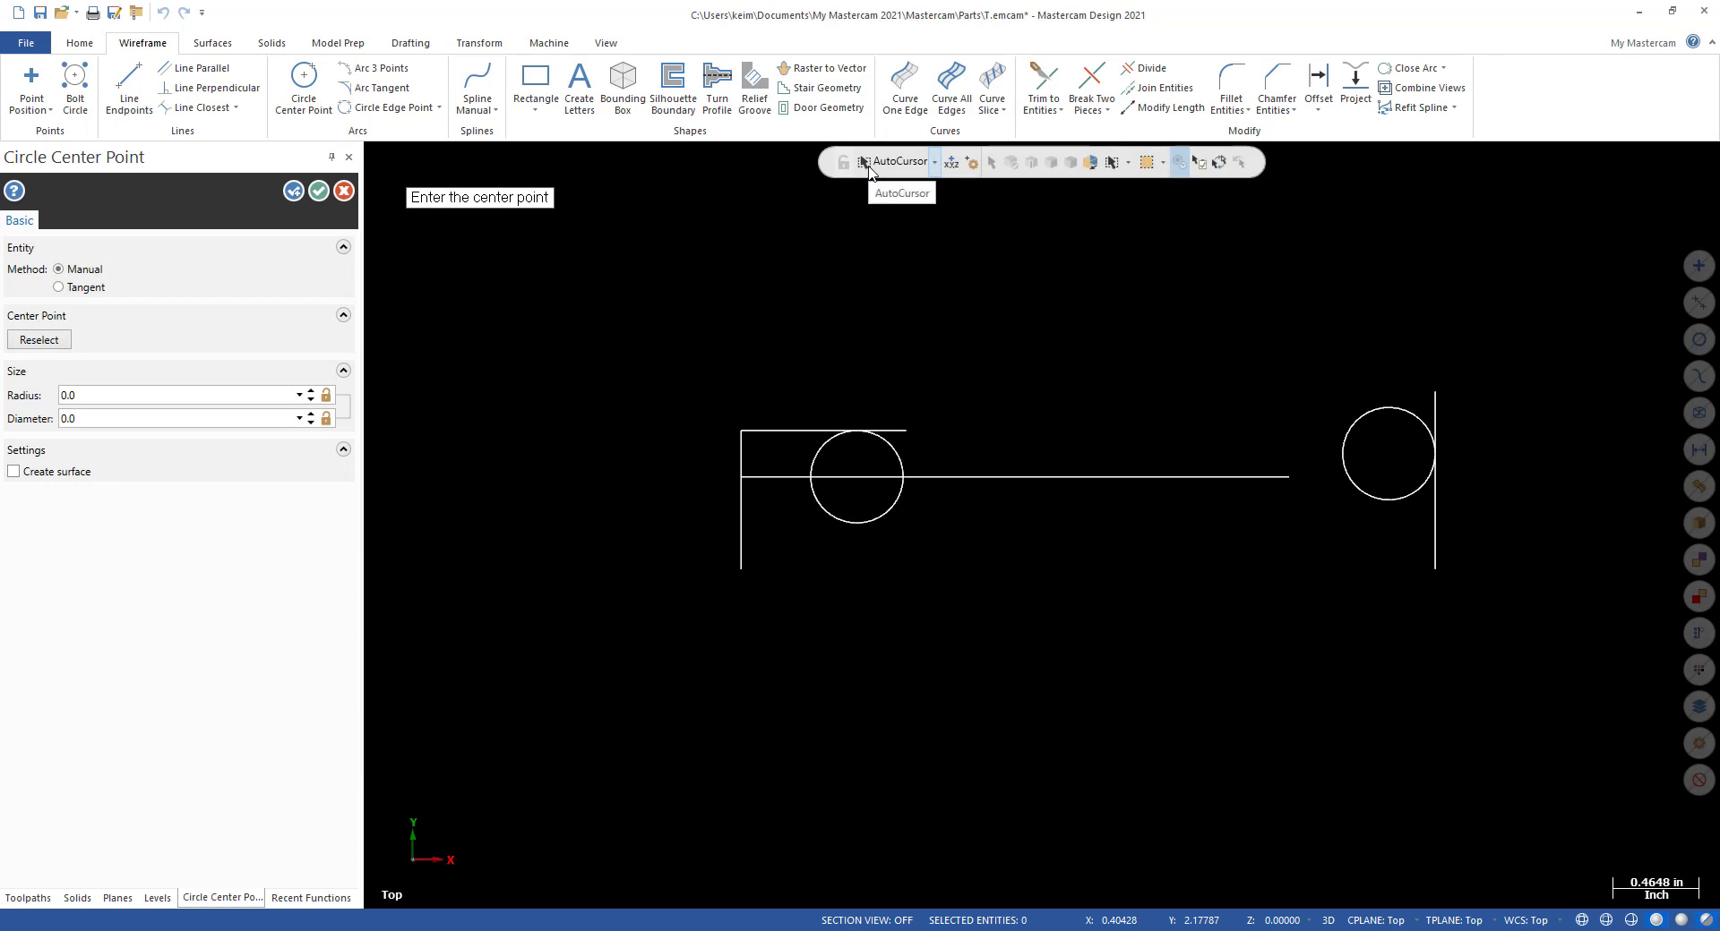
Draw a 0.5-diameter circle centred at 3.75-1.858,.75, touching the long horizontal line from above.
type("3.75-1.858,")
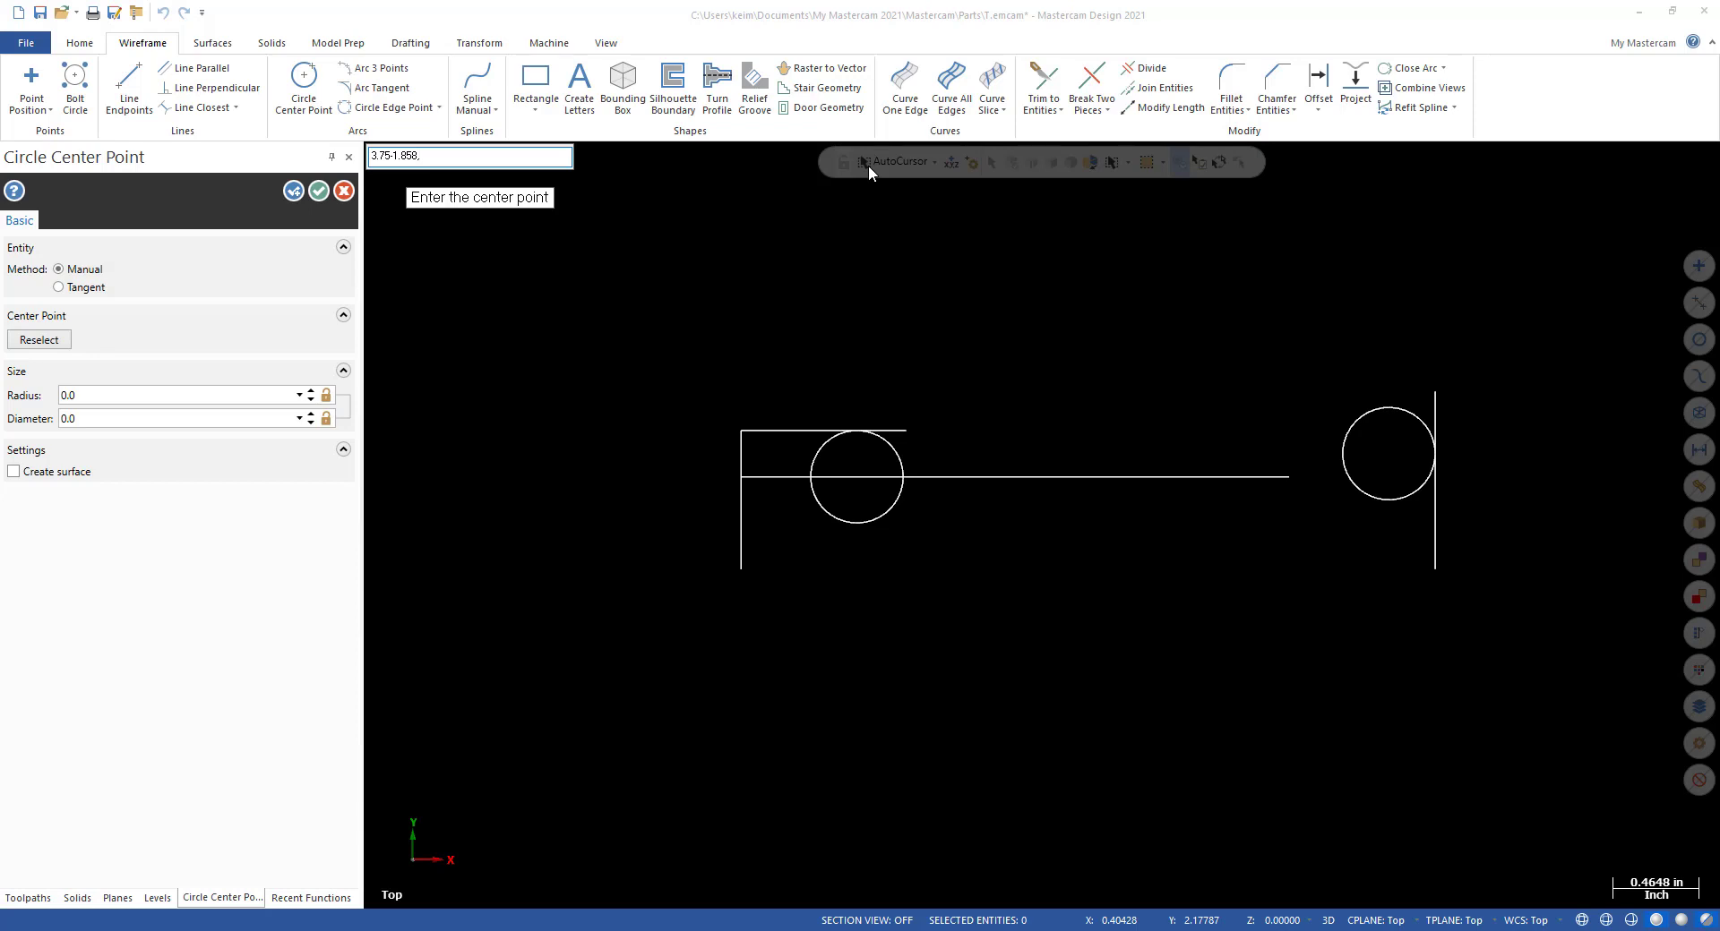
type("0")
key("Return")
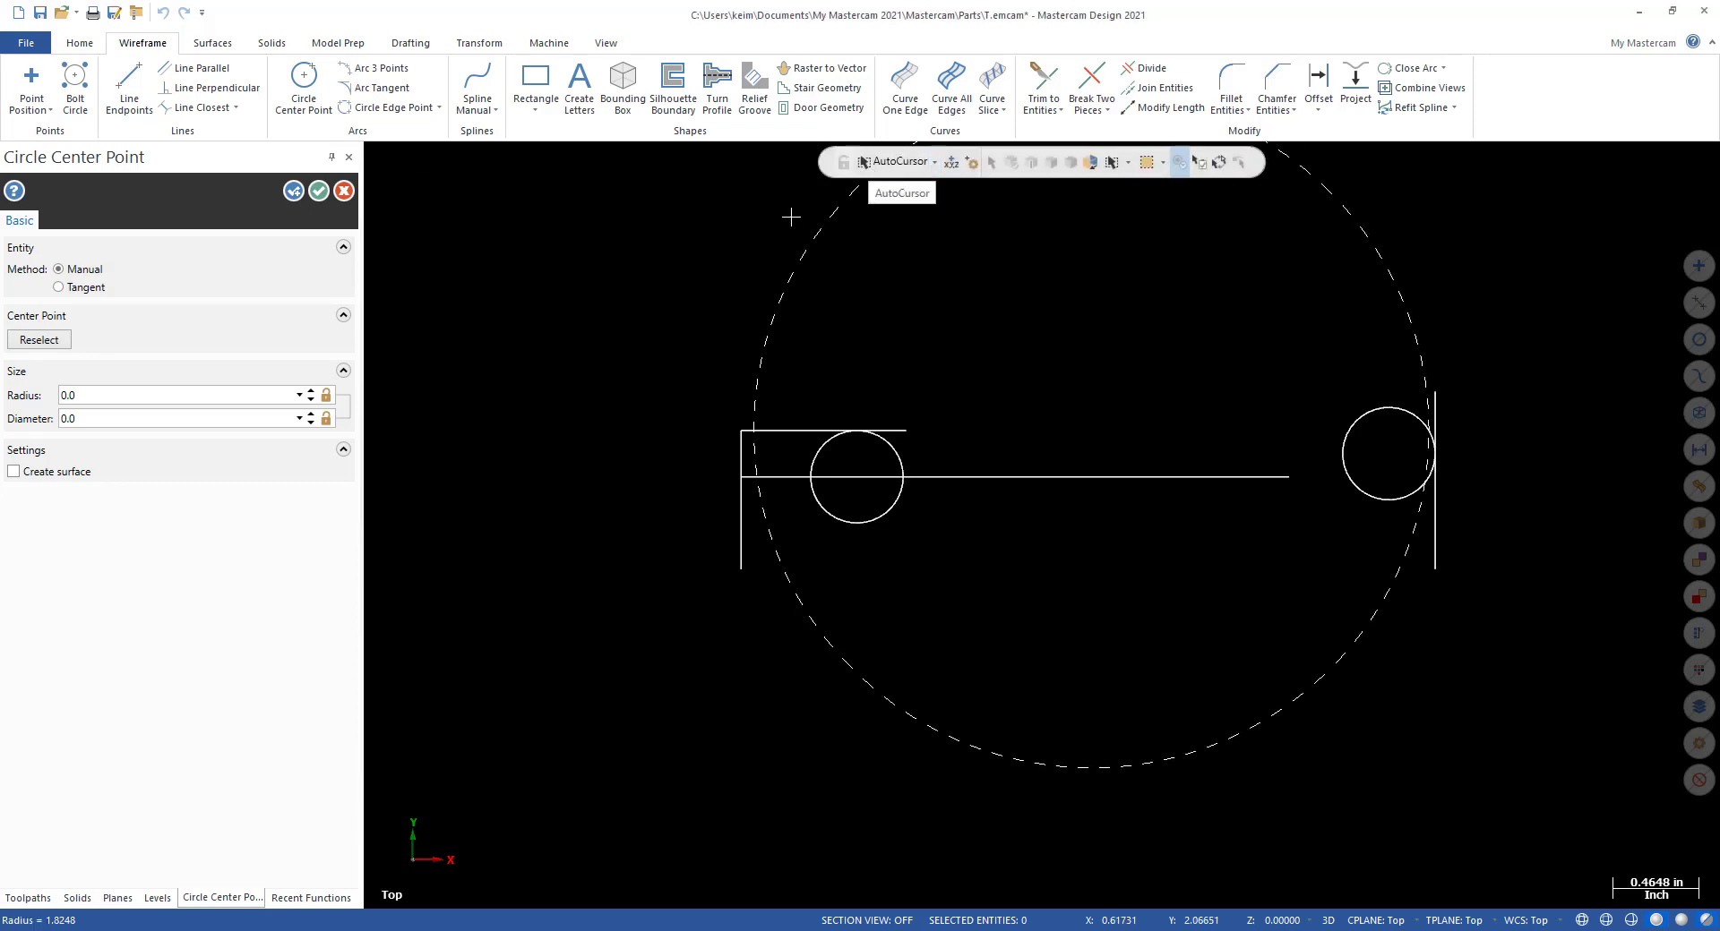
left_click(157, 420)
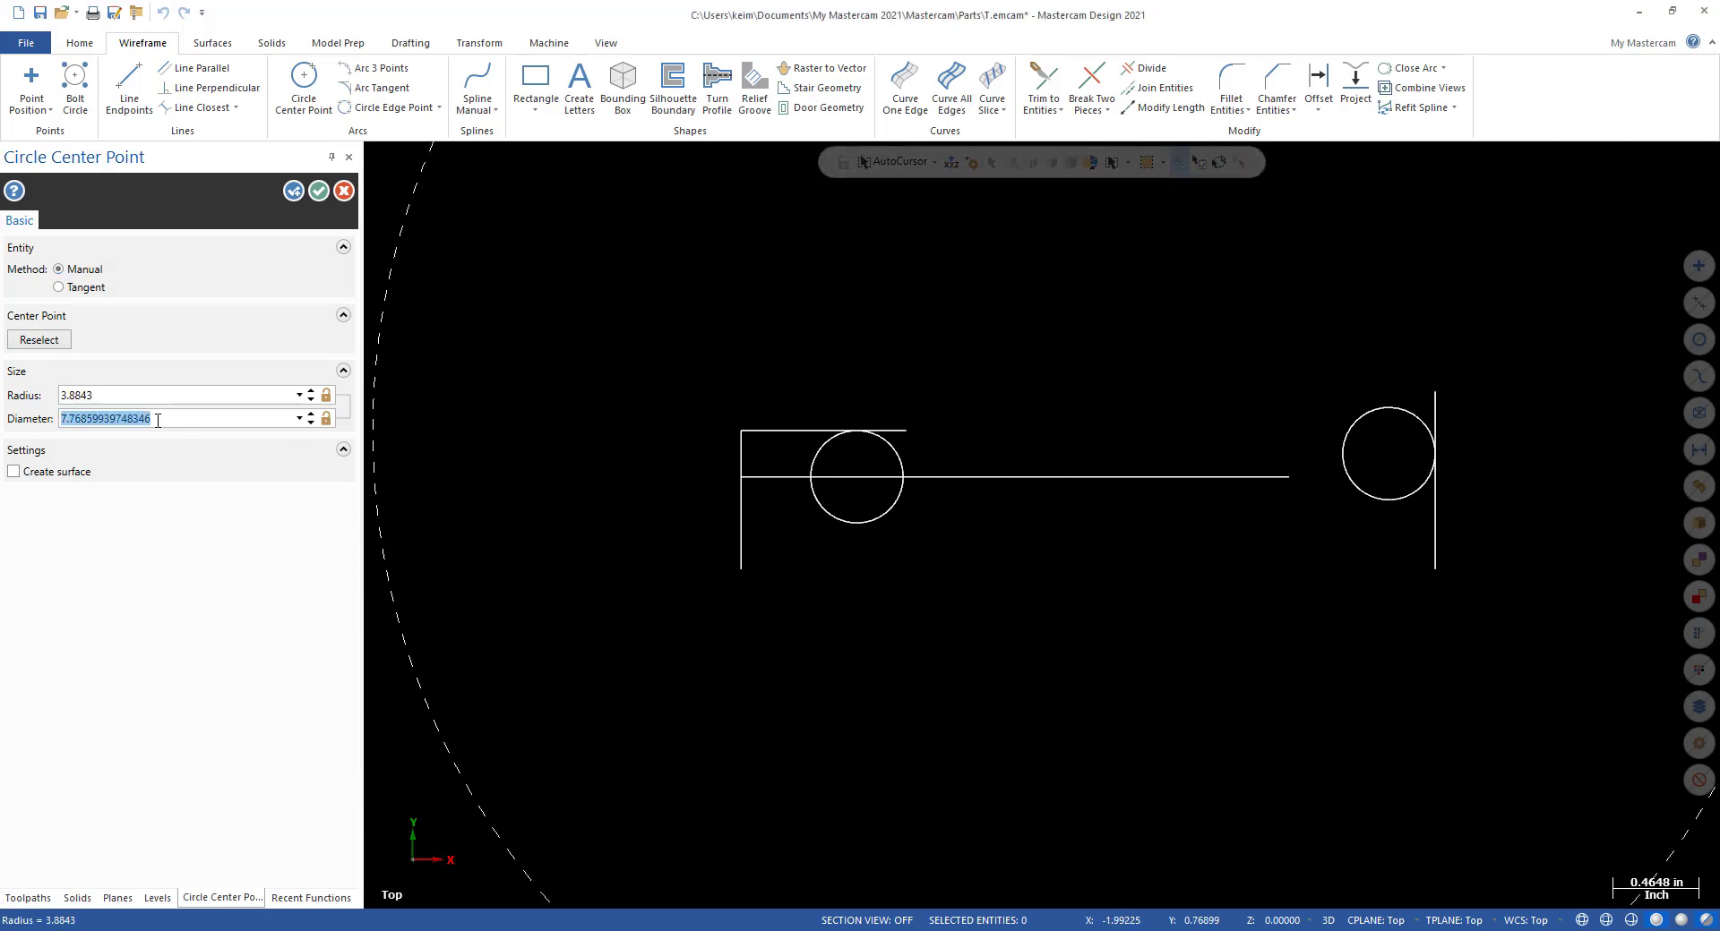
type(".5")
key("Return")
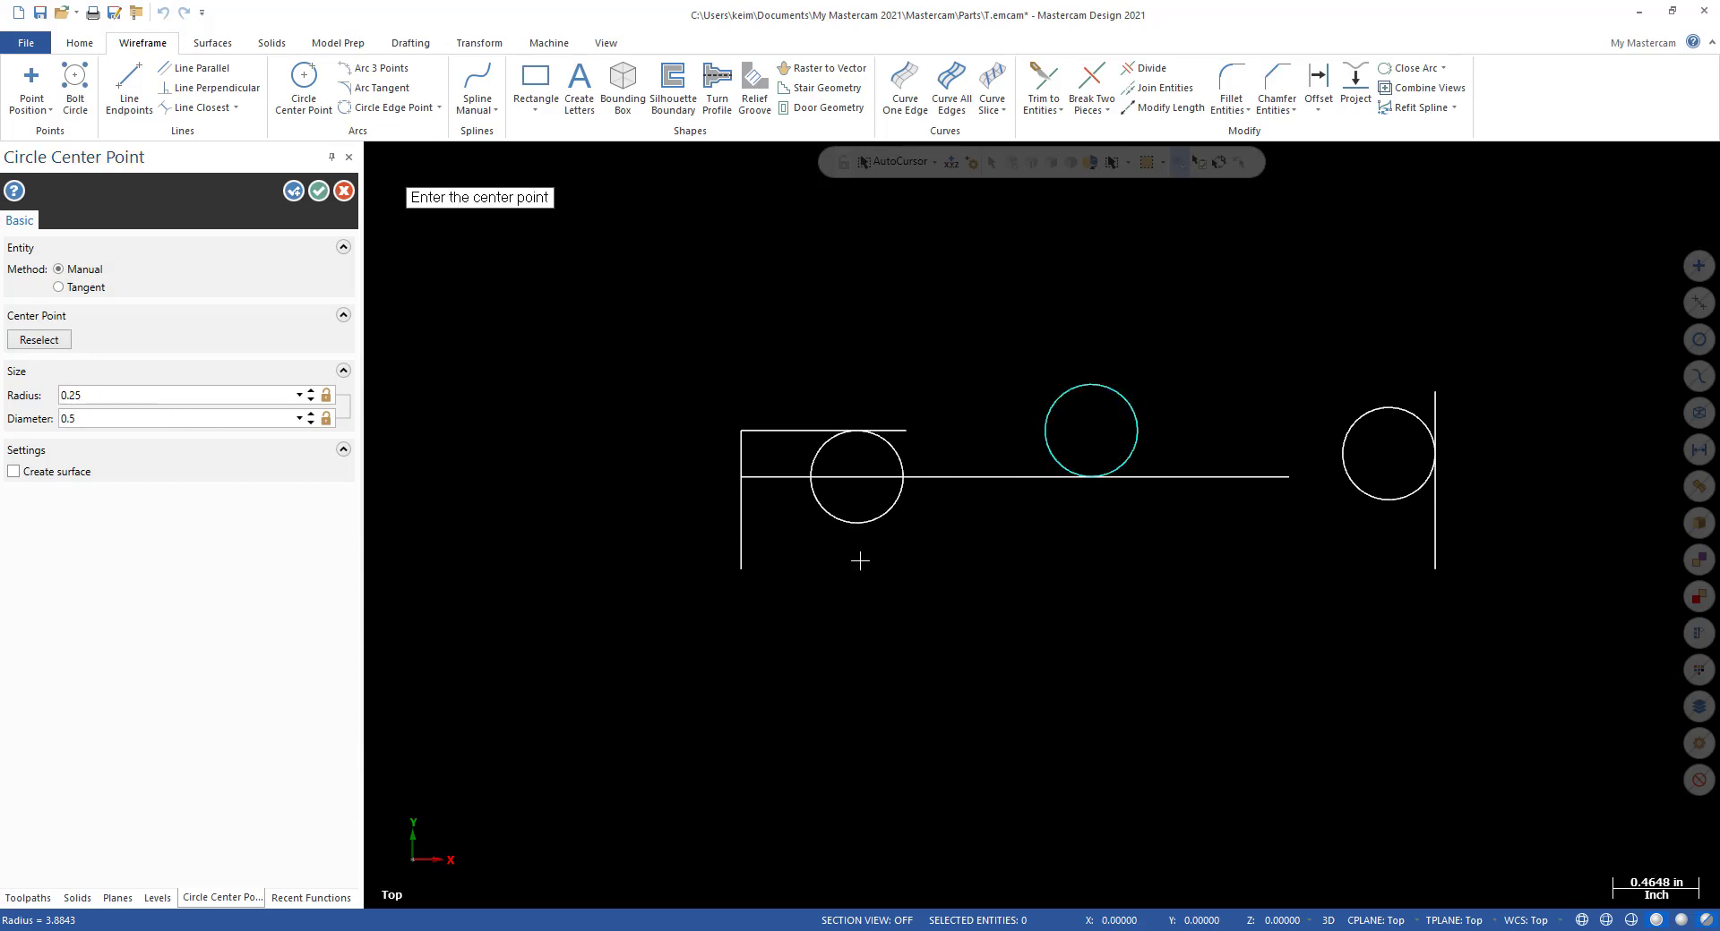
Use Divide to trim both outer ends of the long horizontal line and cut the middle circle down to its lower-right quarter arc.
scroll(1248, 414, "up", 1)
scroll(1247, 415, "up", 2)
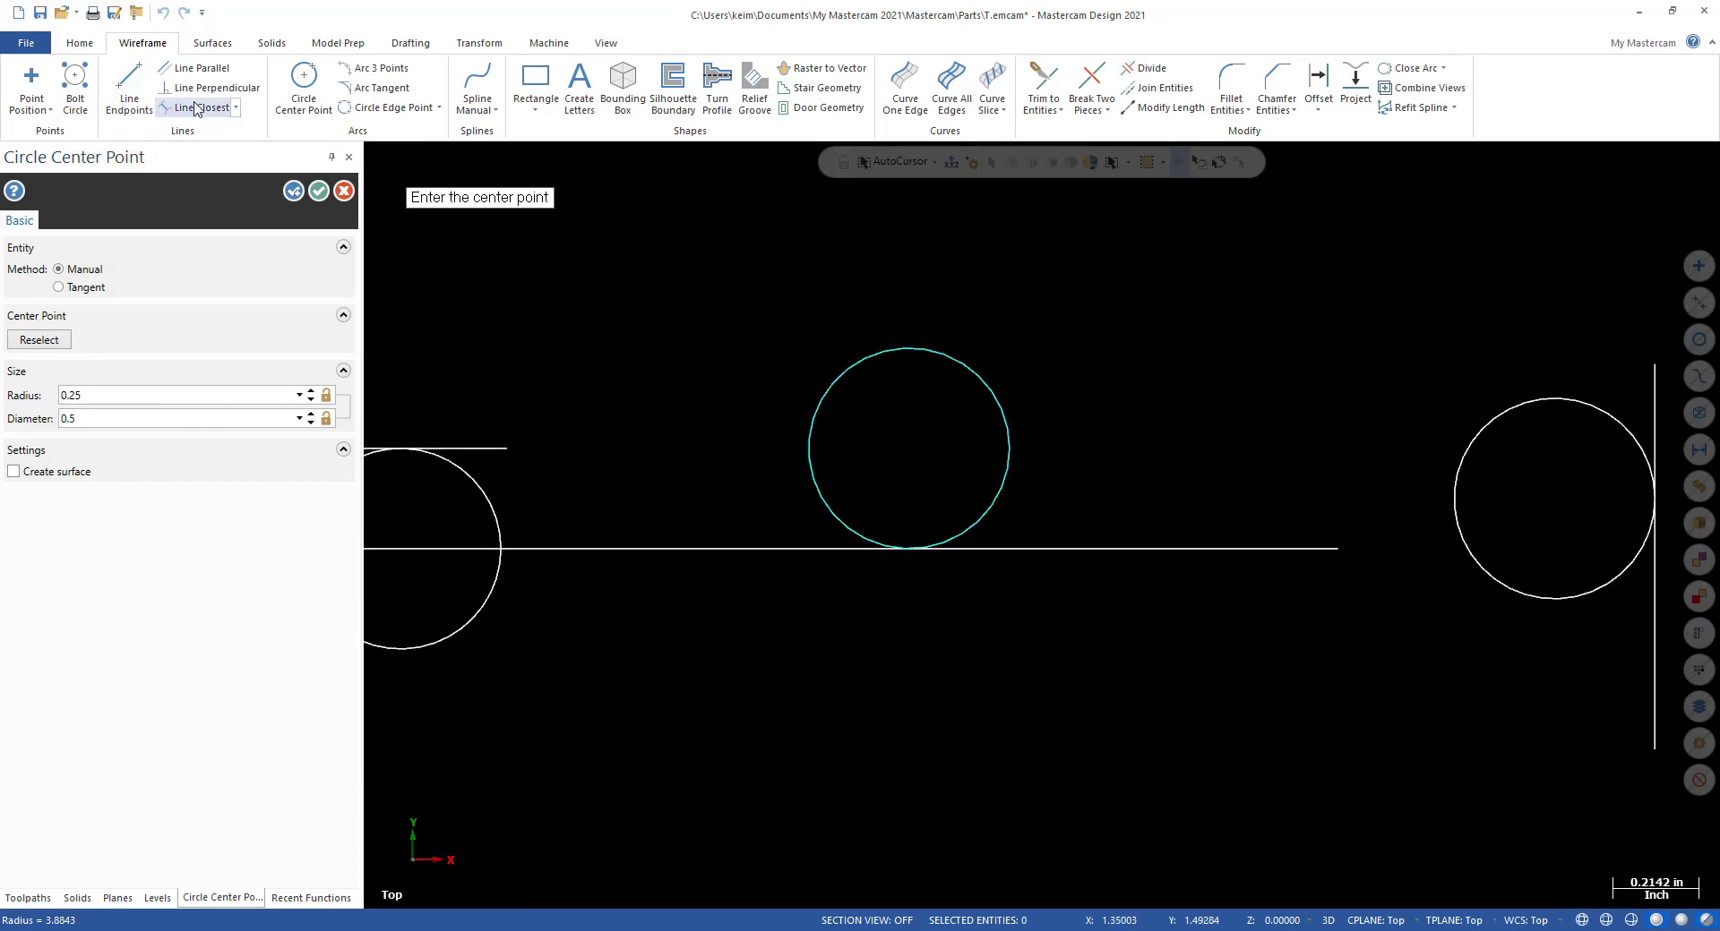
scroll(1370, 261, "down", 3)
scroll(1209, 260, "up", 1)
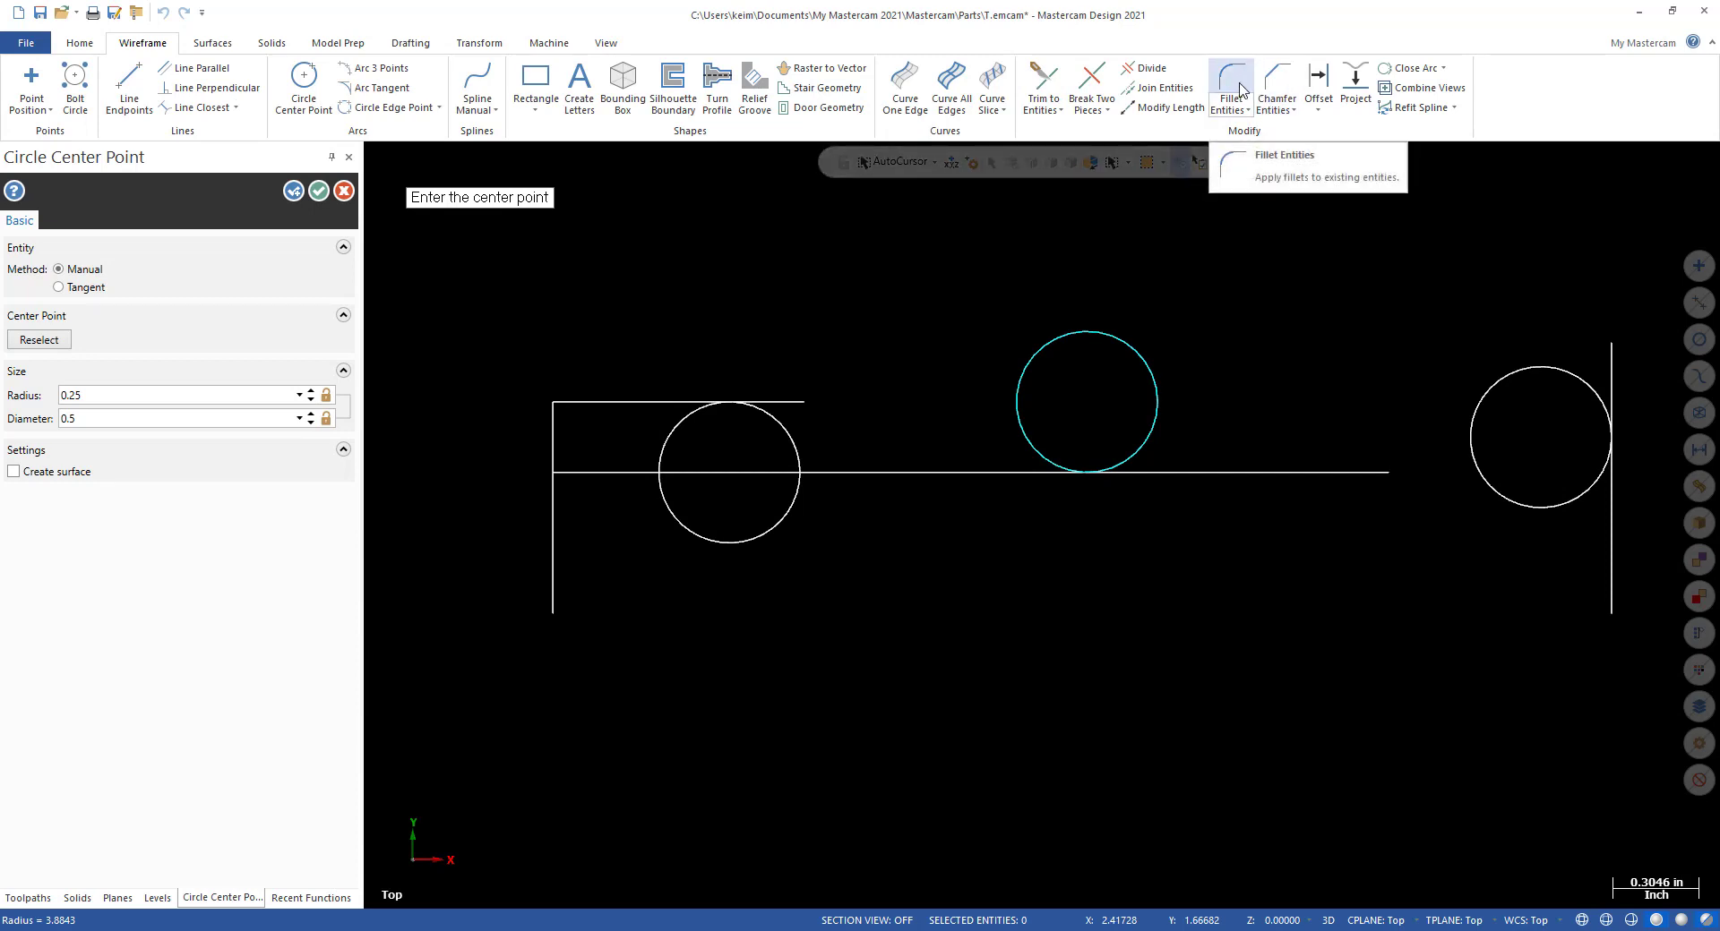
left_click(1143, 69)
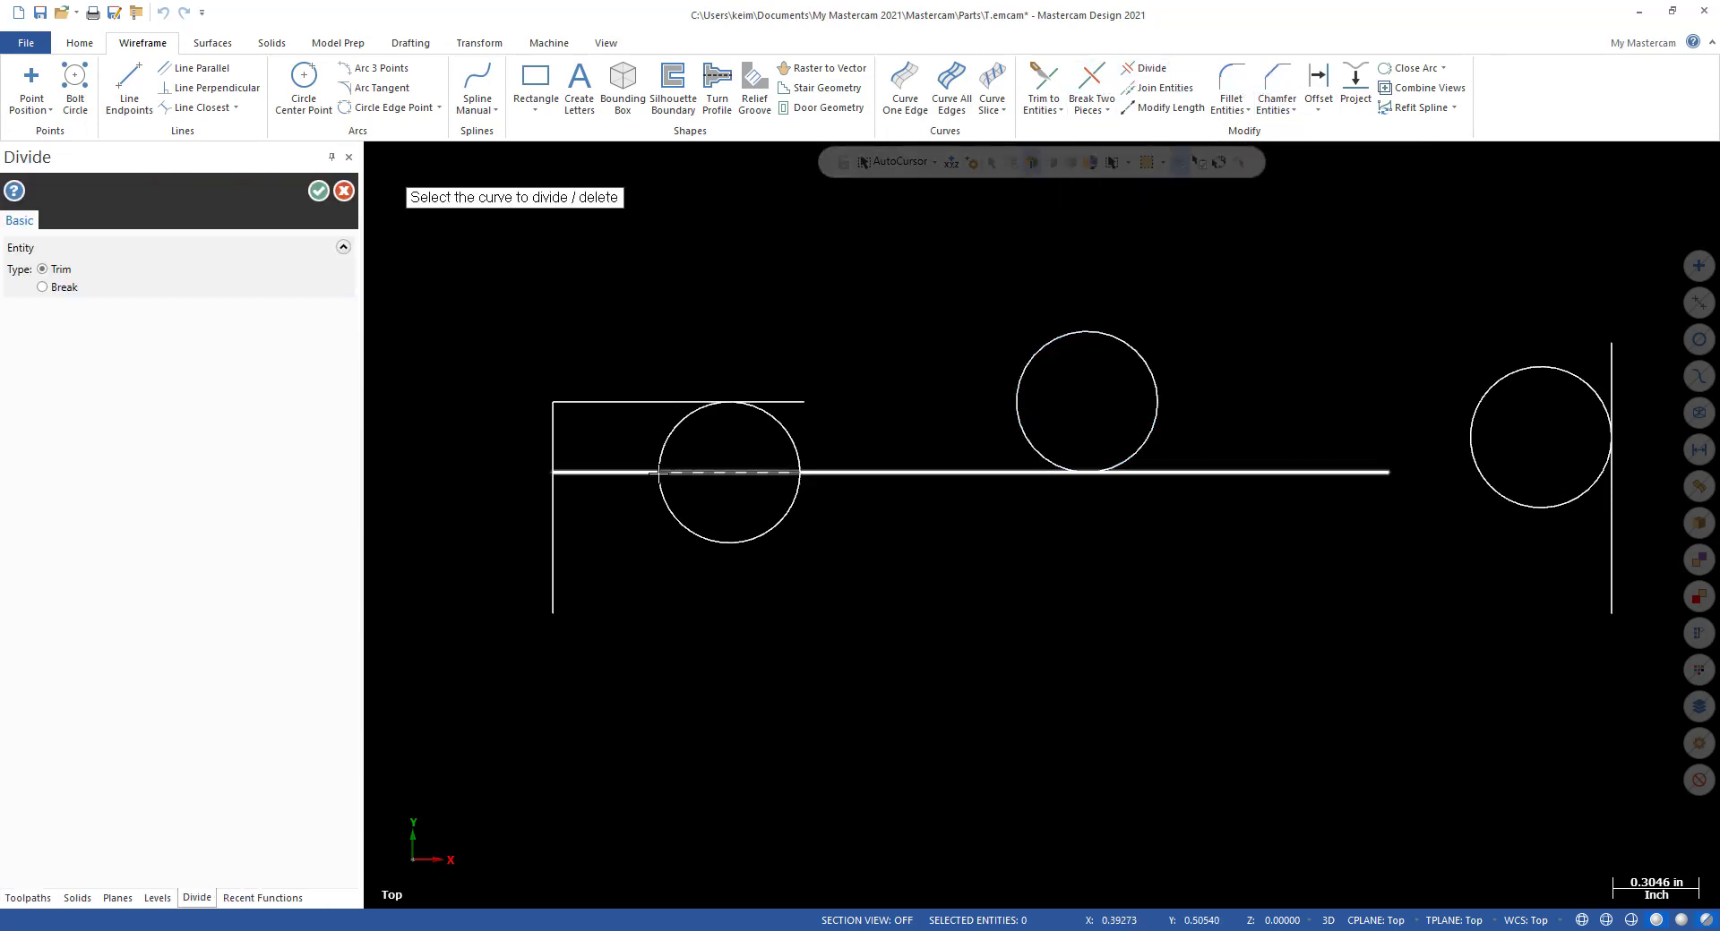
left_click(596, 472)
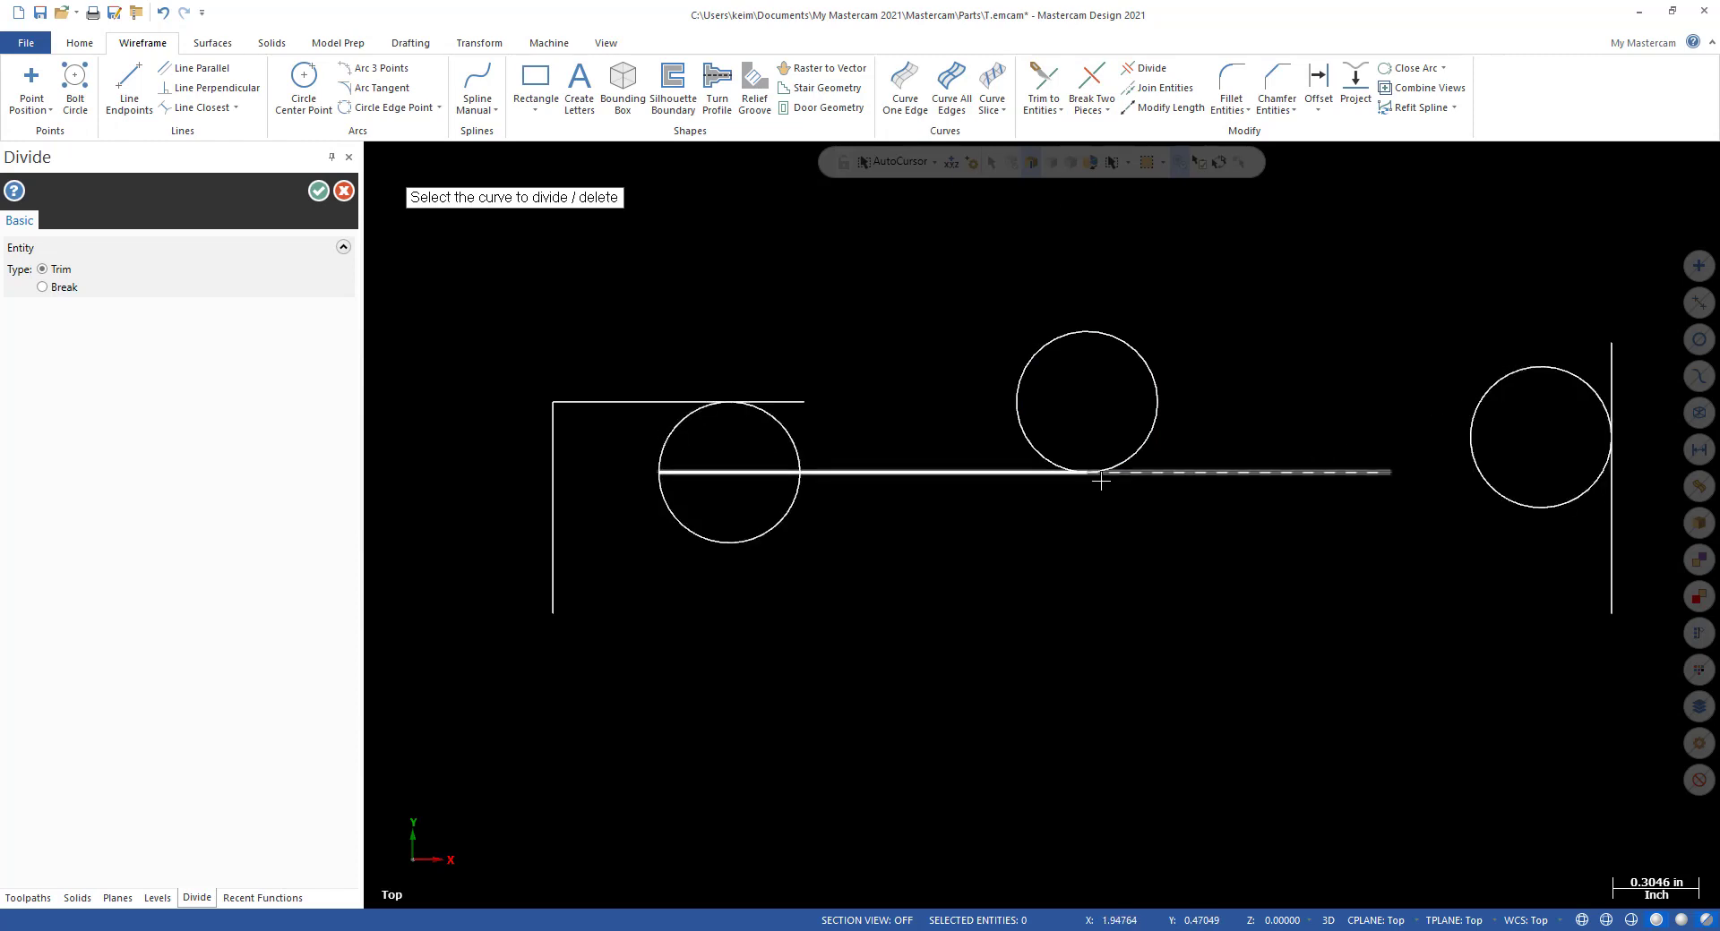
left_click(1017, 418)
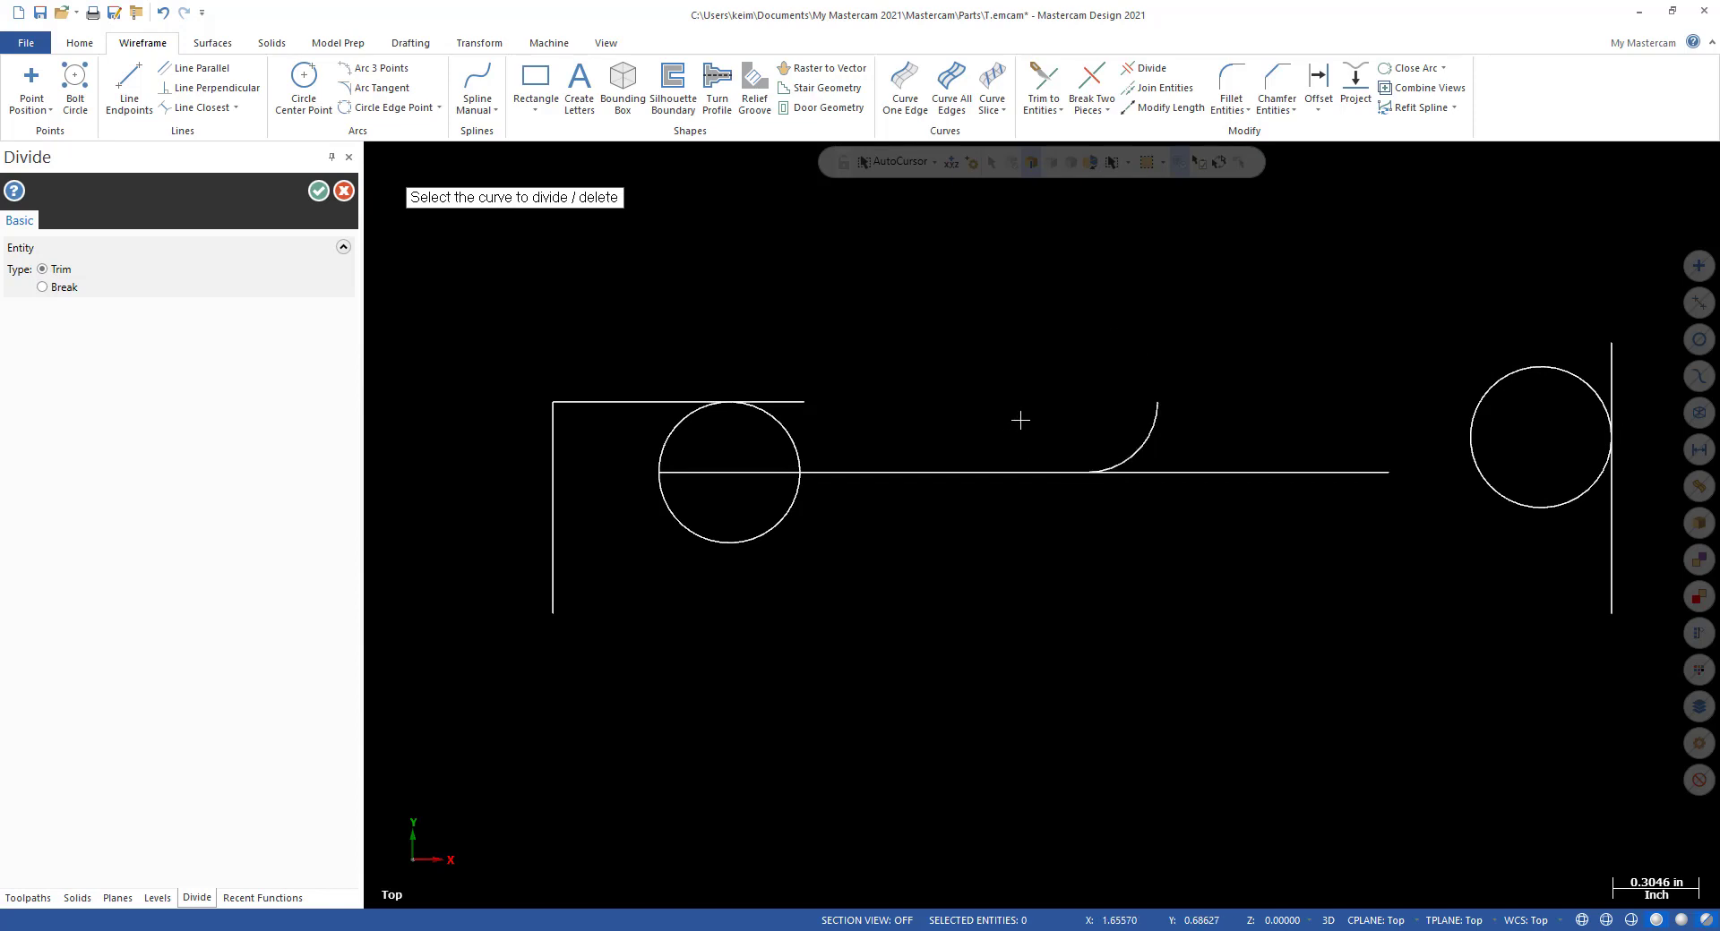
left_click(1275, 481)
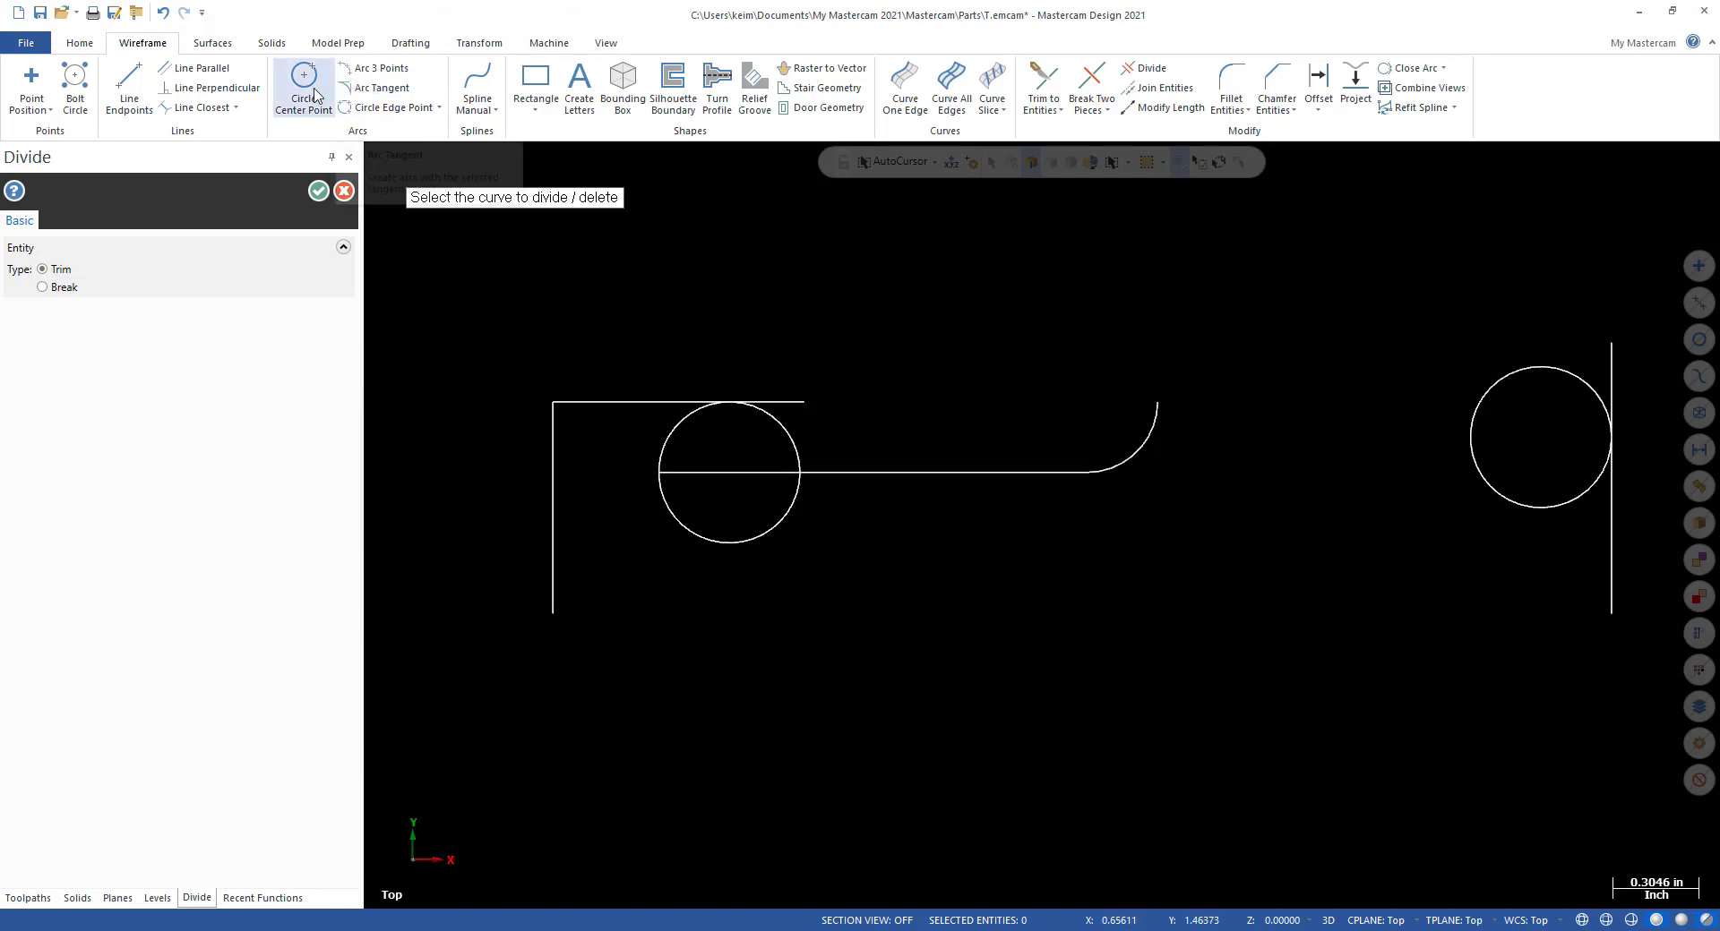
Draw a line tangent to the top of the circle centred at 3.5,.625 and to the middle quarter arc.
left_click(143, 90)
left_click(1523, 369)
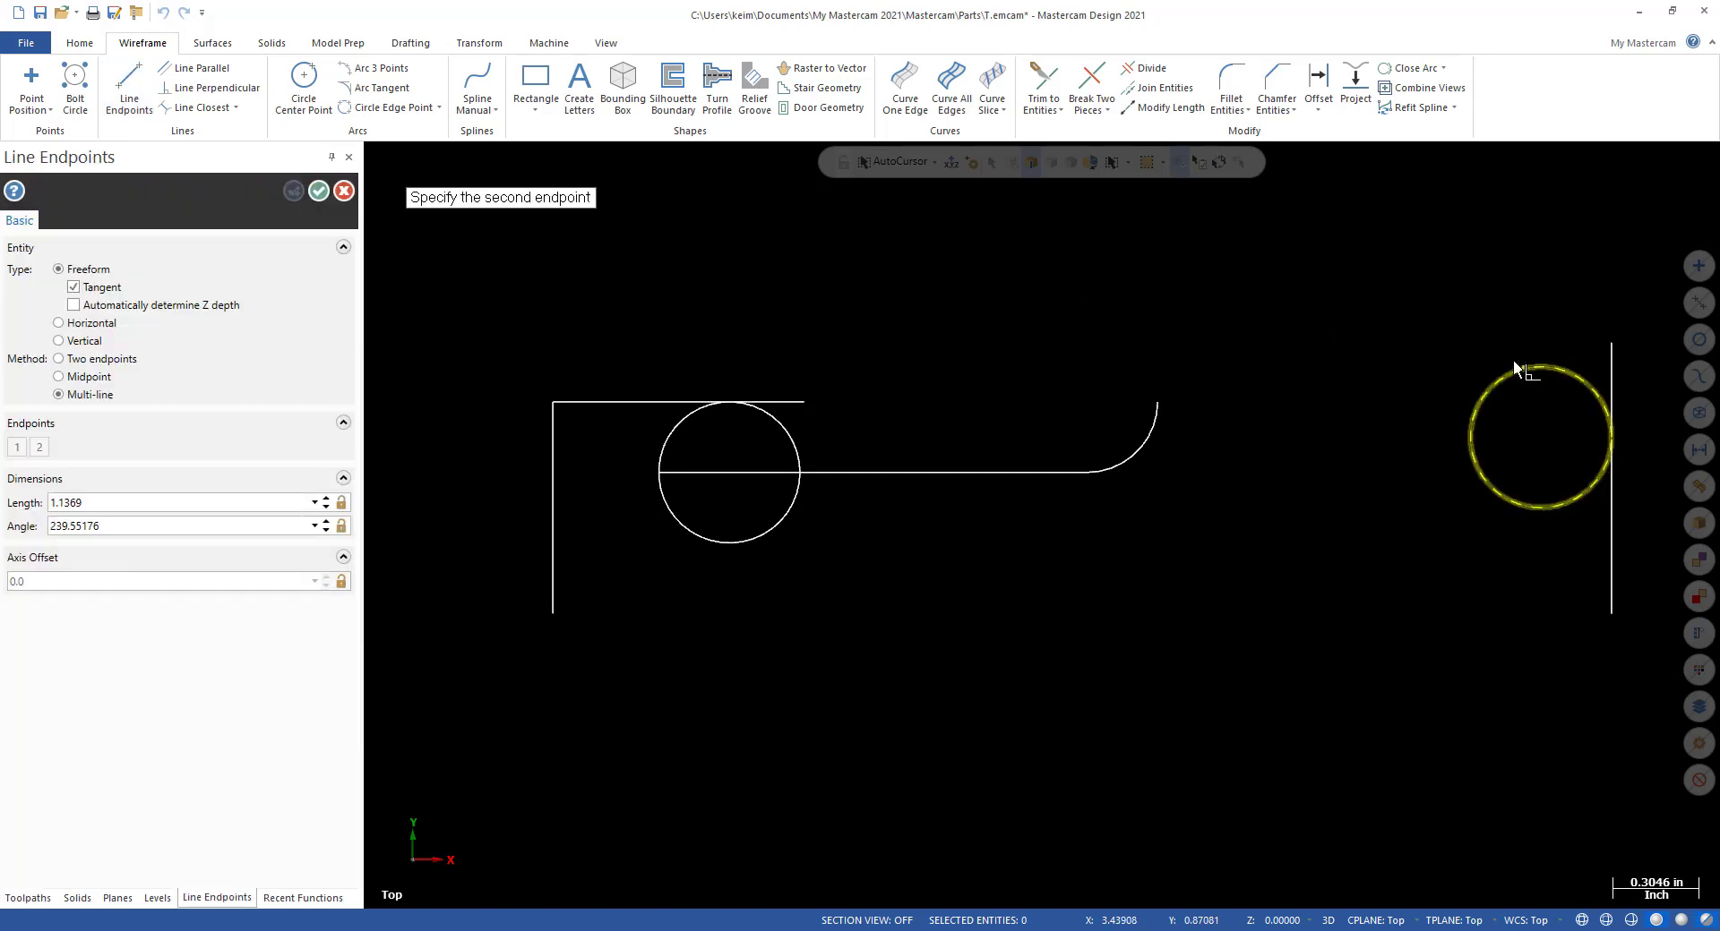
left_click(1124, 468)
scroll(1106, 474, "up", 10)
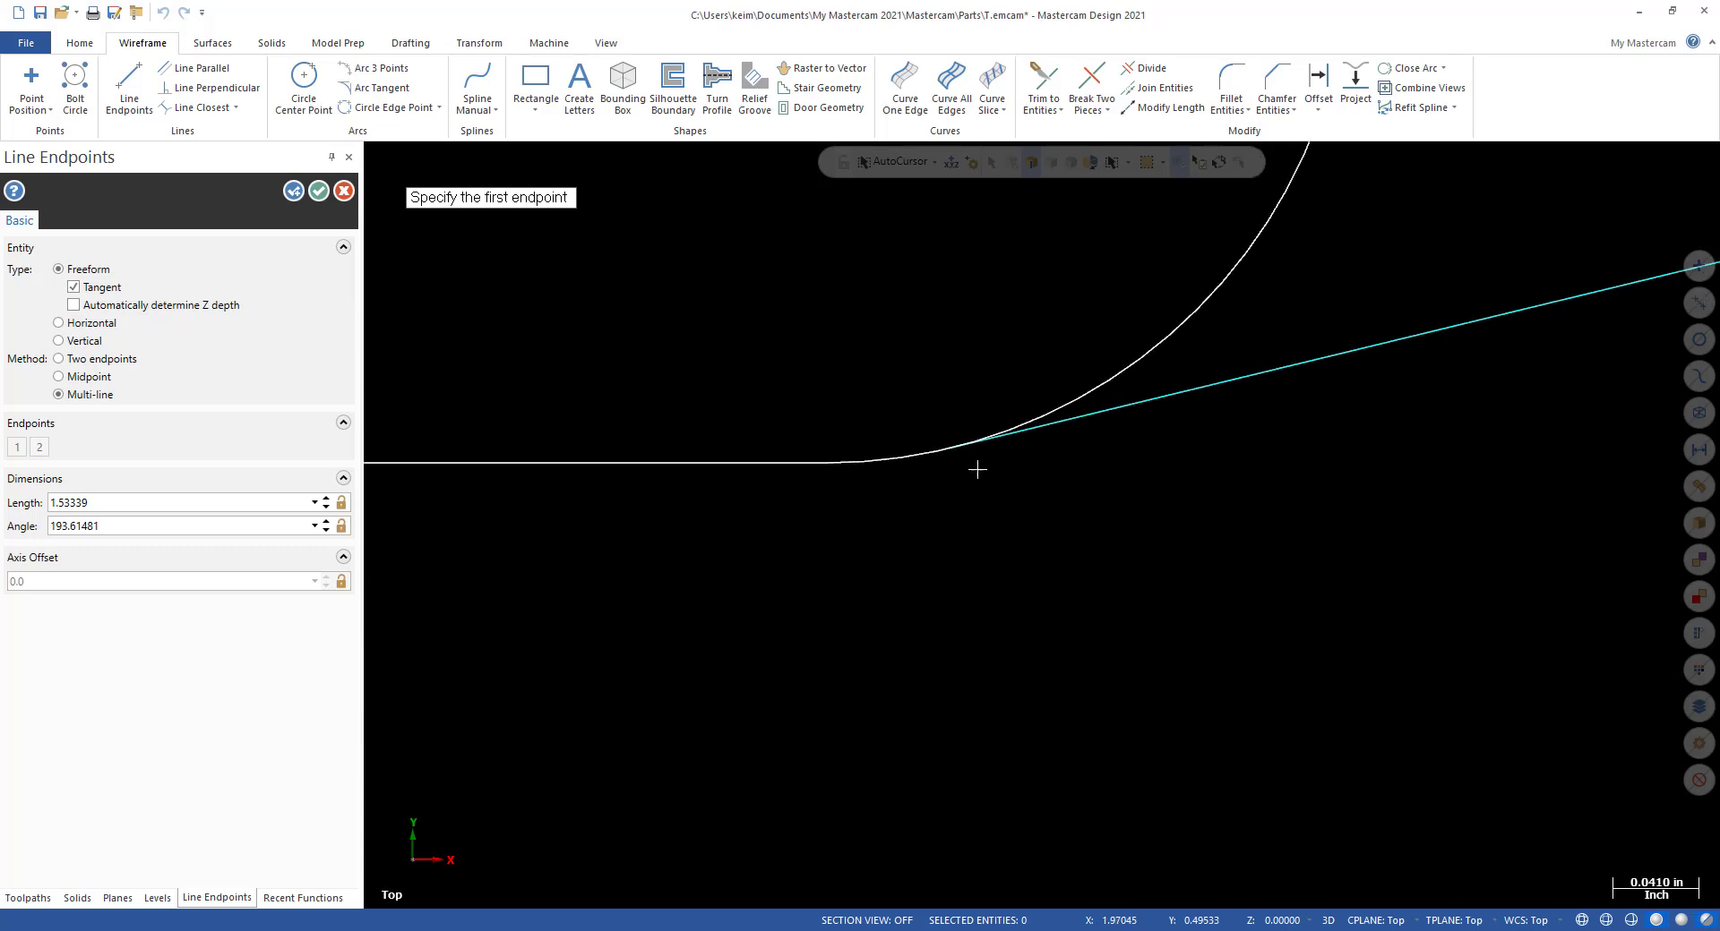
scroll(864, 473, "down", 10)
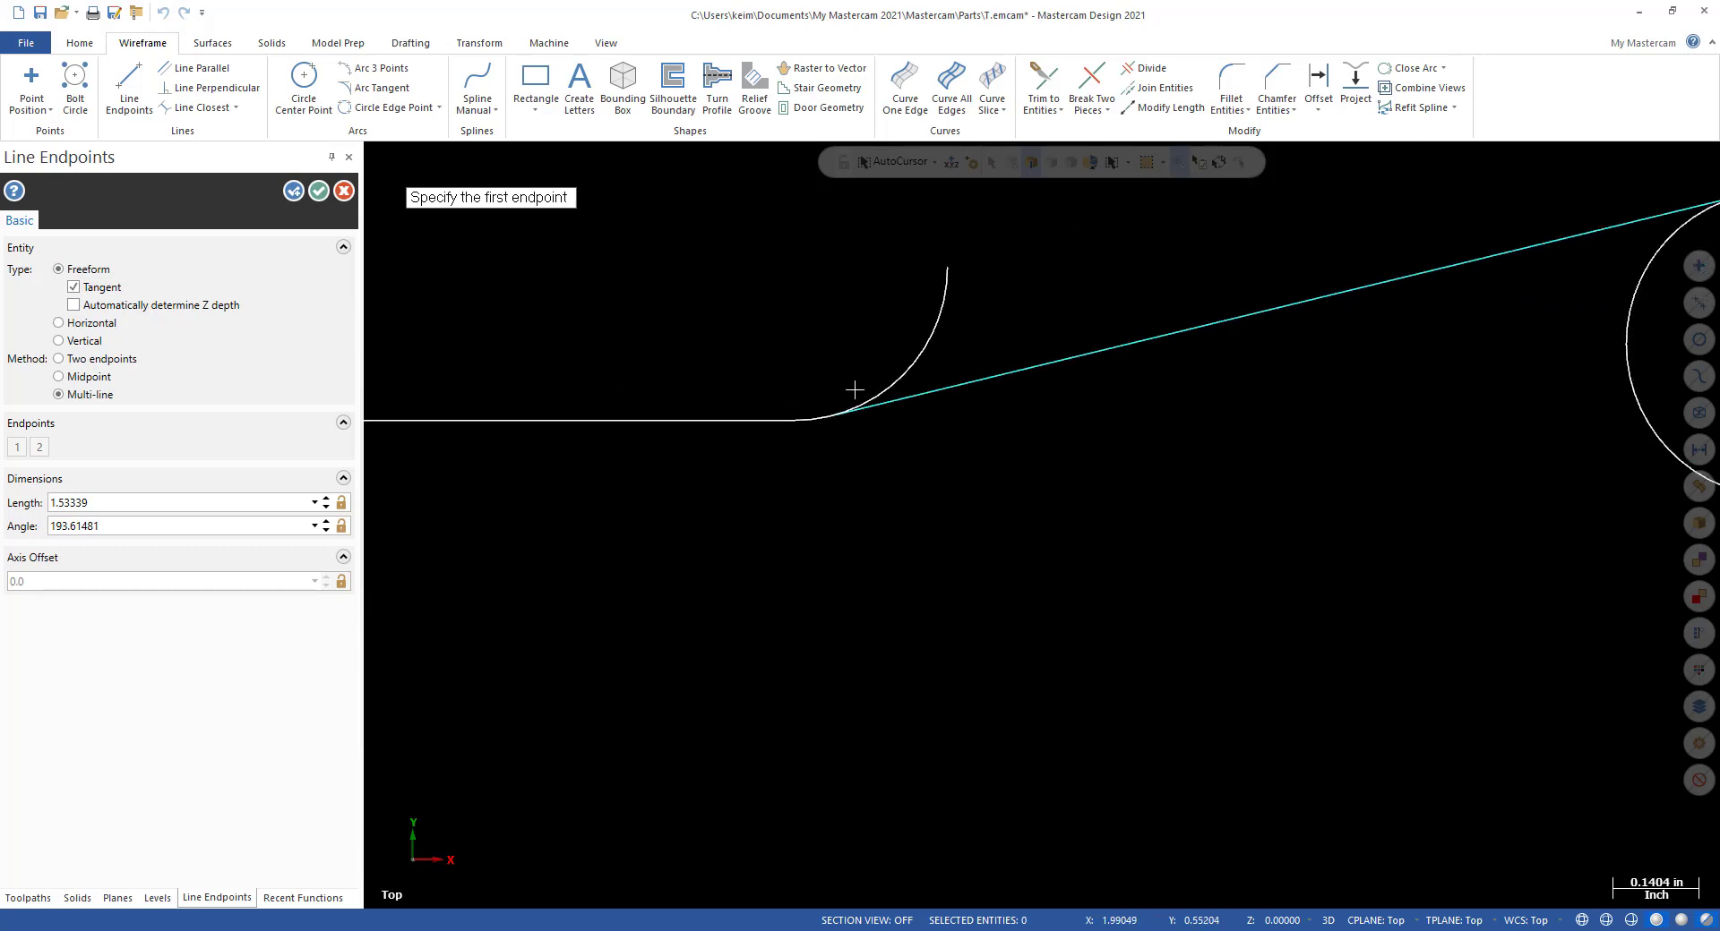
scroll(985, 284, "down", 1)
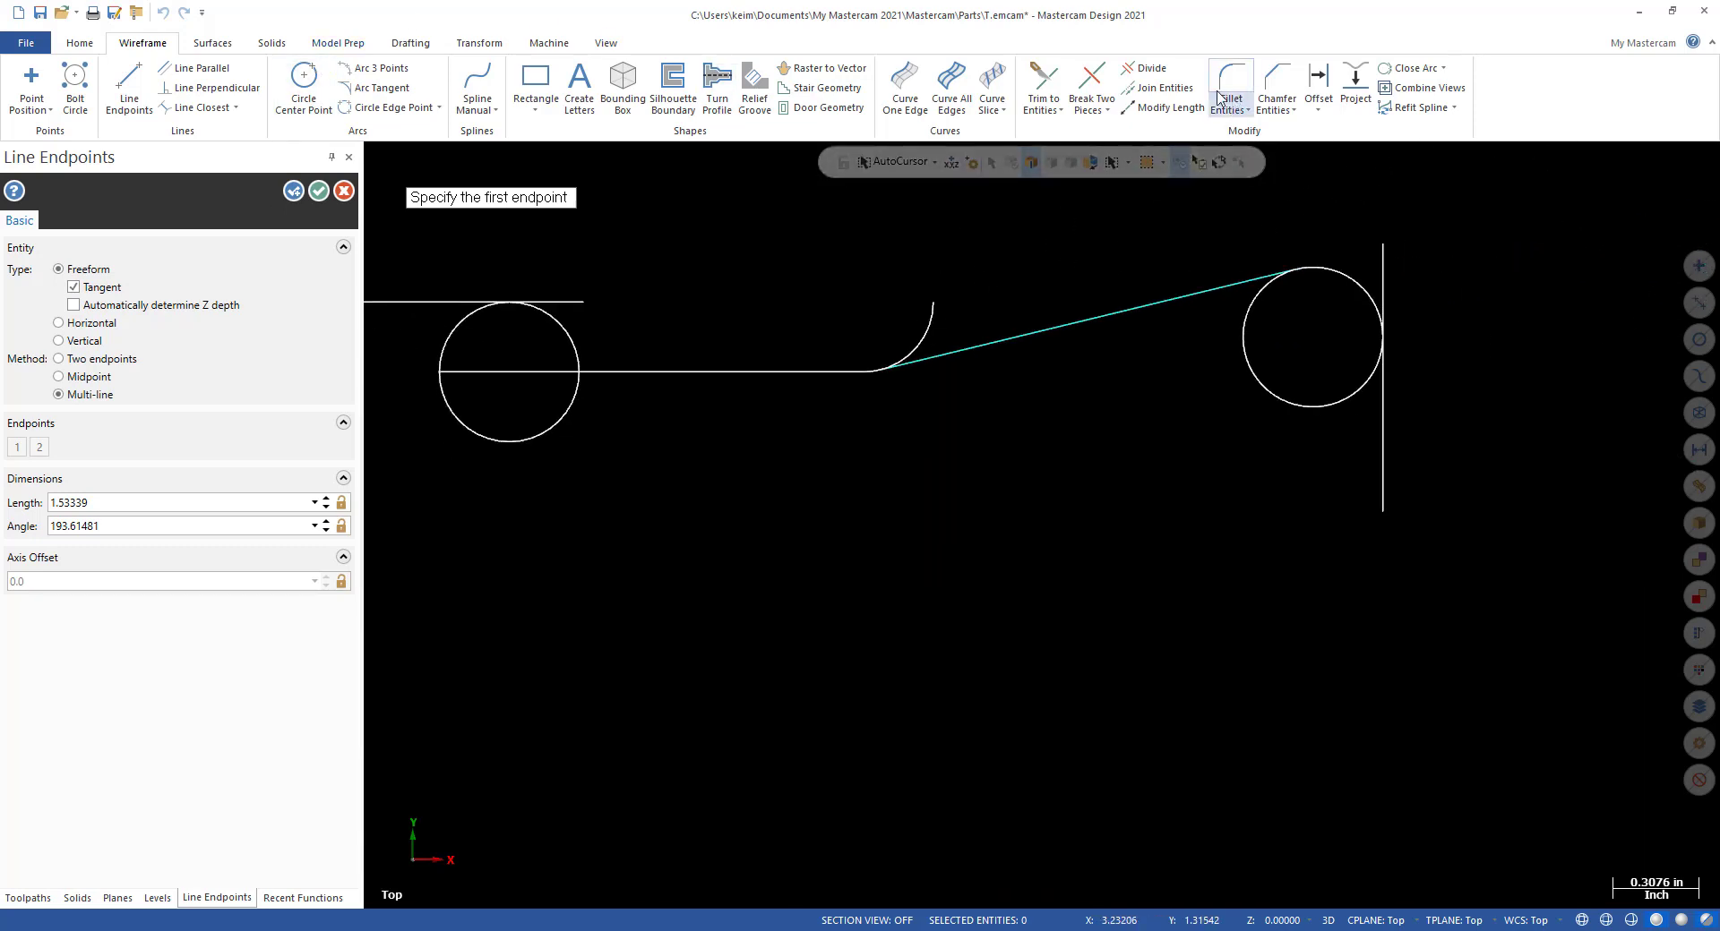
Trim the middle arc beyond the tangent line, the vertical line above the 3.5,.625 circle, and that circle's inner portion.
left_click(1153, 69)
left_click(931, 318)
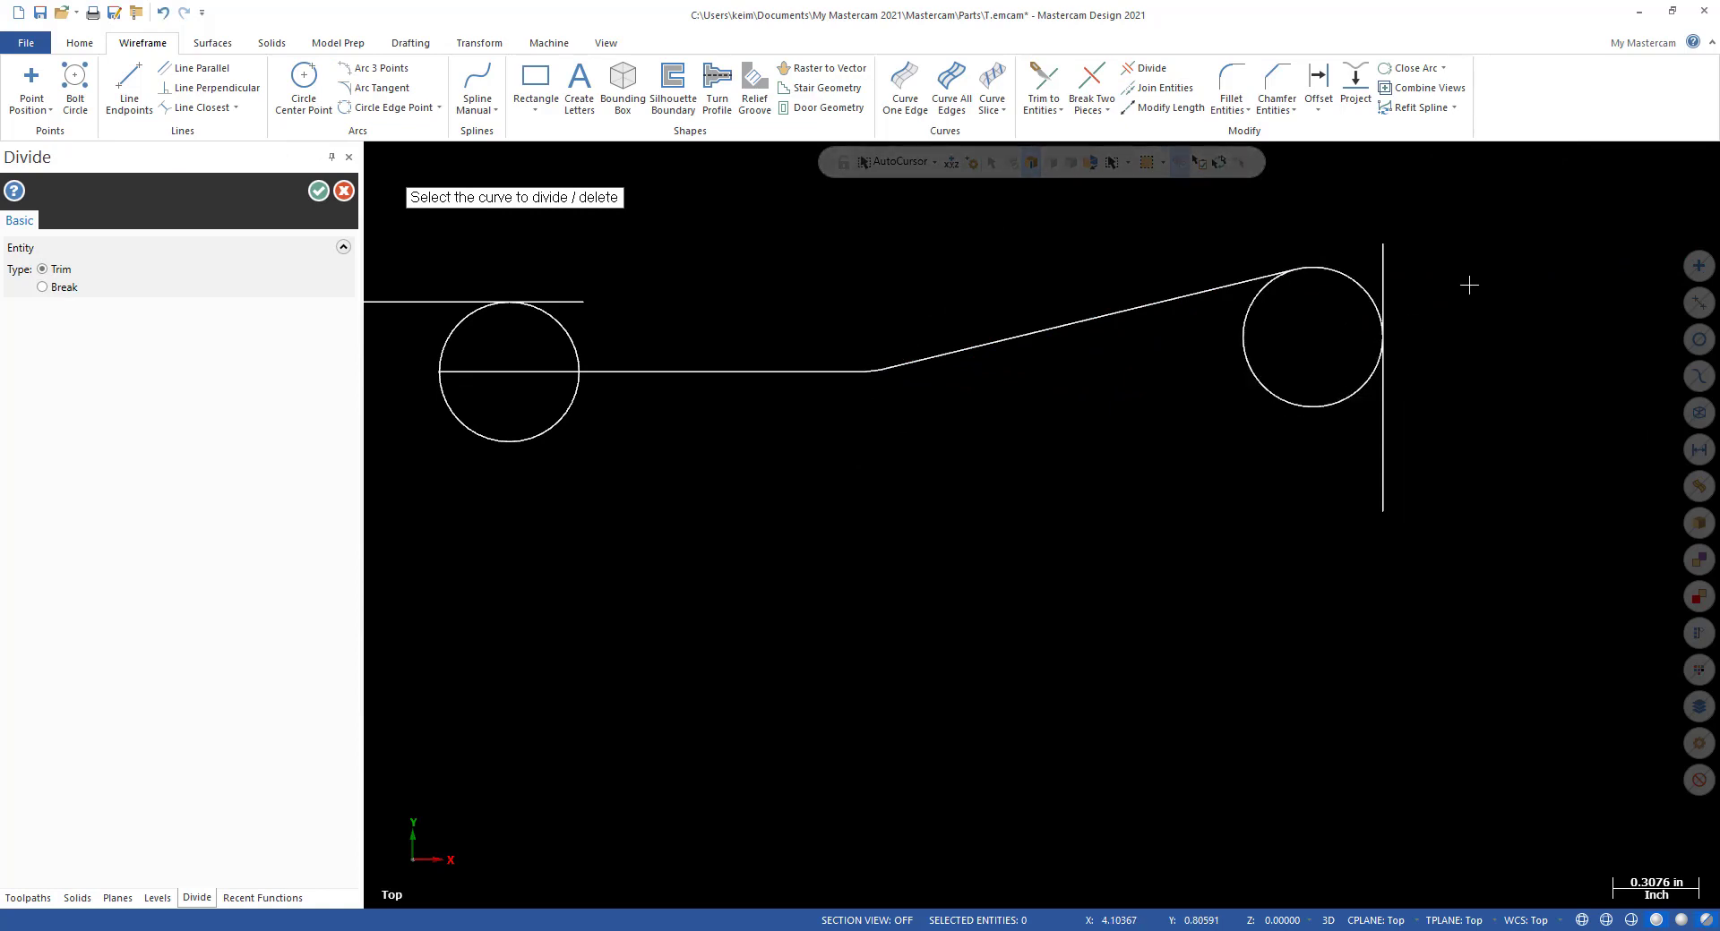
left_click(1383, 278)
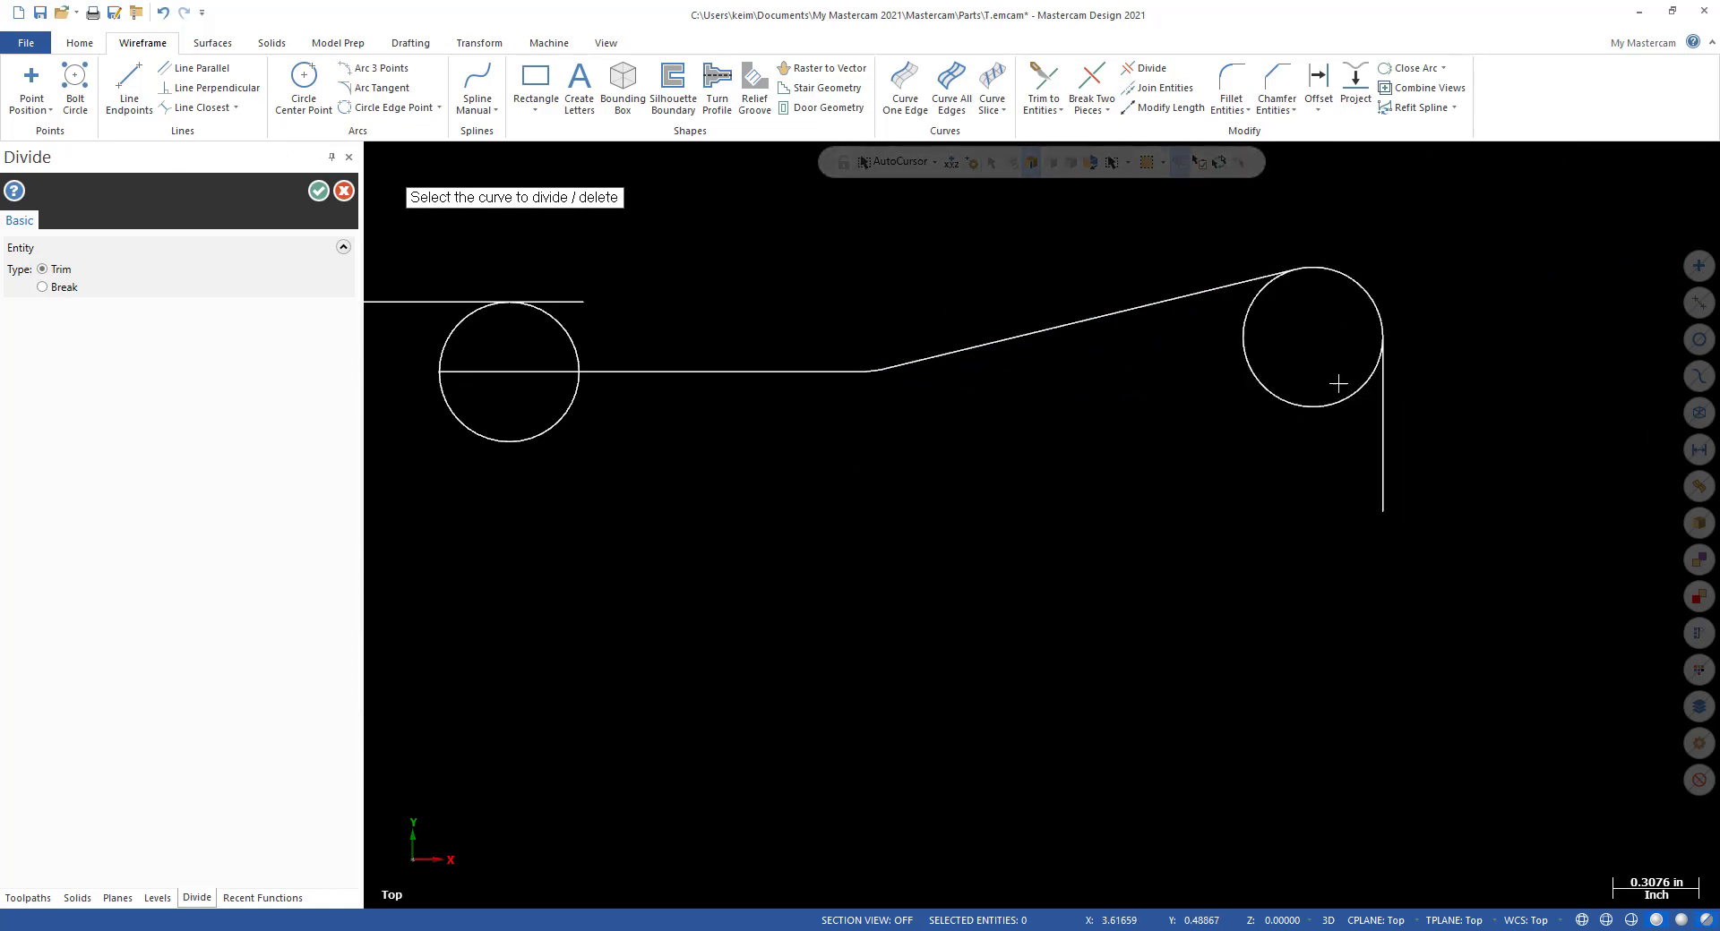
left_click(1250, 332)
scroll(1450, 452, "down", 3)
scroll(806, 365, "up", 5)
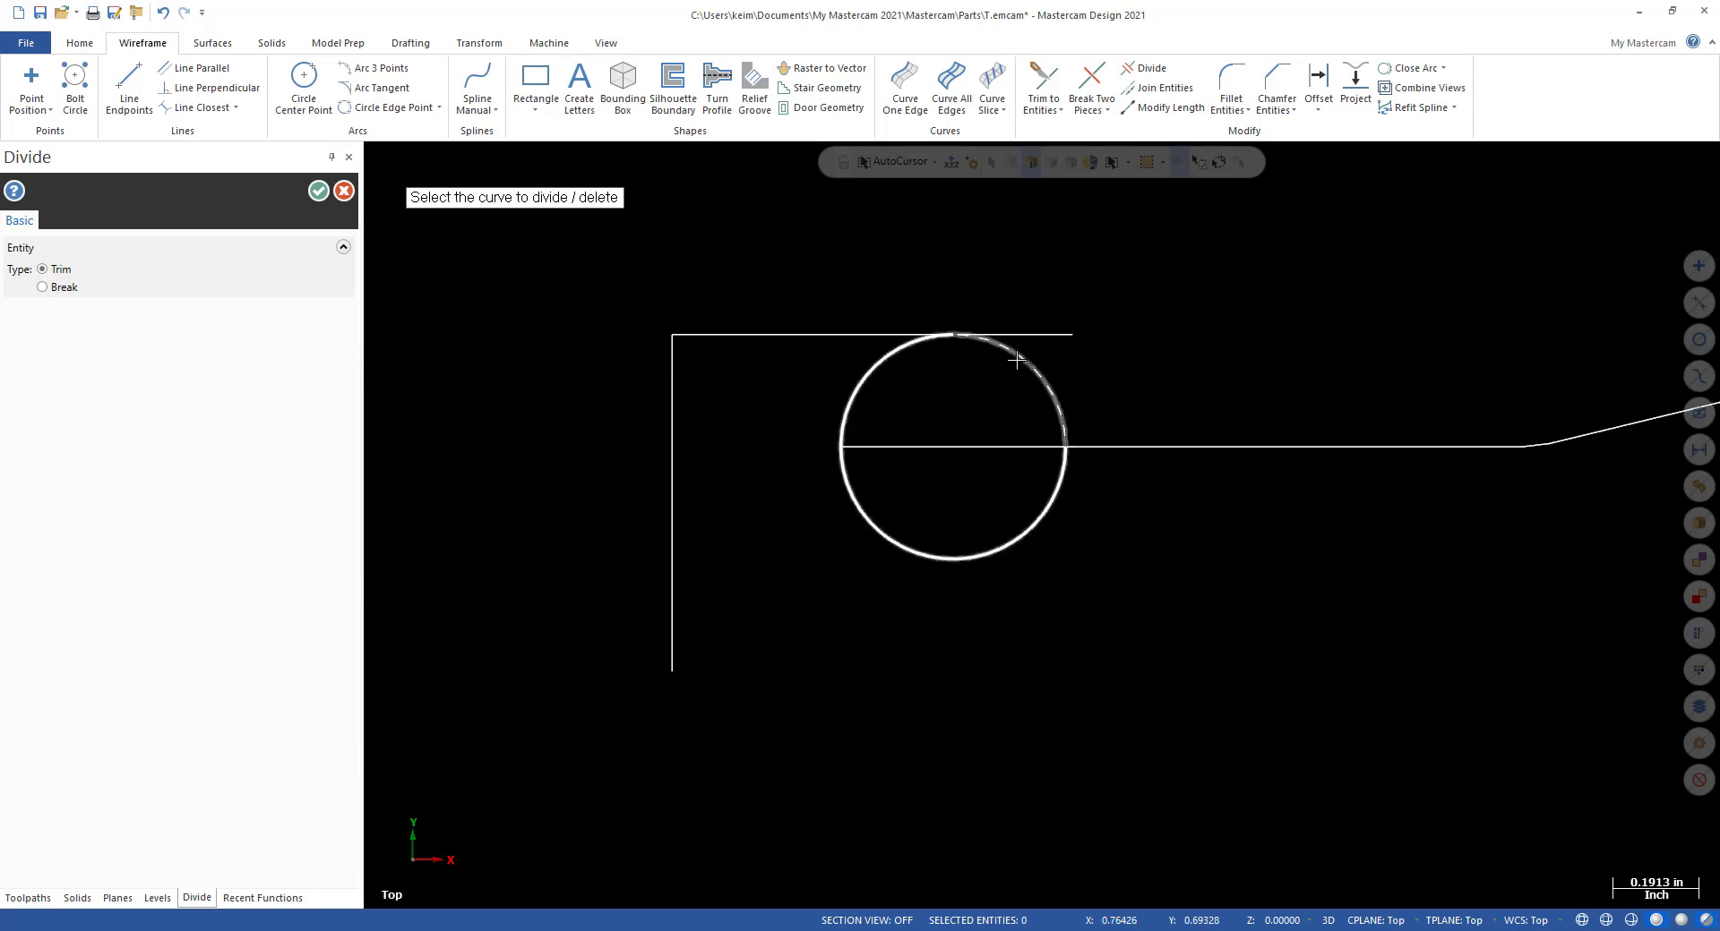
left_click(124, 76)
left_click(1043, 358)
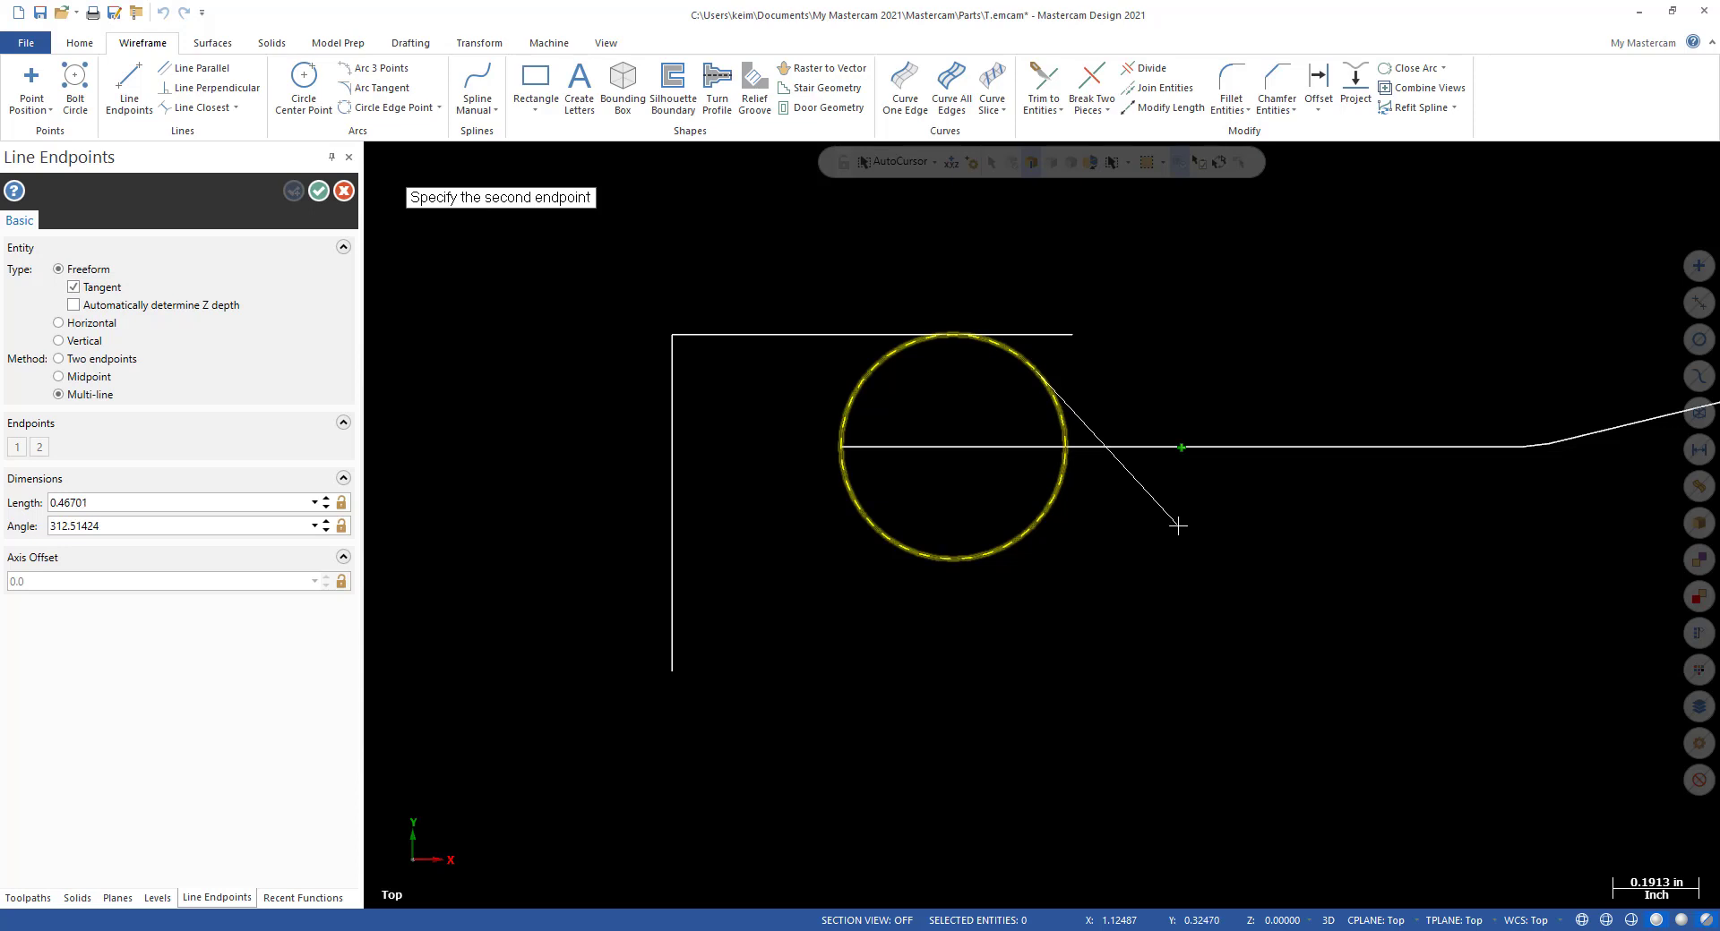
key("alt+Tab")
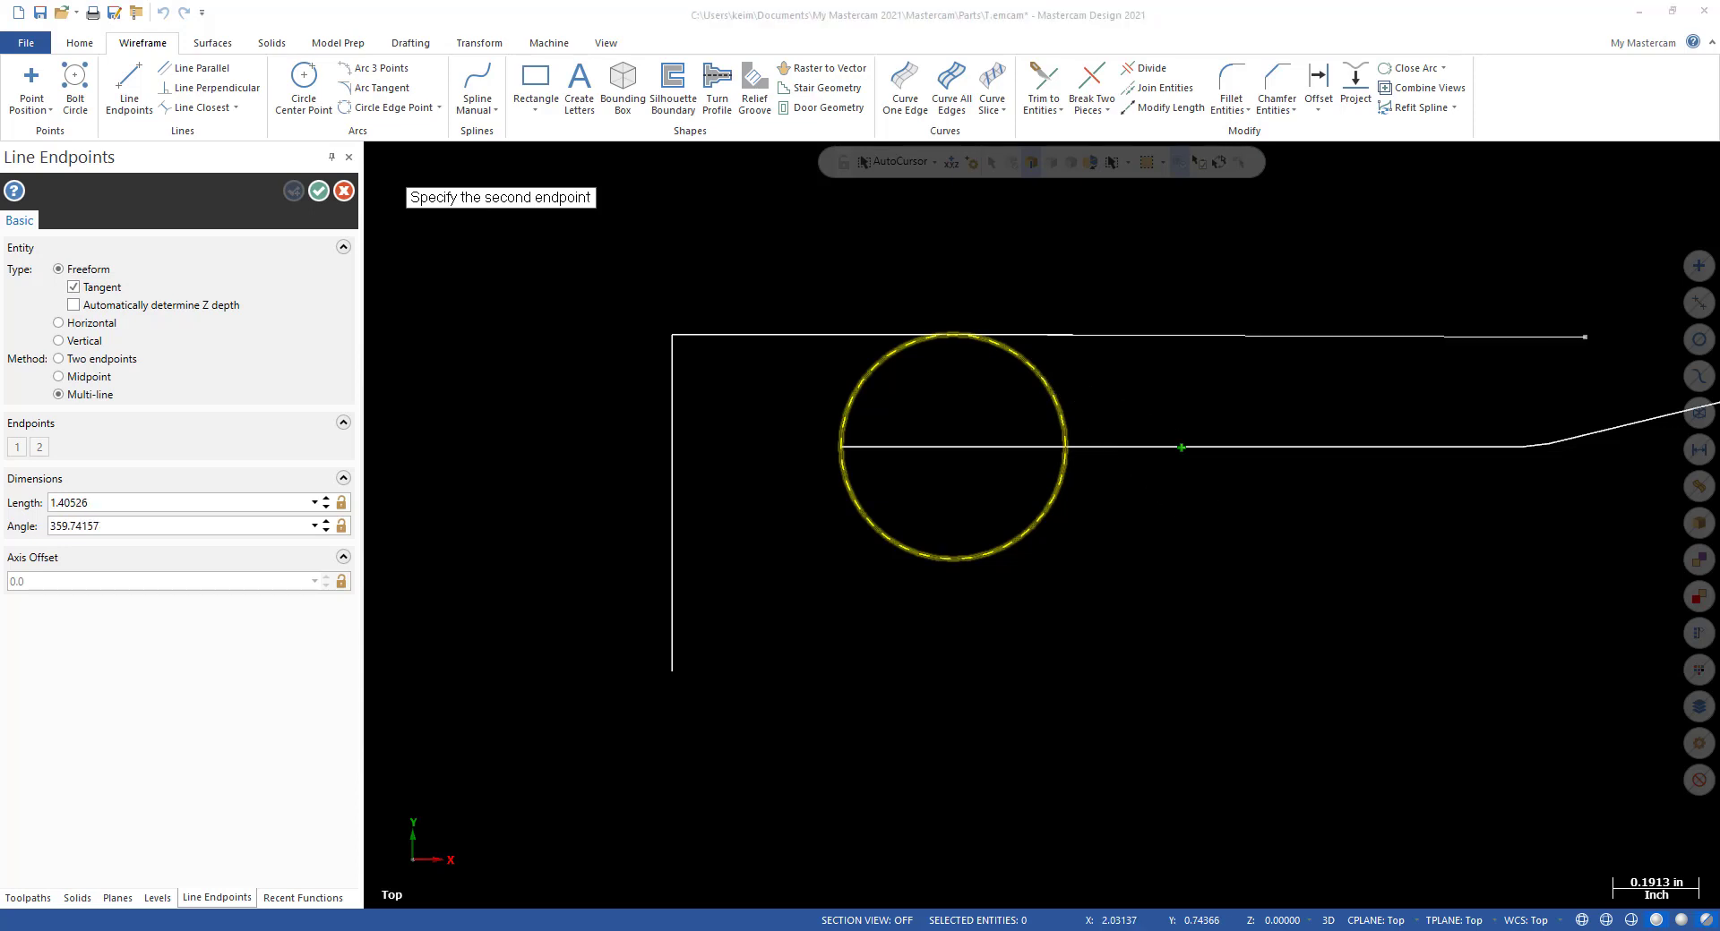
left_click_drag(1188, 8, 1188, 4)
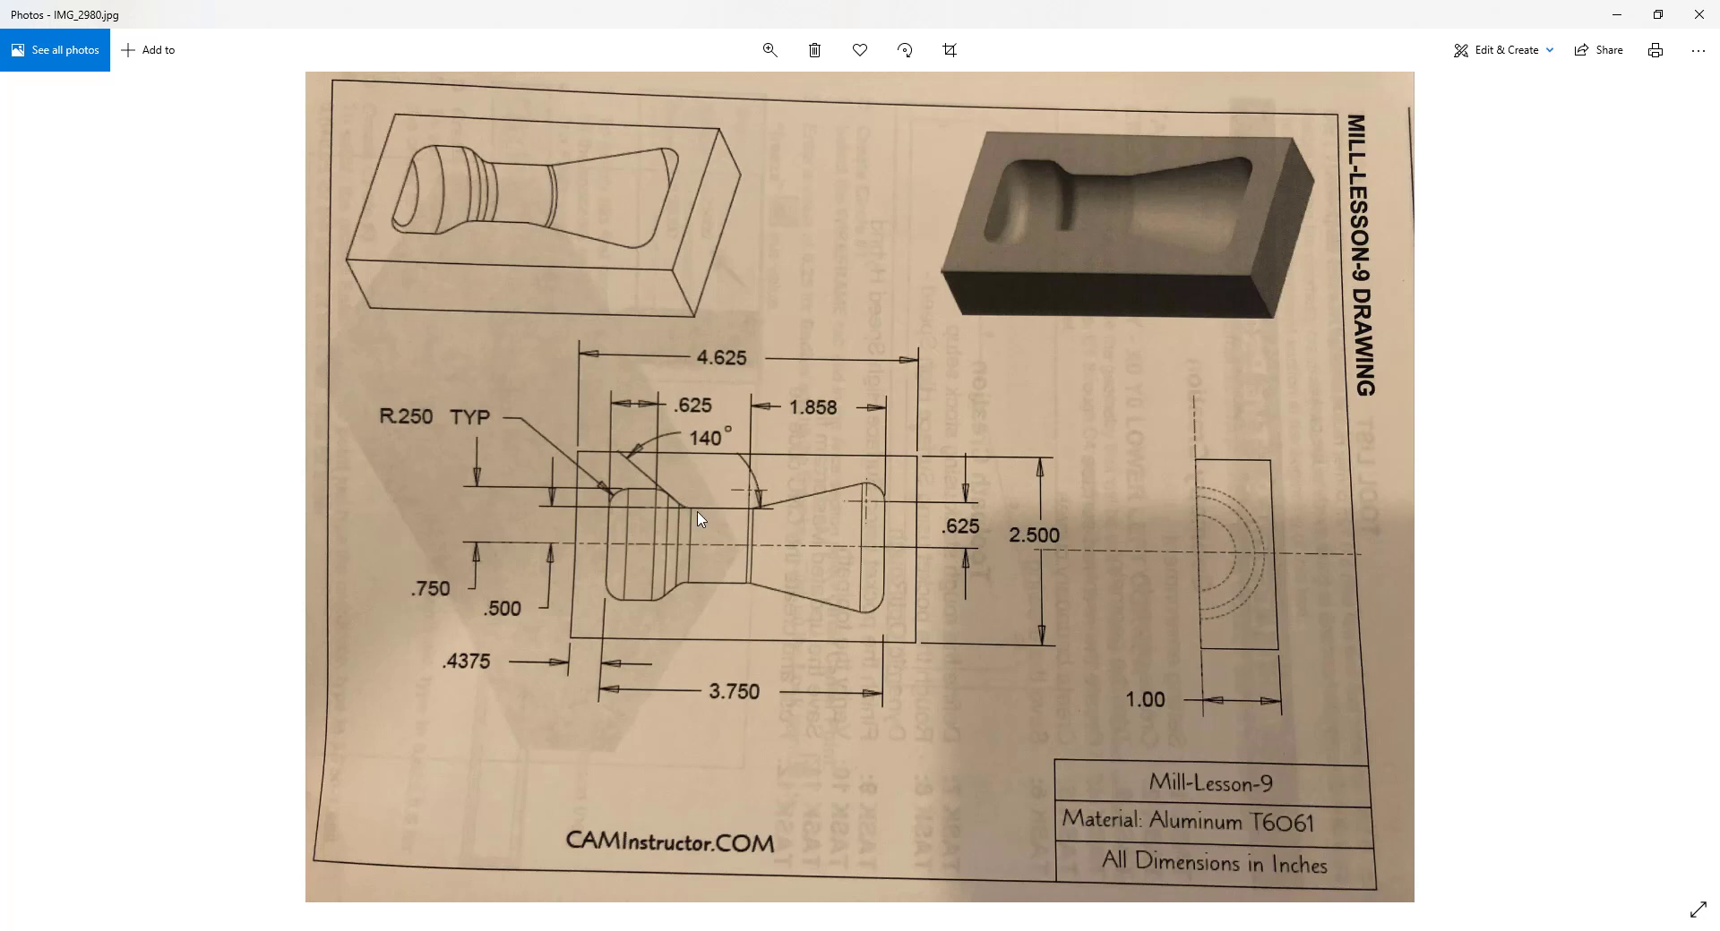
left_click(1616, 14)
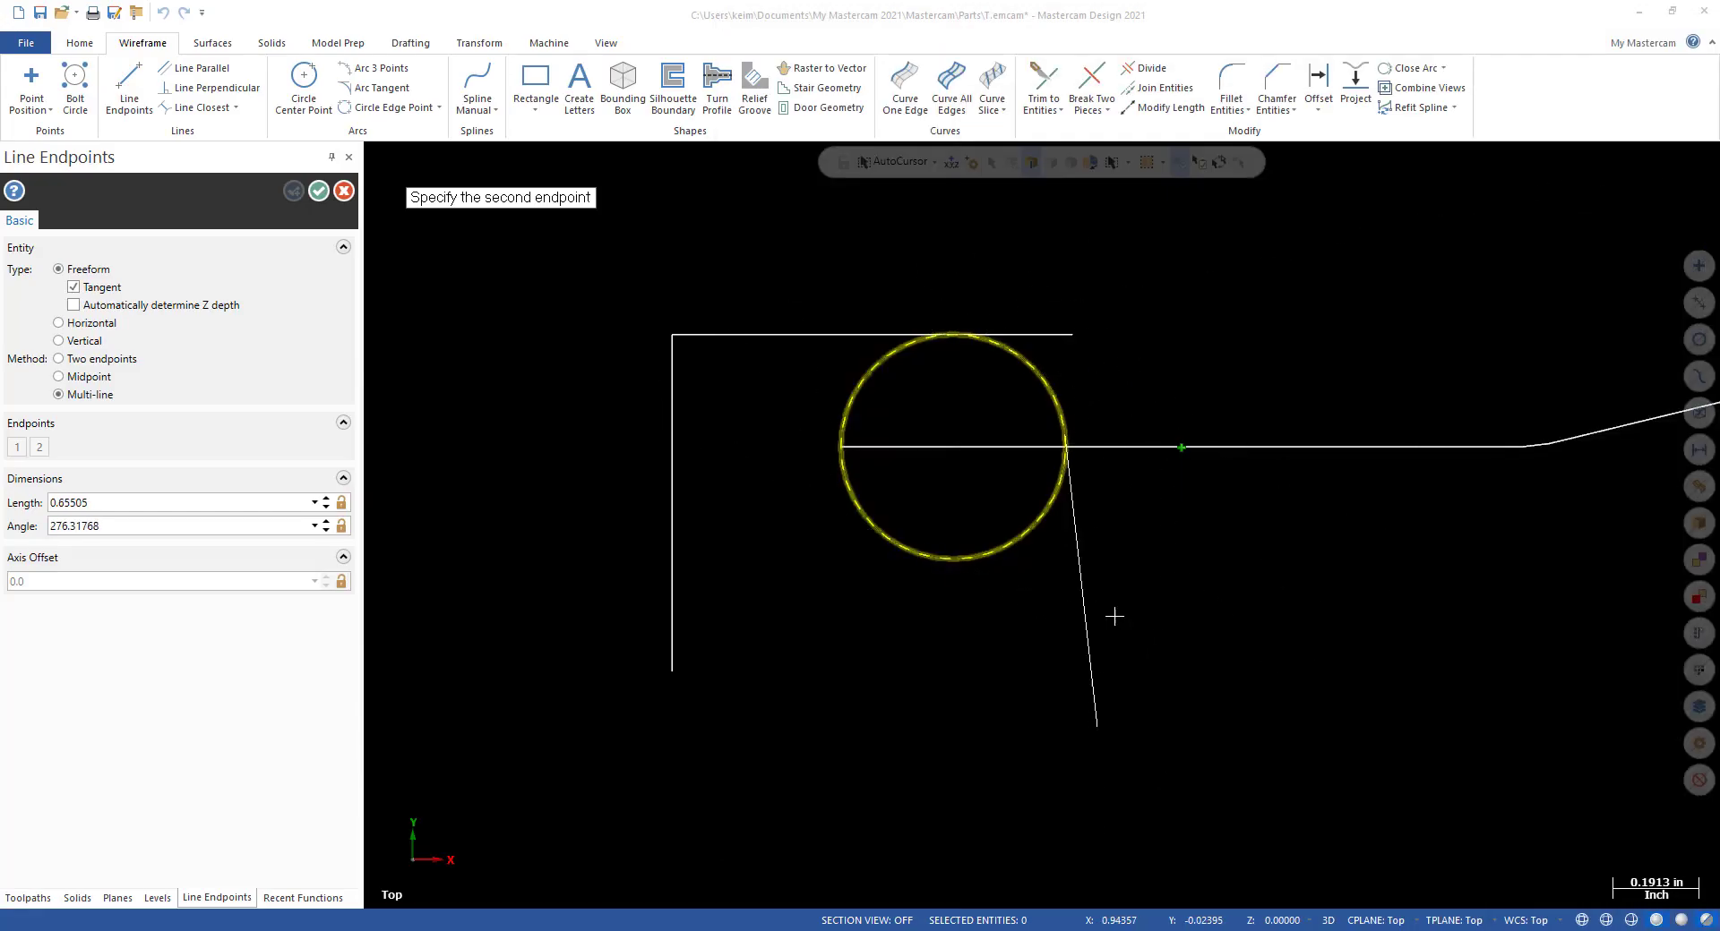
left_click(89, 532)
type("-40")
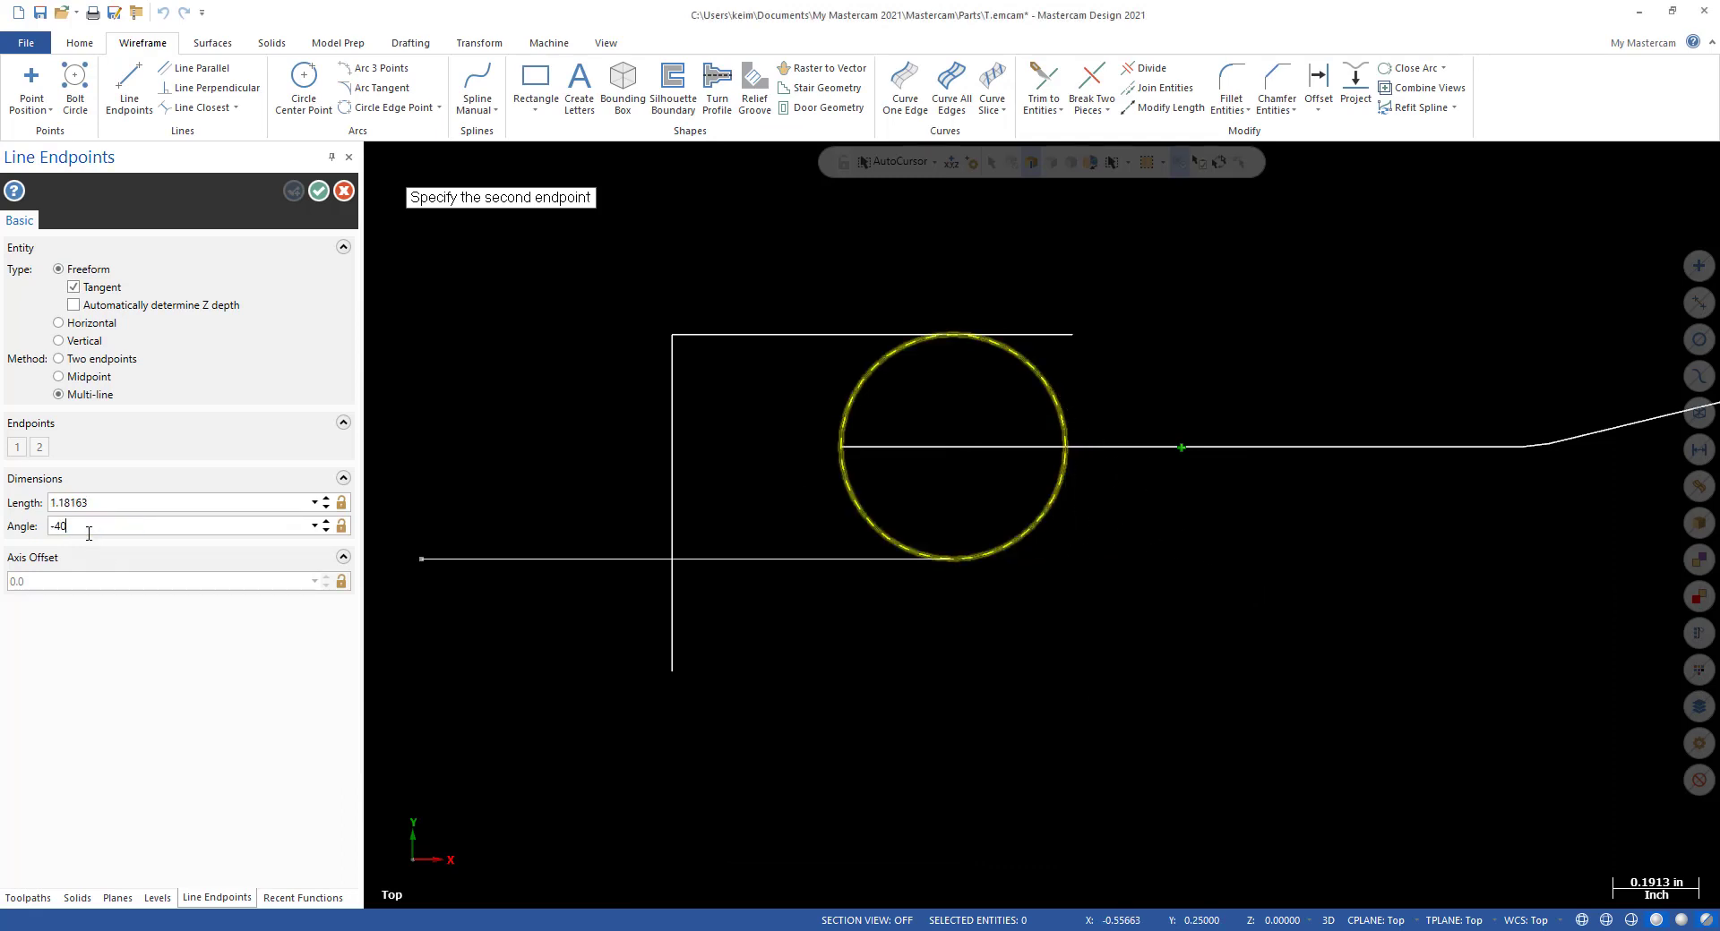
key("Return")
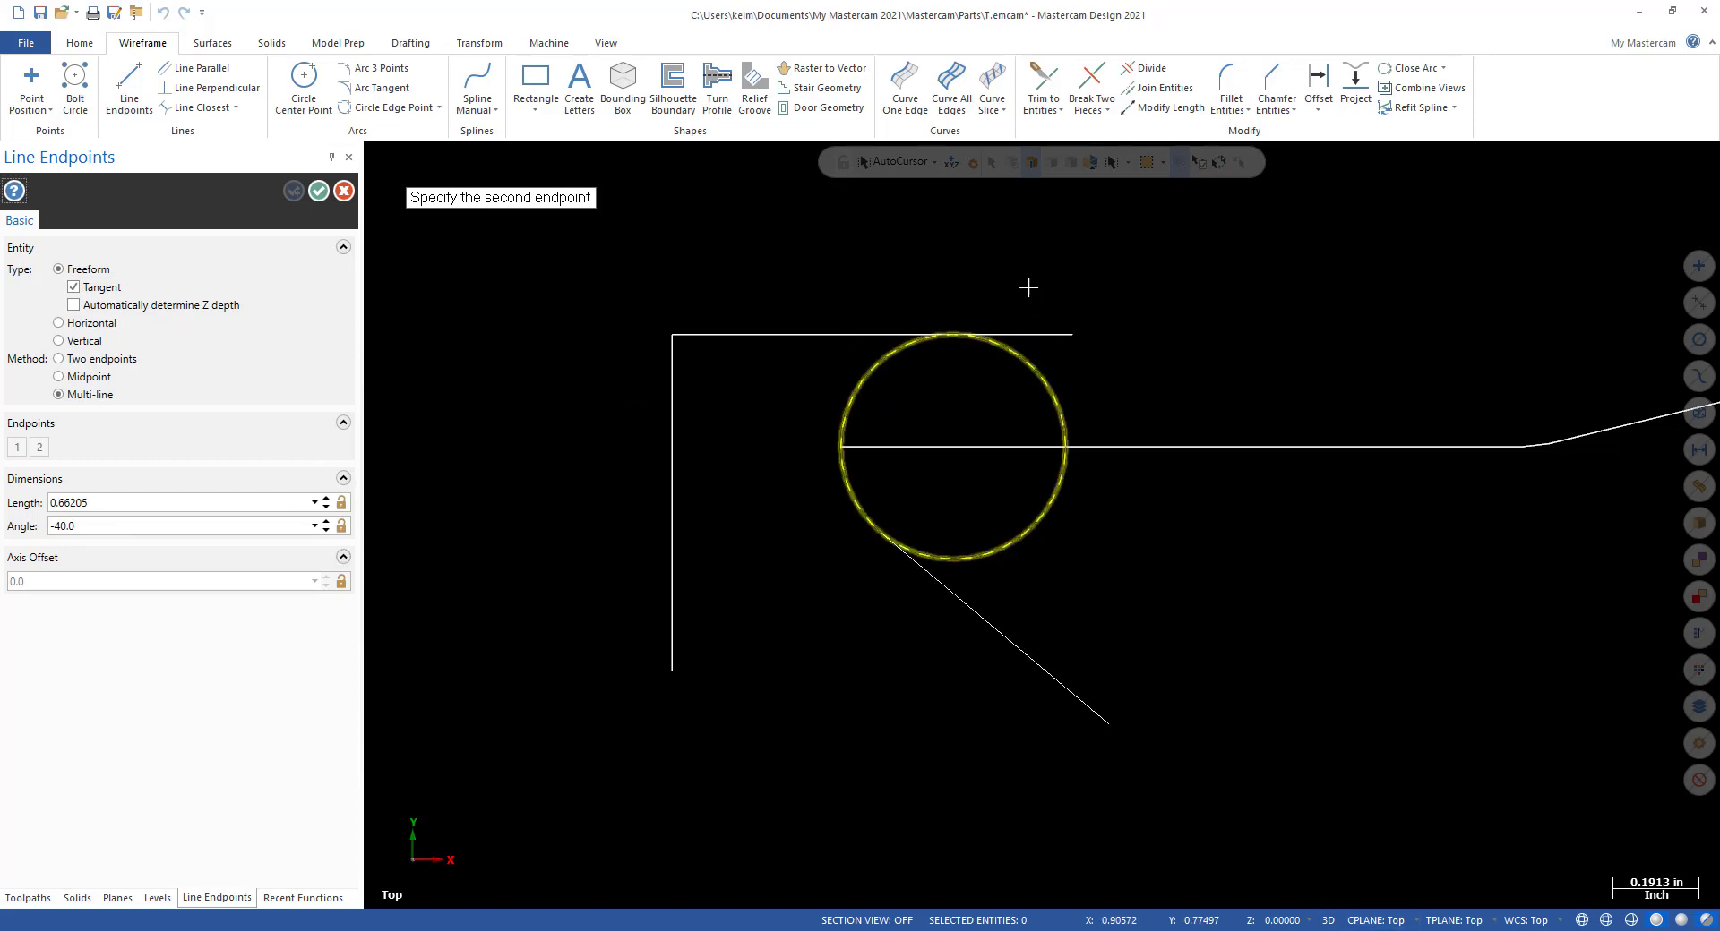
key("Escape")
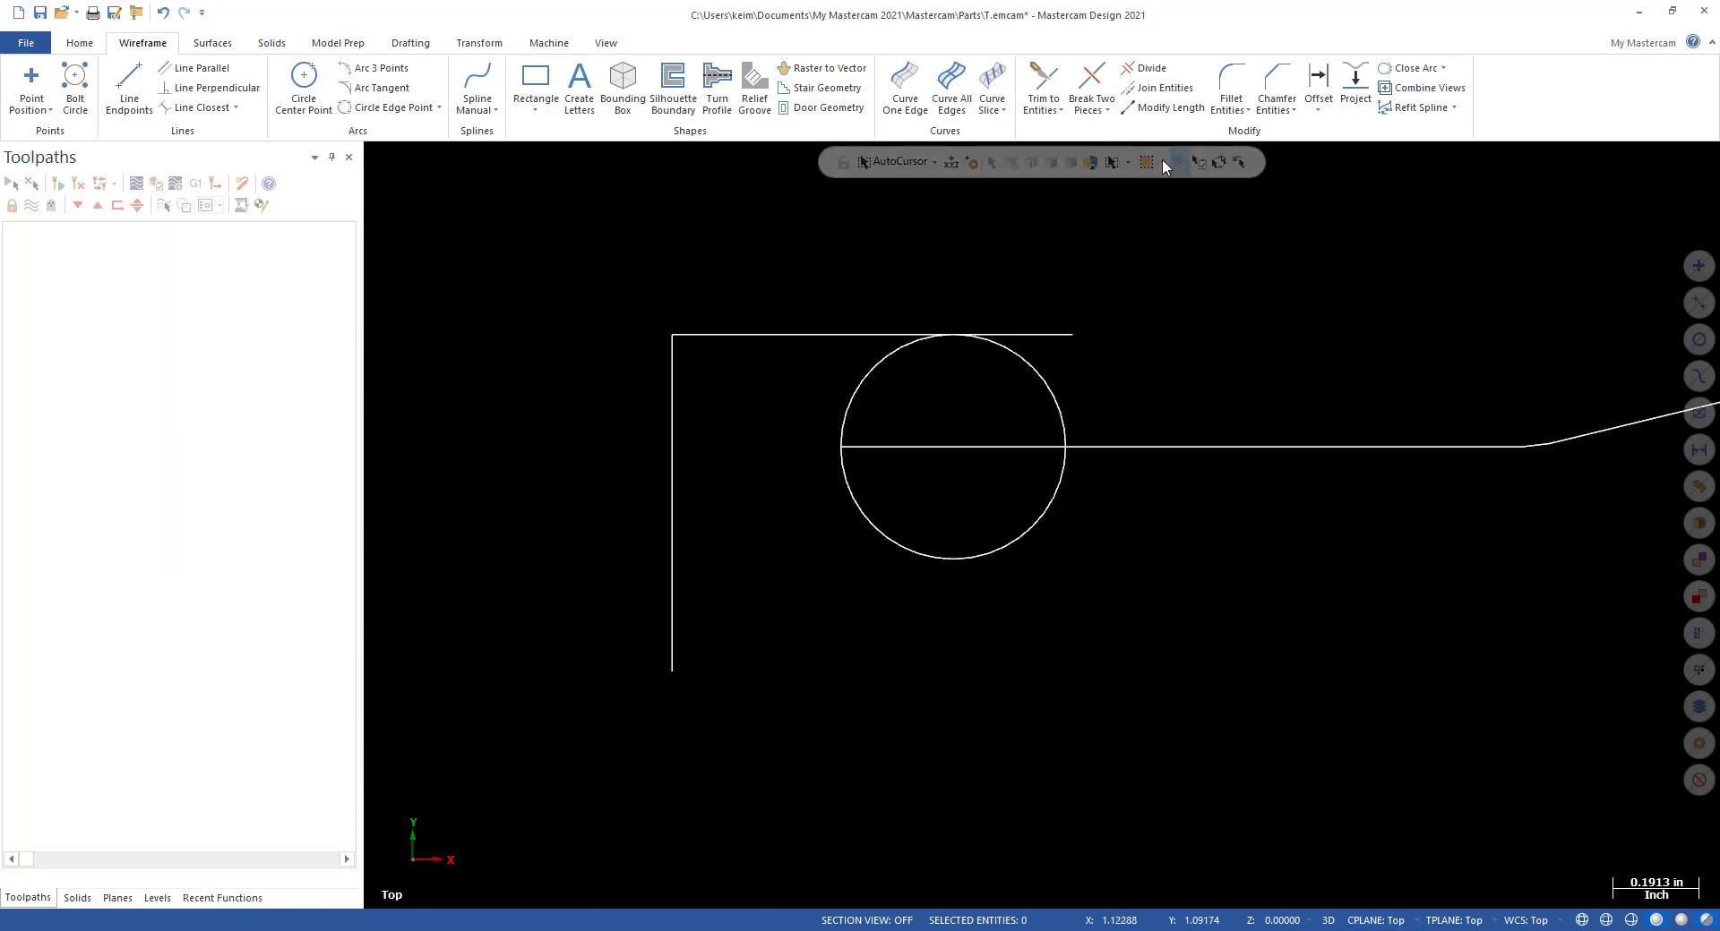
Use Divide to cut the remaining full circle down to its upper-right quarter arc and trim both horizontal lines back to the arc's ends.
left_click(1140, 72)
left_click(1037, 508)
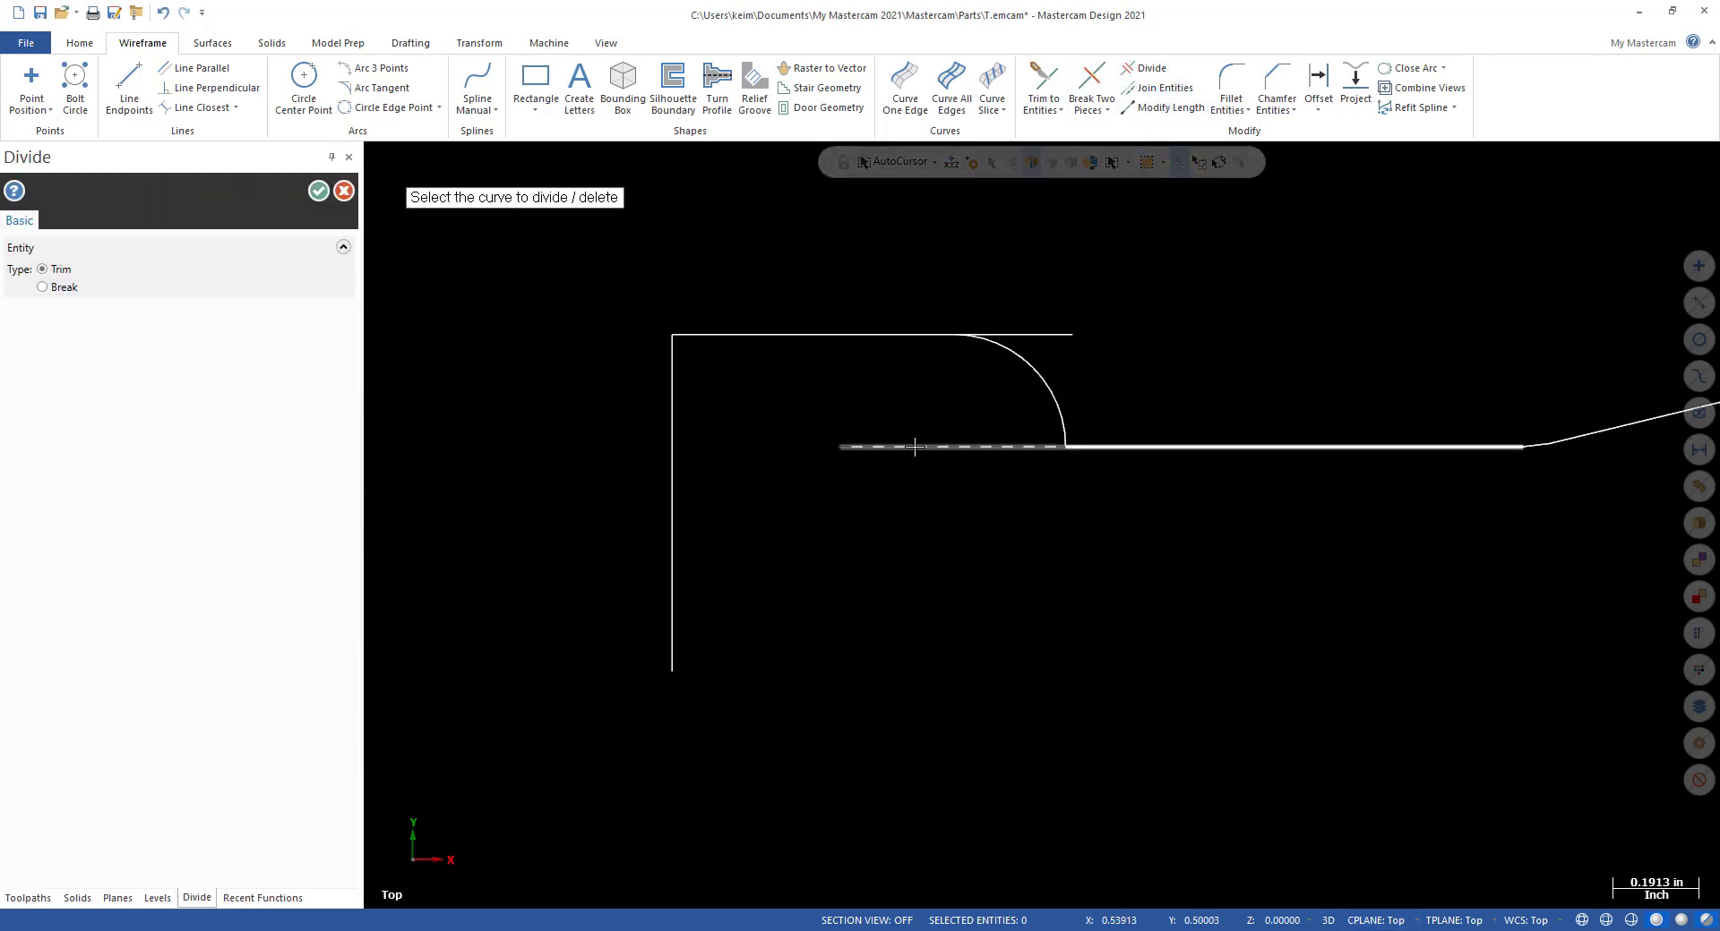
left_click(918, 447)
left_click(1048, 334)
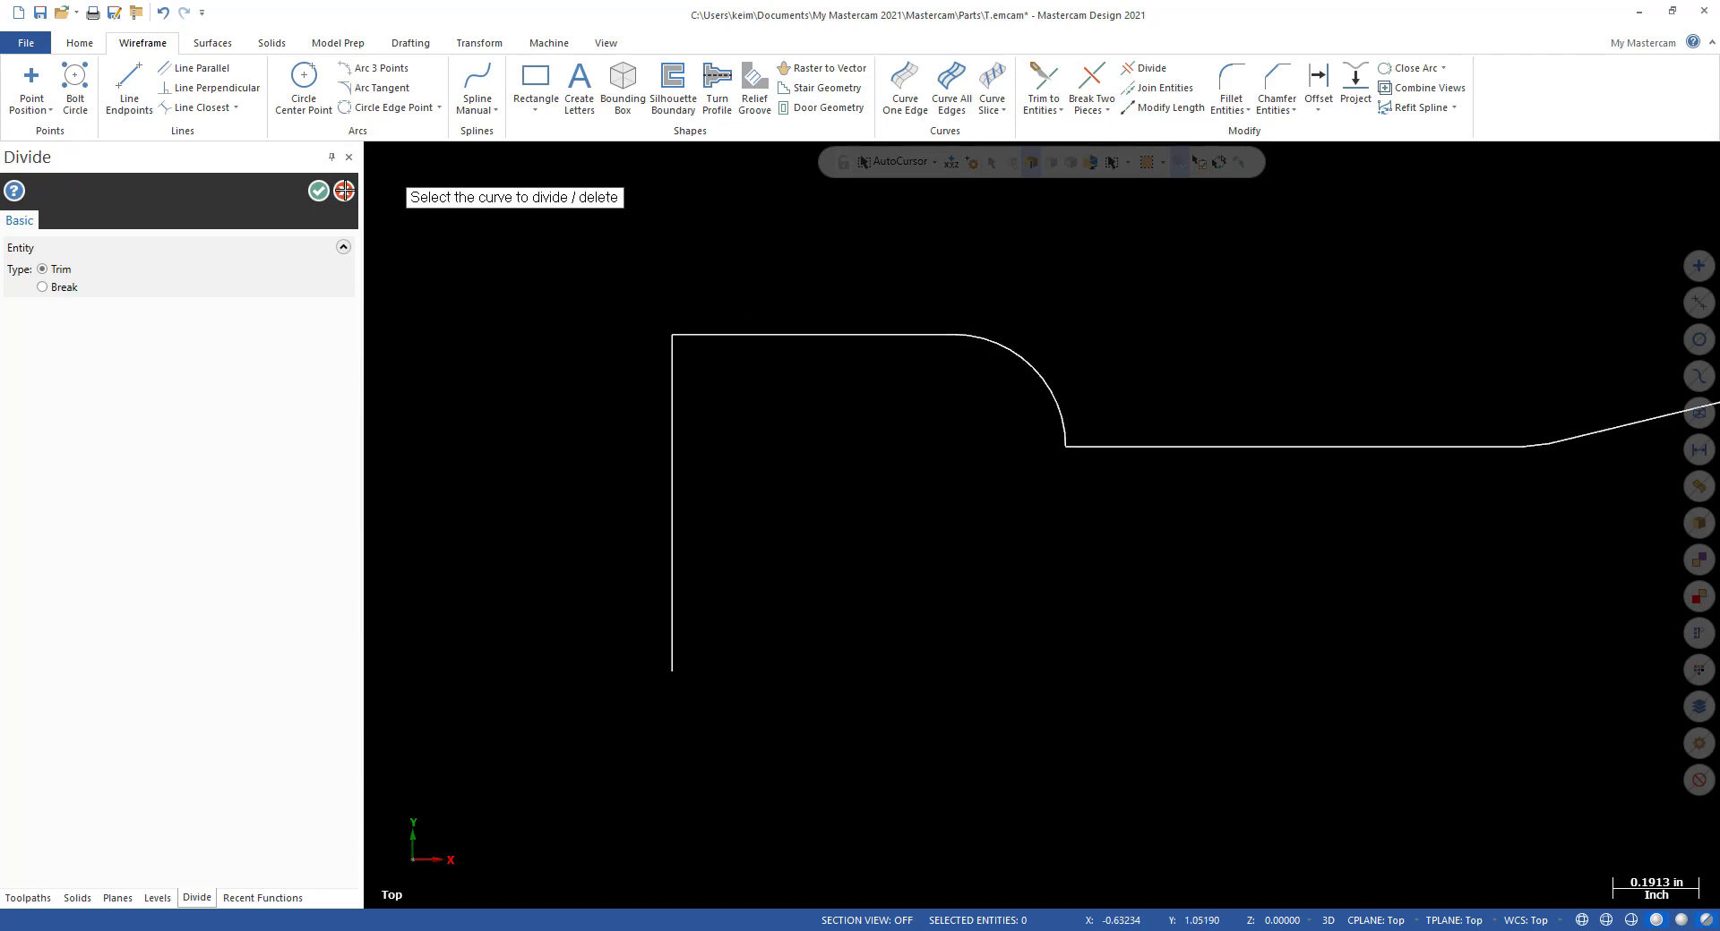
Draw a line about 1.0 long at -40 degrees, tangent to the quarter arc and crossing the lower horizontal line.
left_click(129, 89)
left_click(1000, 330)
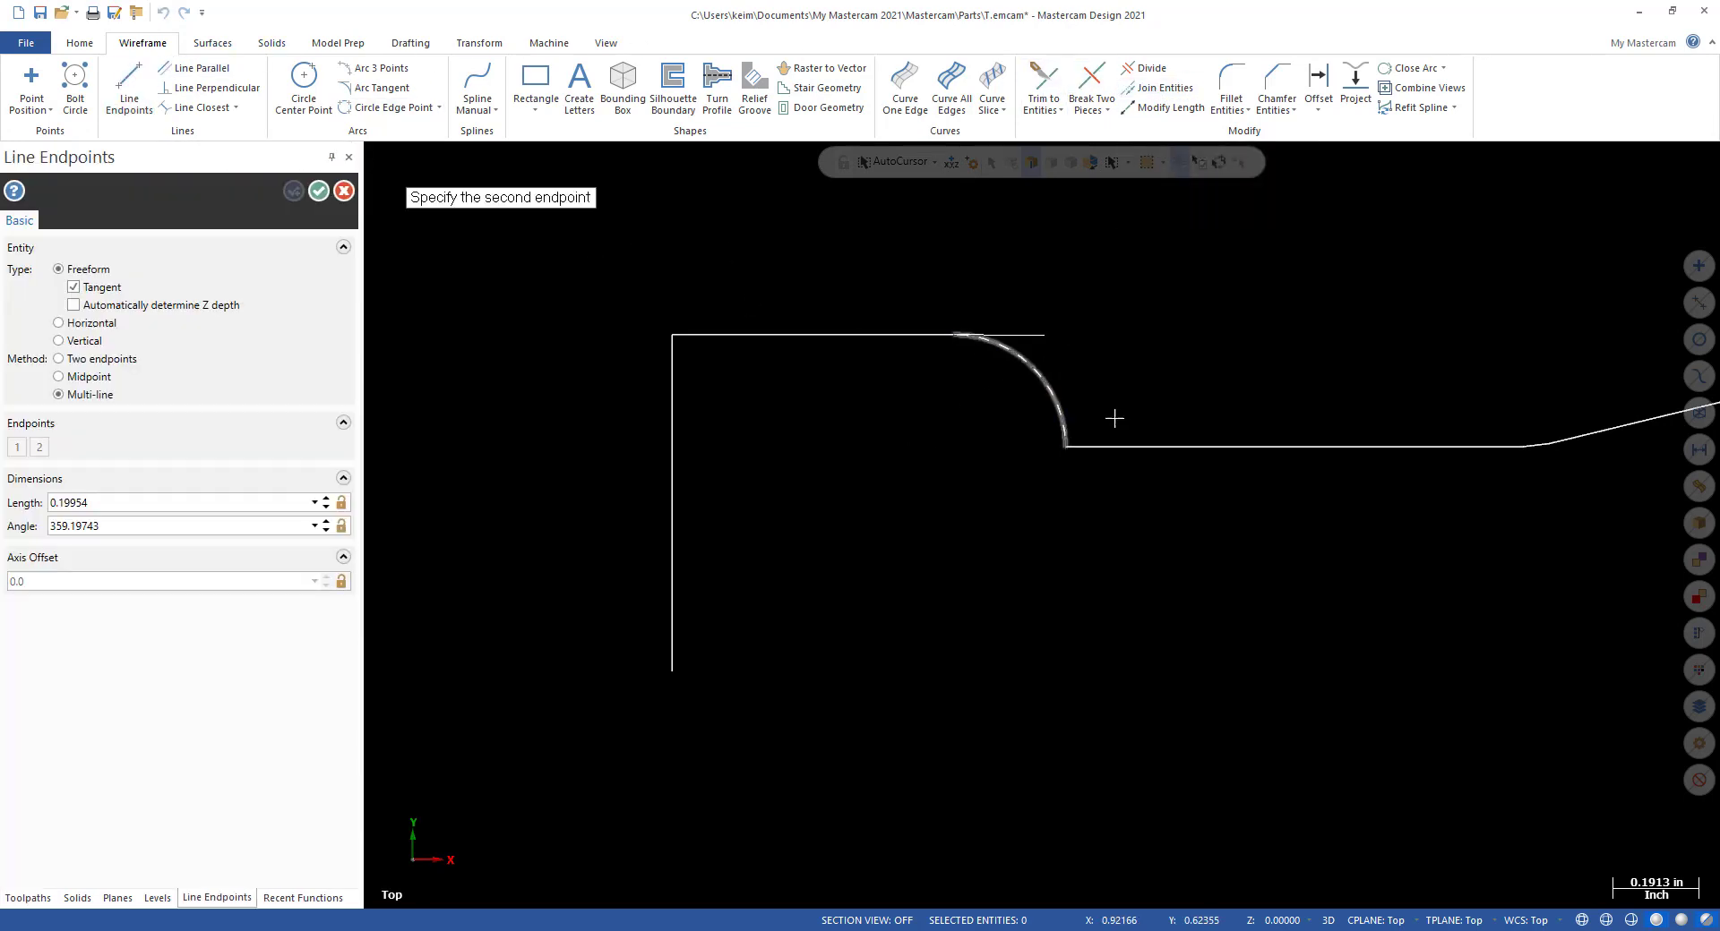
left_click(123, 526)
type("-40.0")
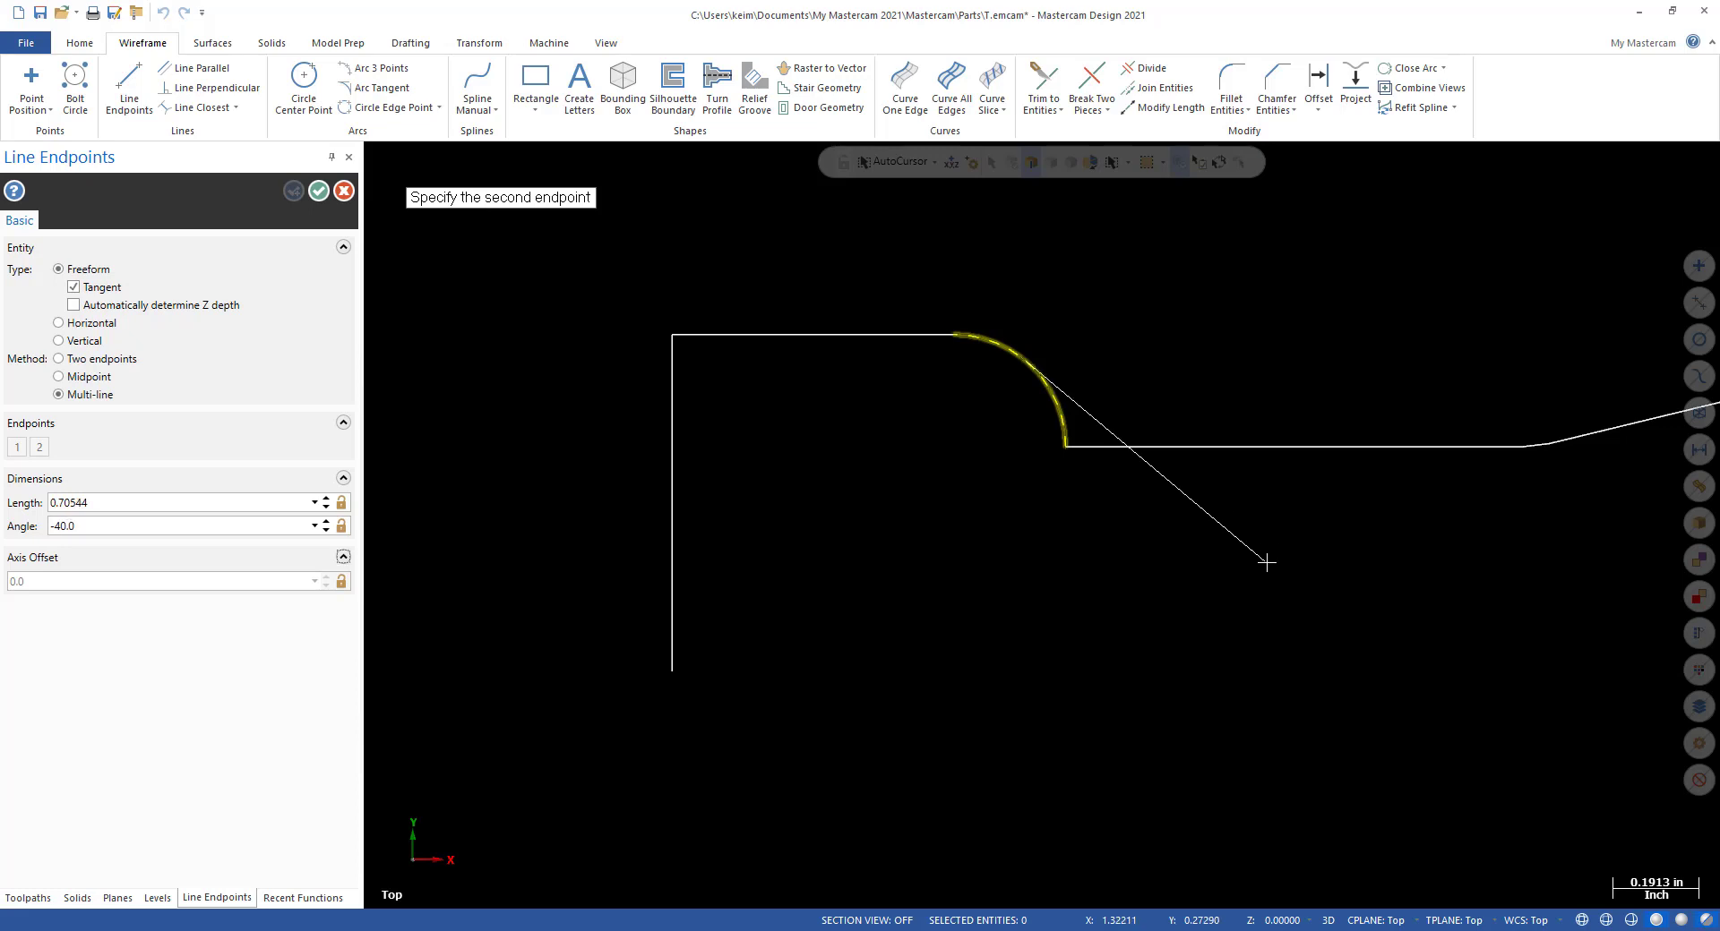
left_click(1368, 566)
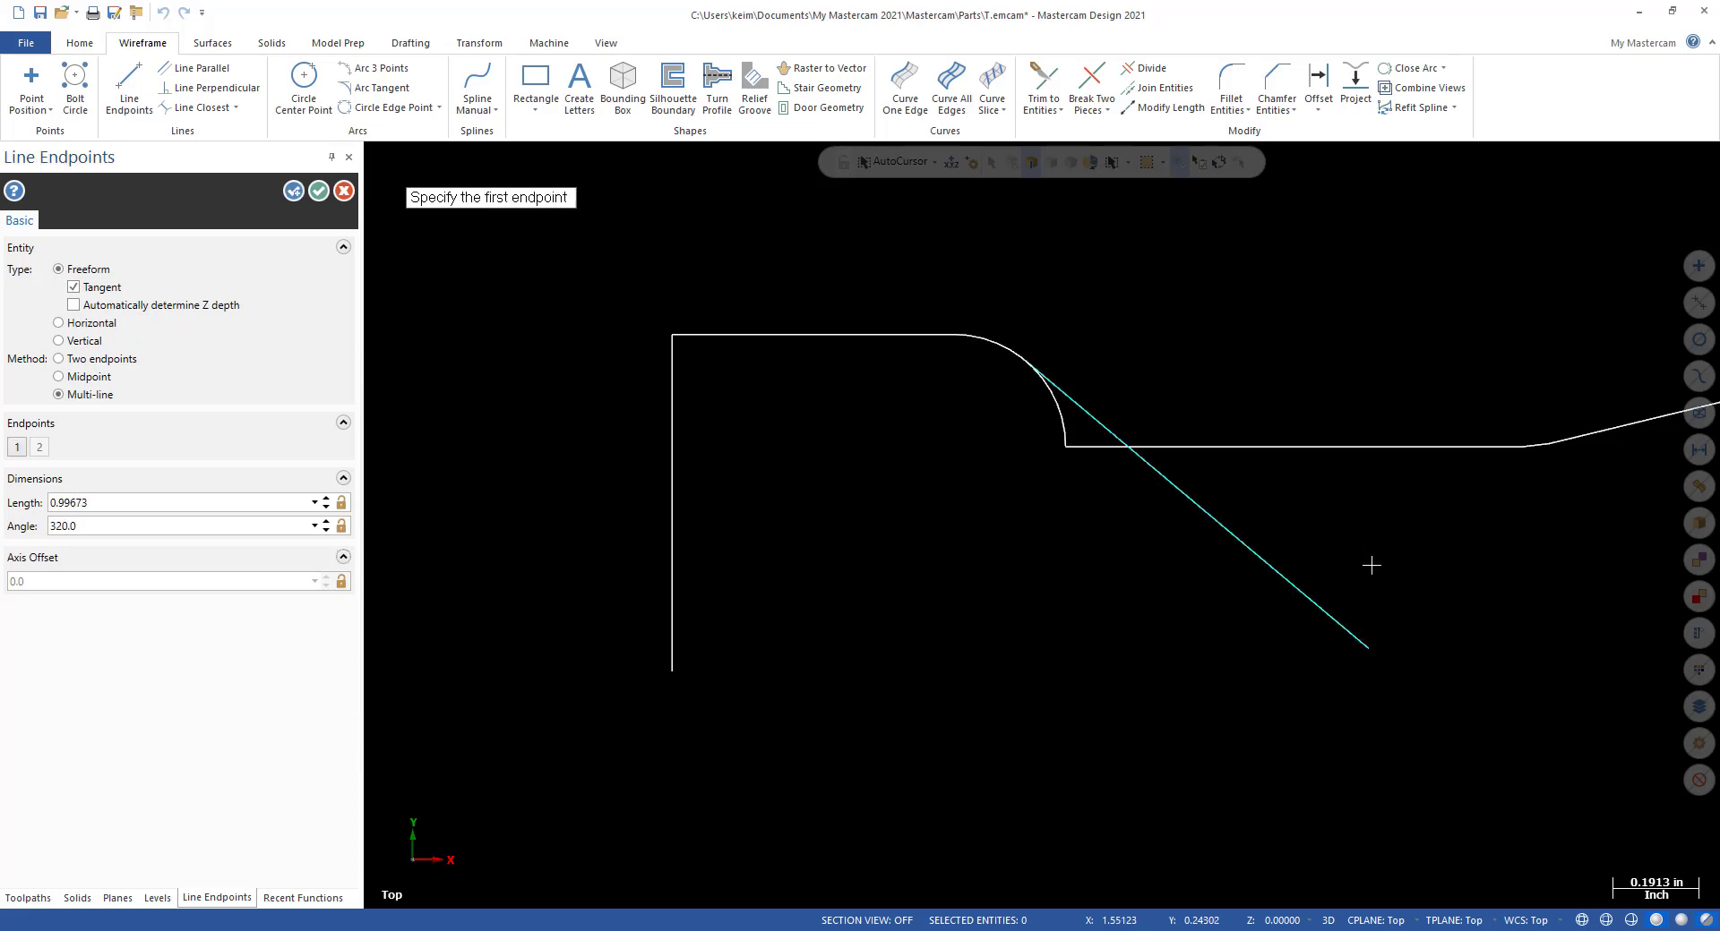
Trim the horizontal line before the angled line, the arc beyond the tangent point, and the angled line below the horizontal line.
scroll(867, 484, "down", 11)
scroll(1352, 501, "up", 11)
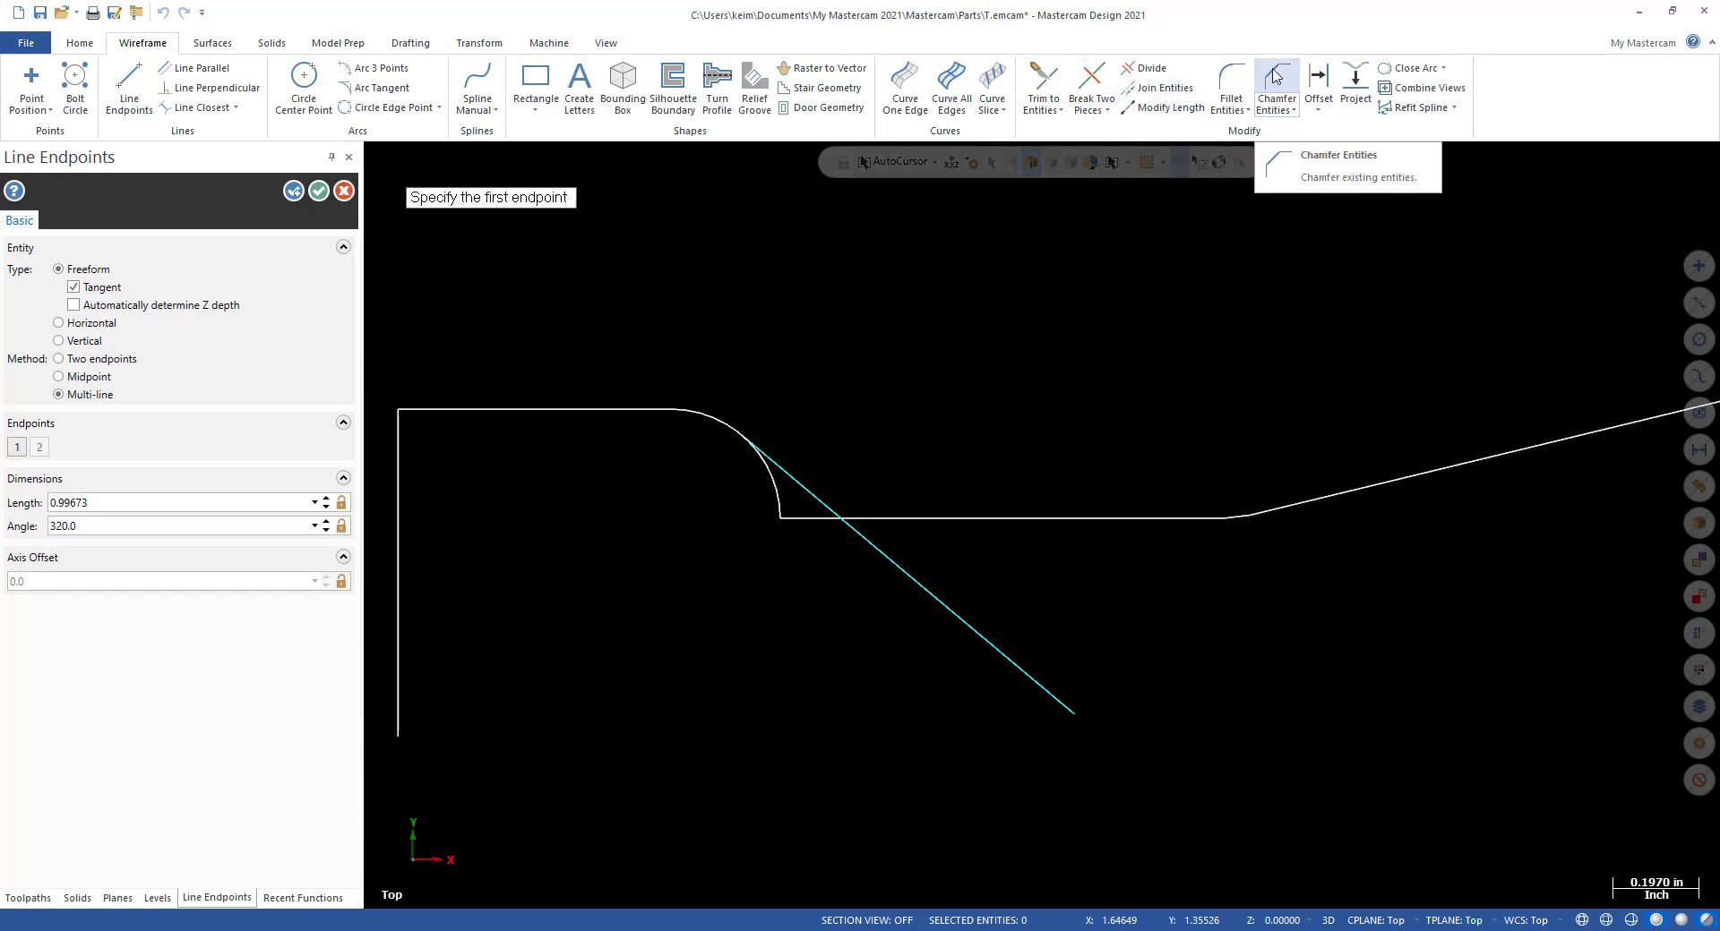
left_click(1143, 69)
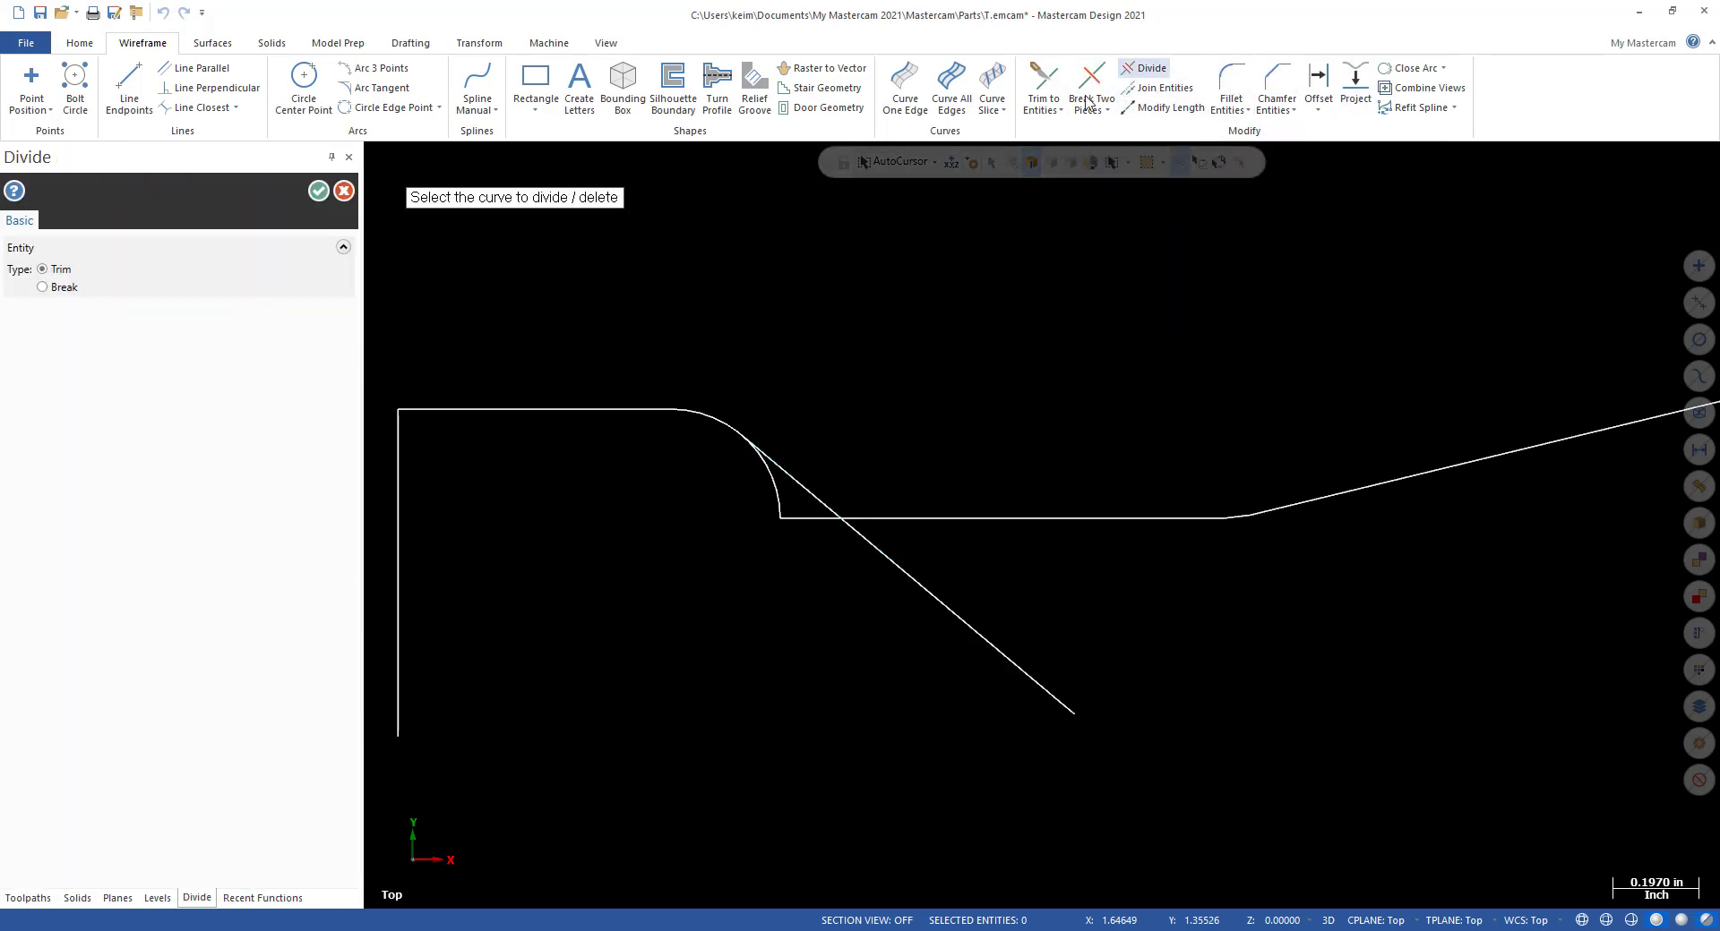
left_click(809, 518)
left_click(775, 491)
left_click(936, 599)
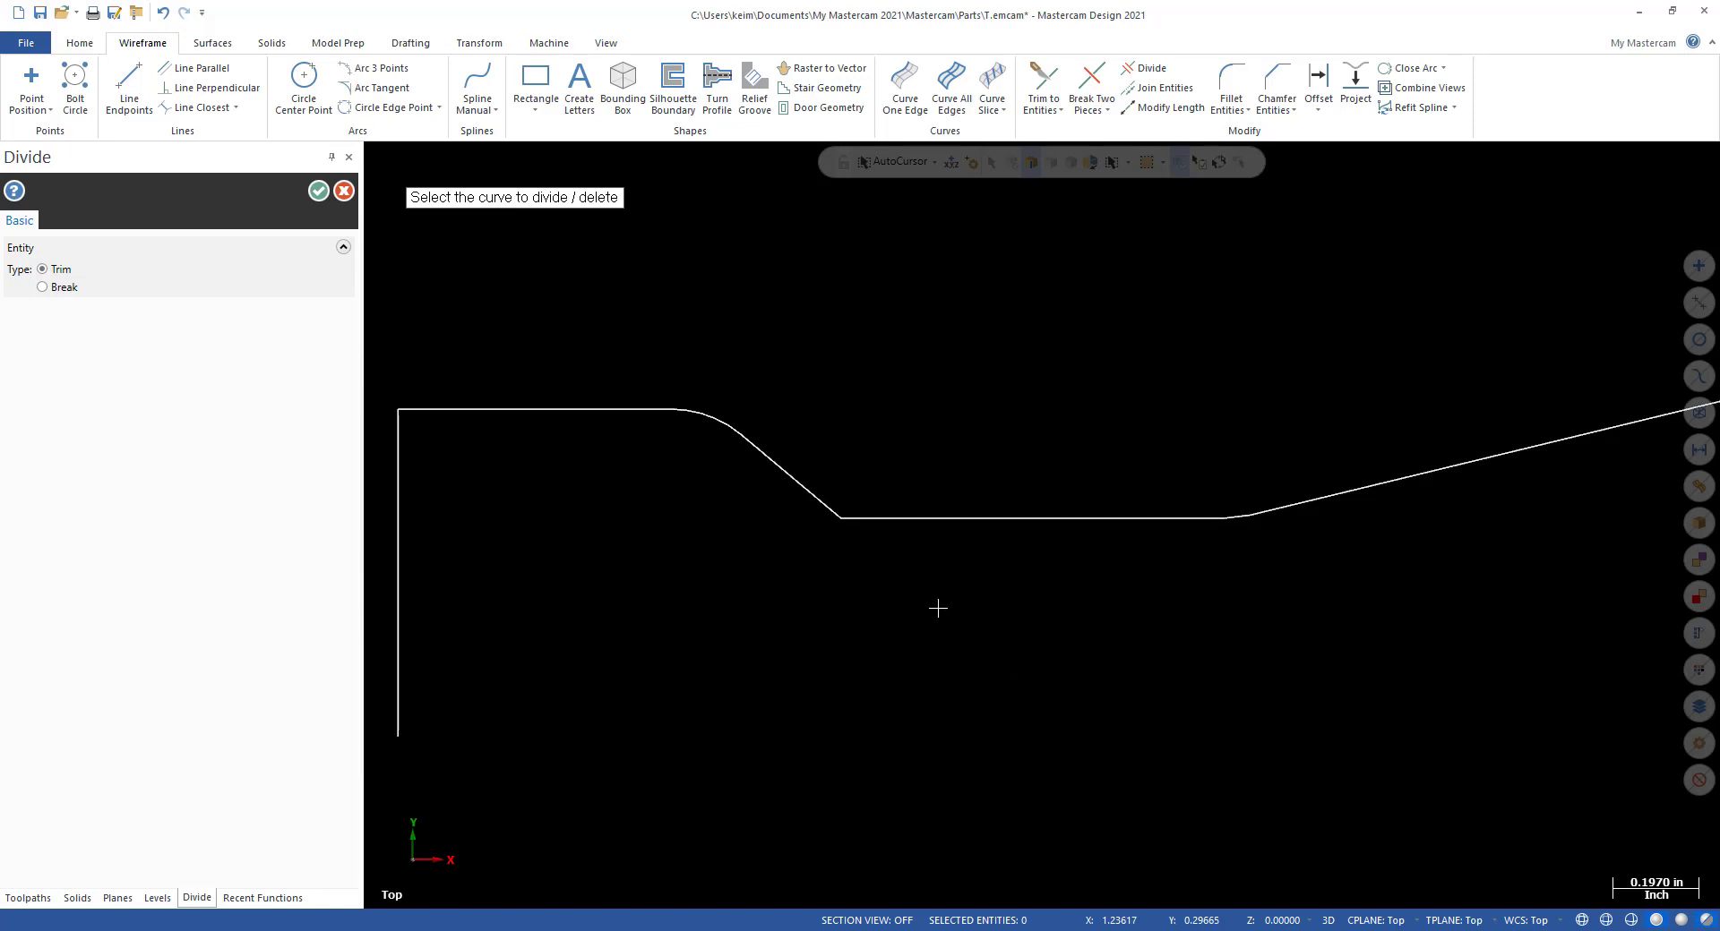
Fillet the profile's upper-left corner and the corner between the angled and horizontal lines with a 0.25 radius, trimming the entities.
scroll(823, 595, "down", 5)
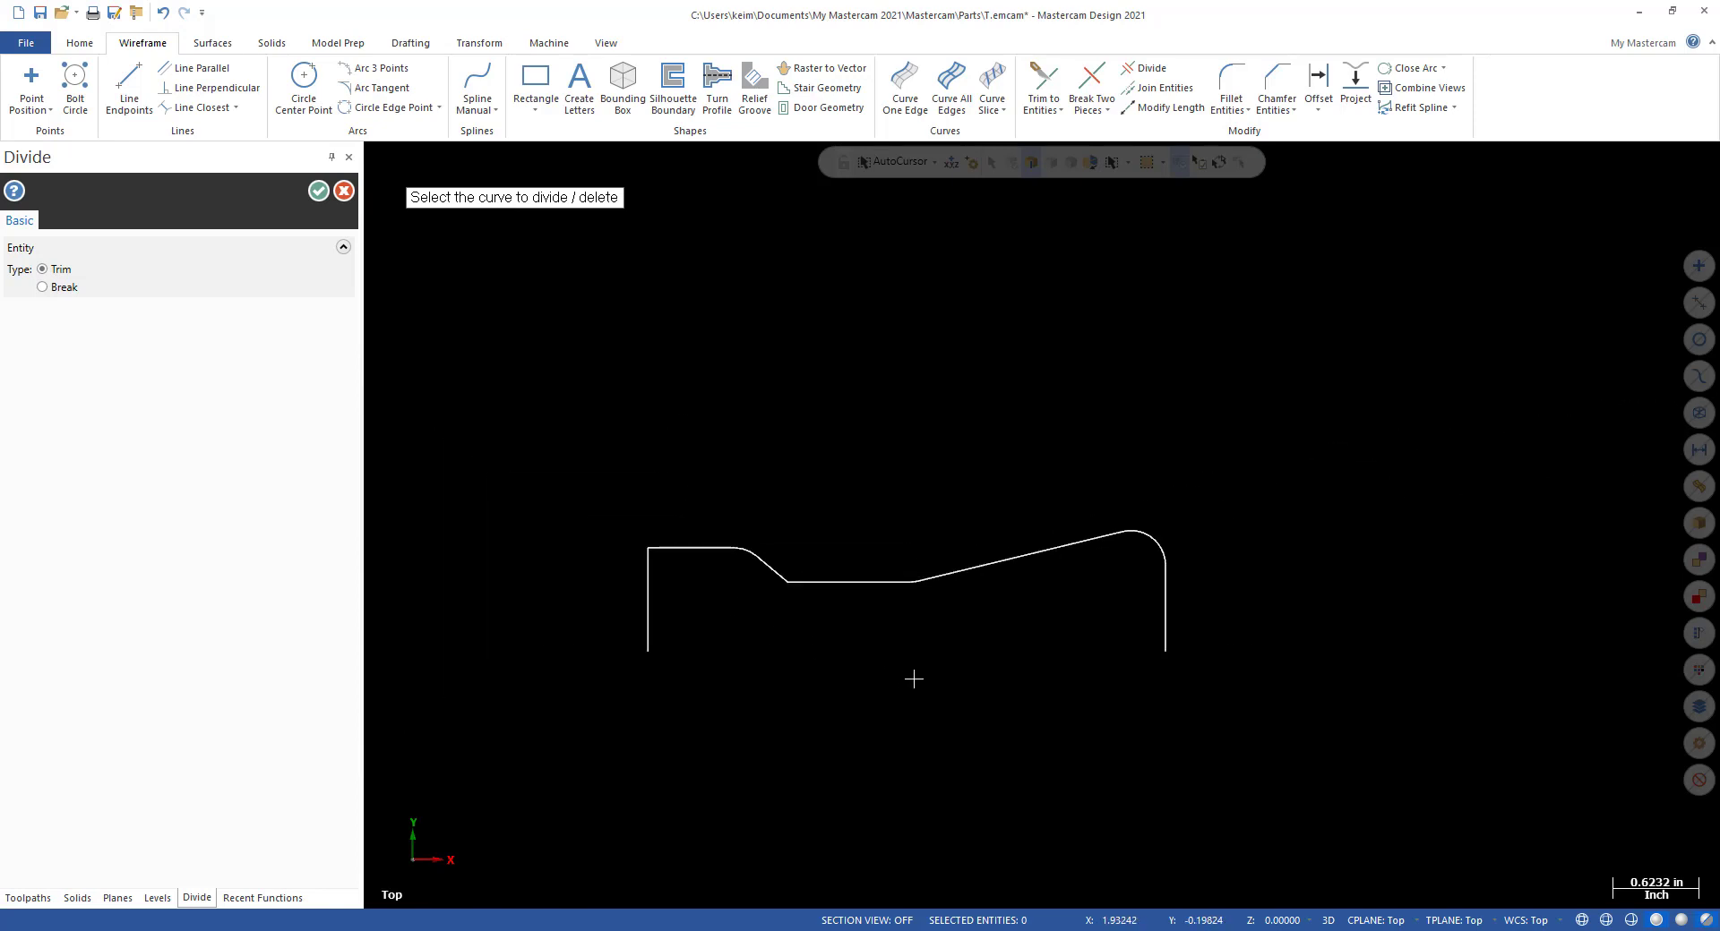
scroll(735, 572, "up", 4)
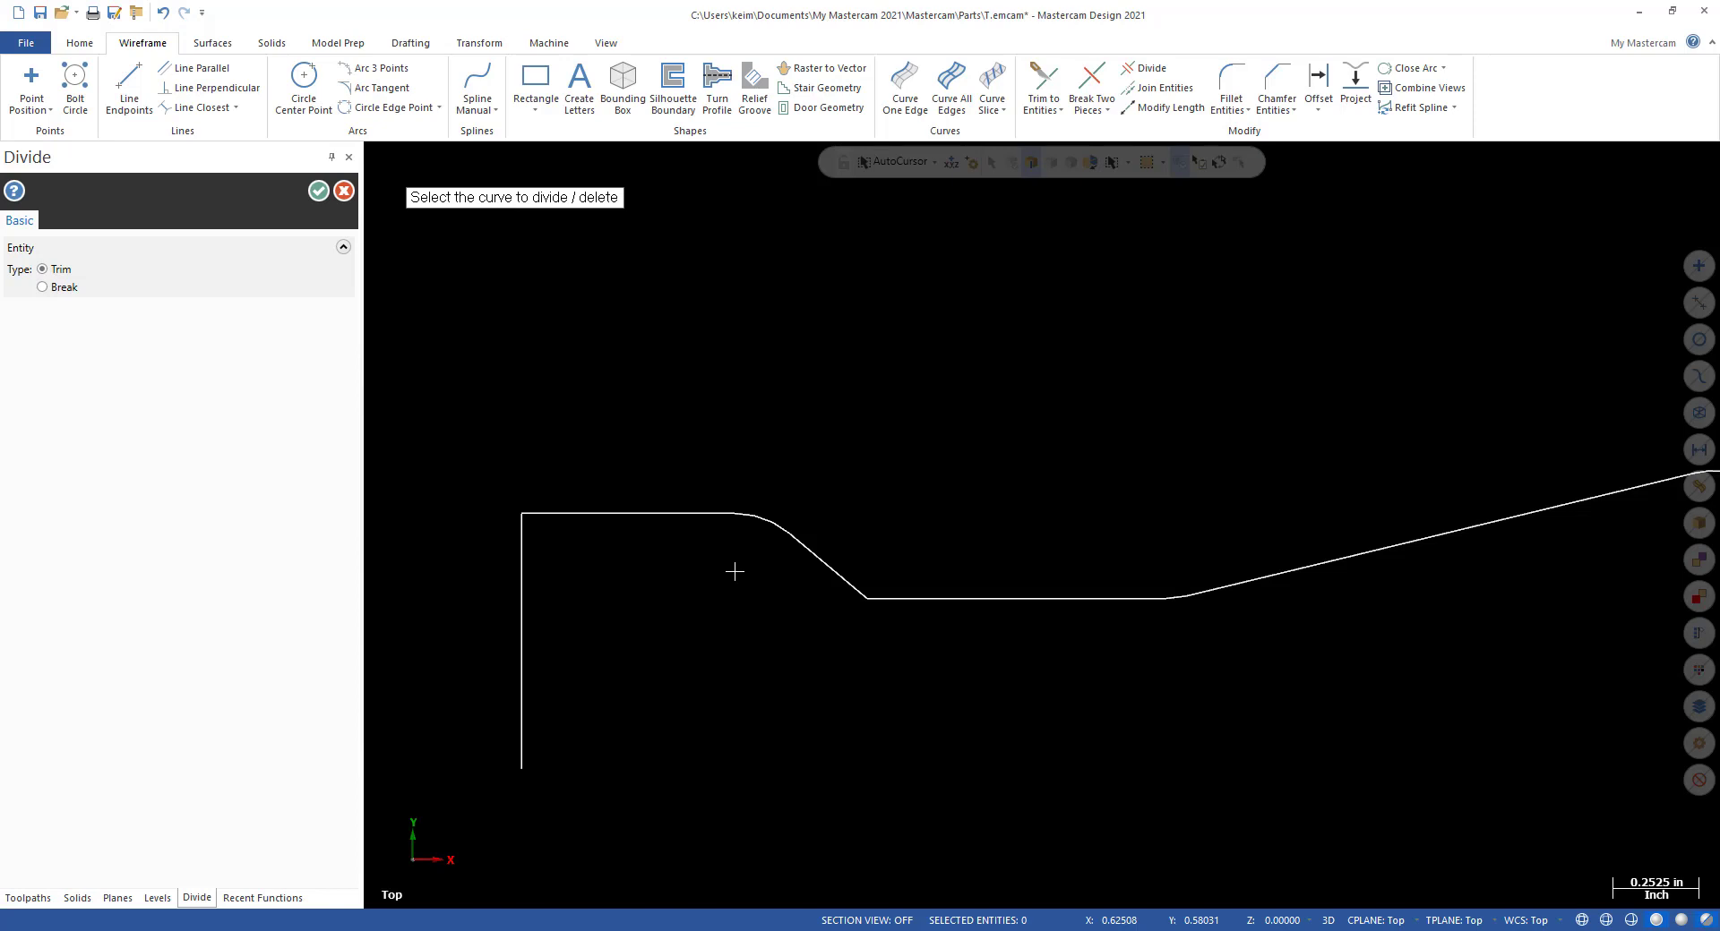
scroll(562, 675, "down", 4)
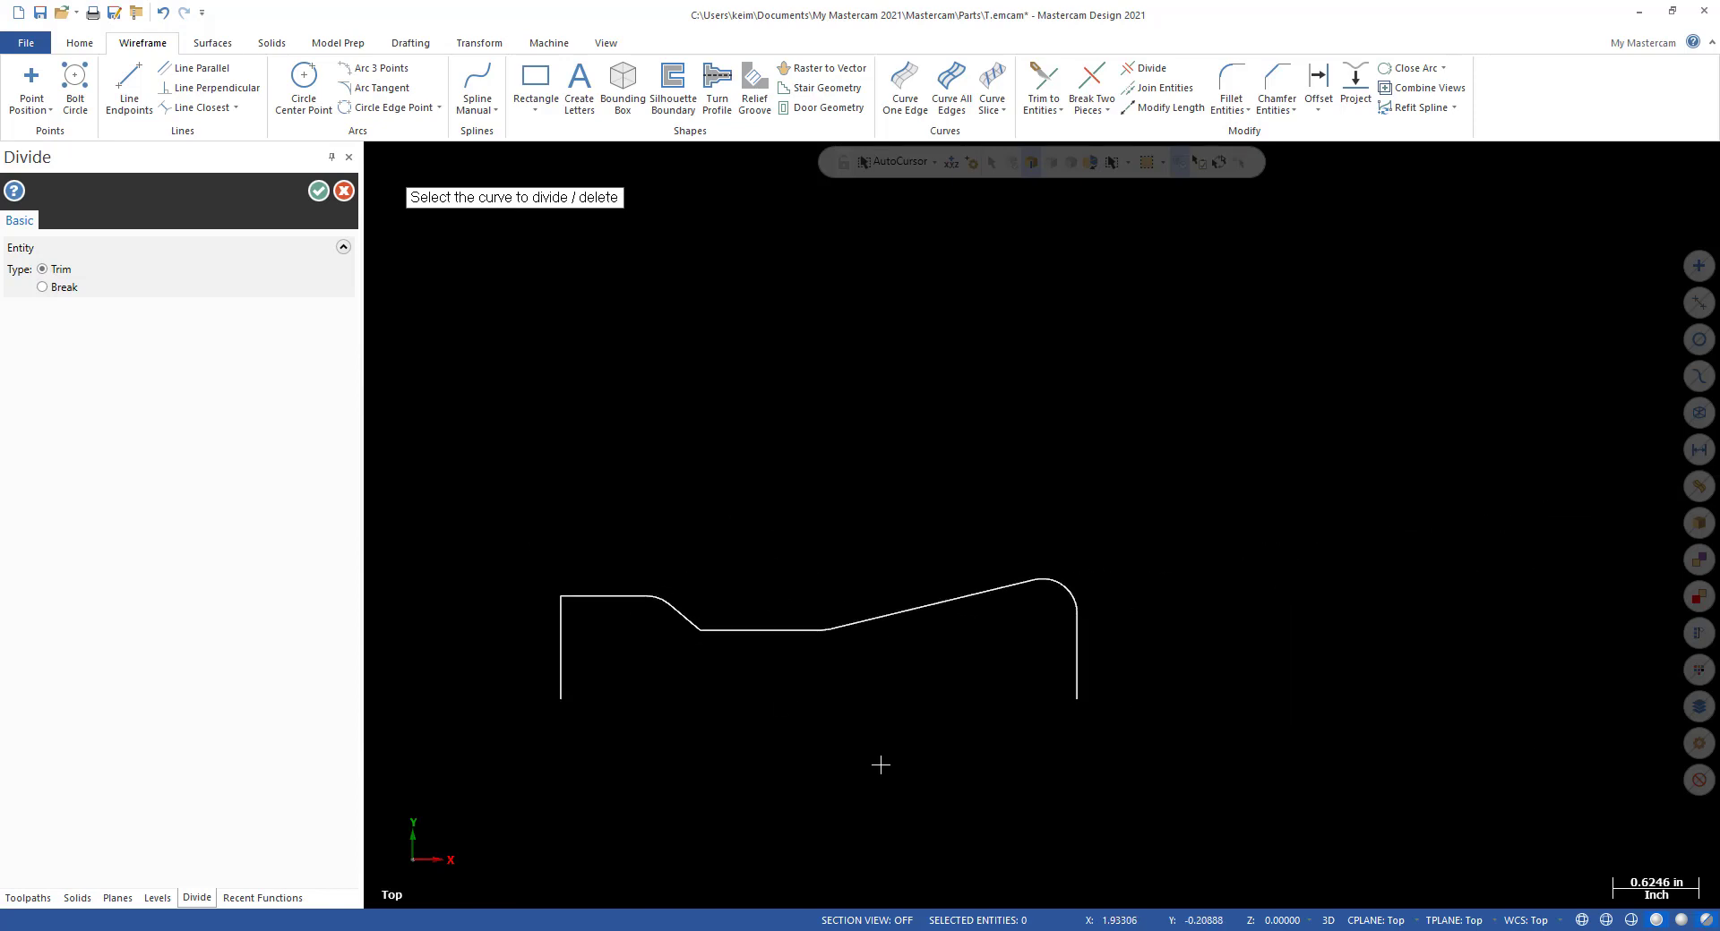
scroll(932, 622, "down", 1)
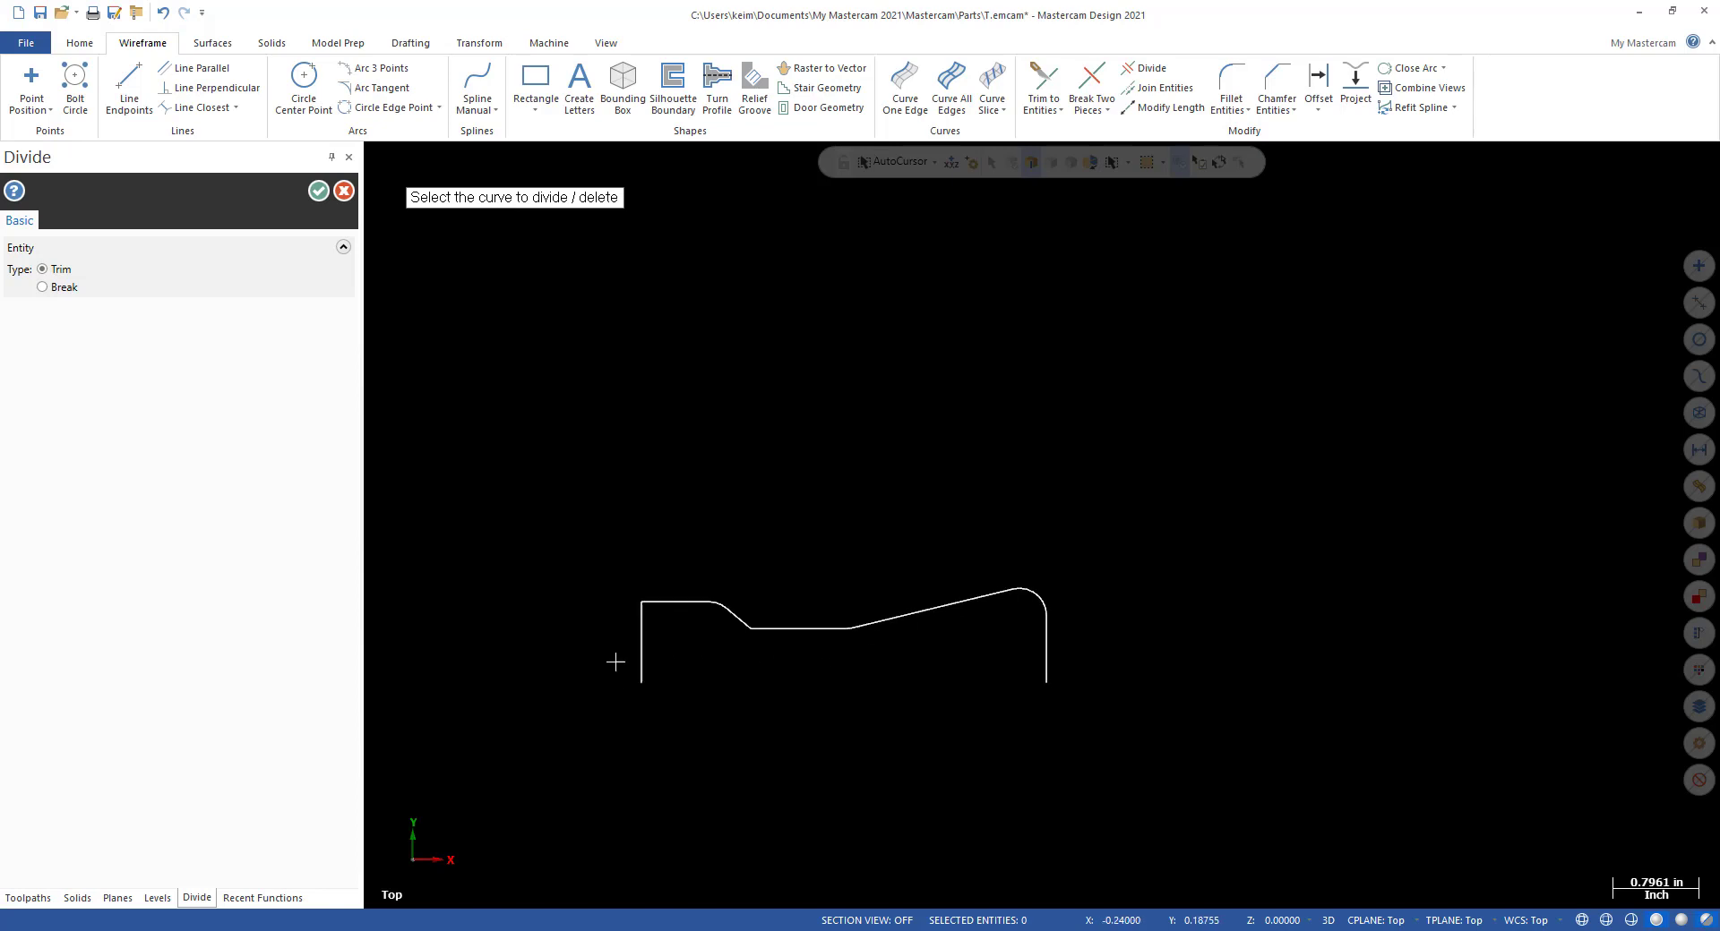
scroll(615, 664, "up", 3)
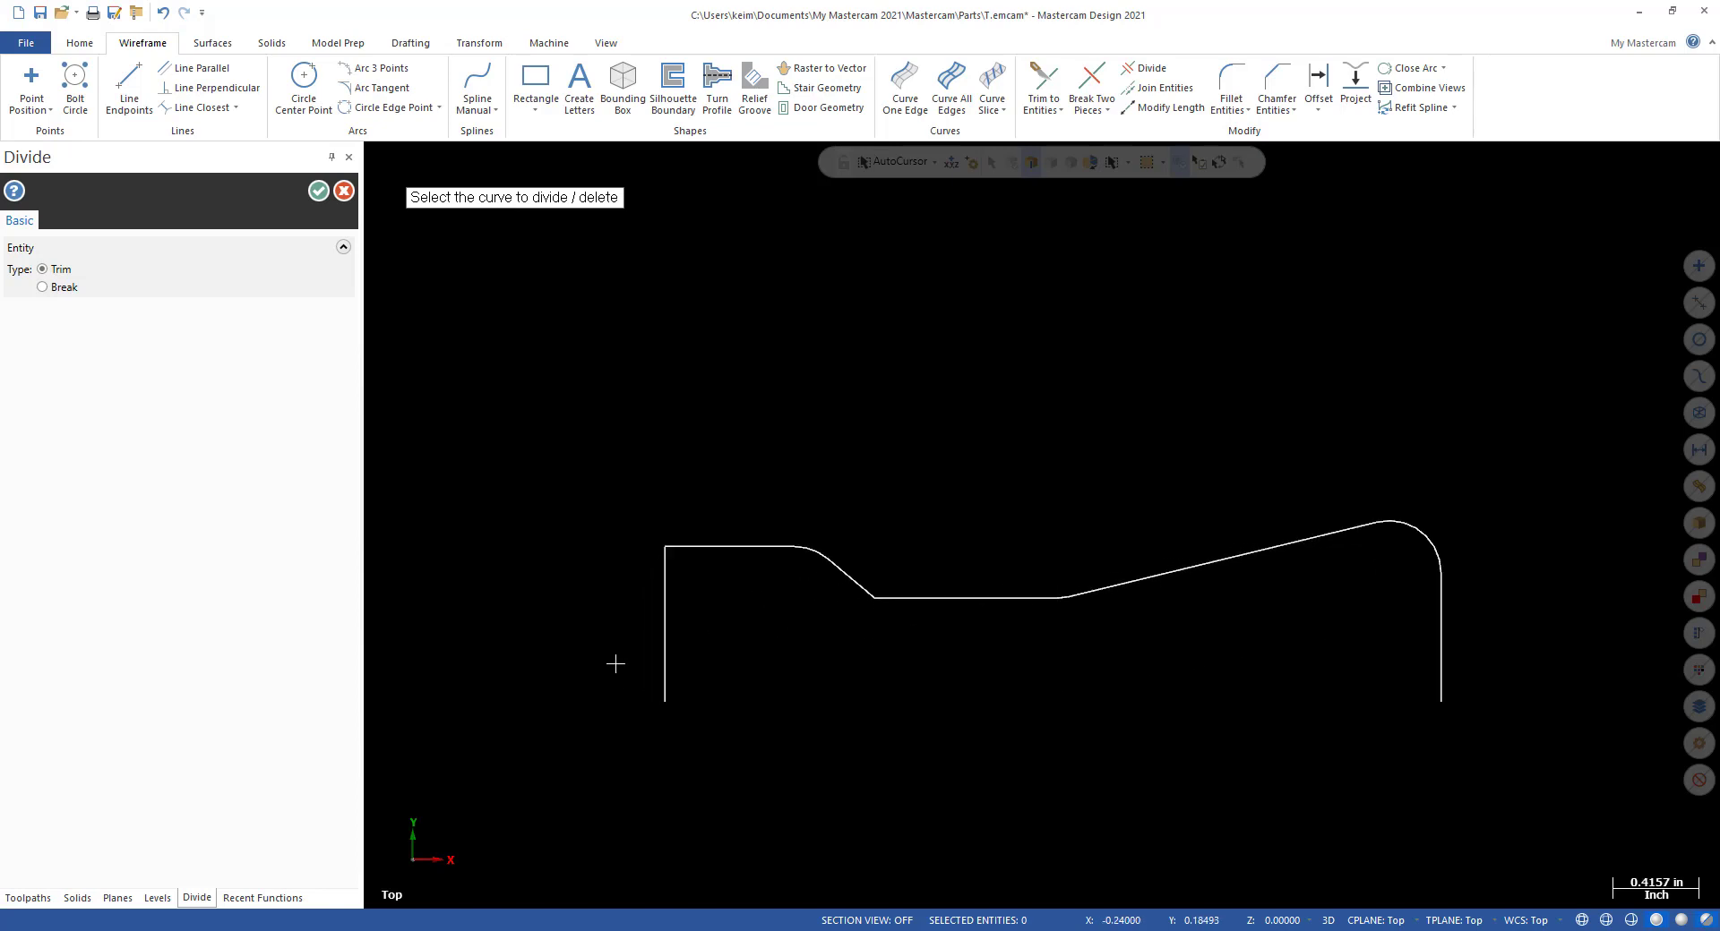
left_click(1231, 82)
left_click(707, 547)
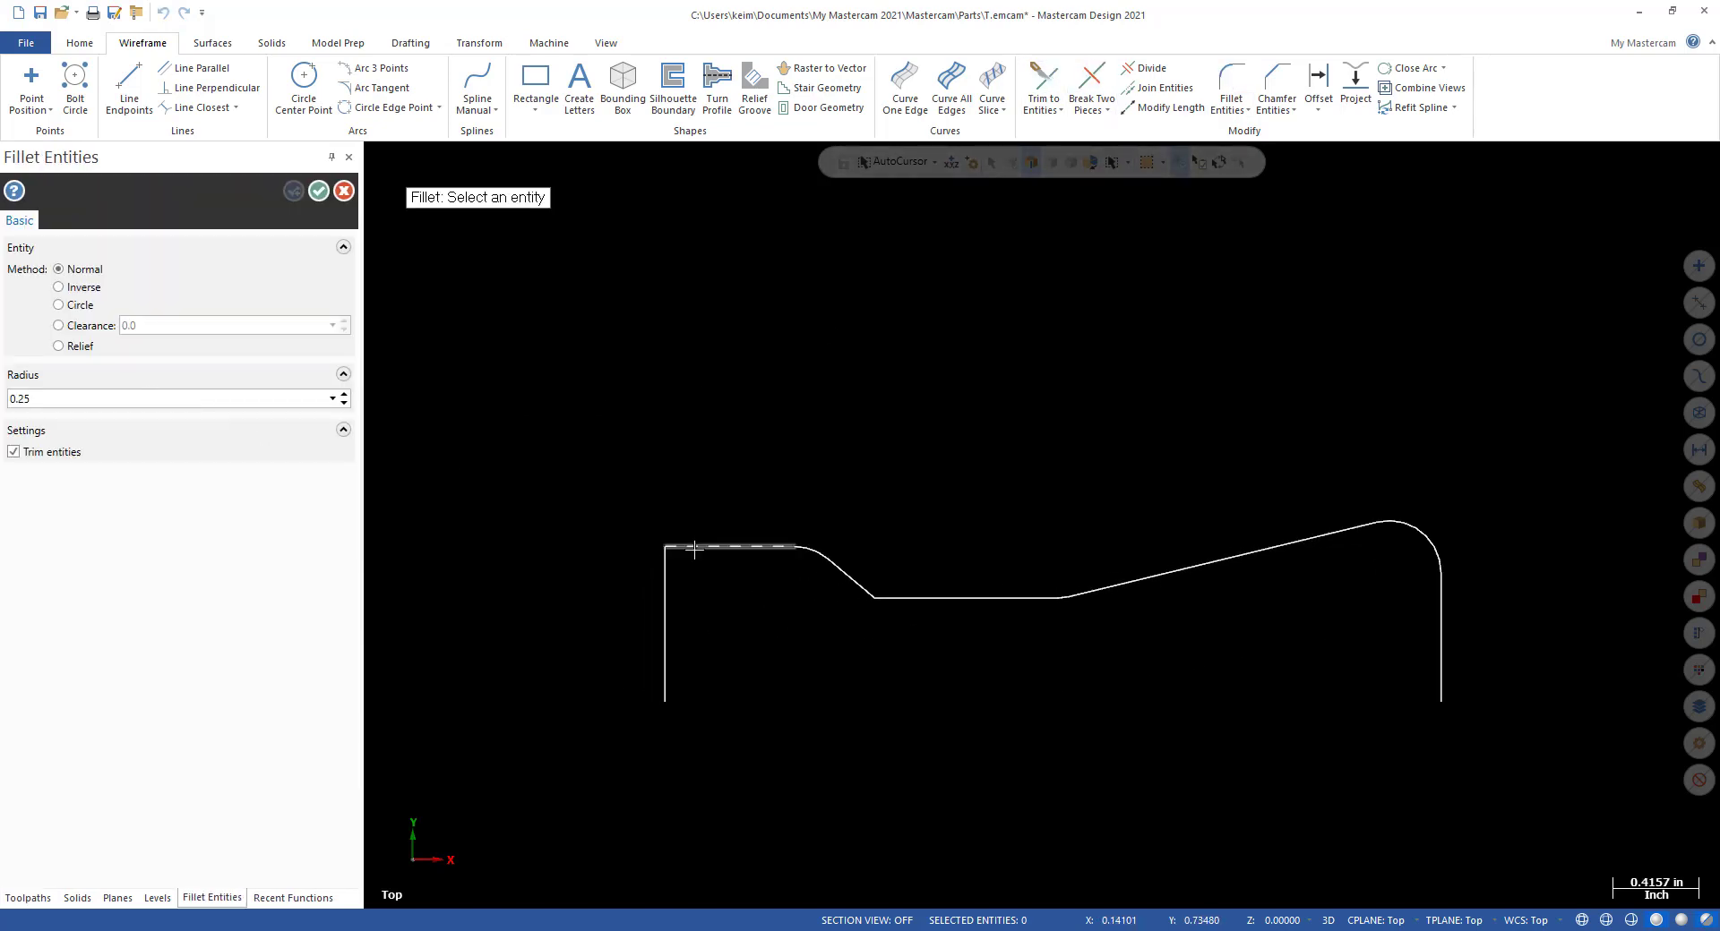
left_click(665, 573)
left_click(845, 573)
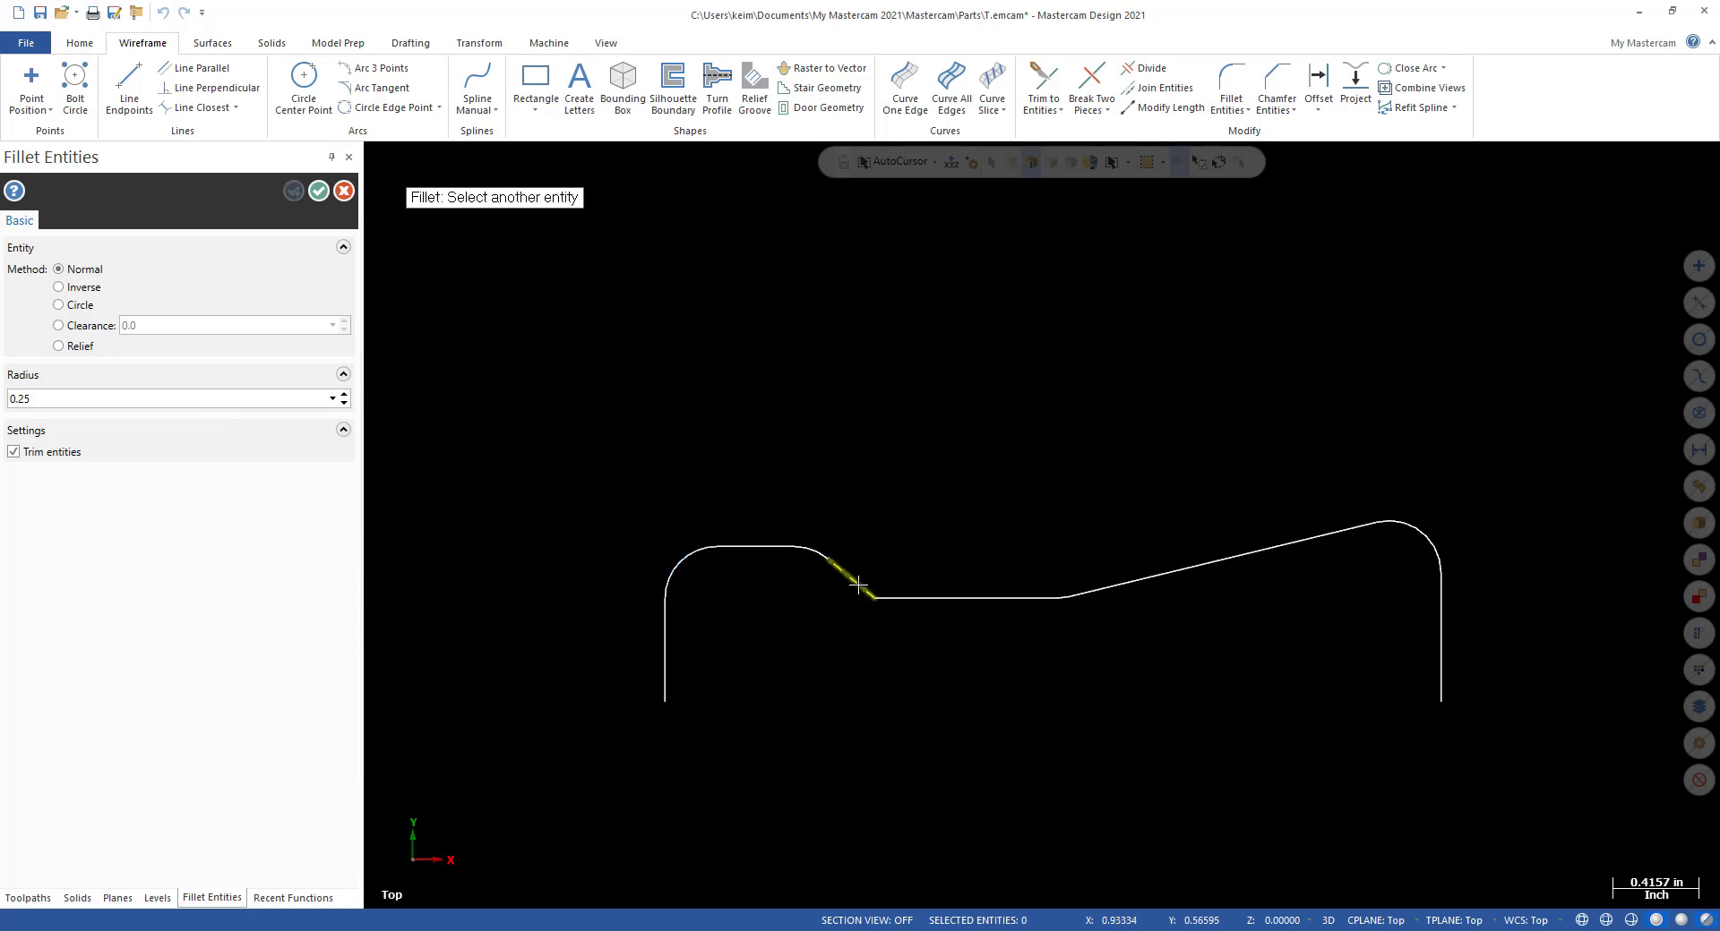
left_click(905, 598)
scroll(627, 627, "down", 2)
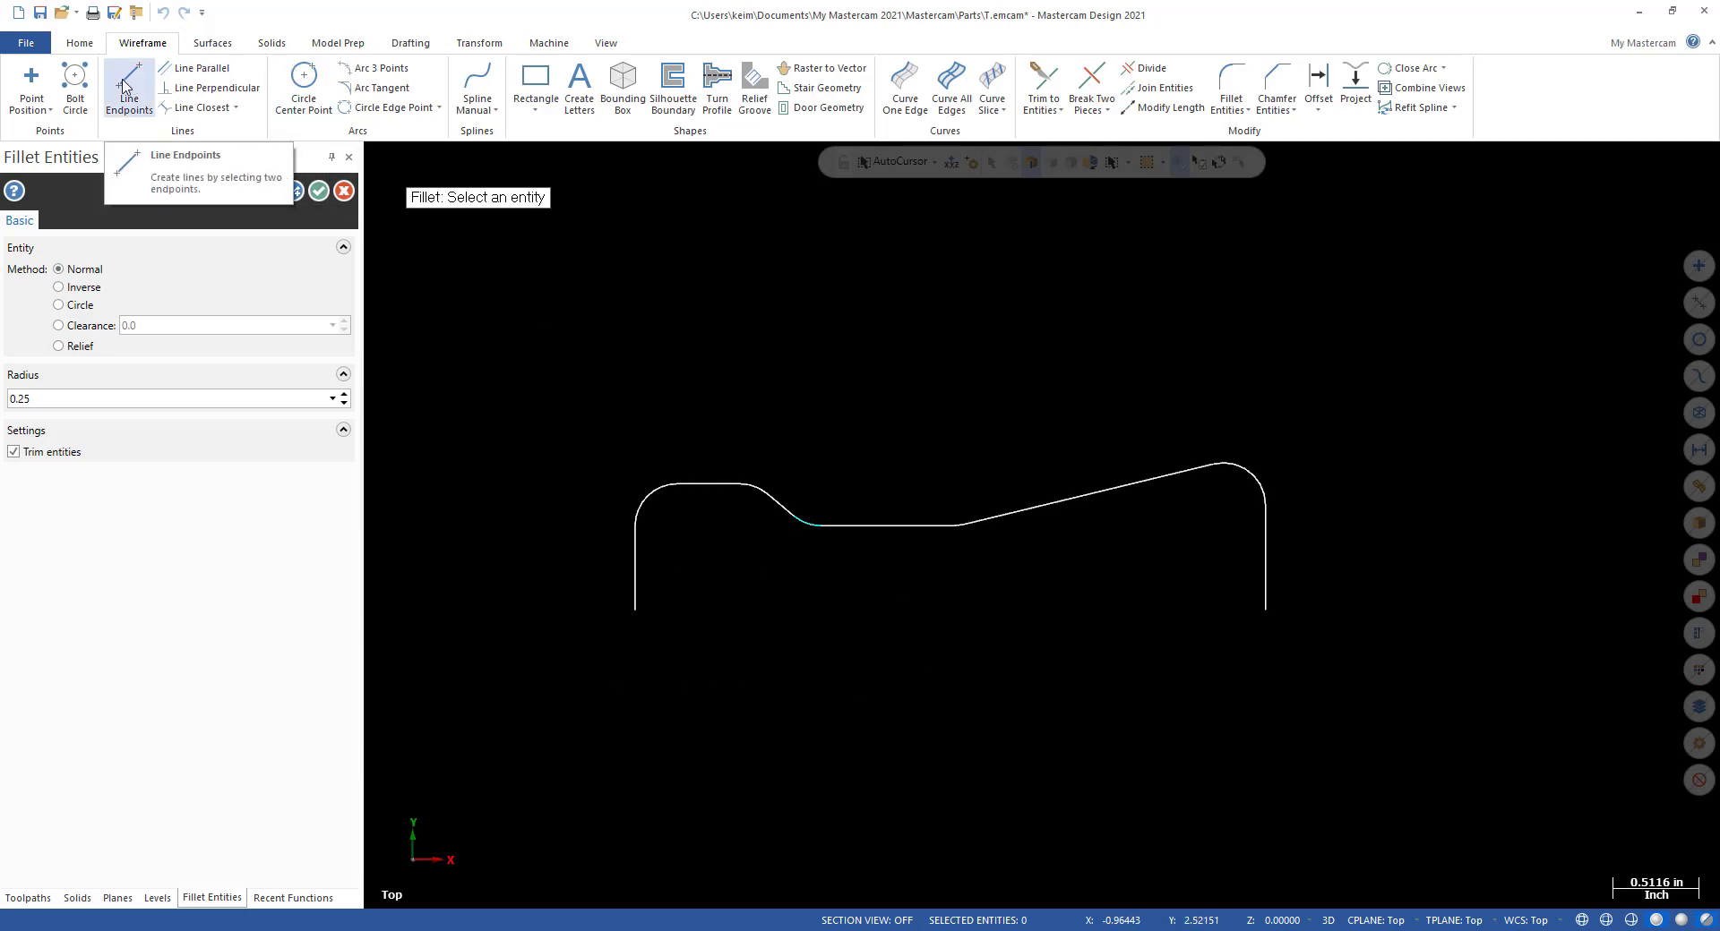
left_click(319, 191)
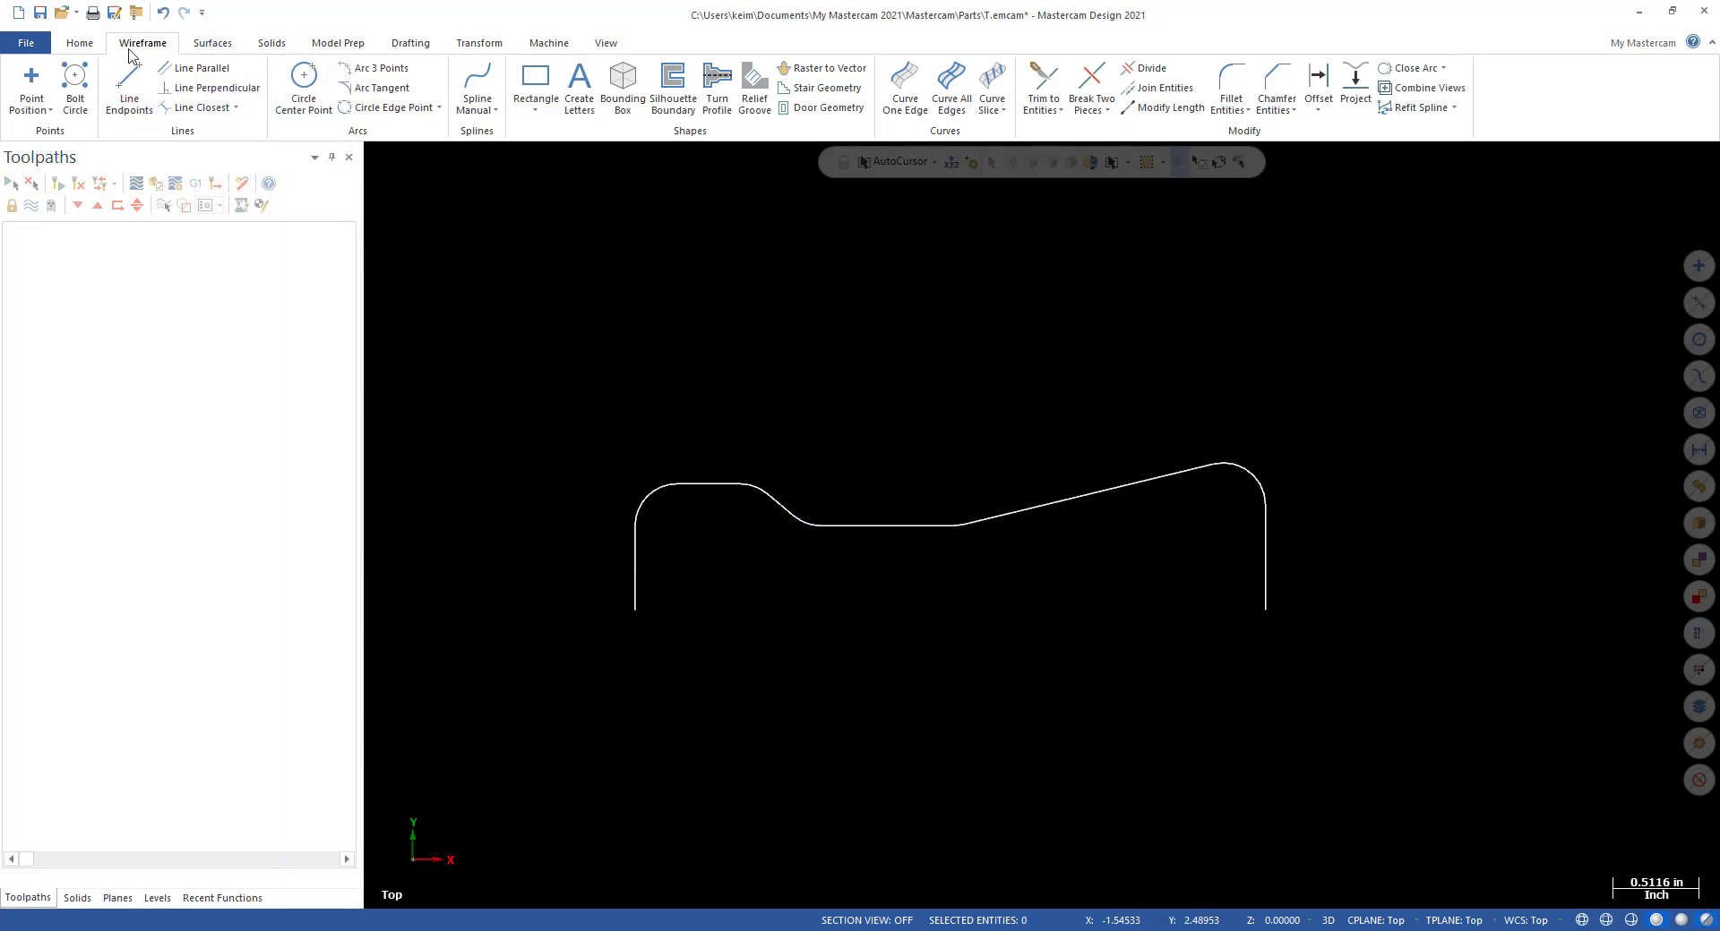
Try to close the open bottom of the profile with a line between the two vertical lines, and delete that line.
left_click(129, 83)
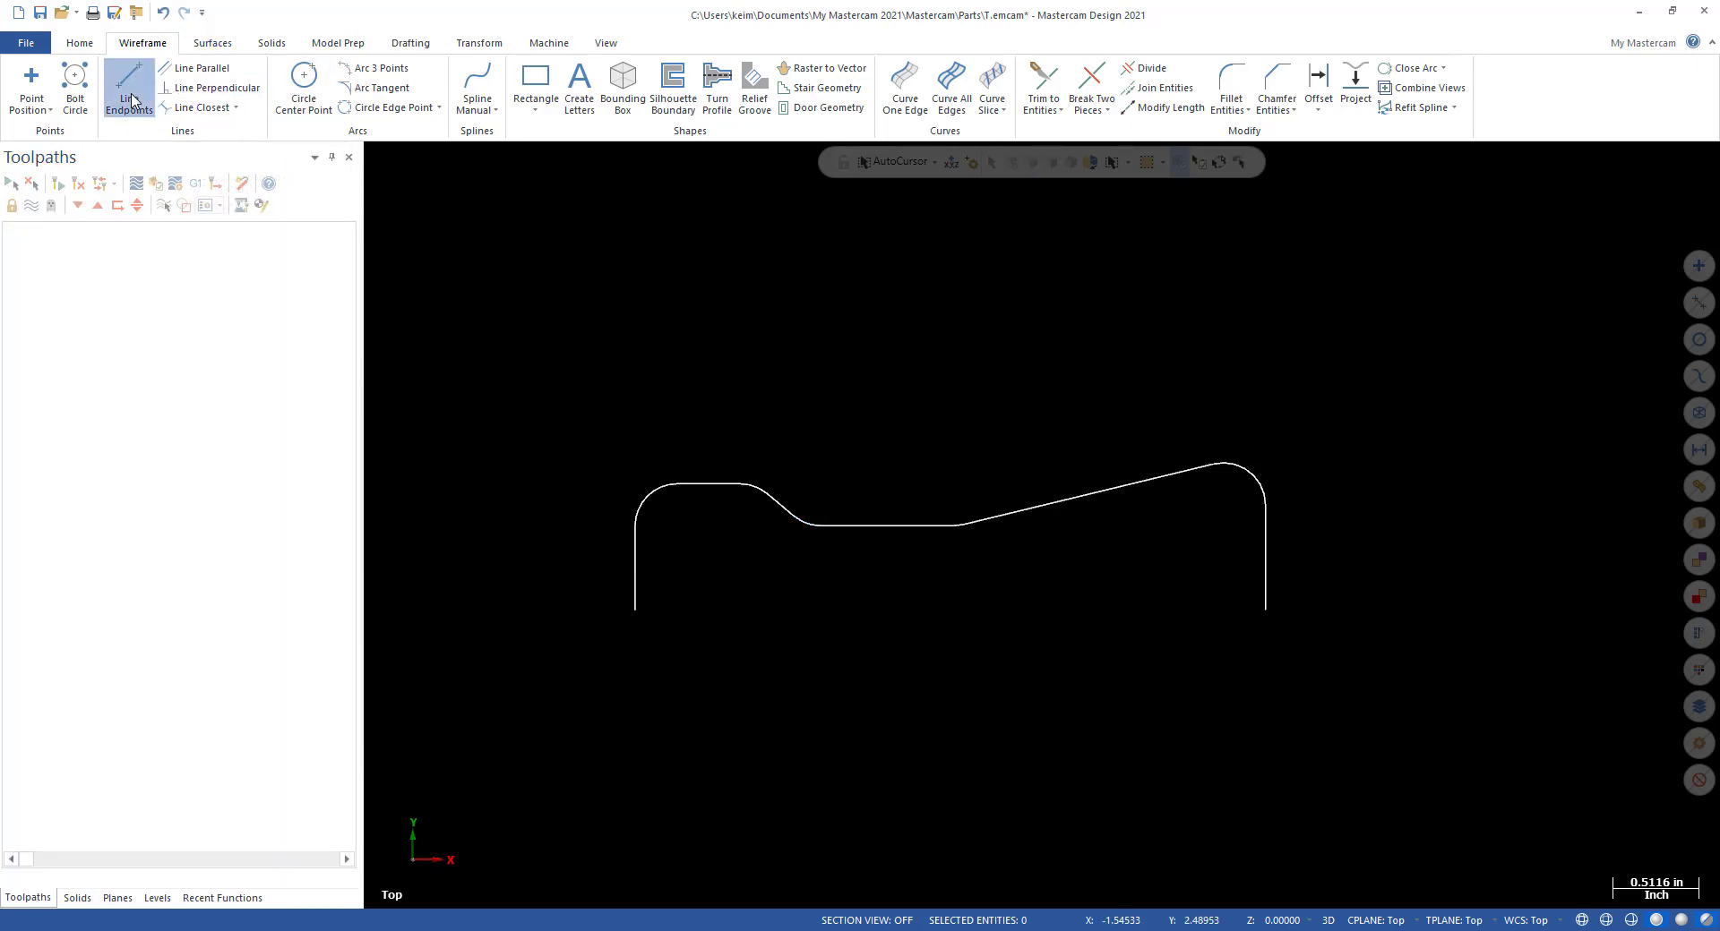
left_click(645, 623)
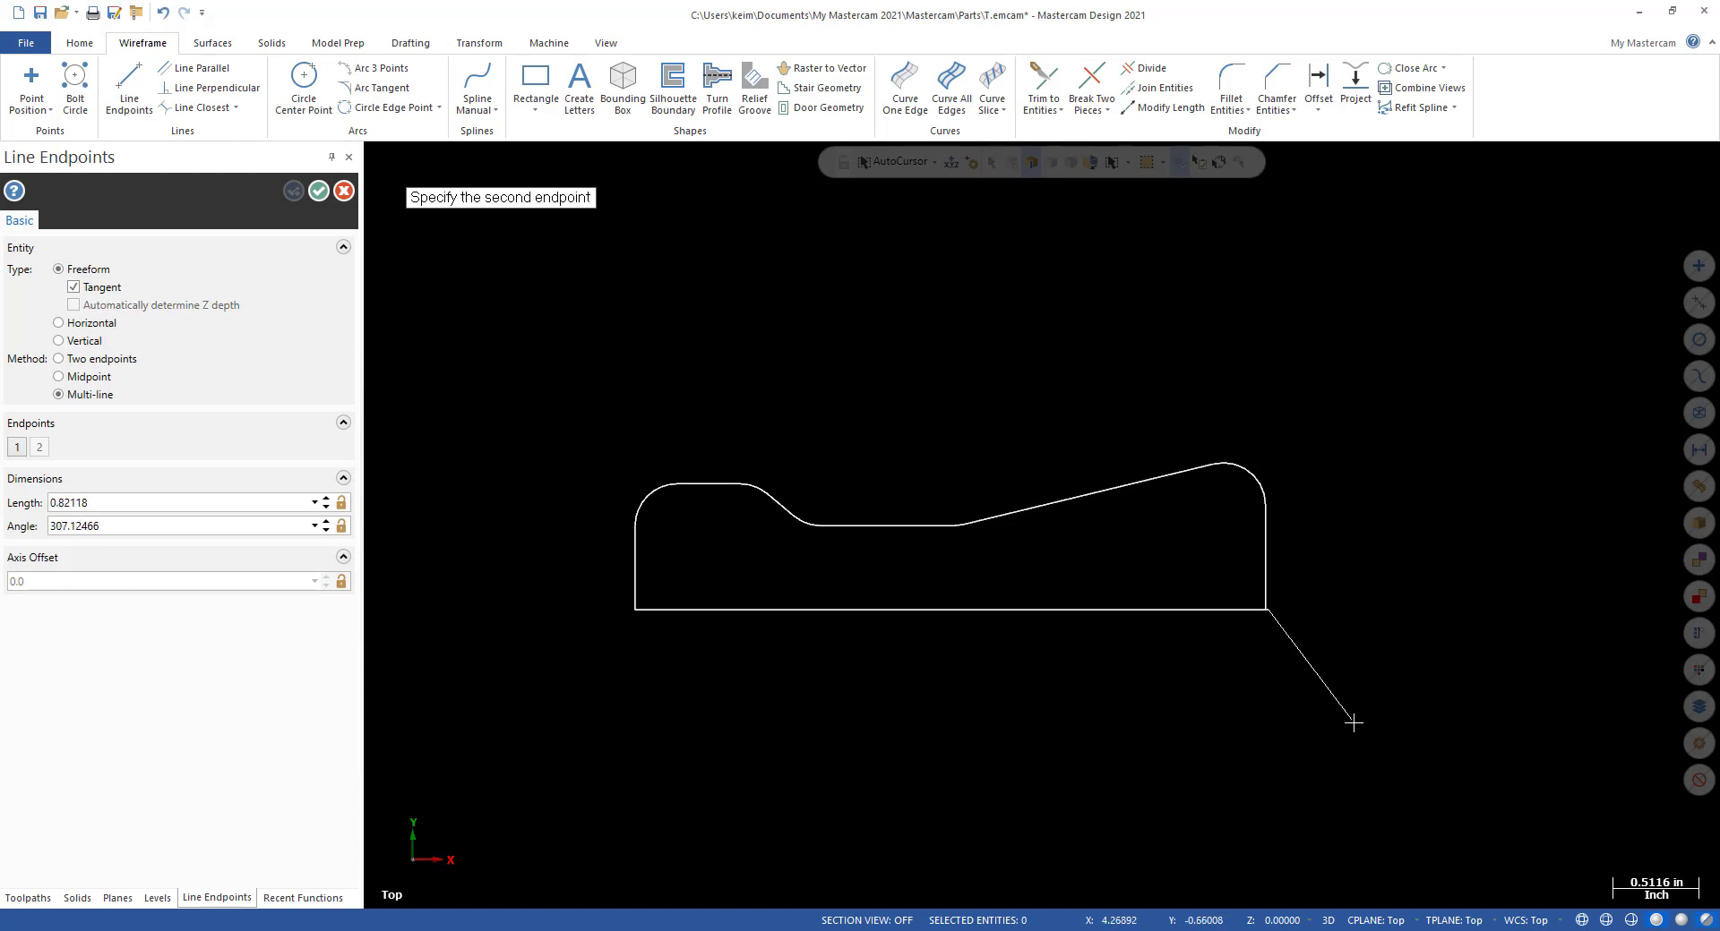
key("Escape")
scroll(1234, 628, "up", 2)
left_click(1225, 595)
key("Escape")
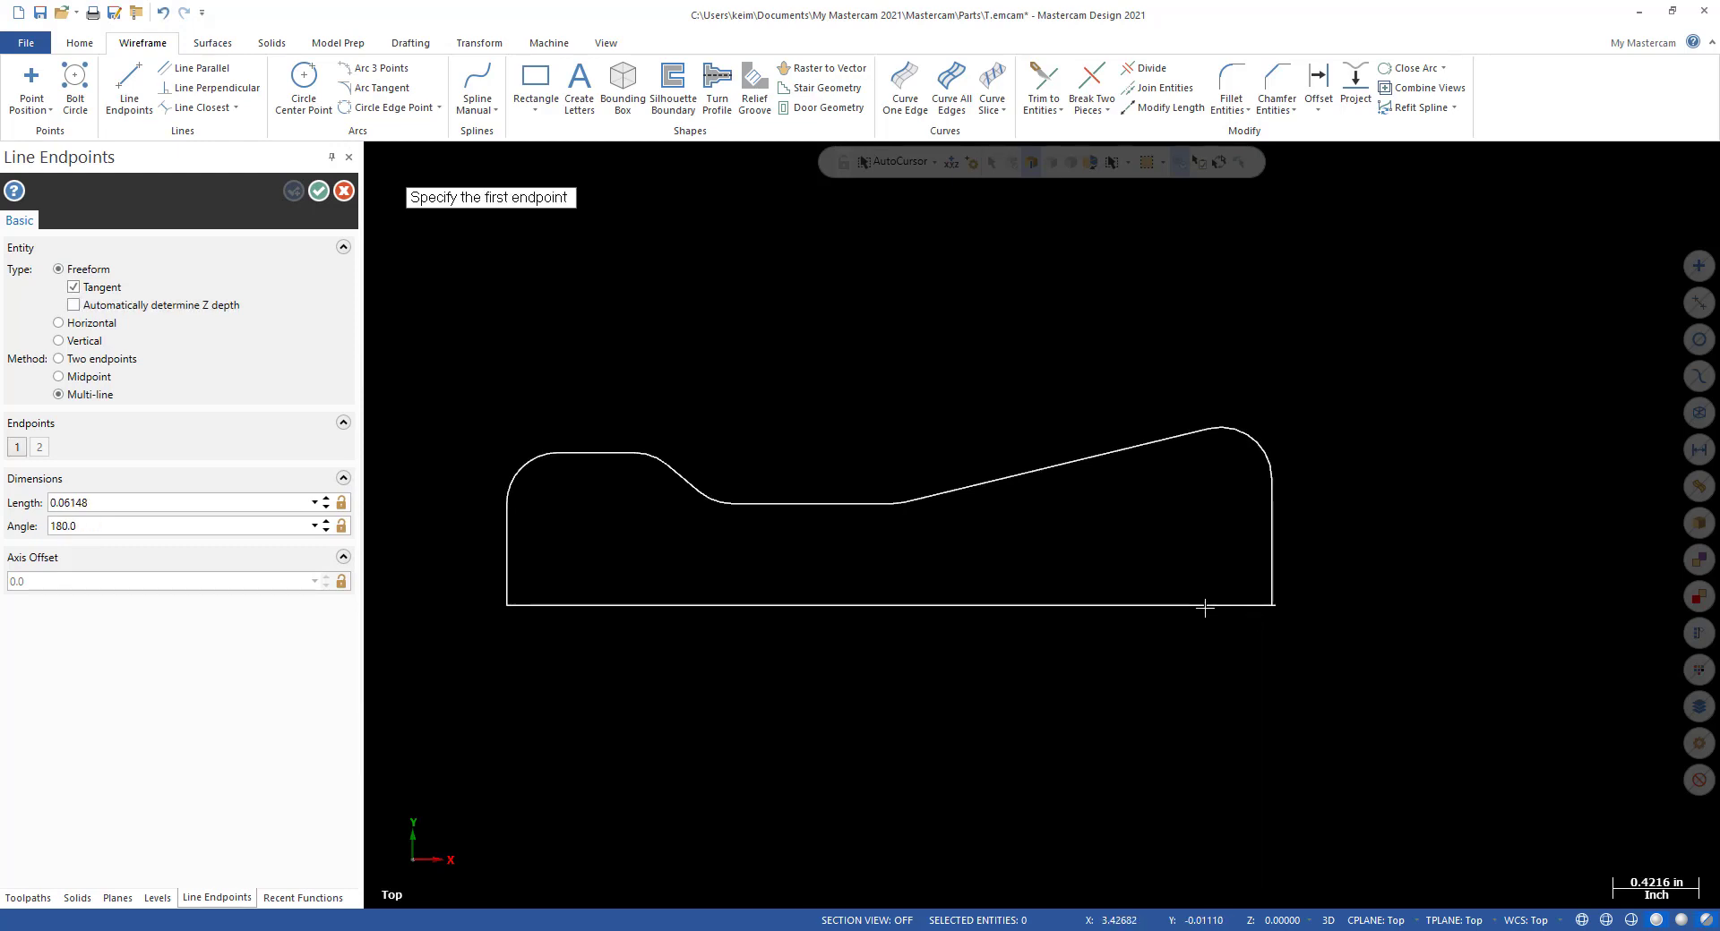
left_click(1201, 605)
key("Escape")
key("Escape")
left_click(1180, 607)
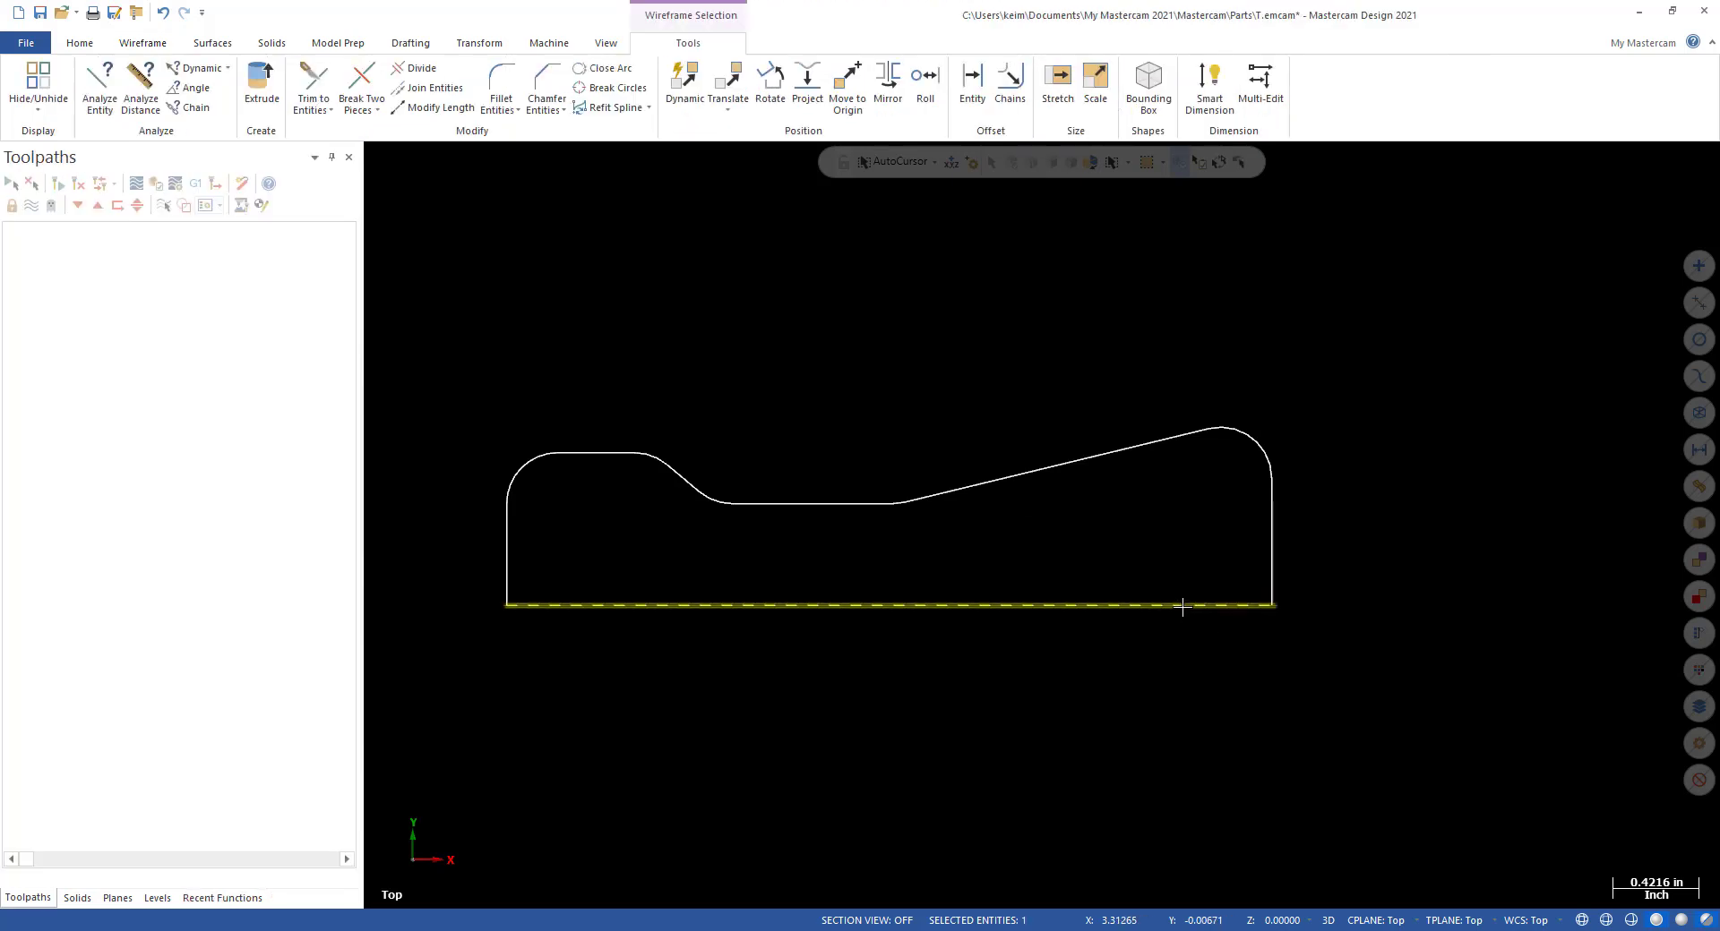
key("Delete")
Close the profile with a horizontal line from the left vertical line's lower endpoint to the right vertical line's lower endpoint.
left_click(129, 87)
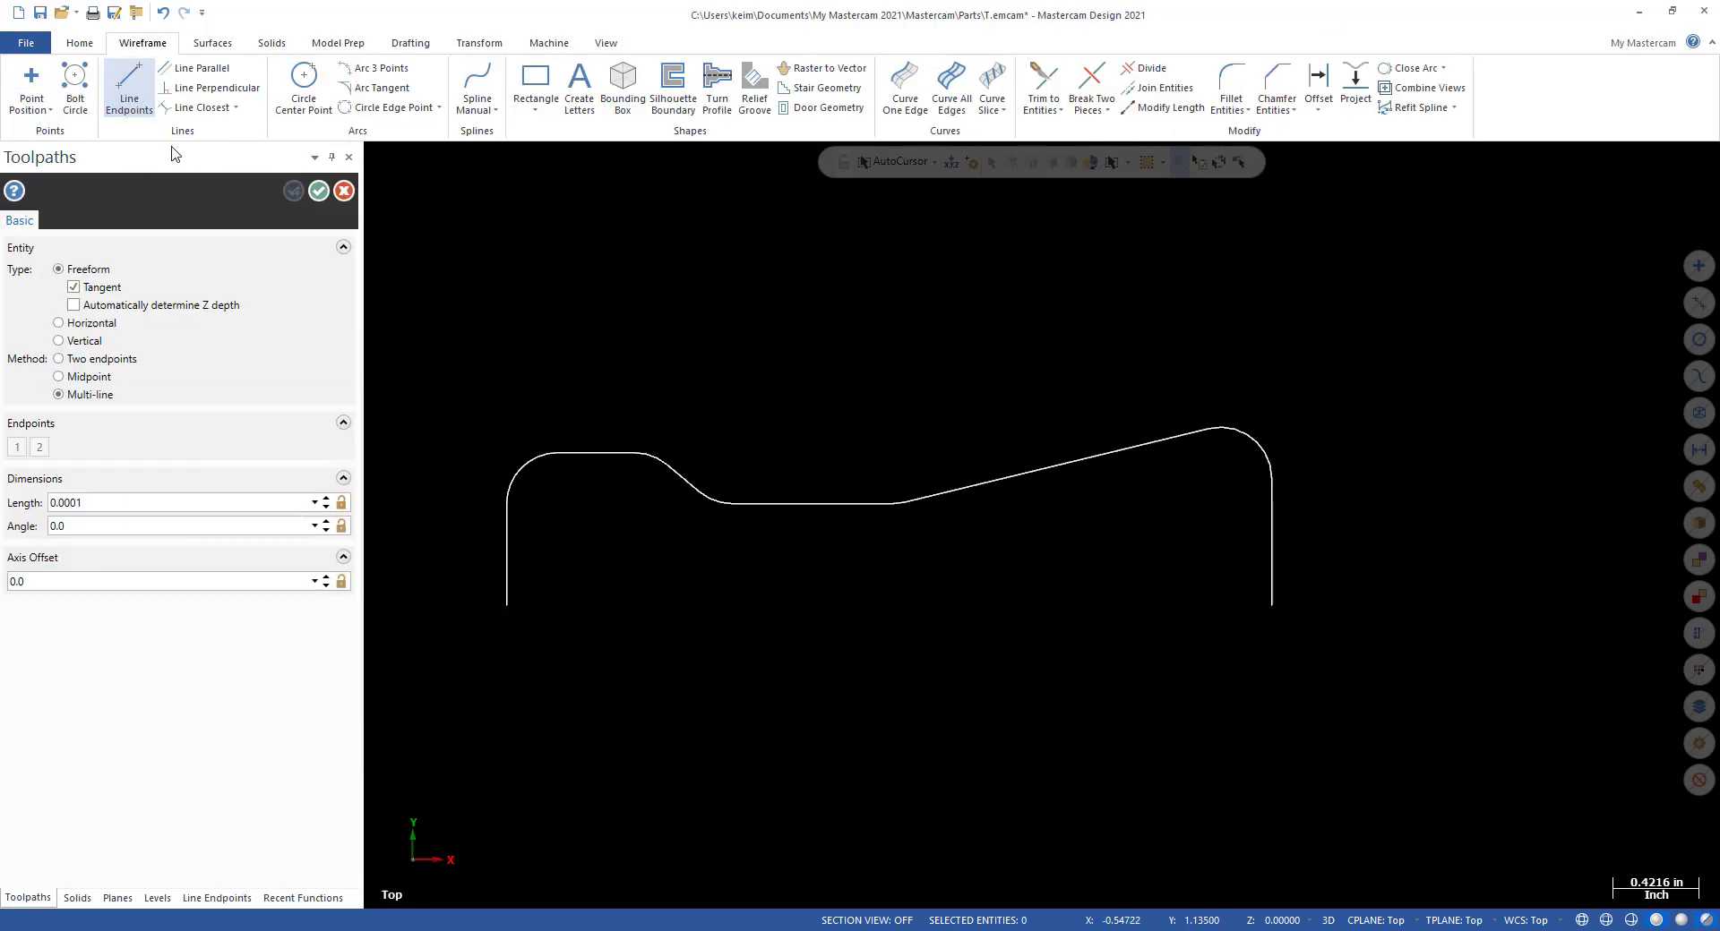
left_click(507, 605)
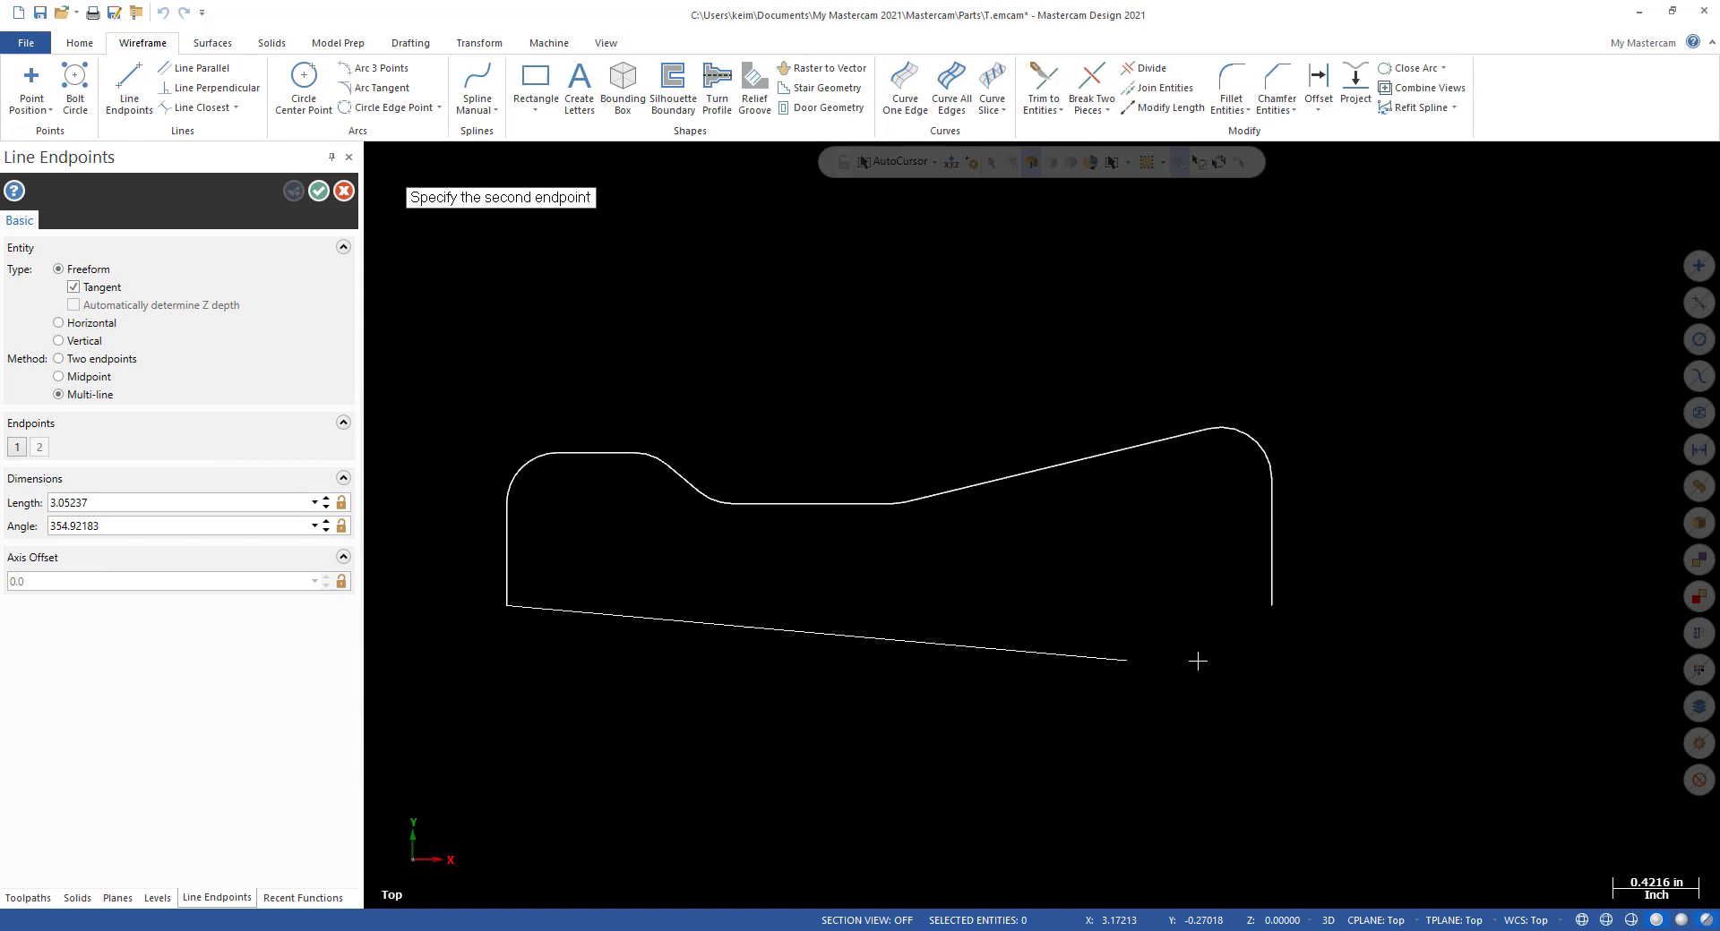
left_click(1271, 605)
key("Escape")
key("Escape")
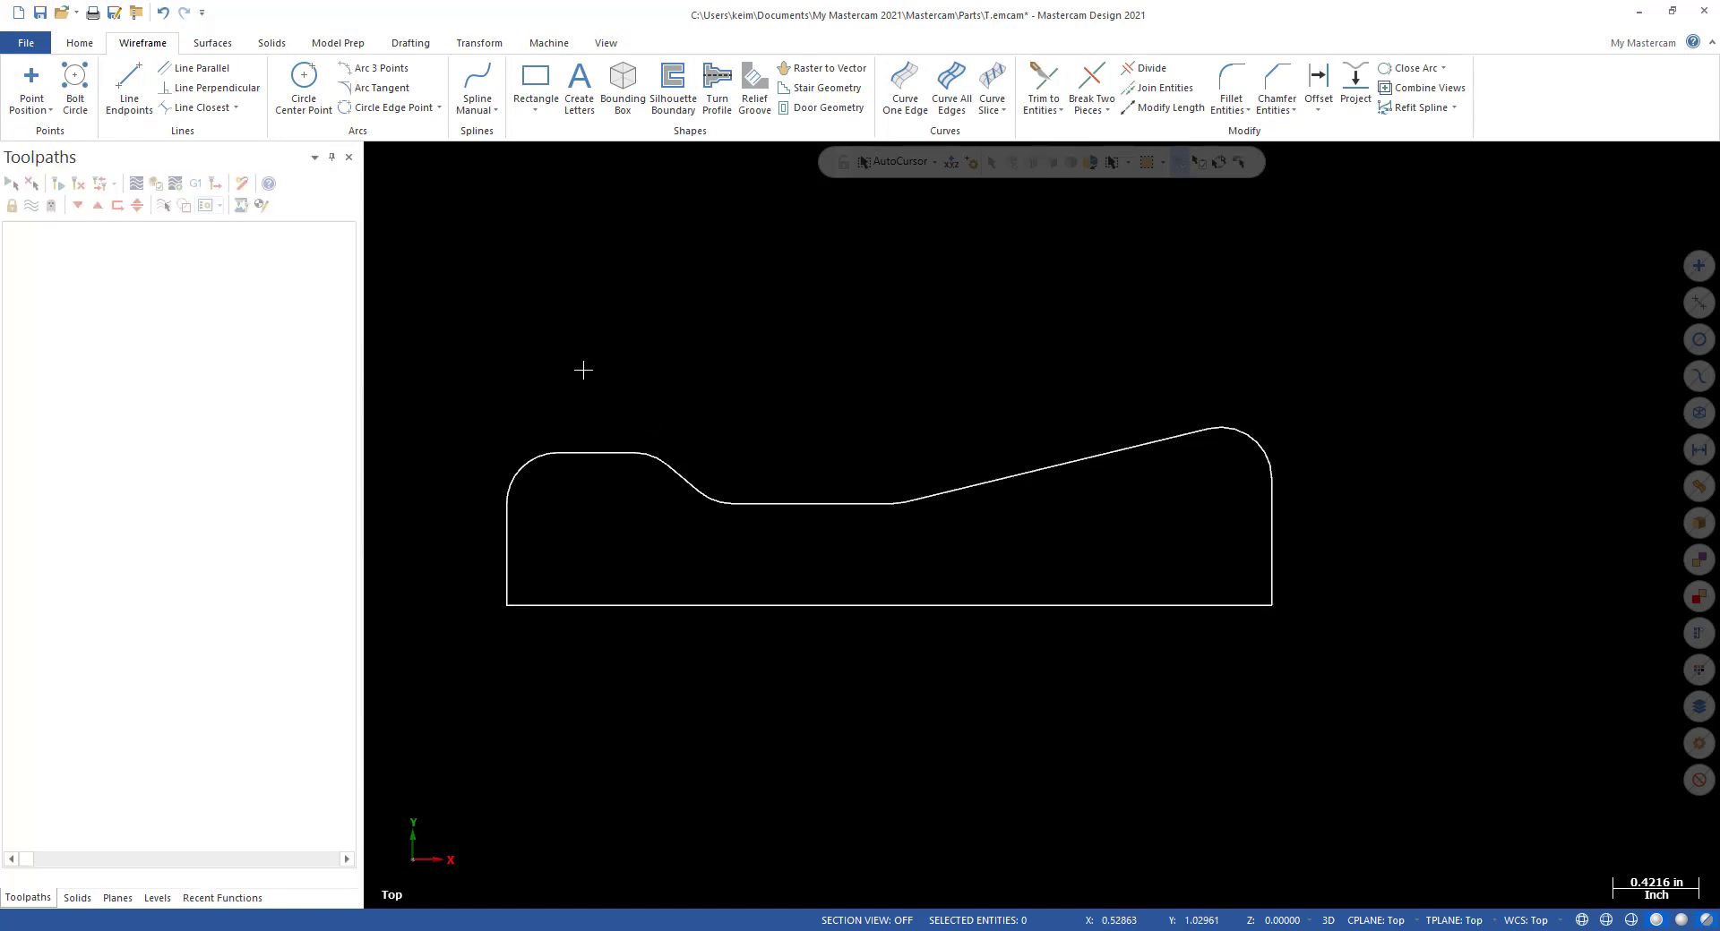
Start a surface revolve of the closed profile chain, using the long bottom horizontal line as the axis of rotation.
left_click(212, 43)
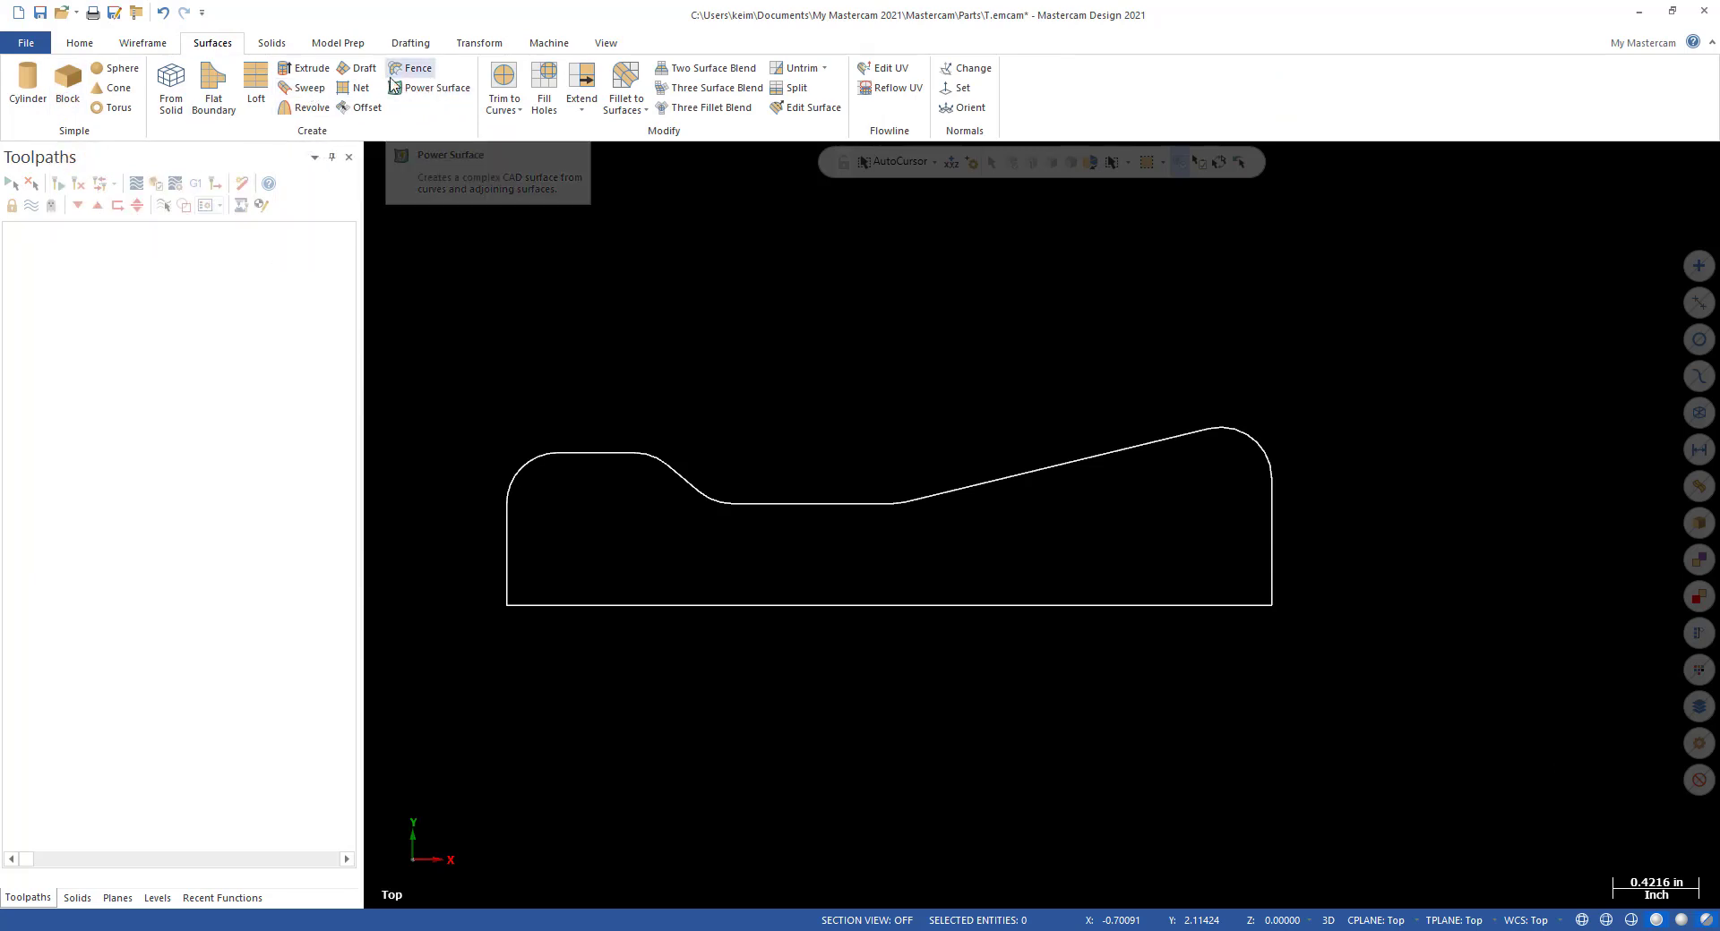
left_click(307, 107)
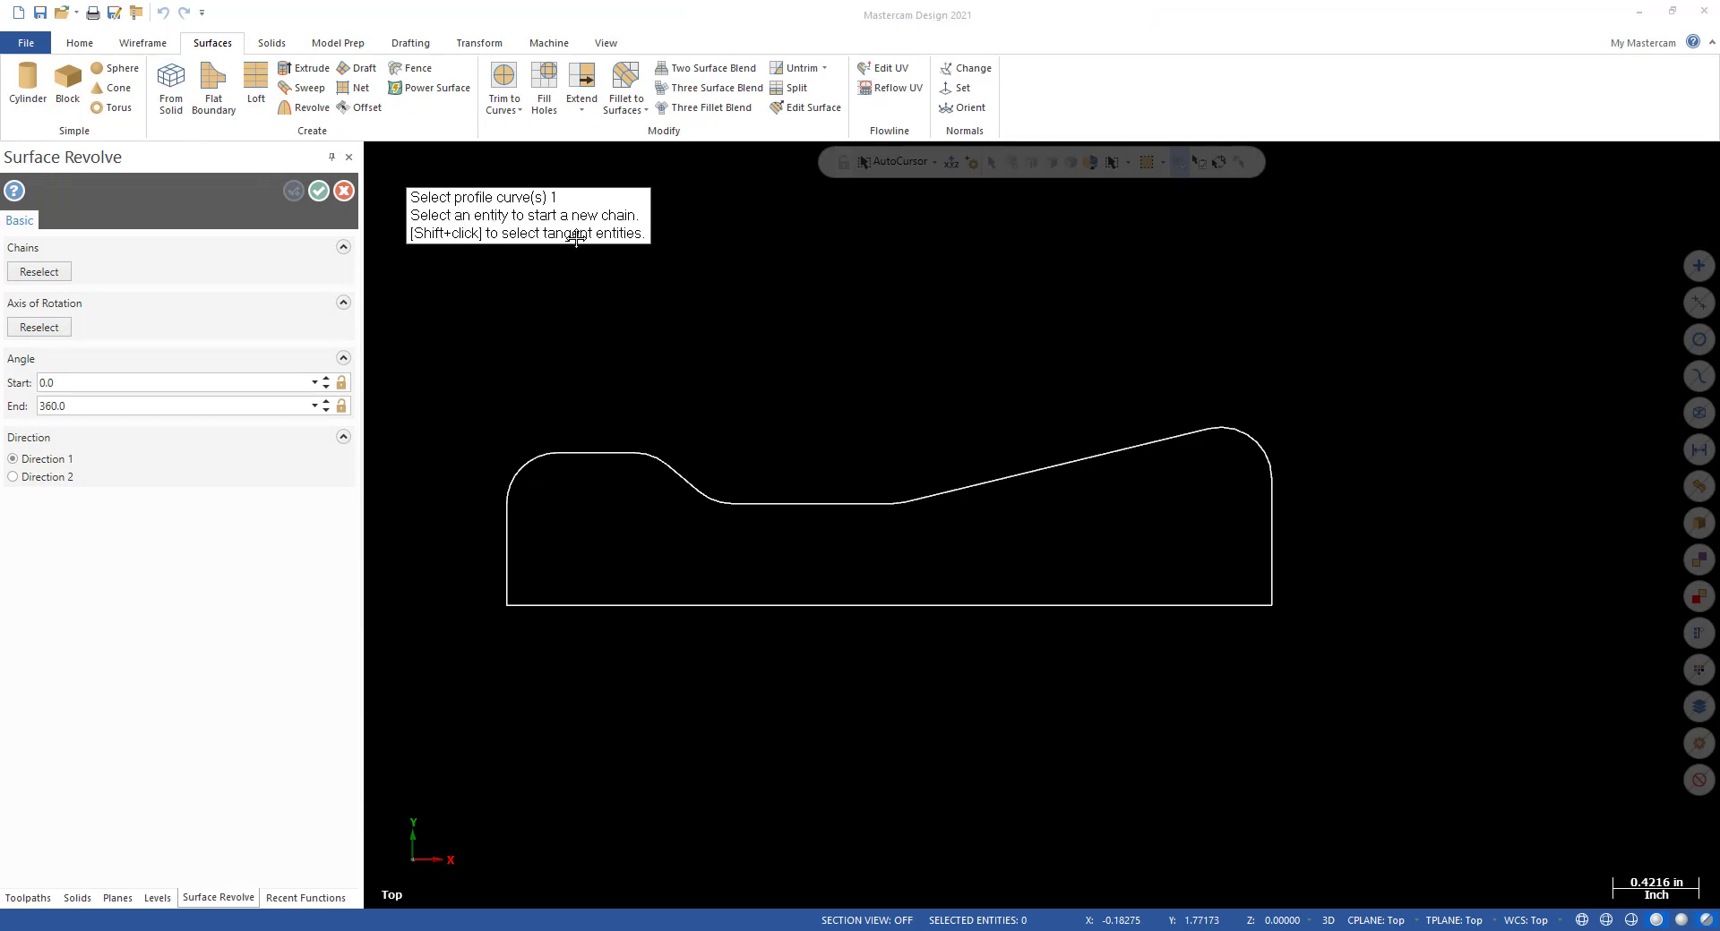
left_click(519, 539)
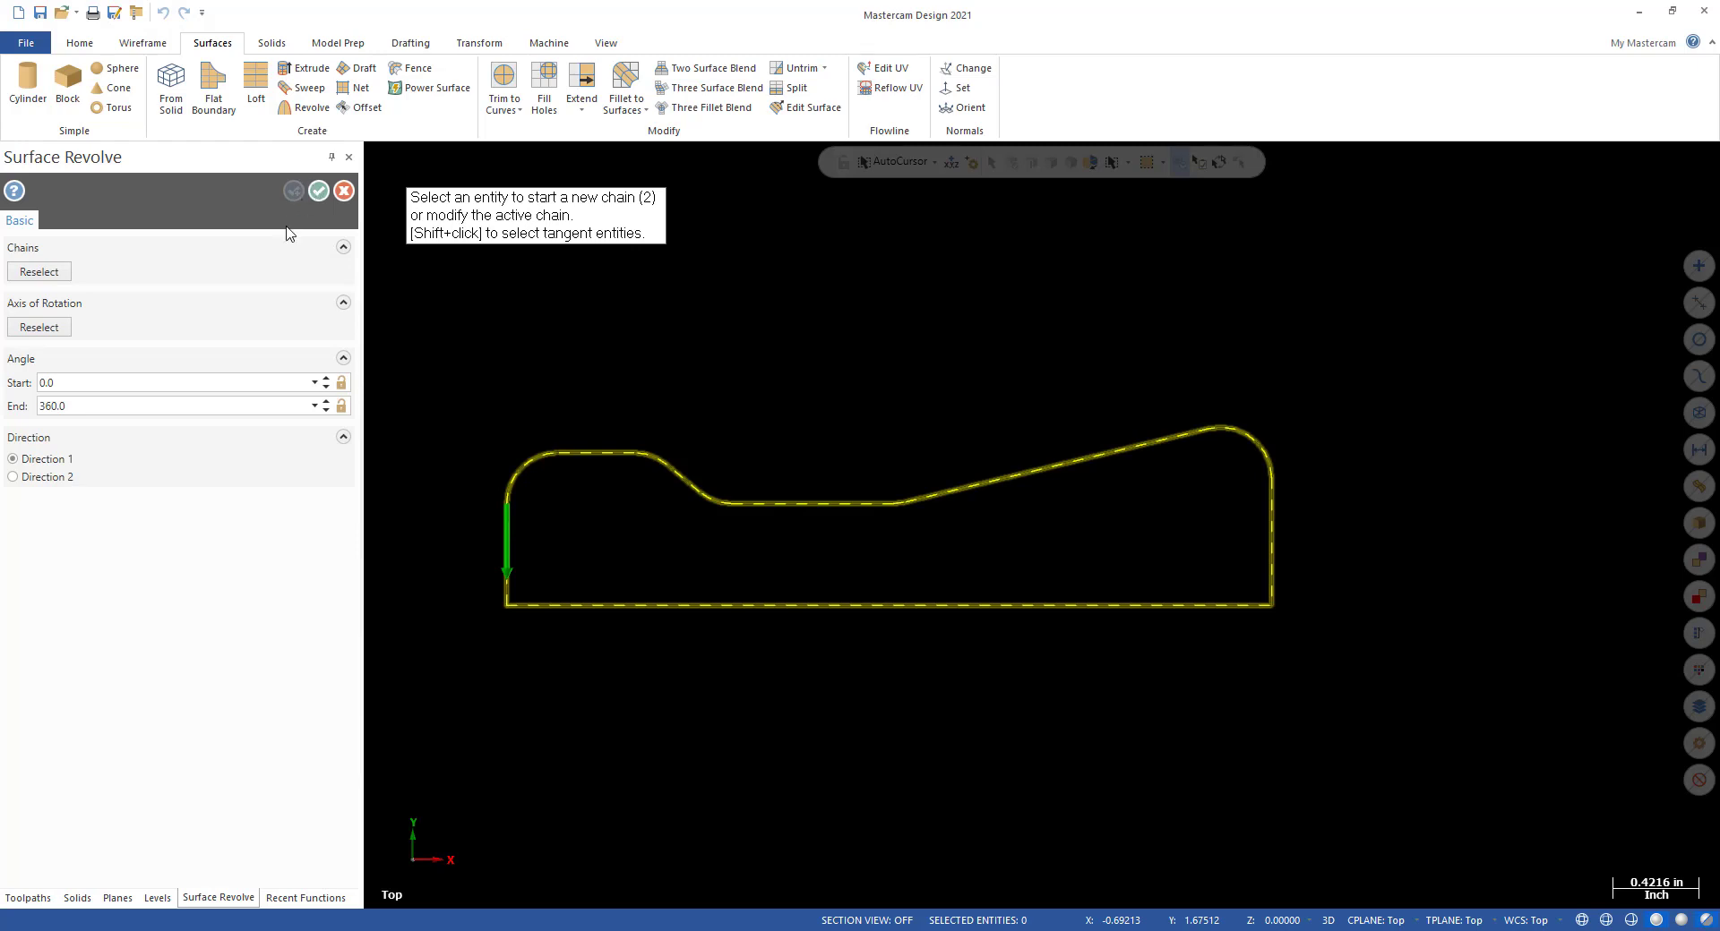
key("Return")
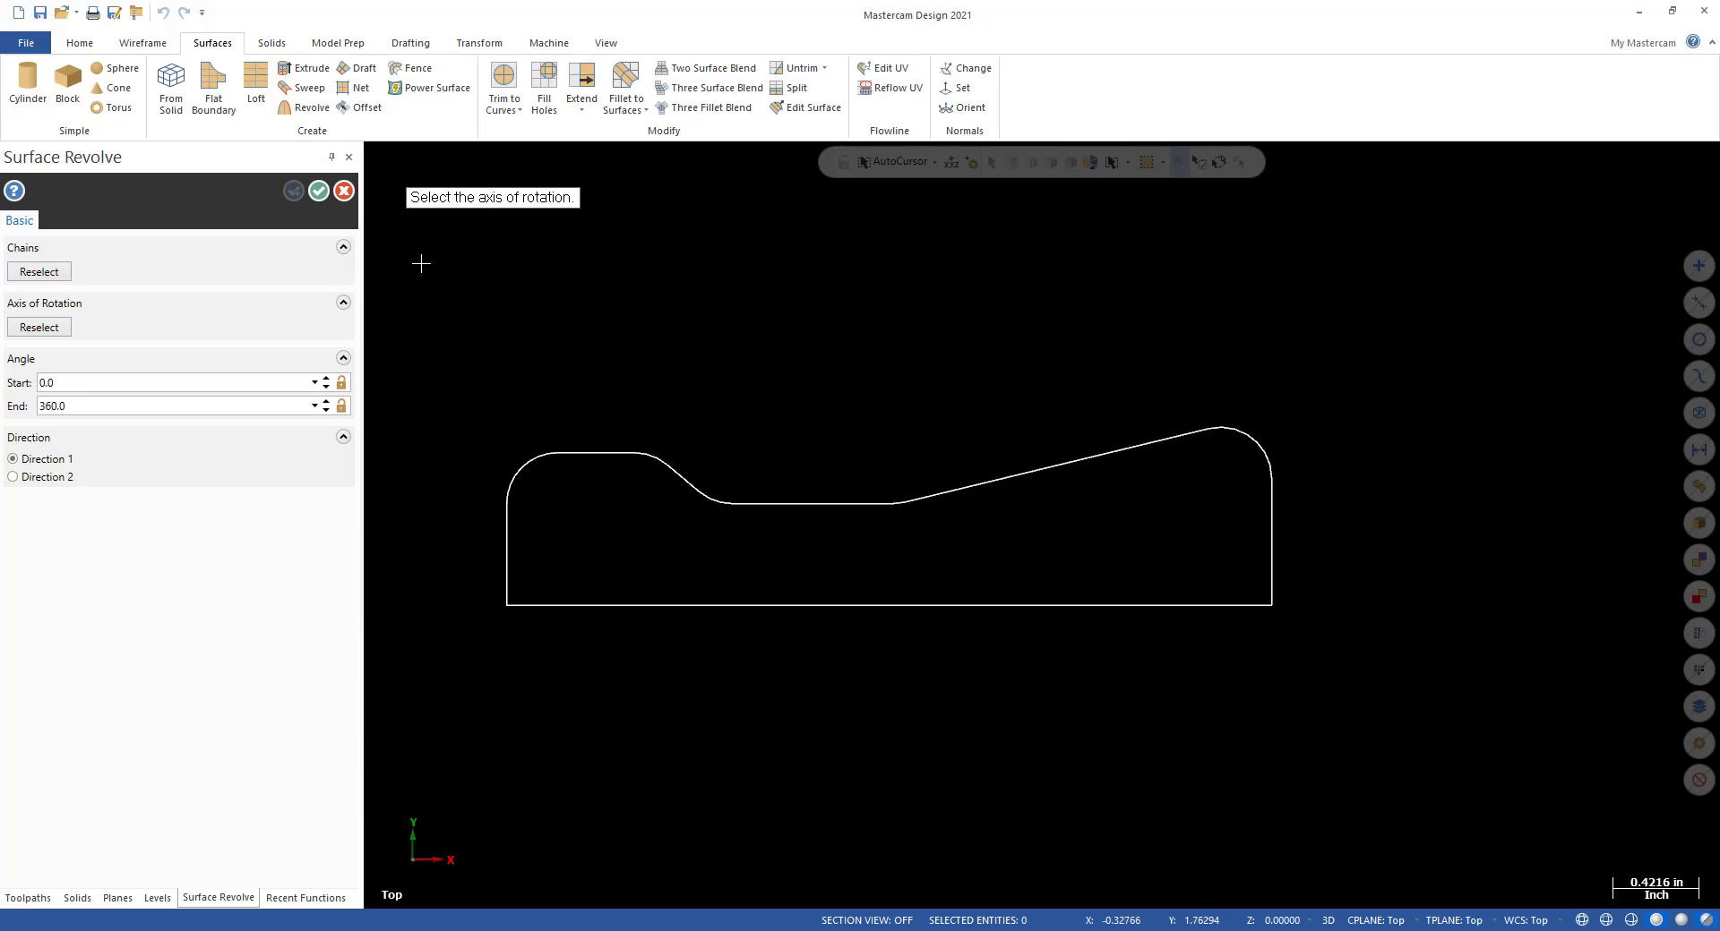
left_click(616, 606)
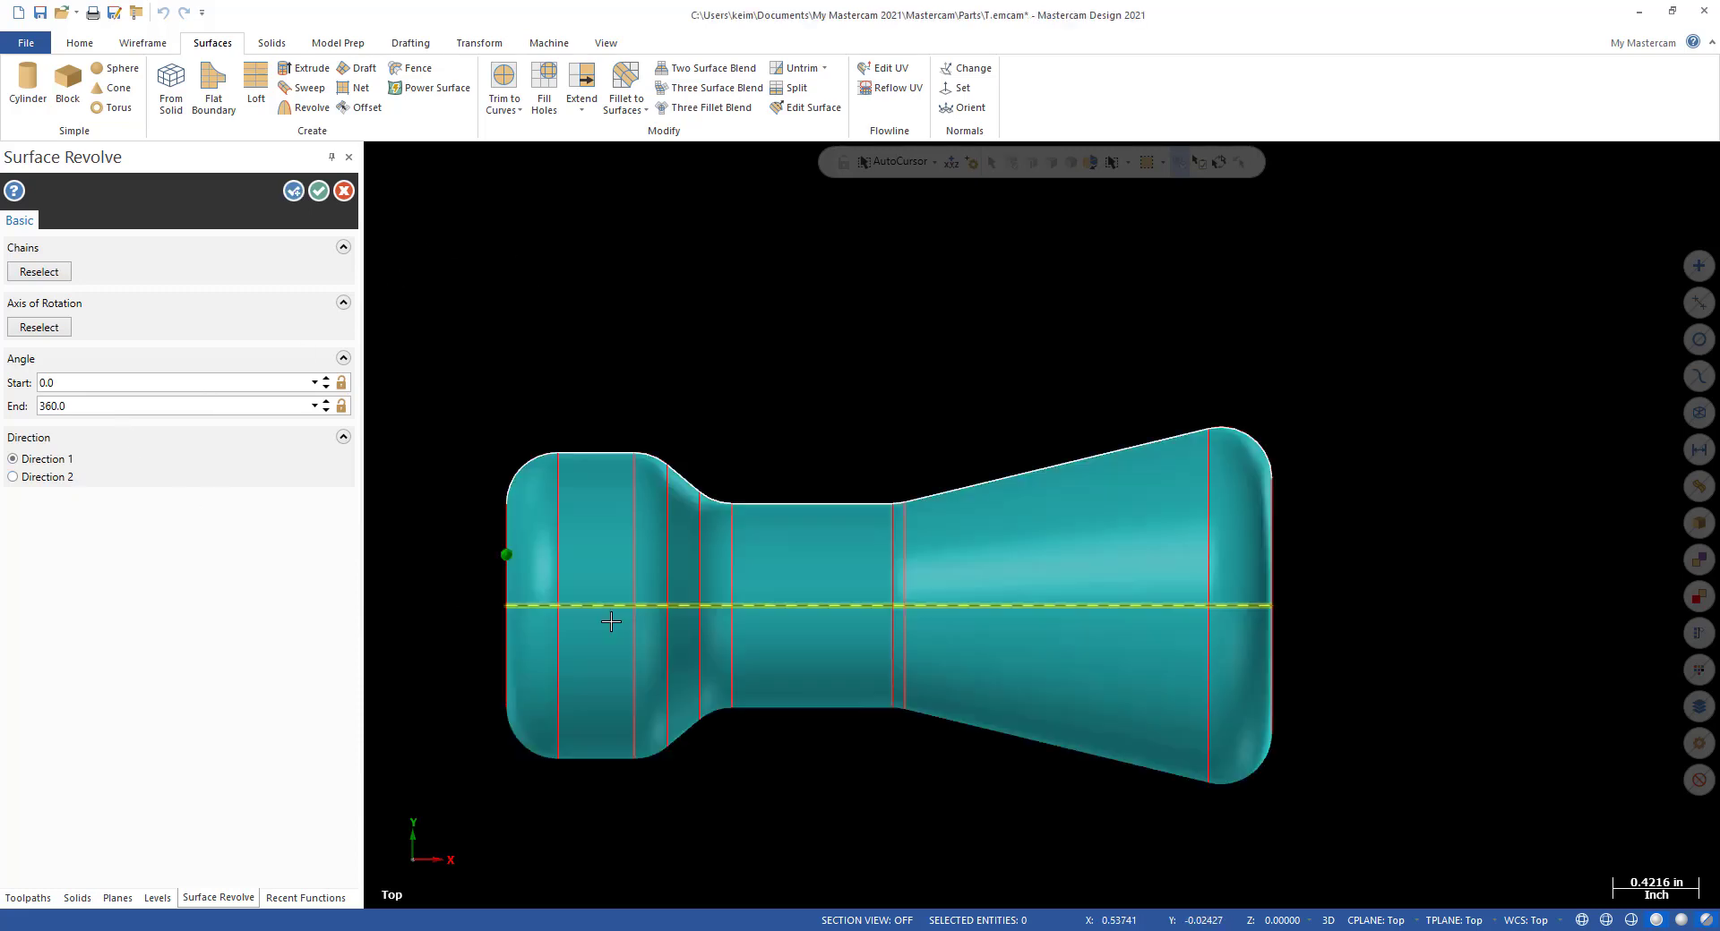
mouse_move(852, 626)
middle_mouse_down()
mouse_move(1270, 603)
mouse_move(1161, 615)
mouse_move(780, 526)
mouse_move(898, 469)
mouse_move(1072, 463)
mouse_move(1200, 488)
mouse_move(1050, 506)
mouse_move(1190, 699)
mouse_move(1177, 627)
mouse_move(941, 511)
mouse_move(1093, 457)
mouse_move(1012, 458)
middle_mouse_up()
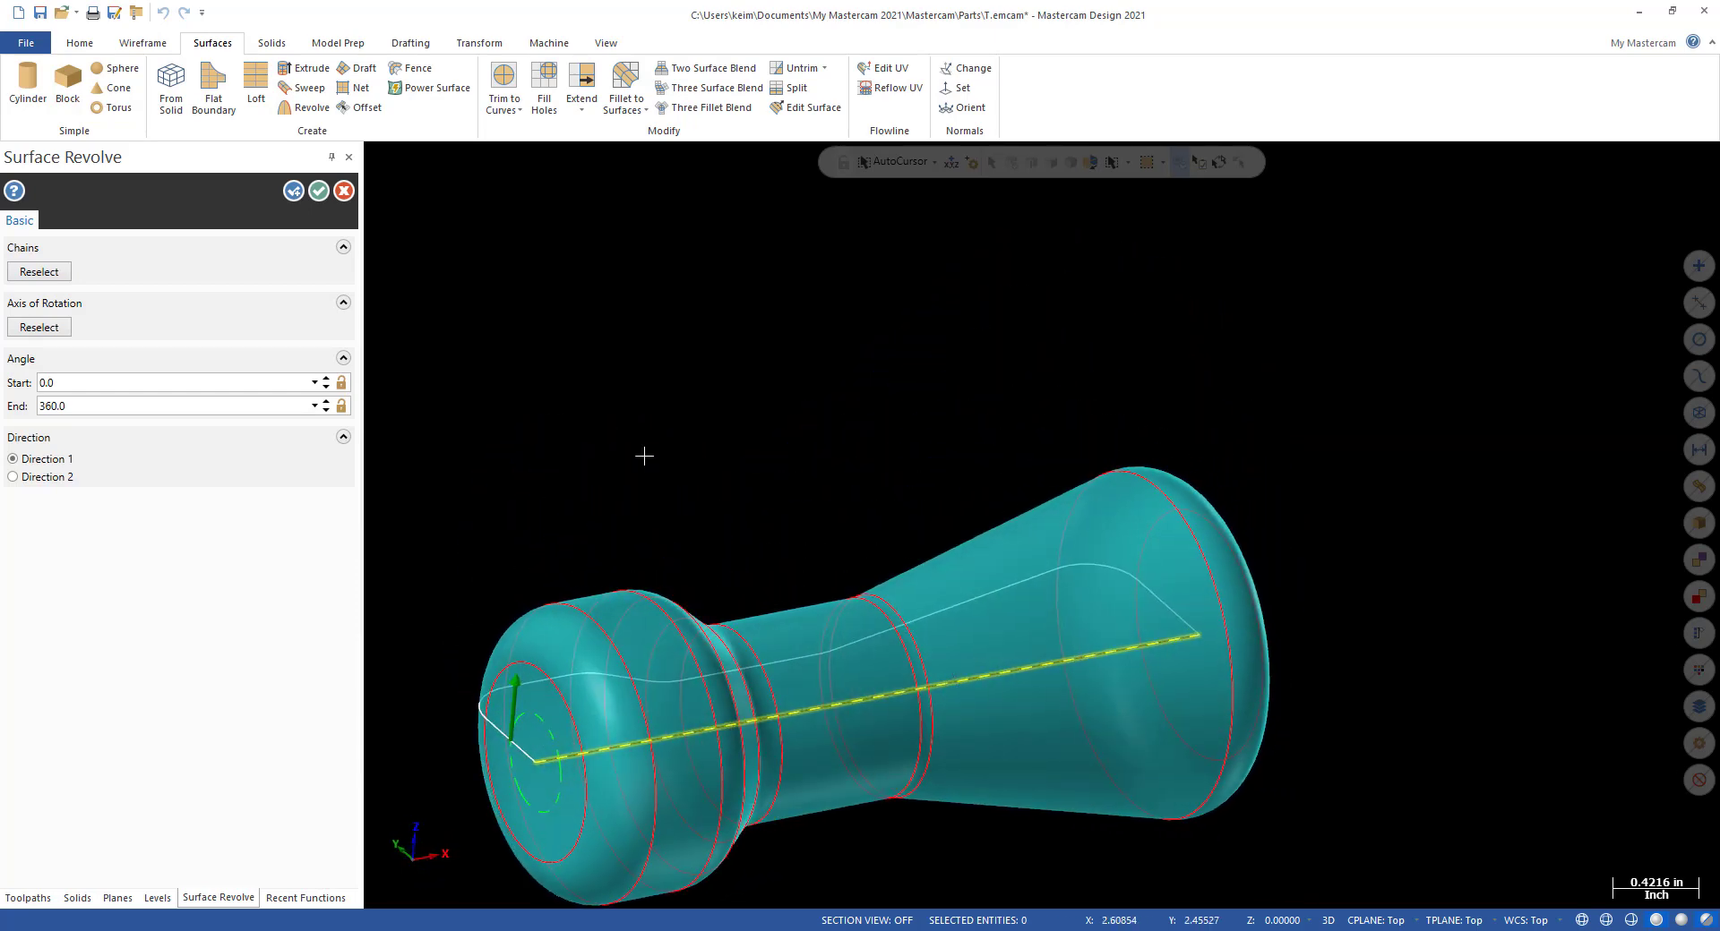
Try an end angle of 180 degrees for the revolved surface.
double_click(81, 406)
type("180")
key("Tab")
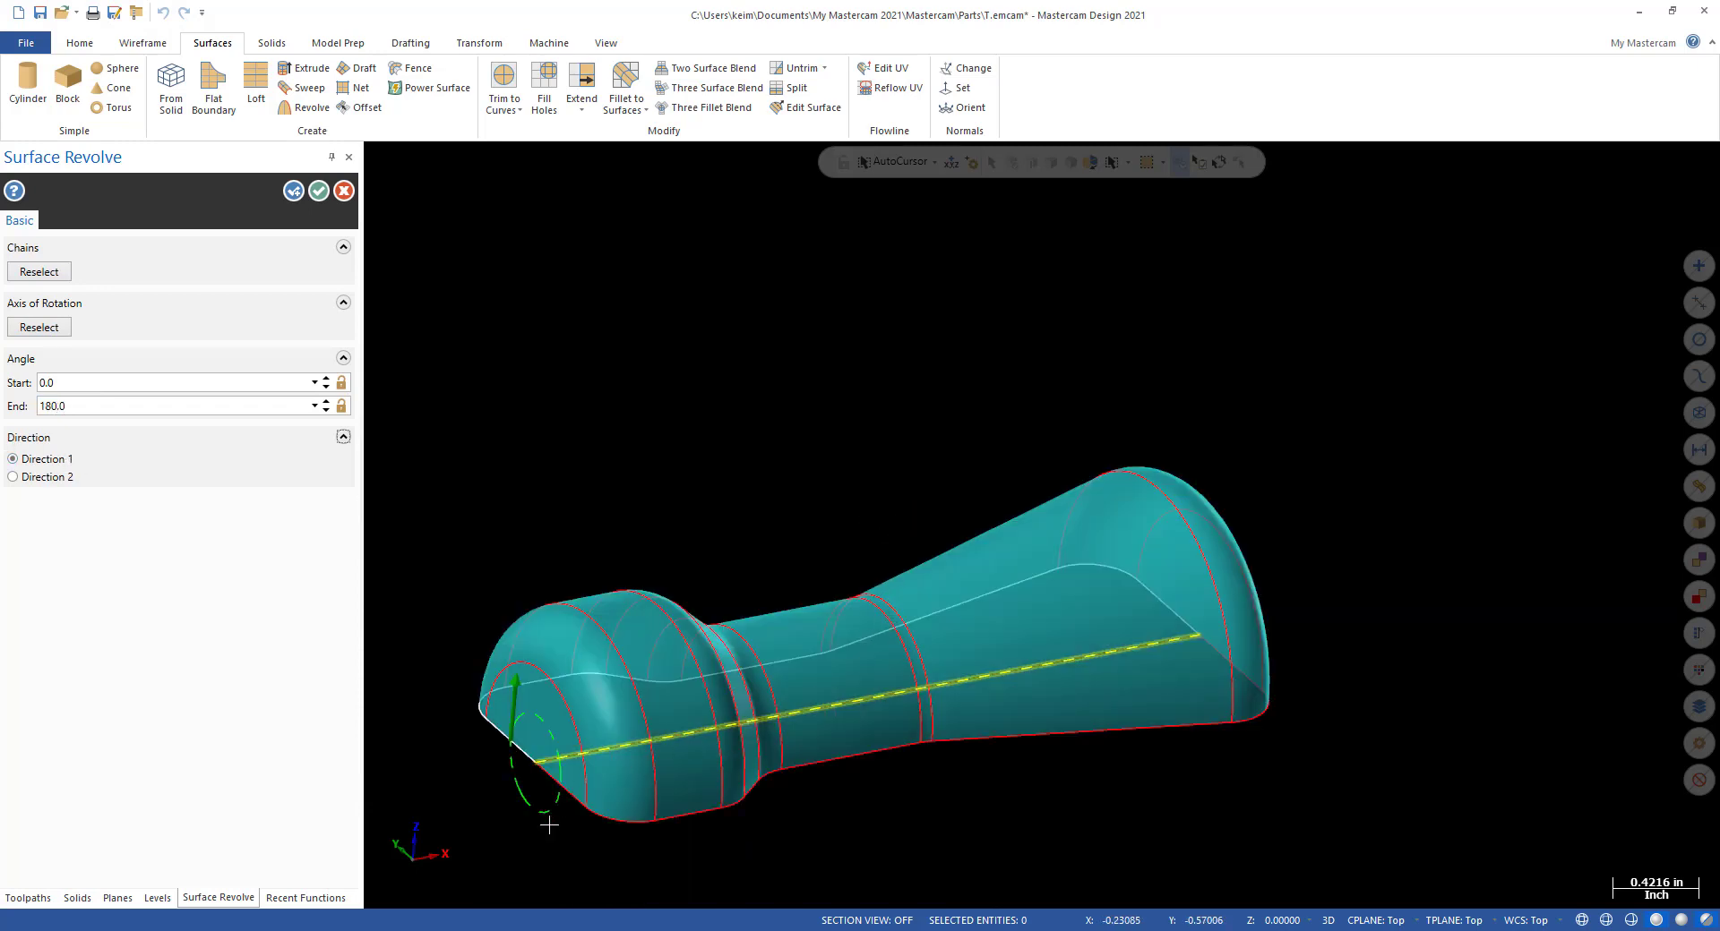
Set the revolve's start angle to 180 and end angle to 0, and create the half-round surface.
left_click(96, 391)
type("180")
left_click(57, 405)
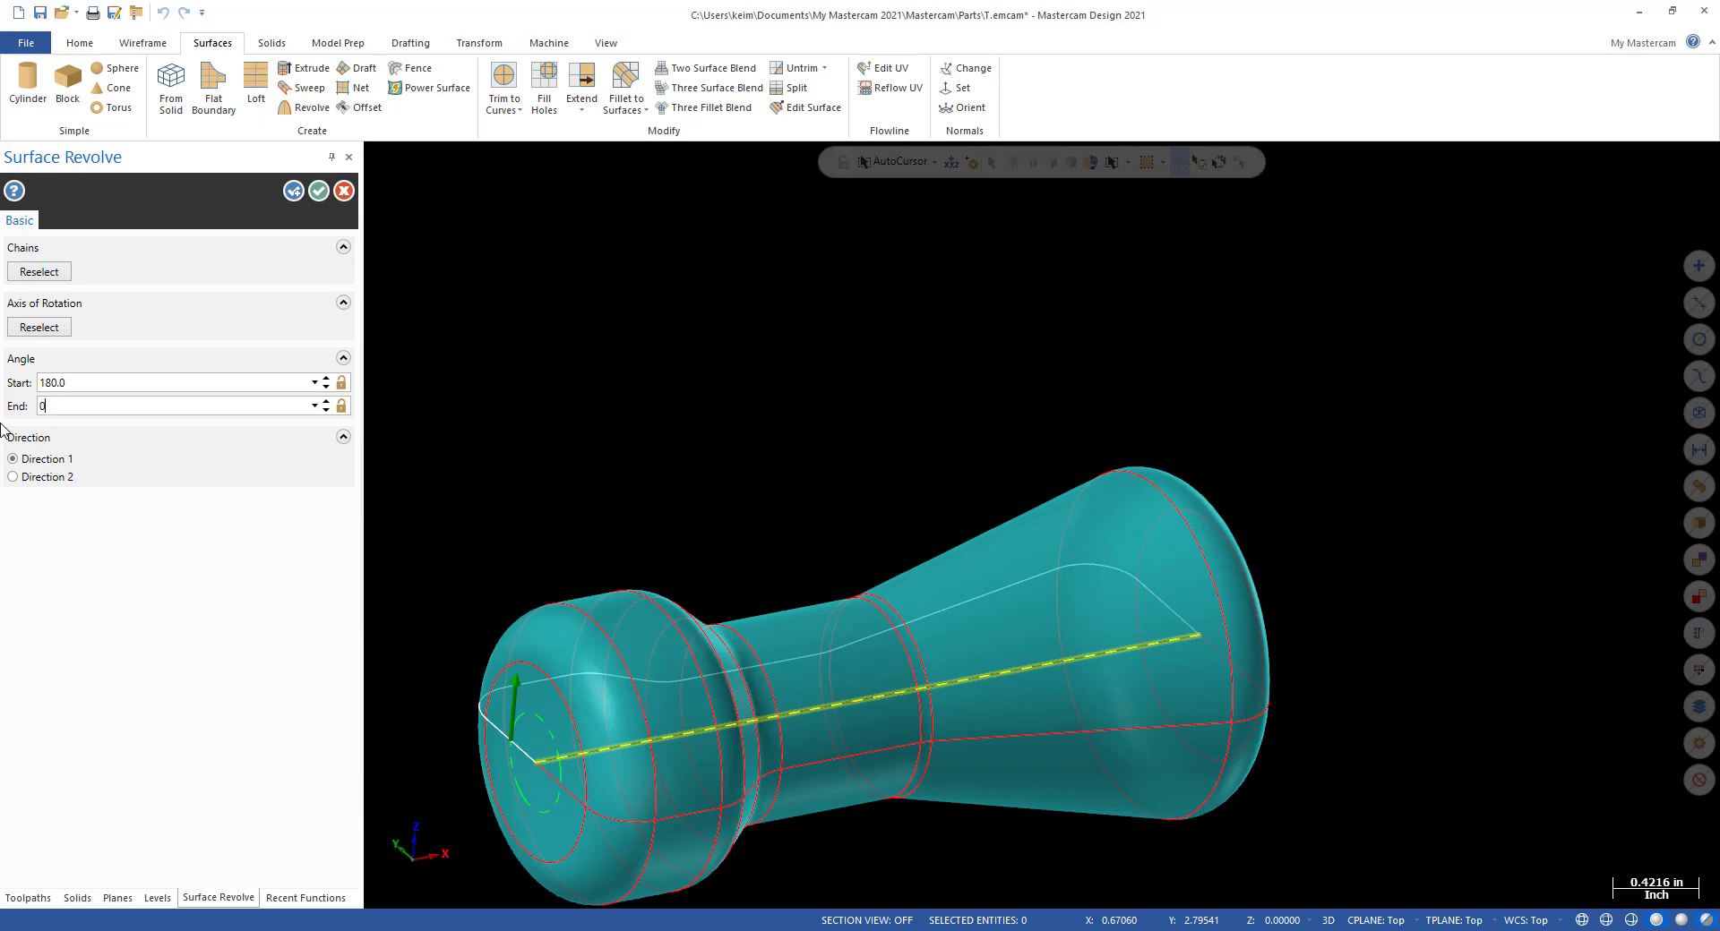
type("0")
key("Tab")
middle_click_drag(1247, 559, 1025, 556)
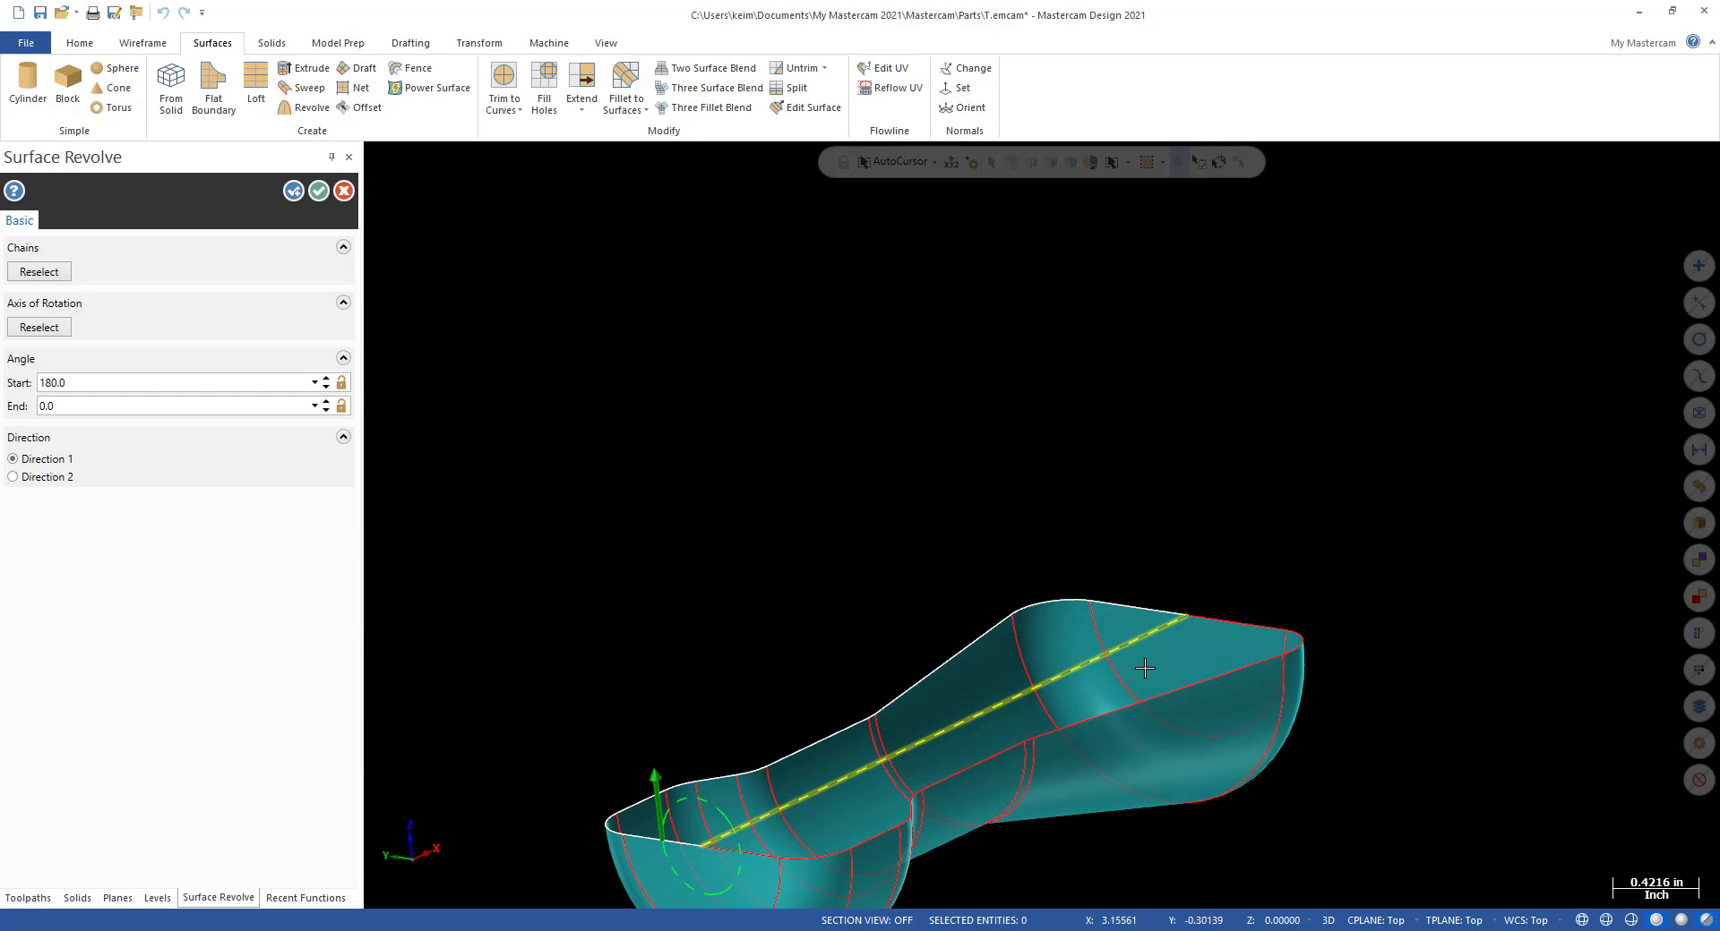
middle_click_drag(1195, 599, 1067, 653)
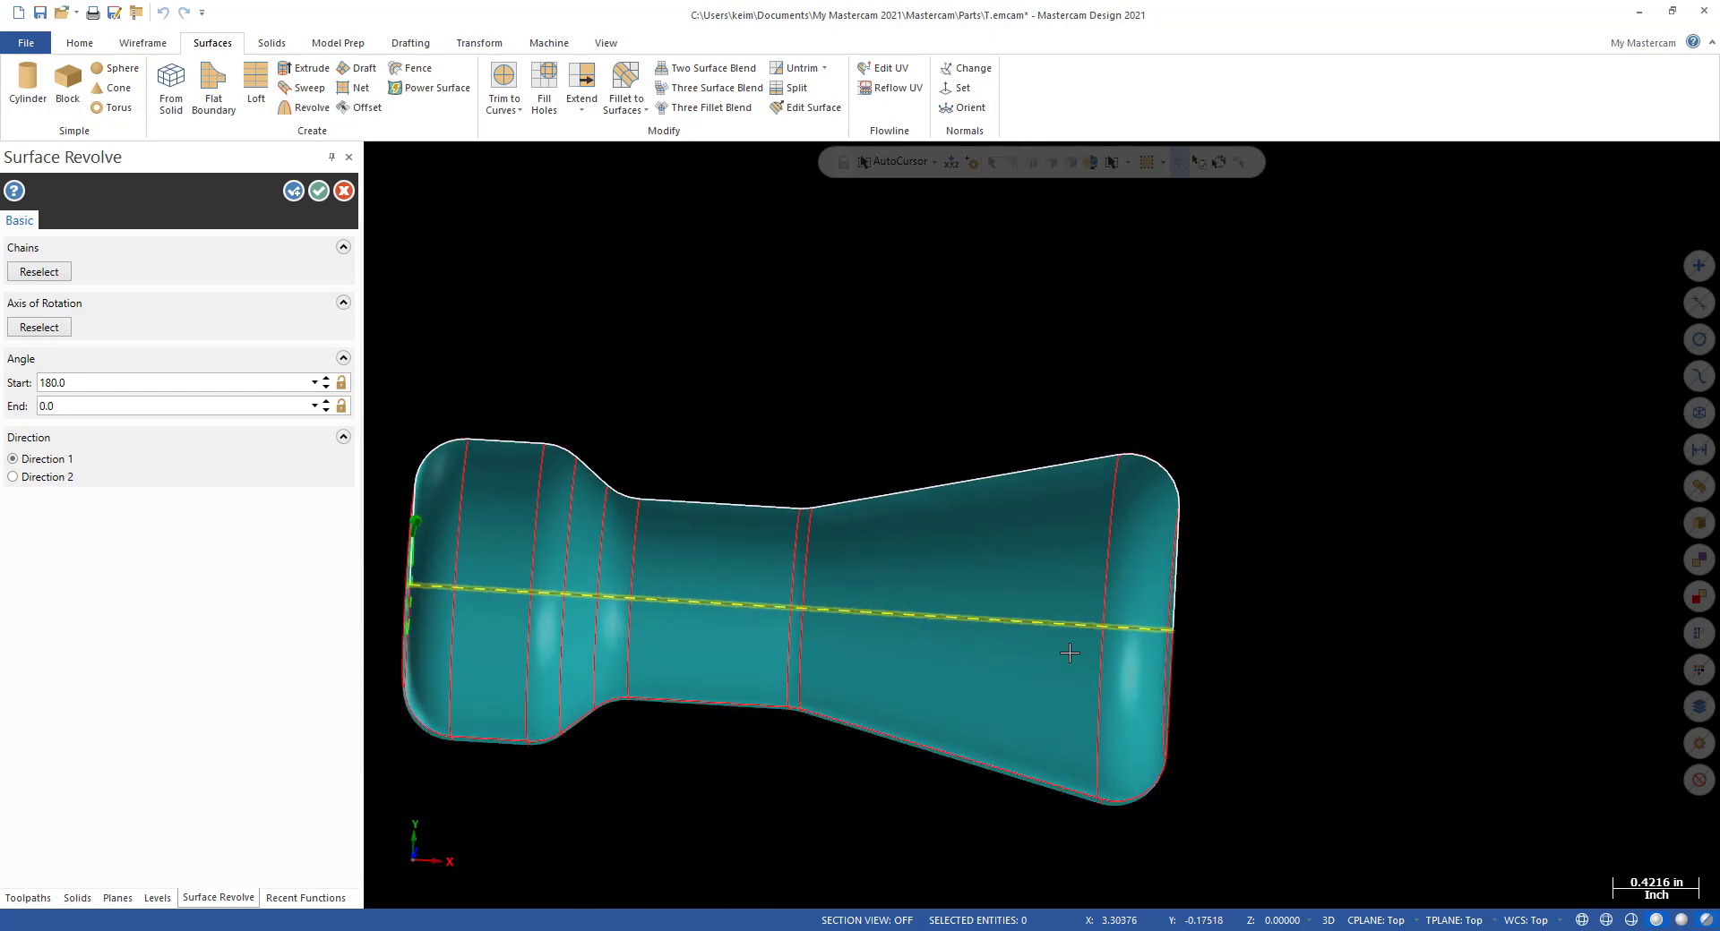
left_click(318, 192)
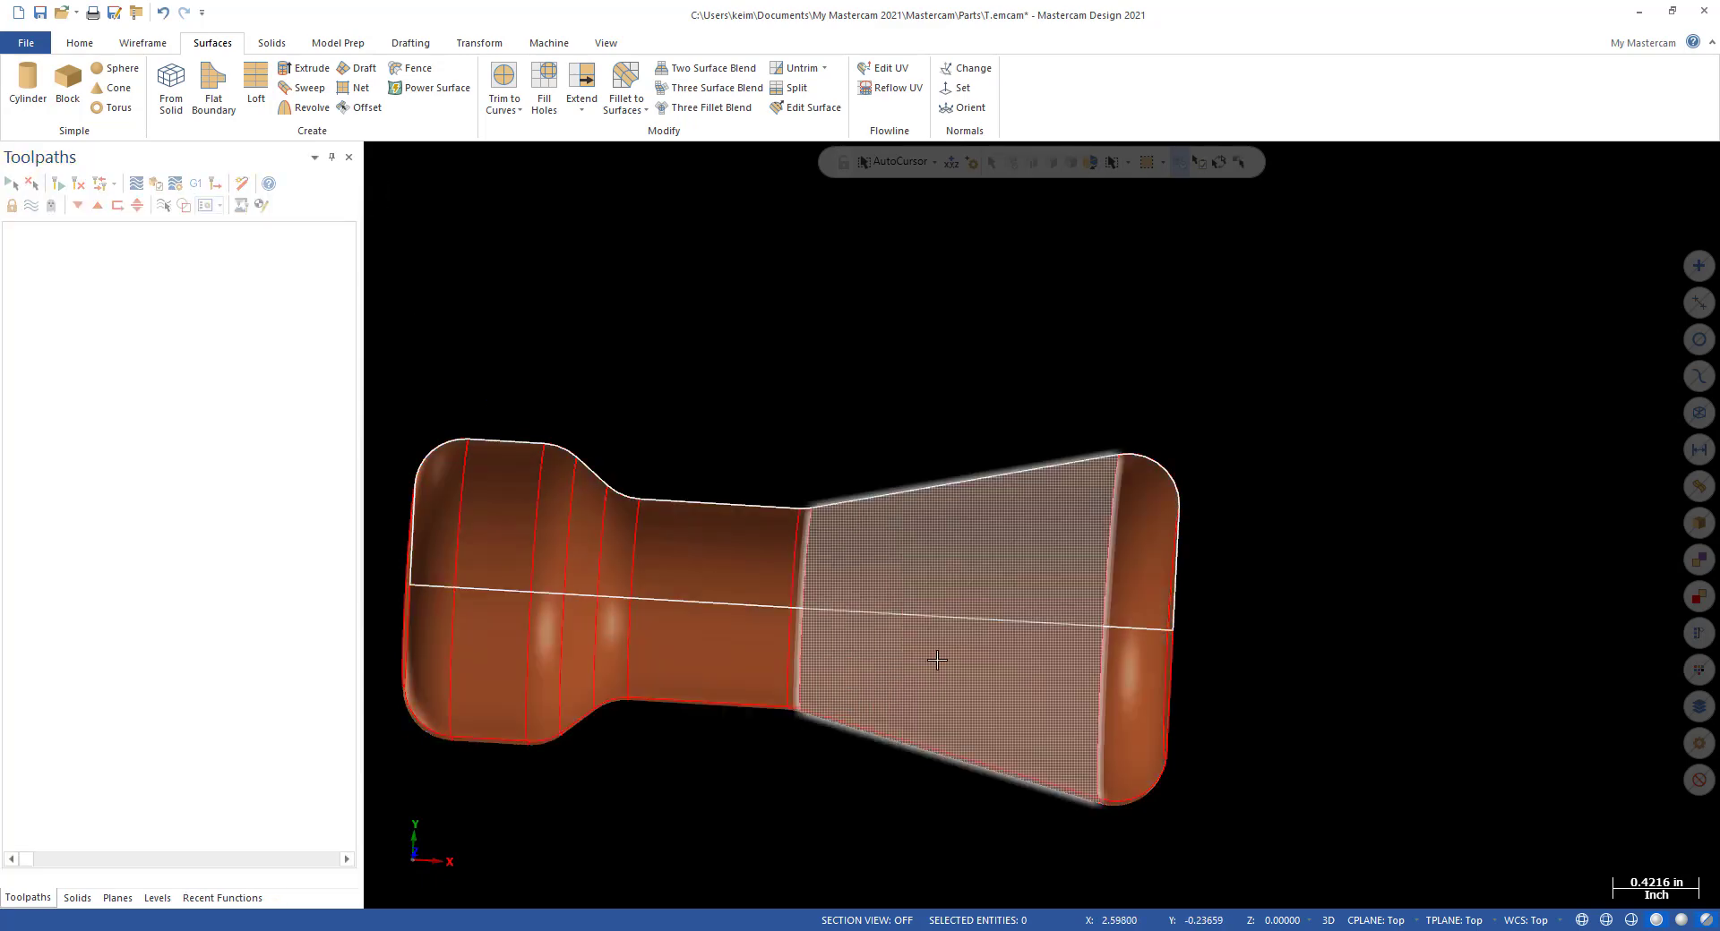
left_click(969, 621)
left_click(1200, 676)
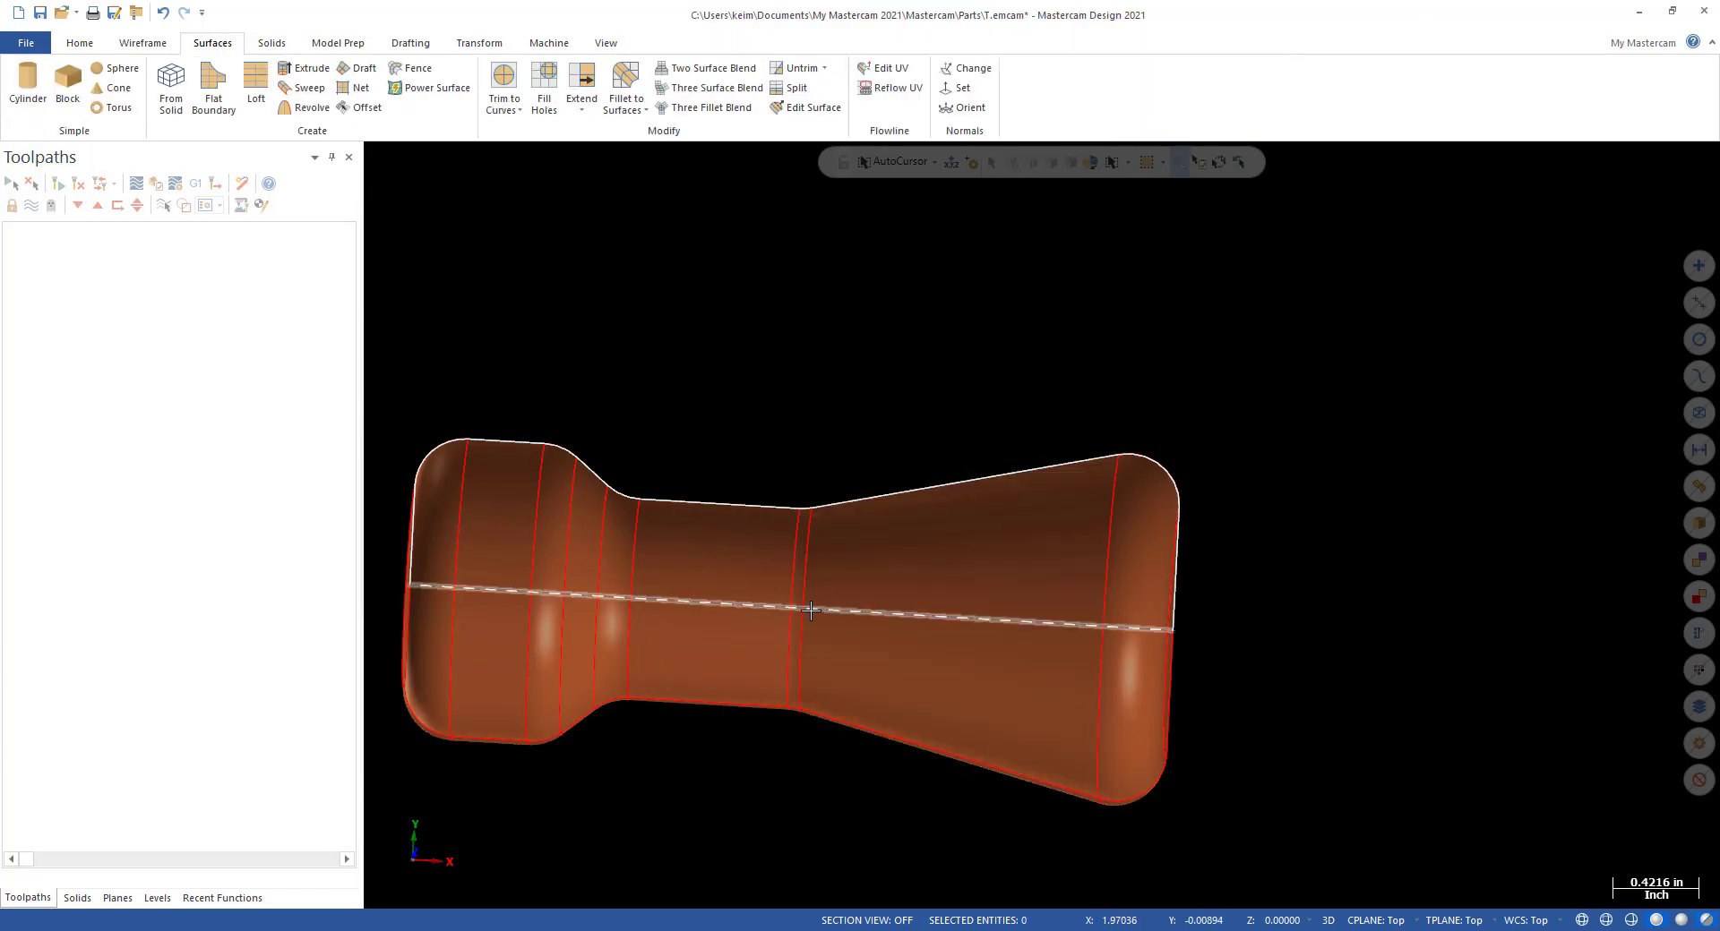
Select all the profile wireframe entities and create a new level 2 named "profile".
middle_click_drag(1036, 588, 1252, 660)
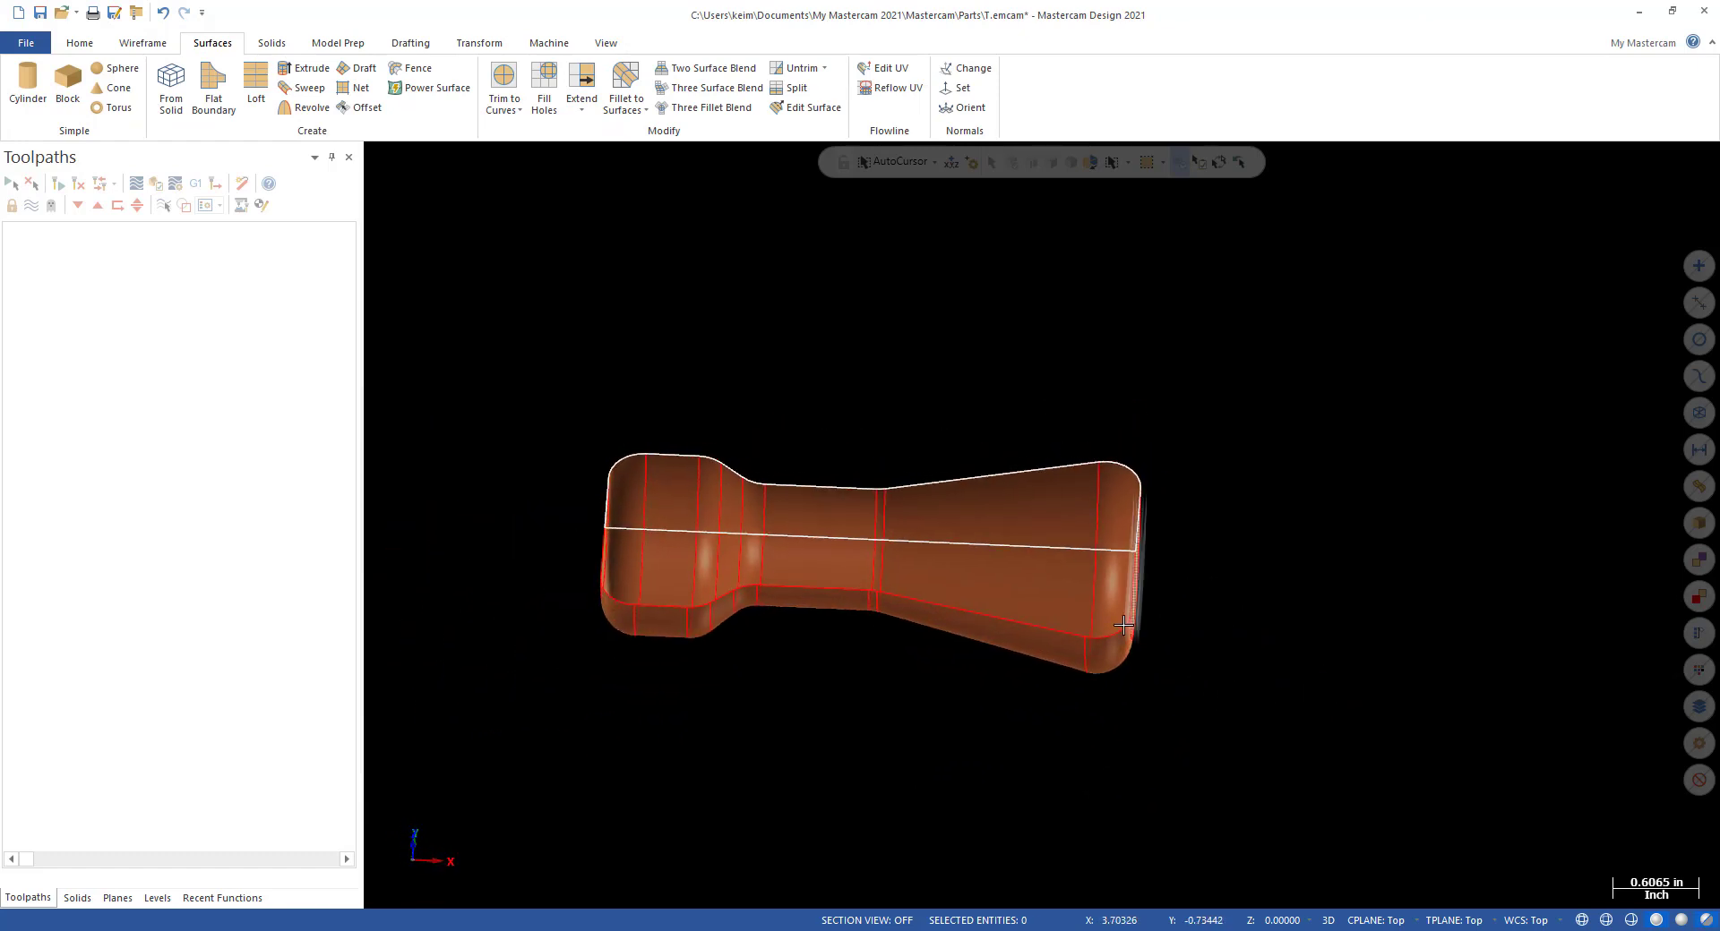
left_click_drag(518, 350, 1189, 556)
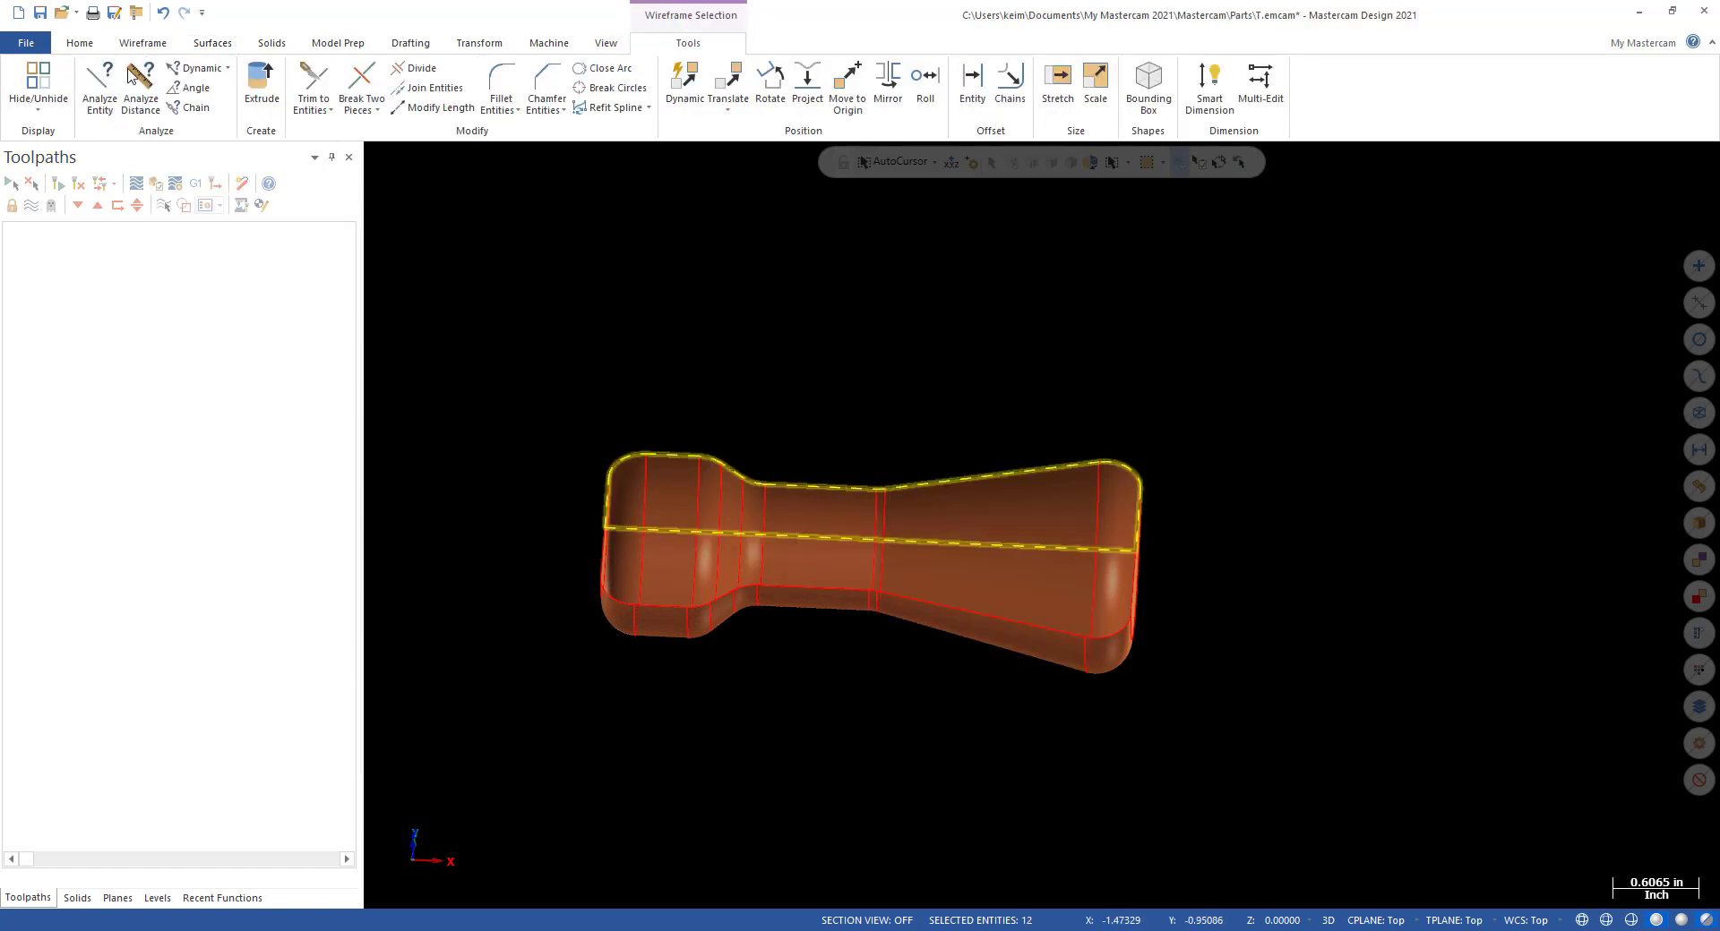
left_click(158, 898)
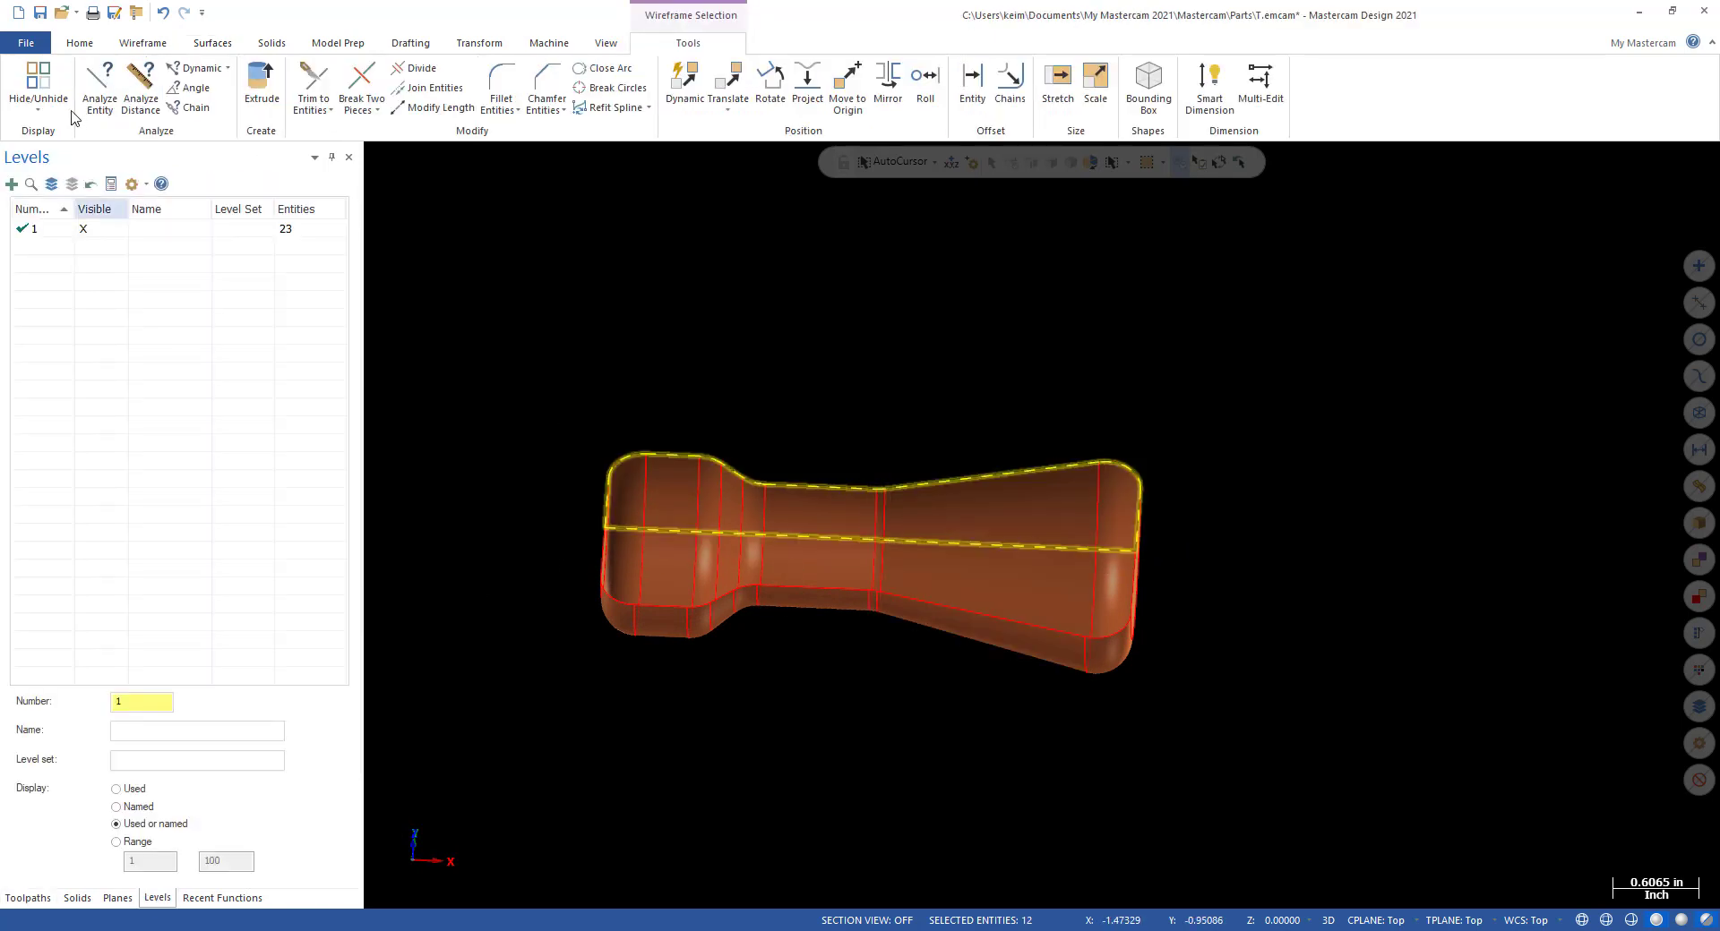
left_click(12, 183)
double_click(169, 247)
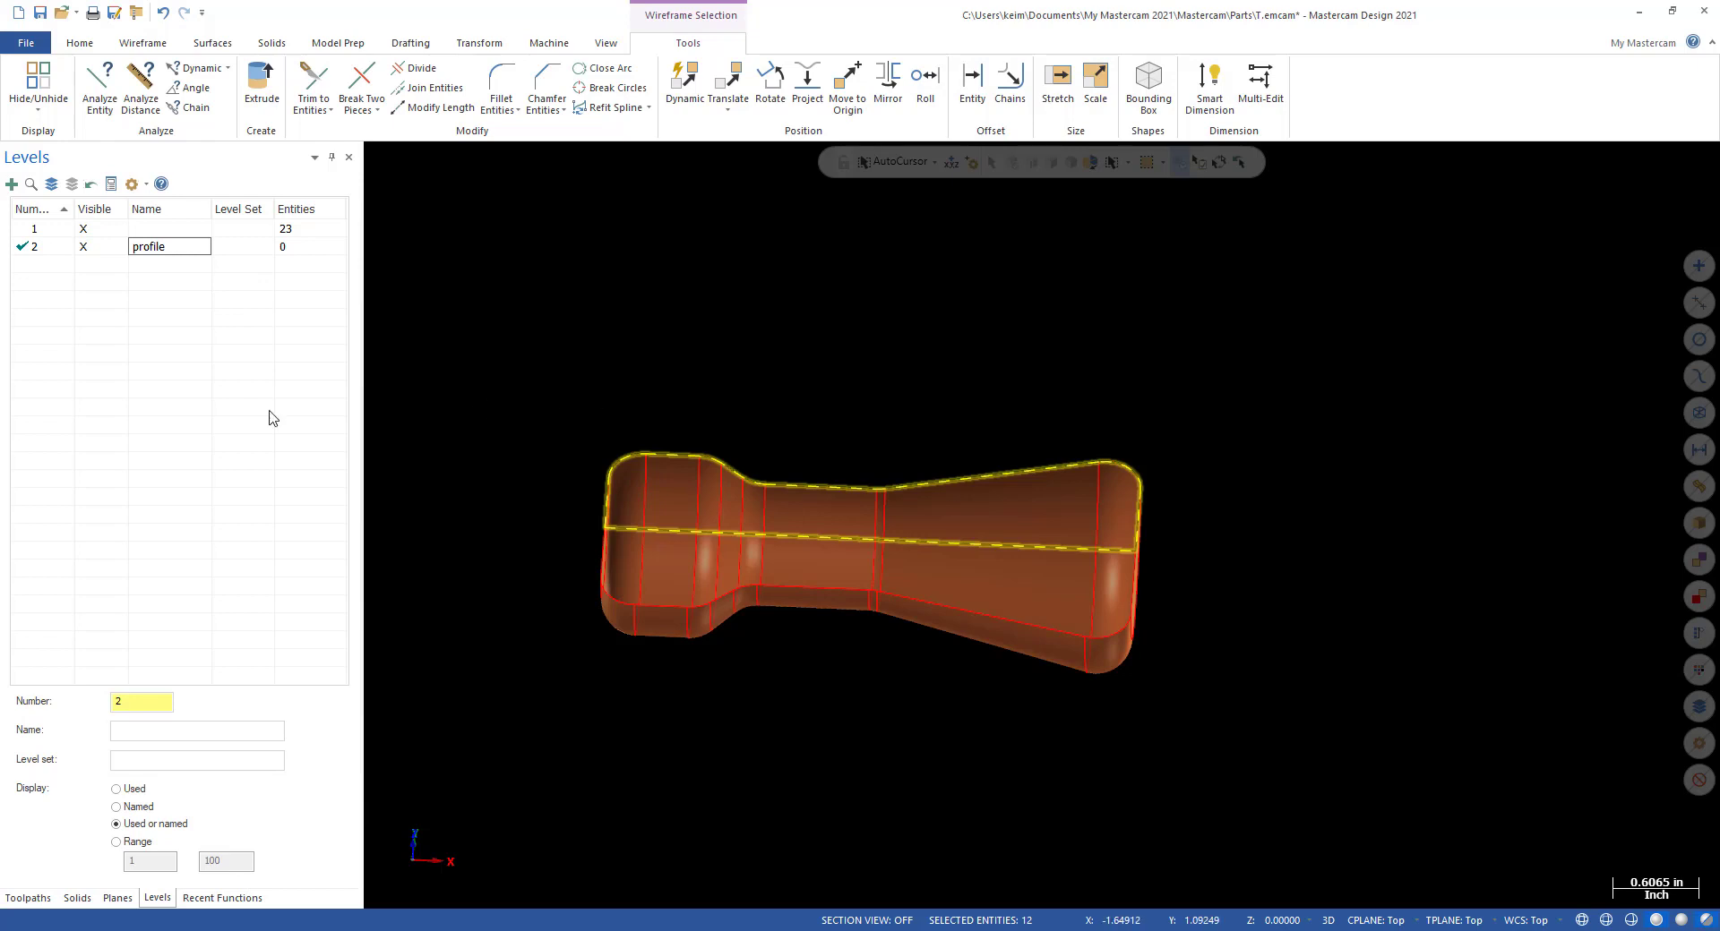
key("Return")
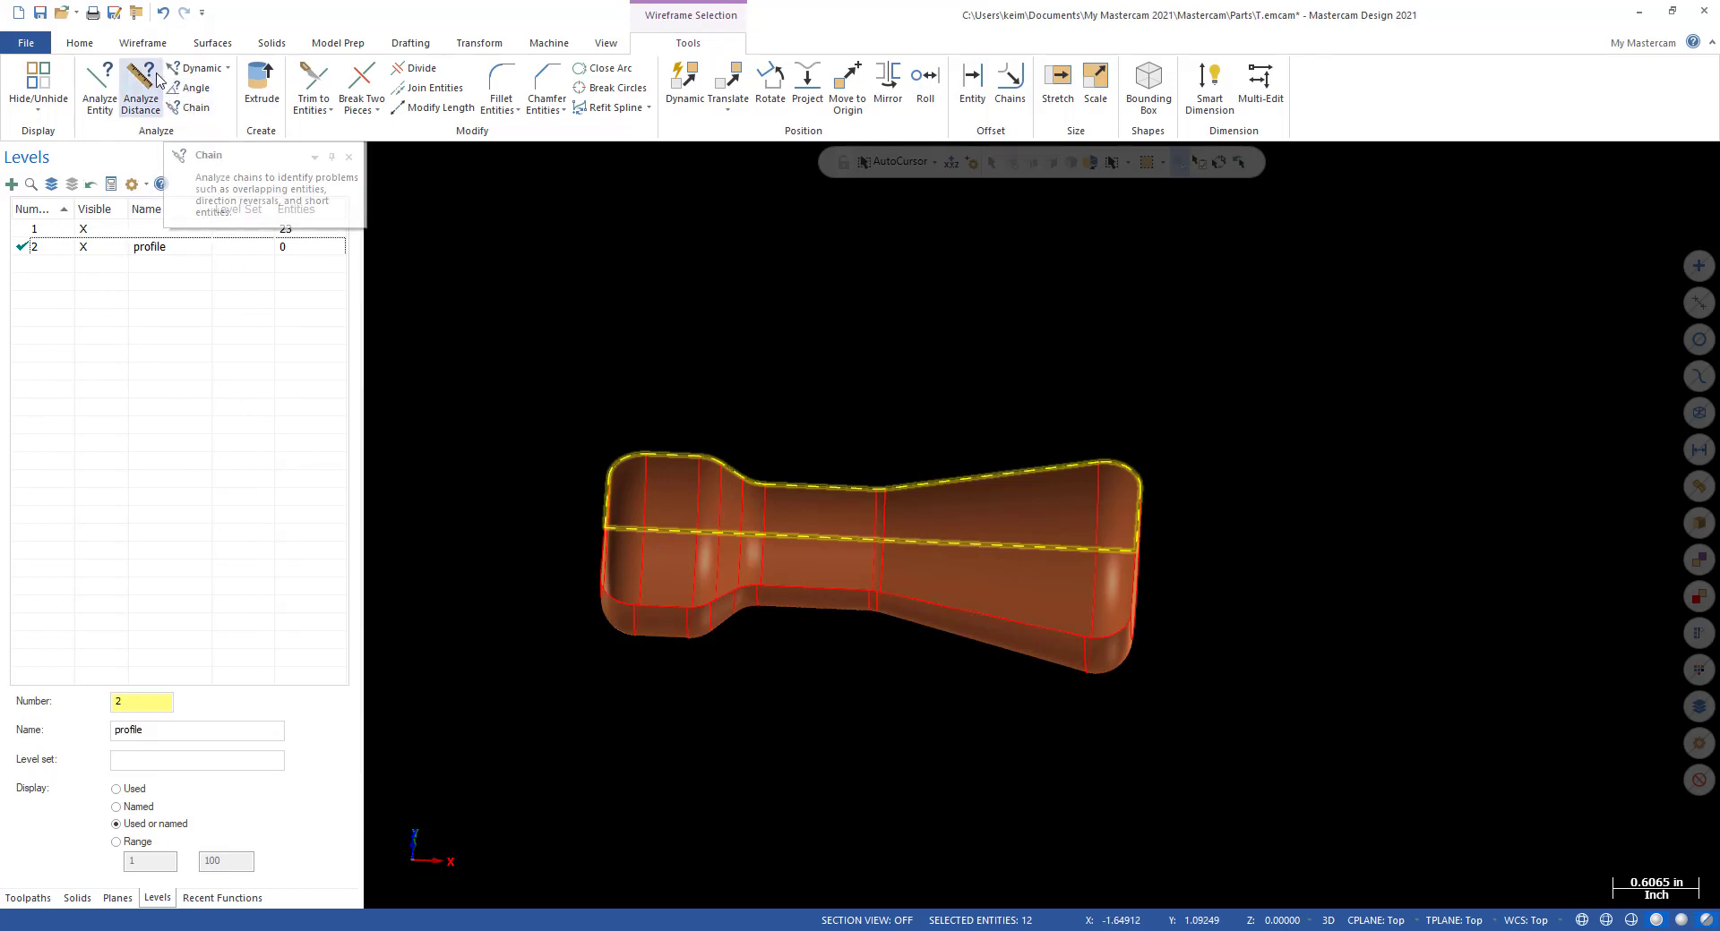
Move the selected wireframe entities to level 2, with the use of the active level turned off.
left_click(140, 47)
left_click(94, 47)
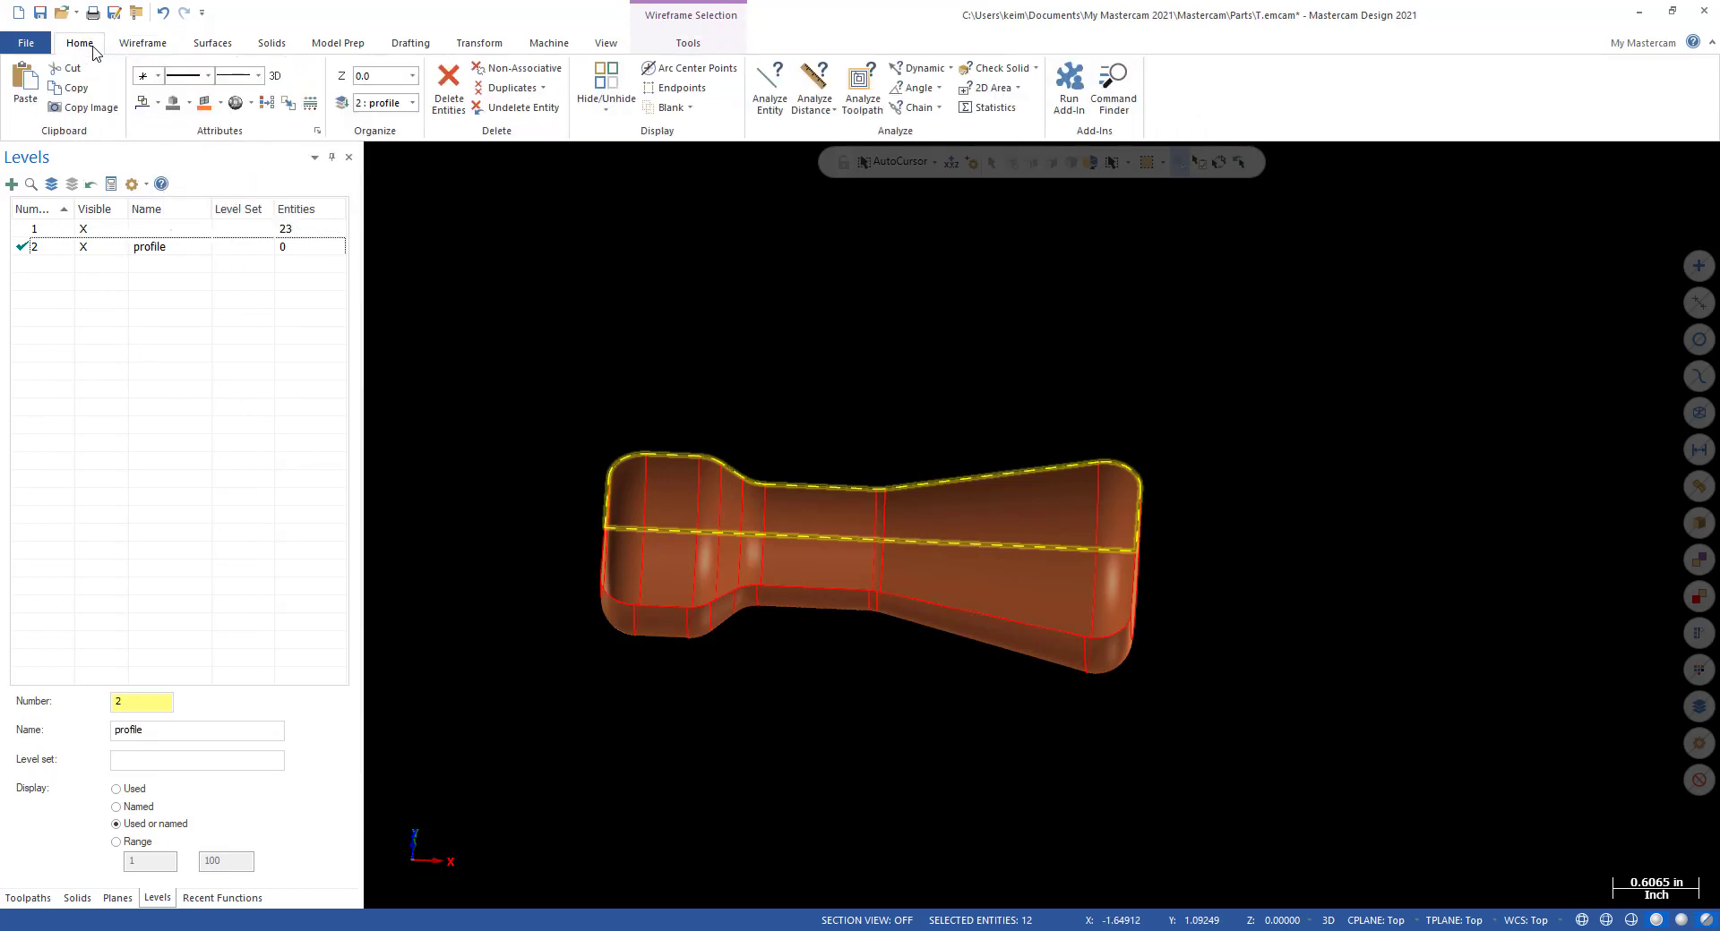
left_click(341, 102)
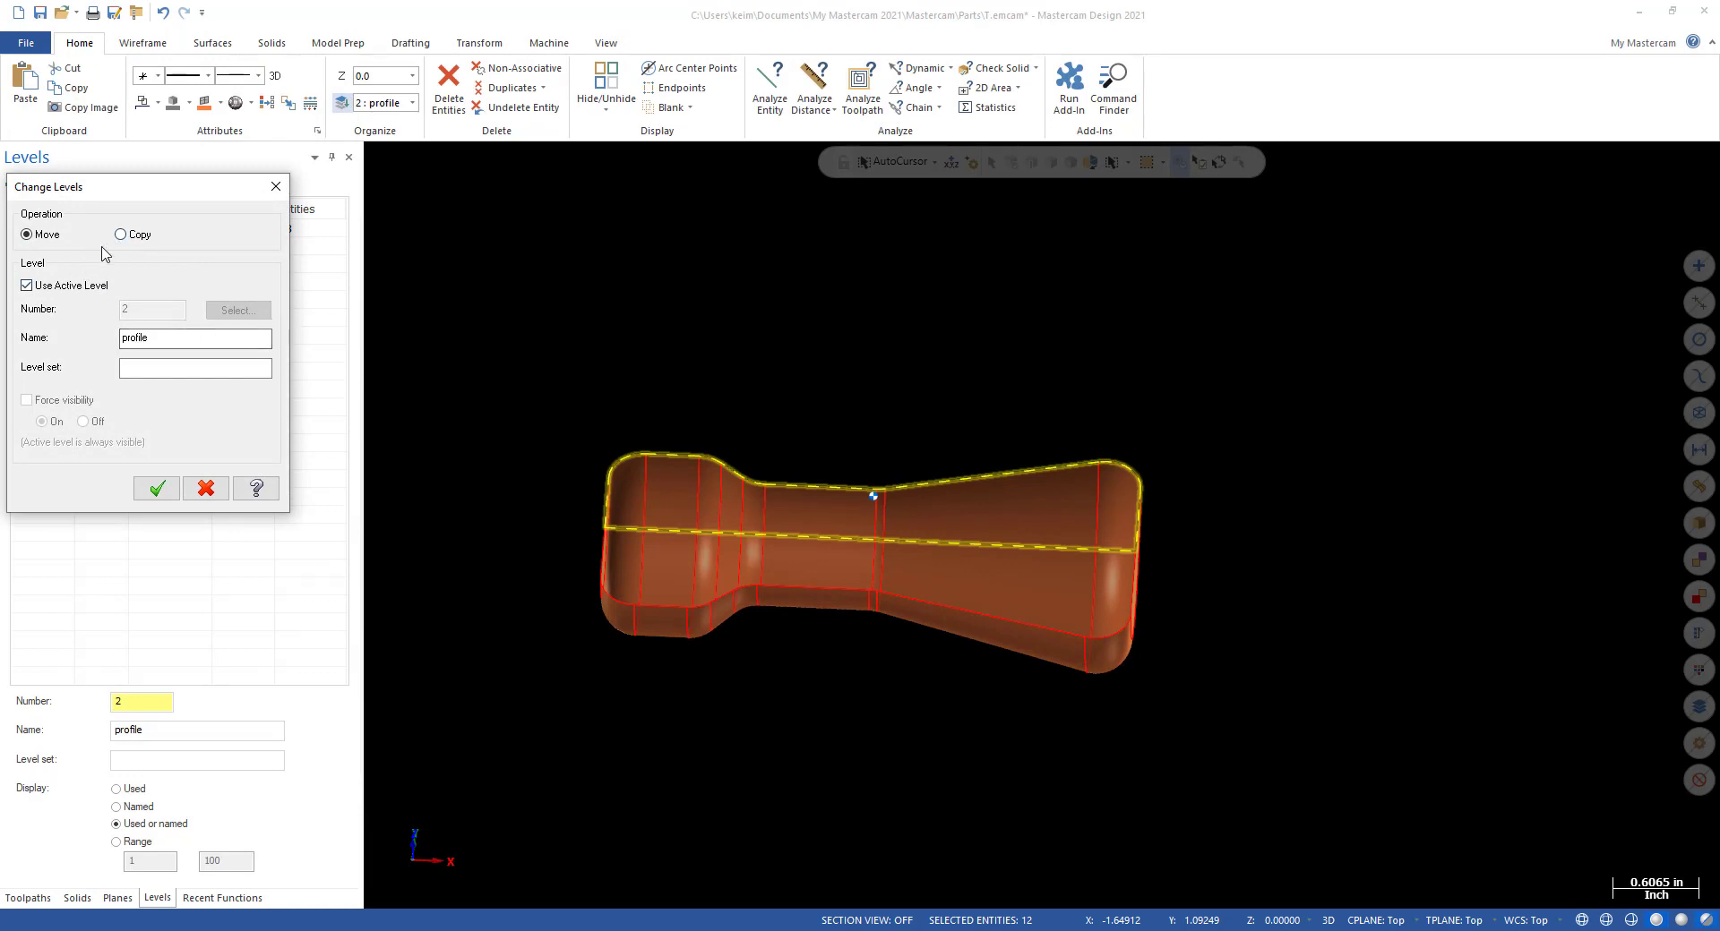
left_click(28, 286)
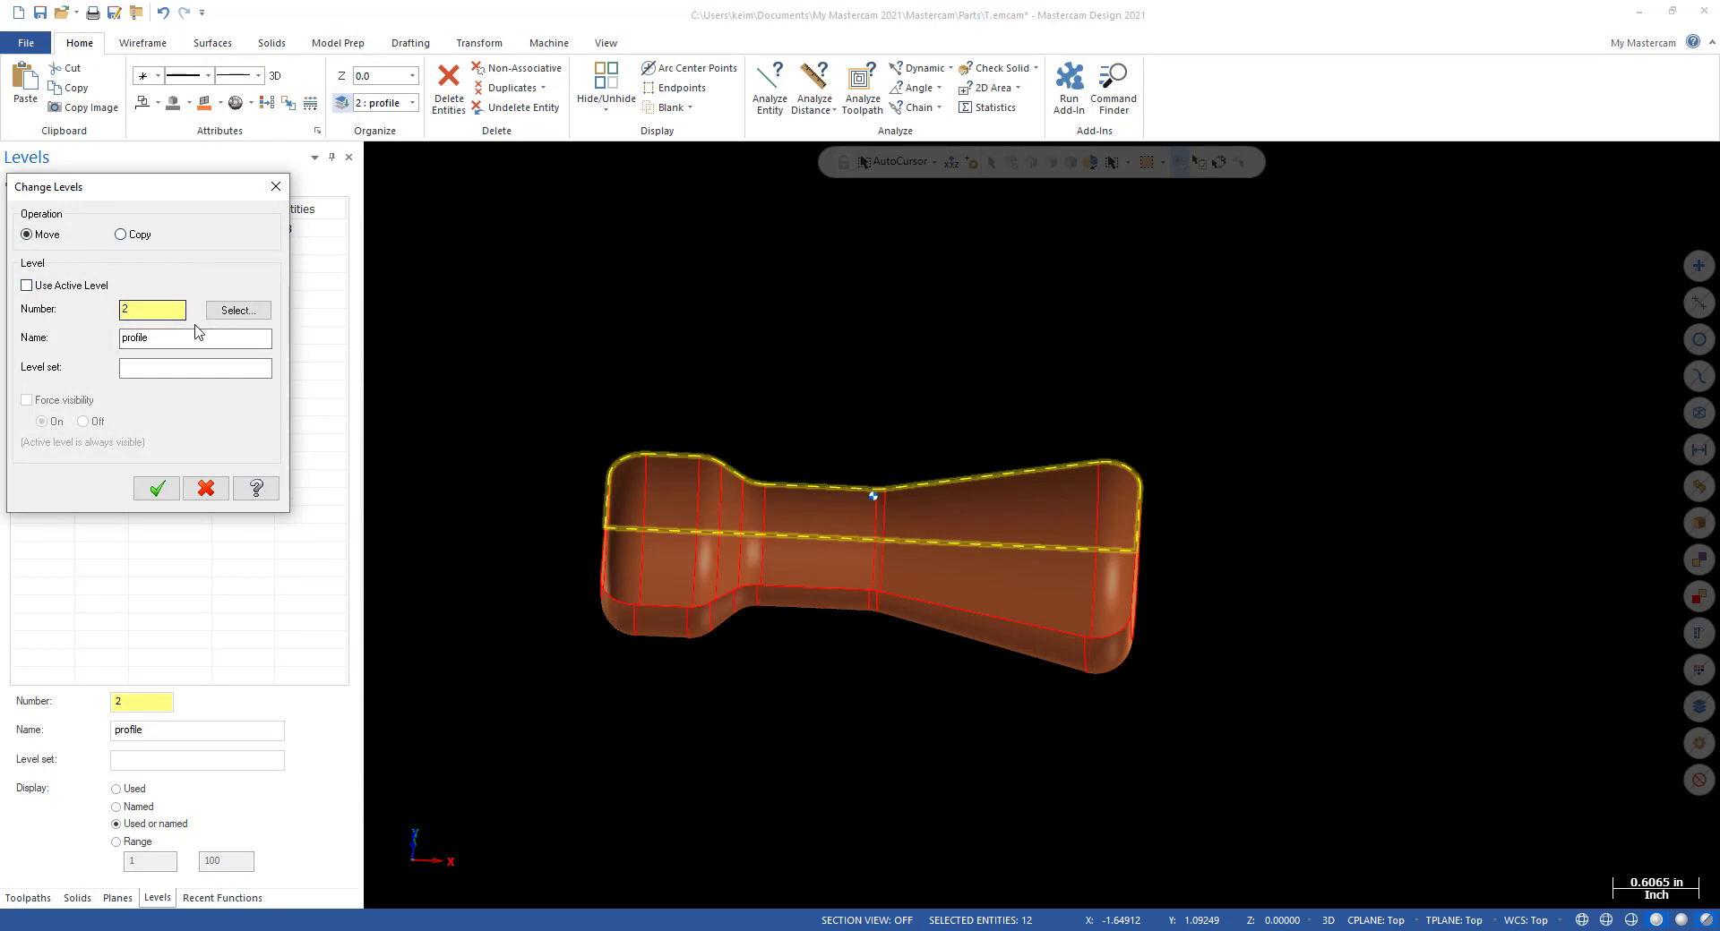
left_click(157, 488)
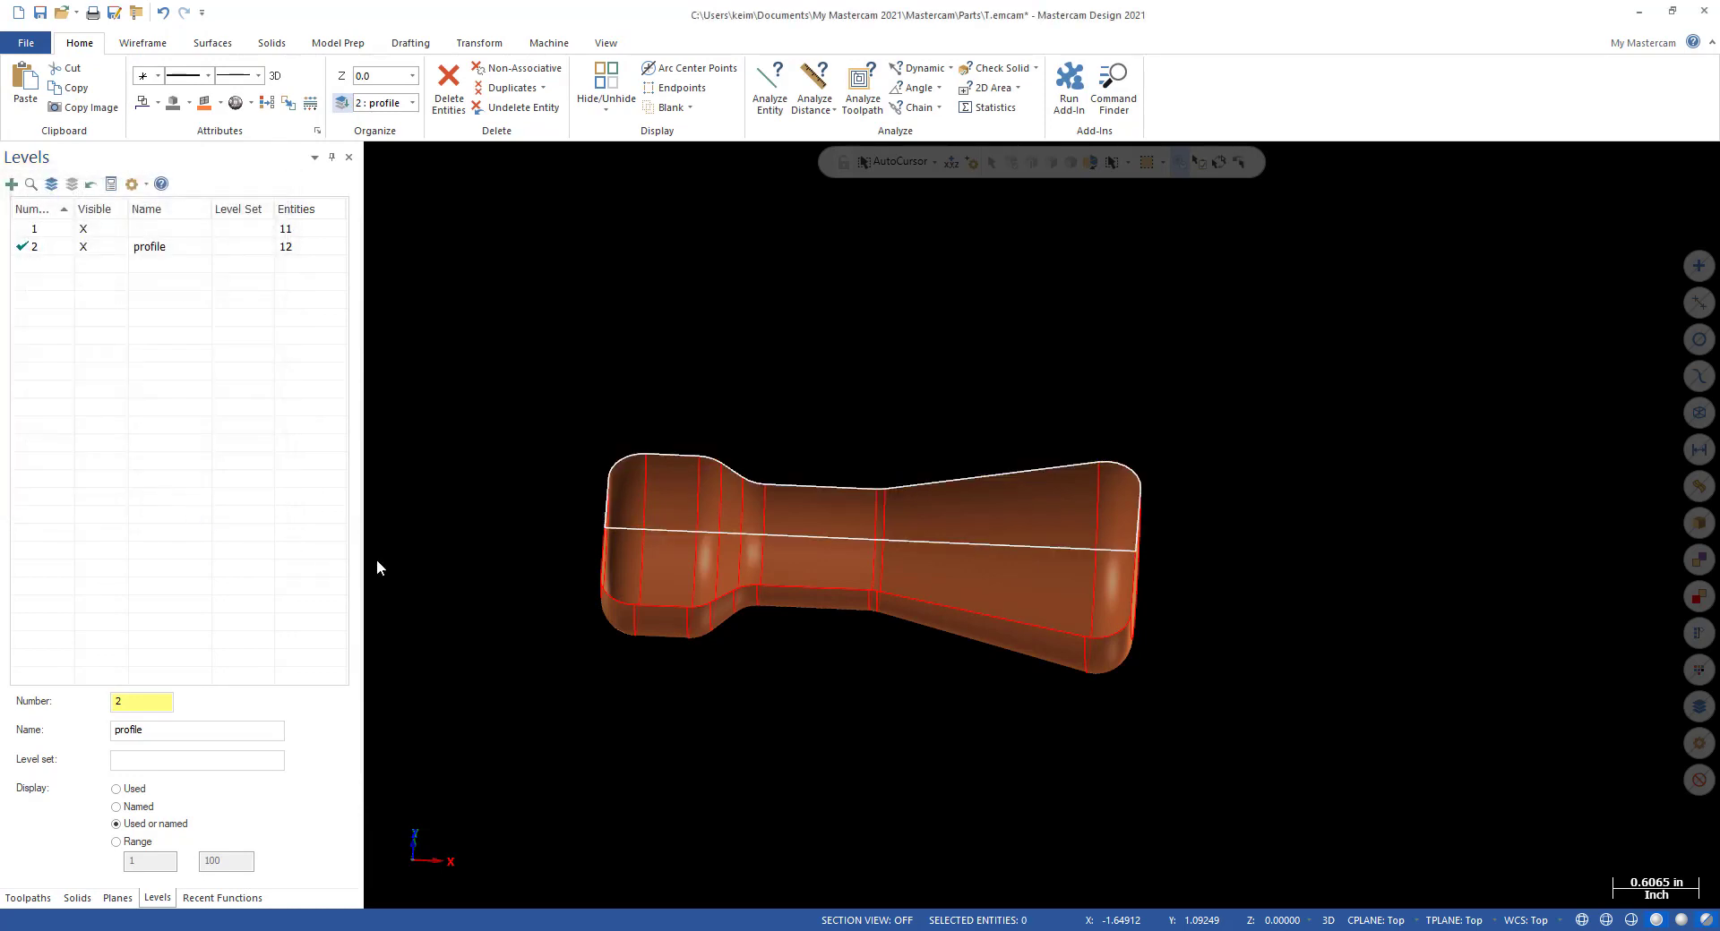
Make level 1 the active level and hide the profile level.
left_click(34, 229)
left_click(85, 248)
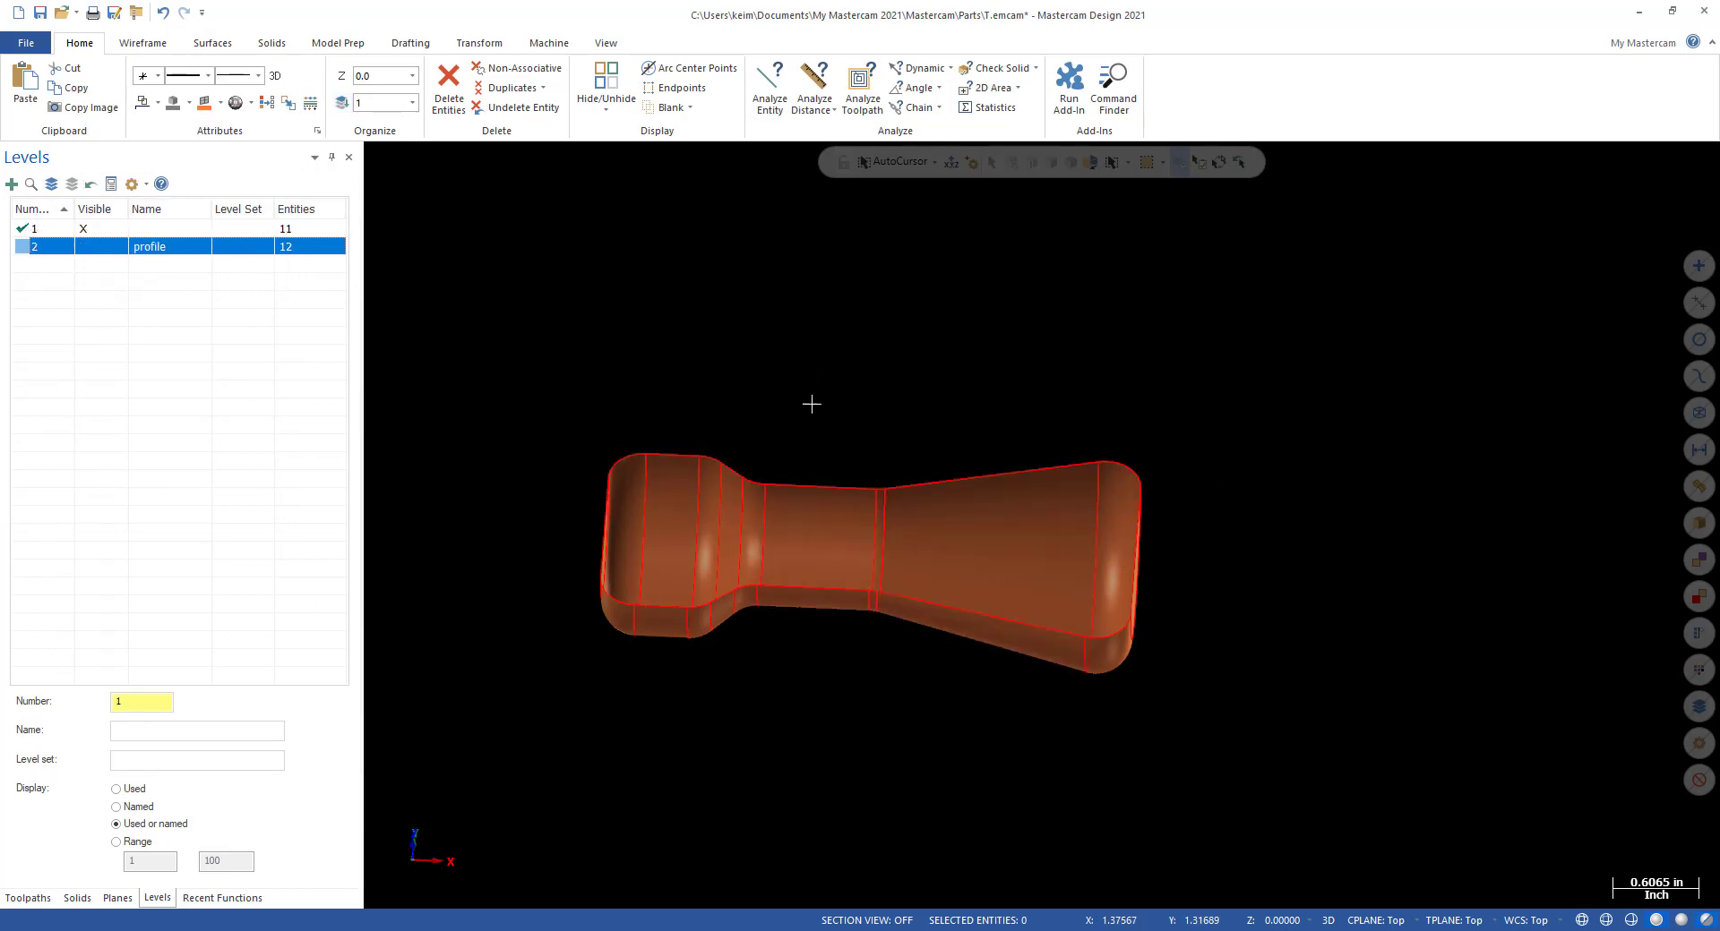
Show the profile level again in the Top view and turn on the display of the coordinate axes.
right_click(1074, 358)
left_click(1146, 463)
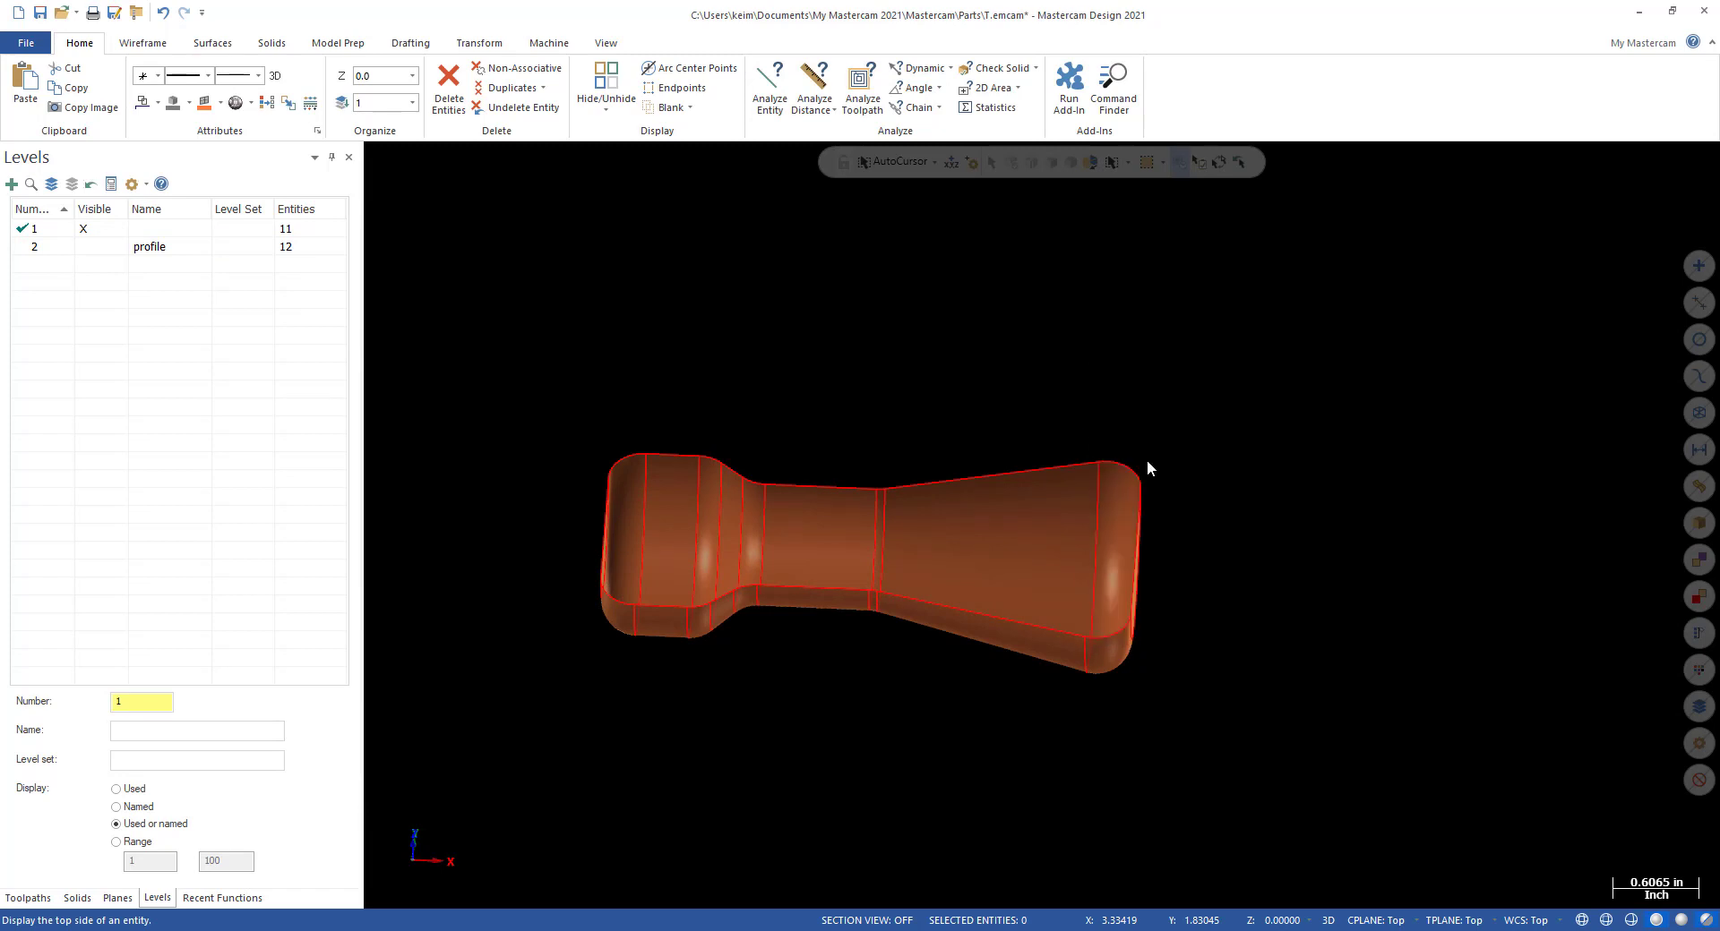
scroll(1071, 403, "down", 4)
left_click(85, 248)
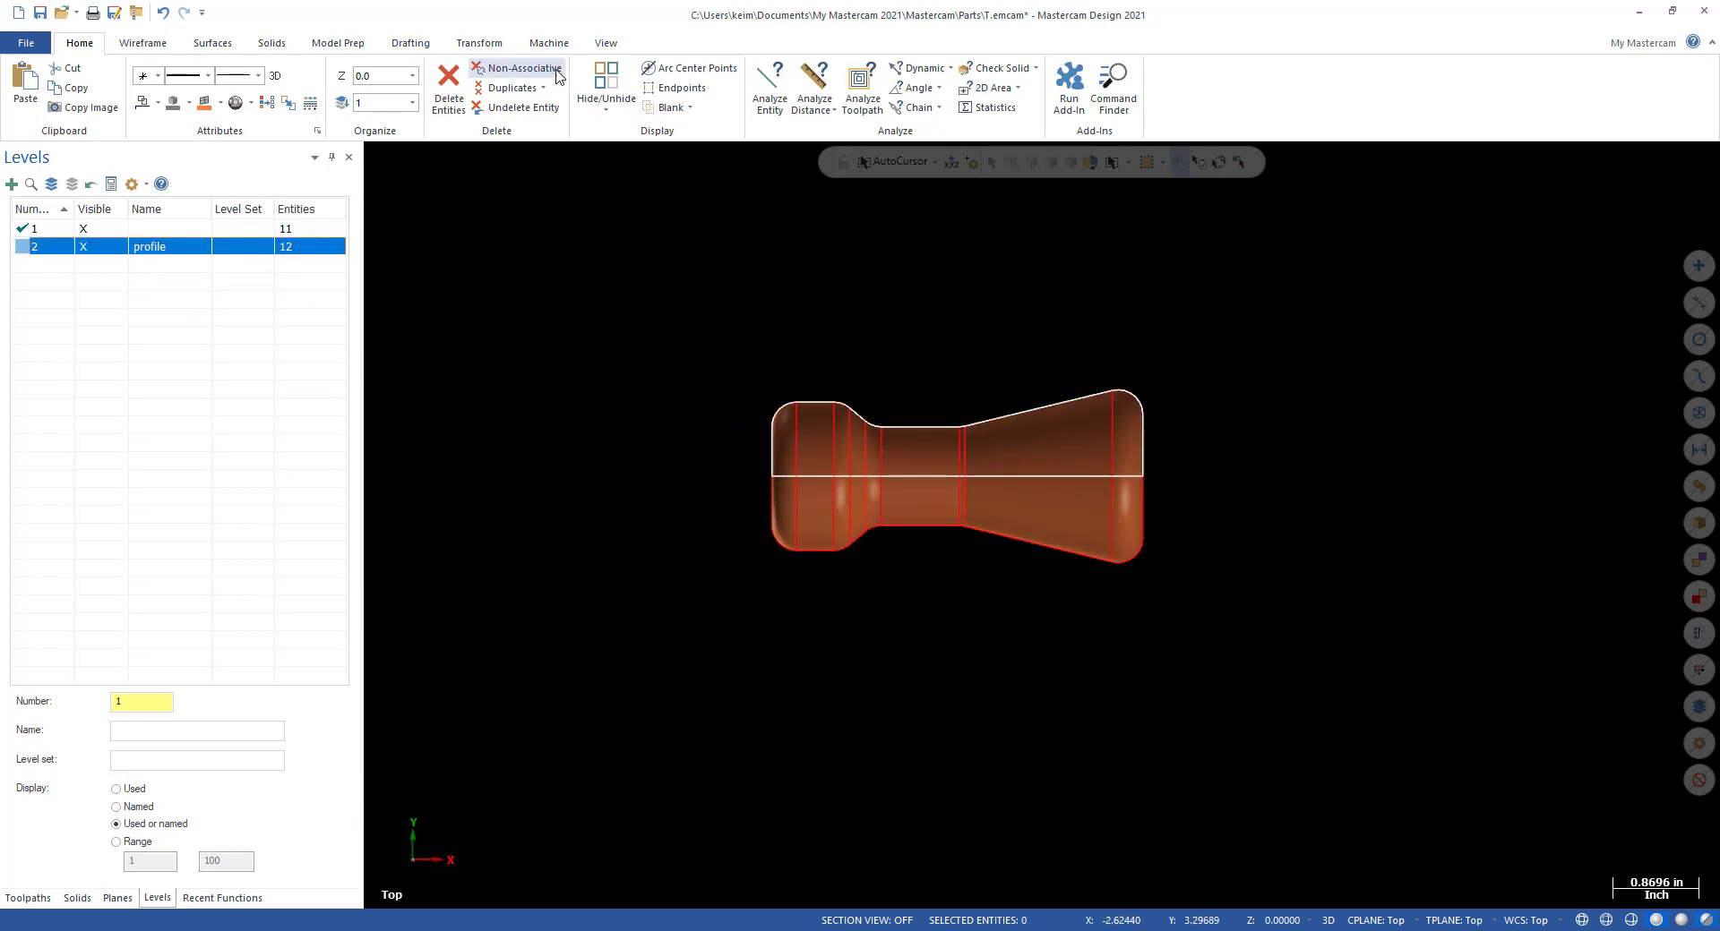
left_click(605, 42)
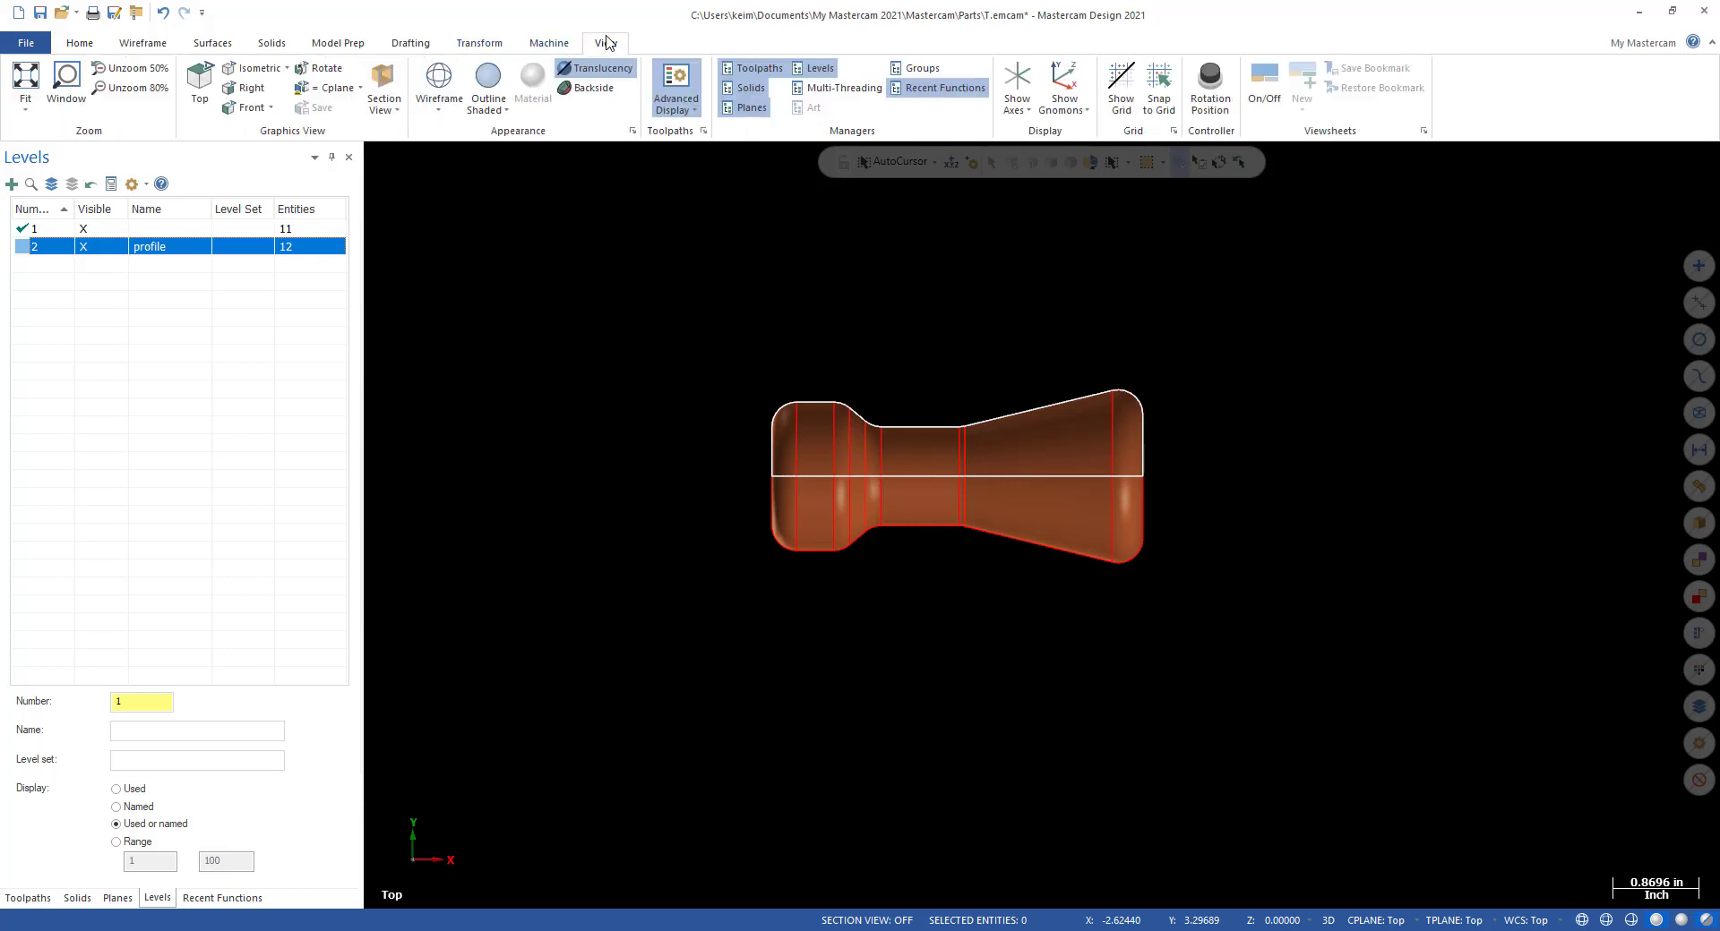
left_click(1018, 94)
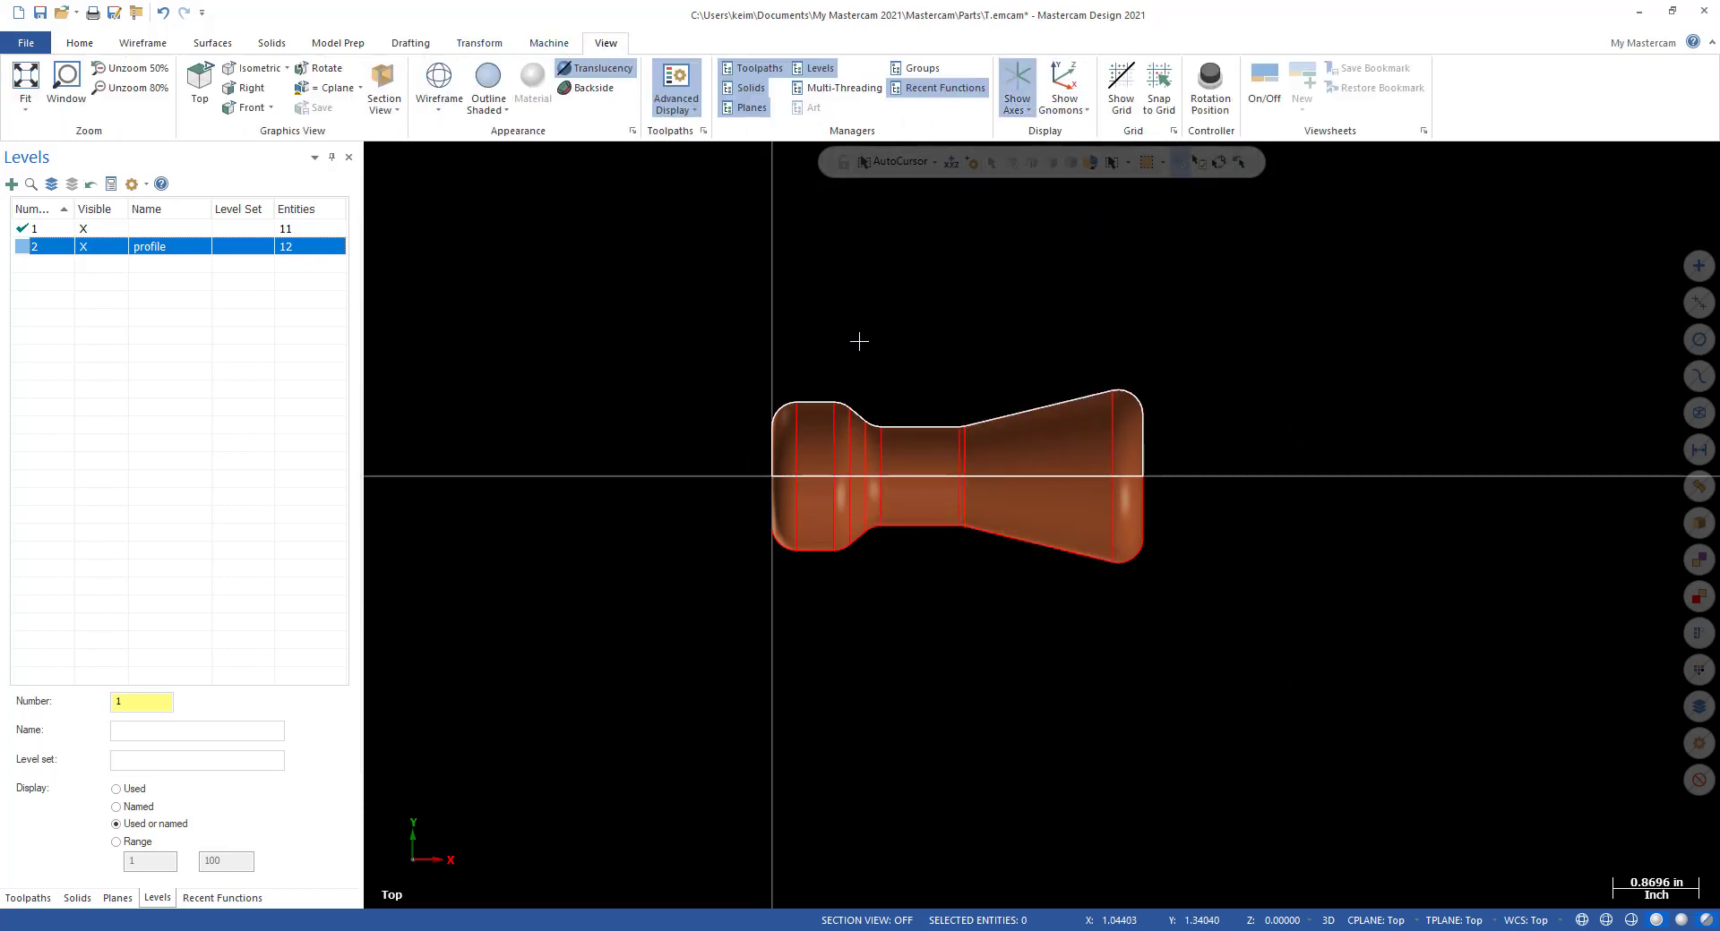
Select all the surfaces and wireframe, and check the lesson drawing for the cavity's position within the block.
left_click_drag(541, 239, 1394, 647)
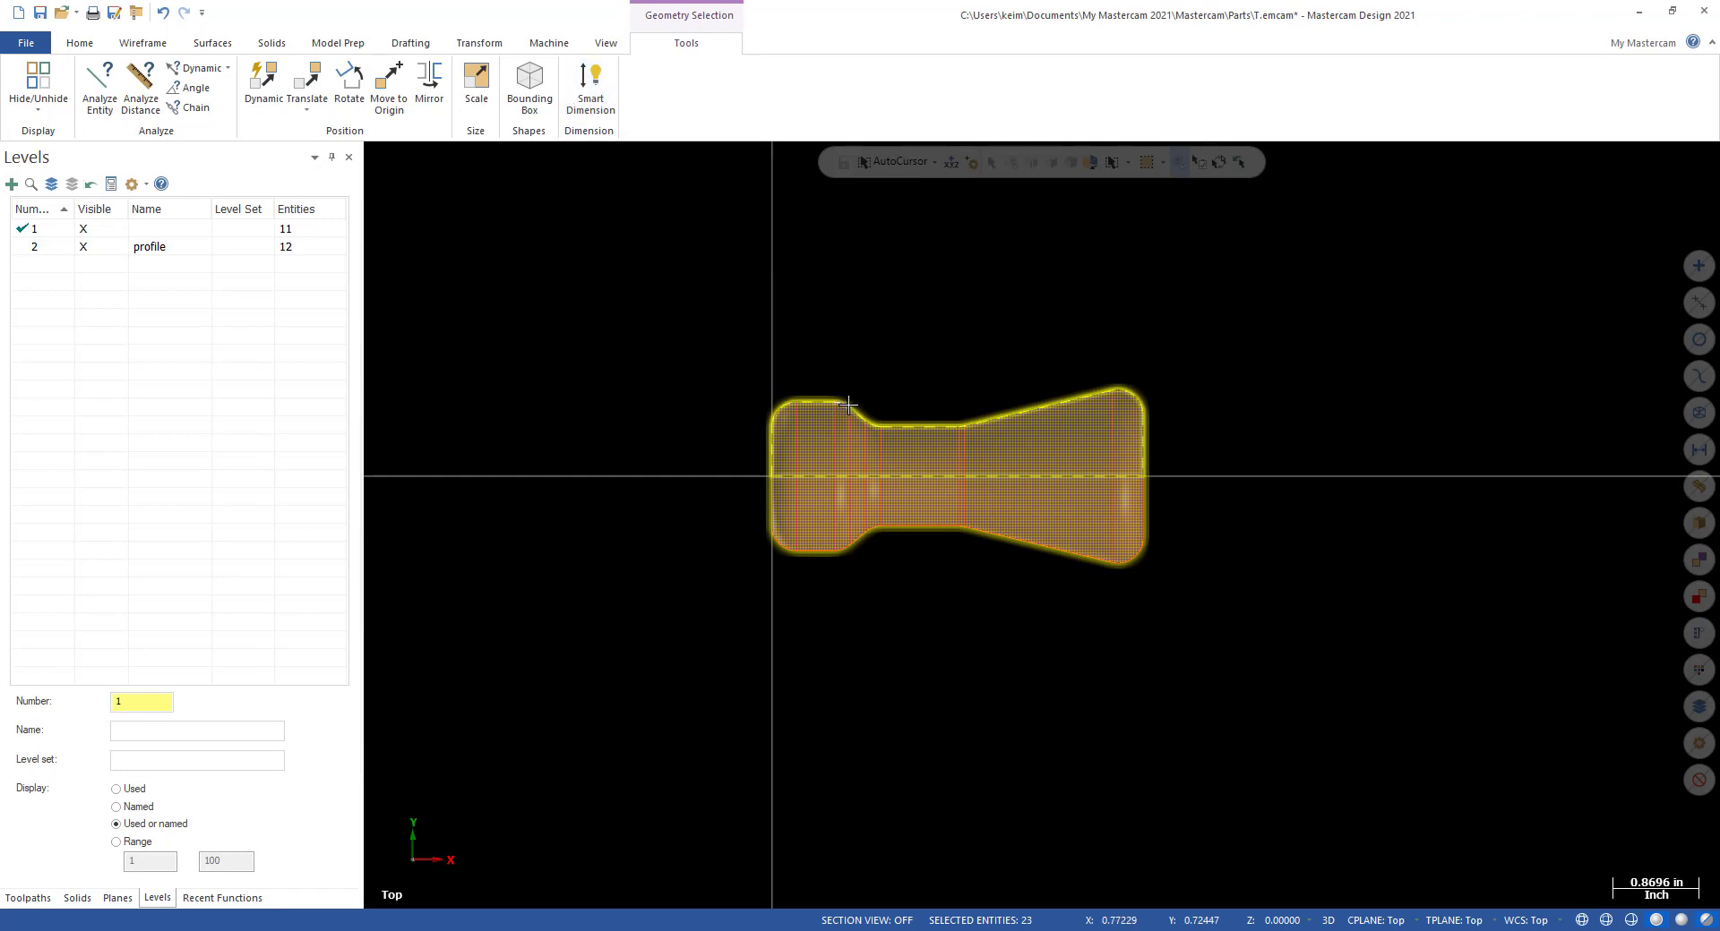
left_click_drag(1719, 5, 985, 3)
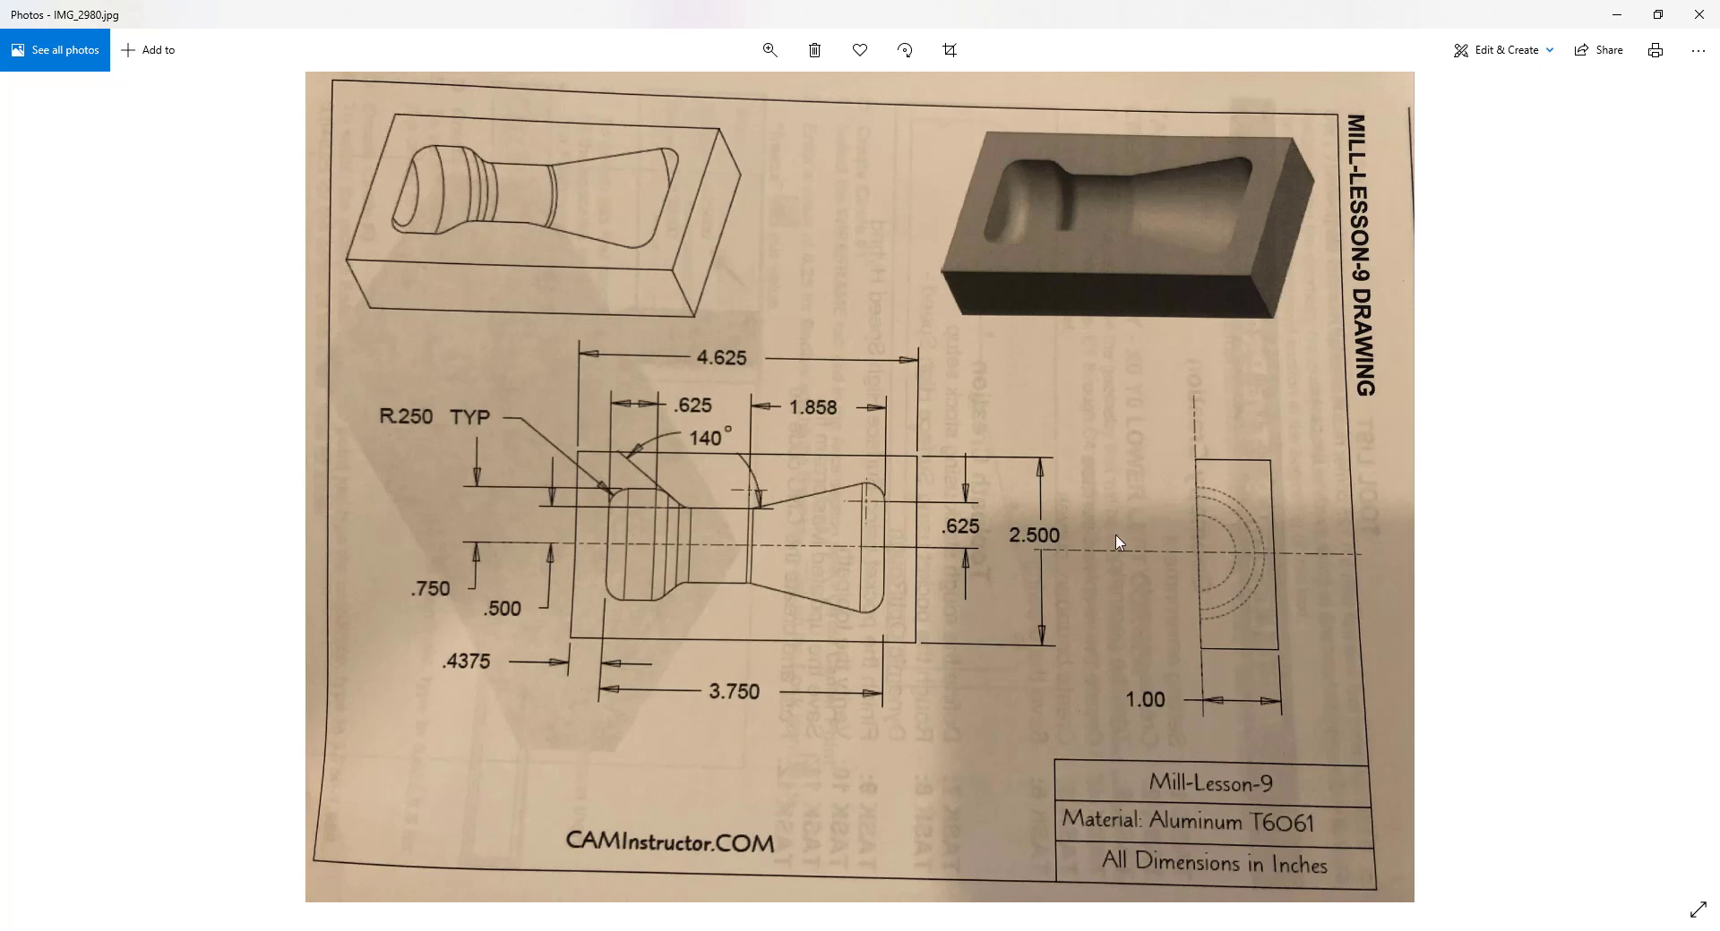
left_click(1615, 18)
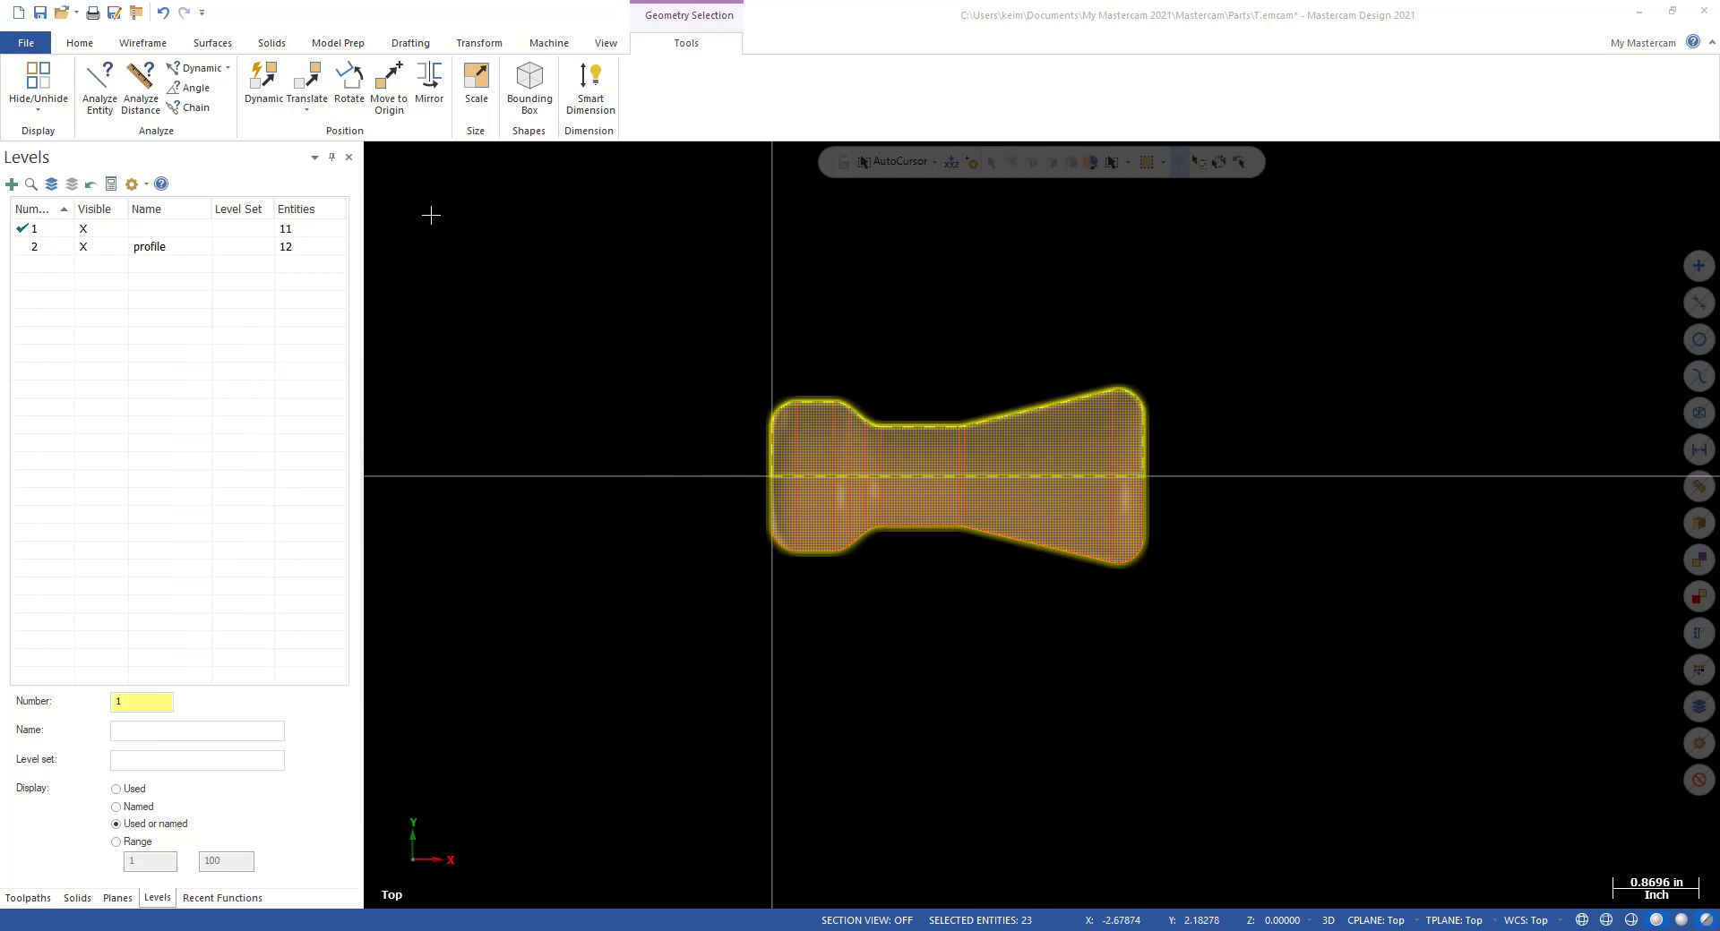
Translate the selected geometry by X 0.4375 and Y -1.25 using the Move method.
left_click(466, 47)
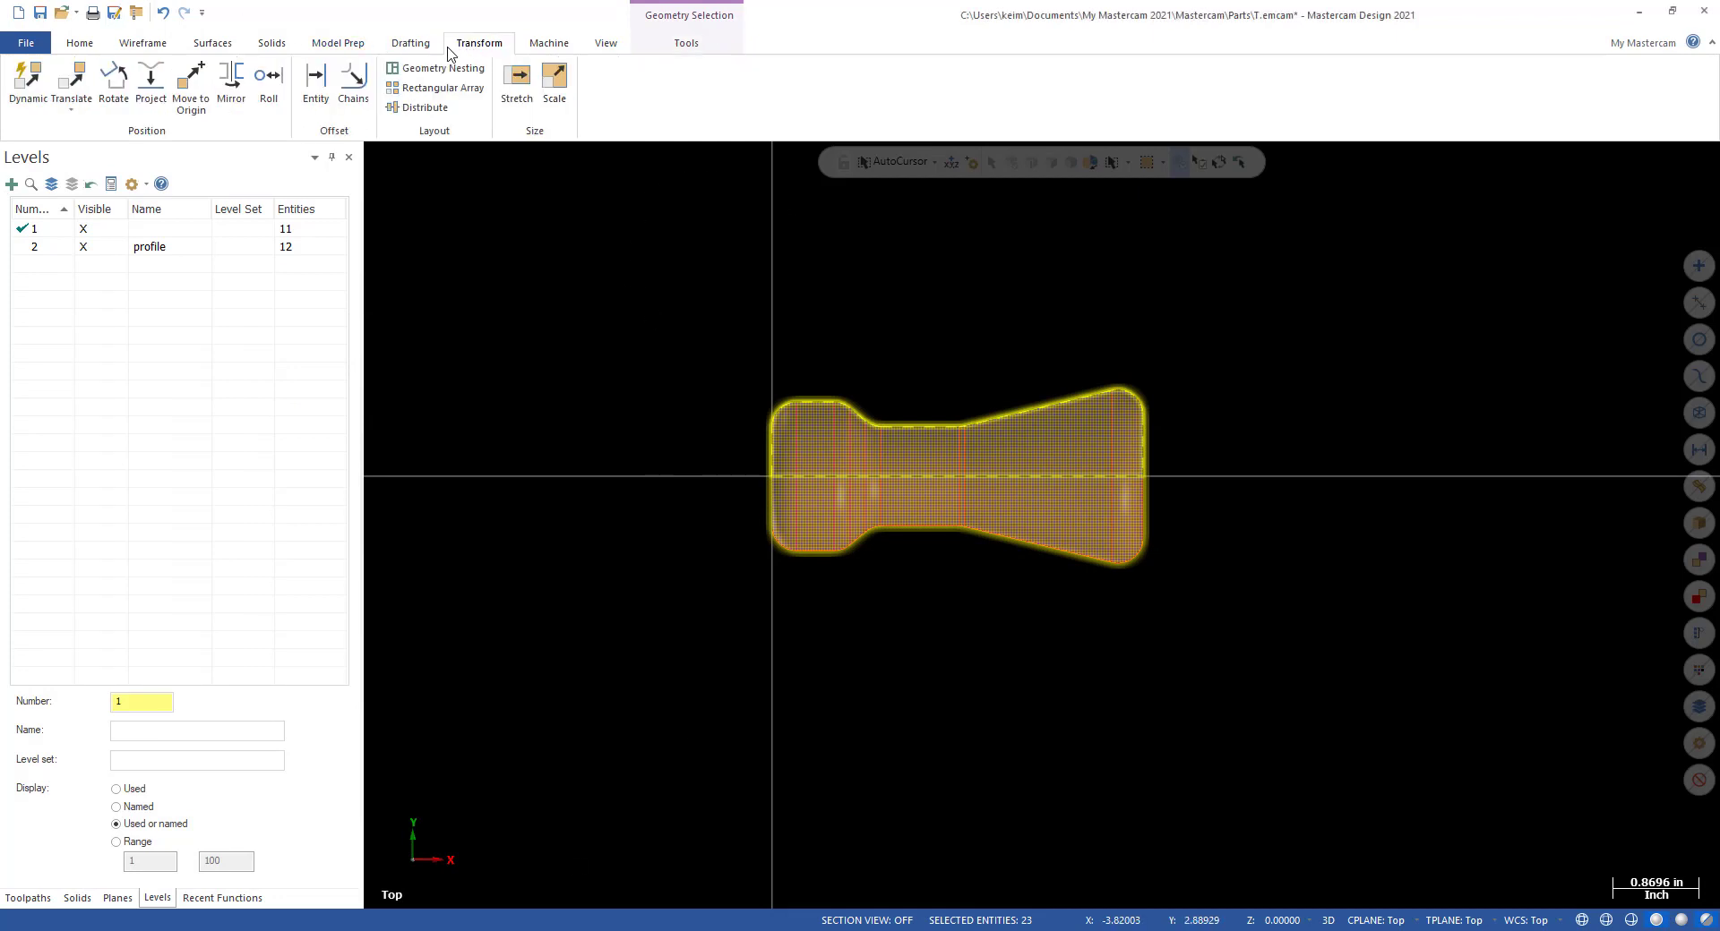
left_click(71, 82)
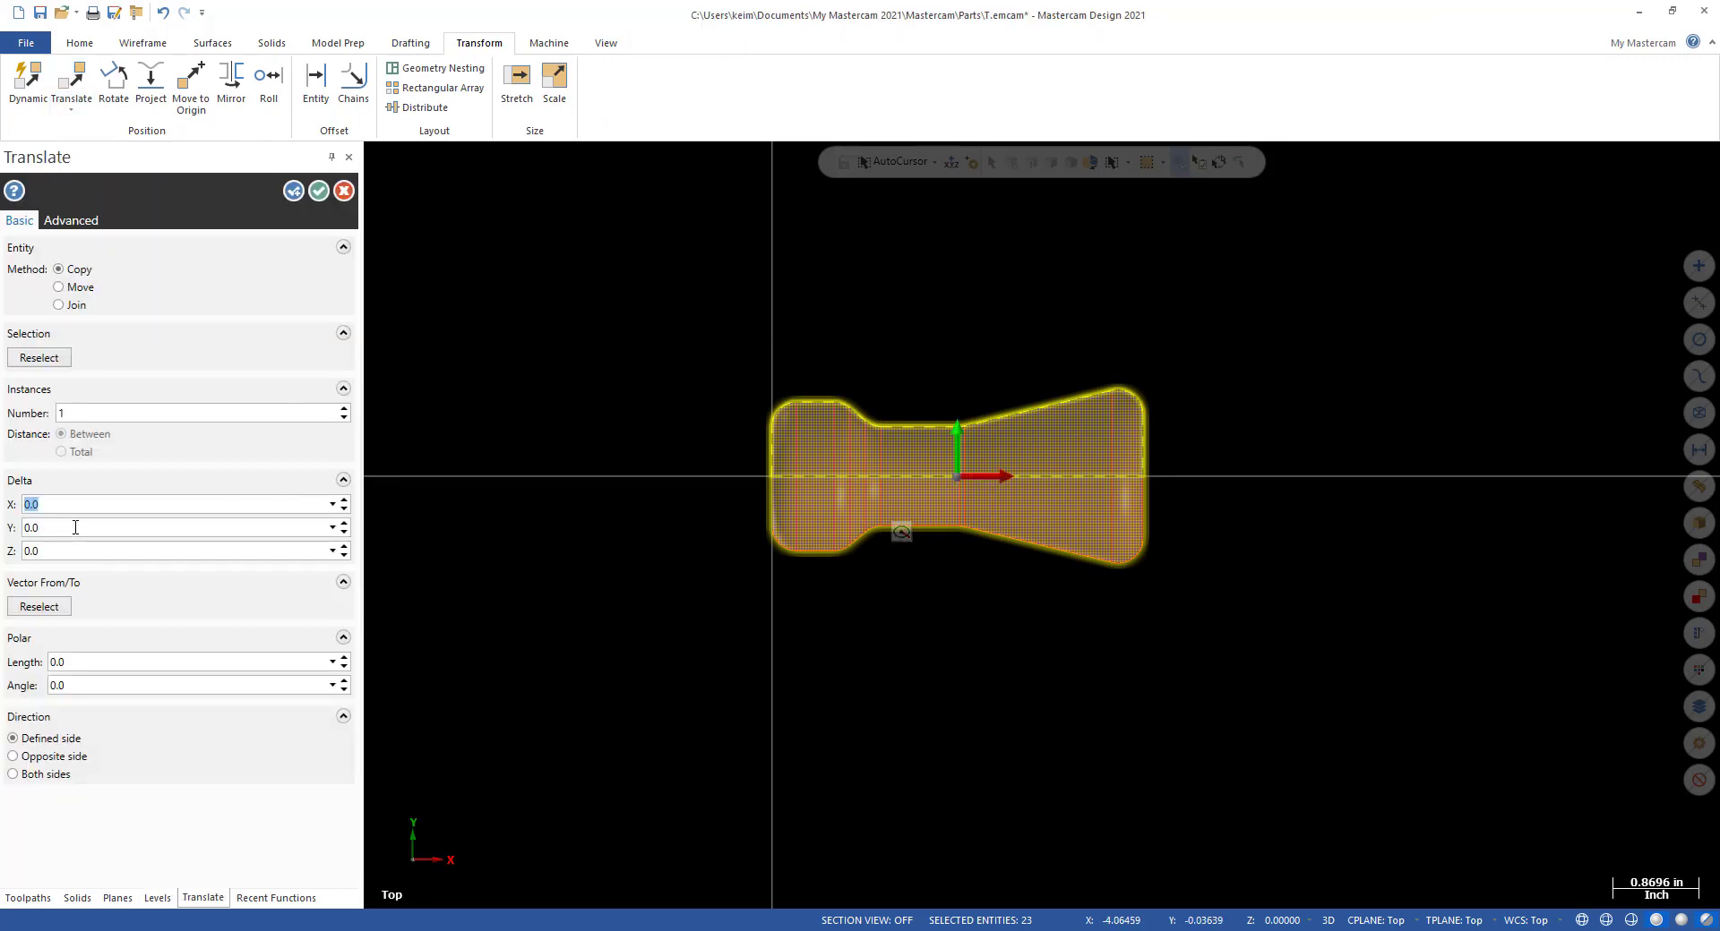
type(".4")
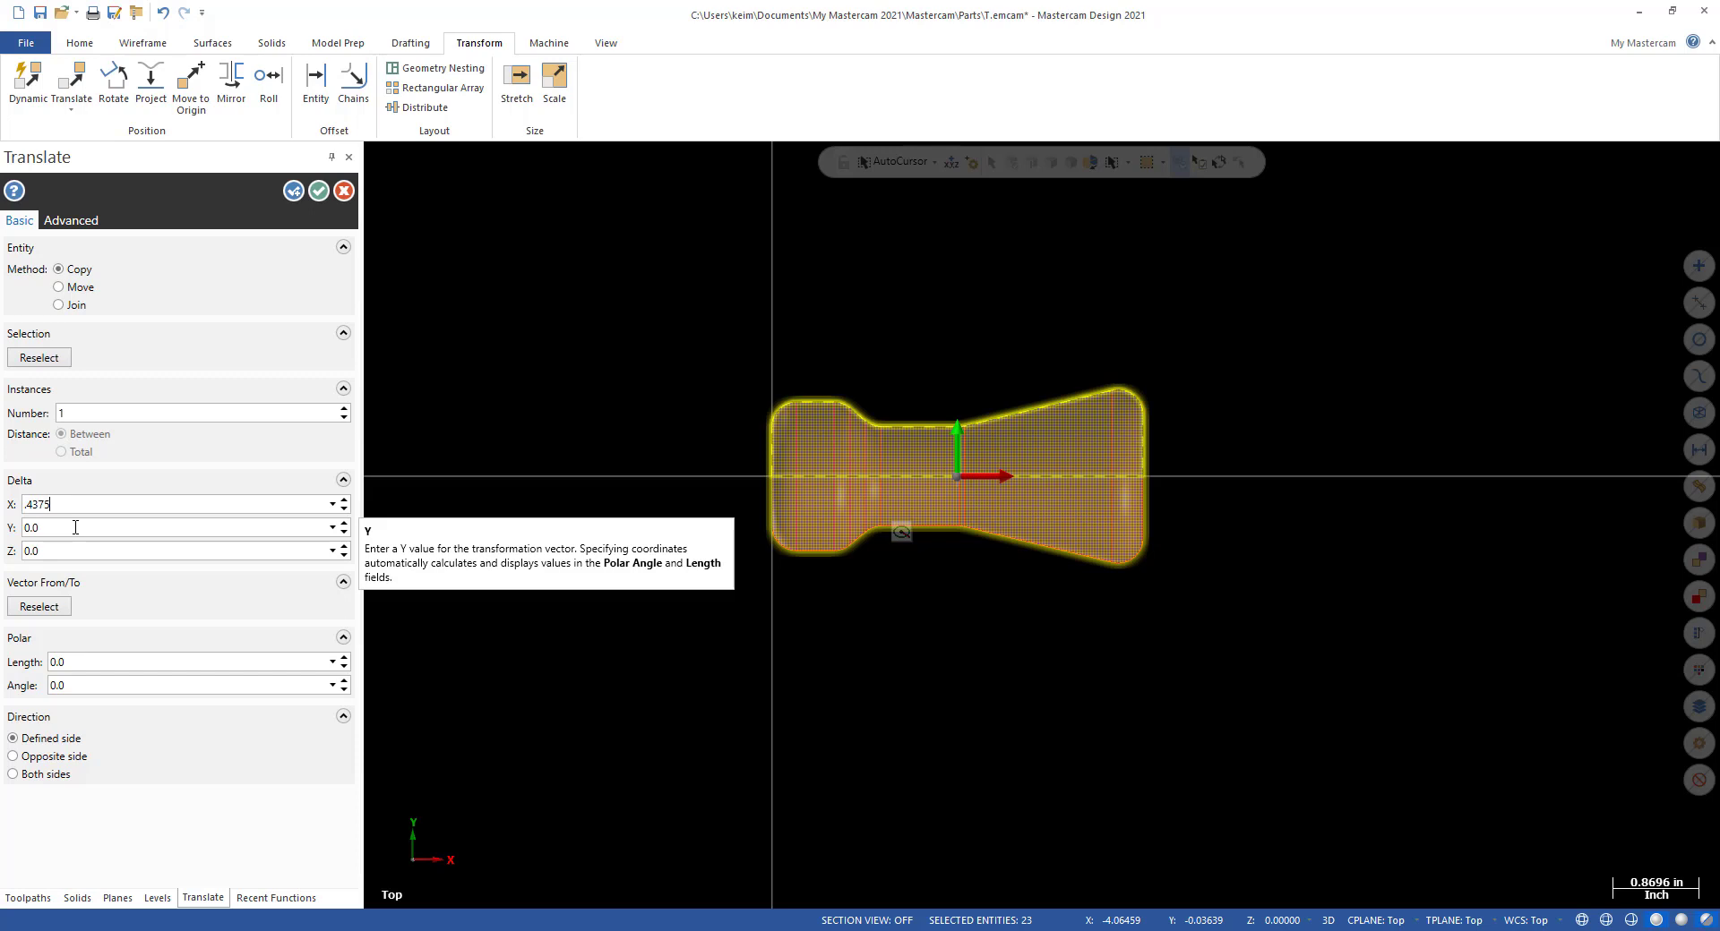
type("375")
key("Tab")
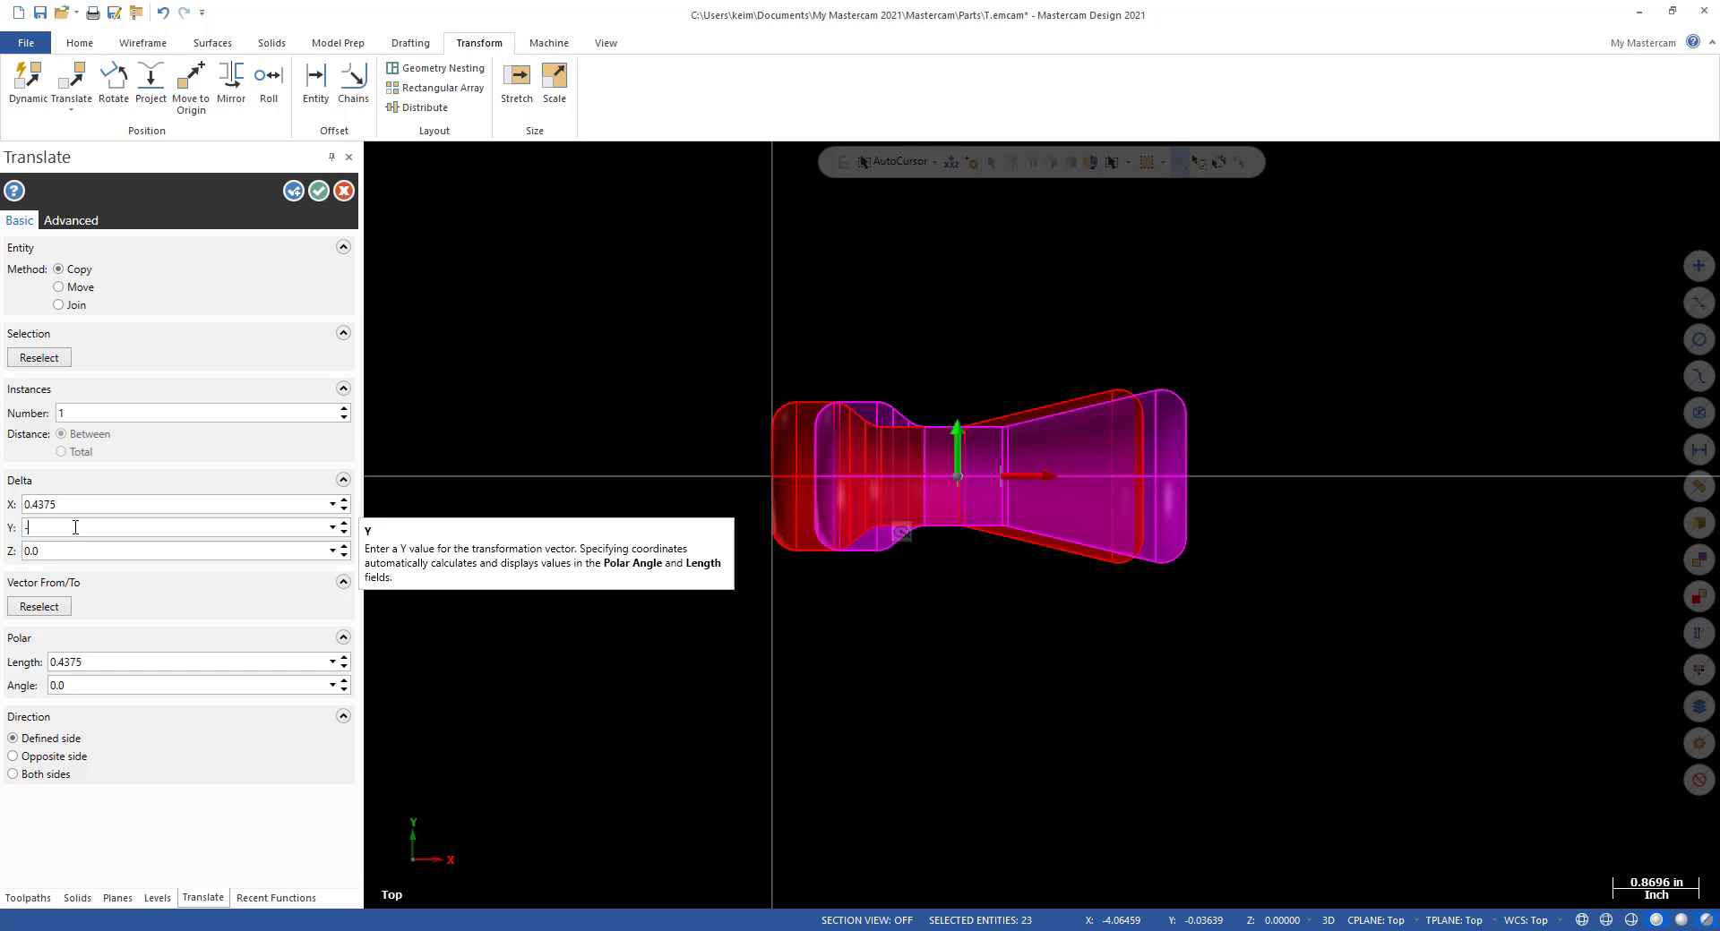
left_click(59, 288)
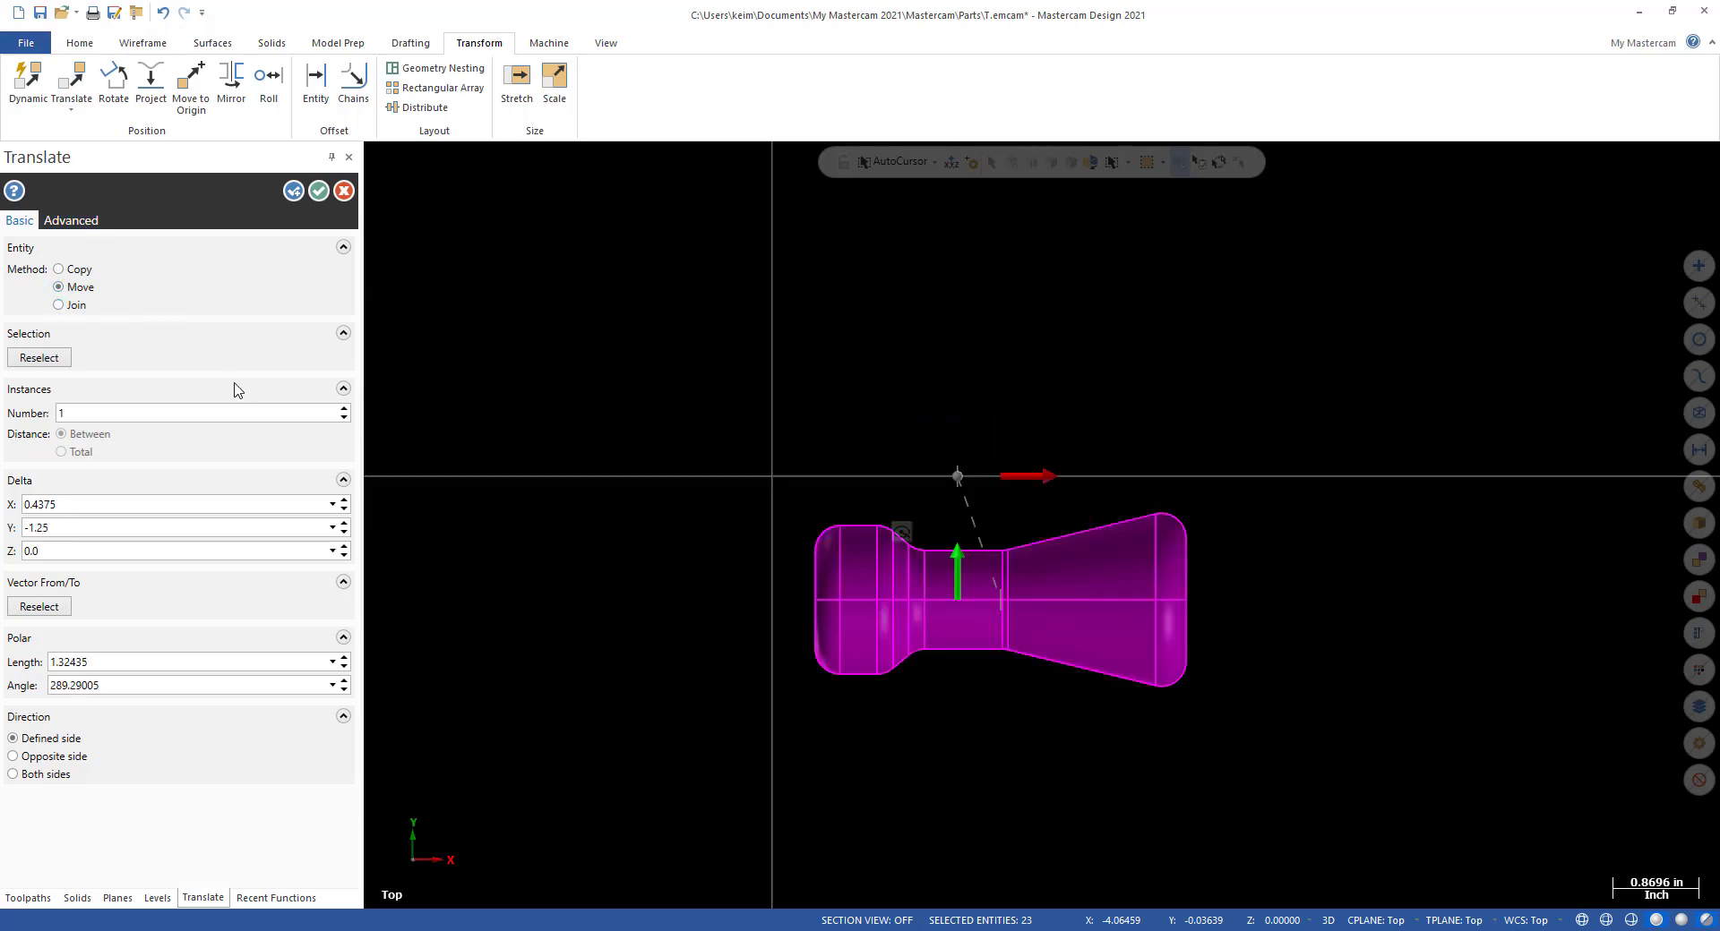
left_click(318, 191)
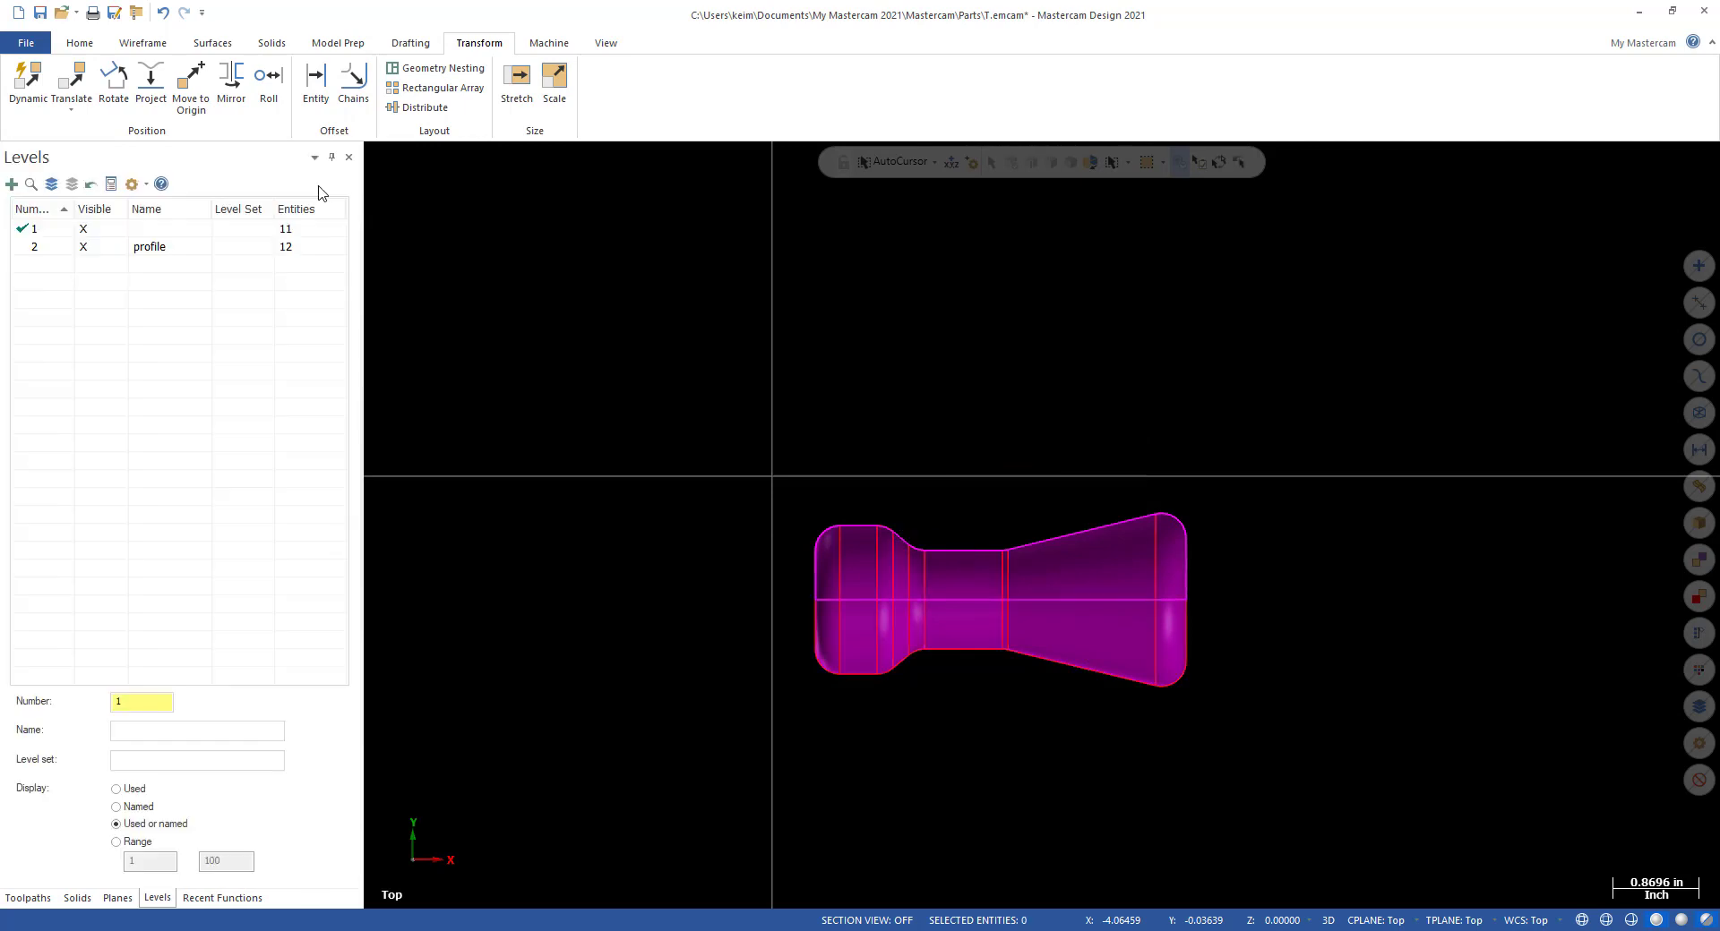
Hide the profile level so that only the translated cavity surfaces on level 1 are displayed.
scroll(710, 519, "down", 2)
scroll(1111, 628, "up", 2)
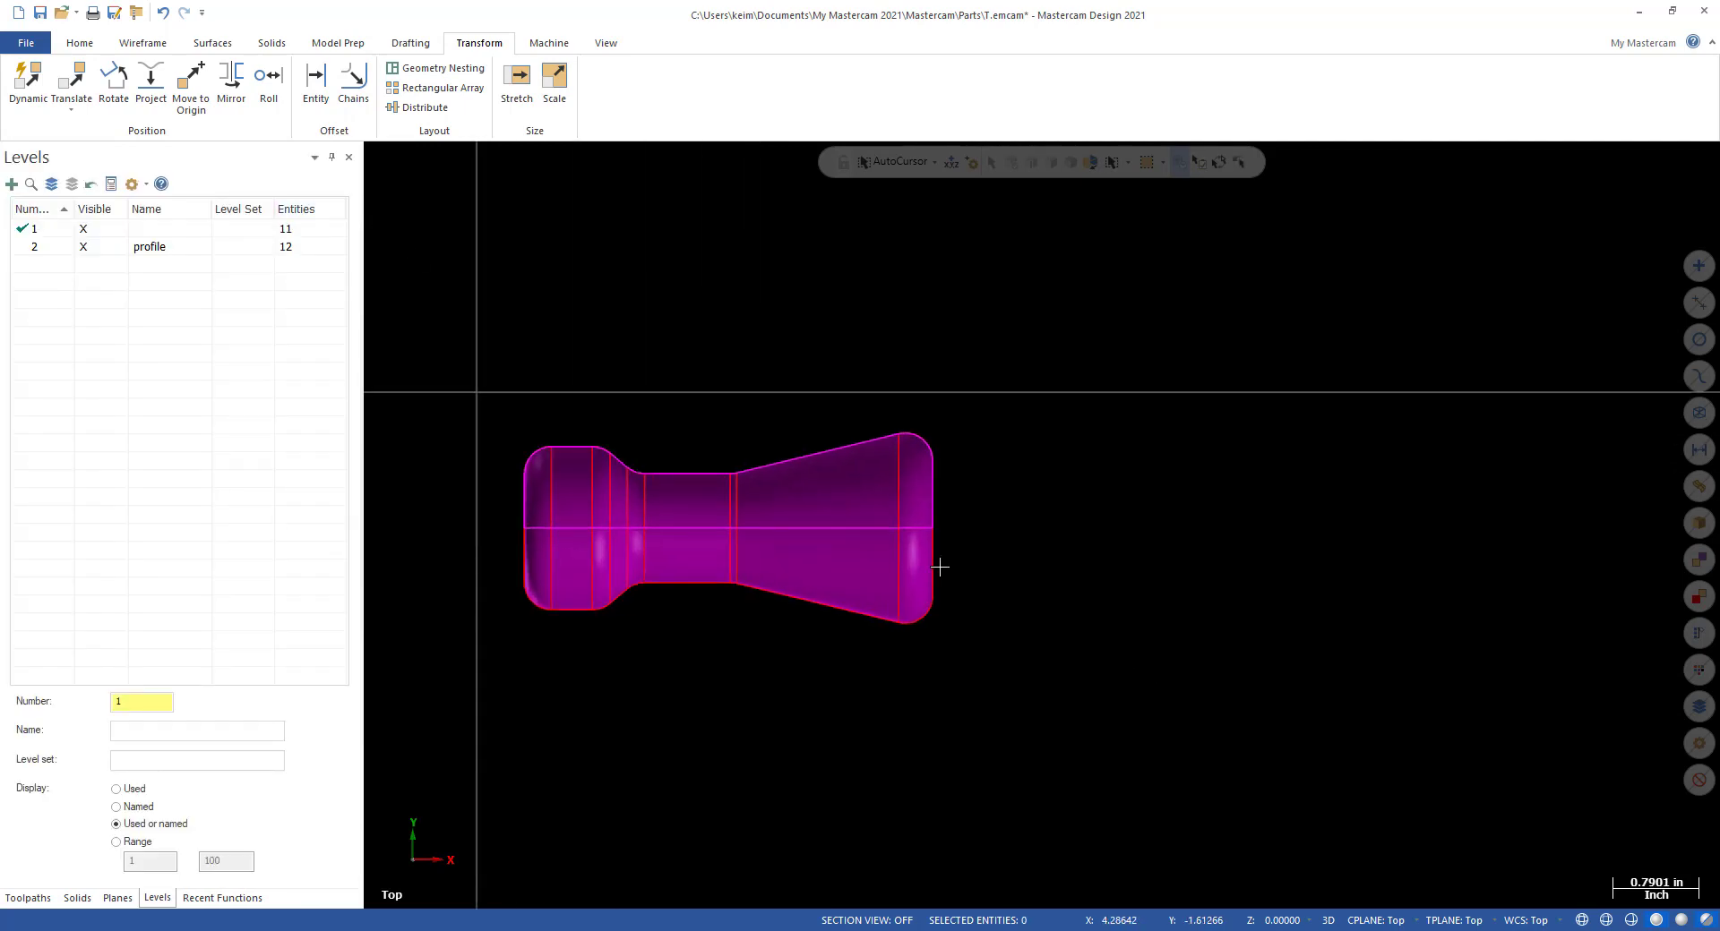
middle_click_drag(937, 568, 963, 479)
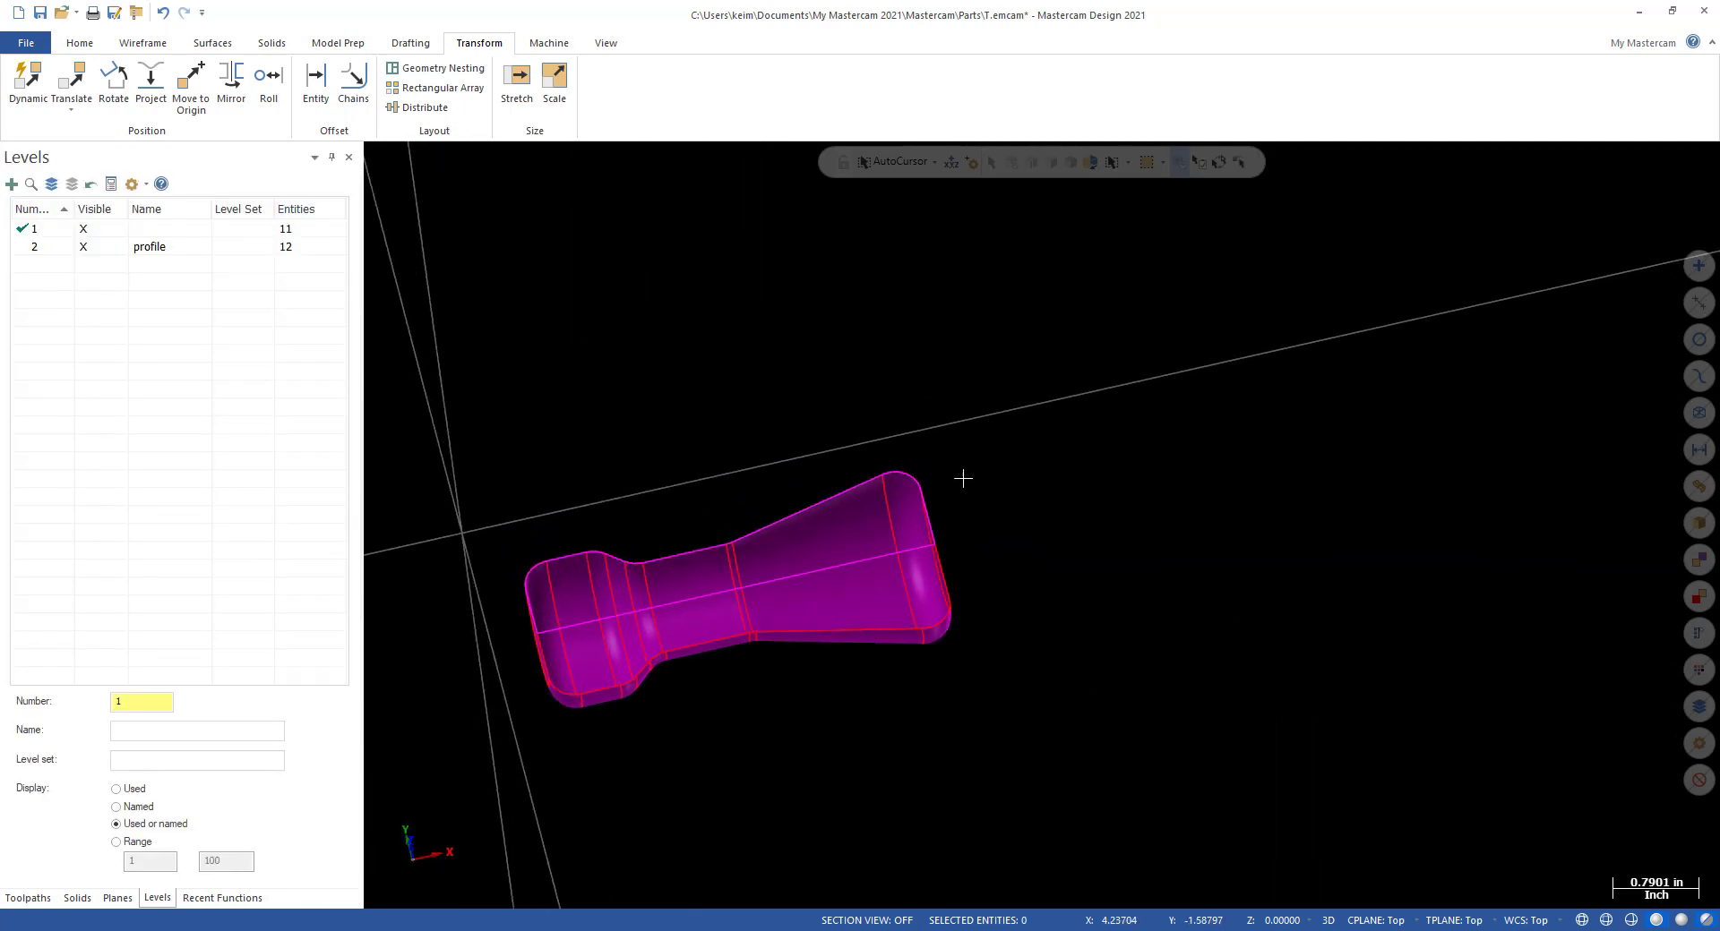
left_click(94, 247)
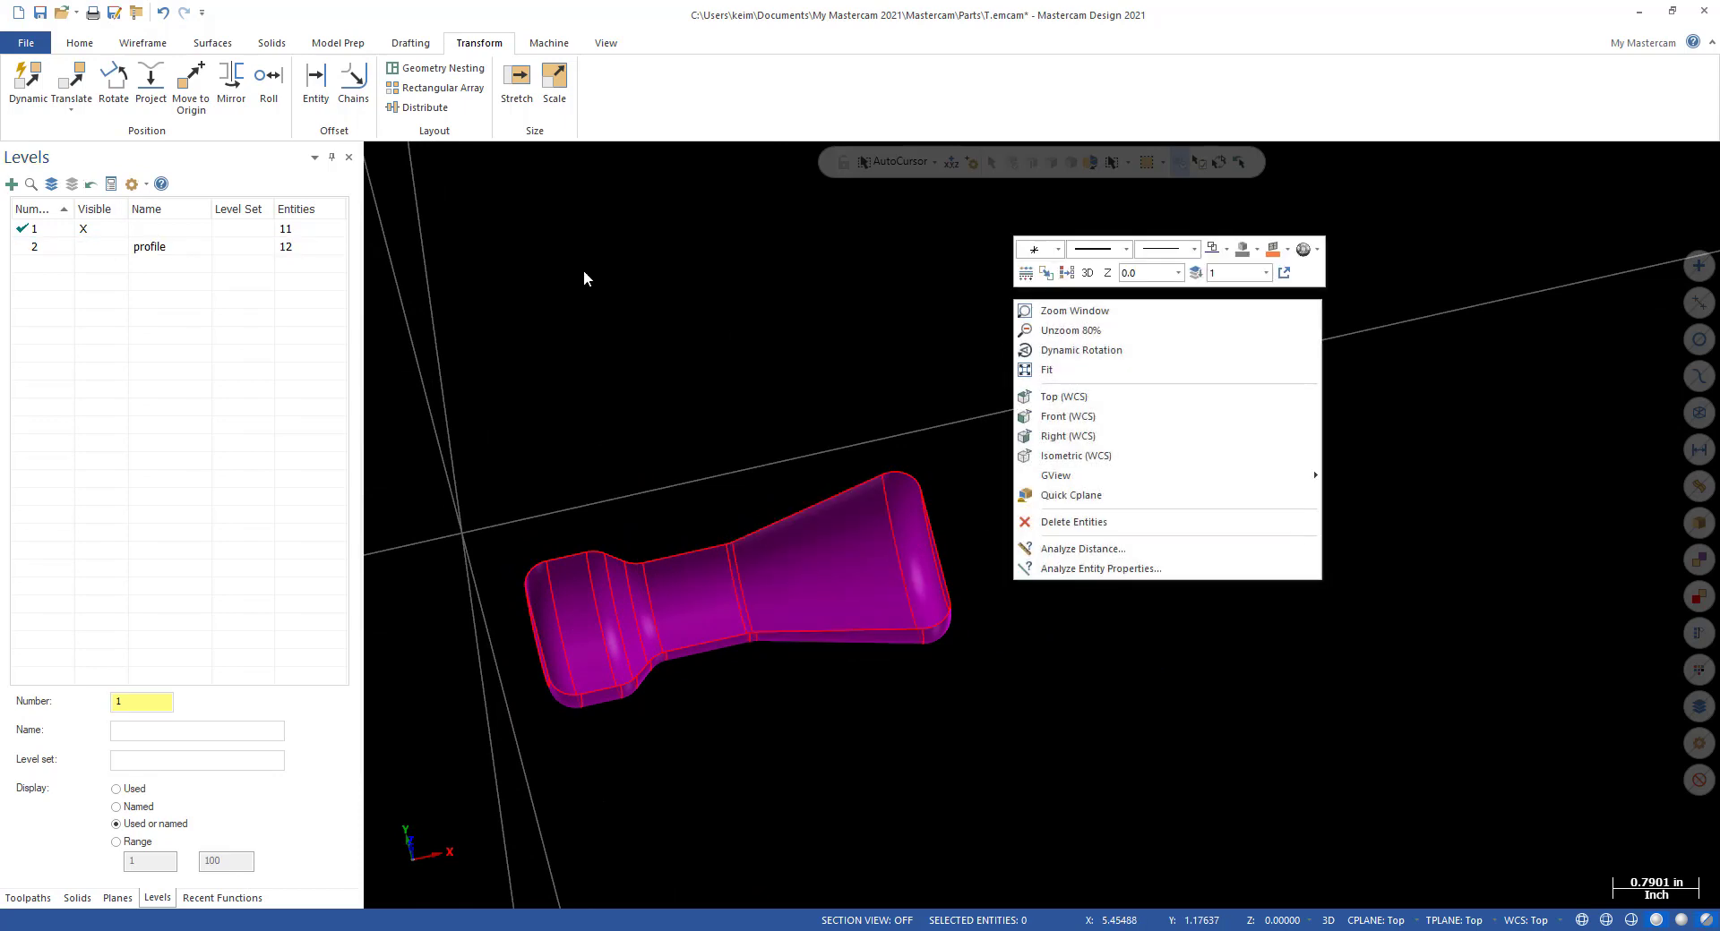
Clear the transform result colors from the cavity surfaces.
left_click(143, 42)
left_click(85, 43)
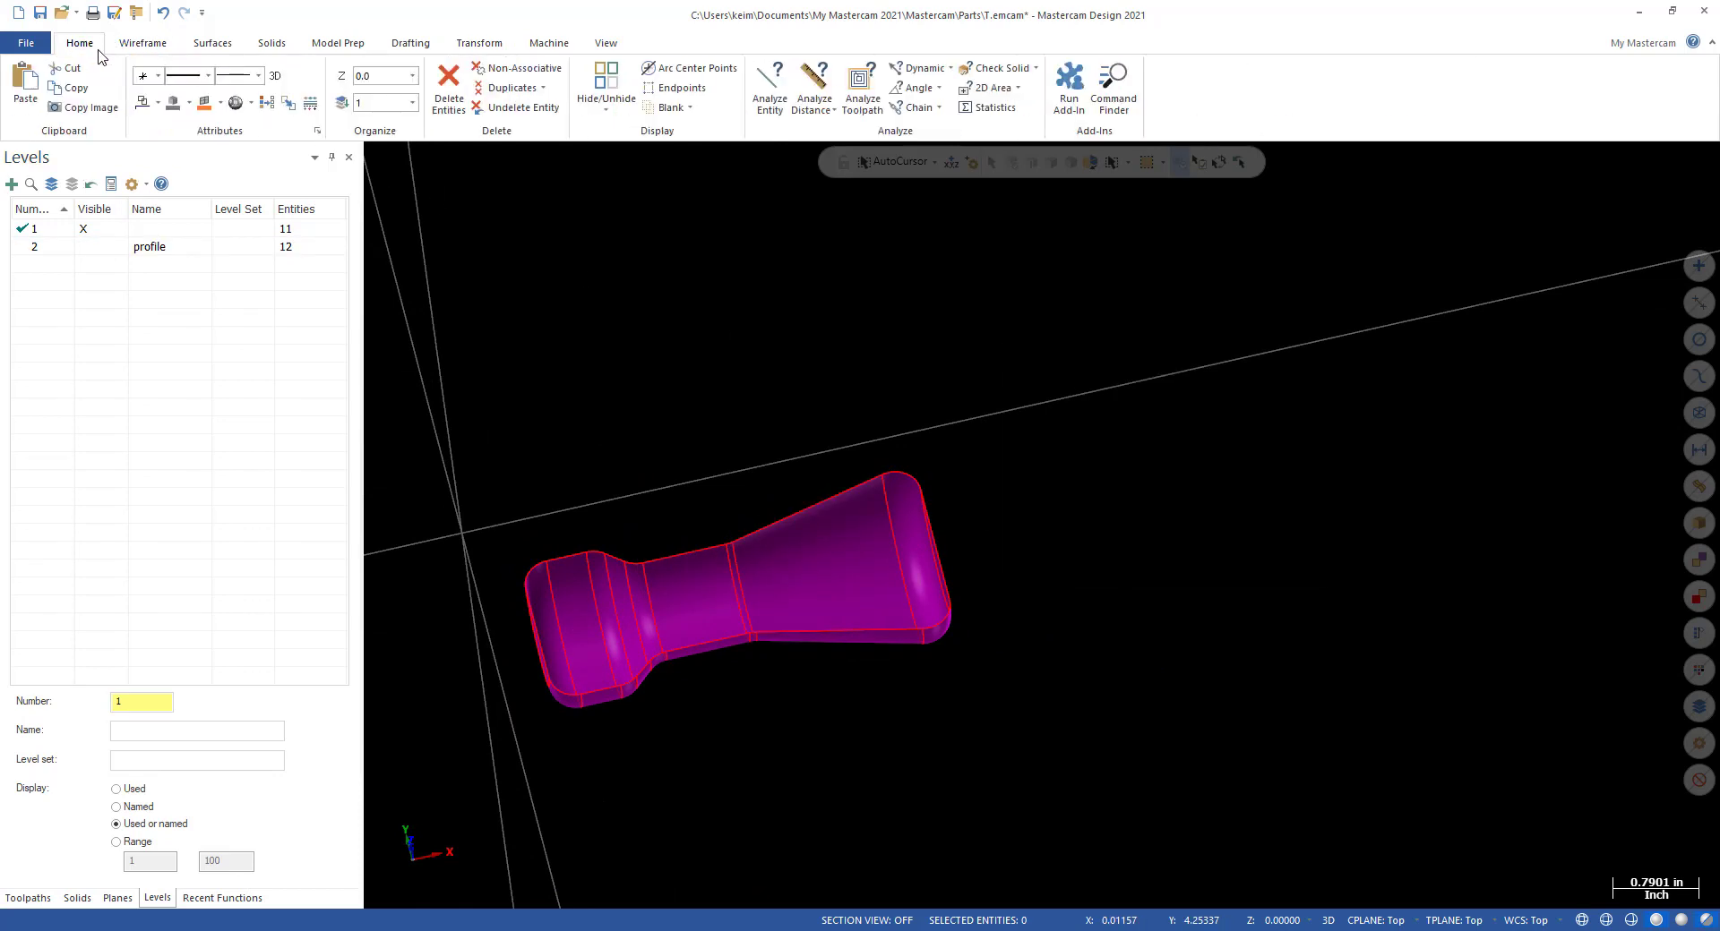
left_click(267, 103)
mouse_move(887, 643)
middle_mouse_down()
mouse_move(902, 569)
mouse_move(799, 591)
middle_mouse_up()
Add a default mill machine group to the part for toolpath programming.
left_click(28, 898)
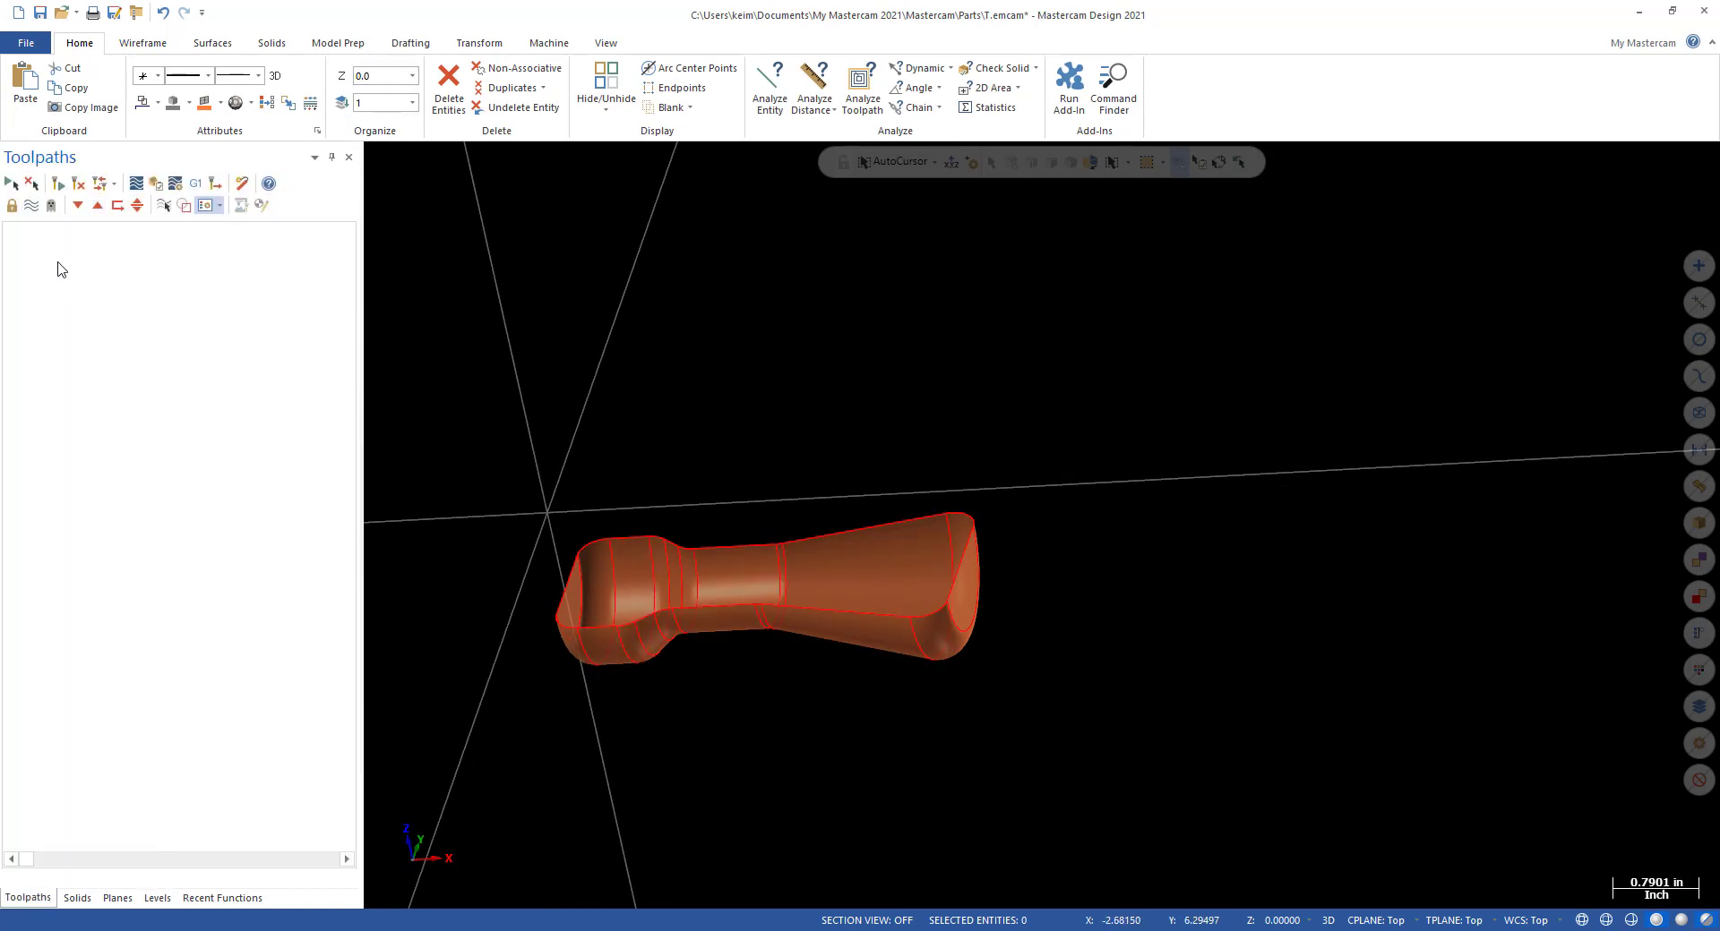
left_click(548, 42)
left_click(26, 100)
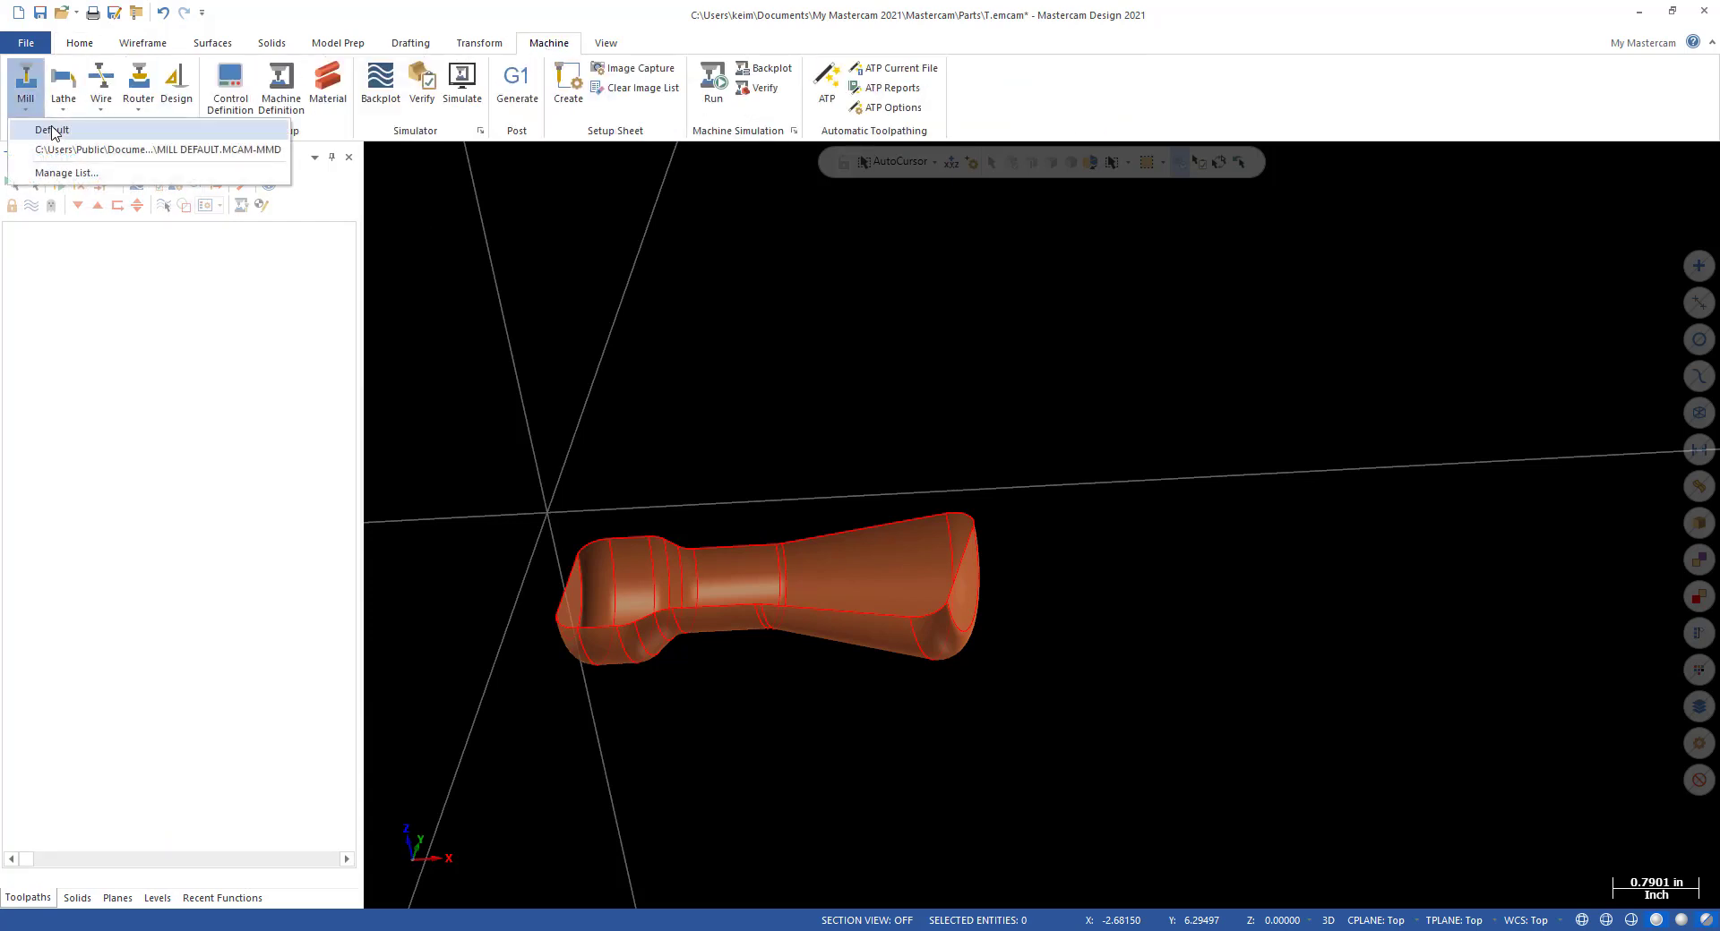
left_click(52, 130)
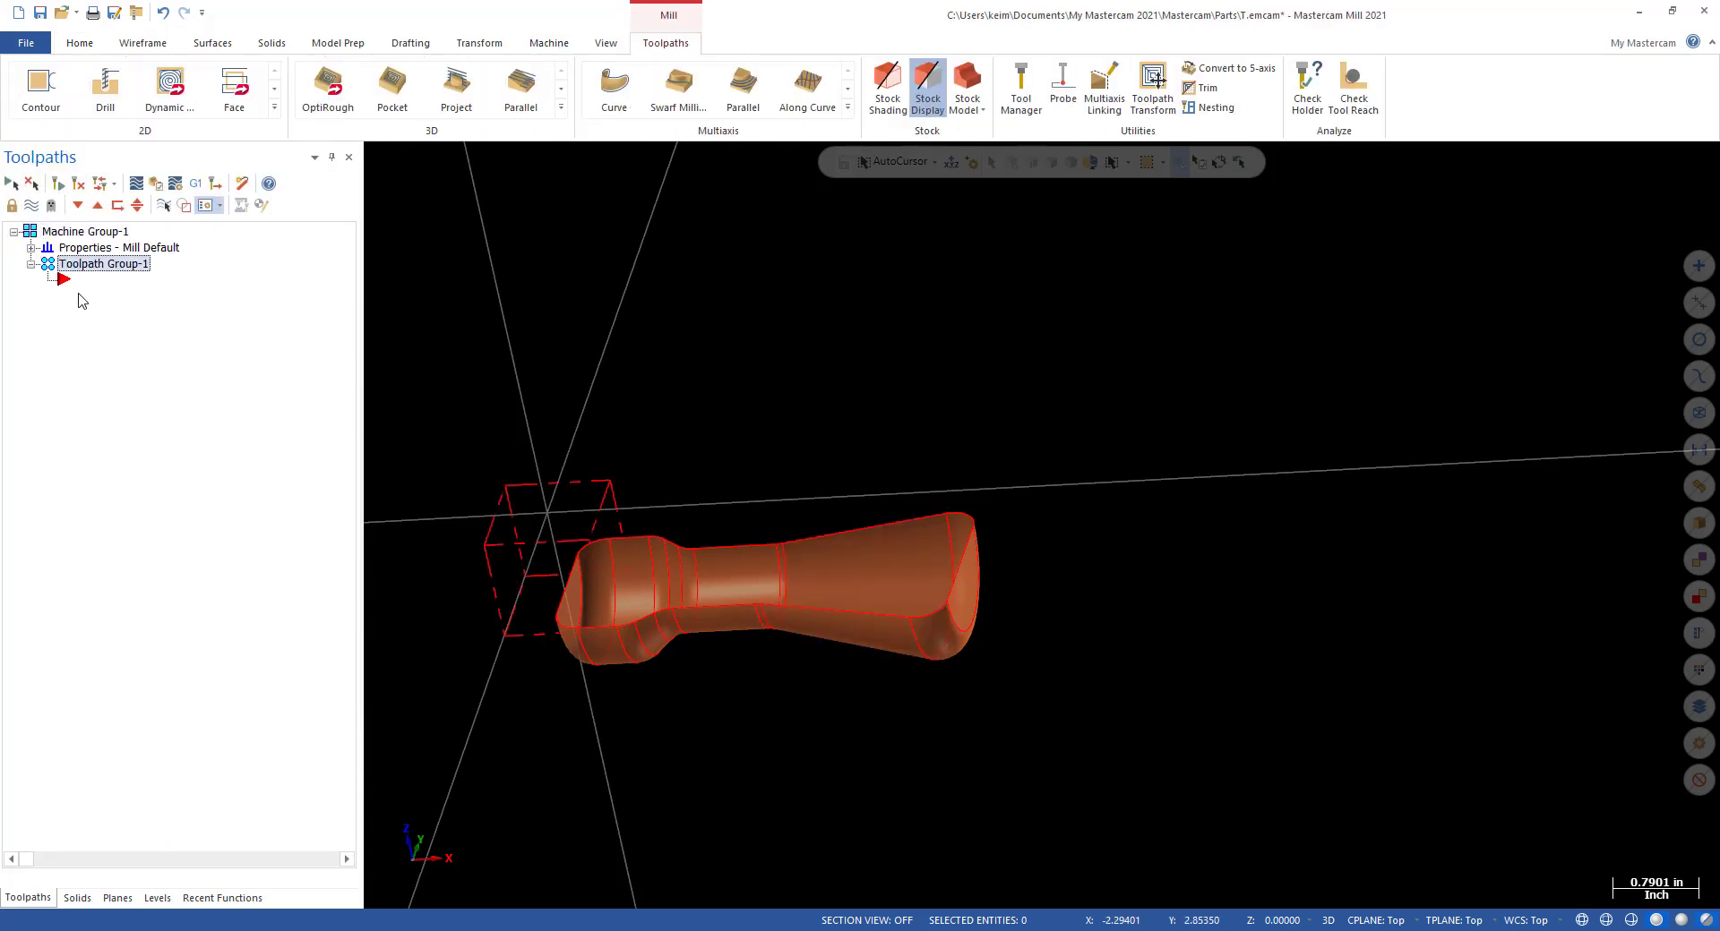
middle_click_drag(879, 568, 775, 584)
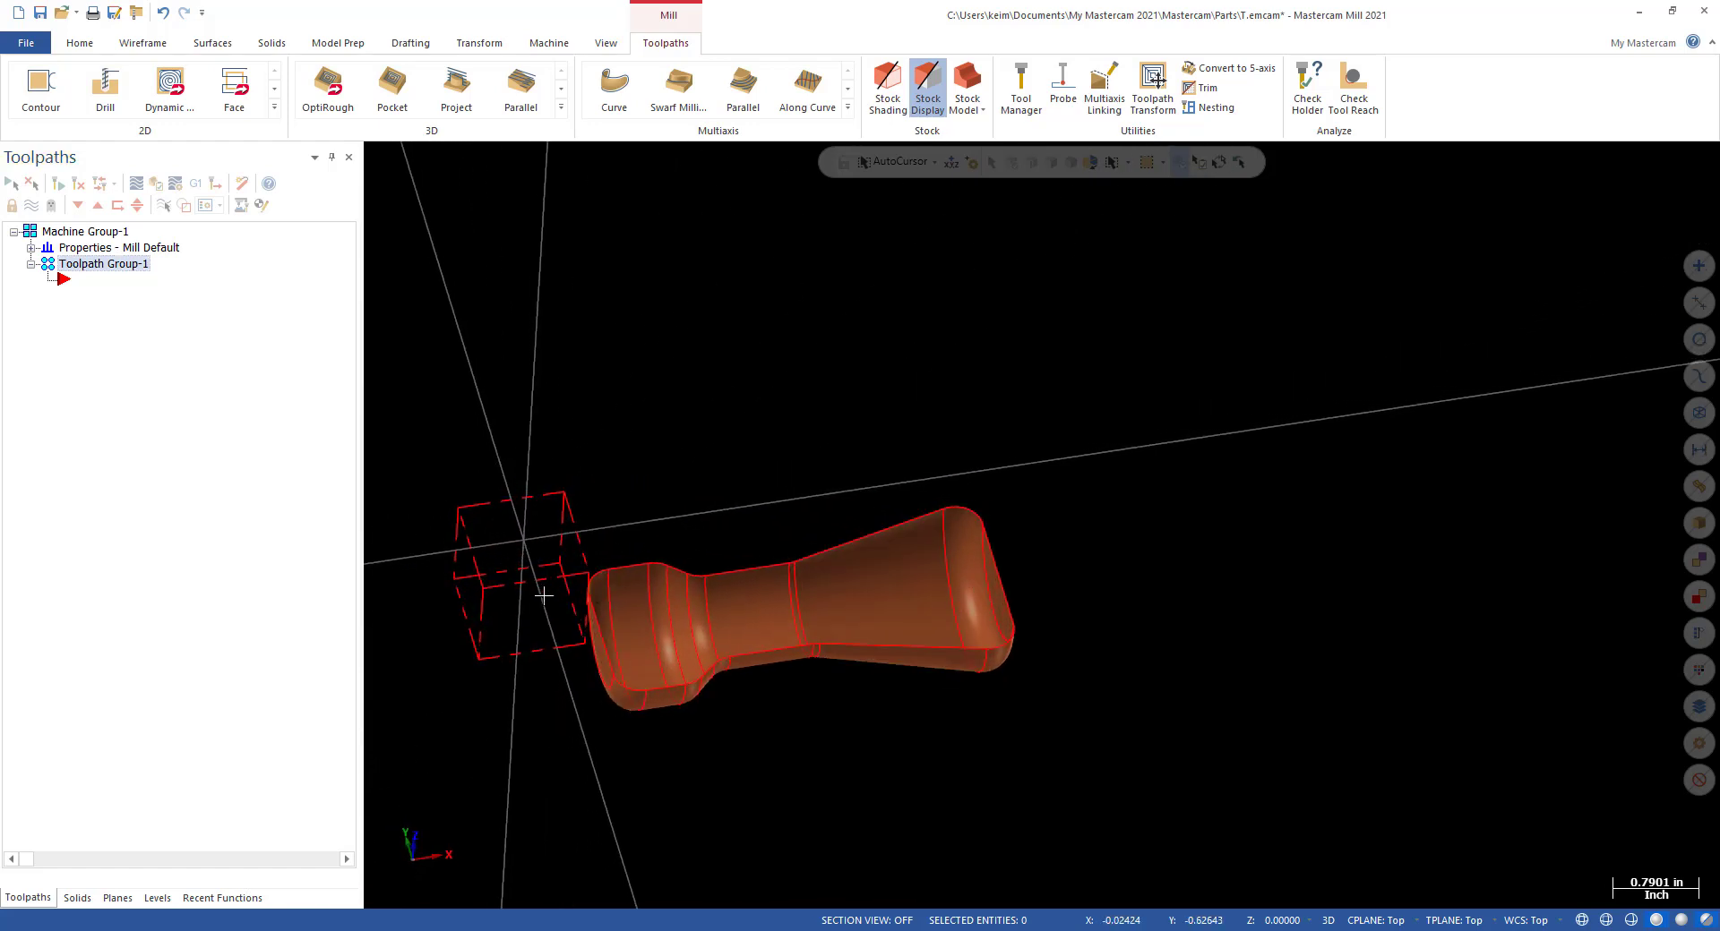
Set up rectangular stock with Y 2.5 and X 4.625, placing its origin at the upper-left corner of the block's top face.
left_click(184, 264)
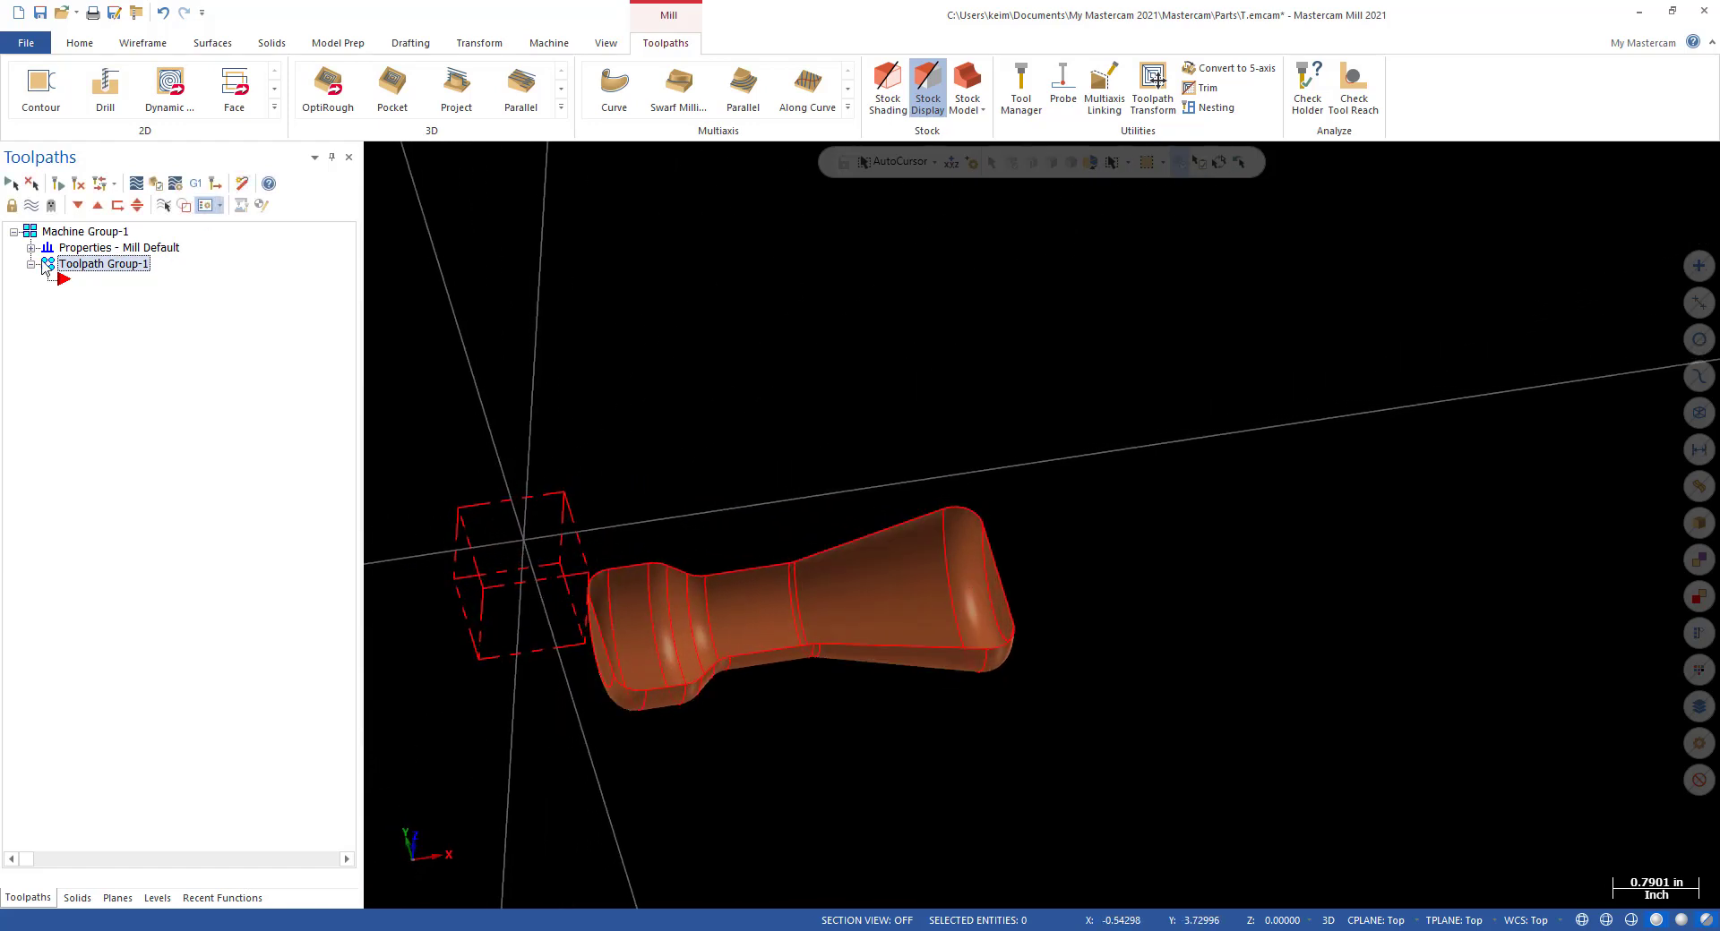
left_click(31, 248)
left_click(106, 295)
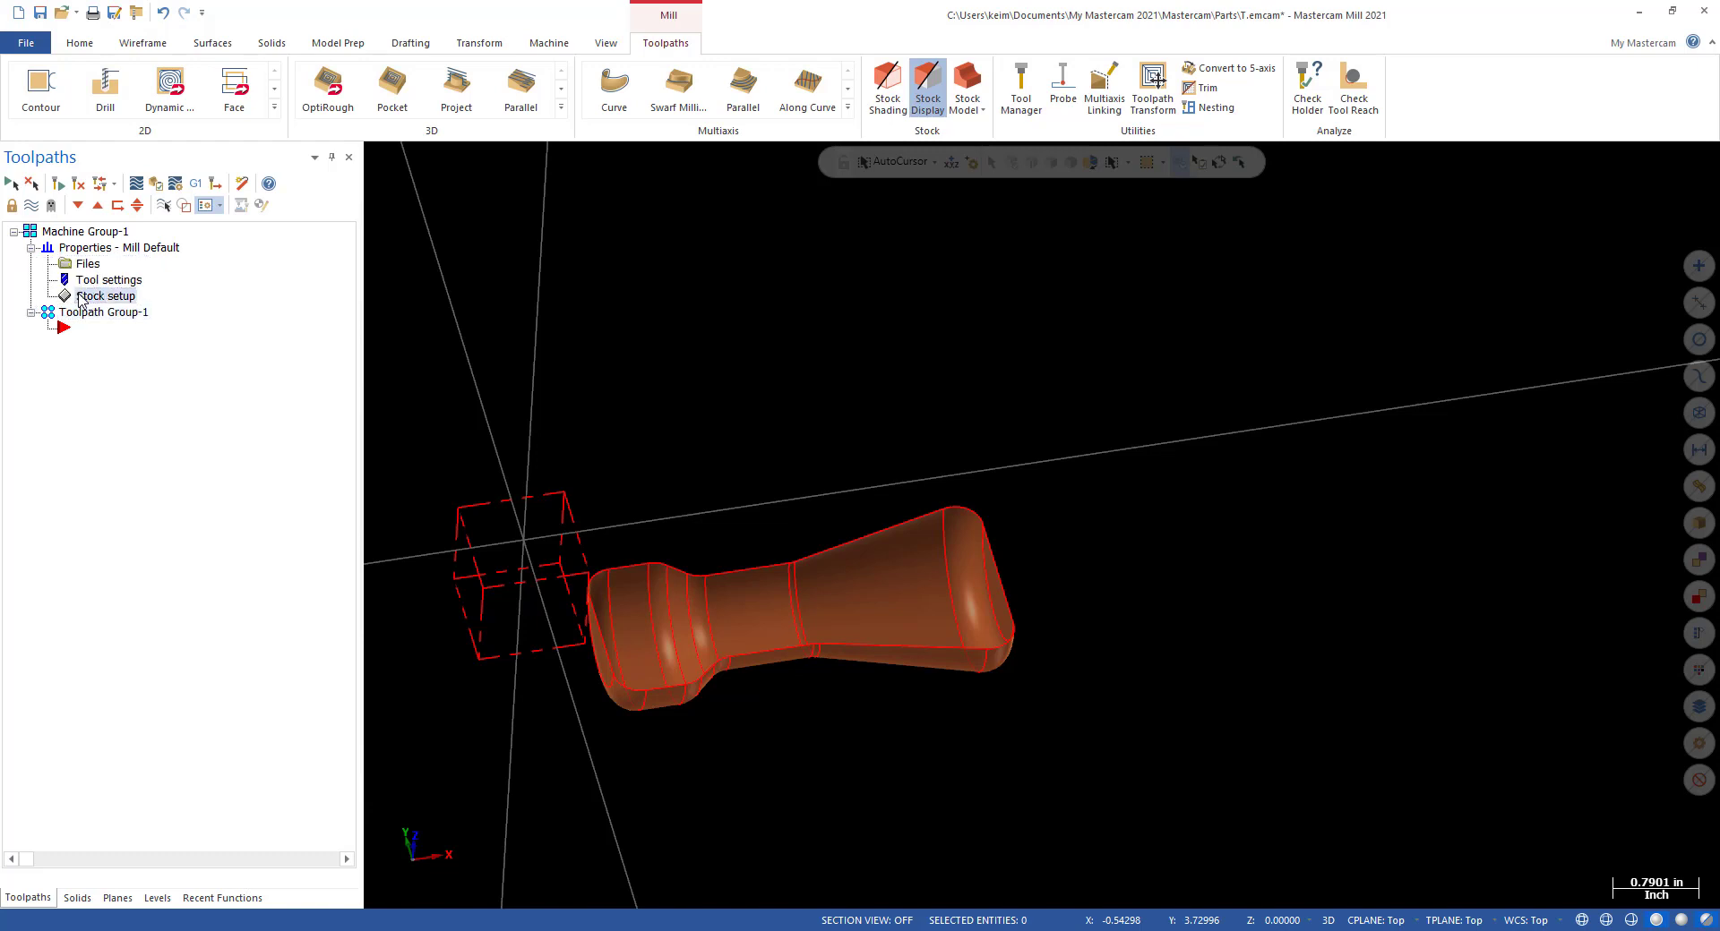
left_click(220, 481)
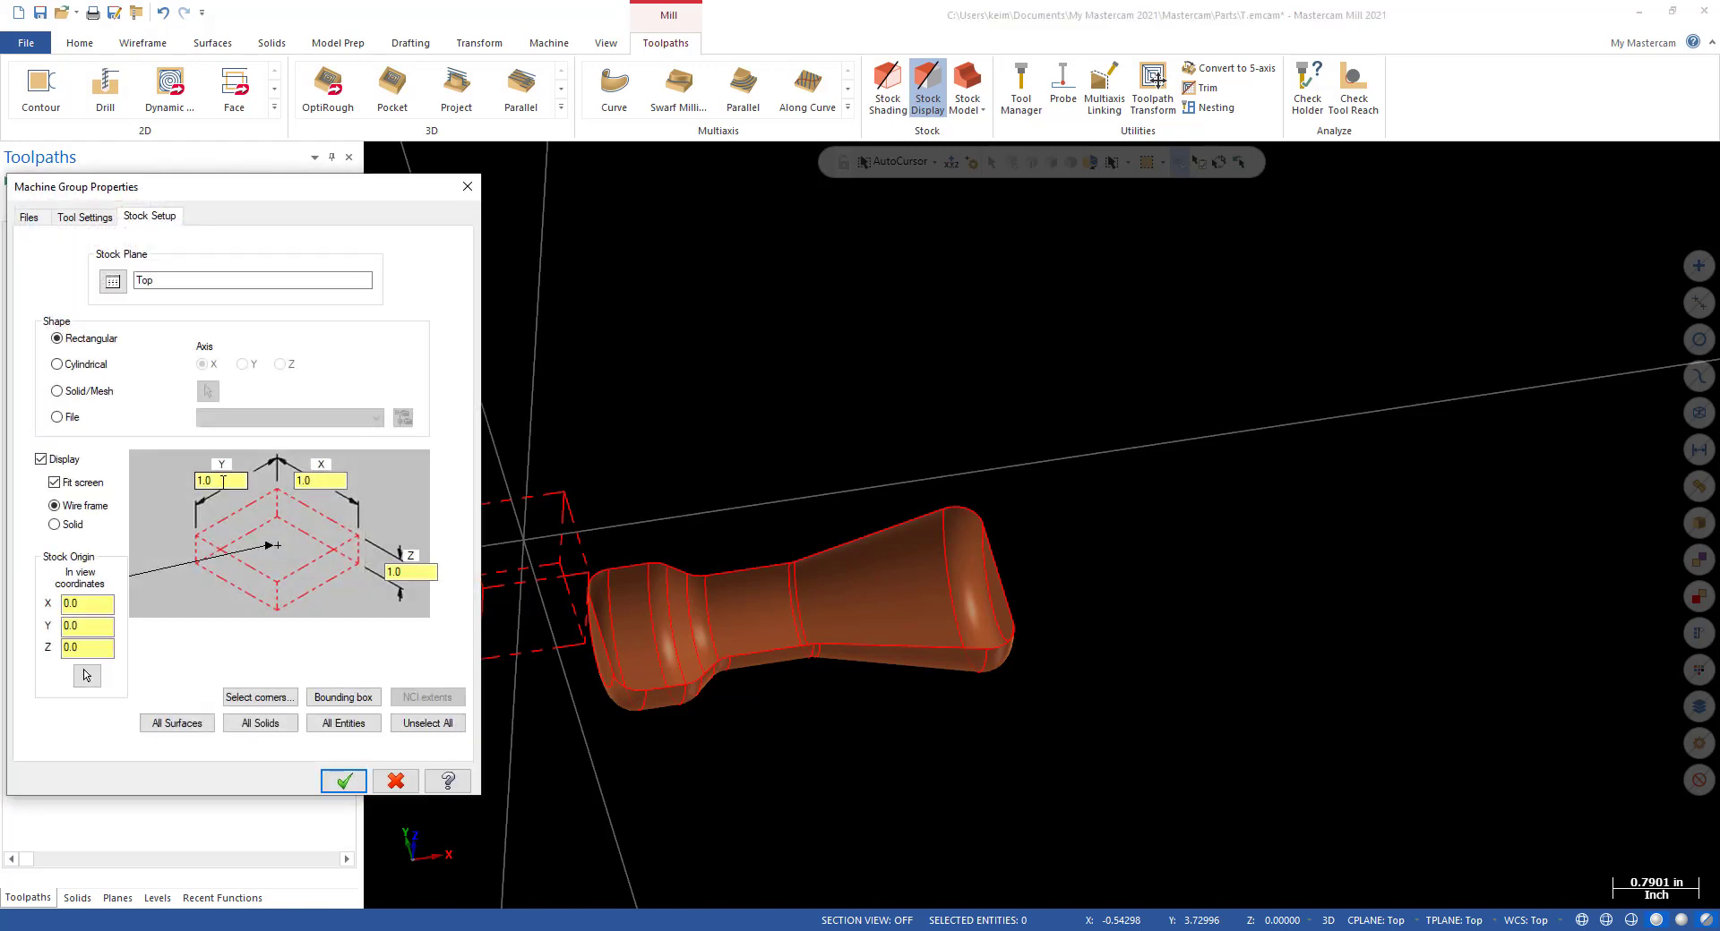
double_click(226, 481)
key("Tab")
left_click(275, 493)
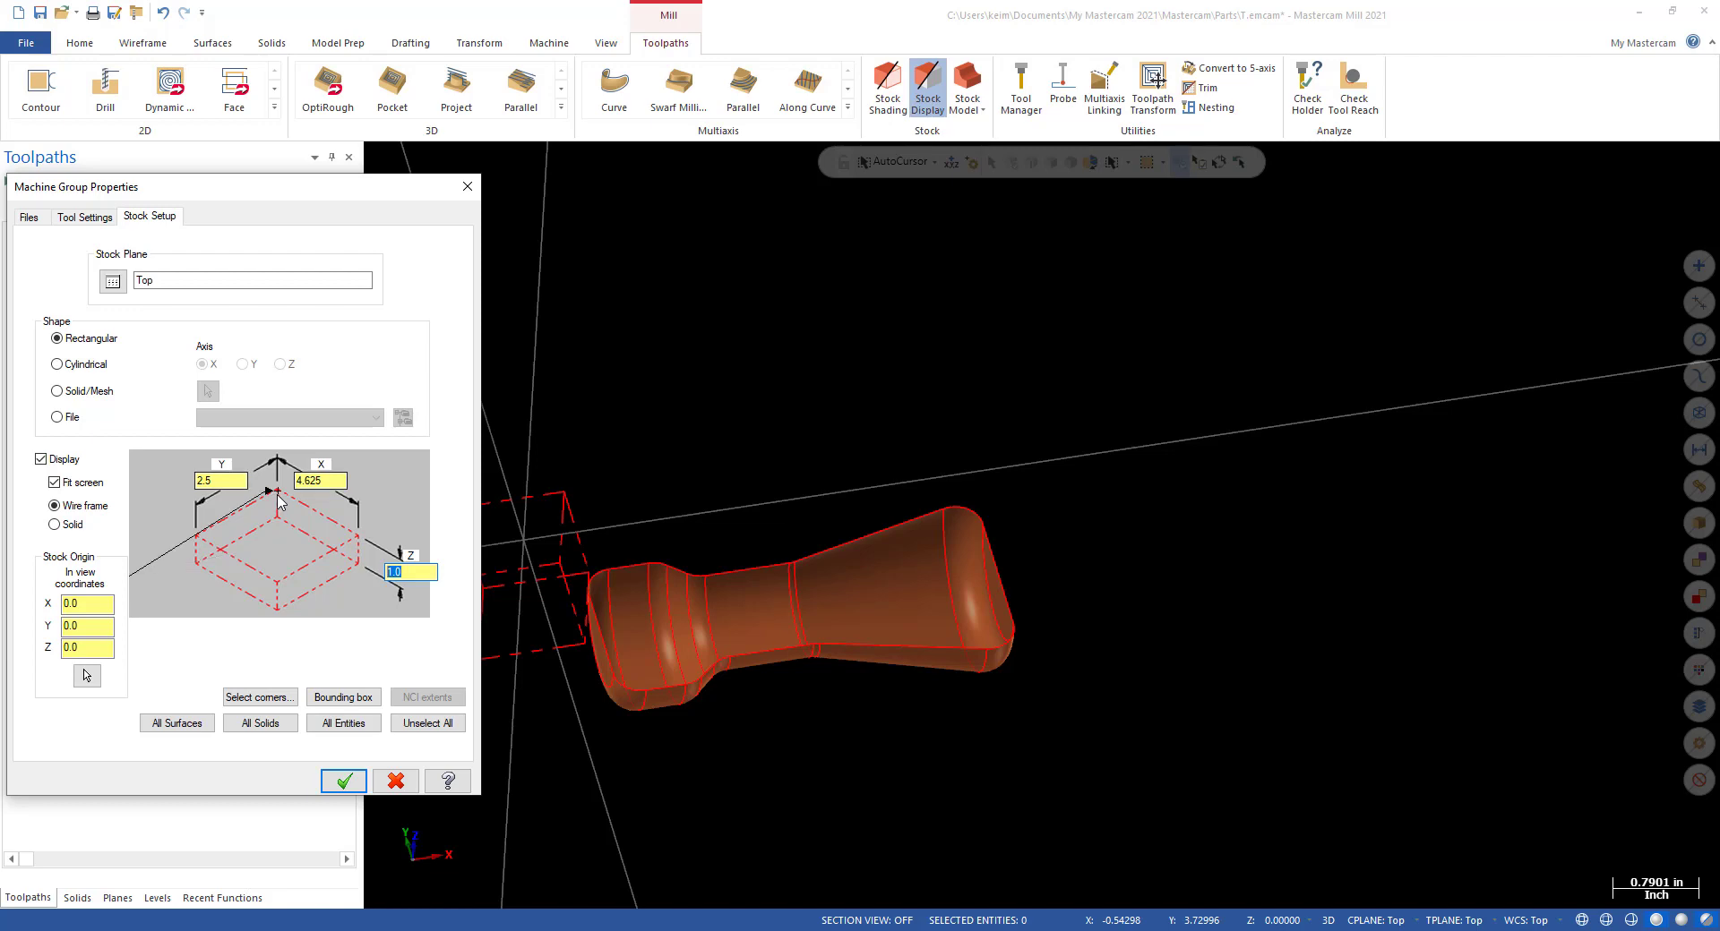
left_click(339, 782)
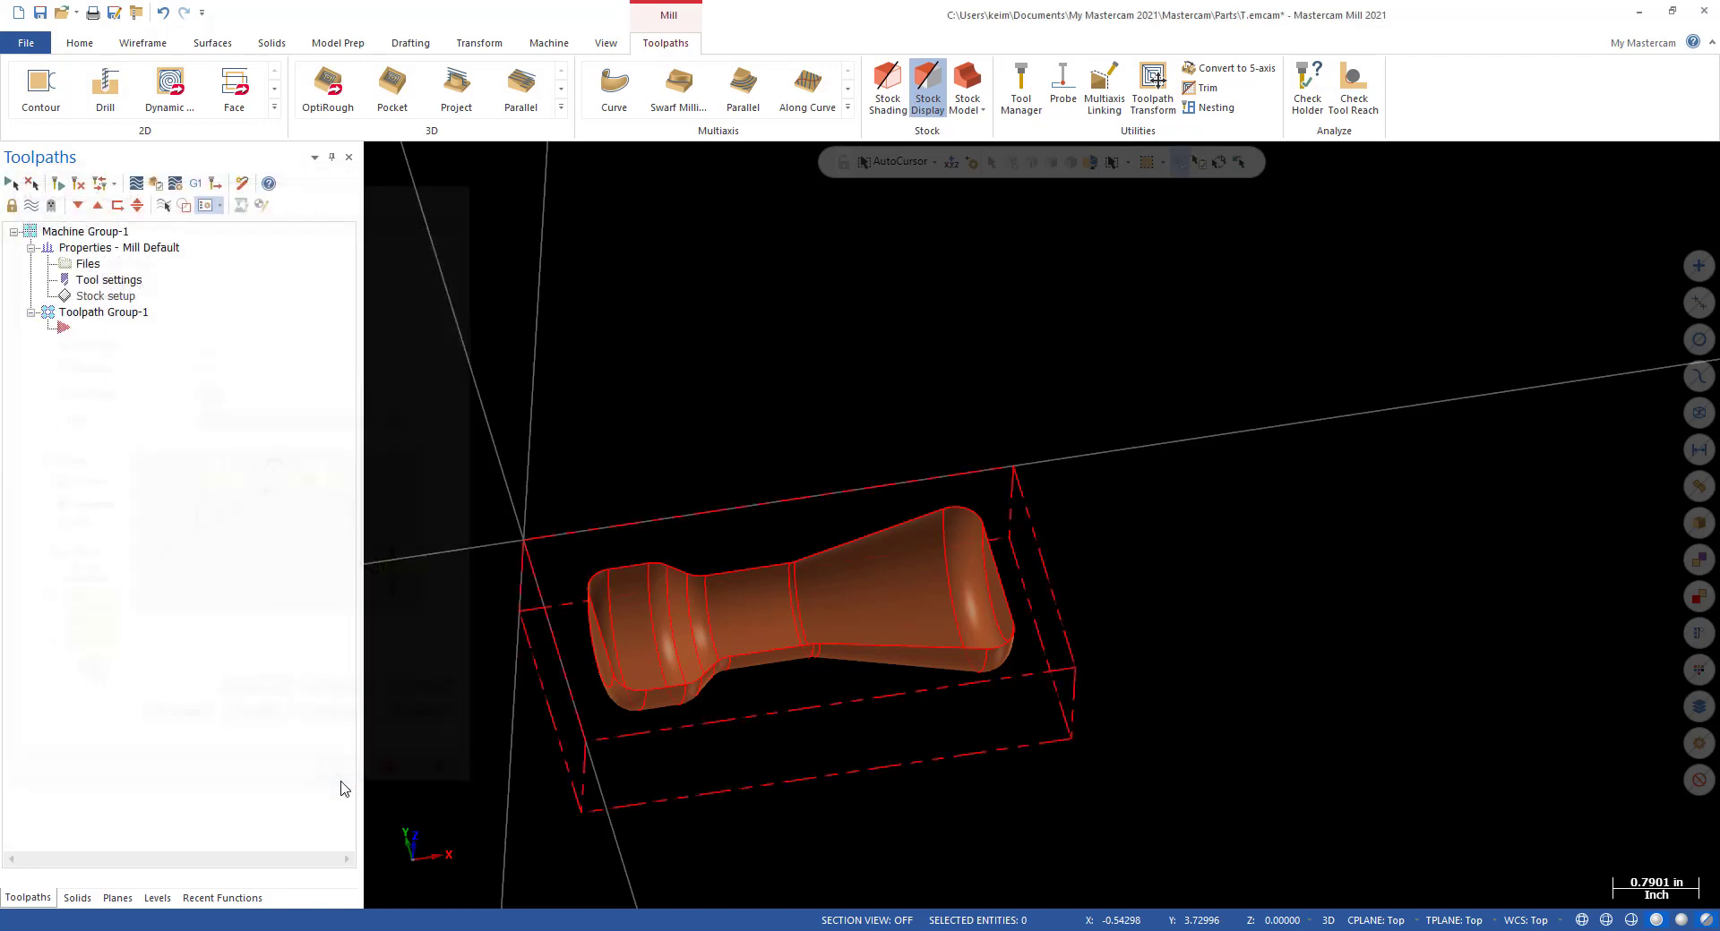
middle_click_drag(1124, 480, 1044, 400)
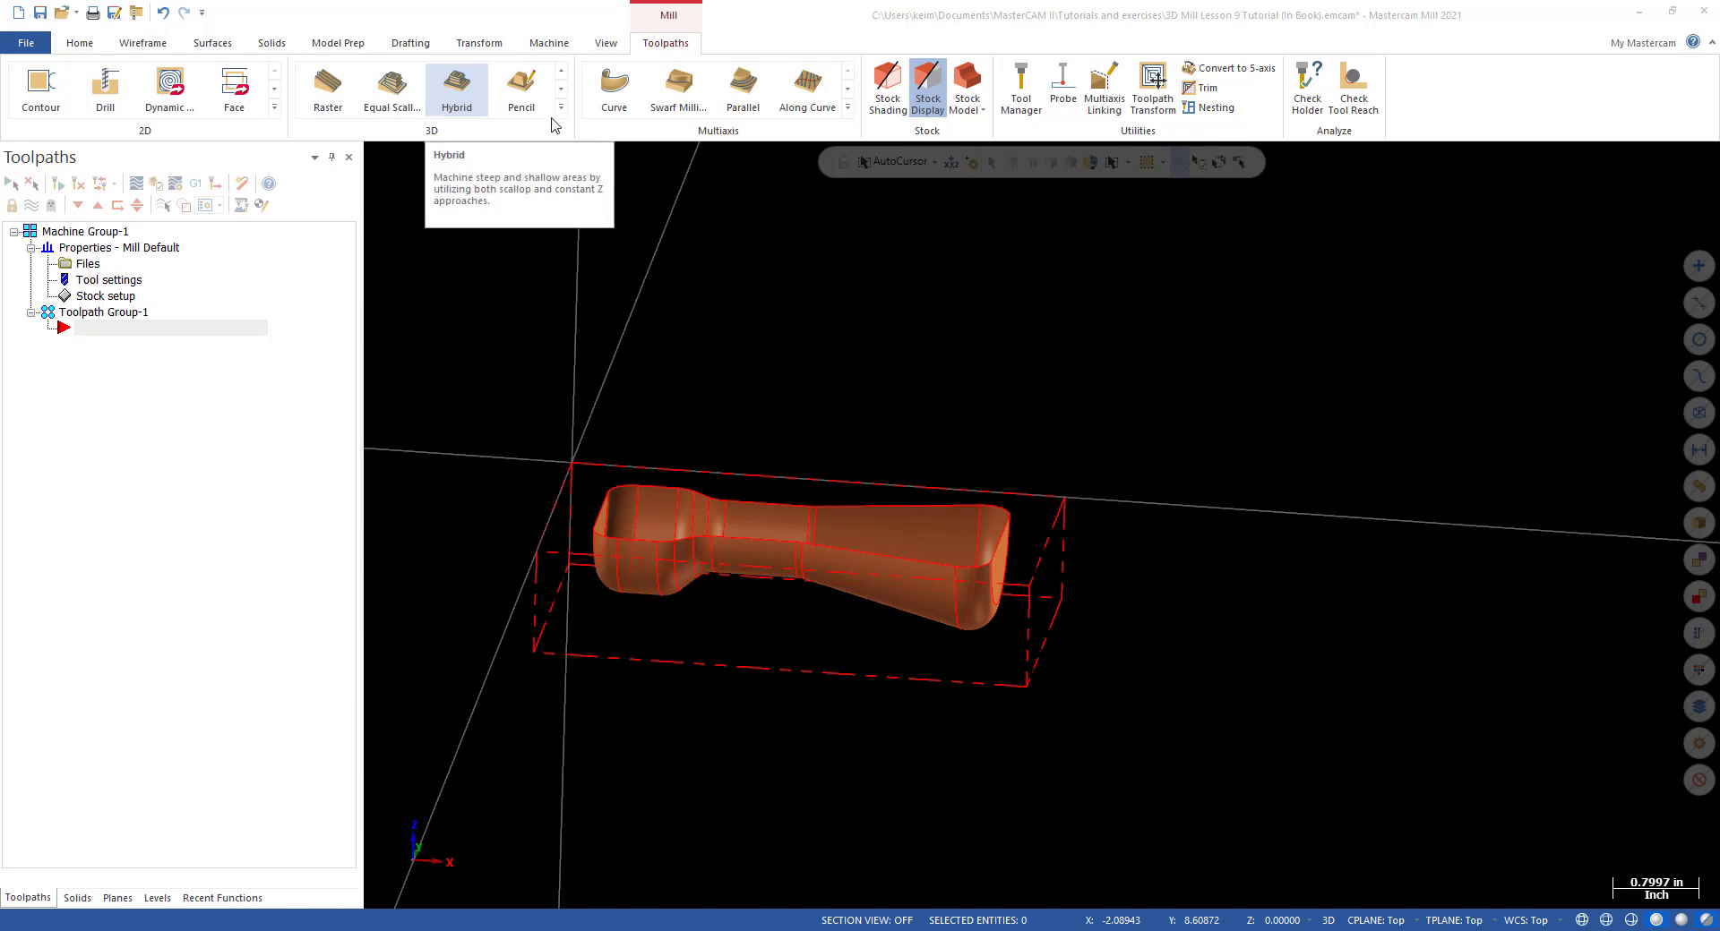
Start a 3D OptiRough roughing toolpath for the cavity in Toolpath Group-1.
left_click(561, 107)
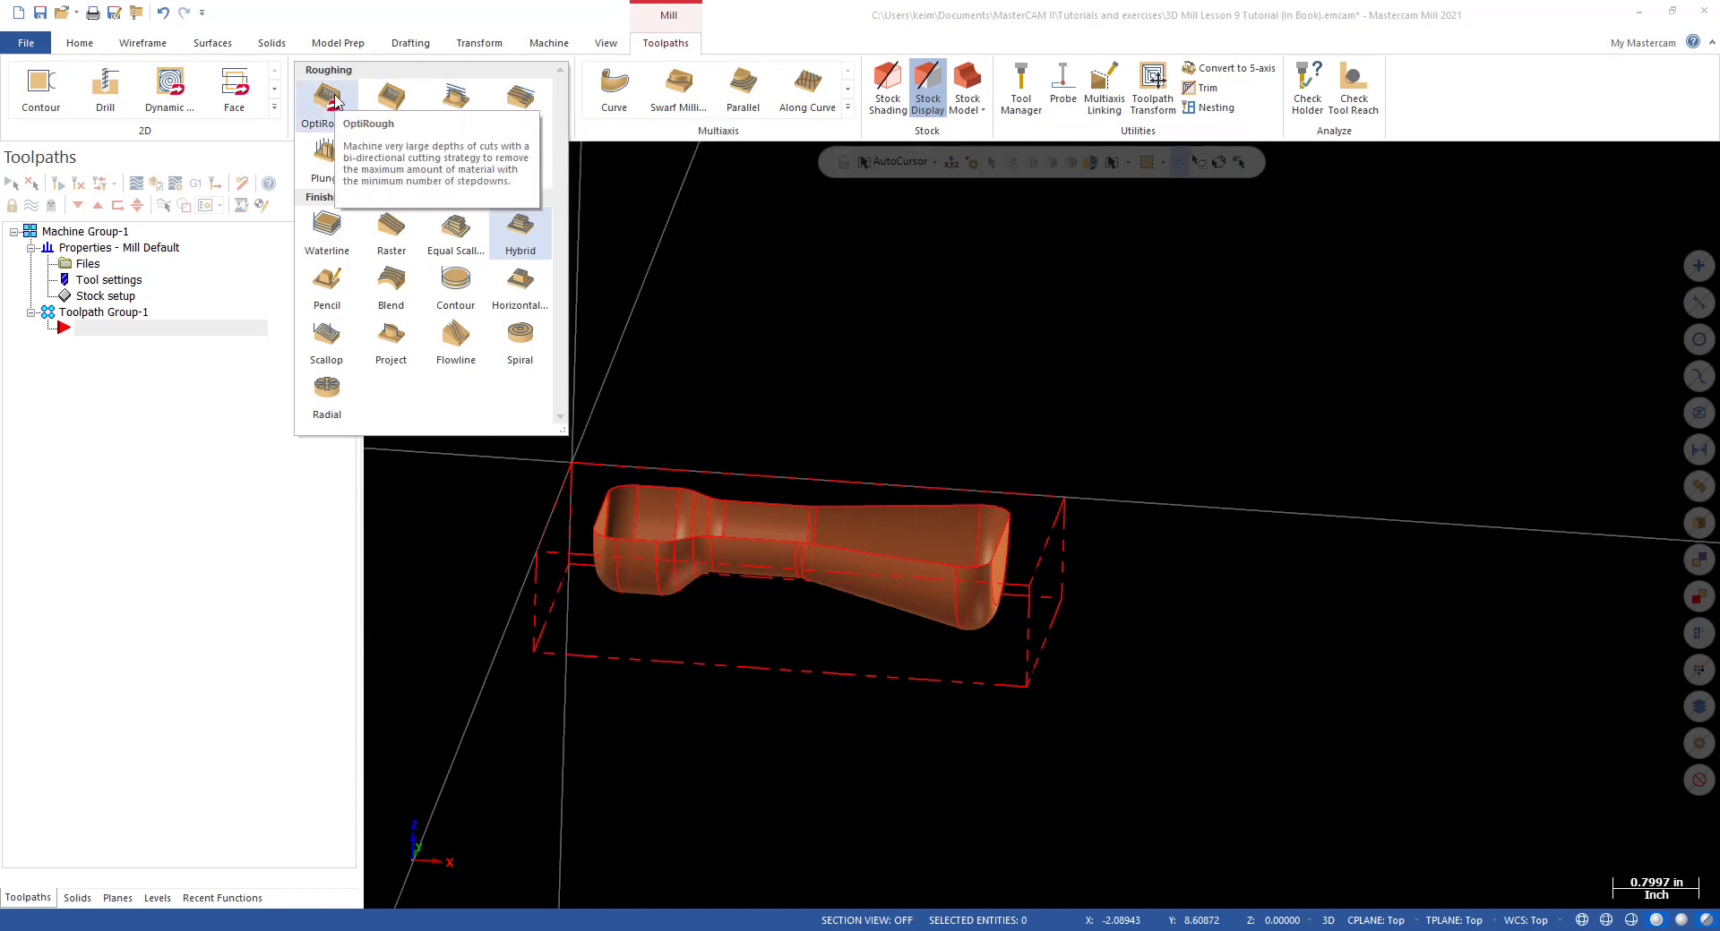
left_click(729, 530)
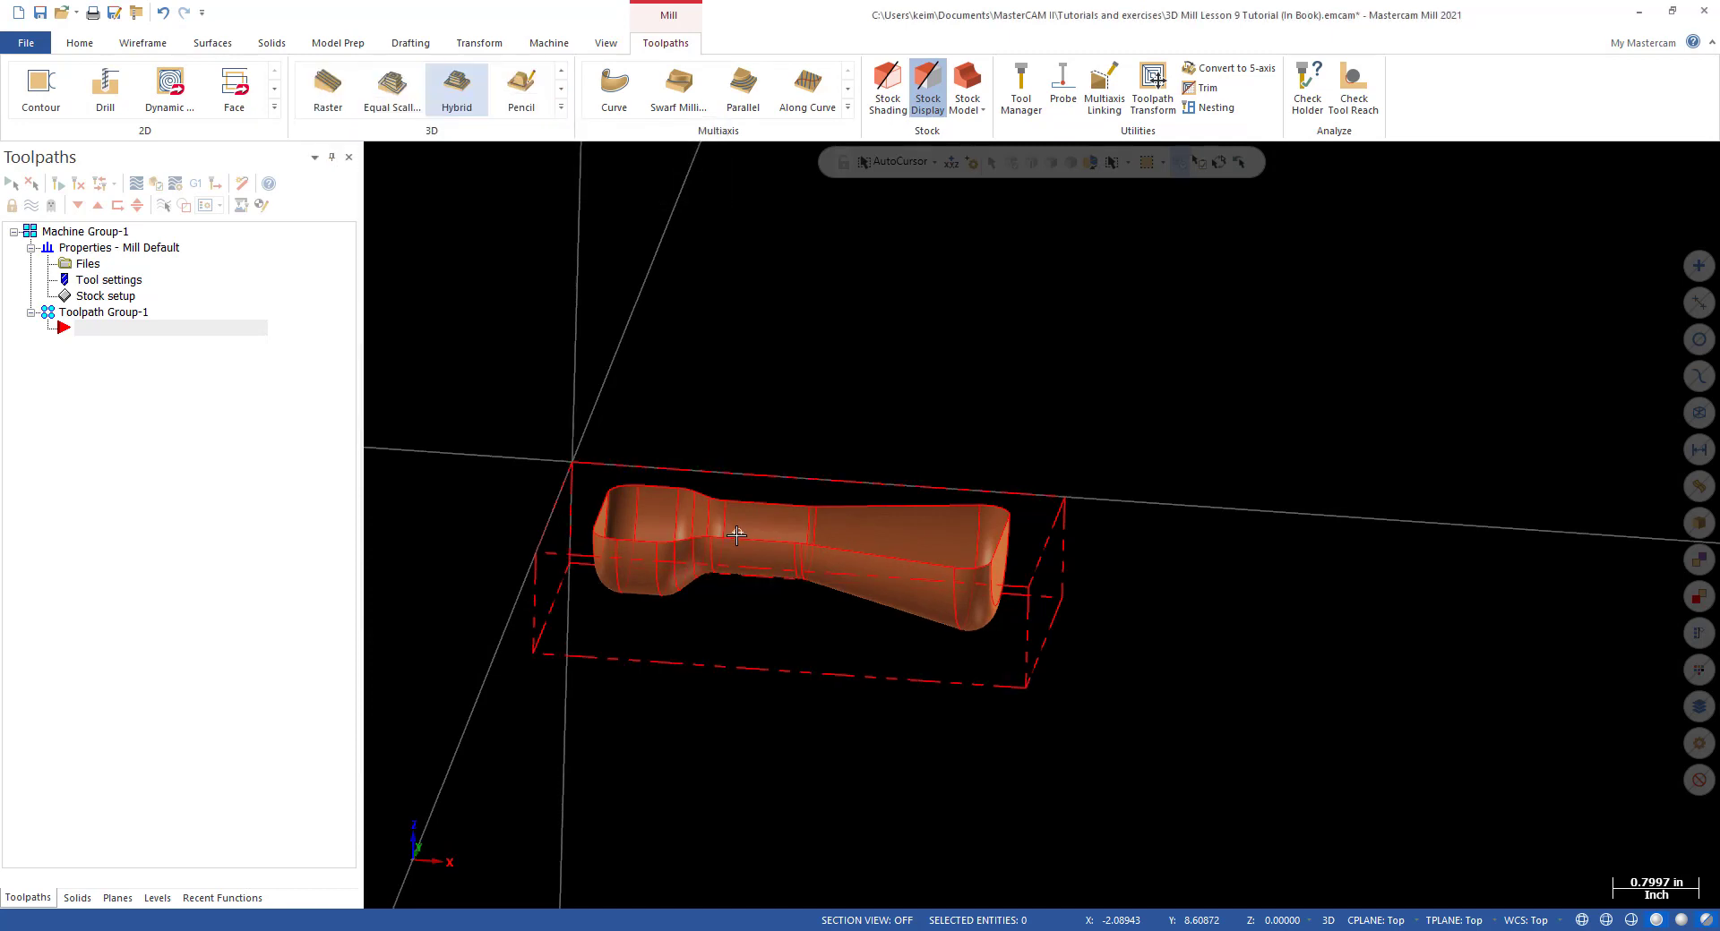
middle_click_drag(729, 530, 609, 568)
middle_click_drag(902, 570, 918, 503)
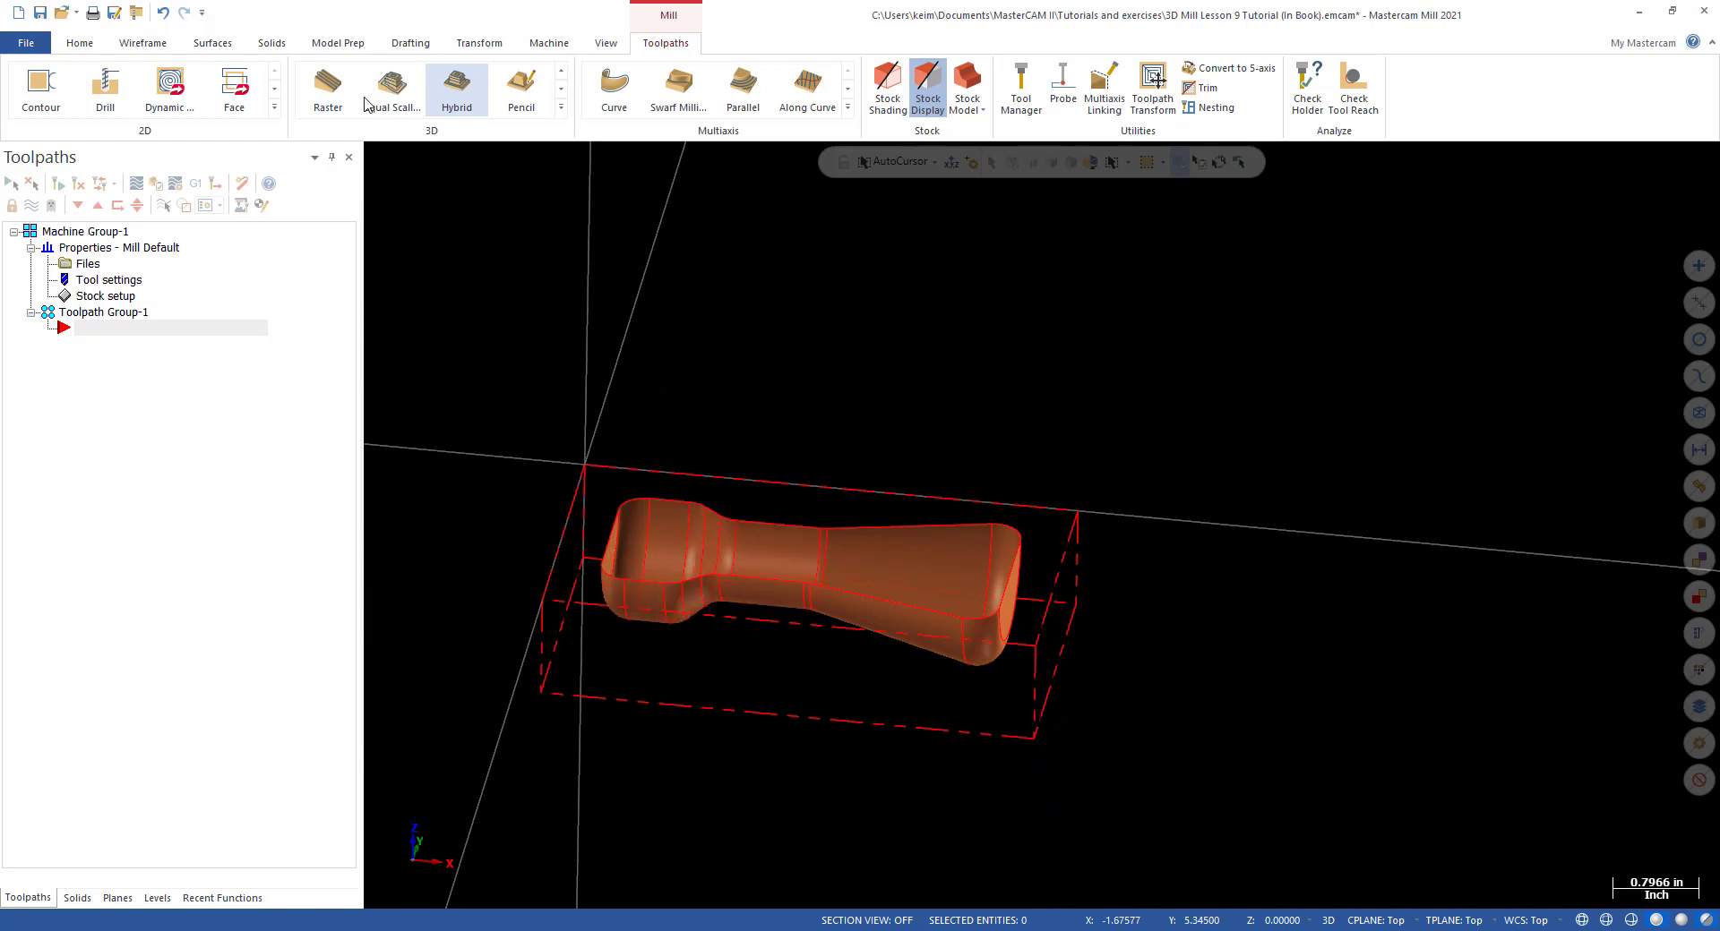
left_click(561, 108)
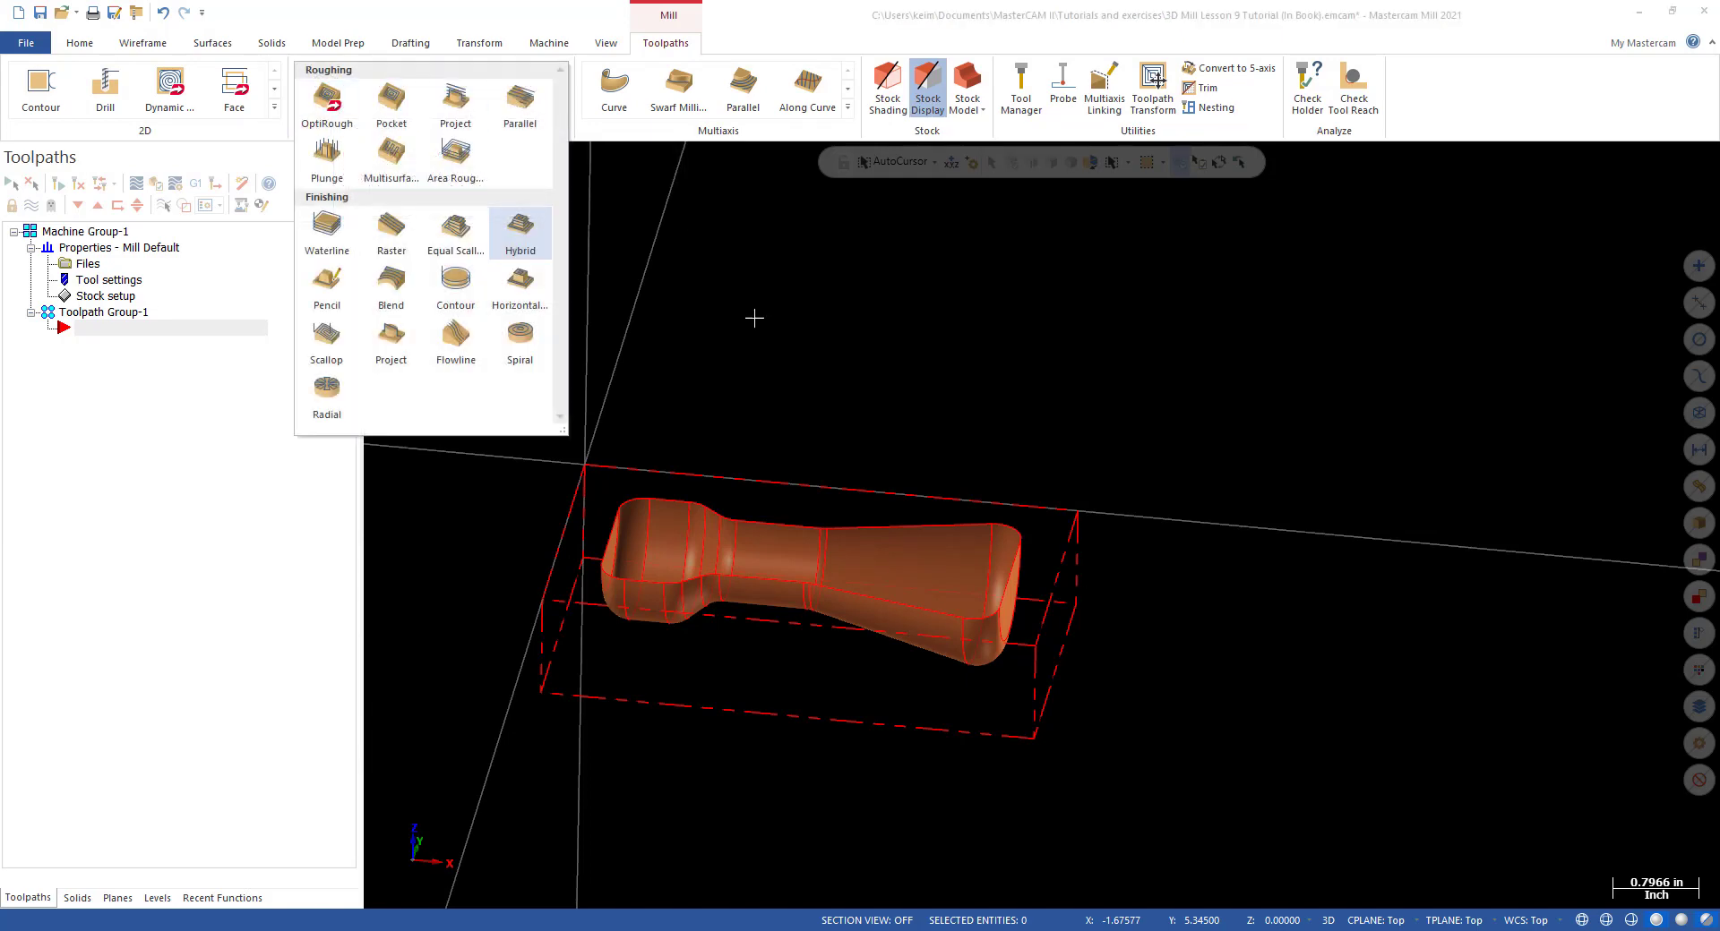
left_click(327, 99)
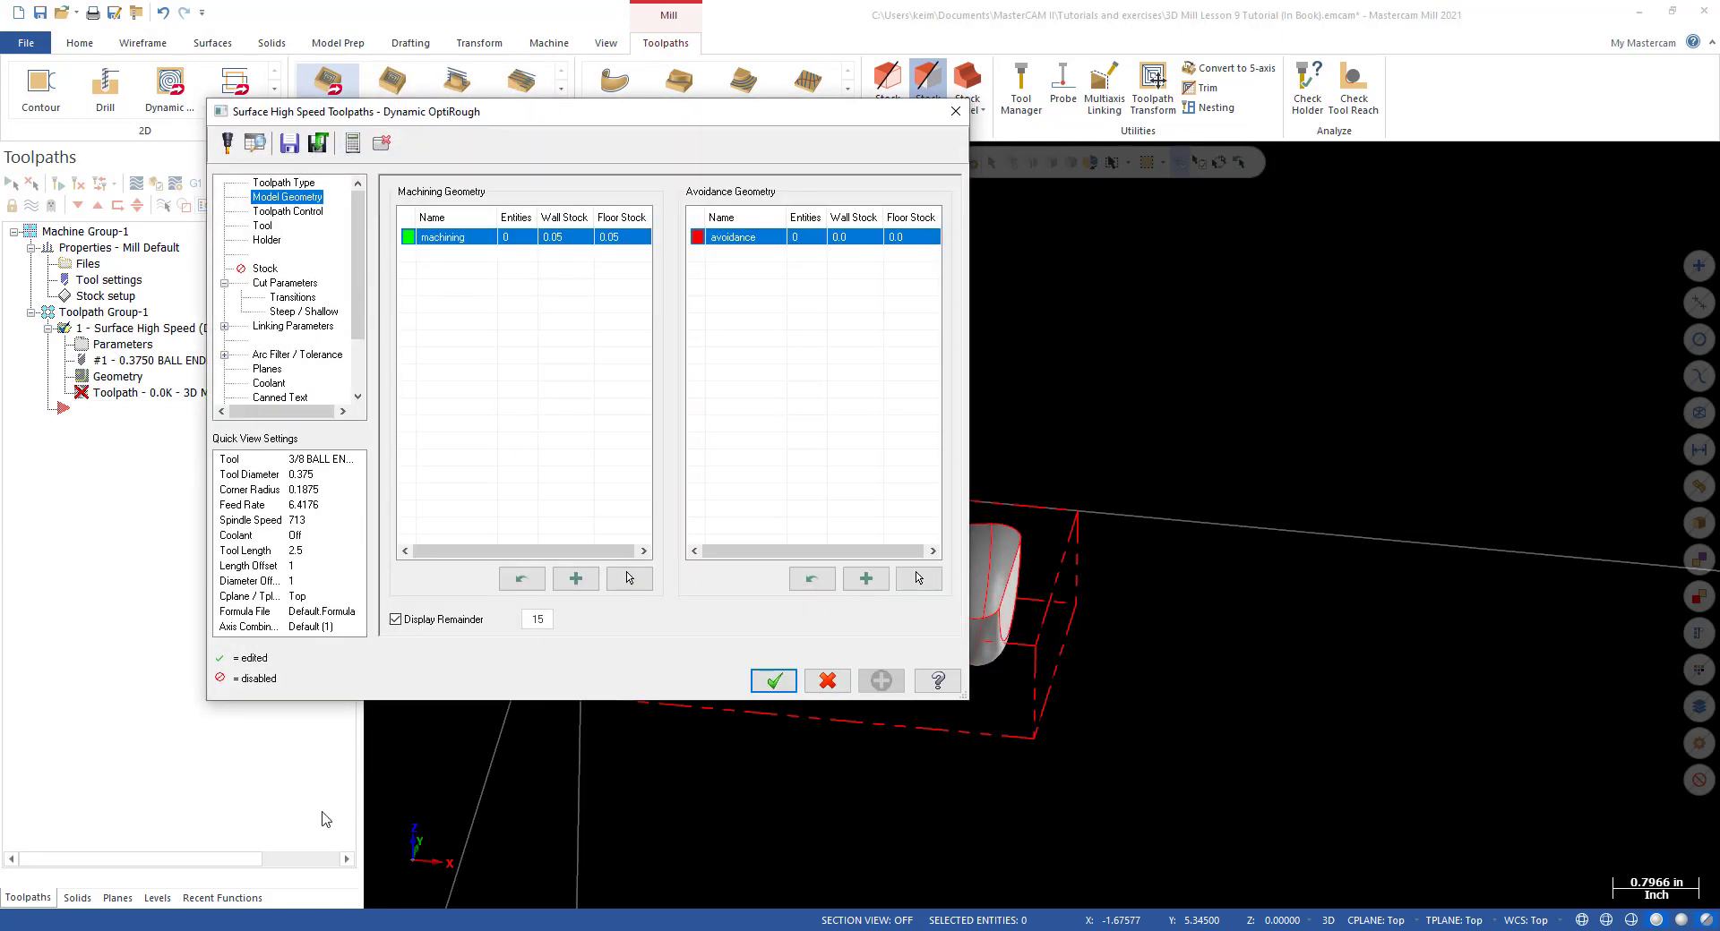
Switch to Paint with a blank canvas filling the screen and choose the Pencil tool.
key("super")
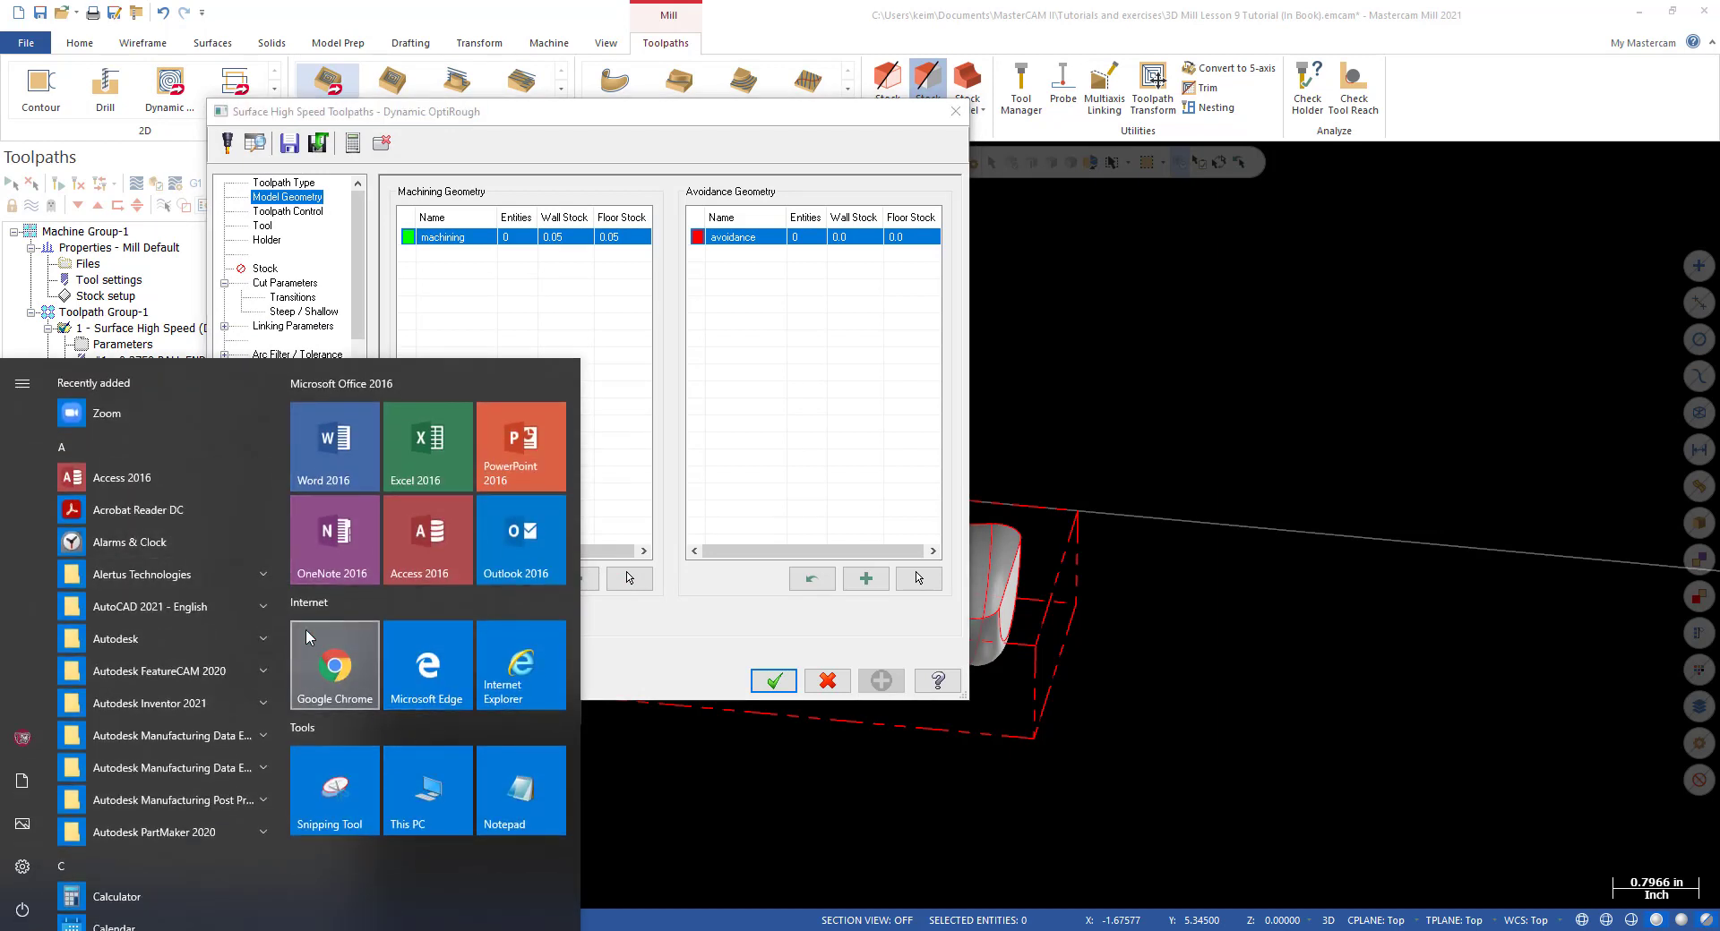
type("paint")
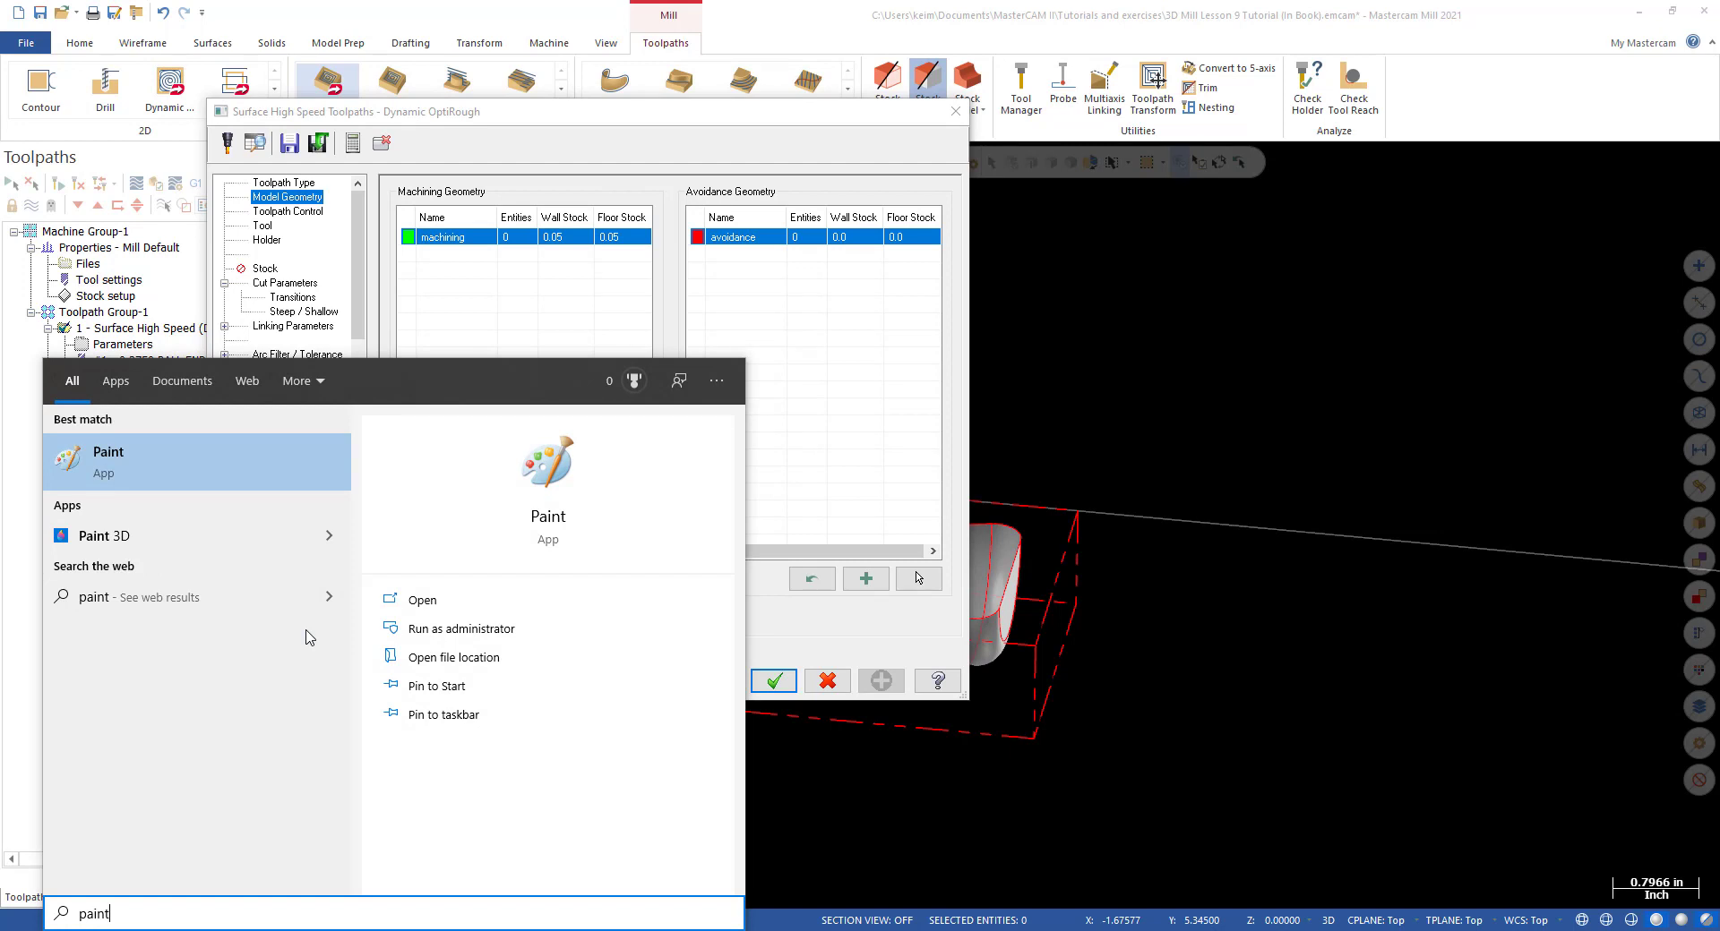
key("Escape")
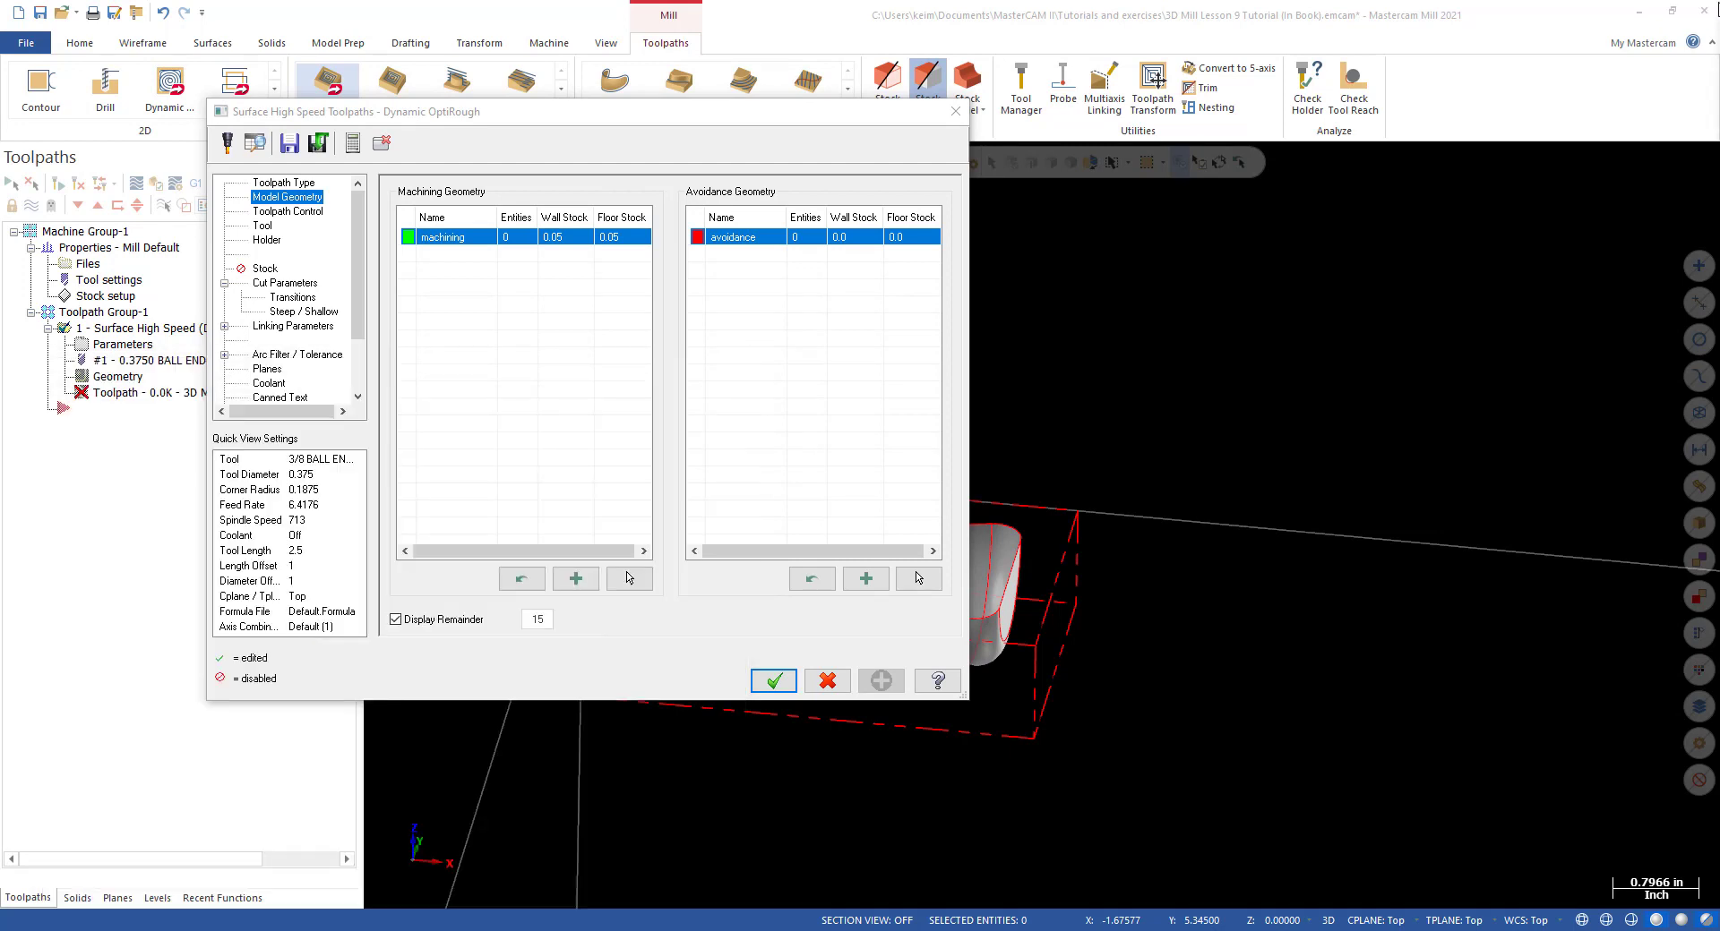
left_click_drag(1719, 21, 994, 2)
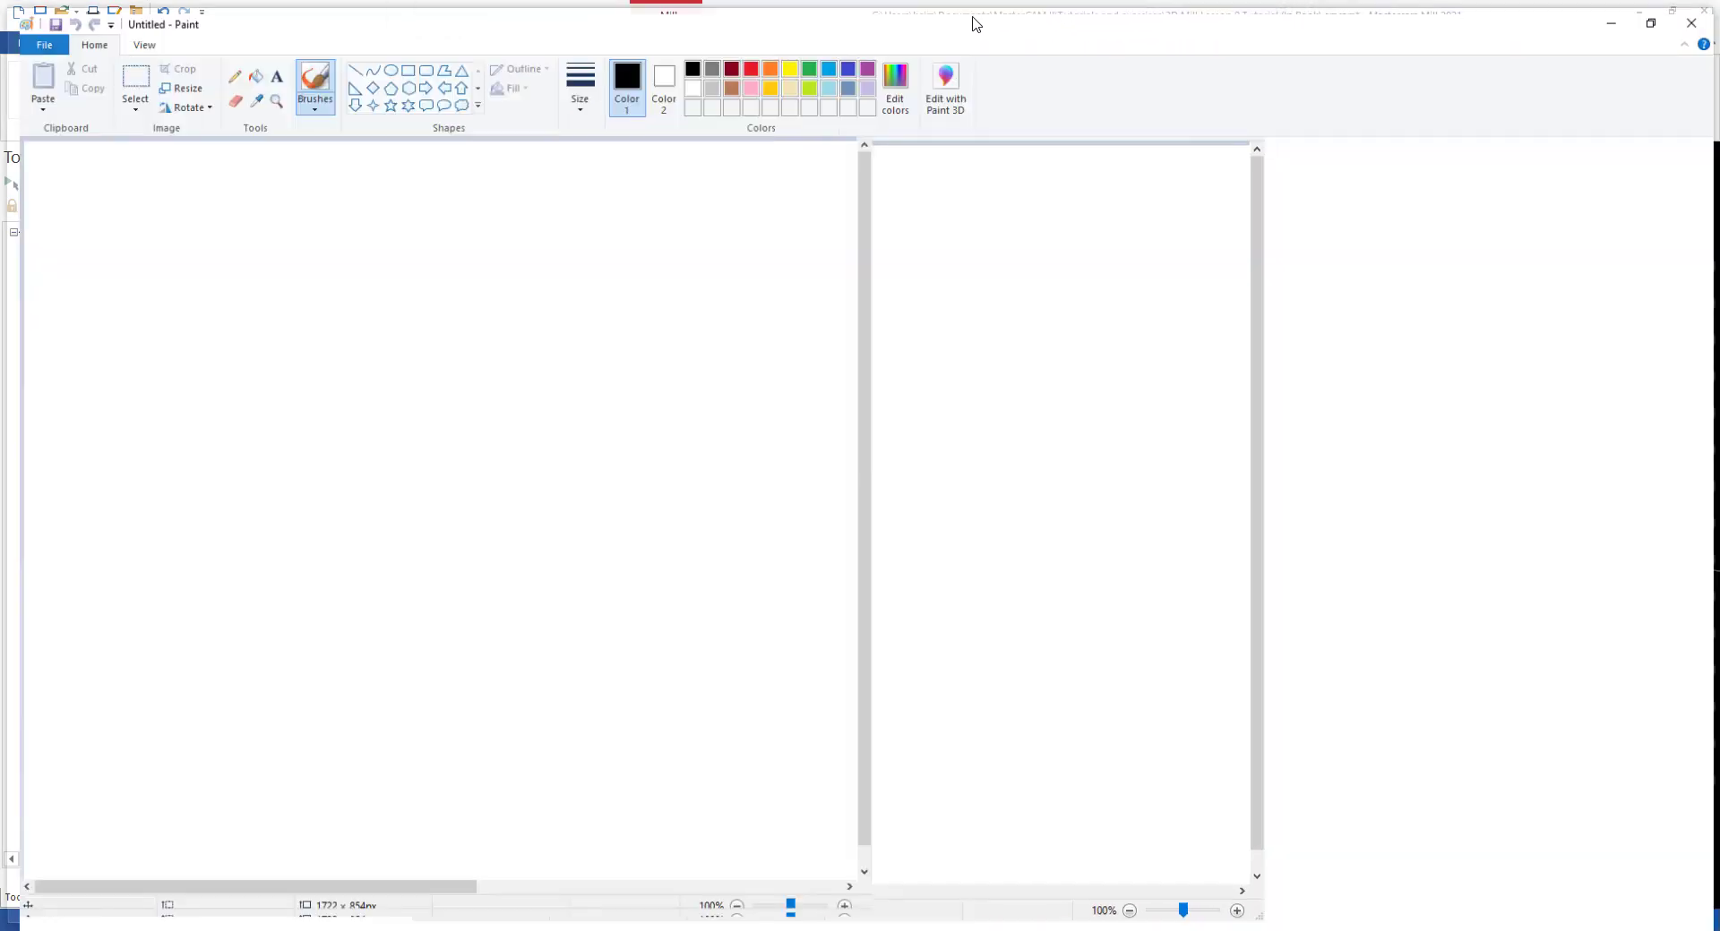
left_click(218, 62)
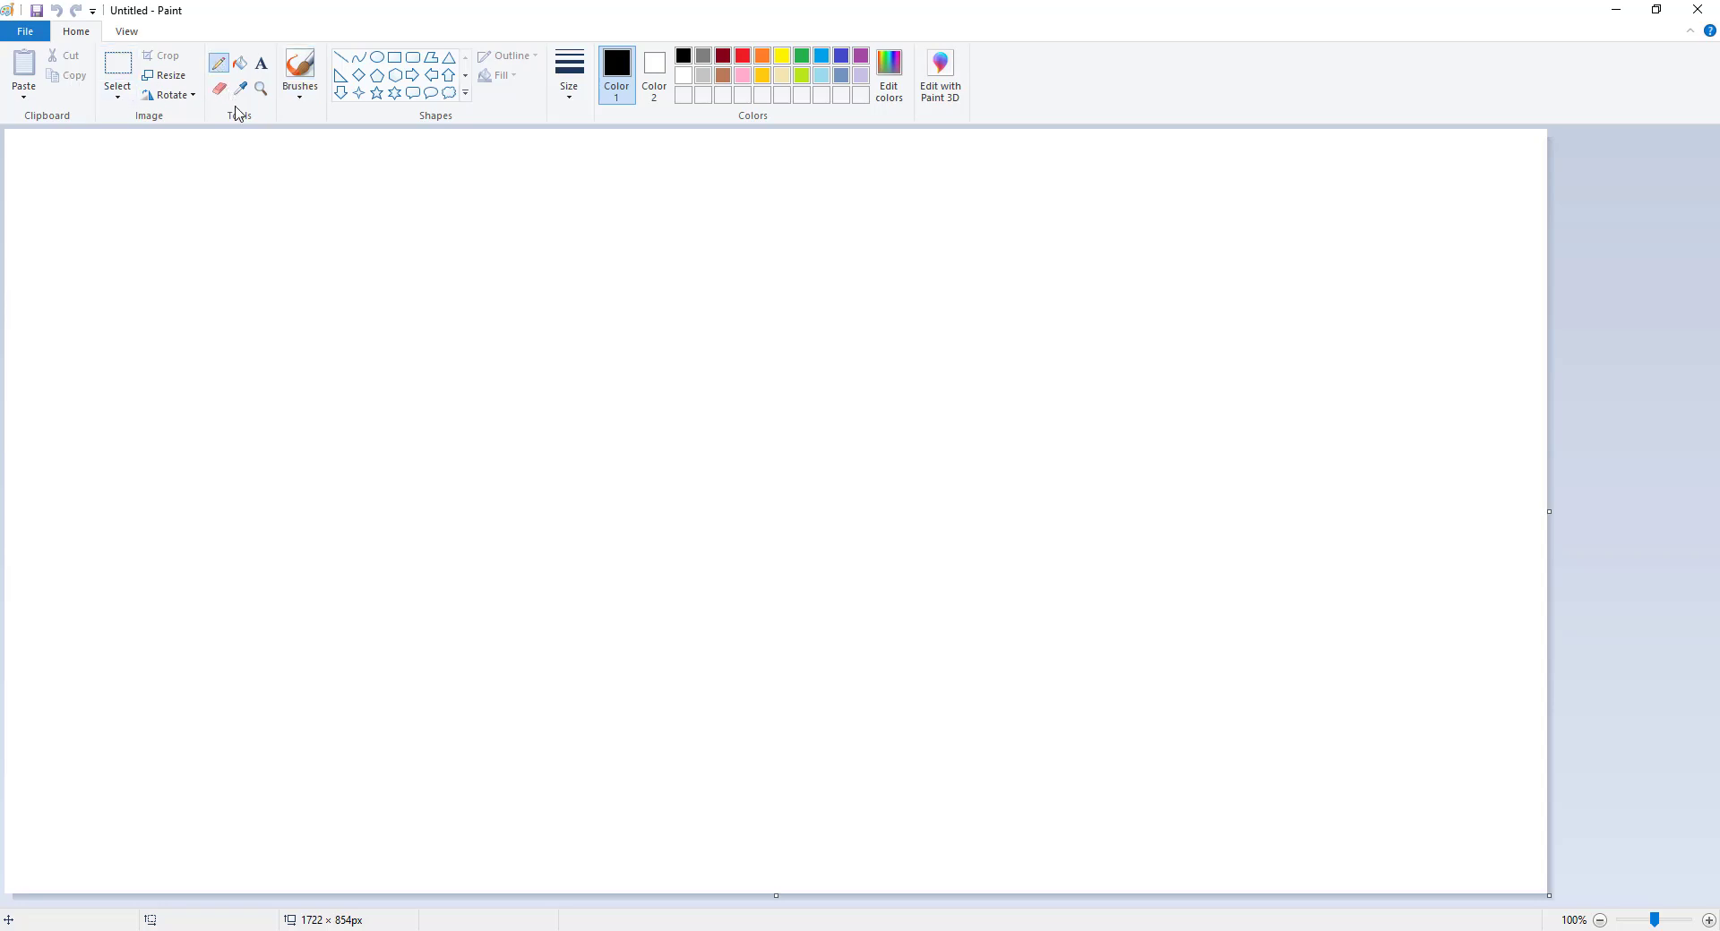
Sketch a freehand pocket cross-section with sloped walls and a flat floor, plus short lines marking the top and bottom depths.
mouse_move(260, 323)
left_mouse_down()
mouse_move(439, 564)
mouse_move(751, 579)
mouse_move(815, 551)
mouse_move(1017, 306)
left_mouse_up()
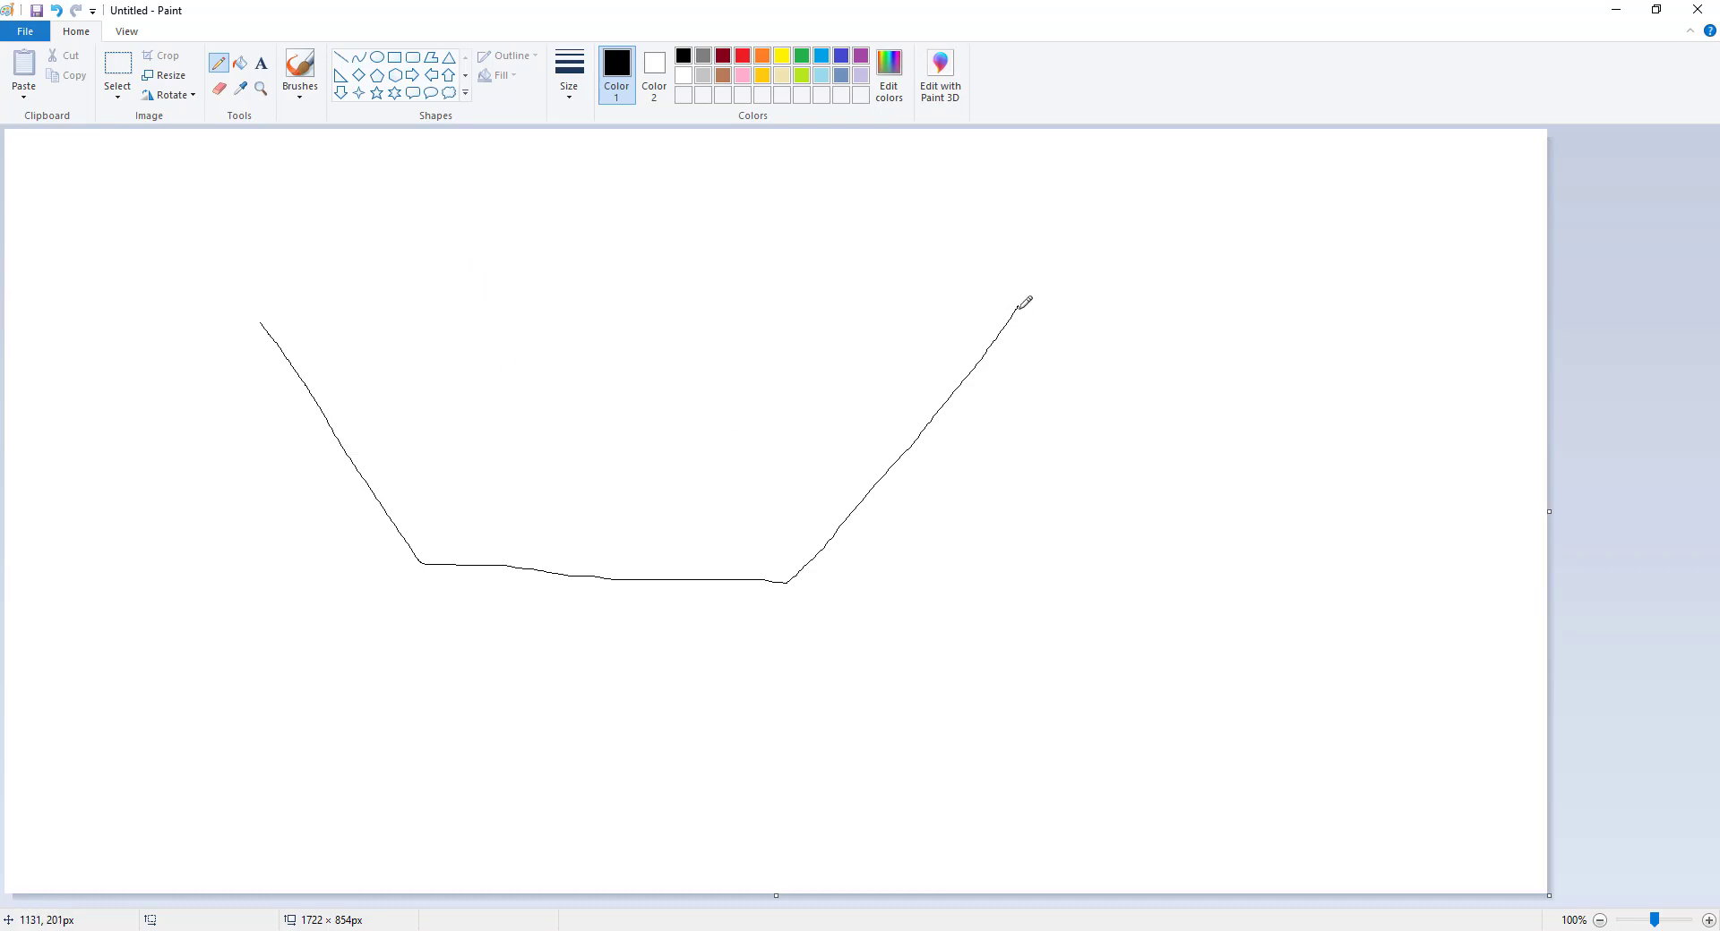
left_click_drag(1020, 308, 1088, 312)
left_click_drag(855, 578, 949, 588)
Sketch a full-depth roughing cut and two stepped cuts up the right-hand slope, and undo these three strokes.
mouse_move(430, 233)
left_mouse_down()
mouse_move(427, 546)
mouse_move(788, 570)
mouse_move(806, 210)
left_mouse_up()
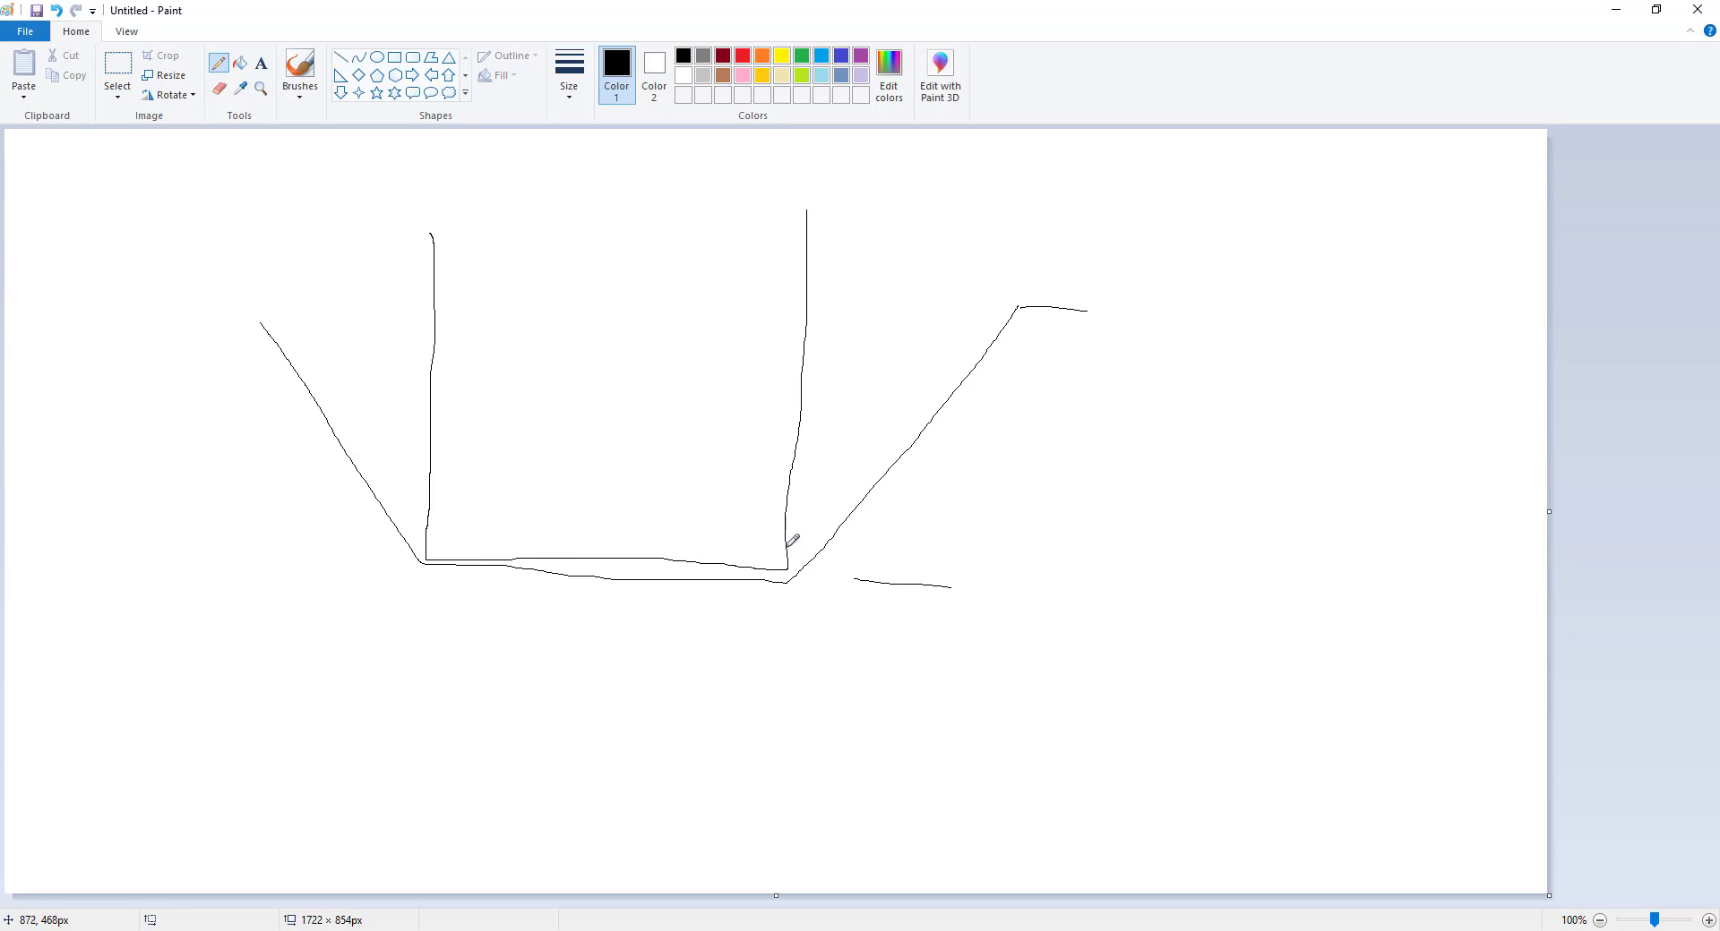
mouse_move(787, 548)
left_mouse_down()
mouse_move(810, 549)
mouse_move(817, 526)
mouse_move(819, 224)
left_mouse_up()
mouse_move(819, 515)
left_mouse_down()
mouse_move(842, 498)
mouse_move(853, 240)
left_mouse_up()
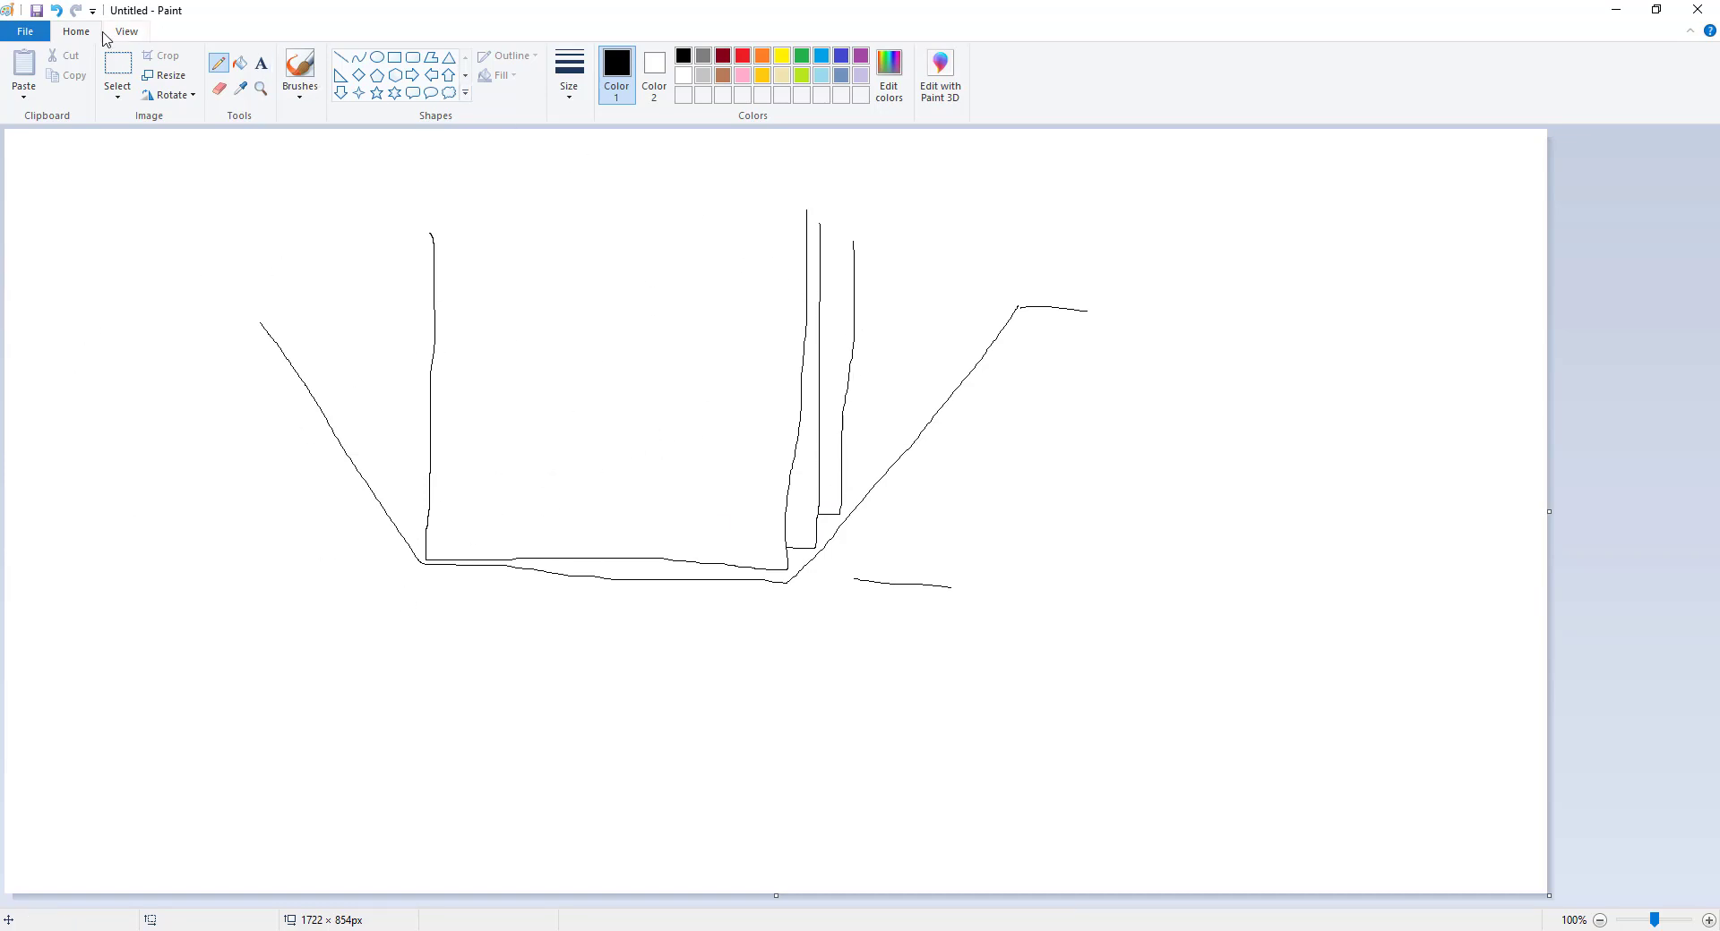
left_click(56, 13)
left_click(57, 13)
left_click(57, 13)
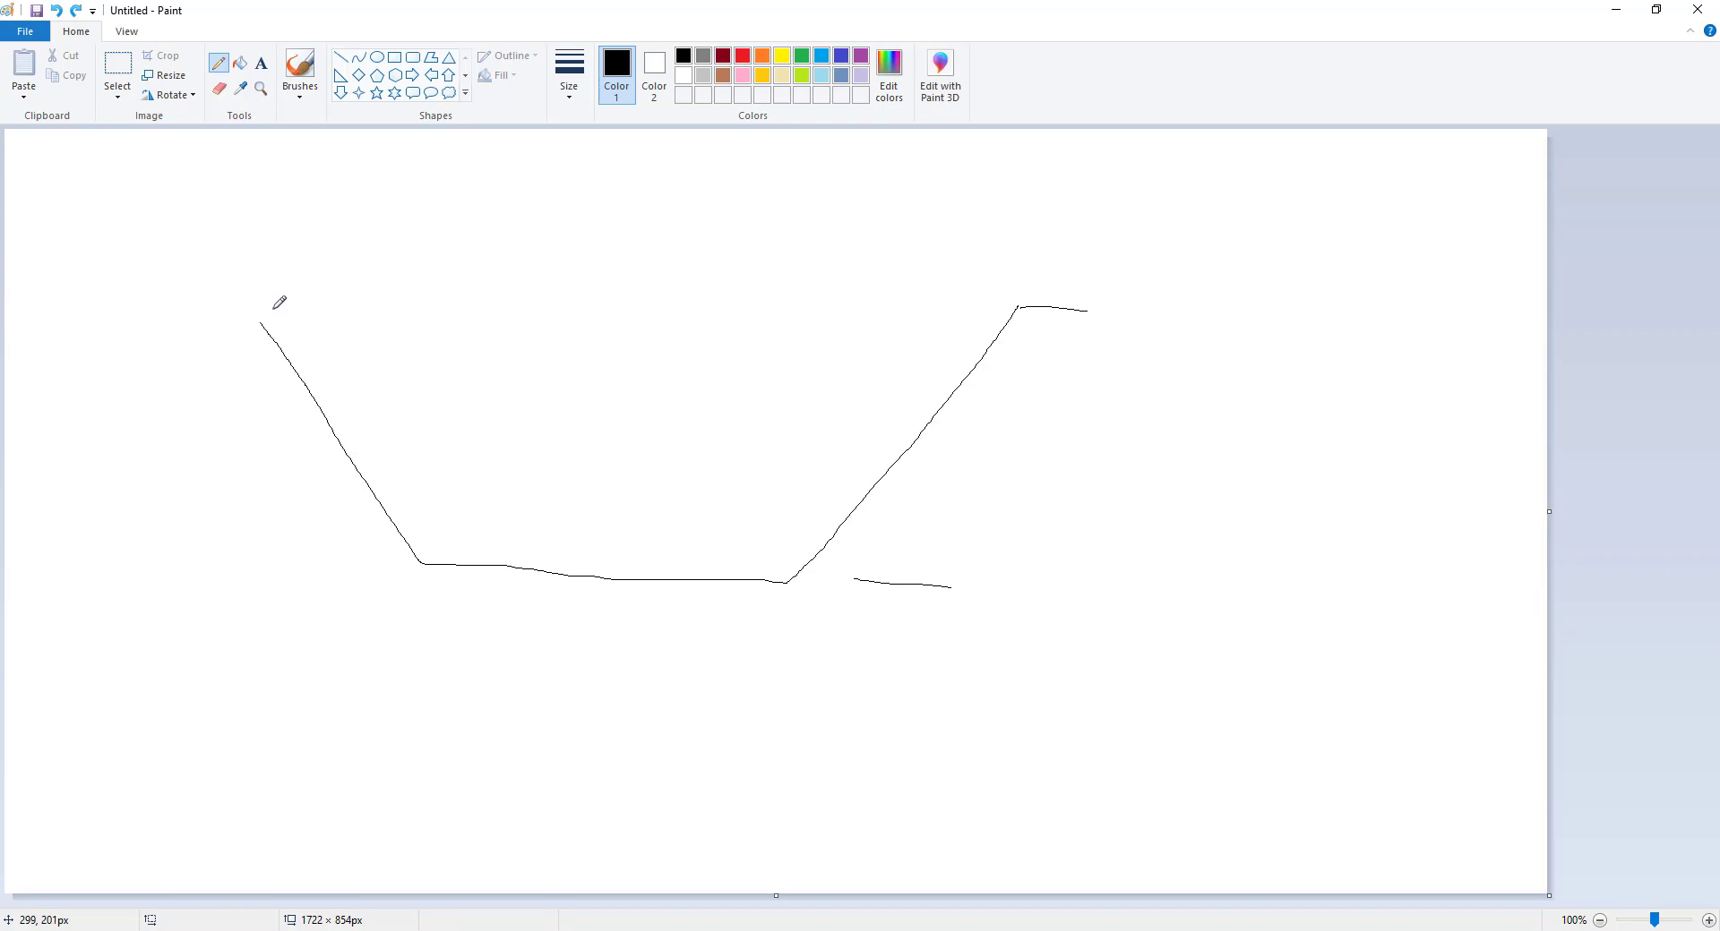
Sketch three successive shallow cutting levels stepping down from the top of the pocket cross-section.
mouse_move(277, 305)
left_mouse_down()
mouse_move(278, 332)
mouse_move(1001, 324)
mouse_move(1003, 298)
left_mouse_up()
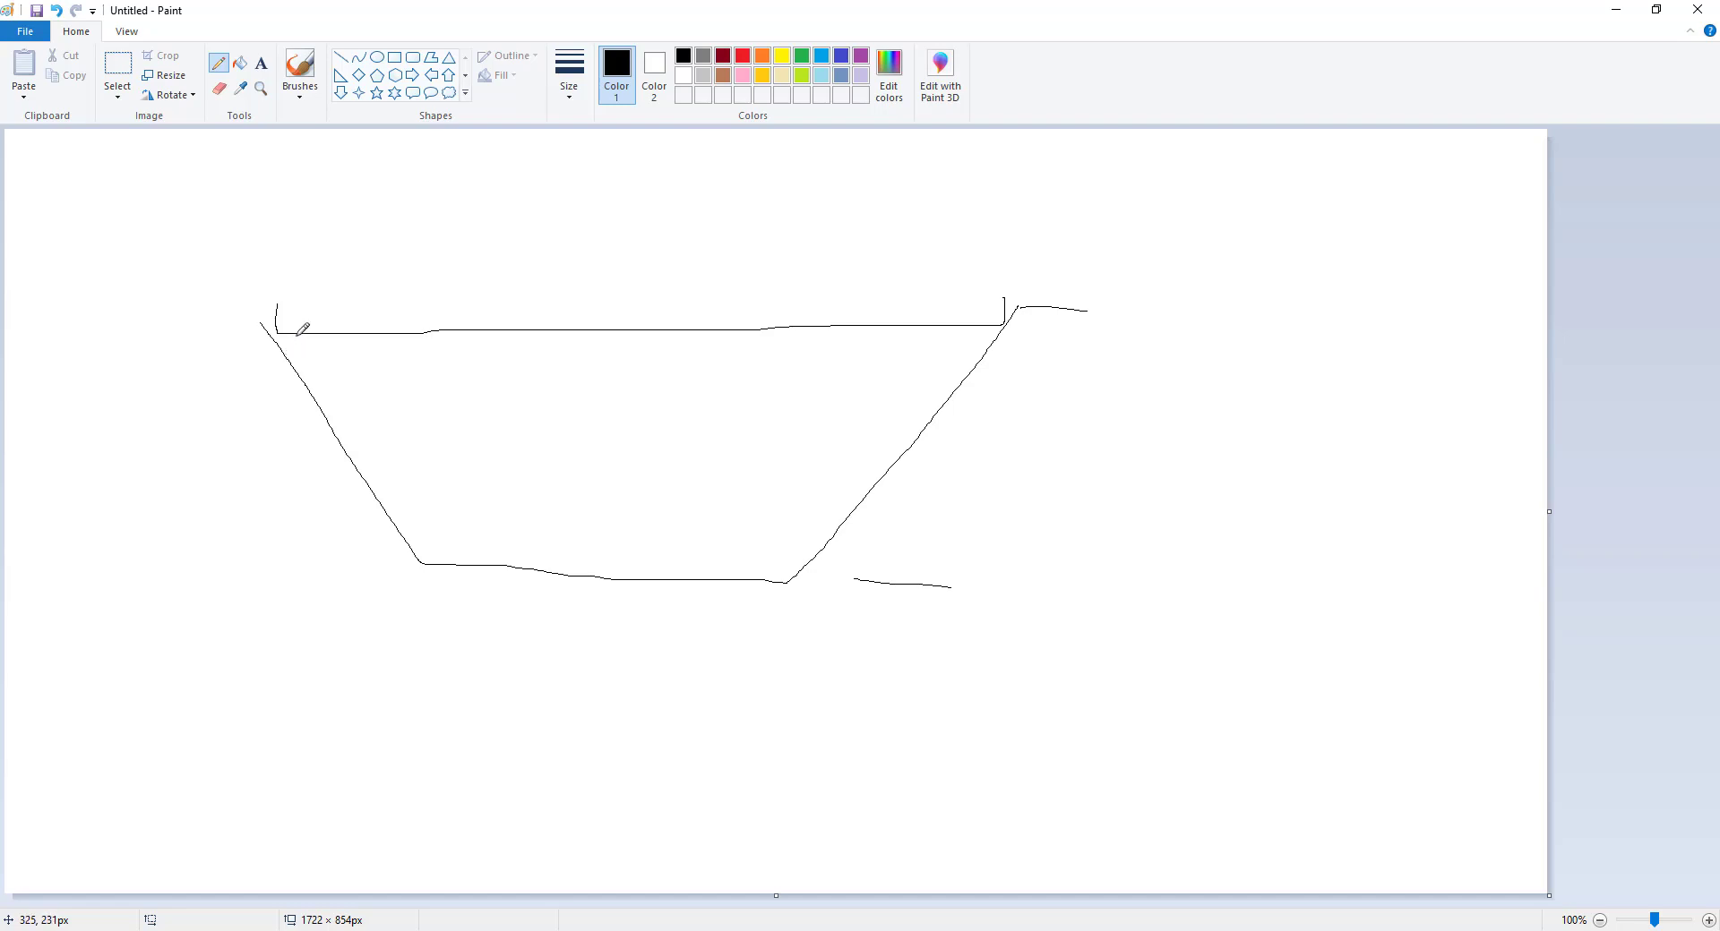
mouse_move(296, 336)
left_mouse_down()
mouse_move(298, 367)
mouse_move(960, 364)
mouse_move(963, 285)
left_mouse_up()
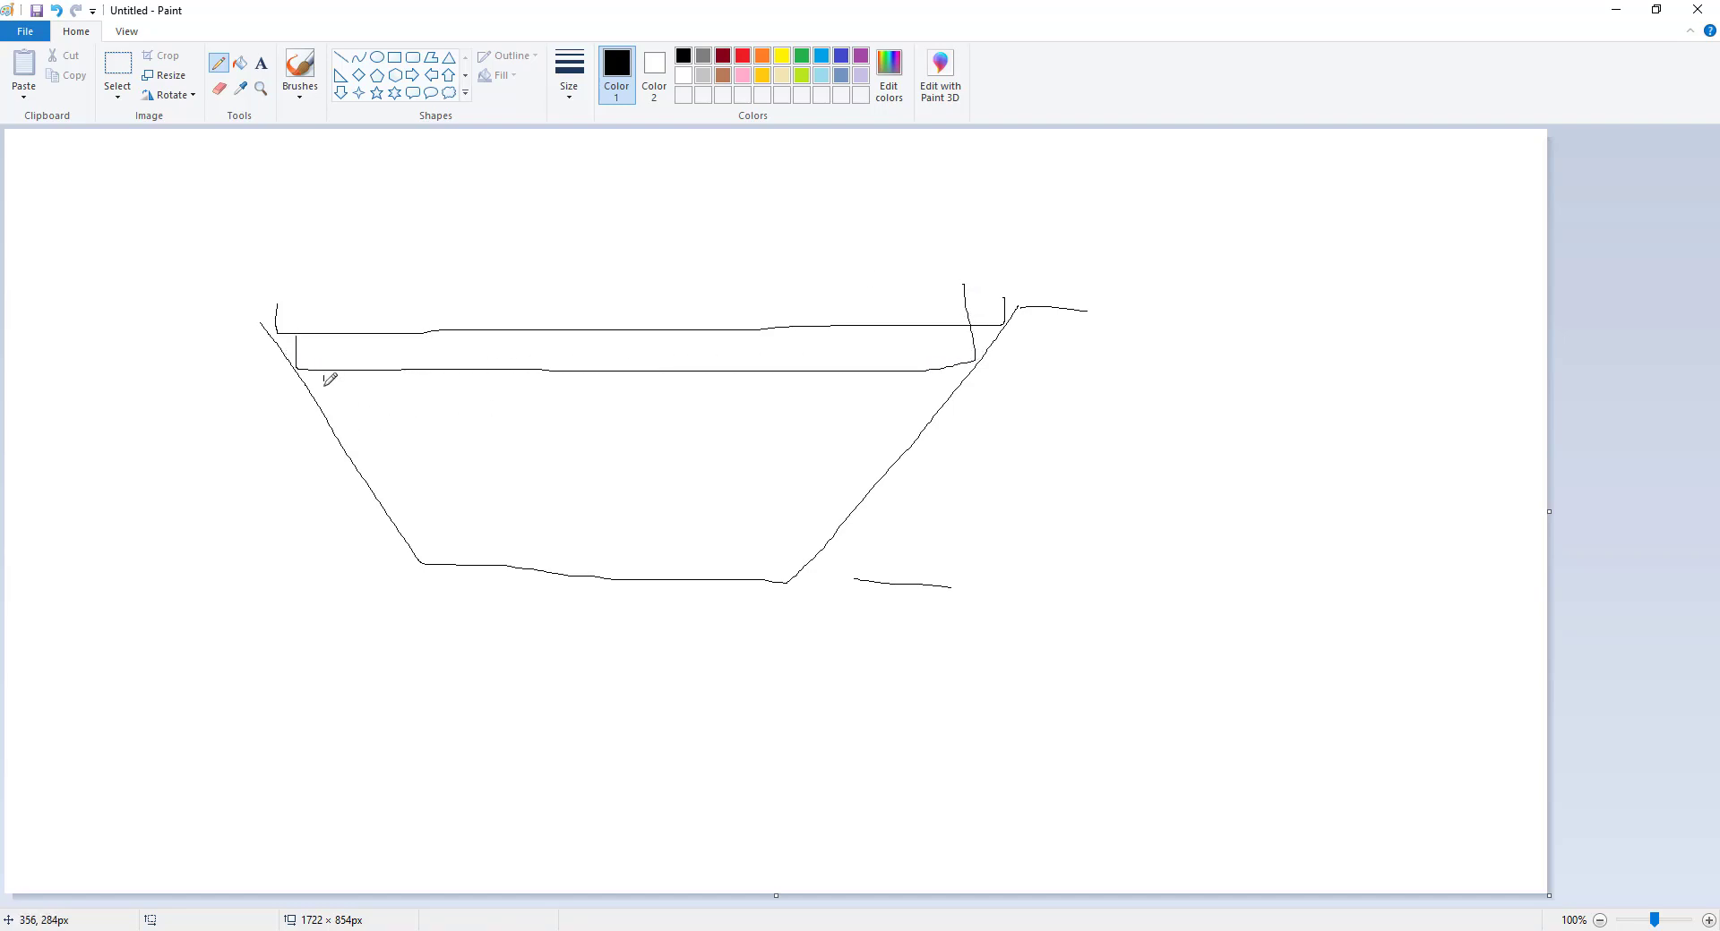
mouse_move(324, 375)
left_mouse_down()
mouse_move(348, 406)
mouse_move(906, 406)
mouse_move(944, 401)
mouse_move(932, 341)
left_mouse_up()
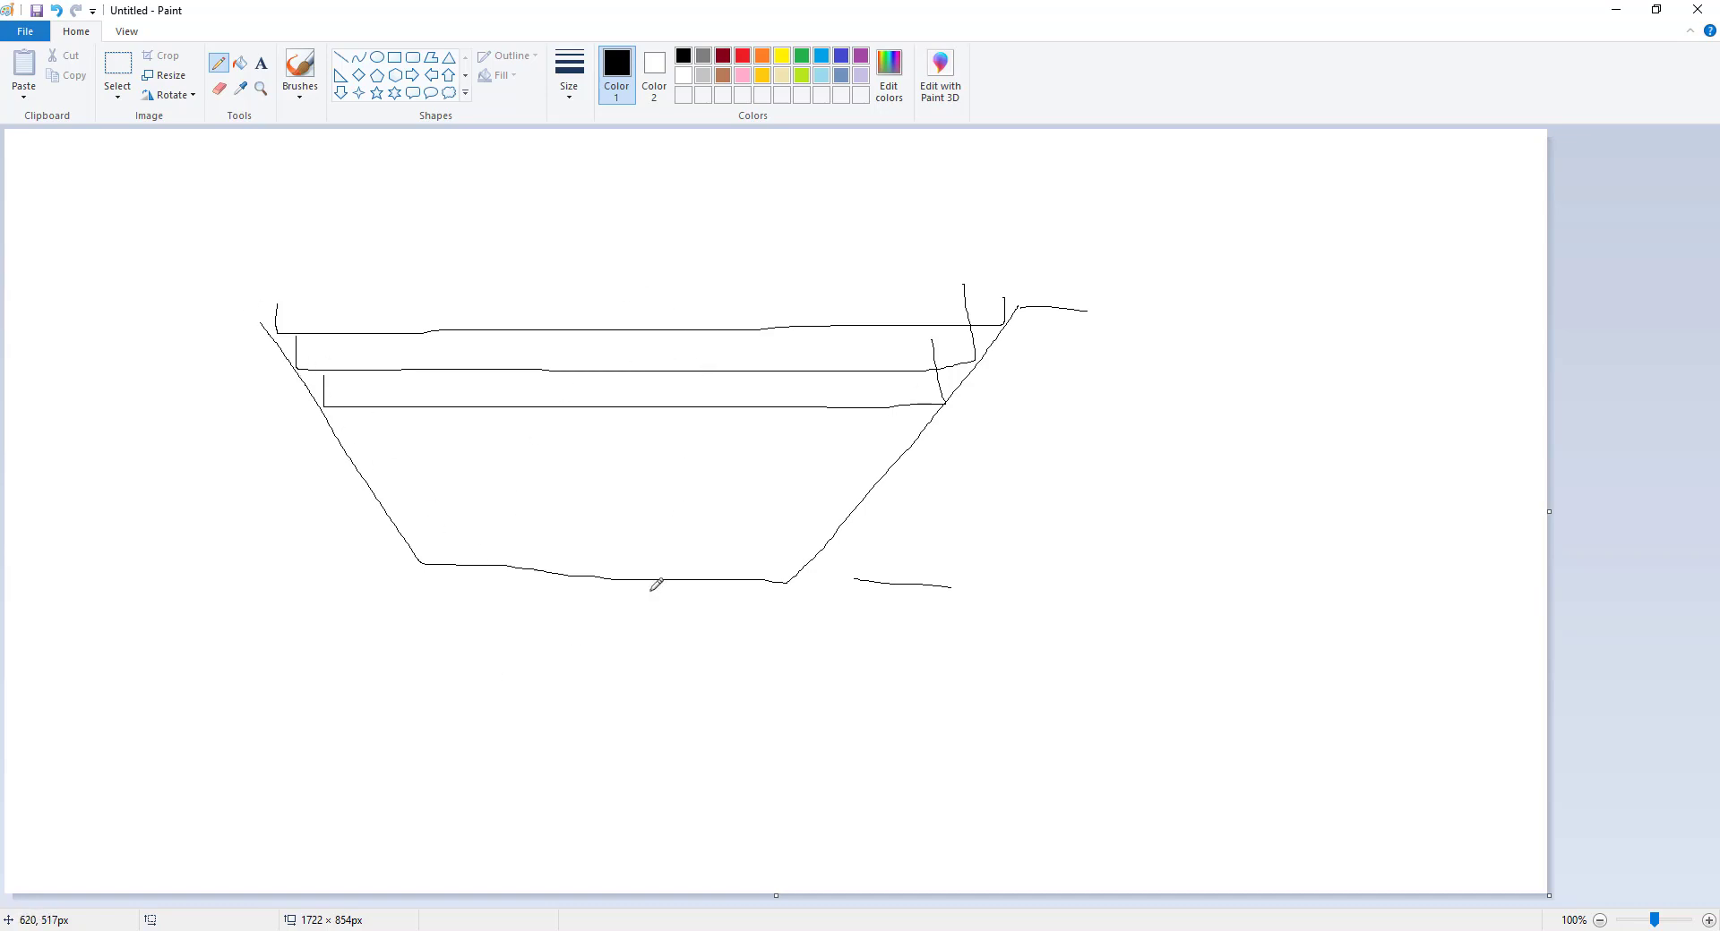
Close Paint without saving the sketch and return to the Dynamic OptiRough model geometry settings in Mastercam.
double_click(1536, 20)
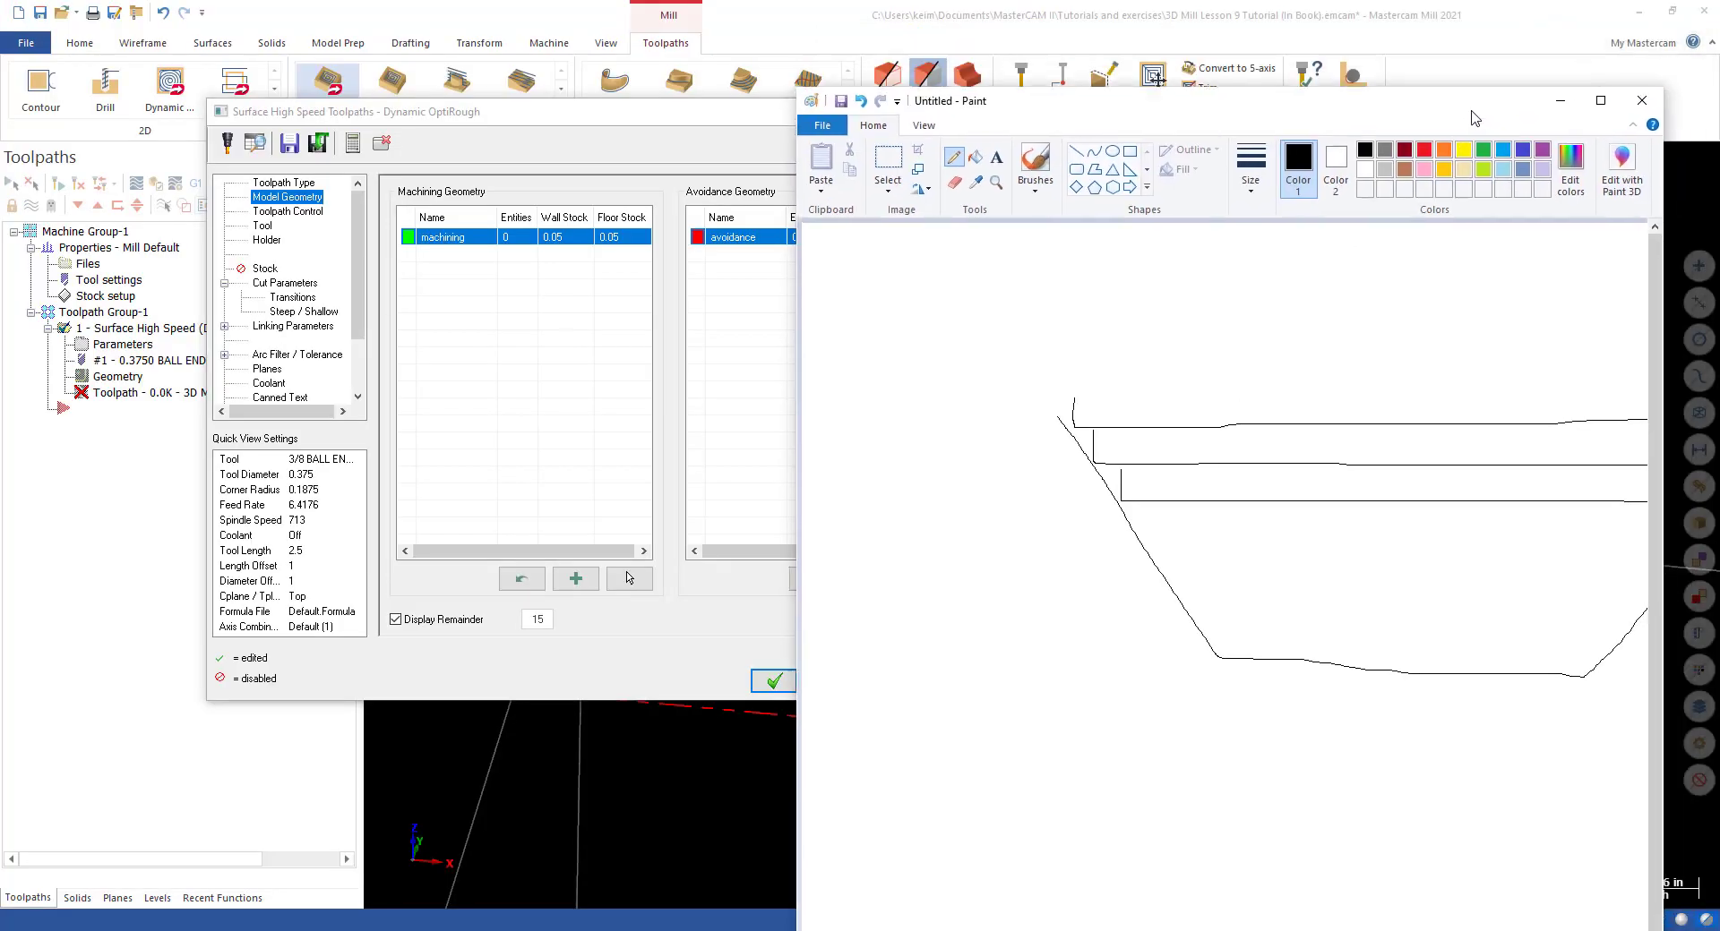
left_click(1426, 78)
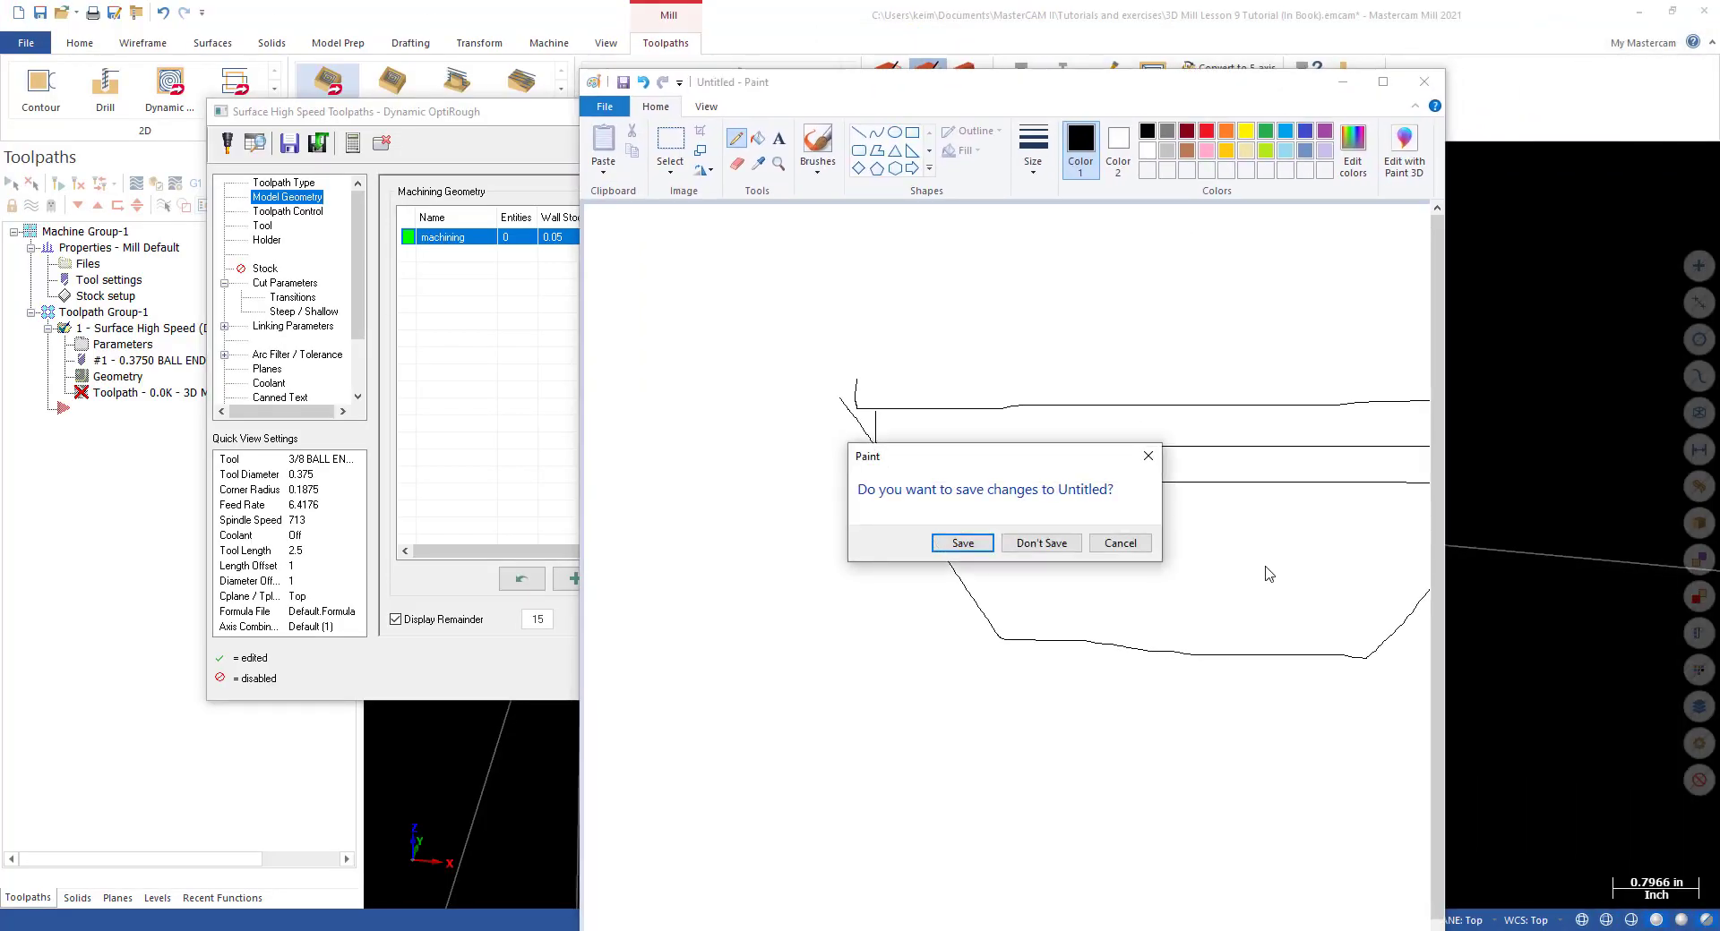
left_click(1061, 543)
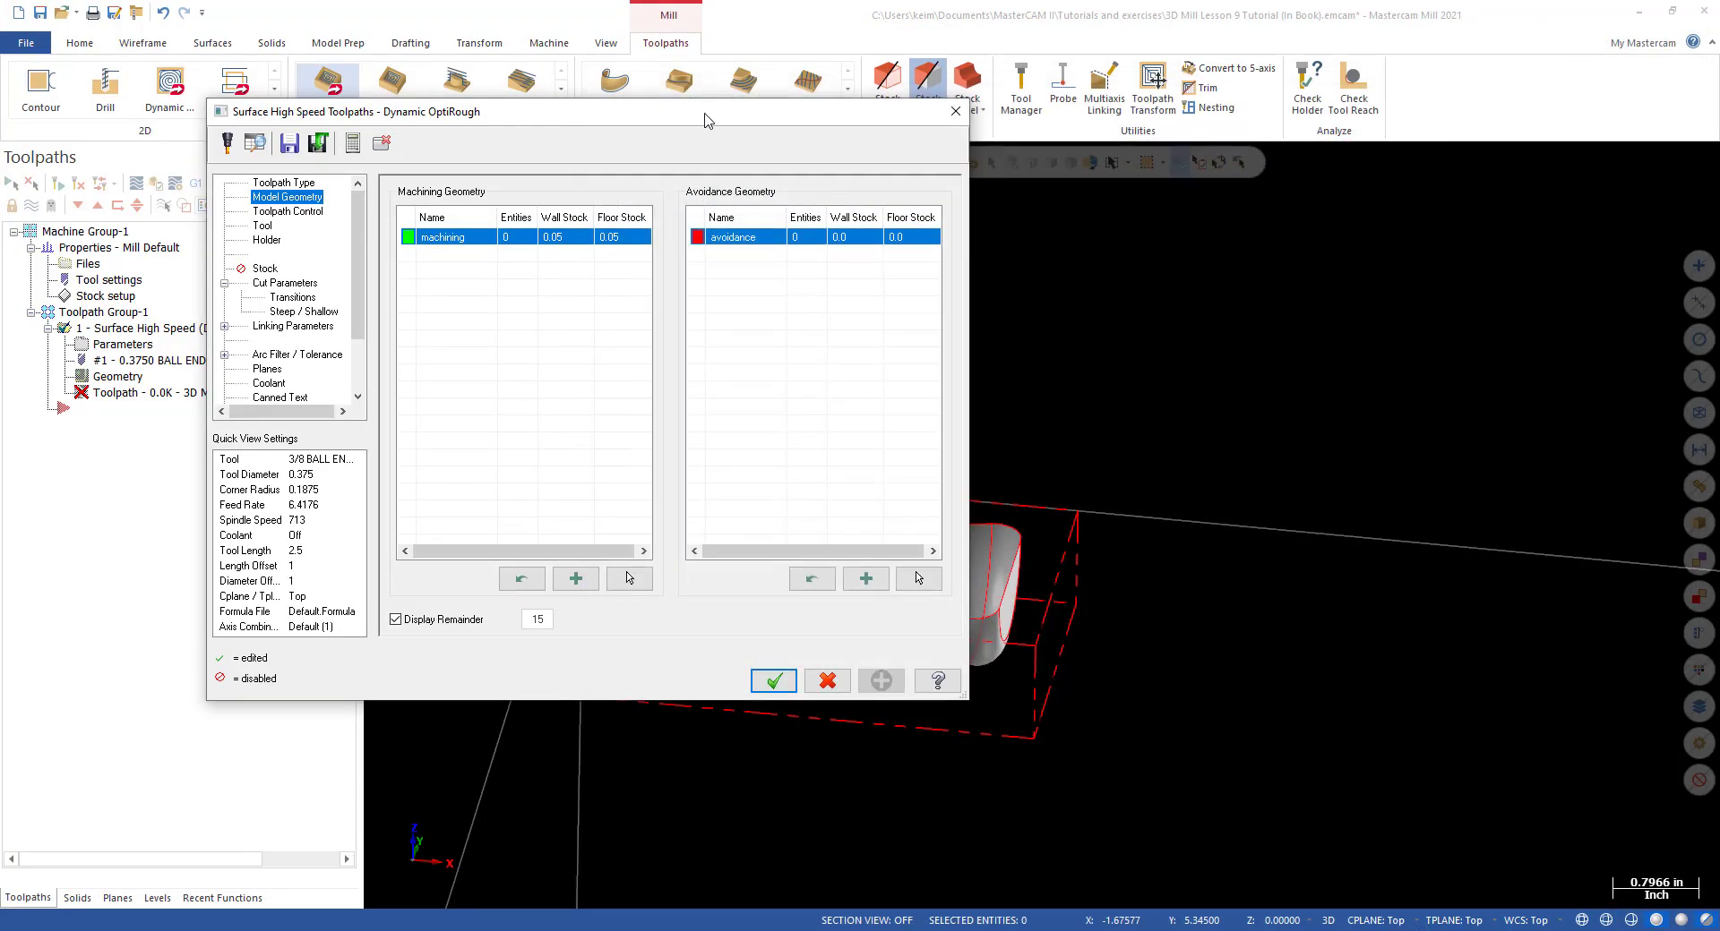
left_click_drag(704, 118, 681, 125)
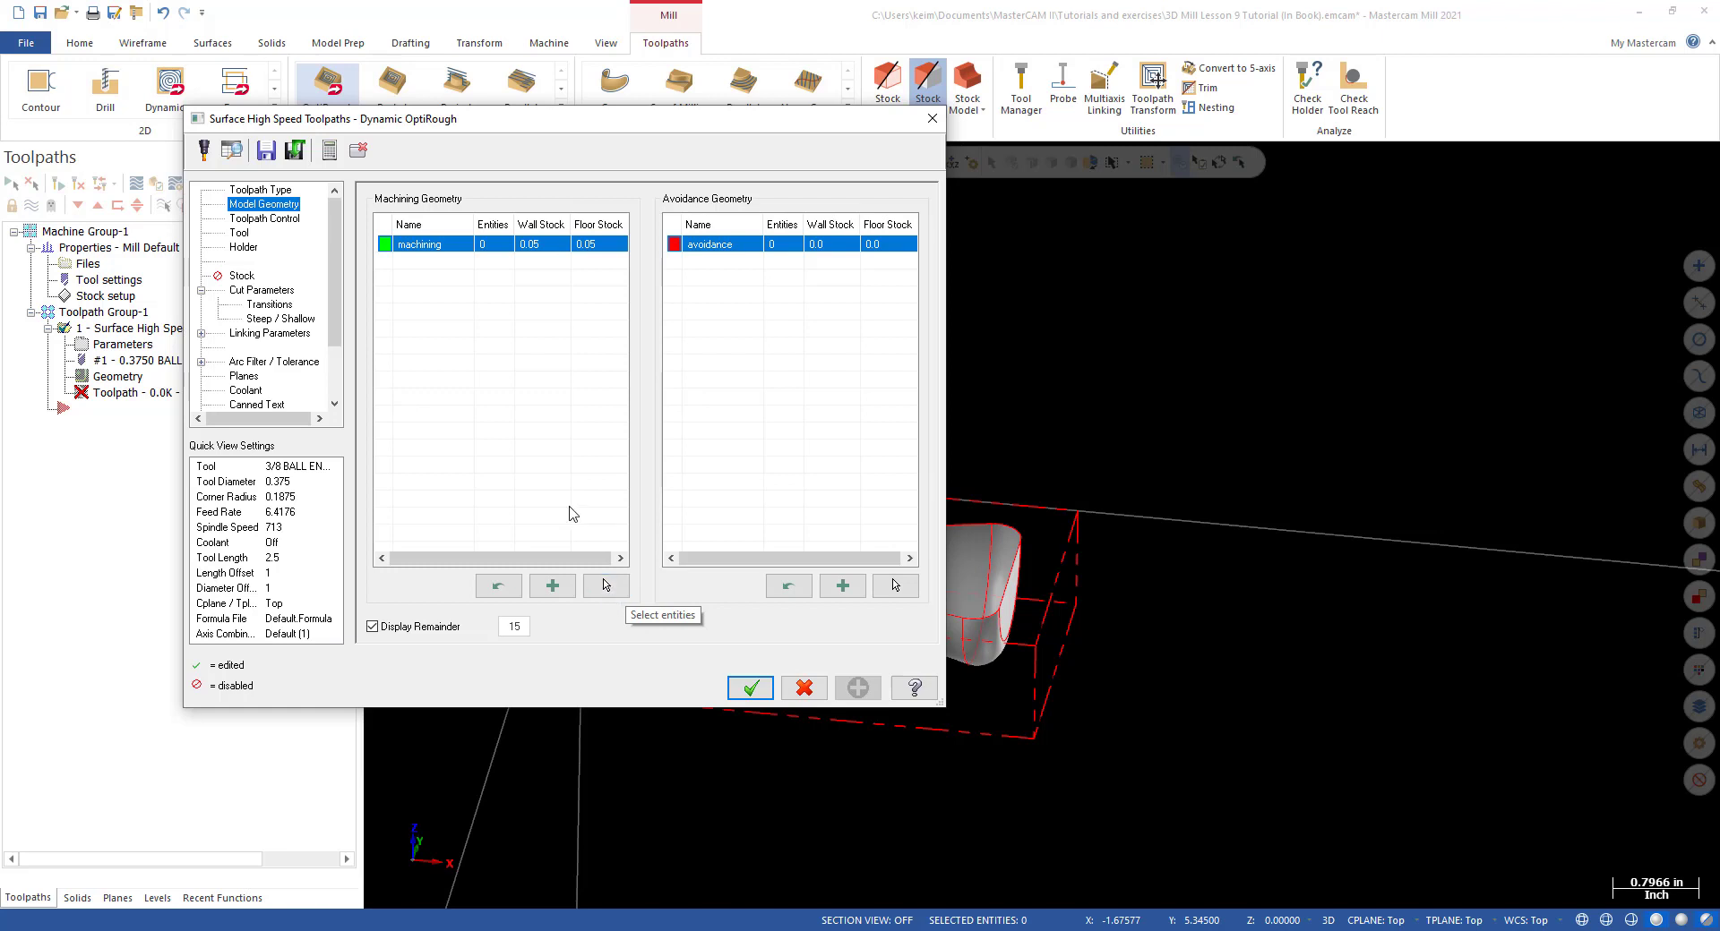
Select all faces of the cavity model as the machining geometry for the Dynamic OptiRough toolpath.
left_click(605, 586)
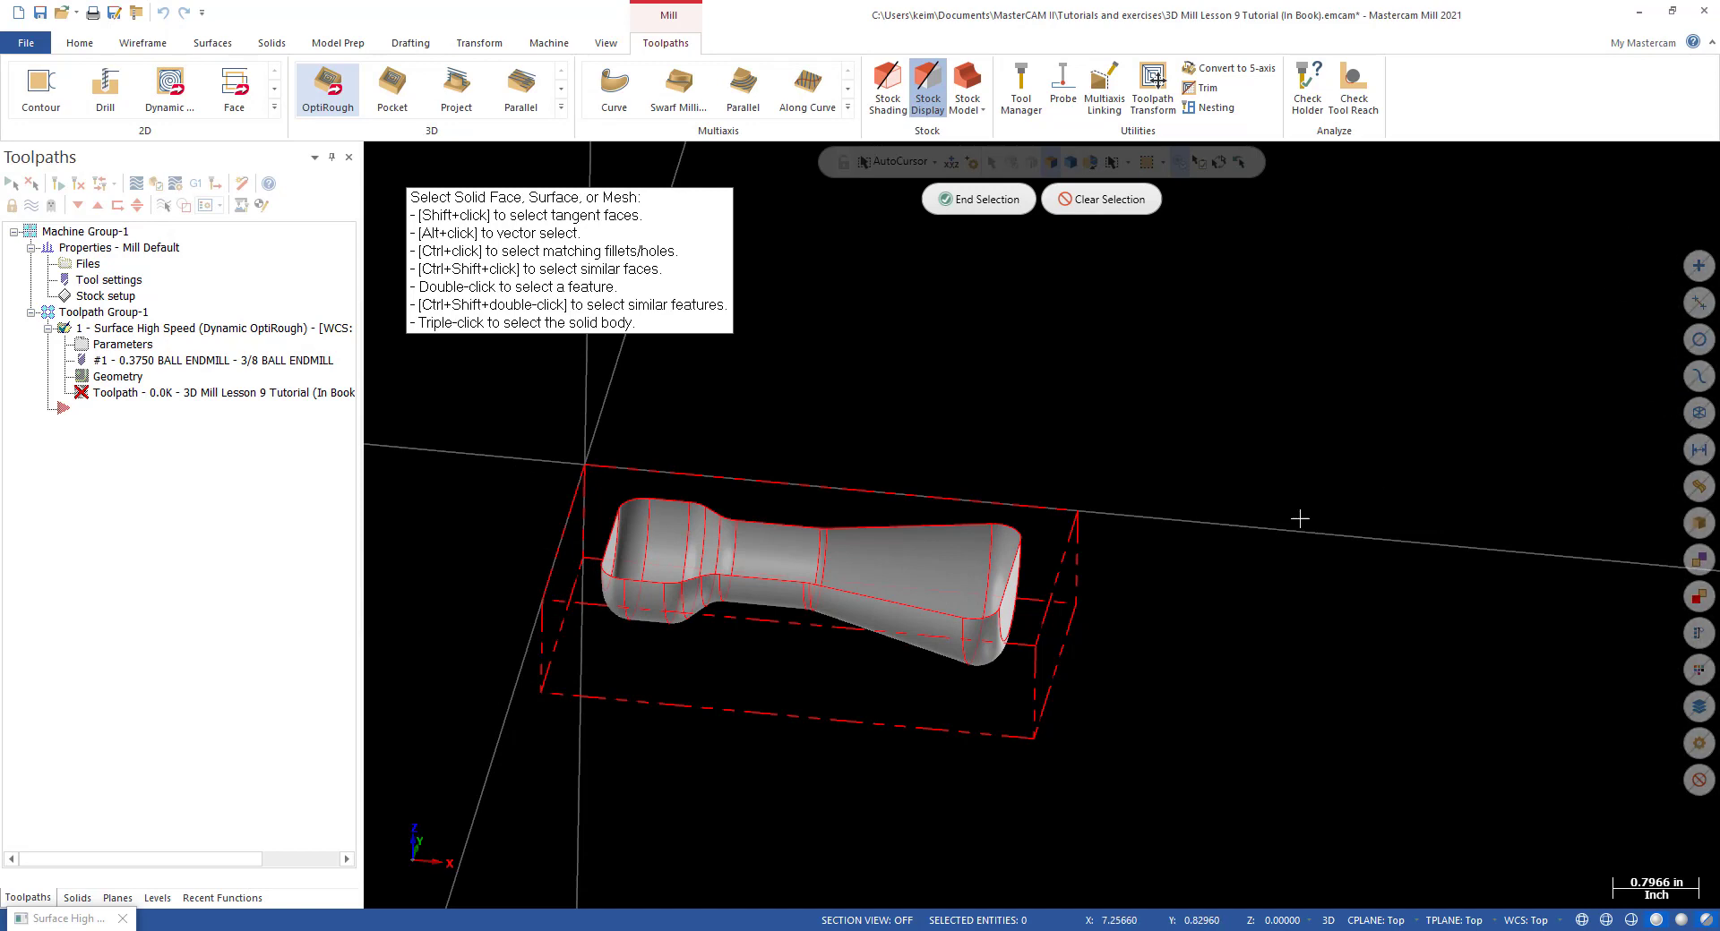
middle_click_drag(970, 584, 1105, 626)
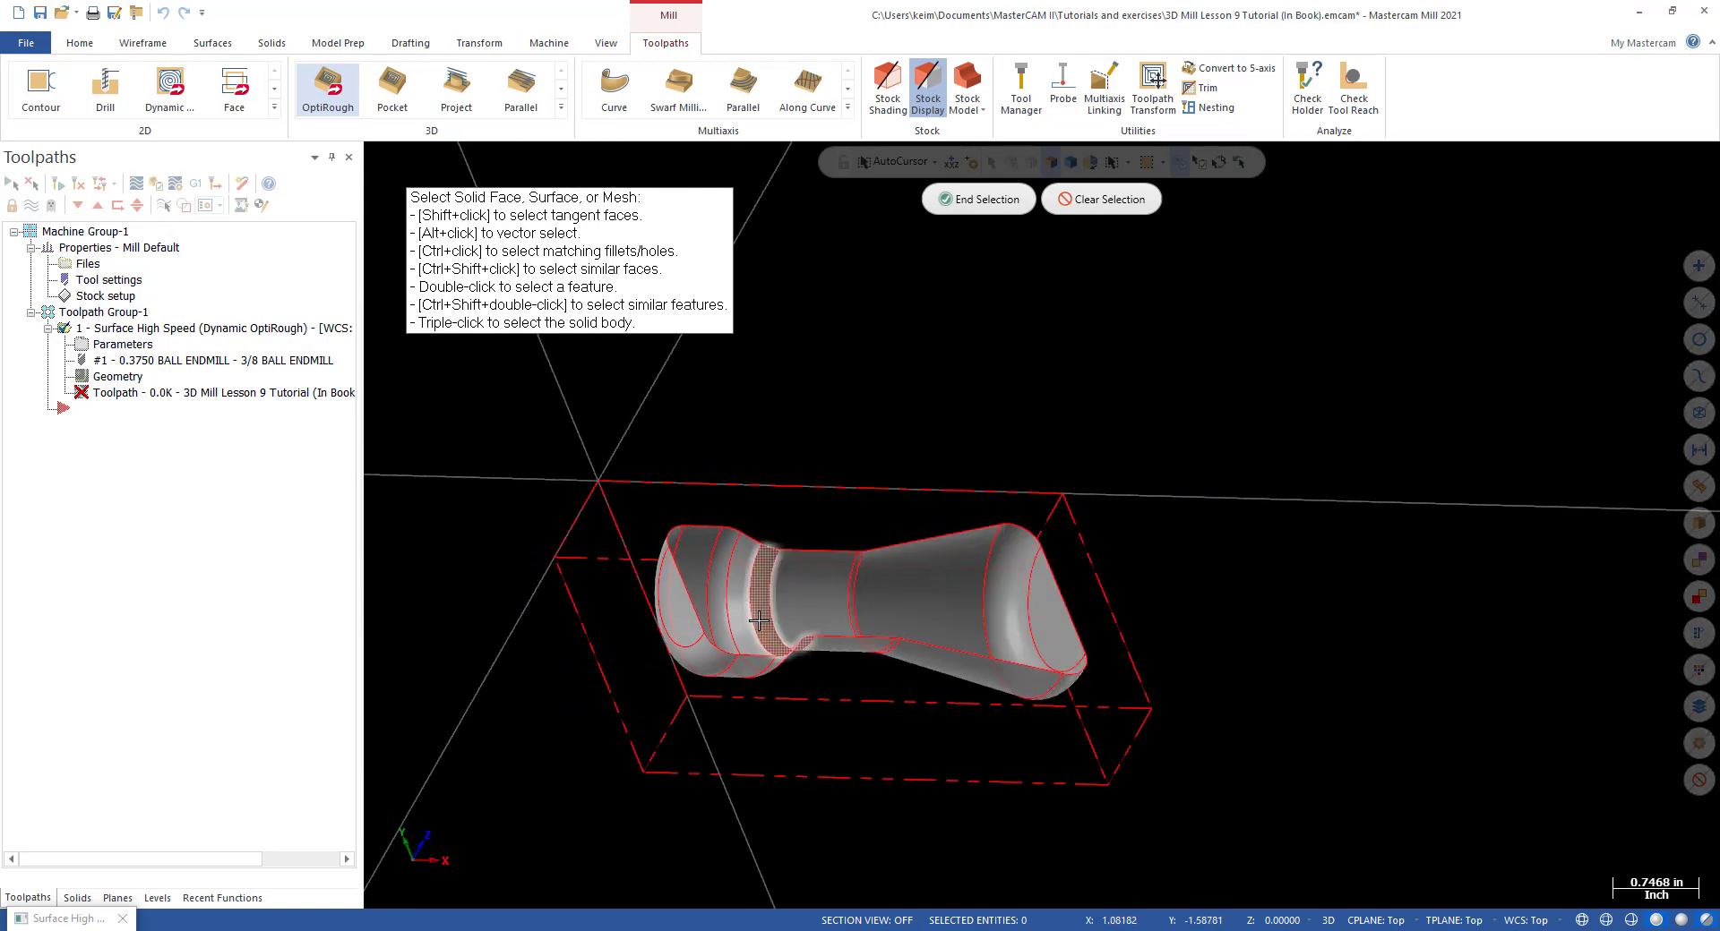
scroll(846, 621, "up", 4)
scroll(847, 621, "up", 3)
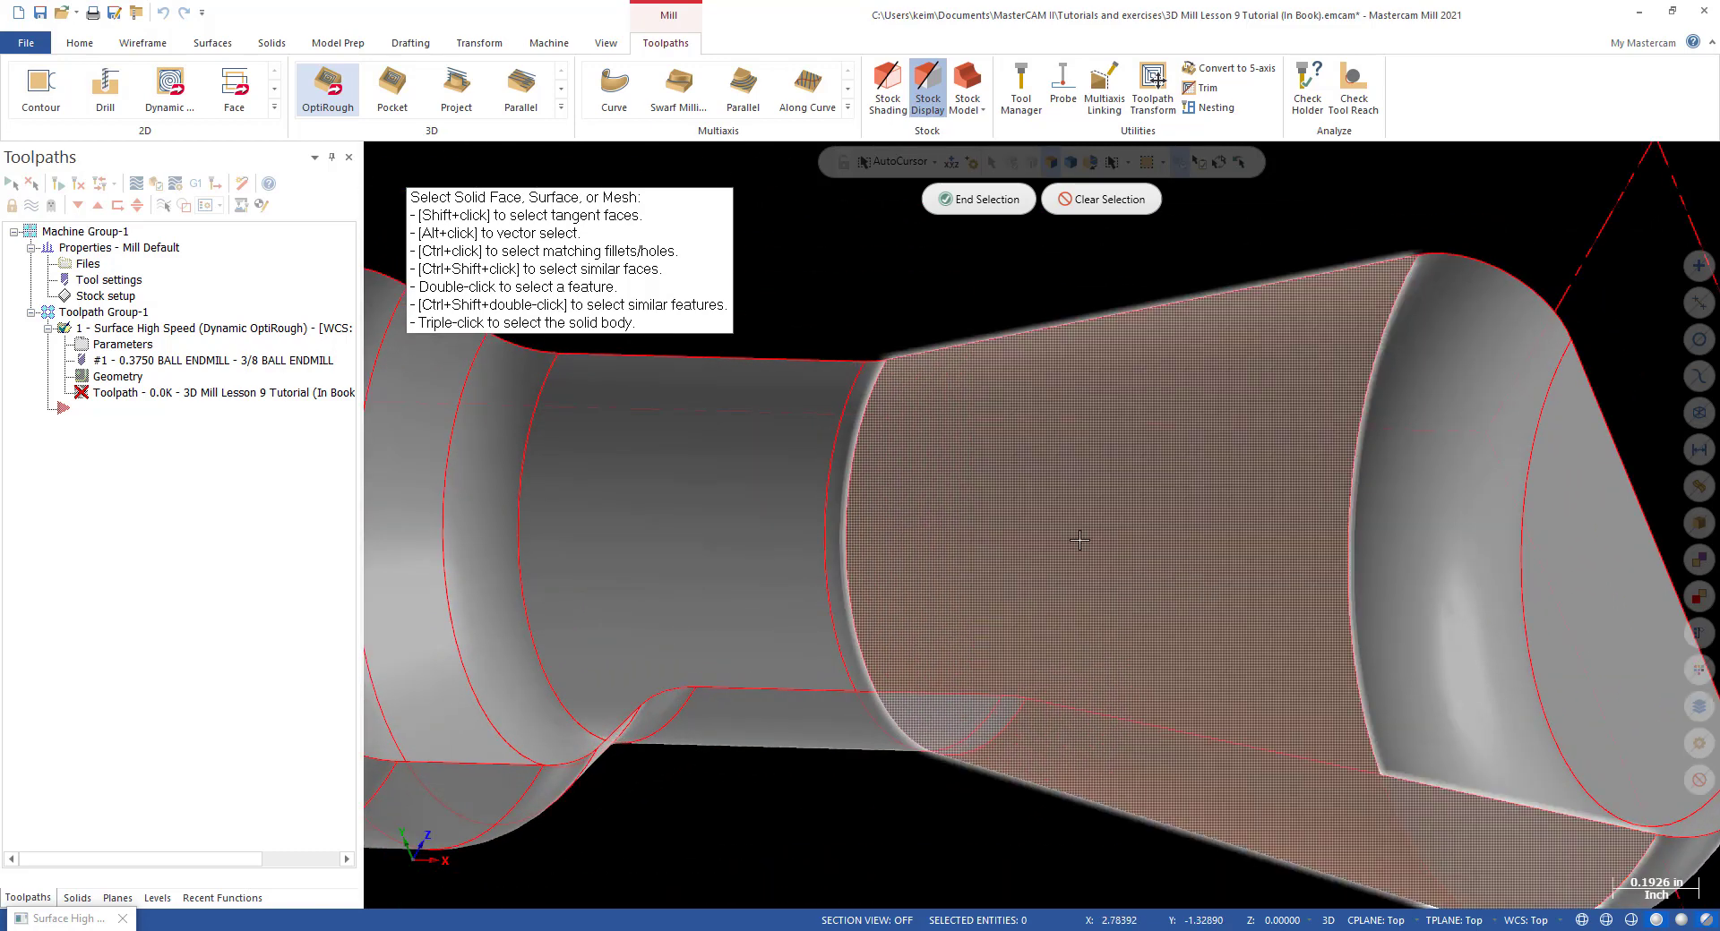
scroll(1075, 547, "down", 6)
middle_click_drag(1510, 597, 1523, 660)
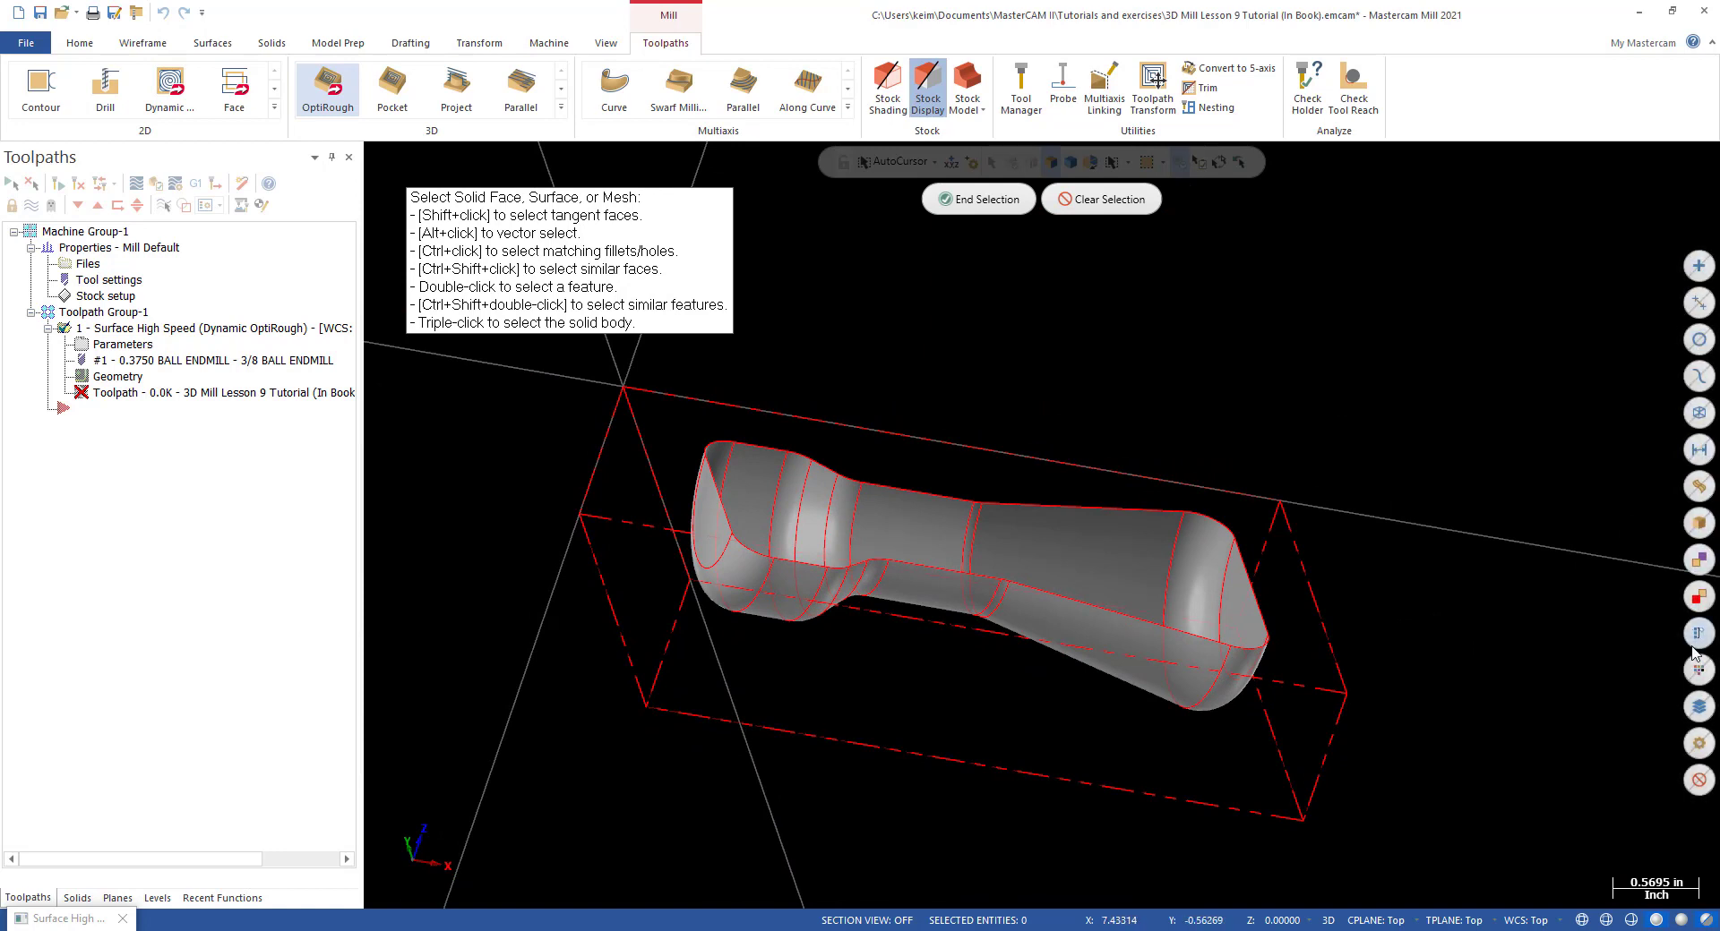
left_click(1695, 486)
middle_click_drag(1427, 487, 1293, 480)
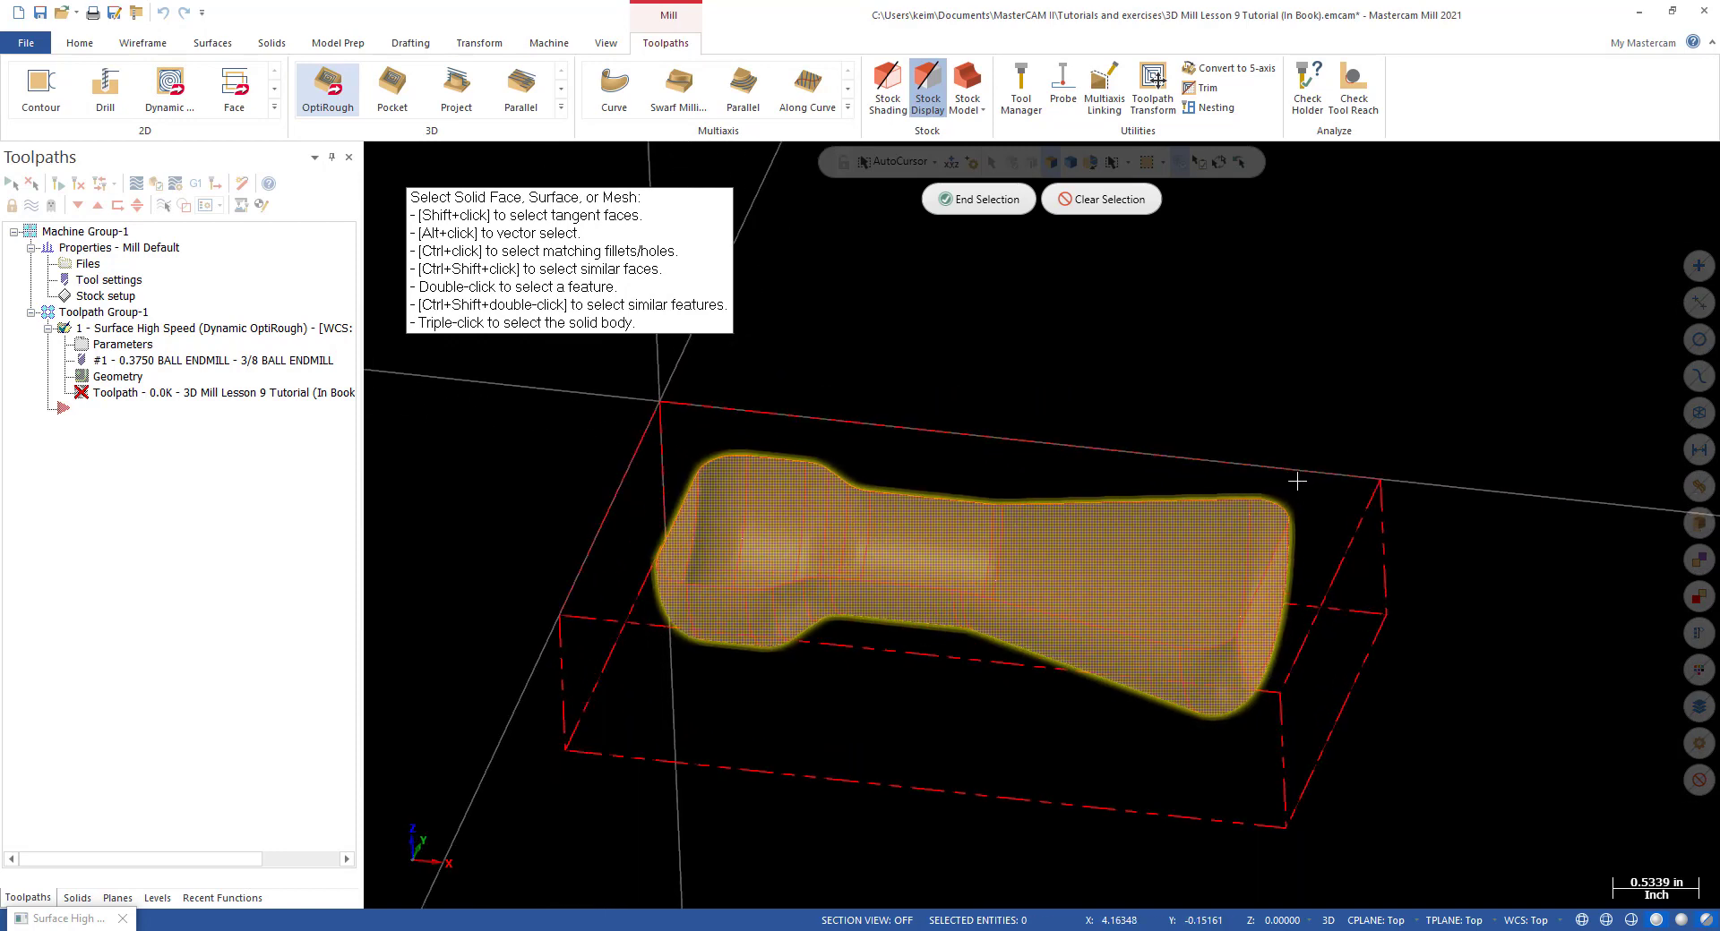
left_click(988, 208)
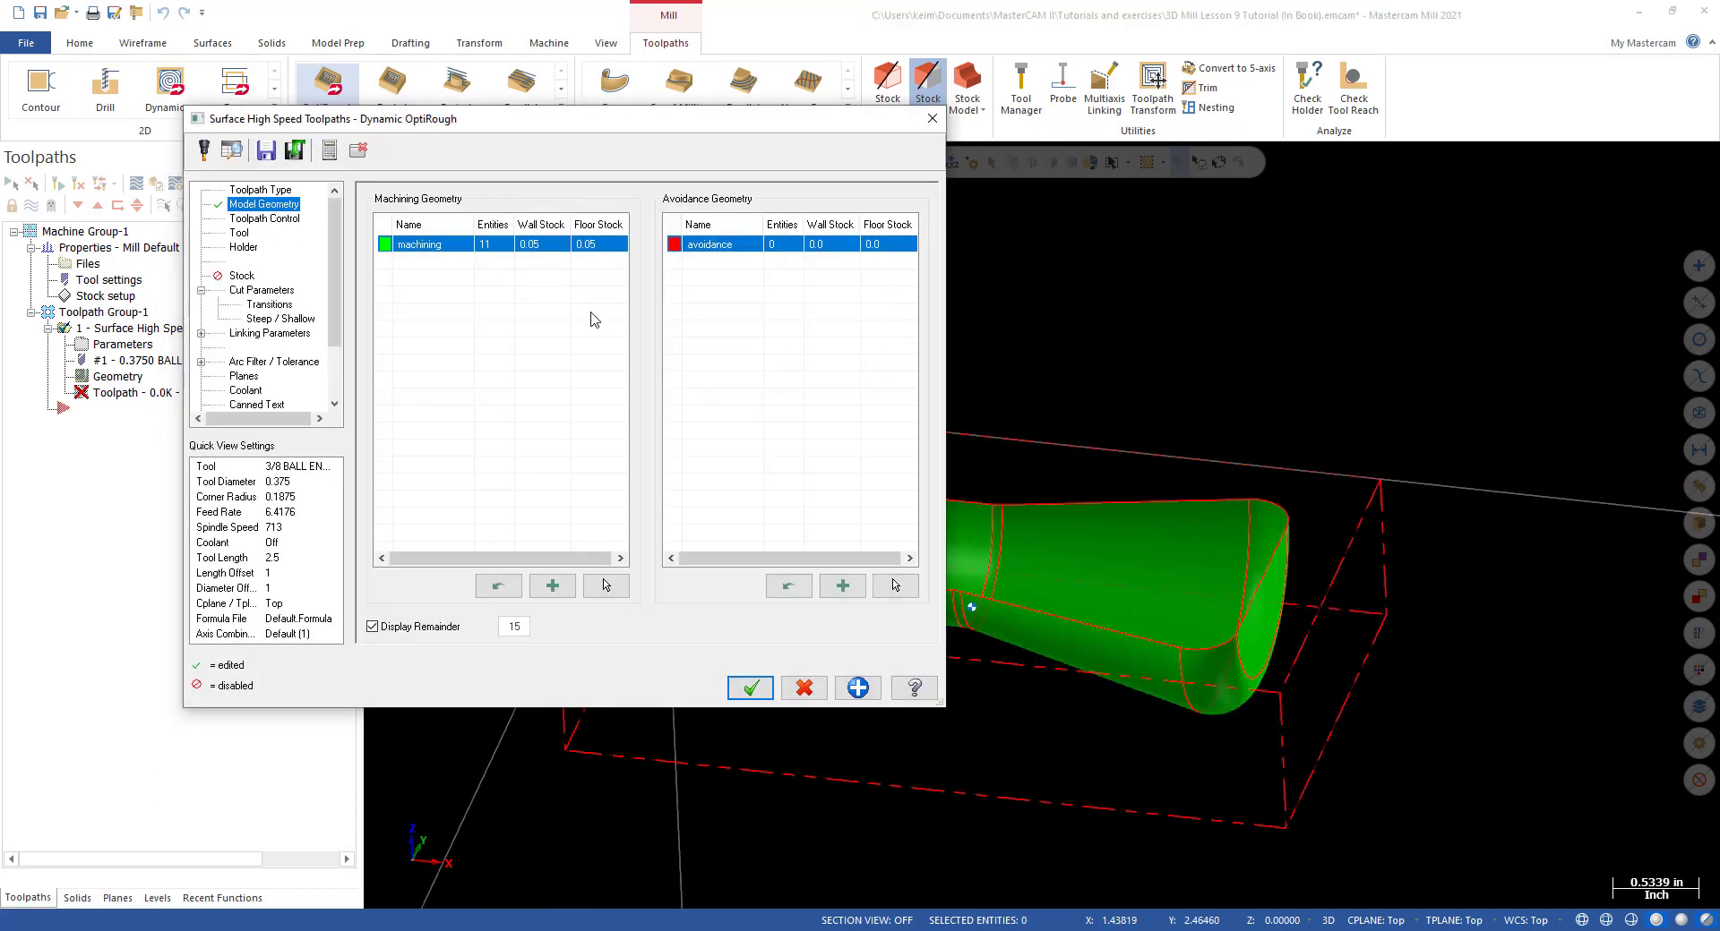
Set both the wall stock and floor stock of the machining geometry to 0.01.
left_click(541, 249)
key("BackSpace")
type(".01")
key("Return")
left_click(605, 249)
type(".01")
key("Return")
Include the silhouette boundary in the toolpath's containment settings, regenerate the operation and inspect the resulting cuts.
left_click(255, 220)
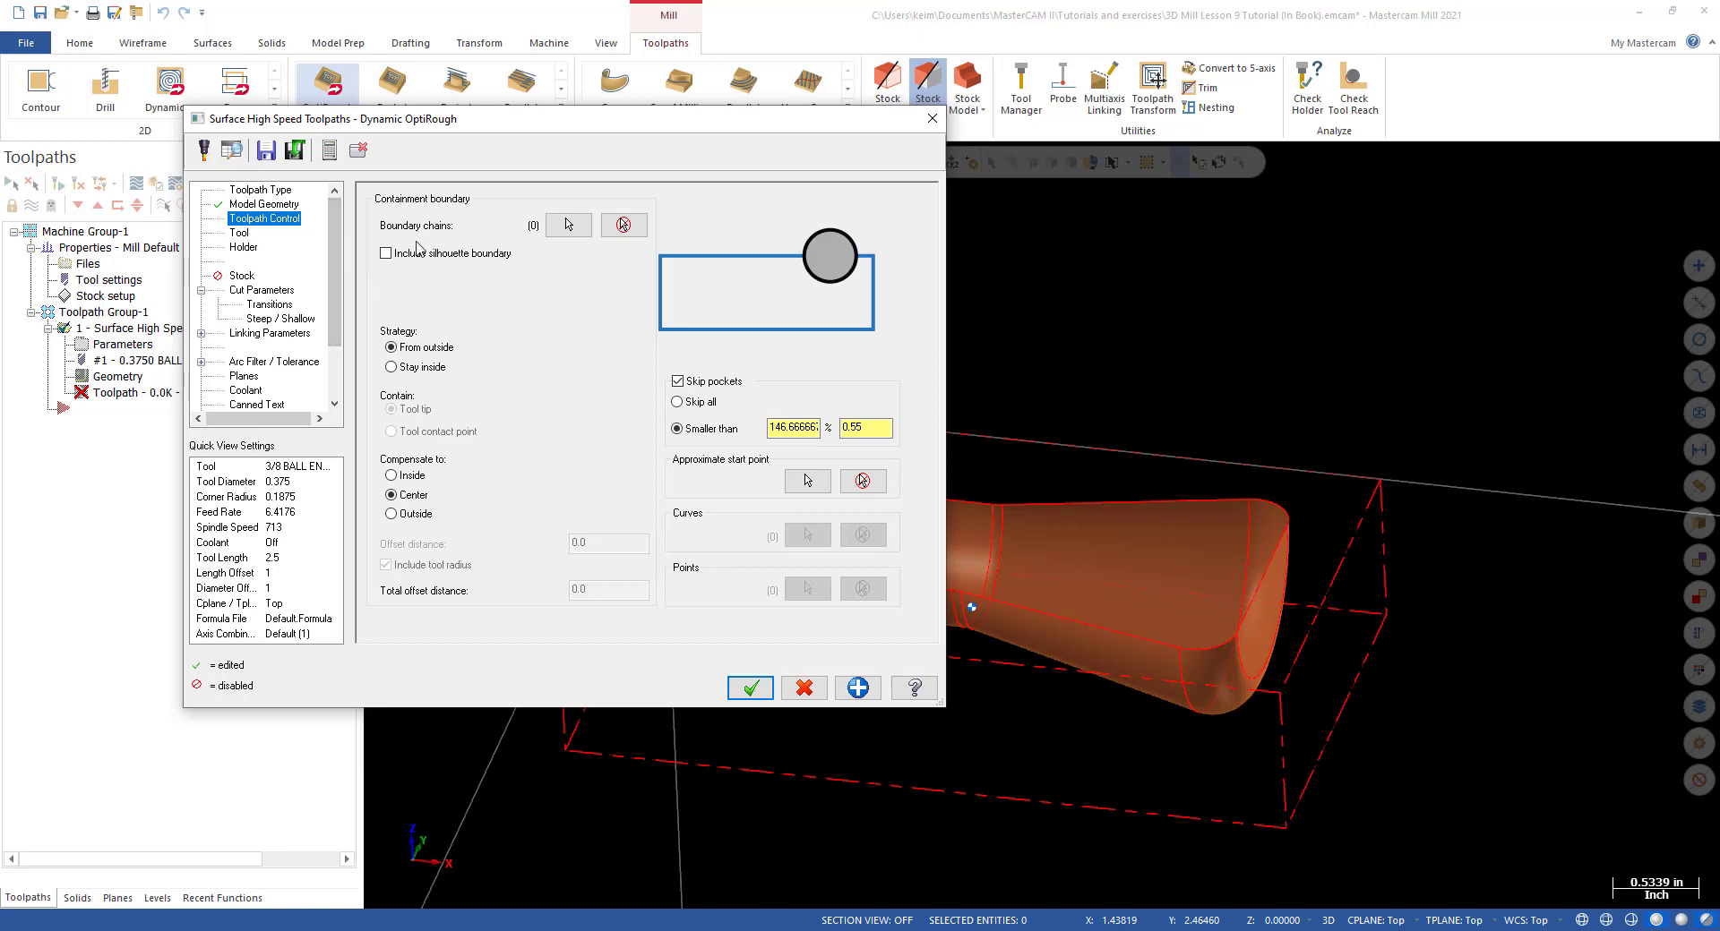
left_click(386, 254)
left_click(387, 256)
left_click(386, 254)
left_click(751, 689)
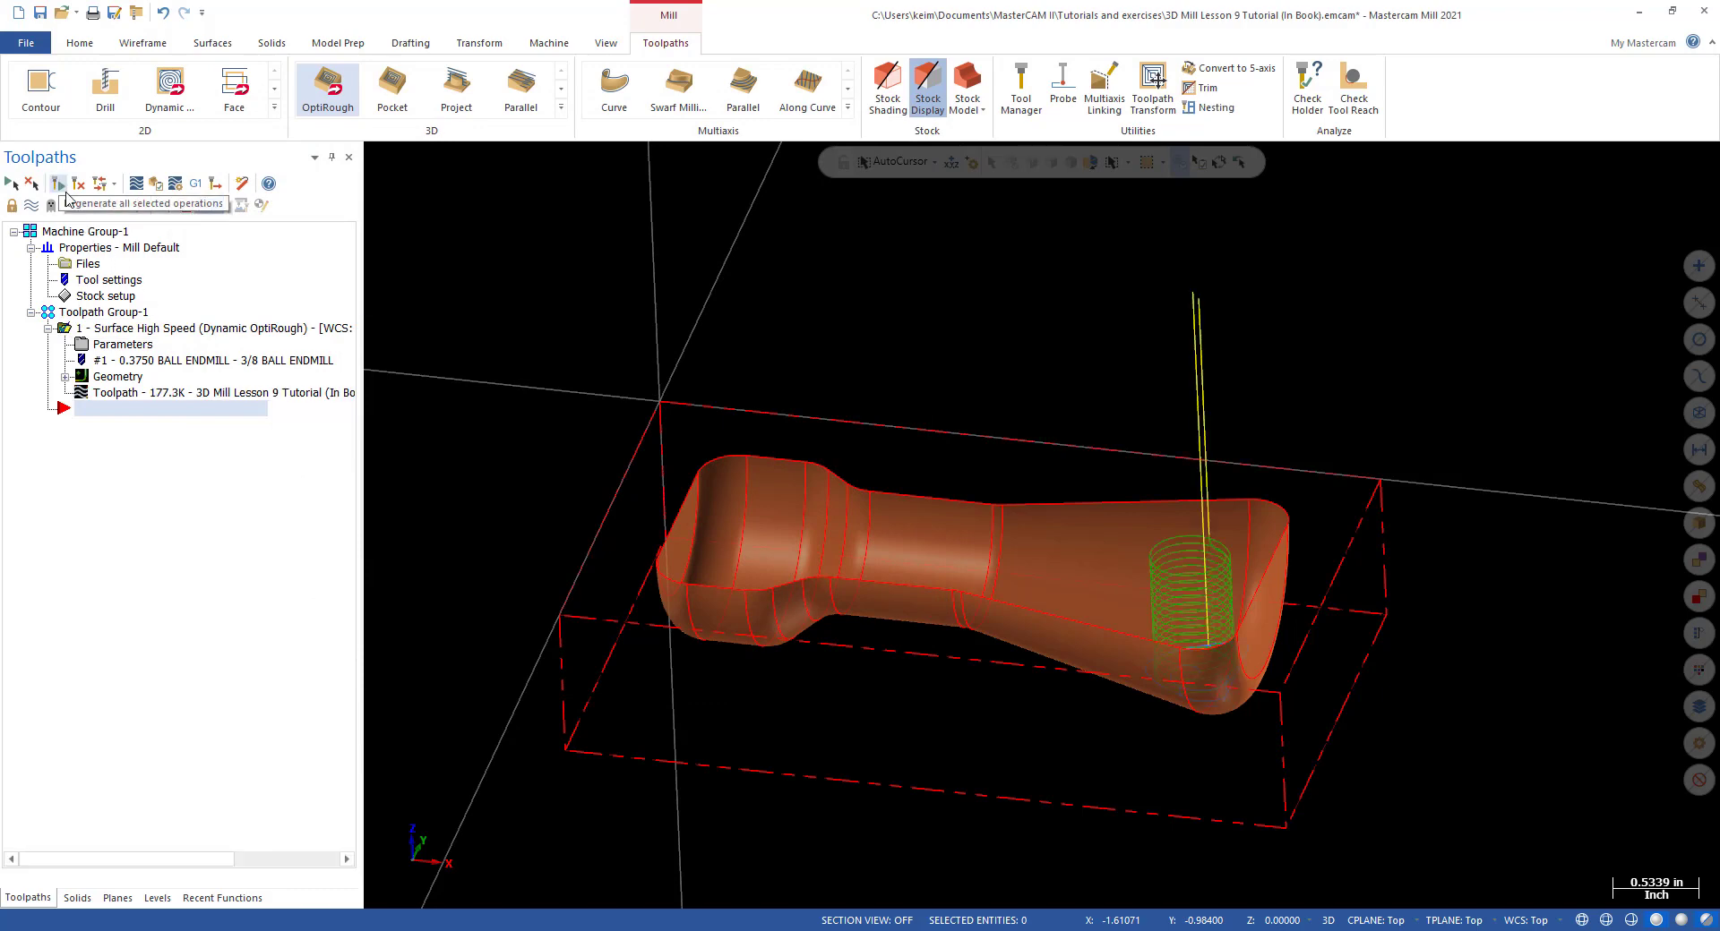
middle_click_drag(1120, 649, 1134, 657)
middle_click_drag(1111, 731, 1119, 498)
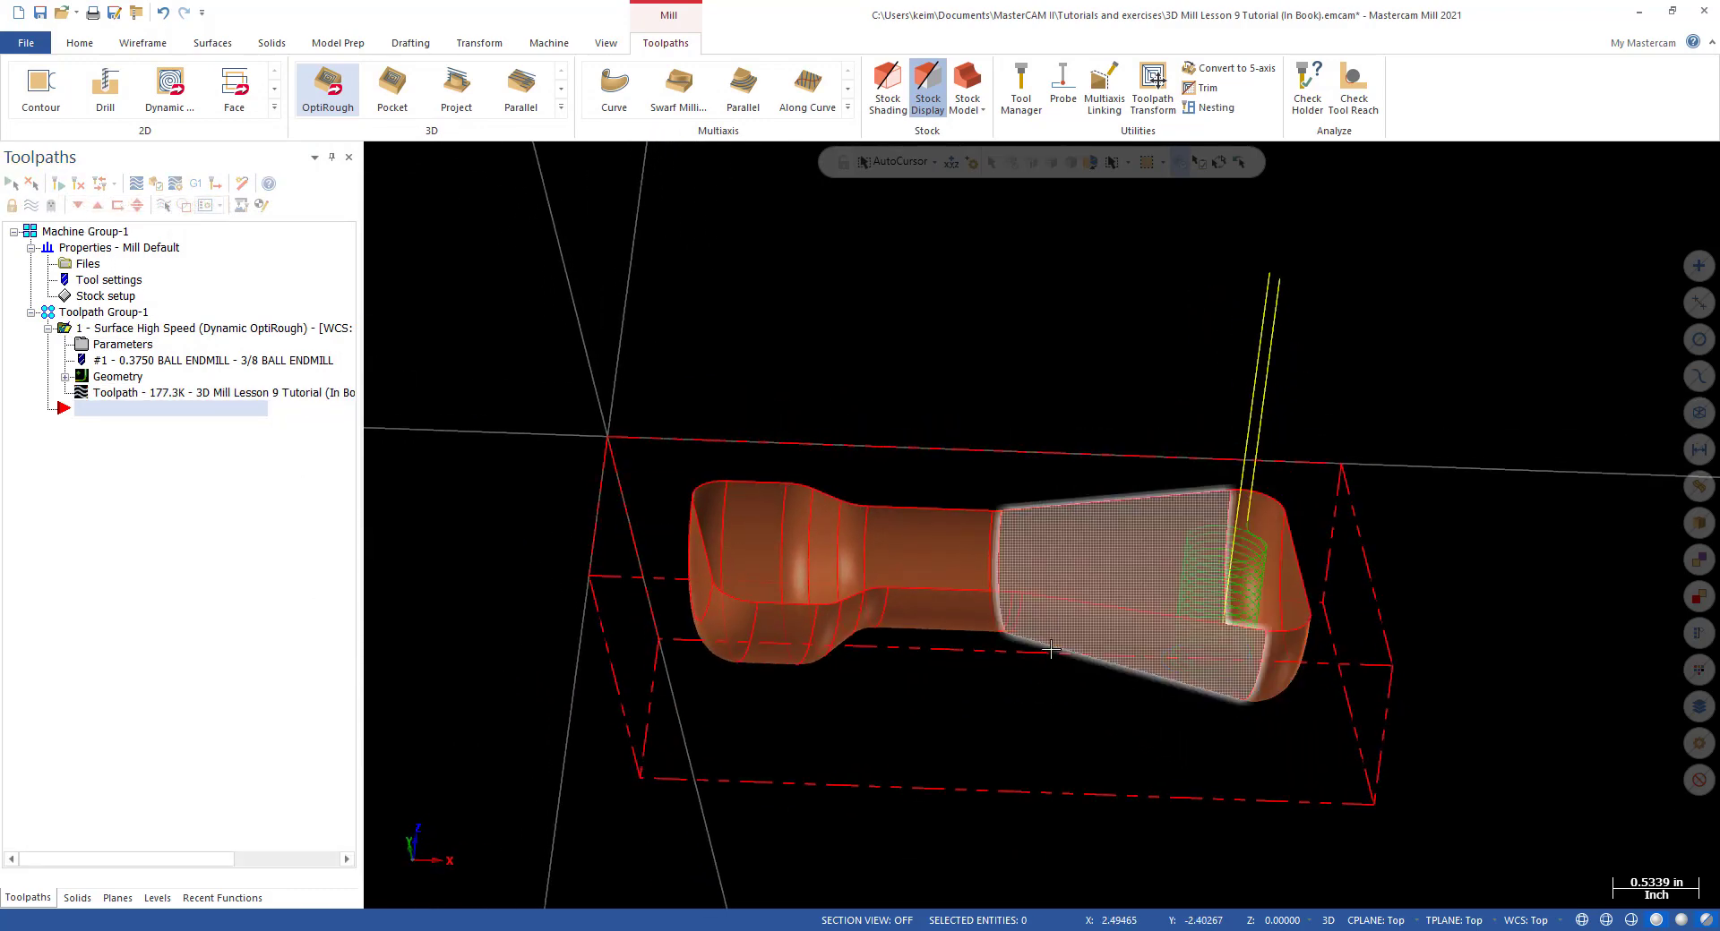
Set the containment strategy to Stay inside with Inside compensation, regenerate the toolpath and inspect it in the cavity.
left_click(101, 346)
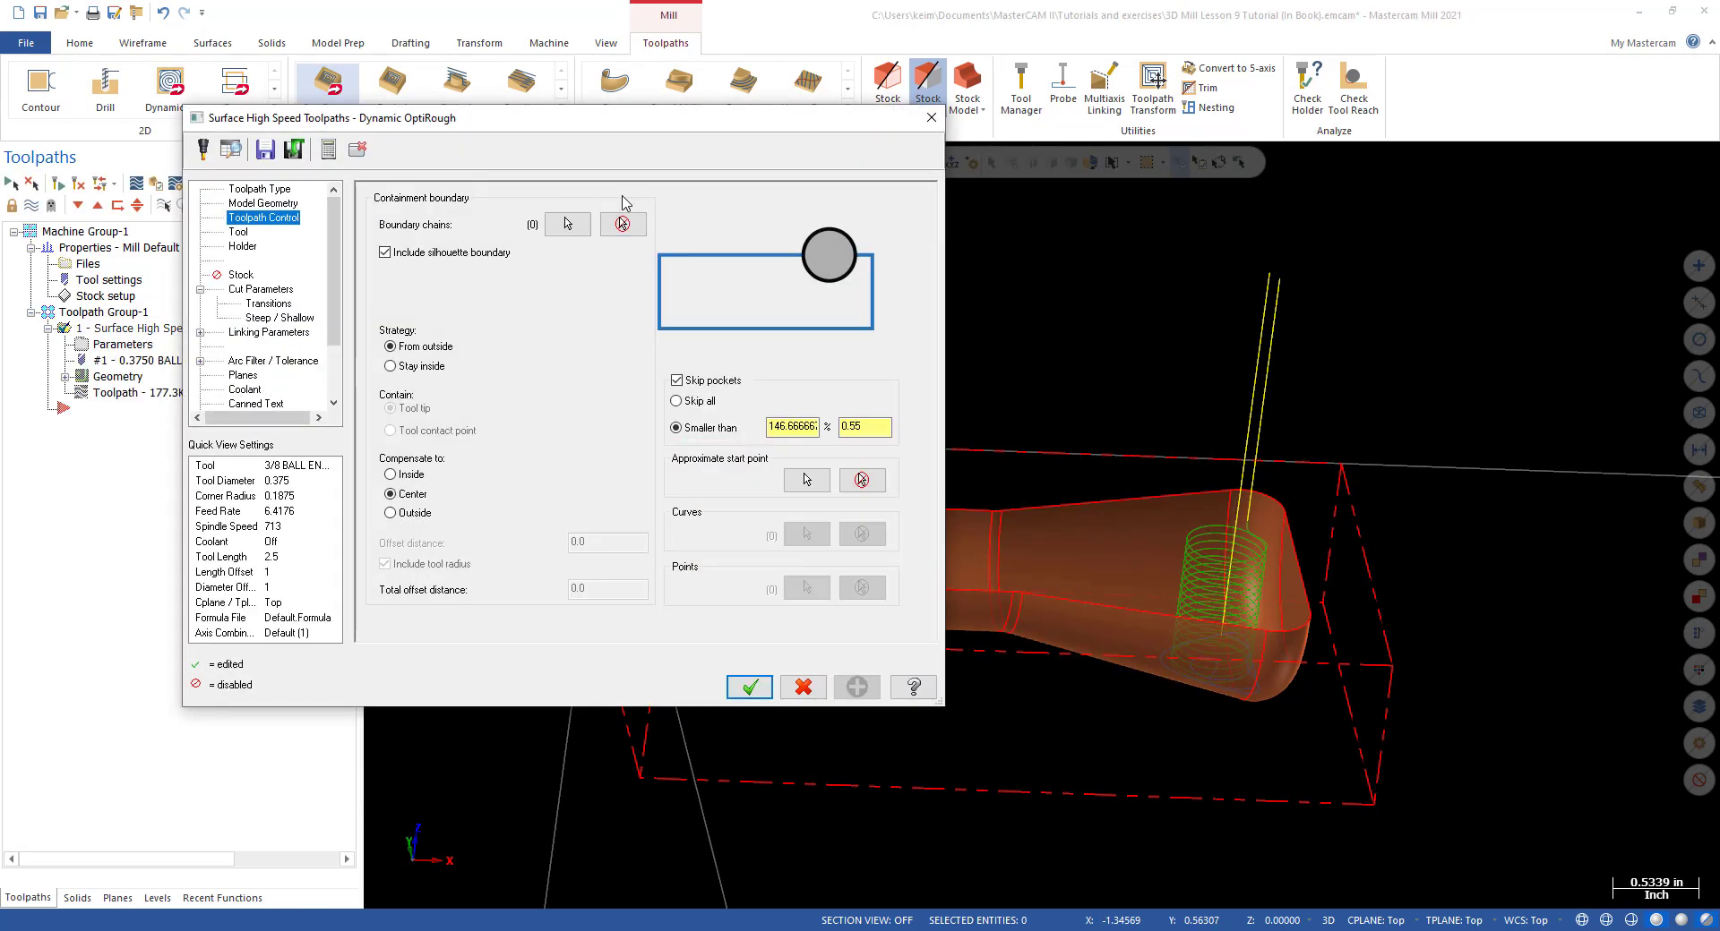
left_click(389, 367)
left_click(390, 475)
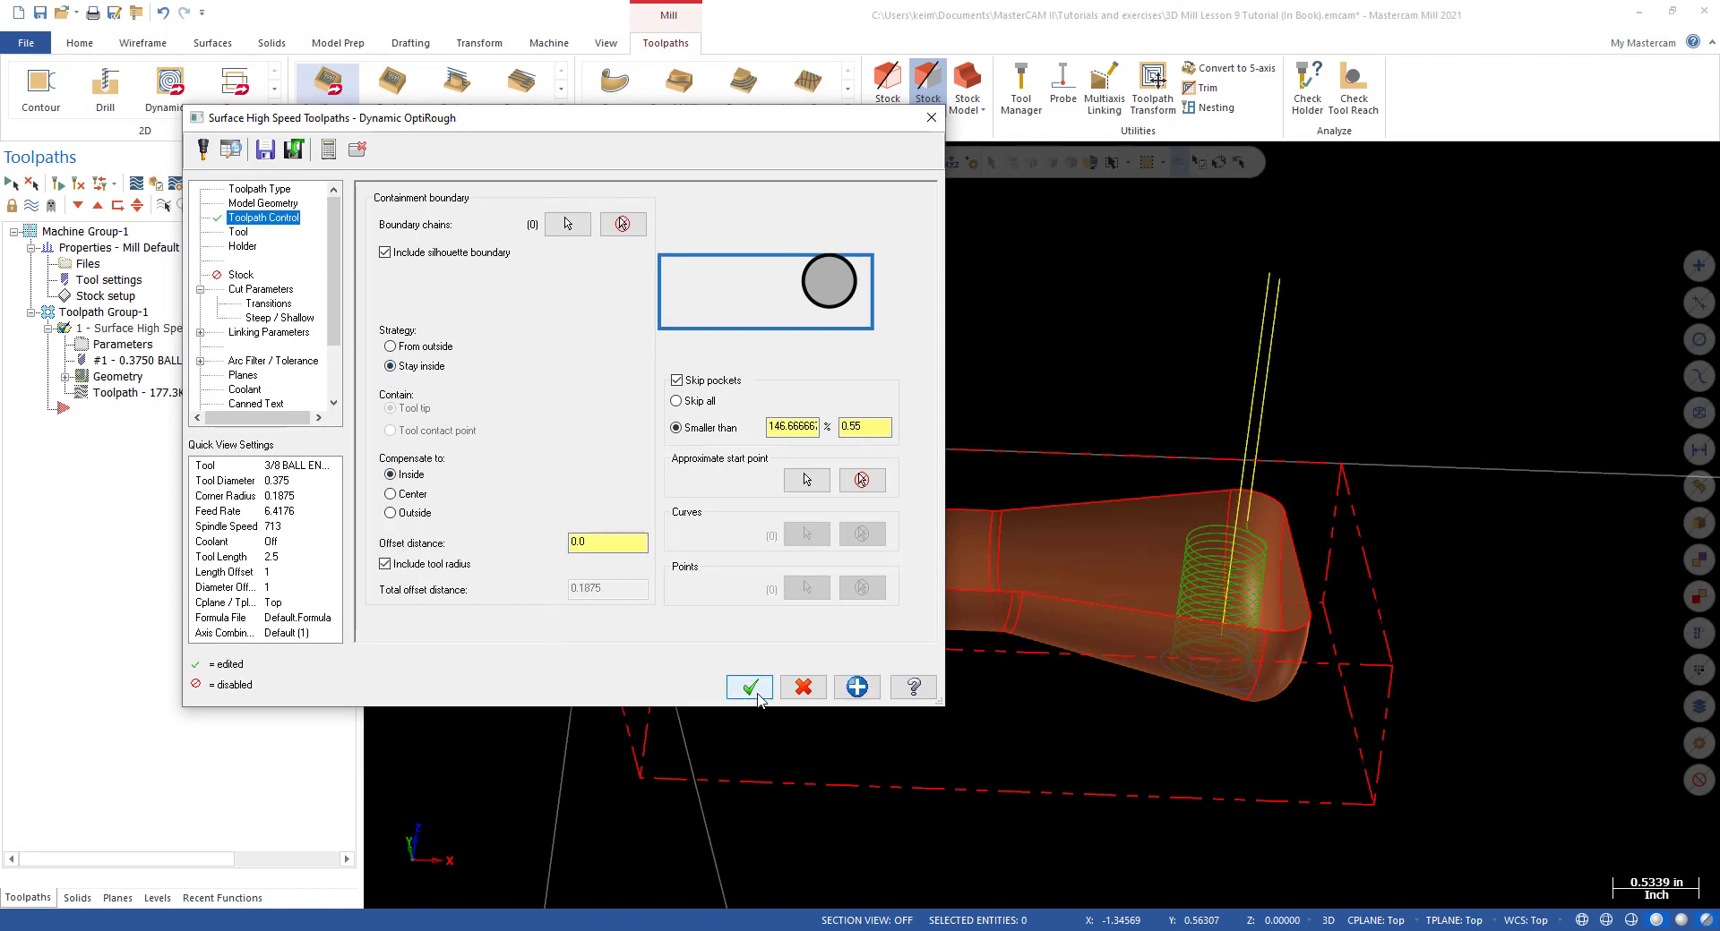
left_click(752, 689)
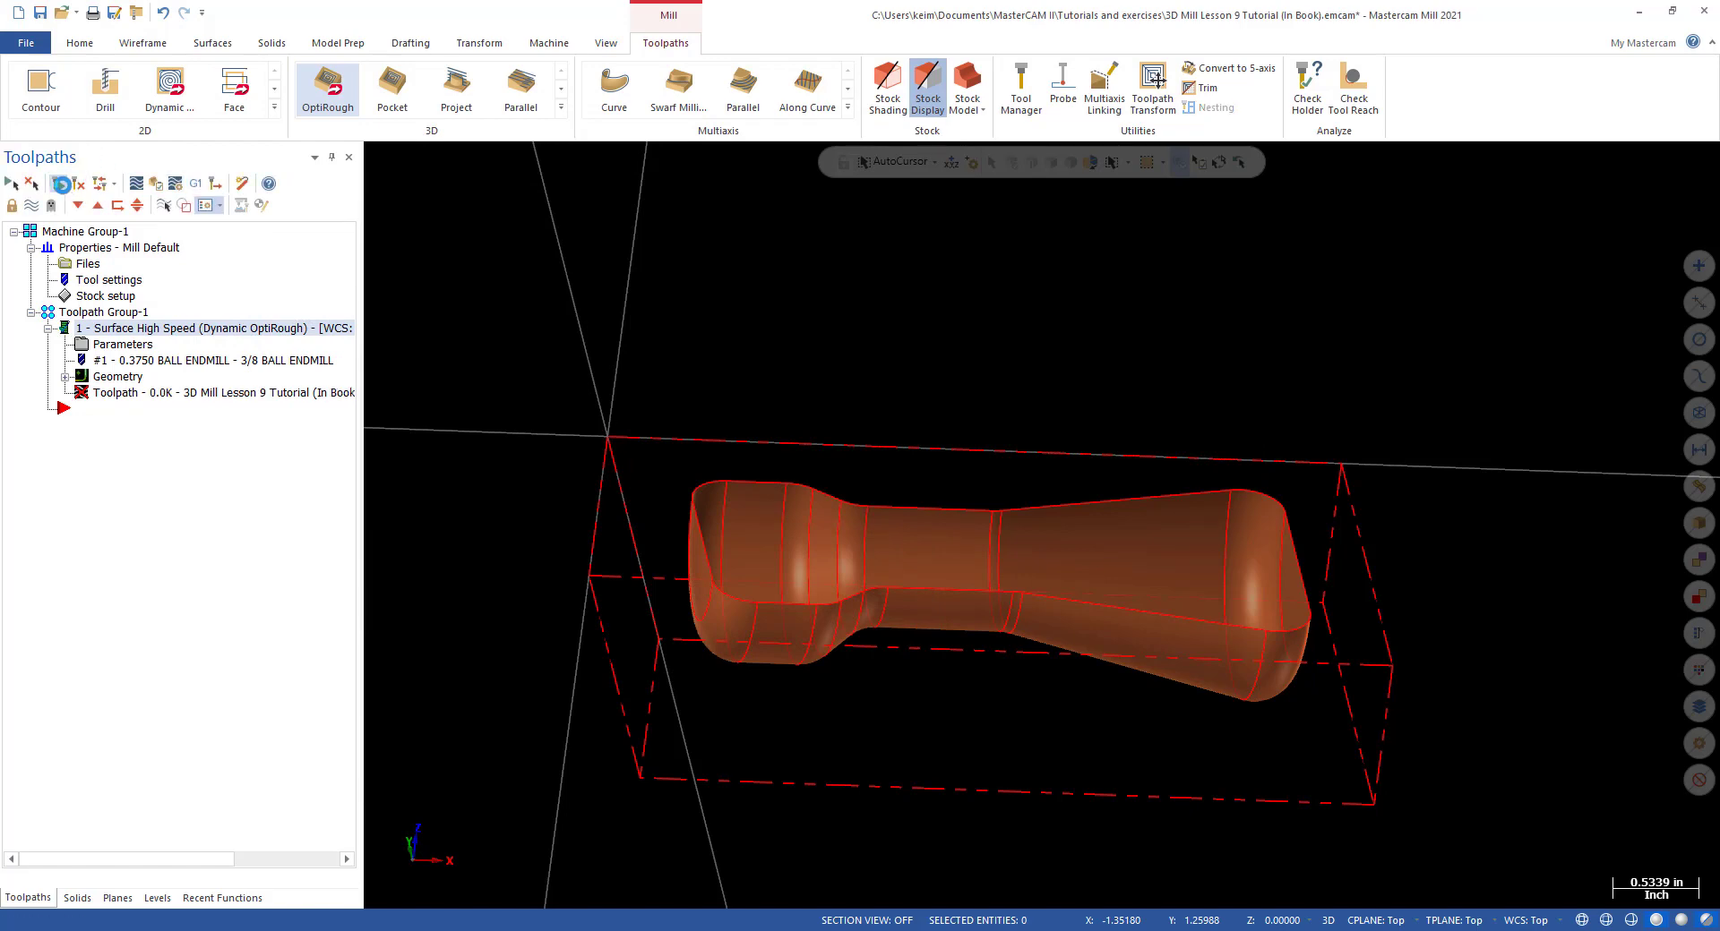
mouse_move(1353, 497)
middle_mouse_down()
mouse_move(1293, 609)
mouse_move(1317, 548)
mouse_move(1299, 515)
middle_mouse_up()
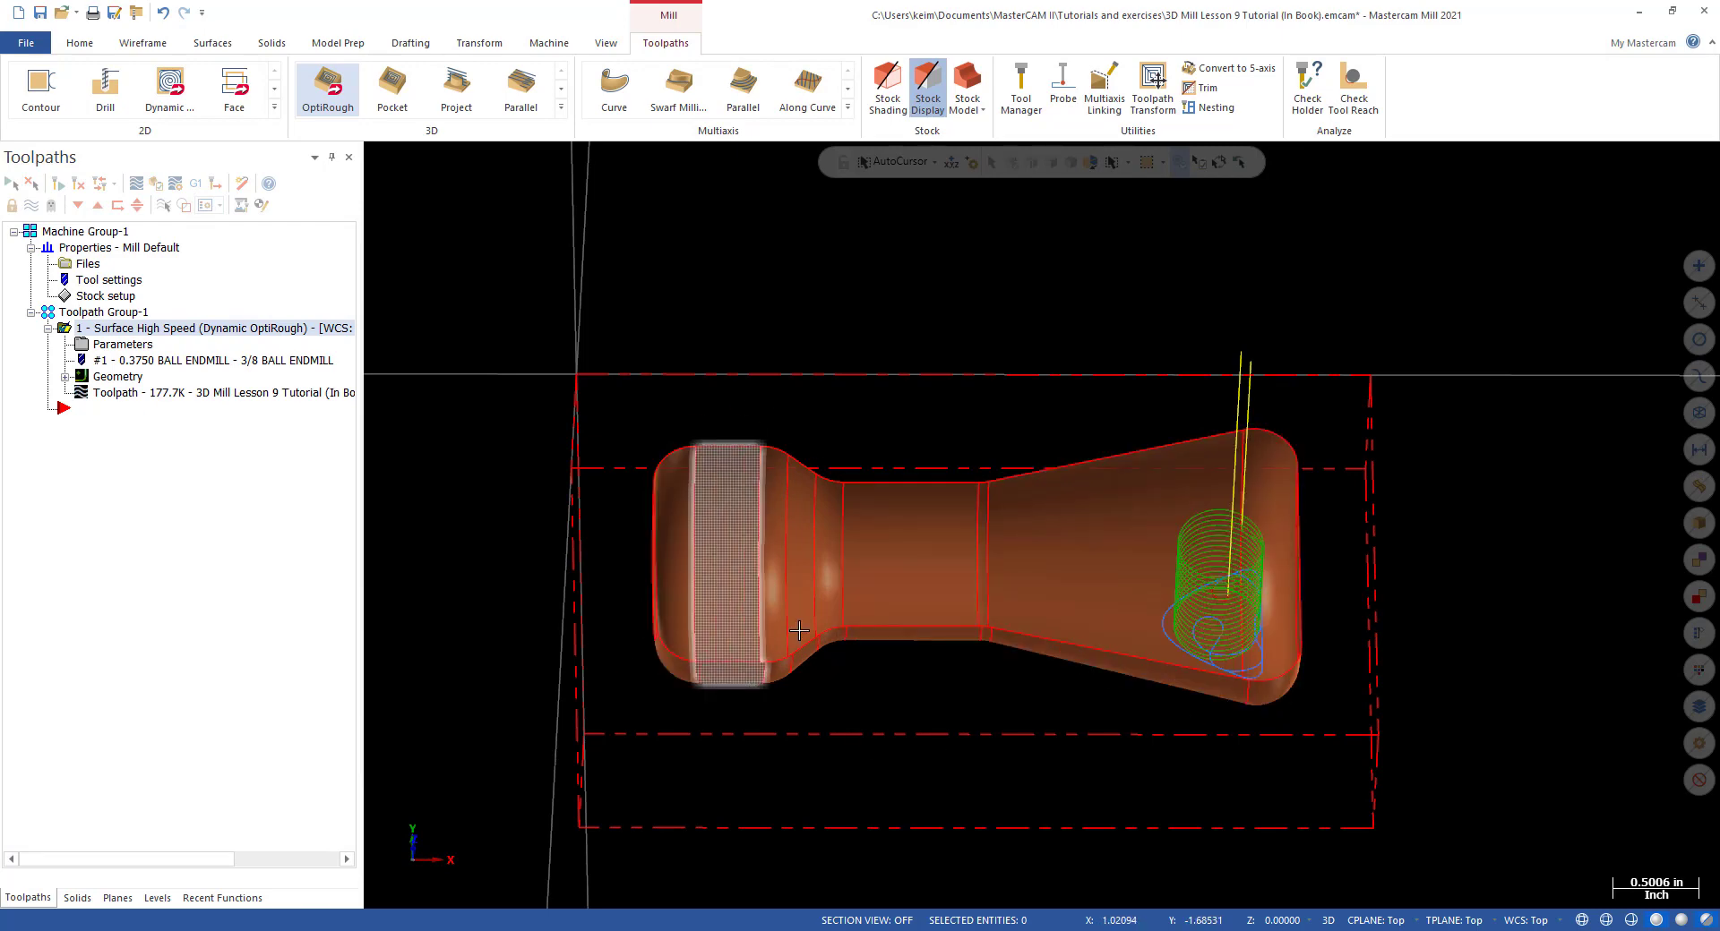
middle_click_drag(1126, 504, 1139, 444)
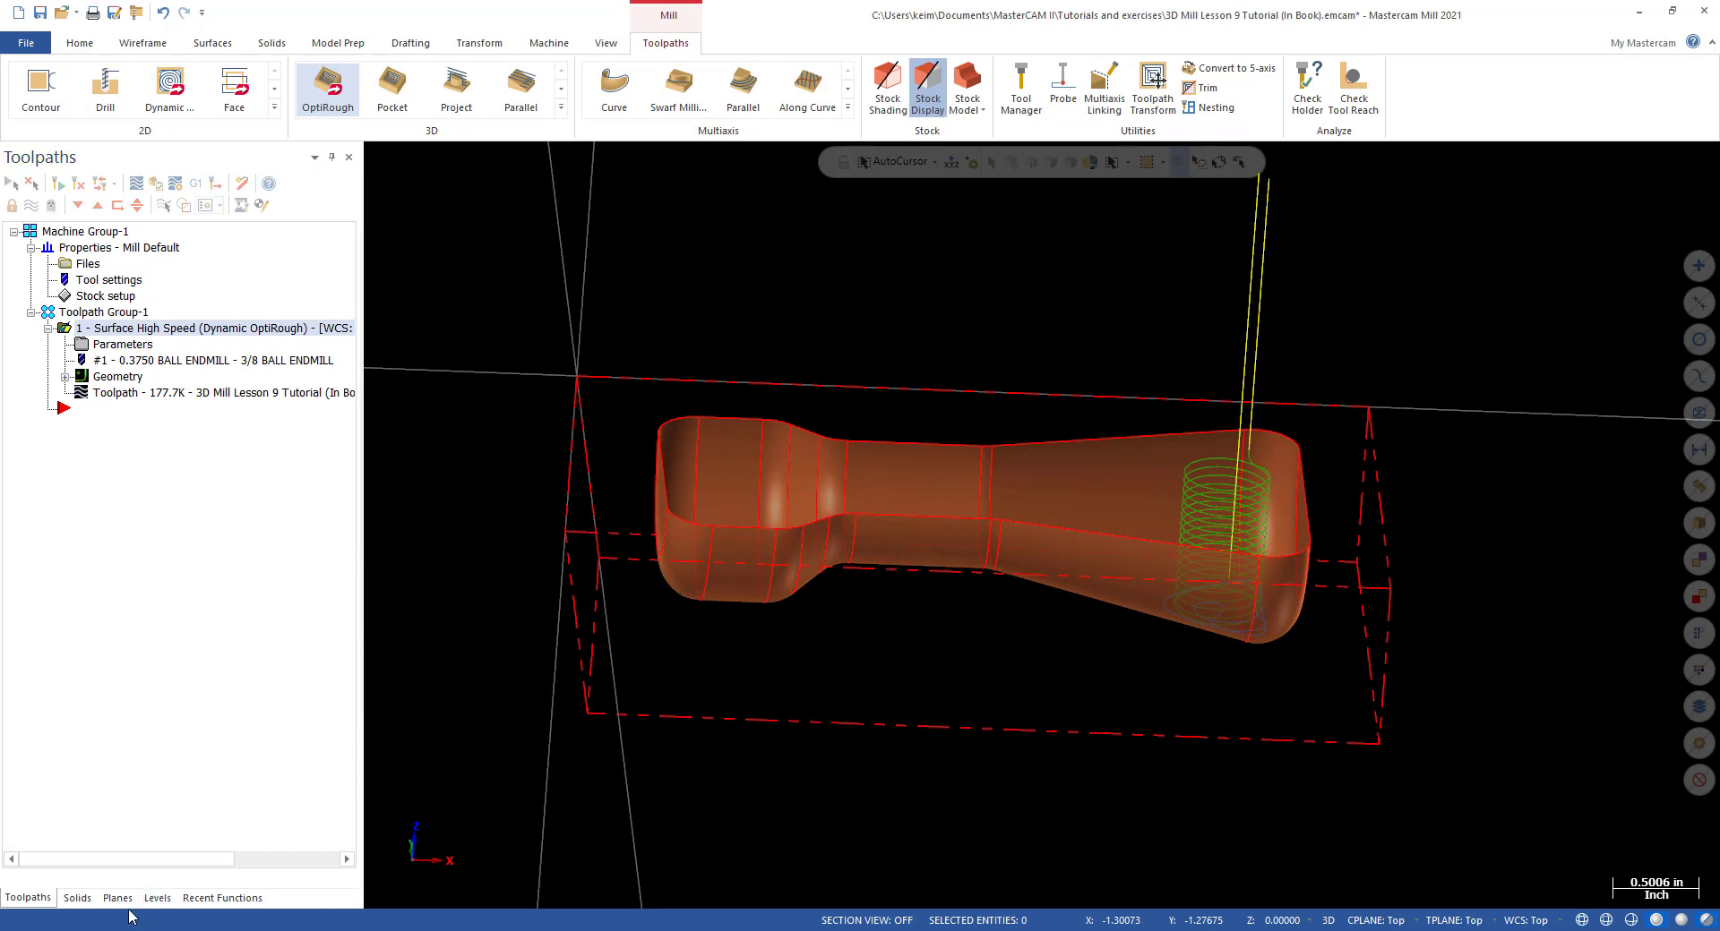
Create a new active level 3 named "boundry".
left_click(156, 897)
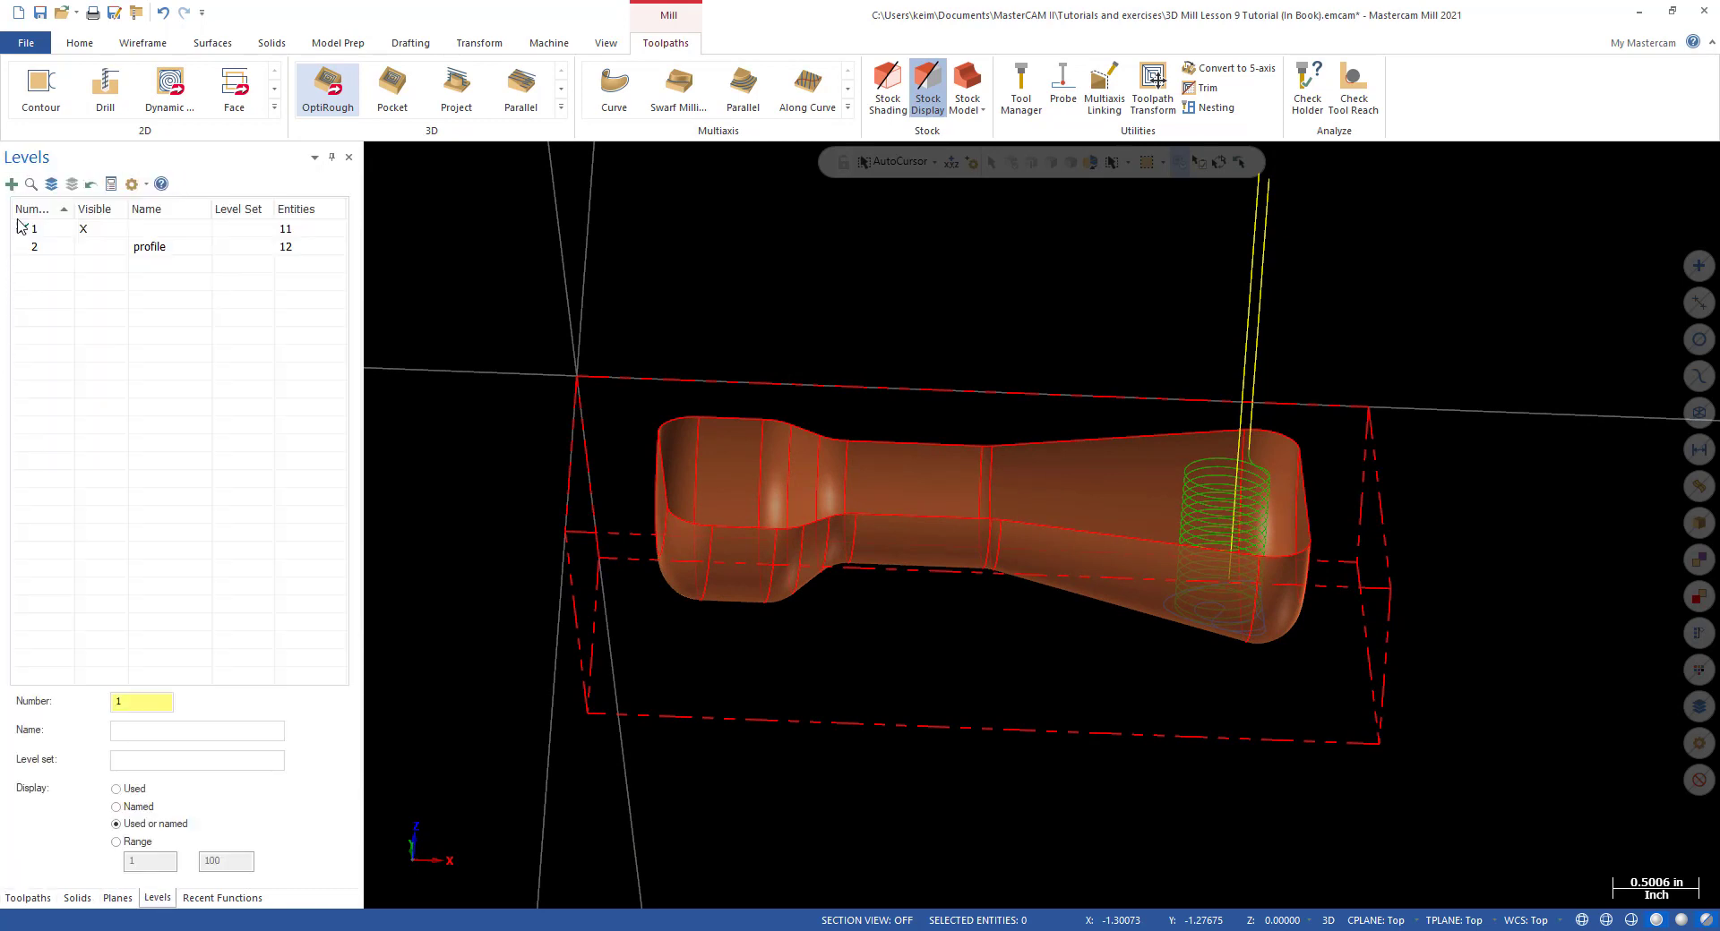
left_click(12, 183)
left_click(175, 264)
key("Return")
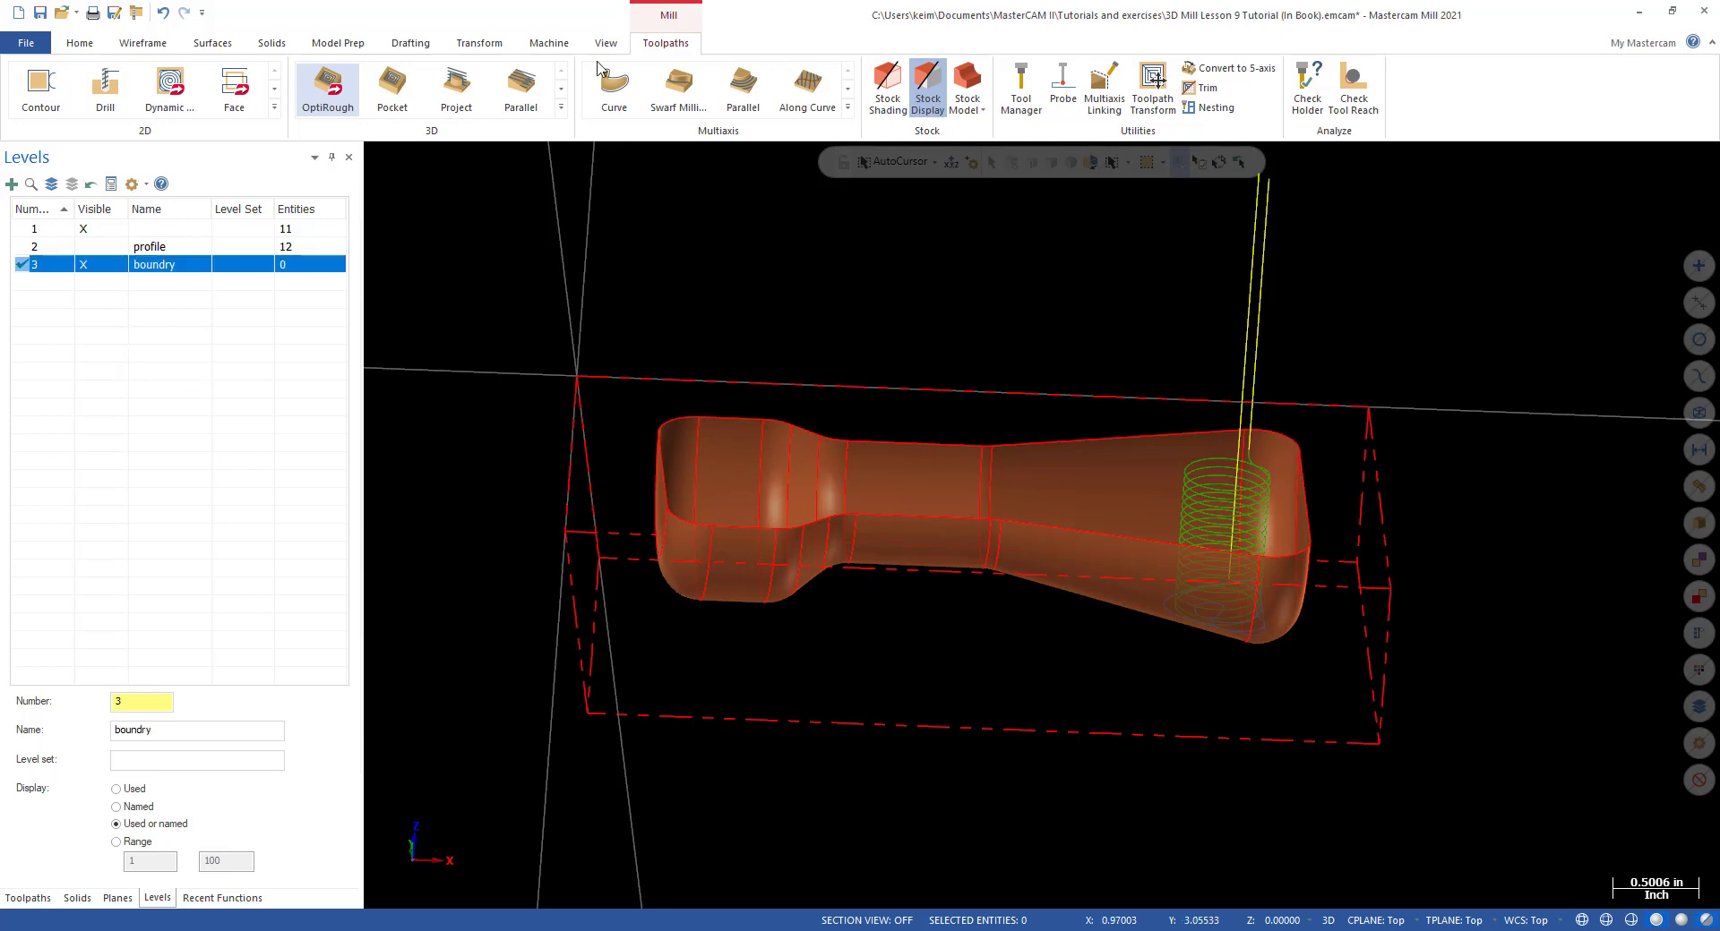
Create a Silhouette Boundary wireframe from the whole cavity model, keeping the 0.001 tolerances and arc fit.
left_click(139, 43)
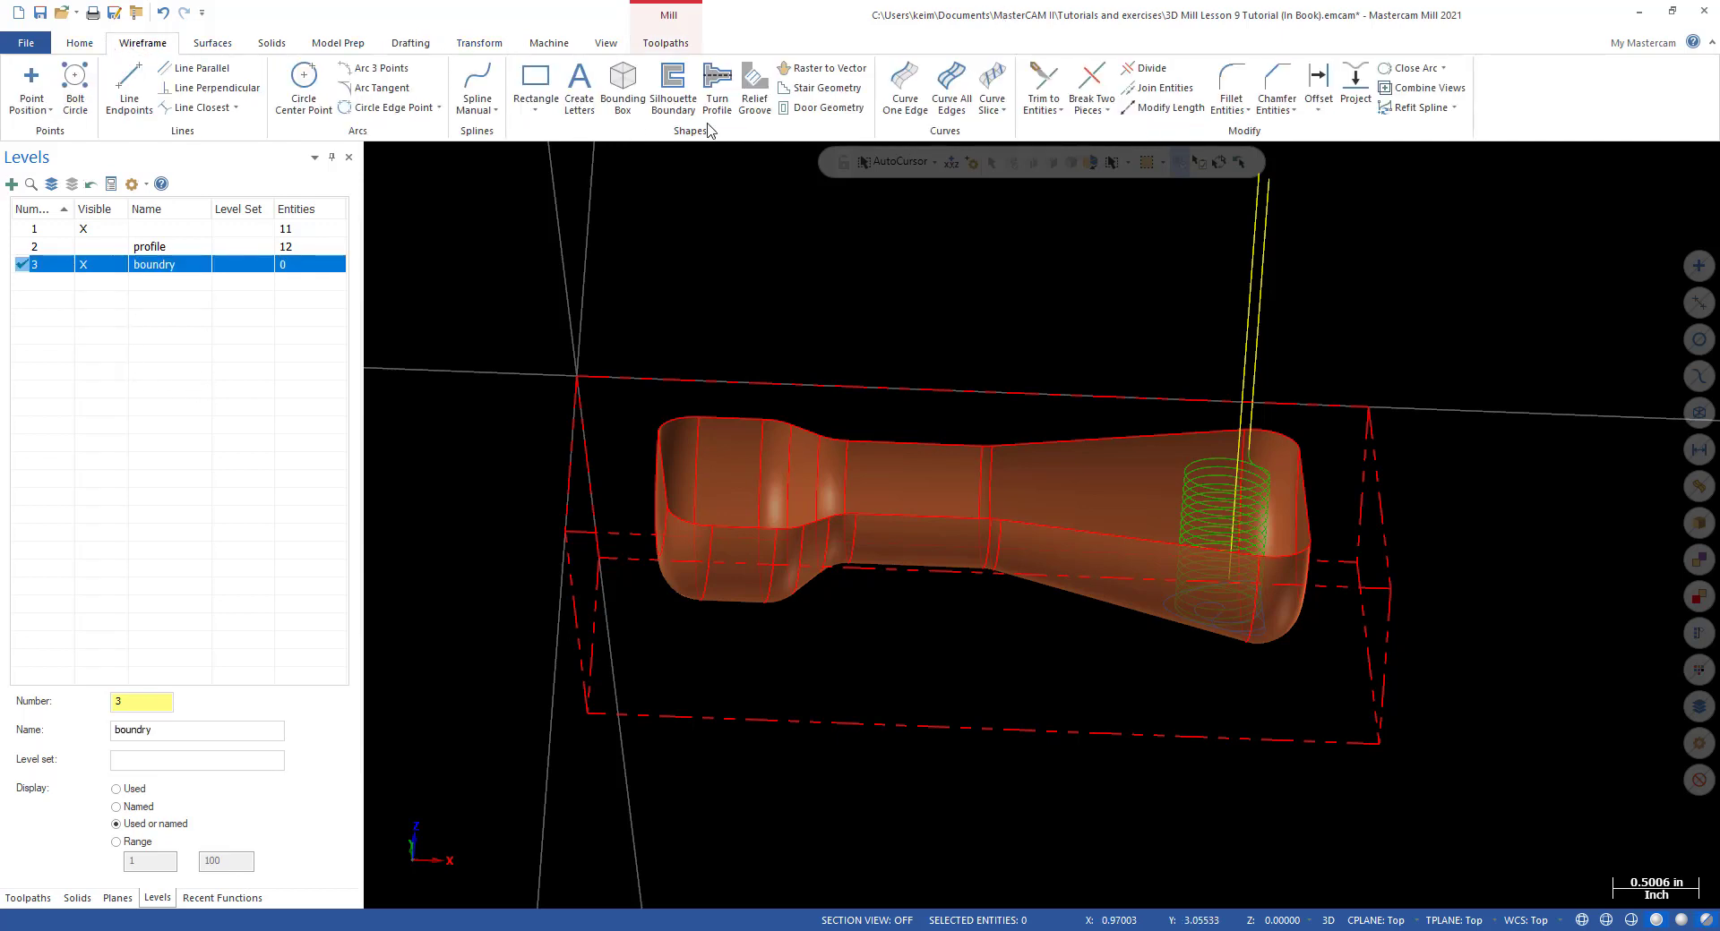
left_click(673, 87)
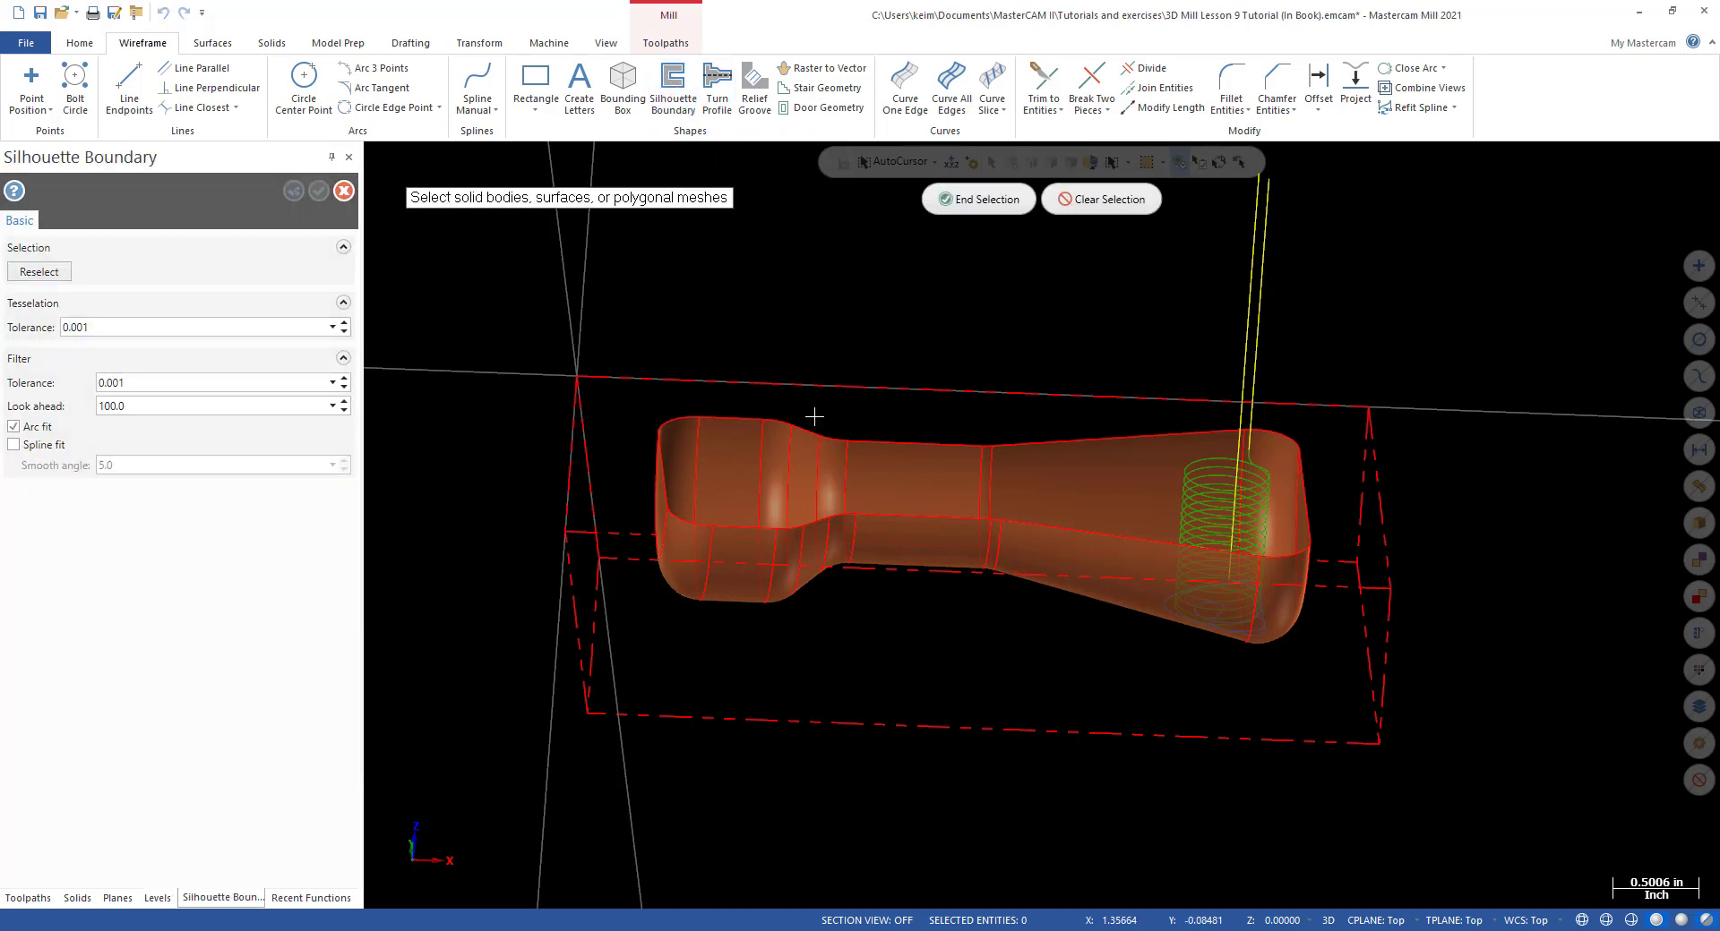
left_click(1027, 498)
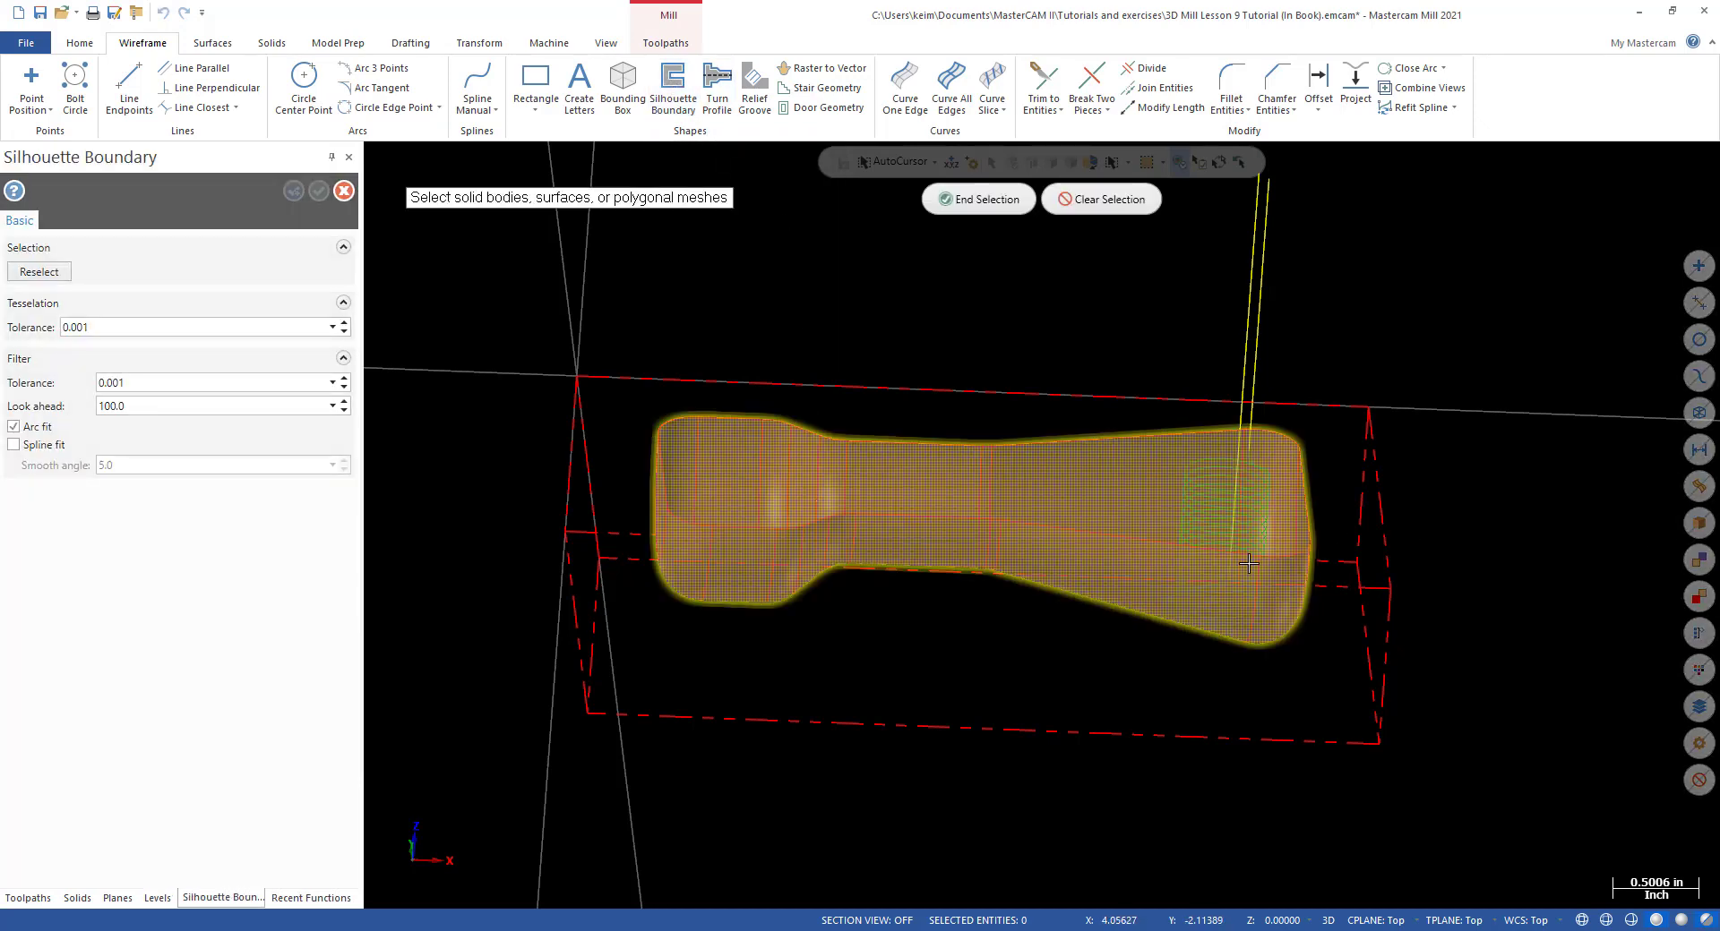
left_click(983, 201)
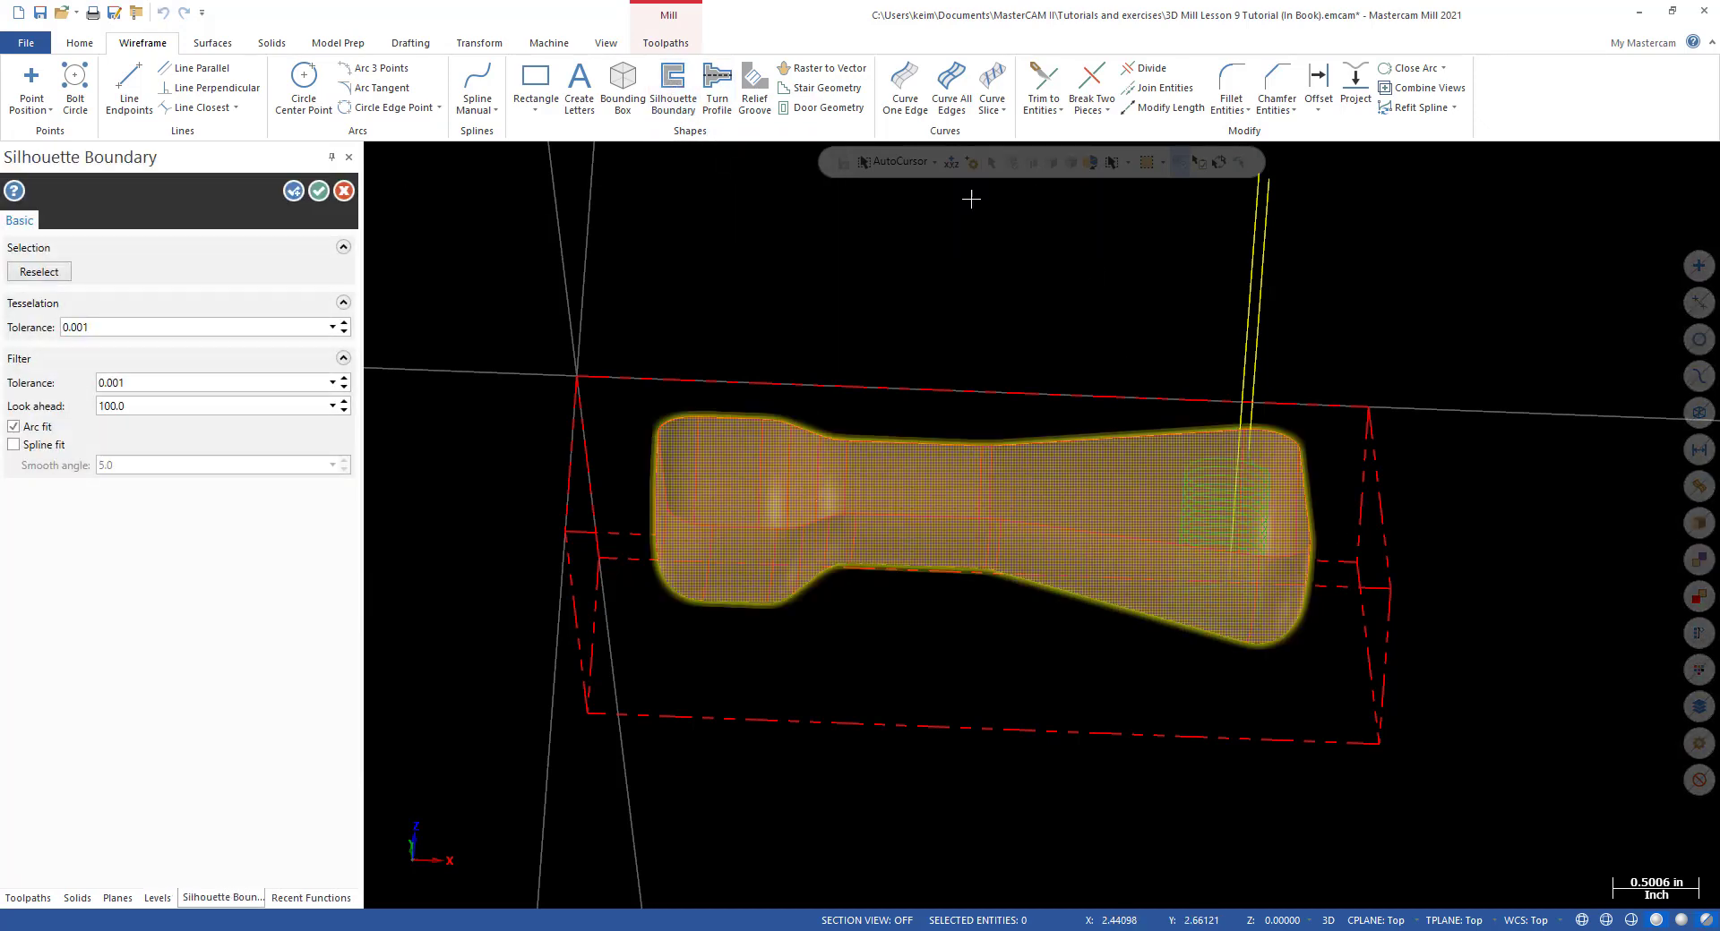
left_click(318, 190)
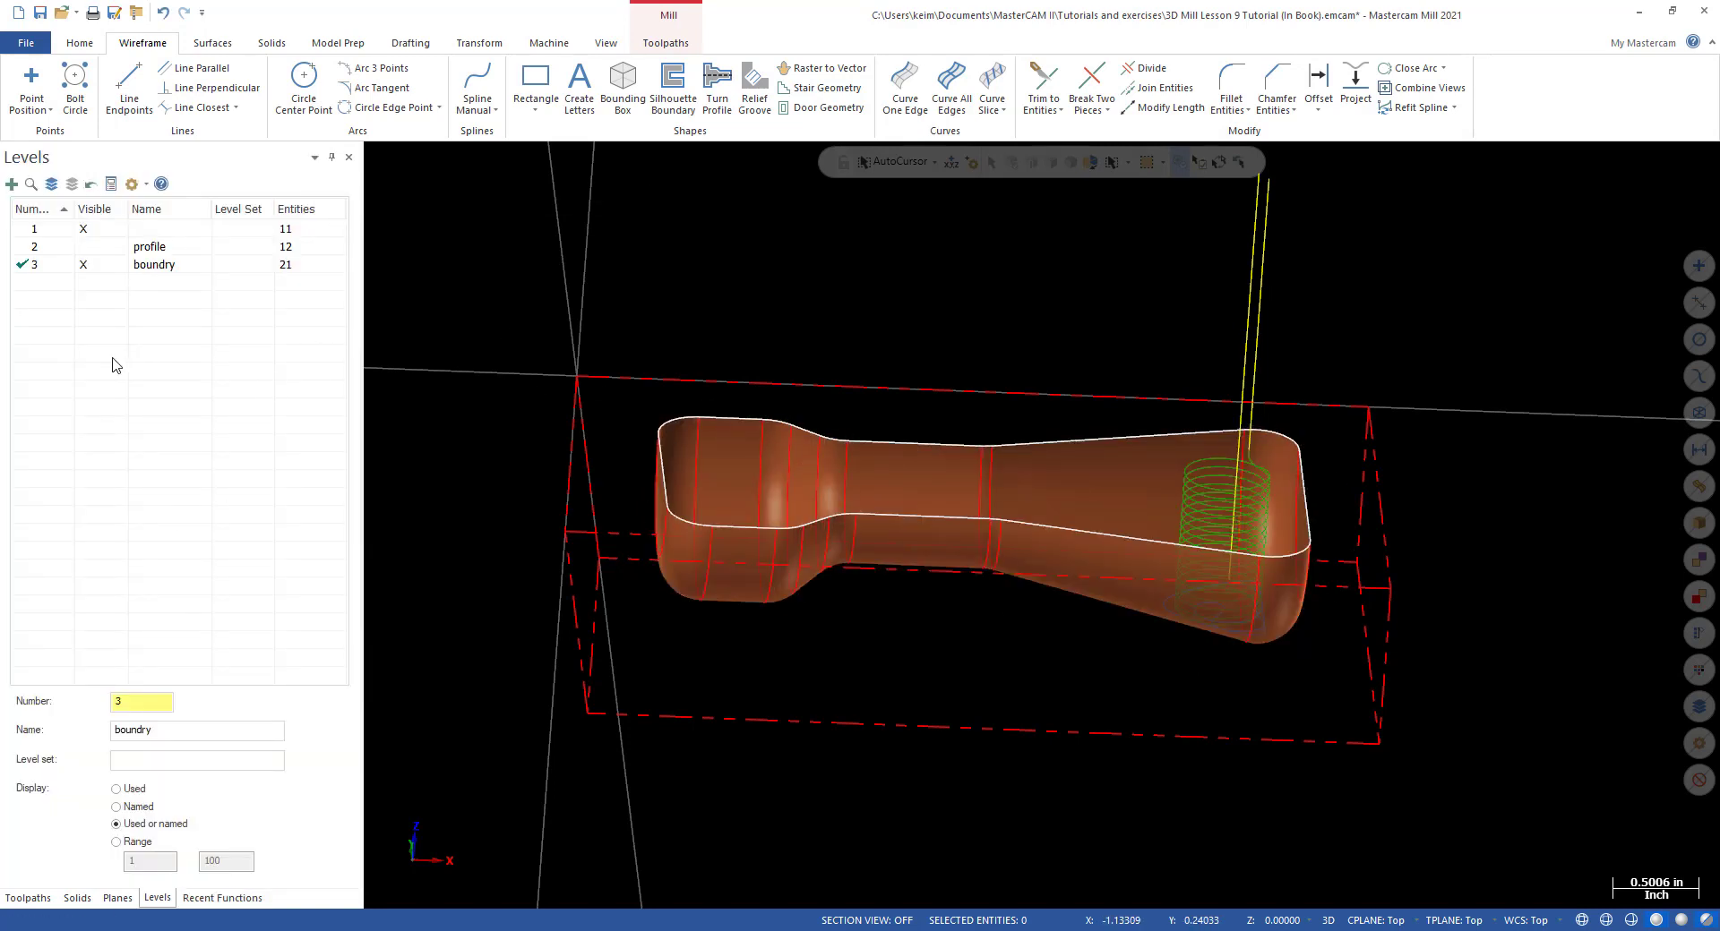
Chain the cavity's silhouette wireframe as the OptiRough containment boundary, with the Include silhouette boundary option turned off.
left_click(27, 897)
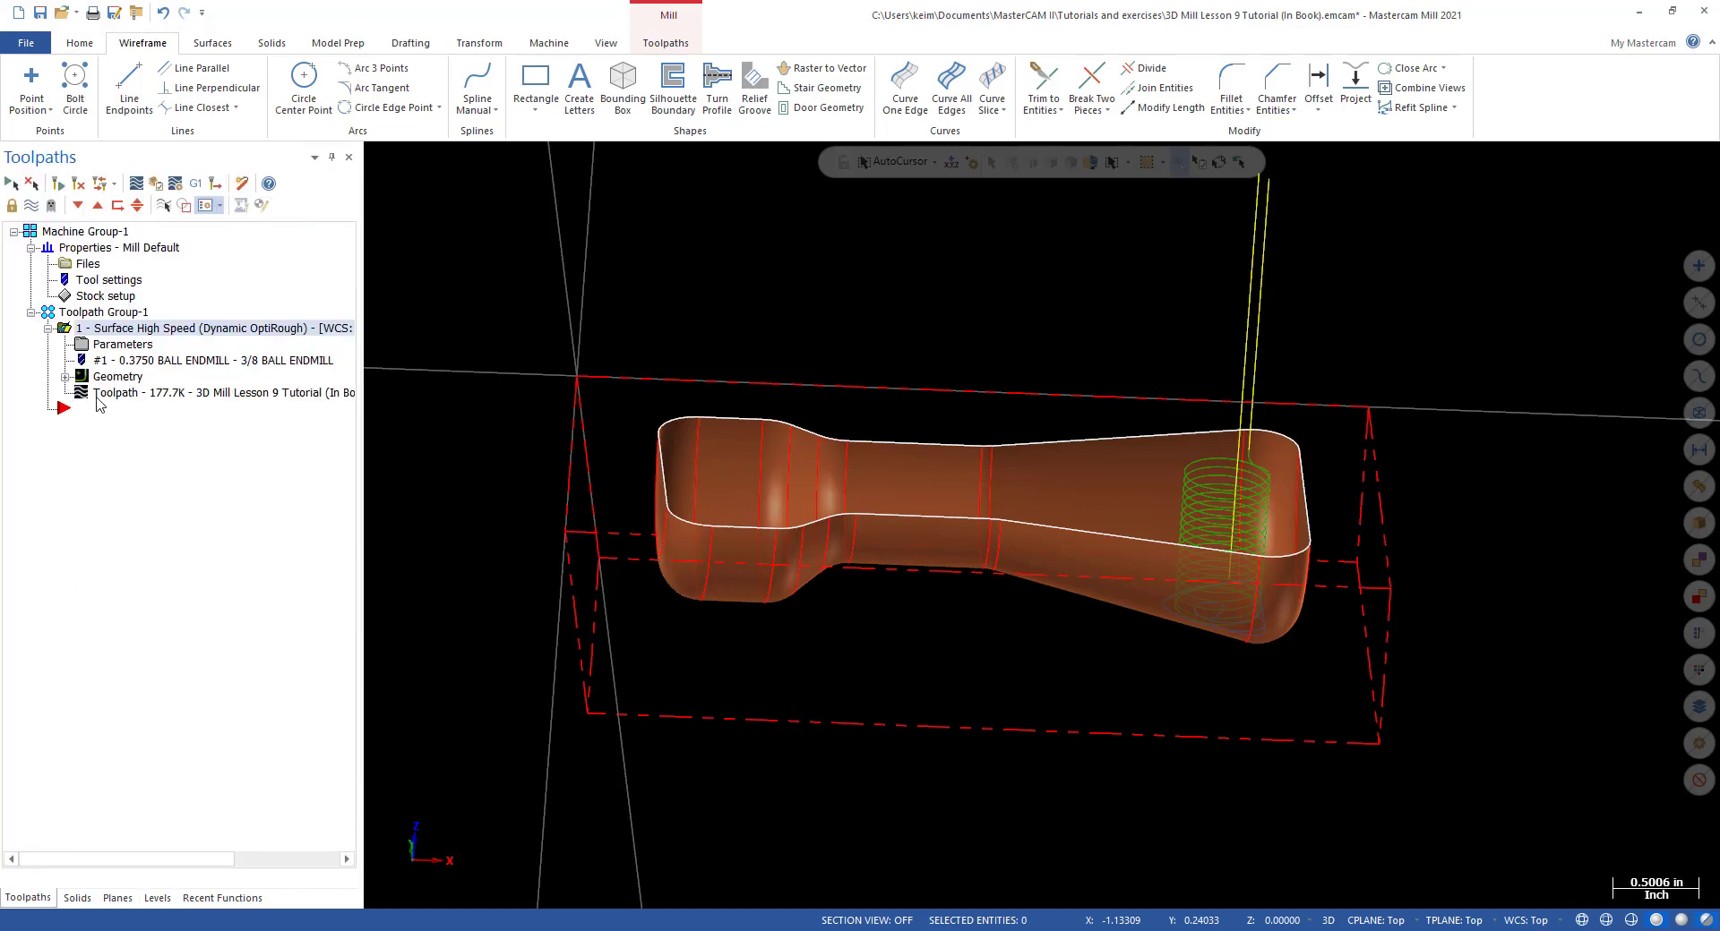
left_click(112, 347)
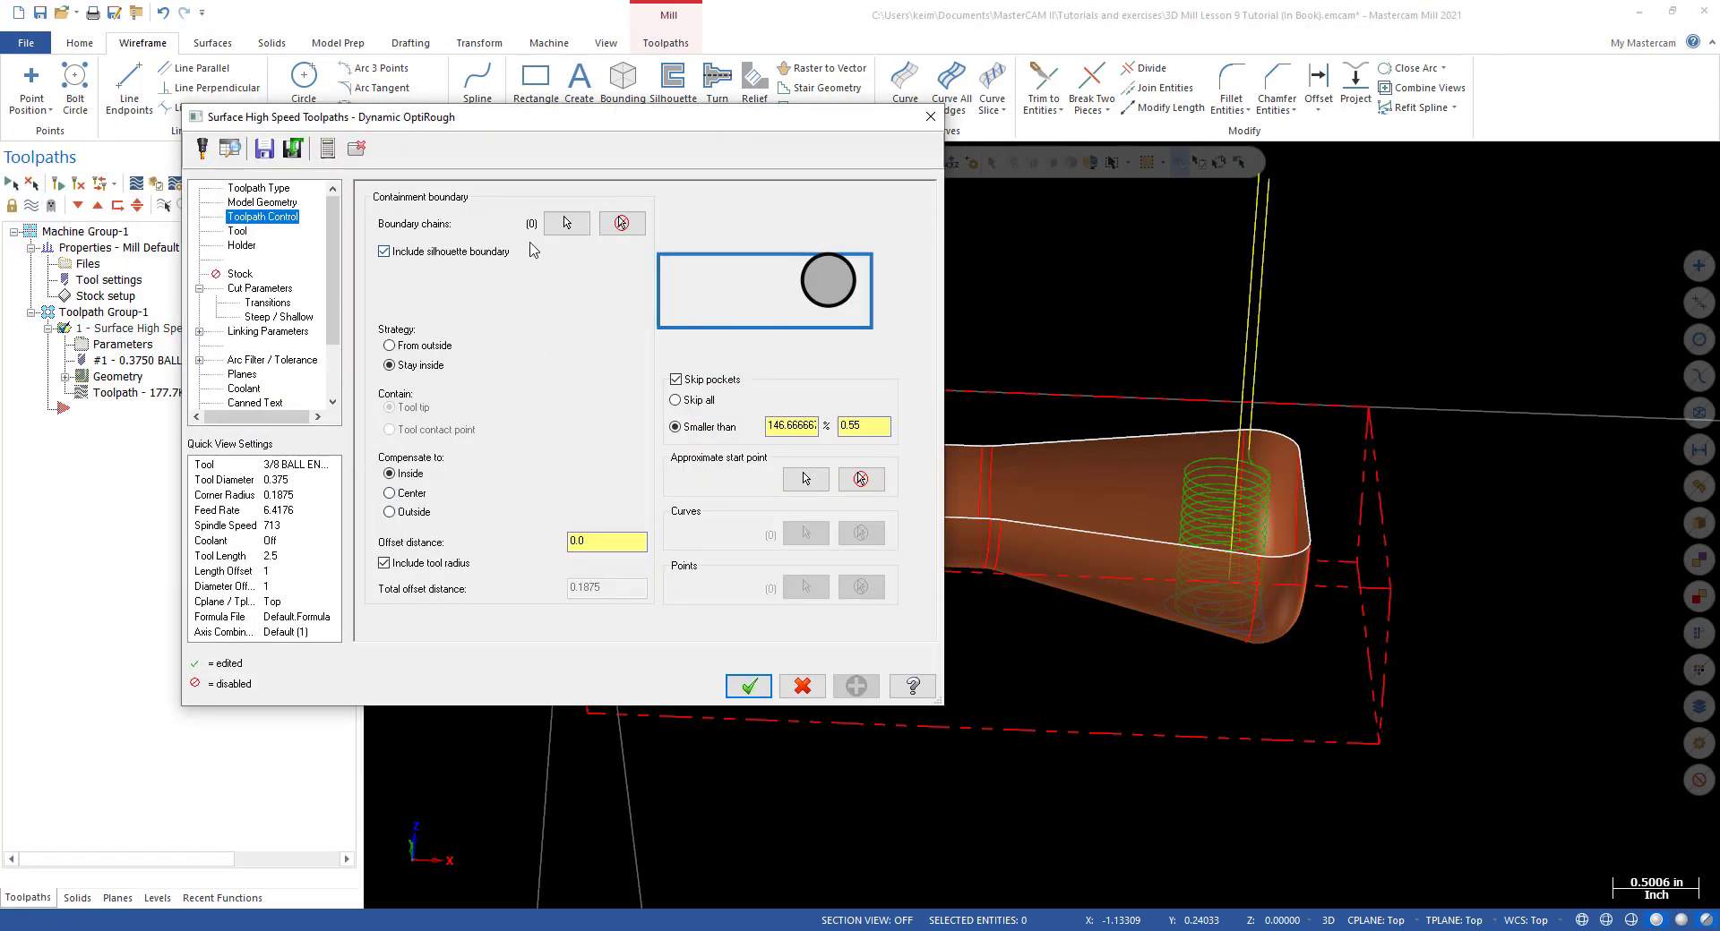
left_click(557, 225)
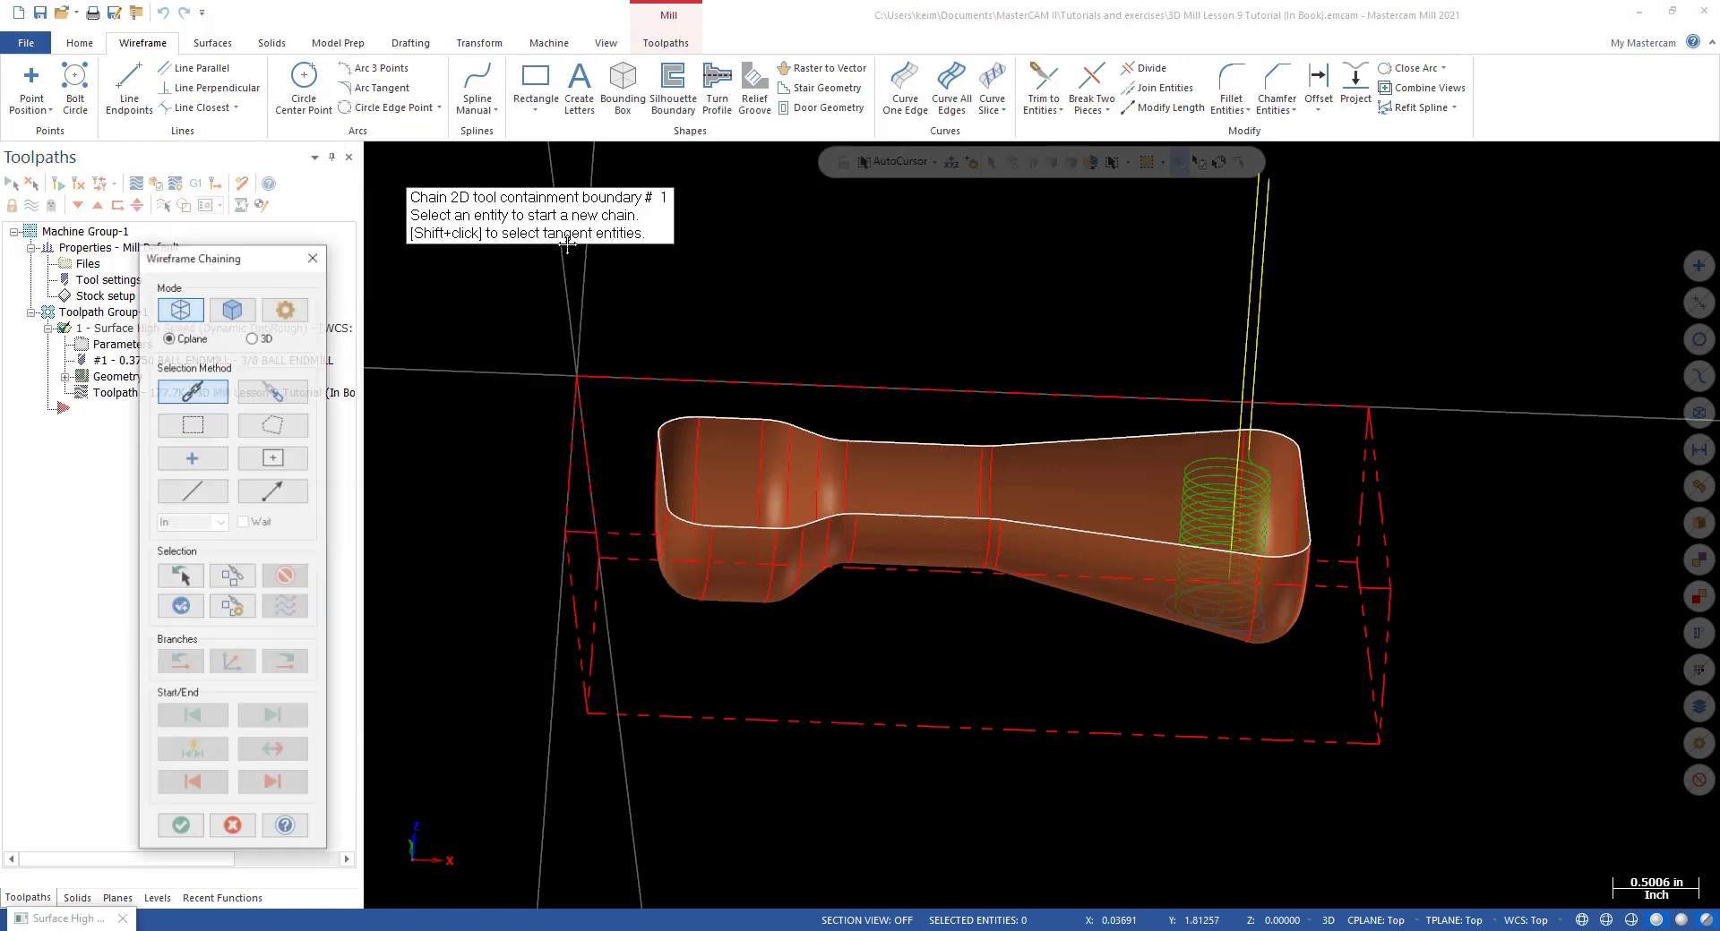
left_click(1061, 438)
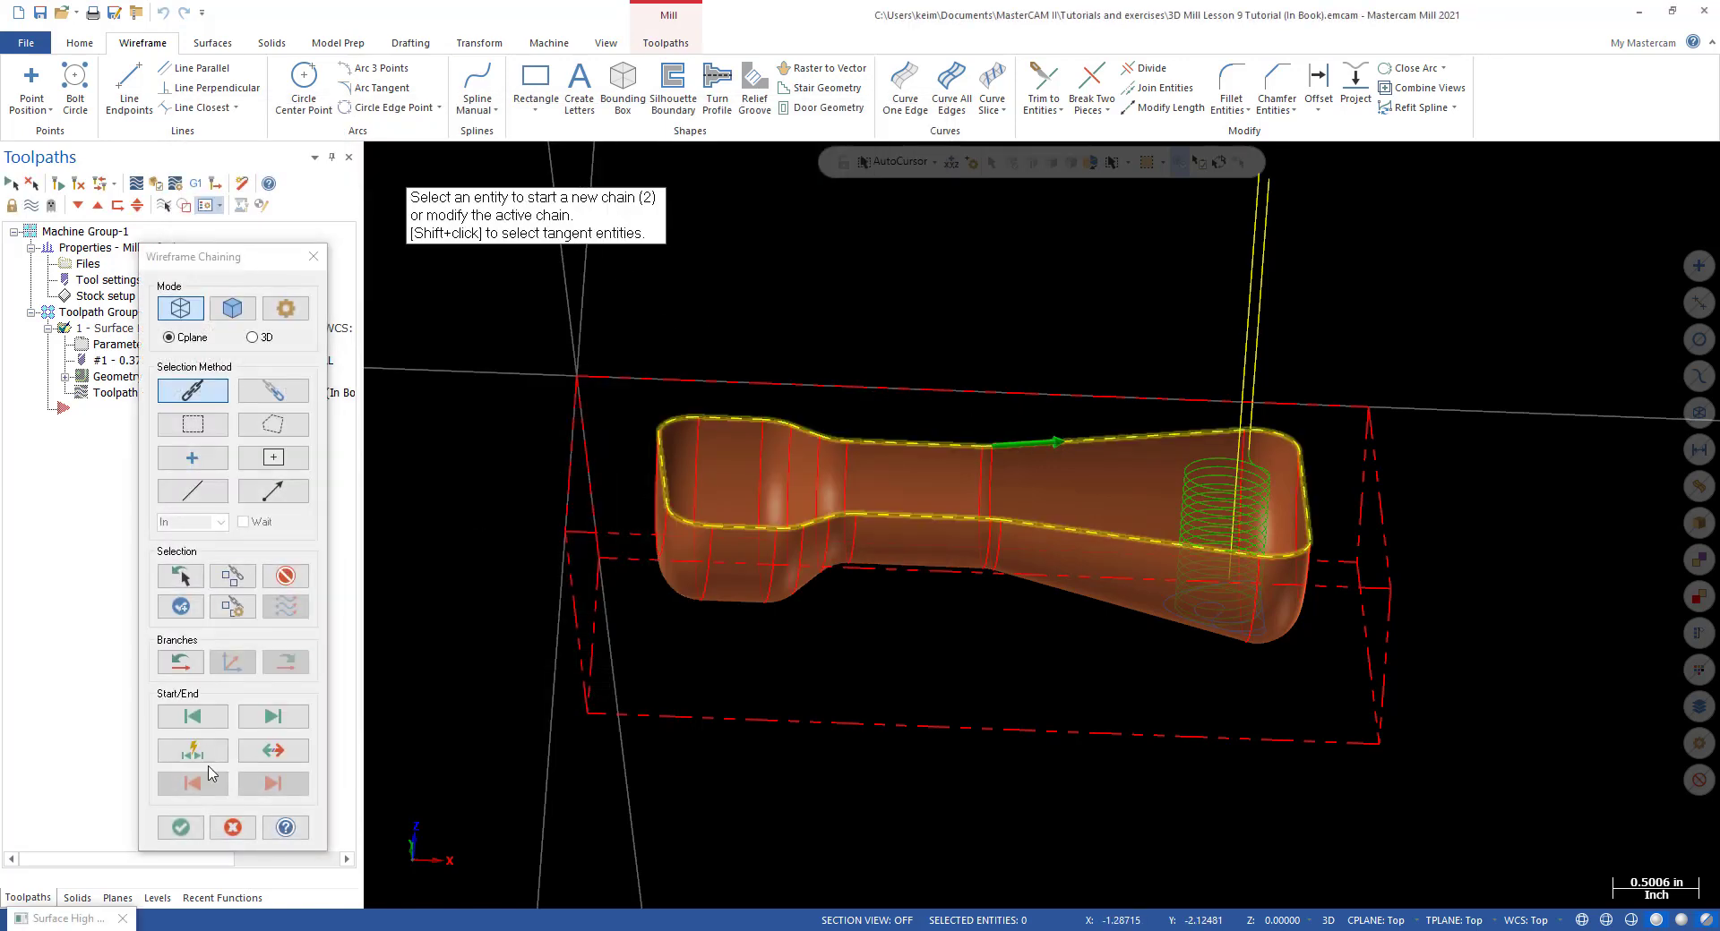
left_click(180, 827)
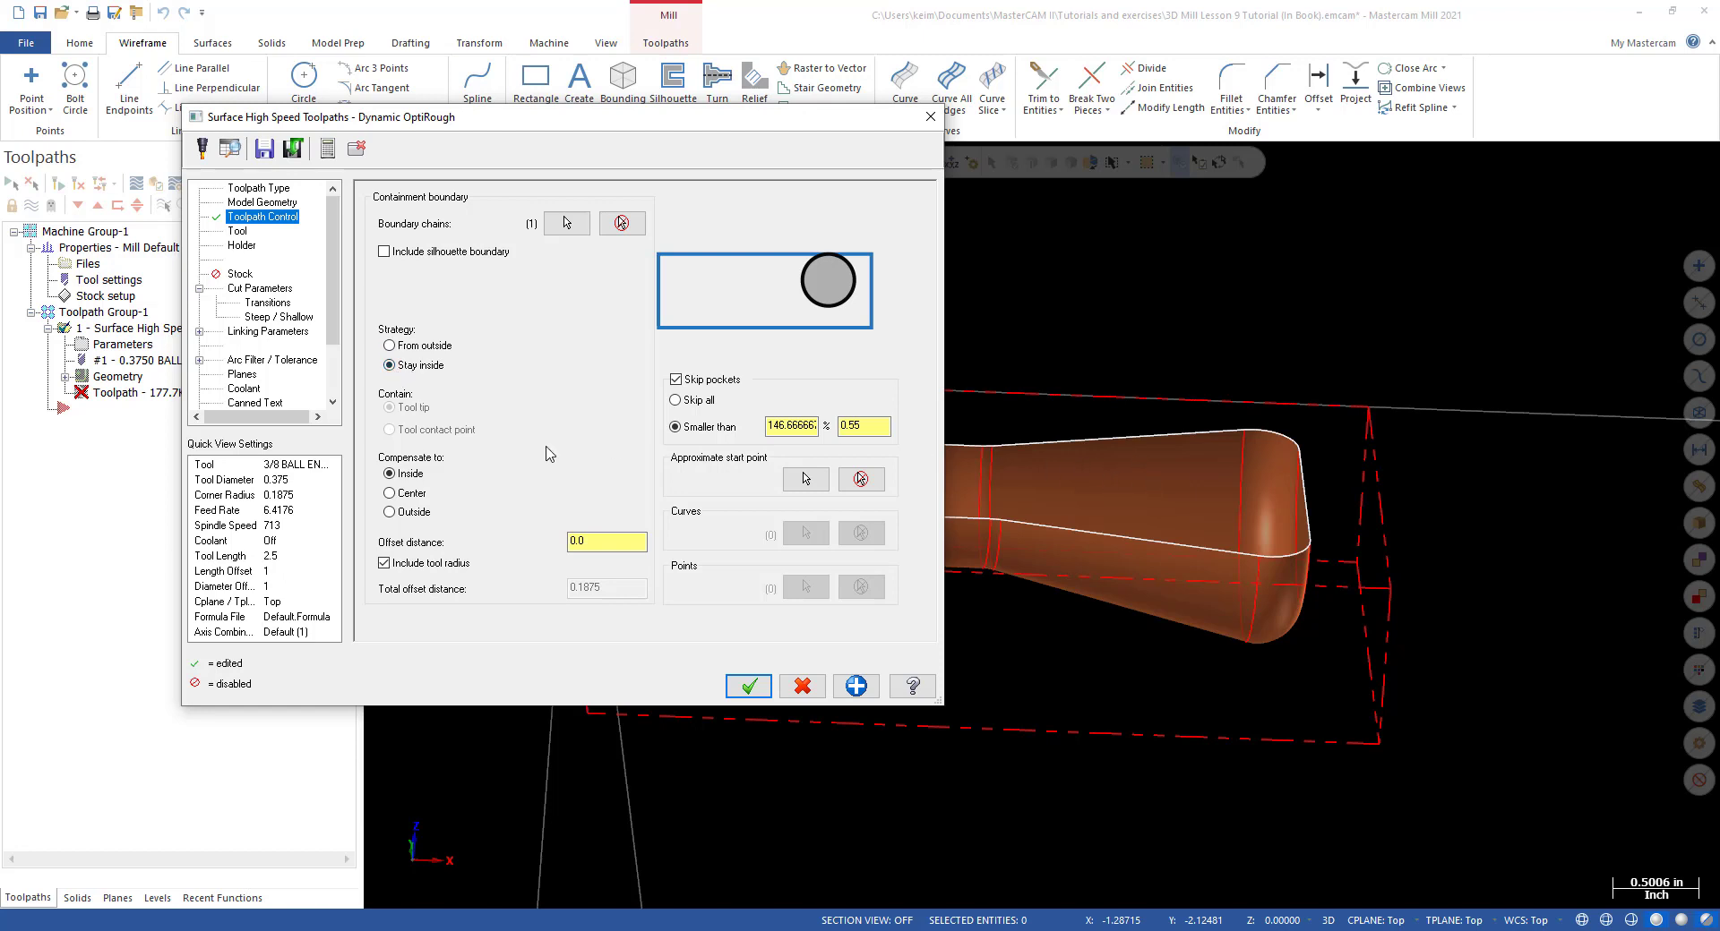
Try the Center and Outside compensation options for the containment boundary, and return to Inside.
left_click(406, 493)
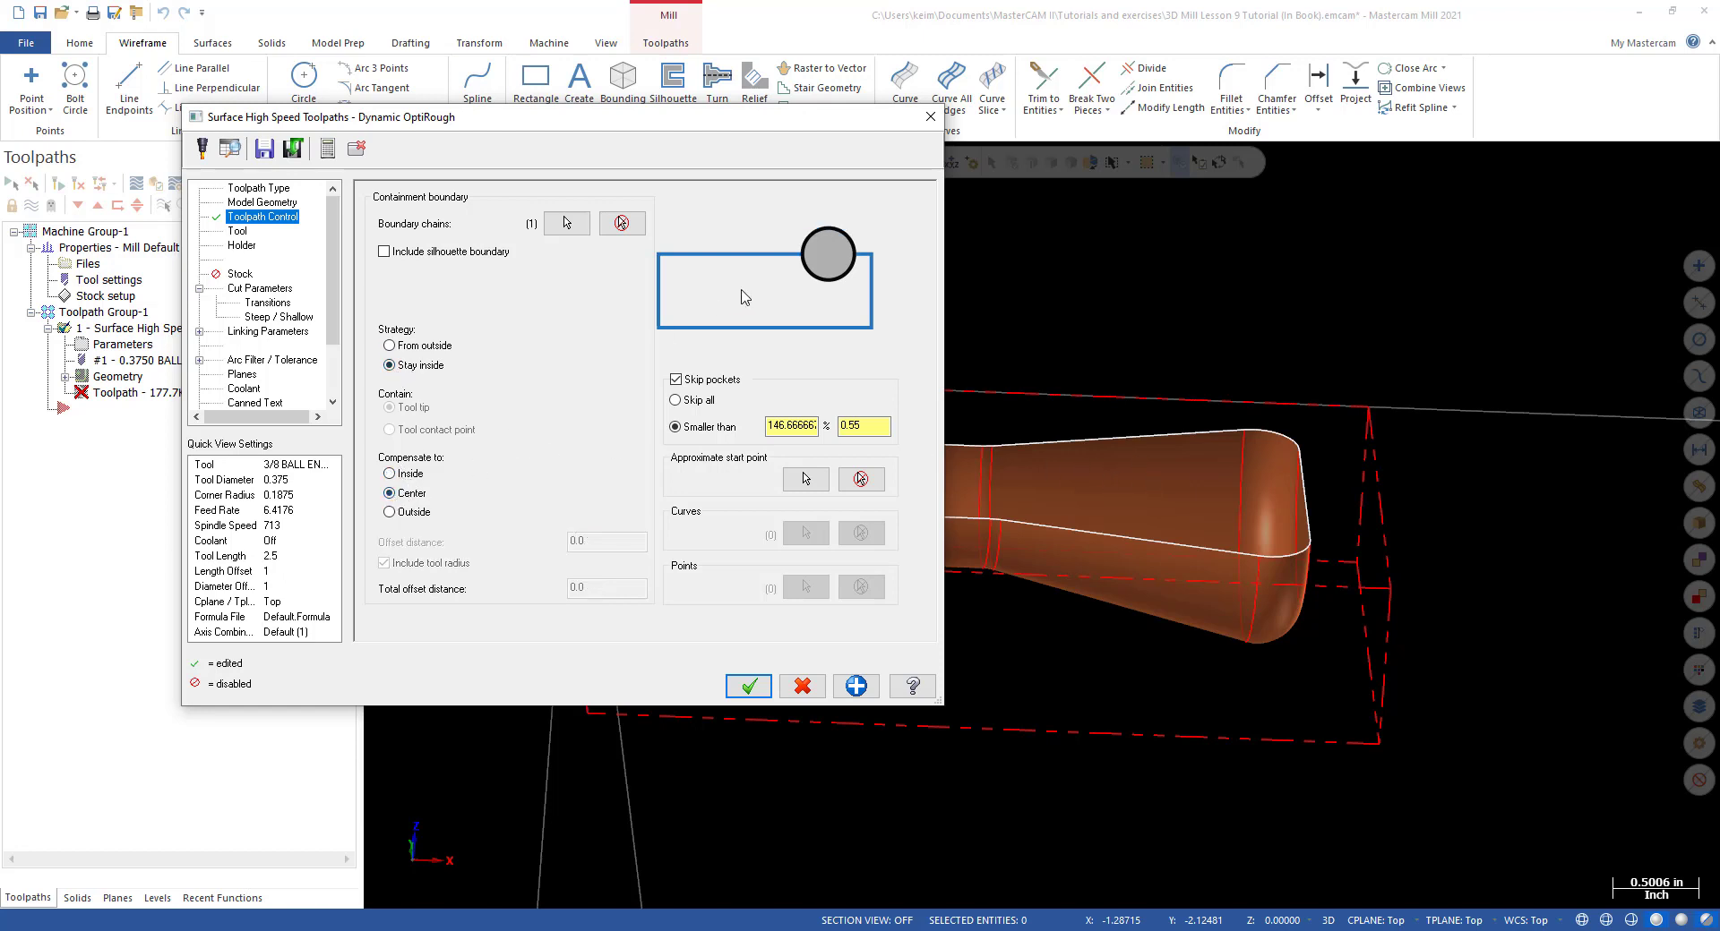
left_click(390, 516)
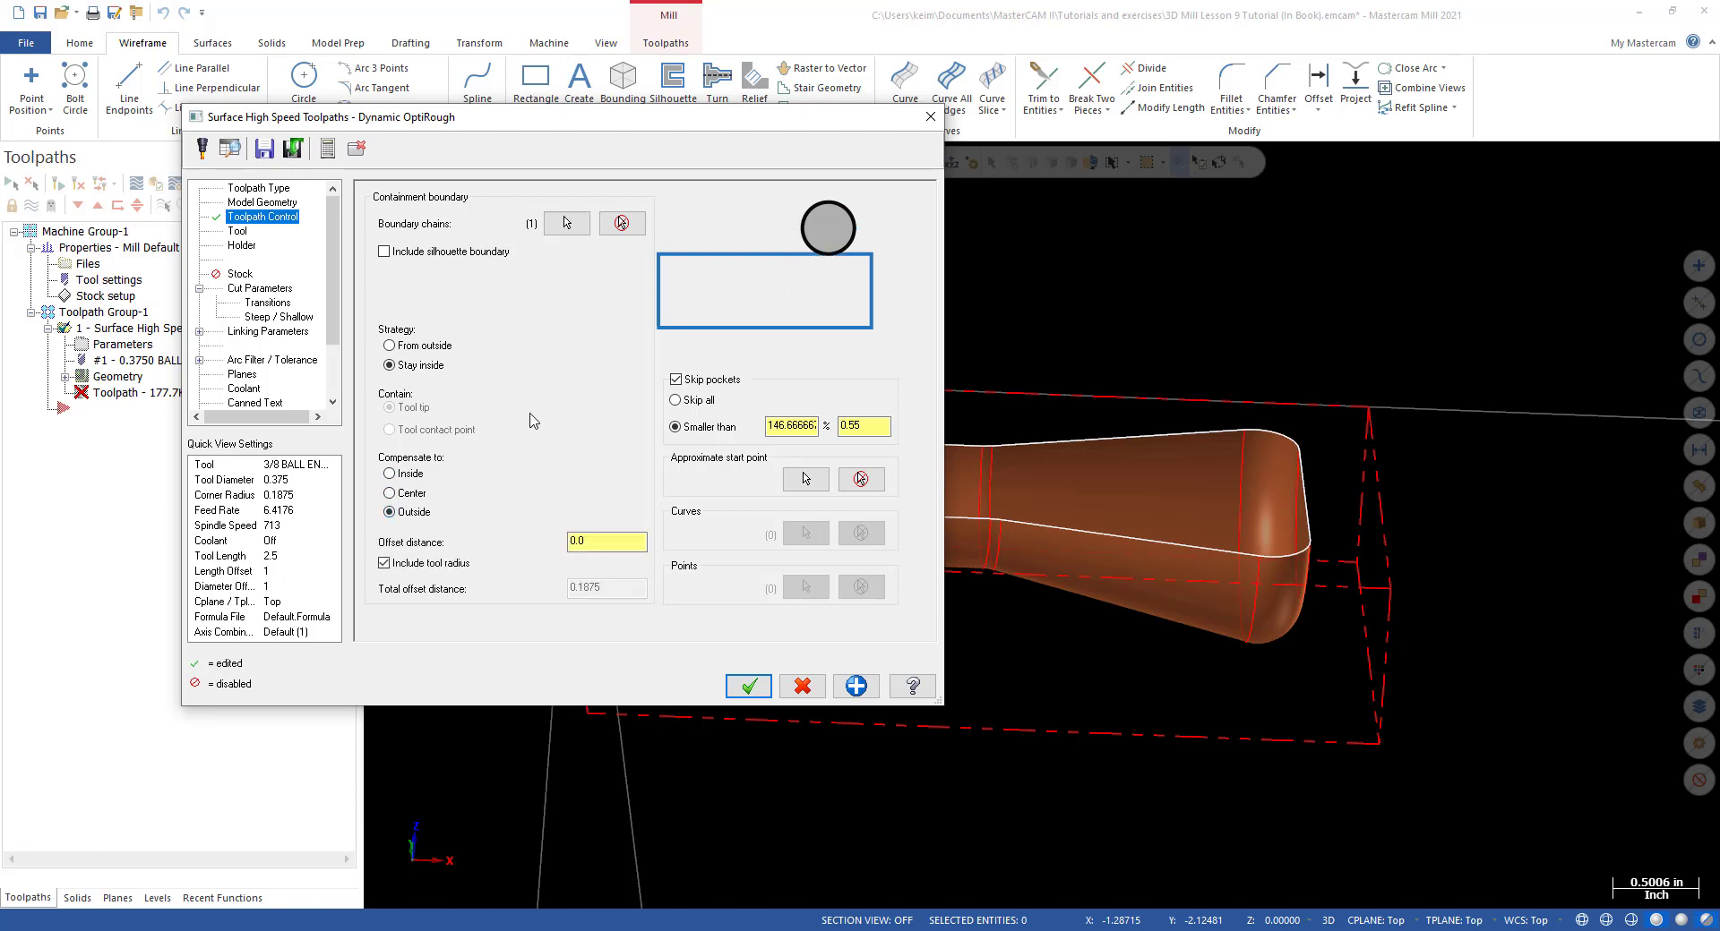
left_click(390, 476)
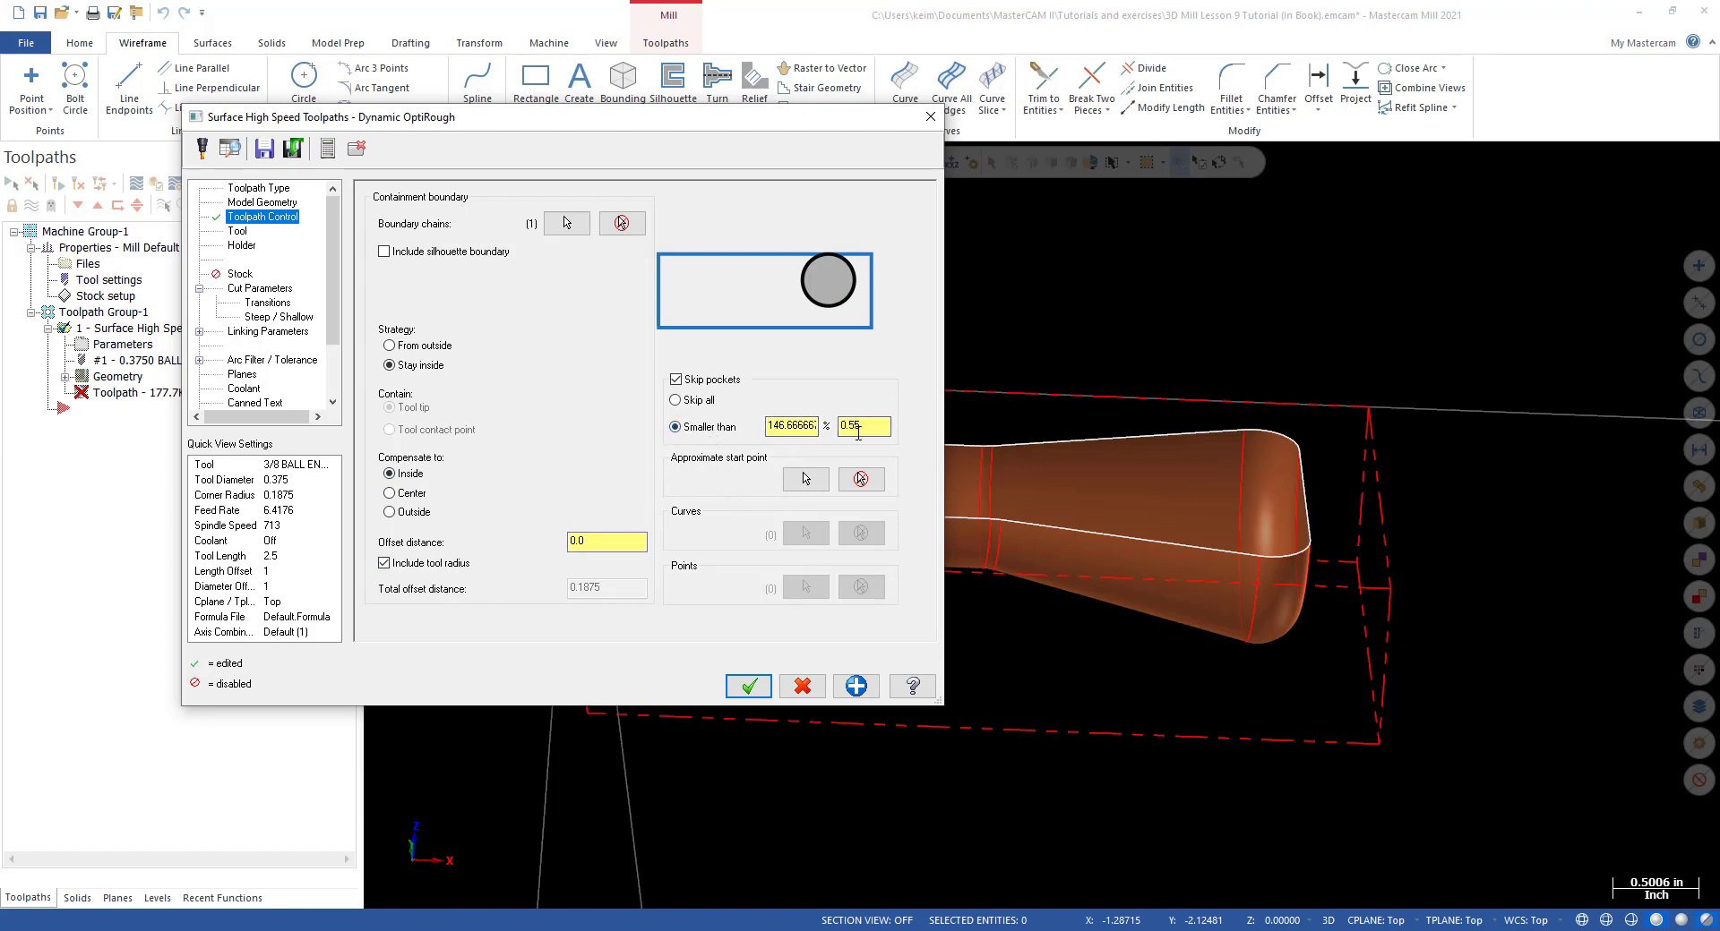
Choose tool 2, the 1/2 bull endmill with 0.125 corner radius, for the roughing operation.
left_click(238, 231)
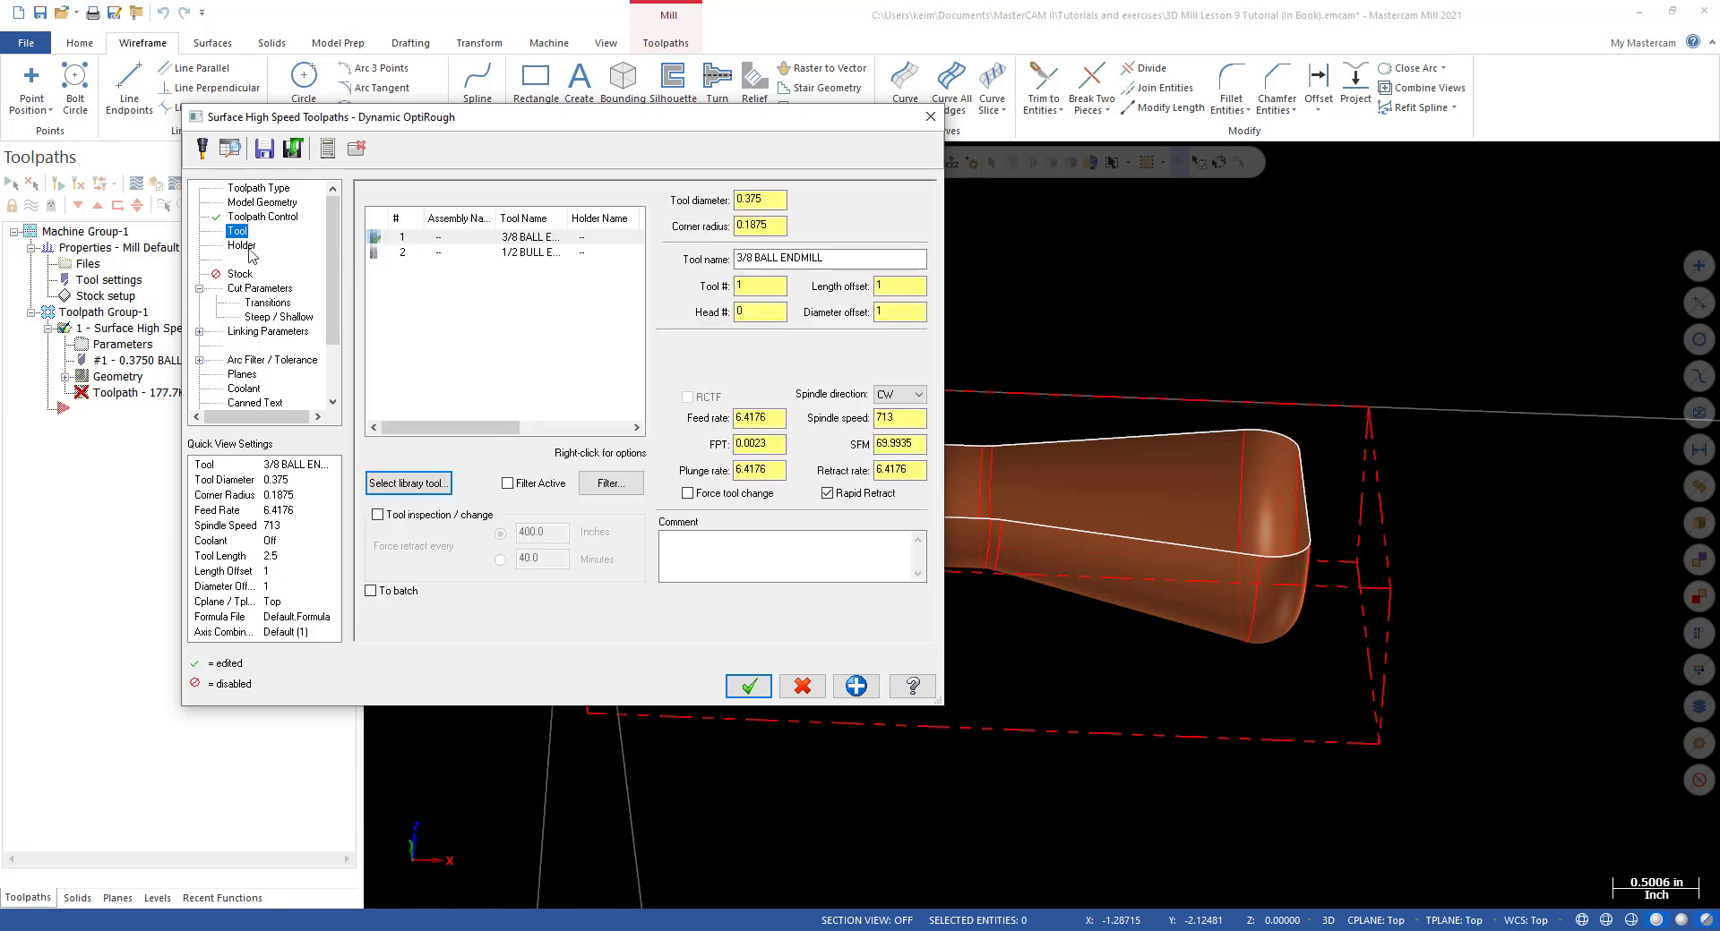
left_click(536, 254)
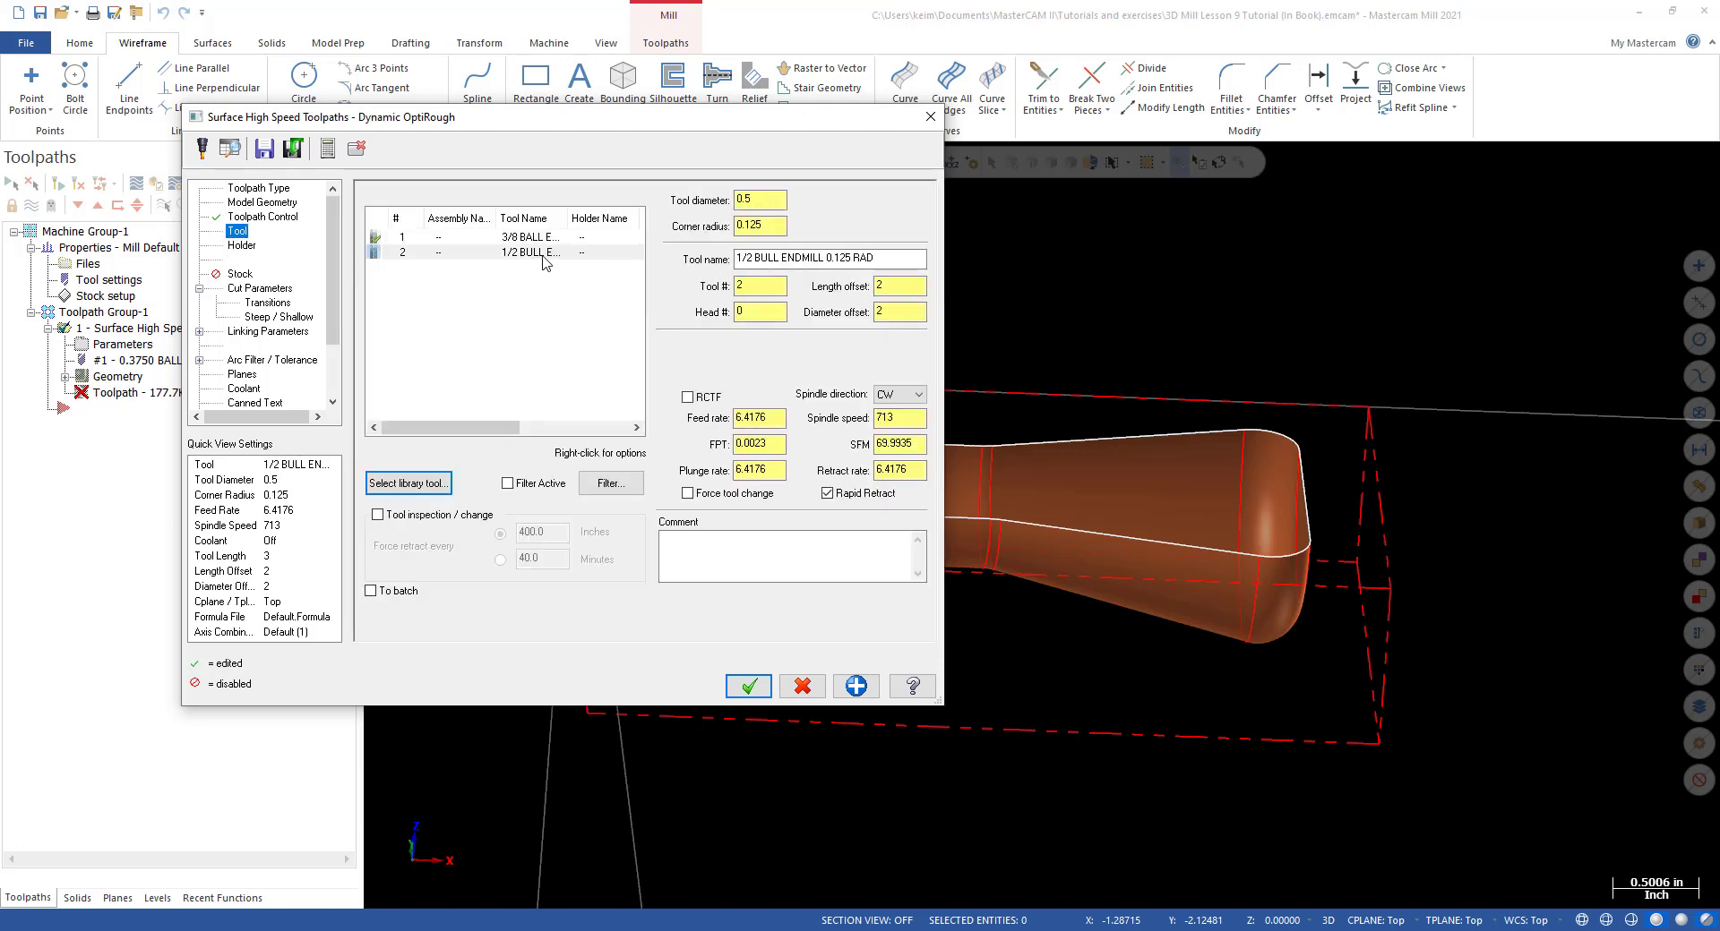
left_click(547, 254)
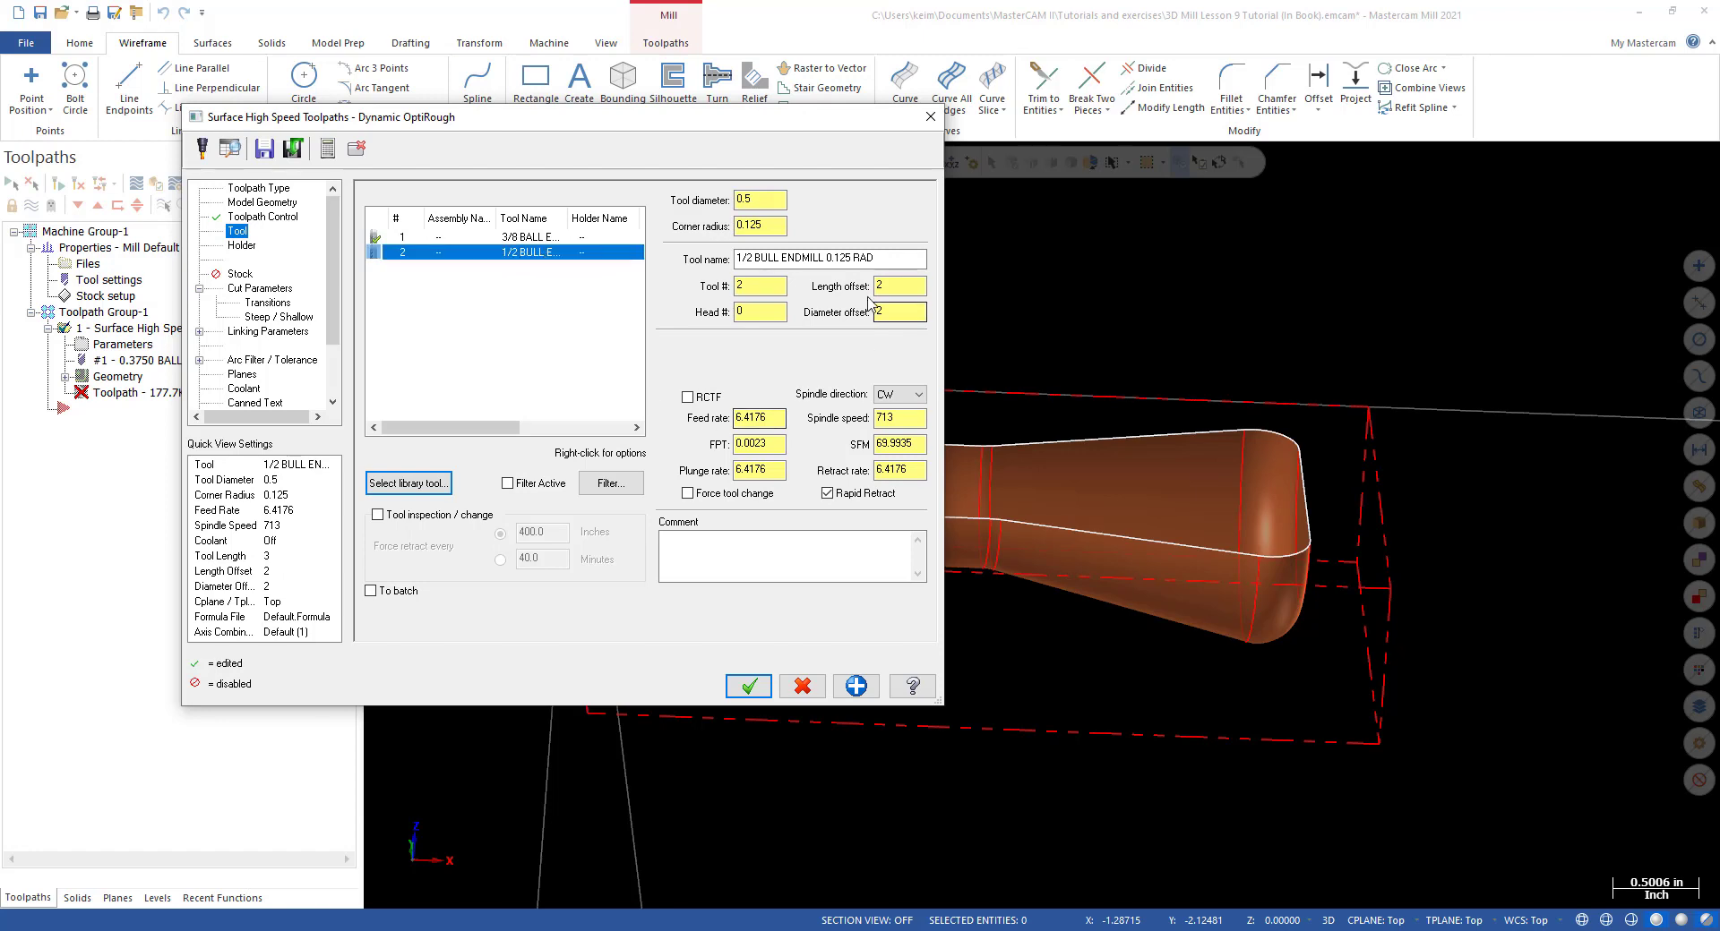
left_click(883, 265)
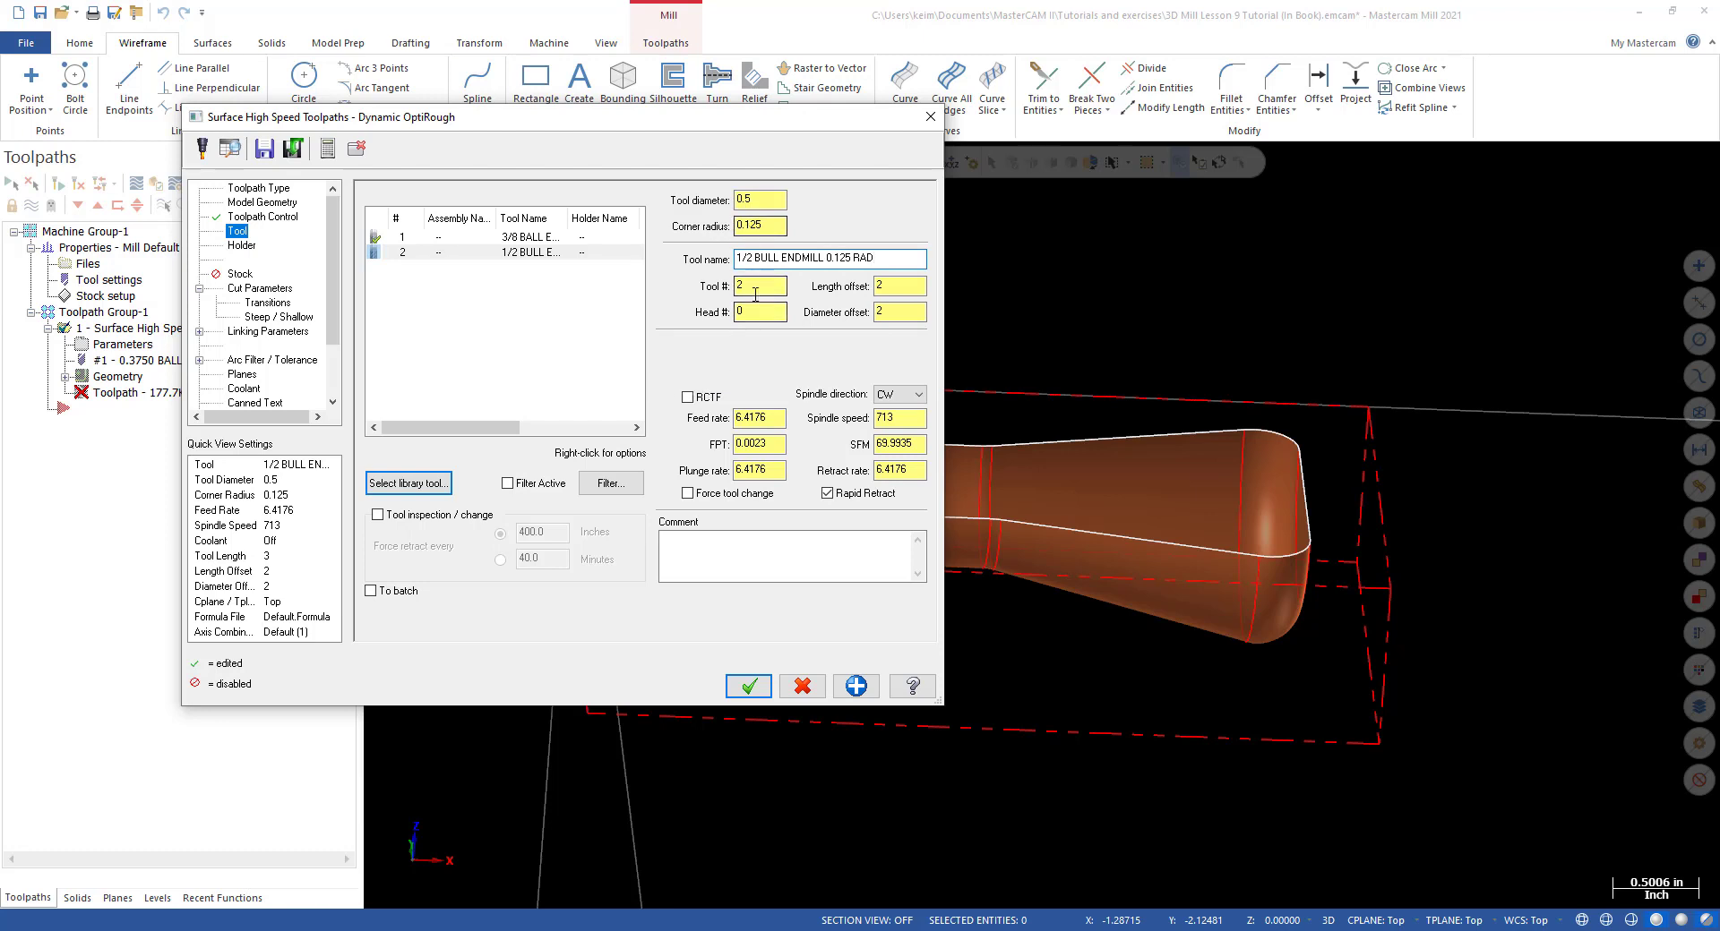
Set the 1/2 bull endmill's feed rate to 60.0, spindle speed to 12000 and plunge rate to 50.0.
left_click_drag(777, 420, 710, 447)
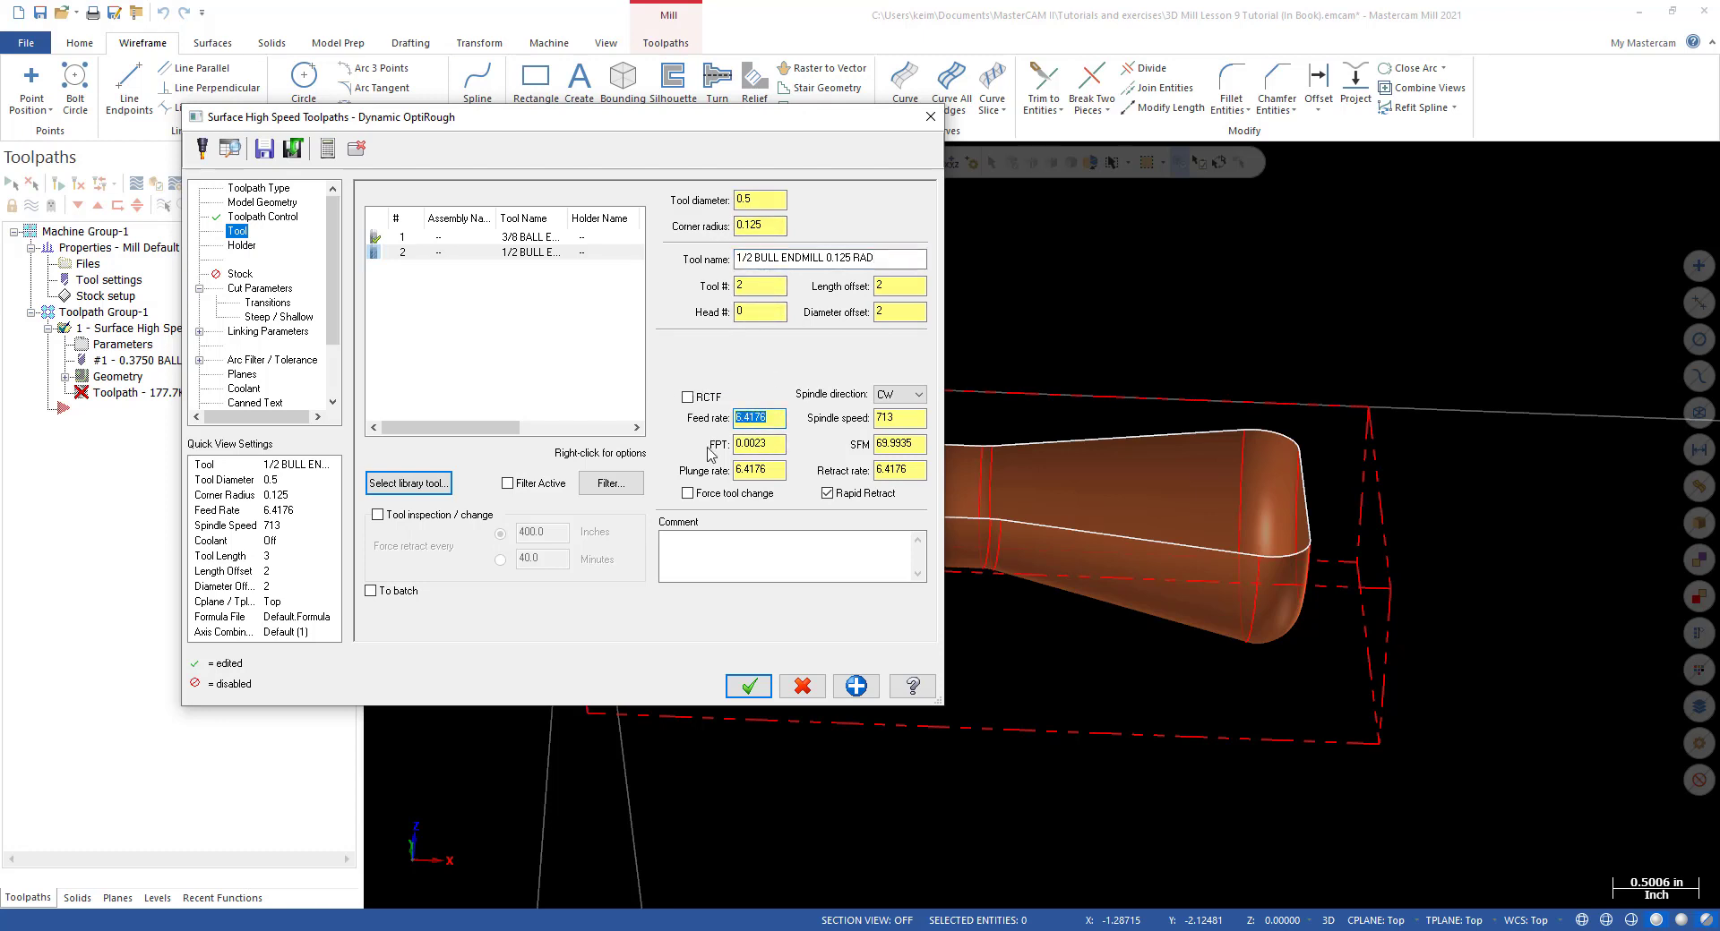
type("60.0")
key("Tab")
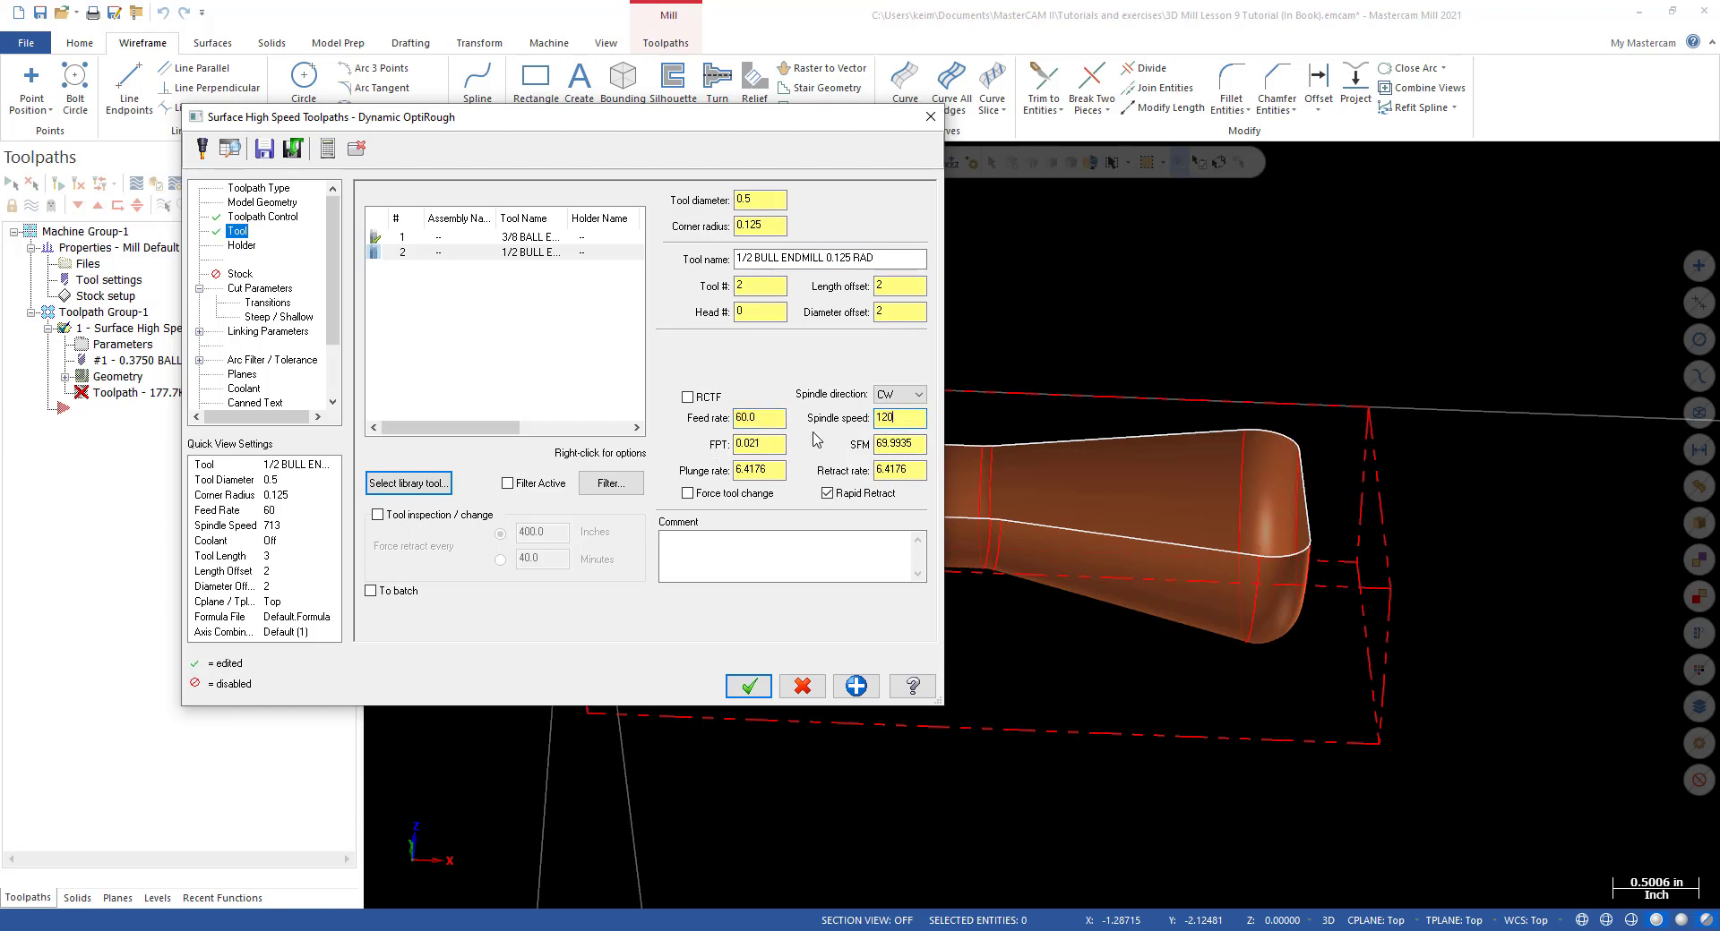
type("12000")
key("Tab")
left_click_drag(778, 470, 724, 484)
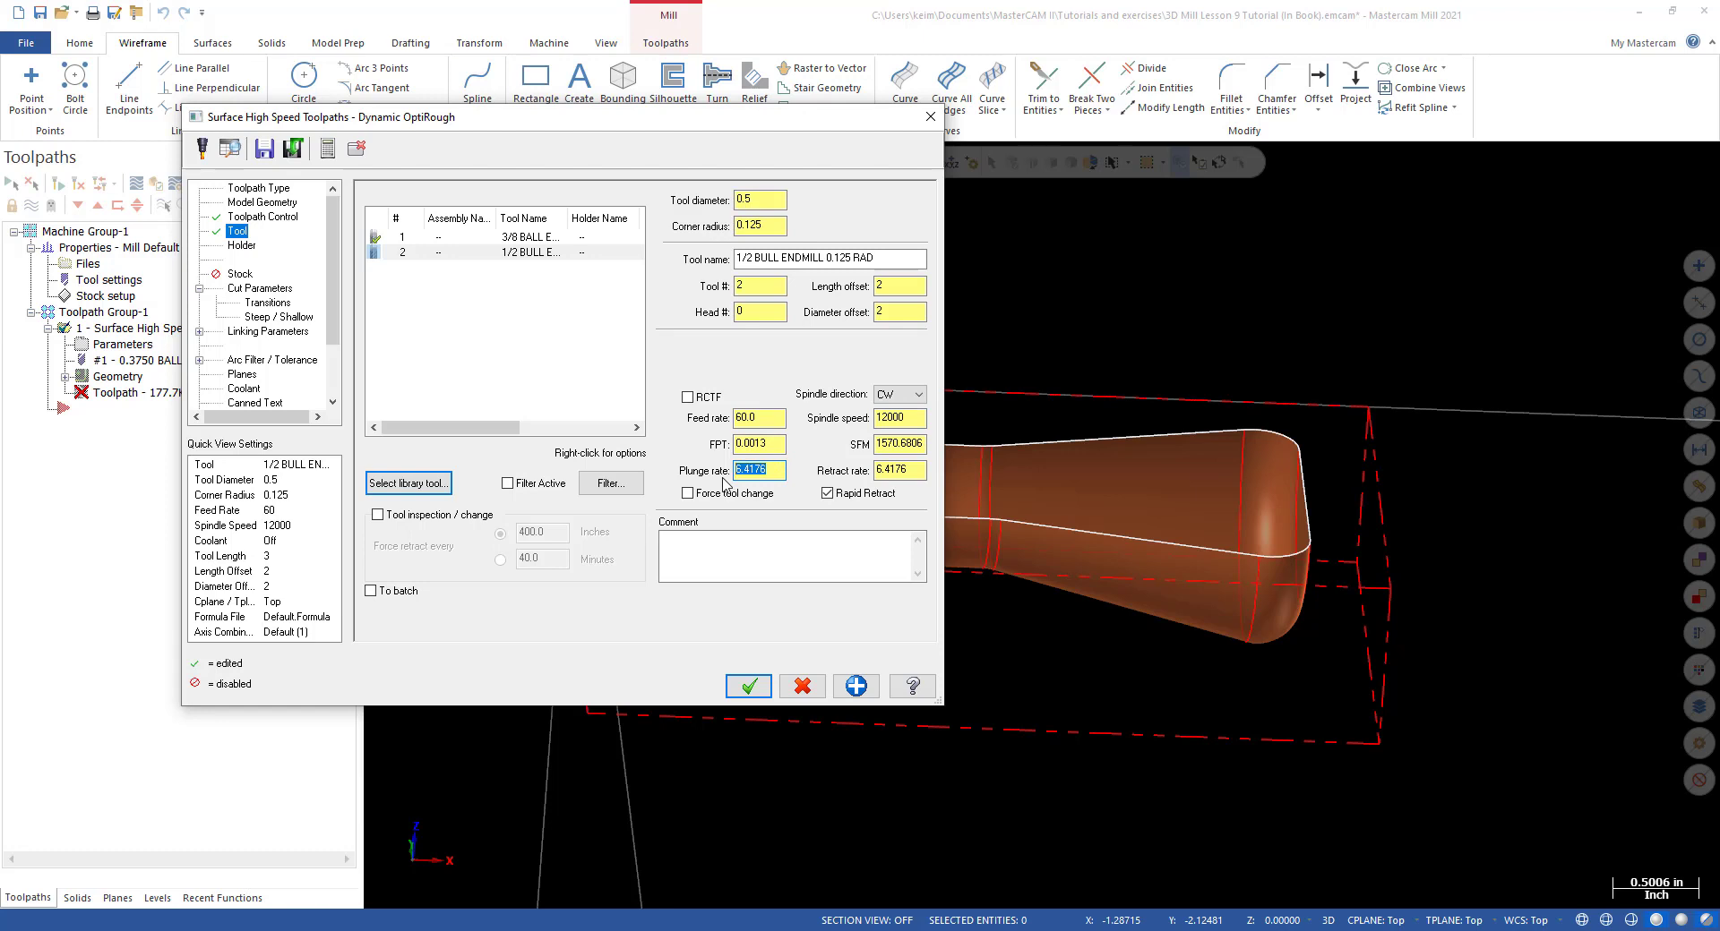
type("50.0")
Set the roughing stepover to 35% and stepdown to 50%, and enable stepups at 10% of the tool diameter.
left_click(241, 274)
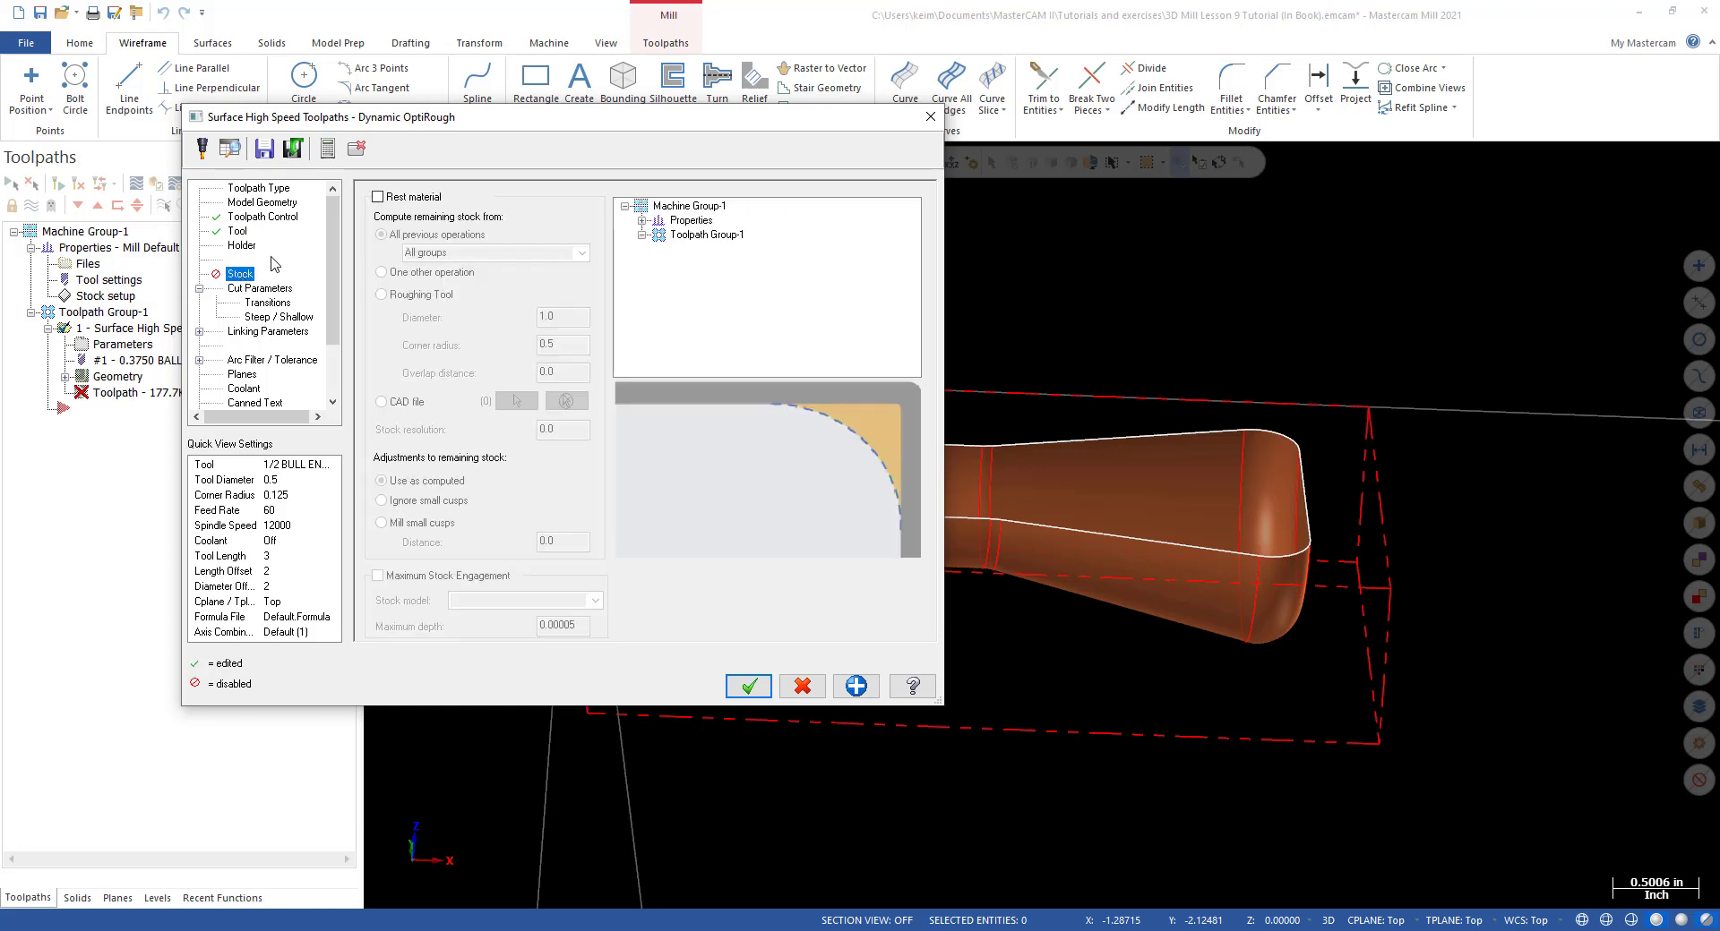
left_click(244, 289)
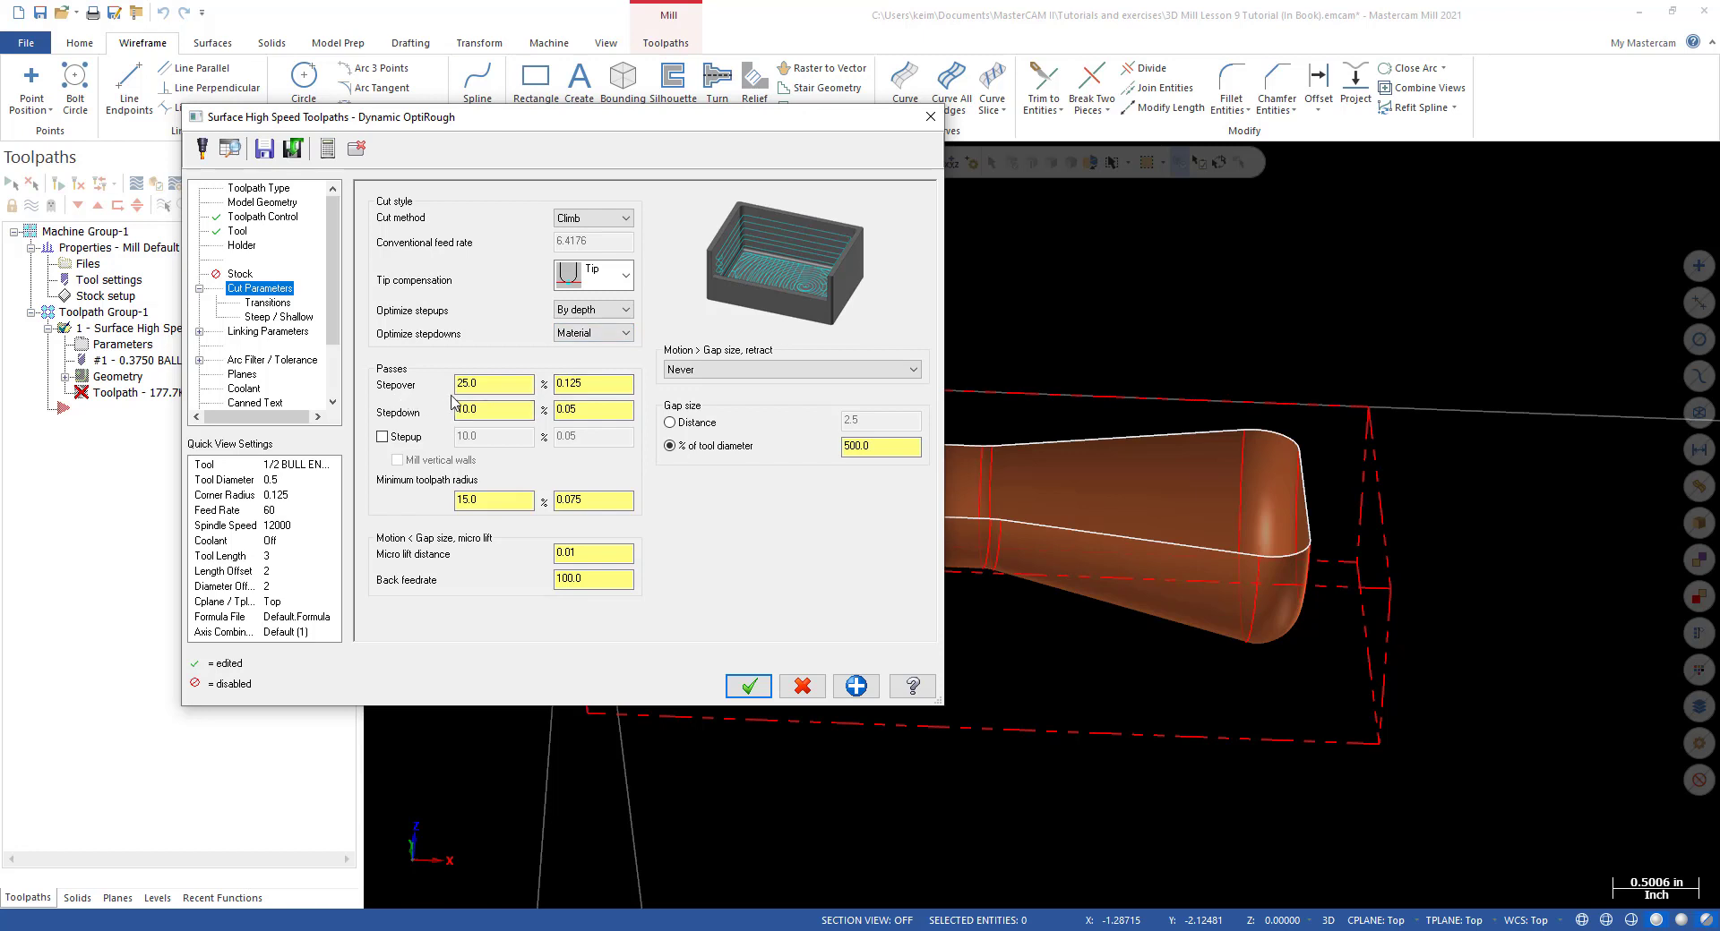
left_click(506, 384)
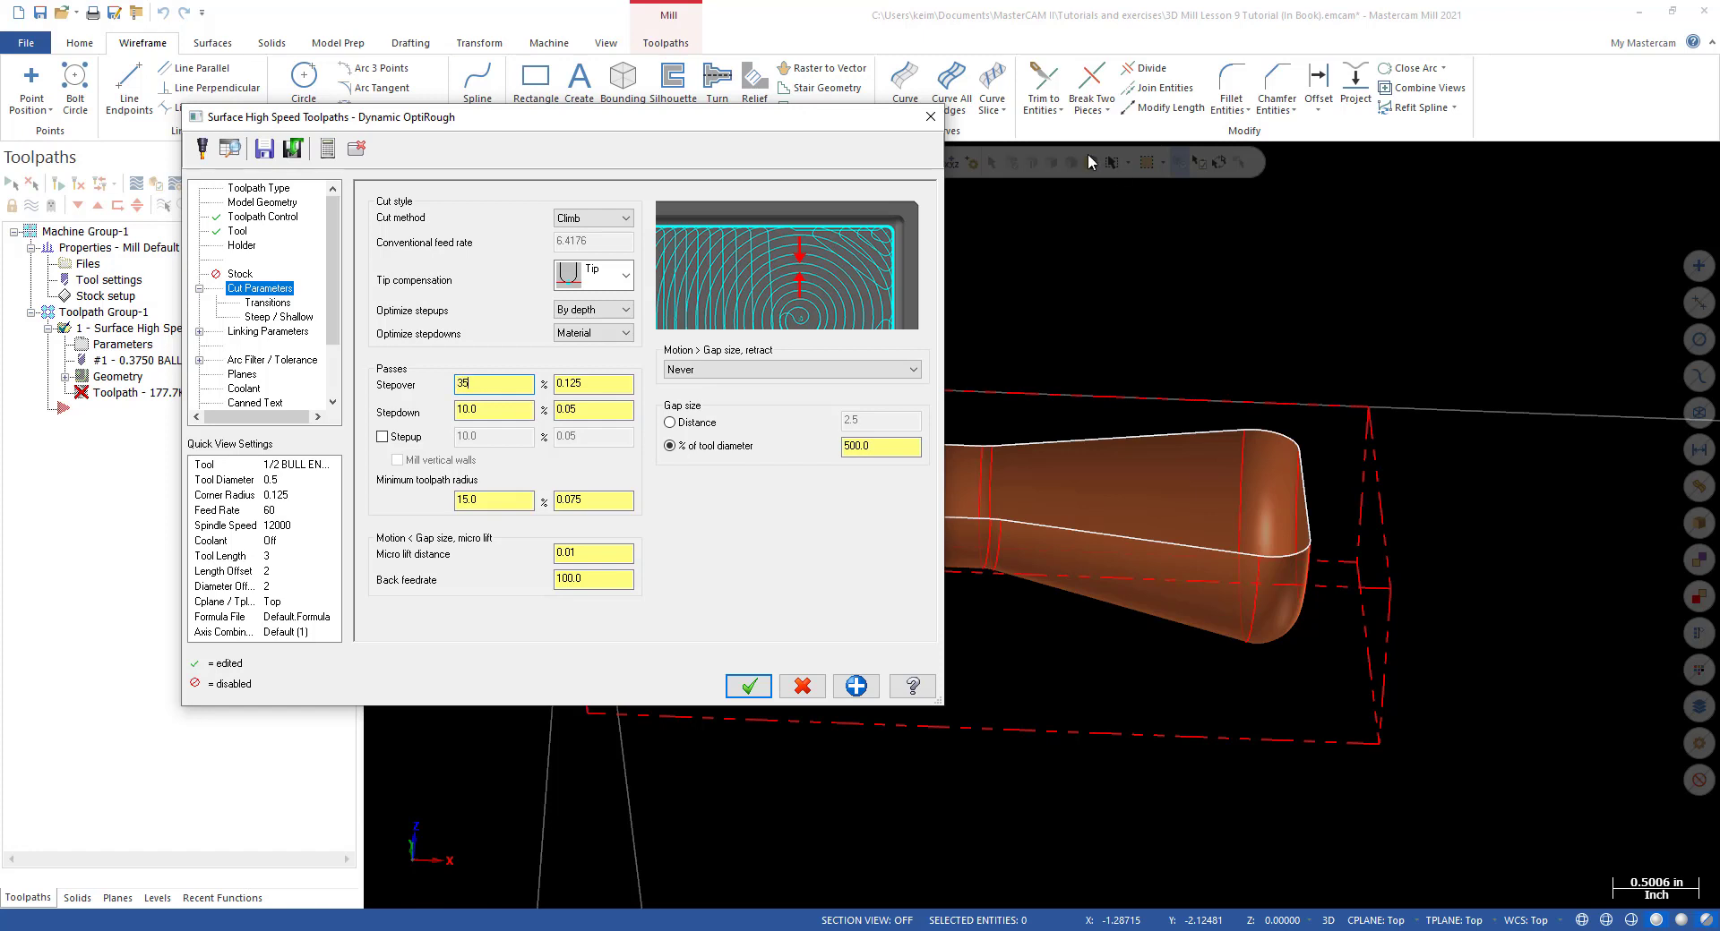
left_click(514, 417)
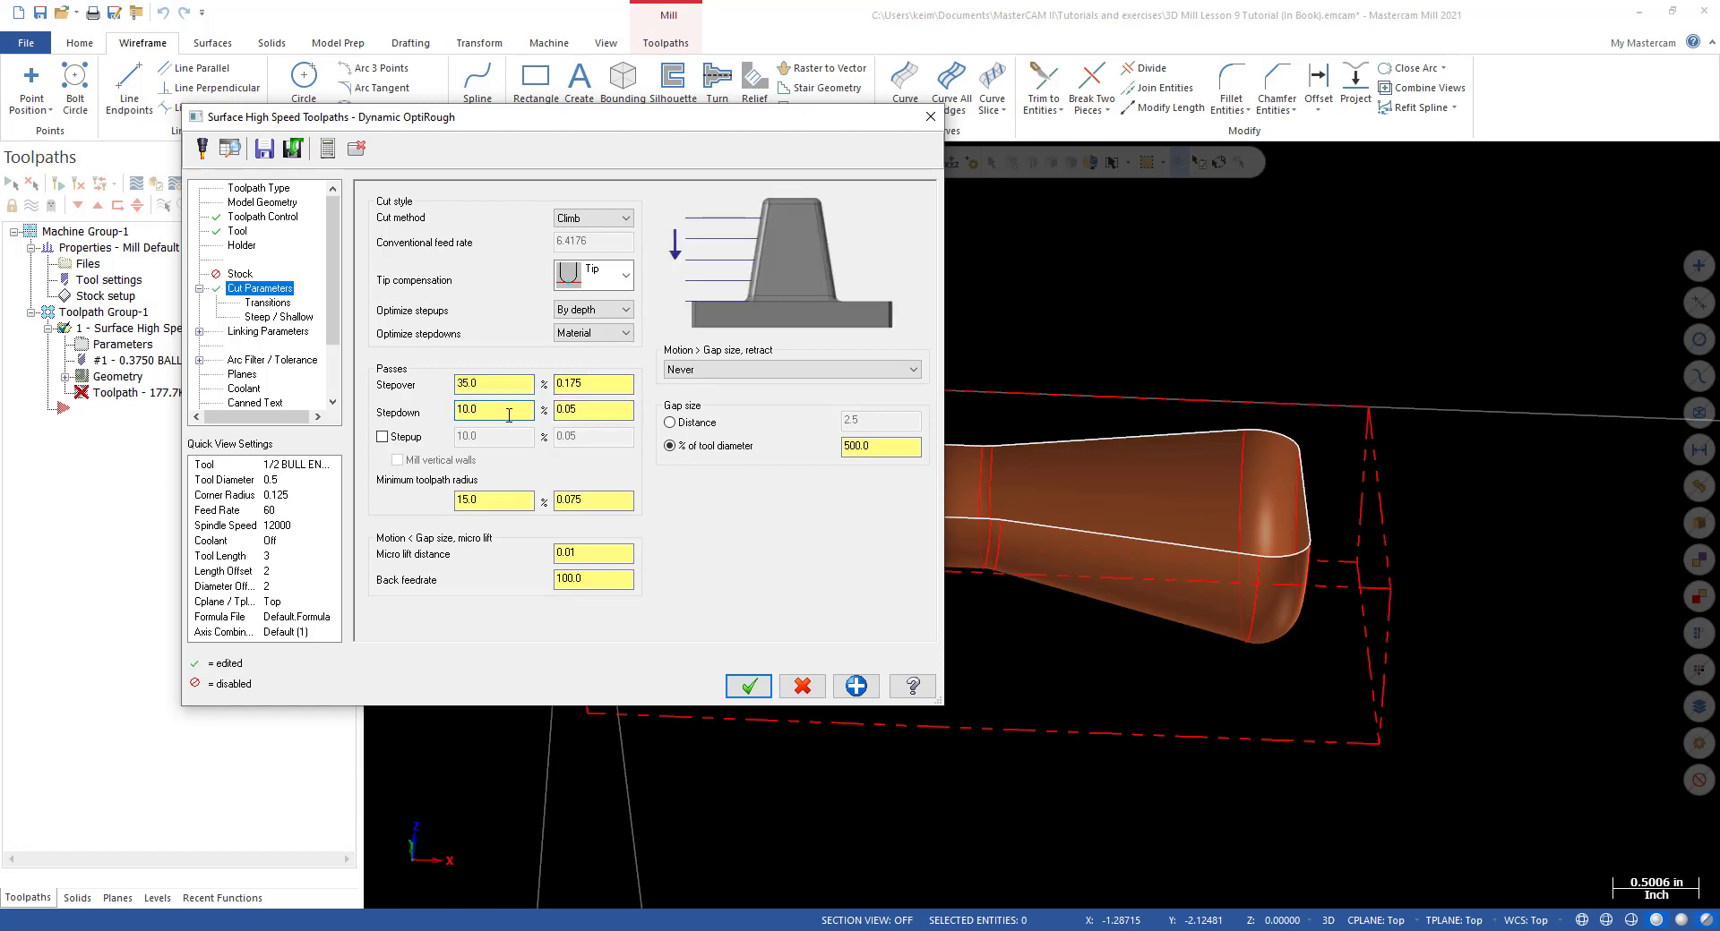
double_click(508, 415)
left_click(584, 409)
left_click(495, 413)
left_click(383, 438)
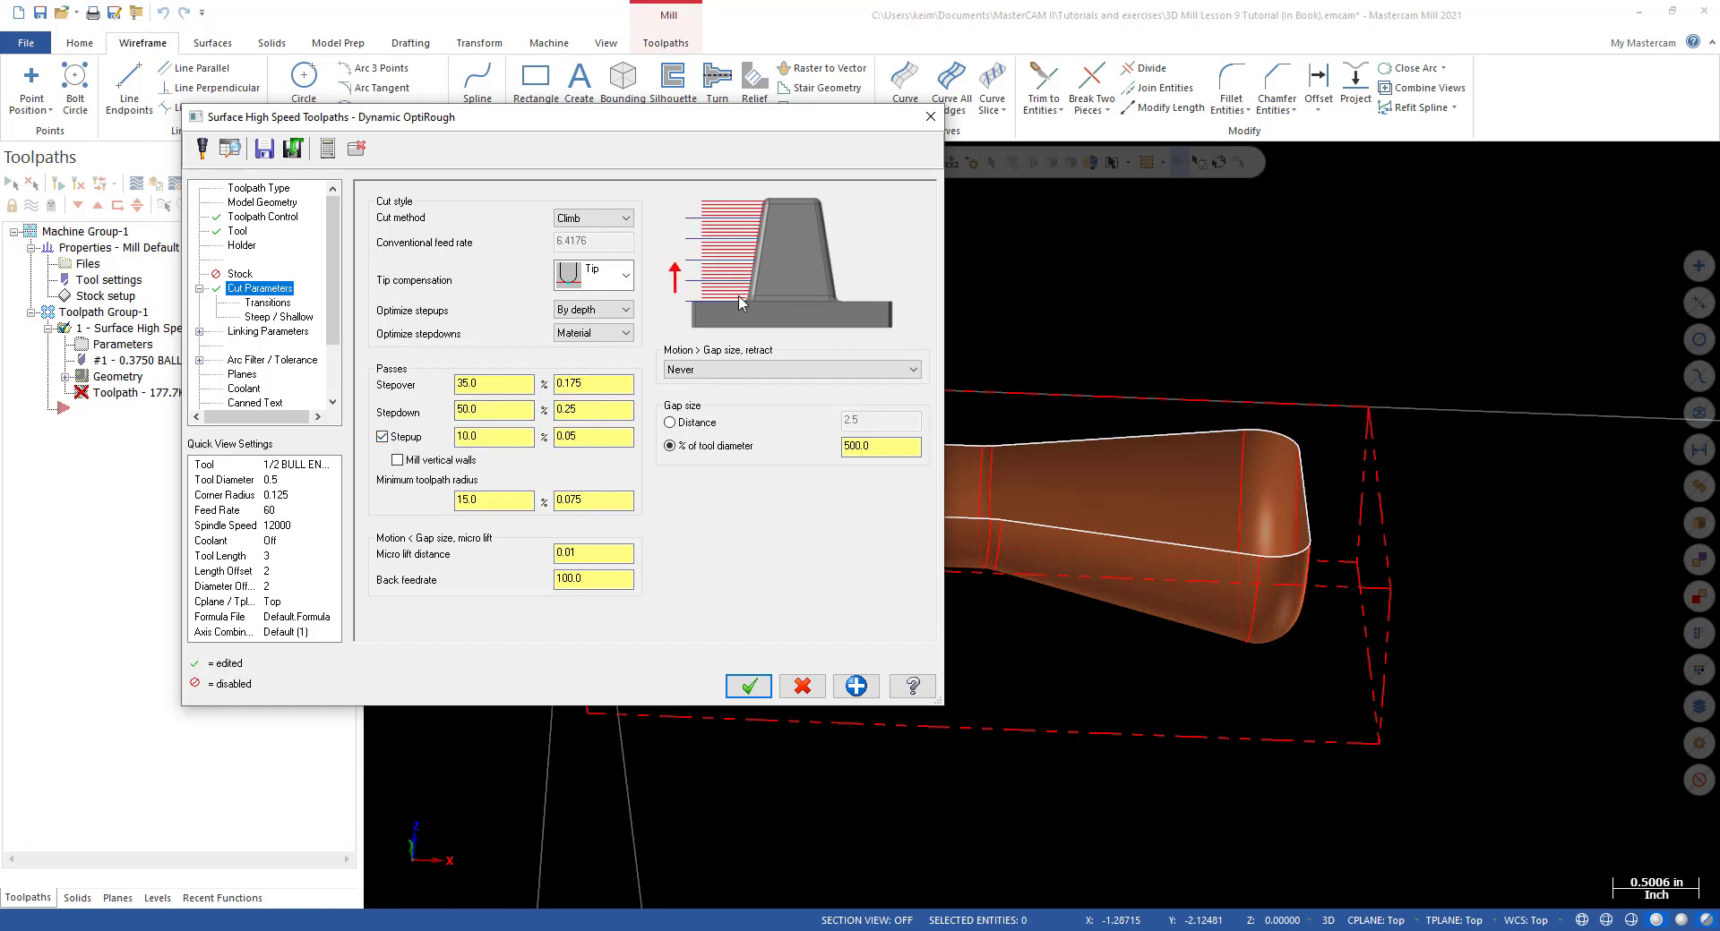
double_click(532, 438)
Set the back feedrate for micro lift moves to 500, keeping the 0.01 lift distance and 15% minimum toolpath radius.
left_click(493, 500)
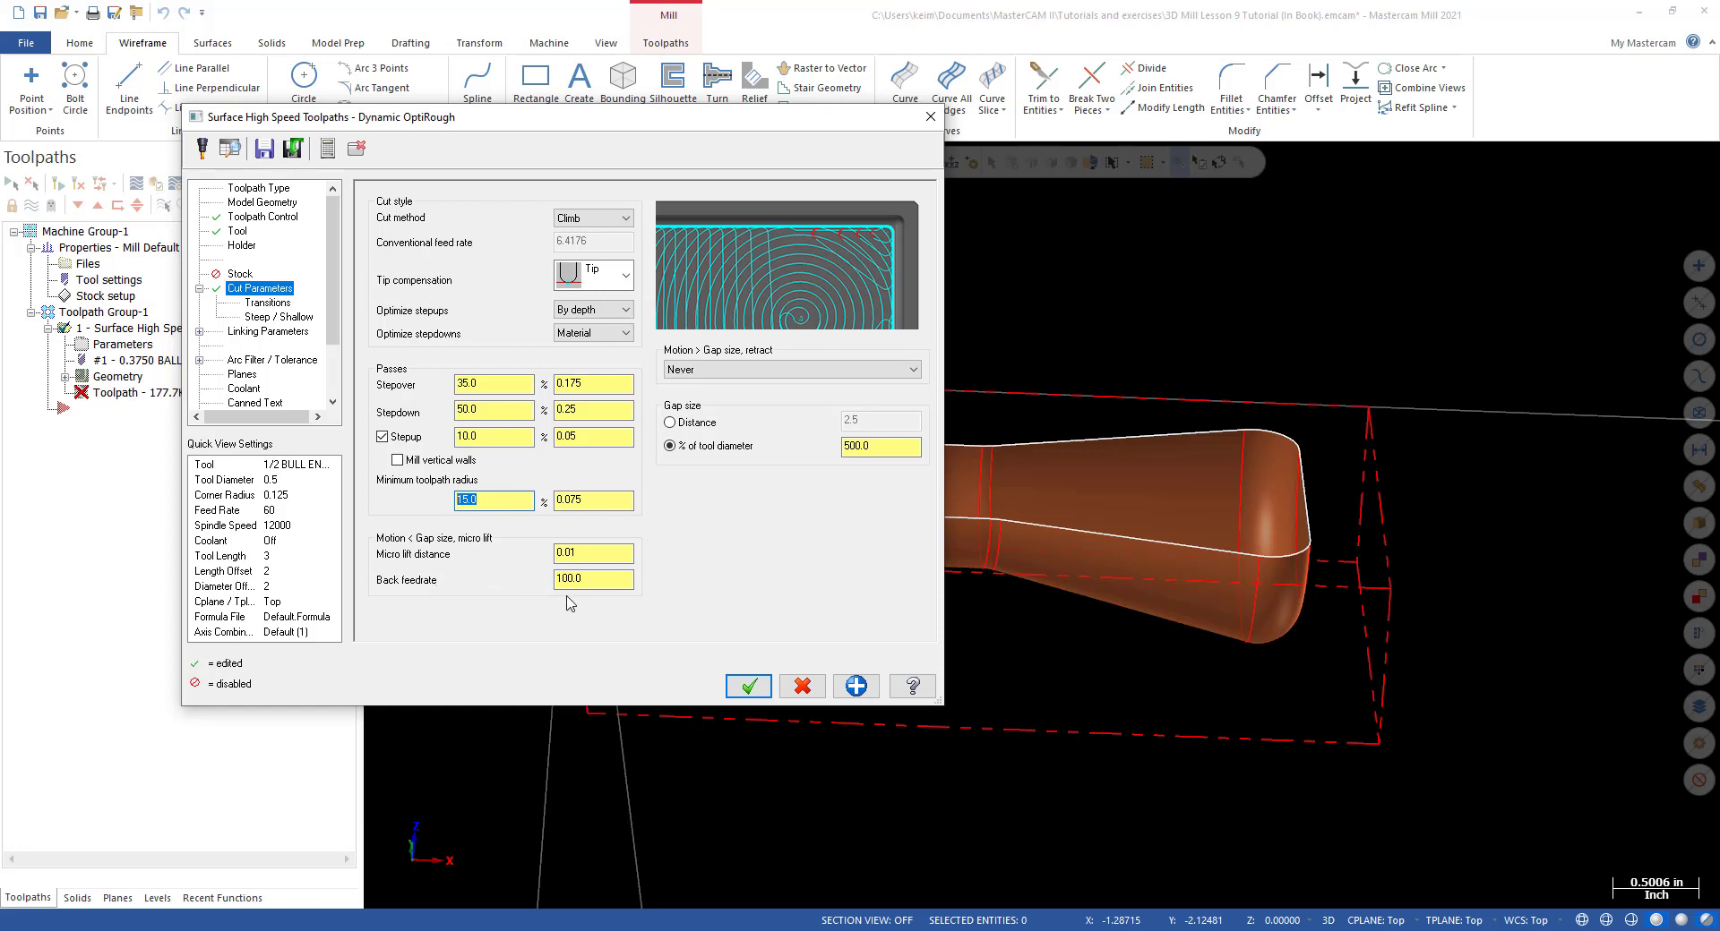
left_click(598, 581)
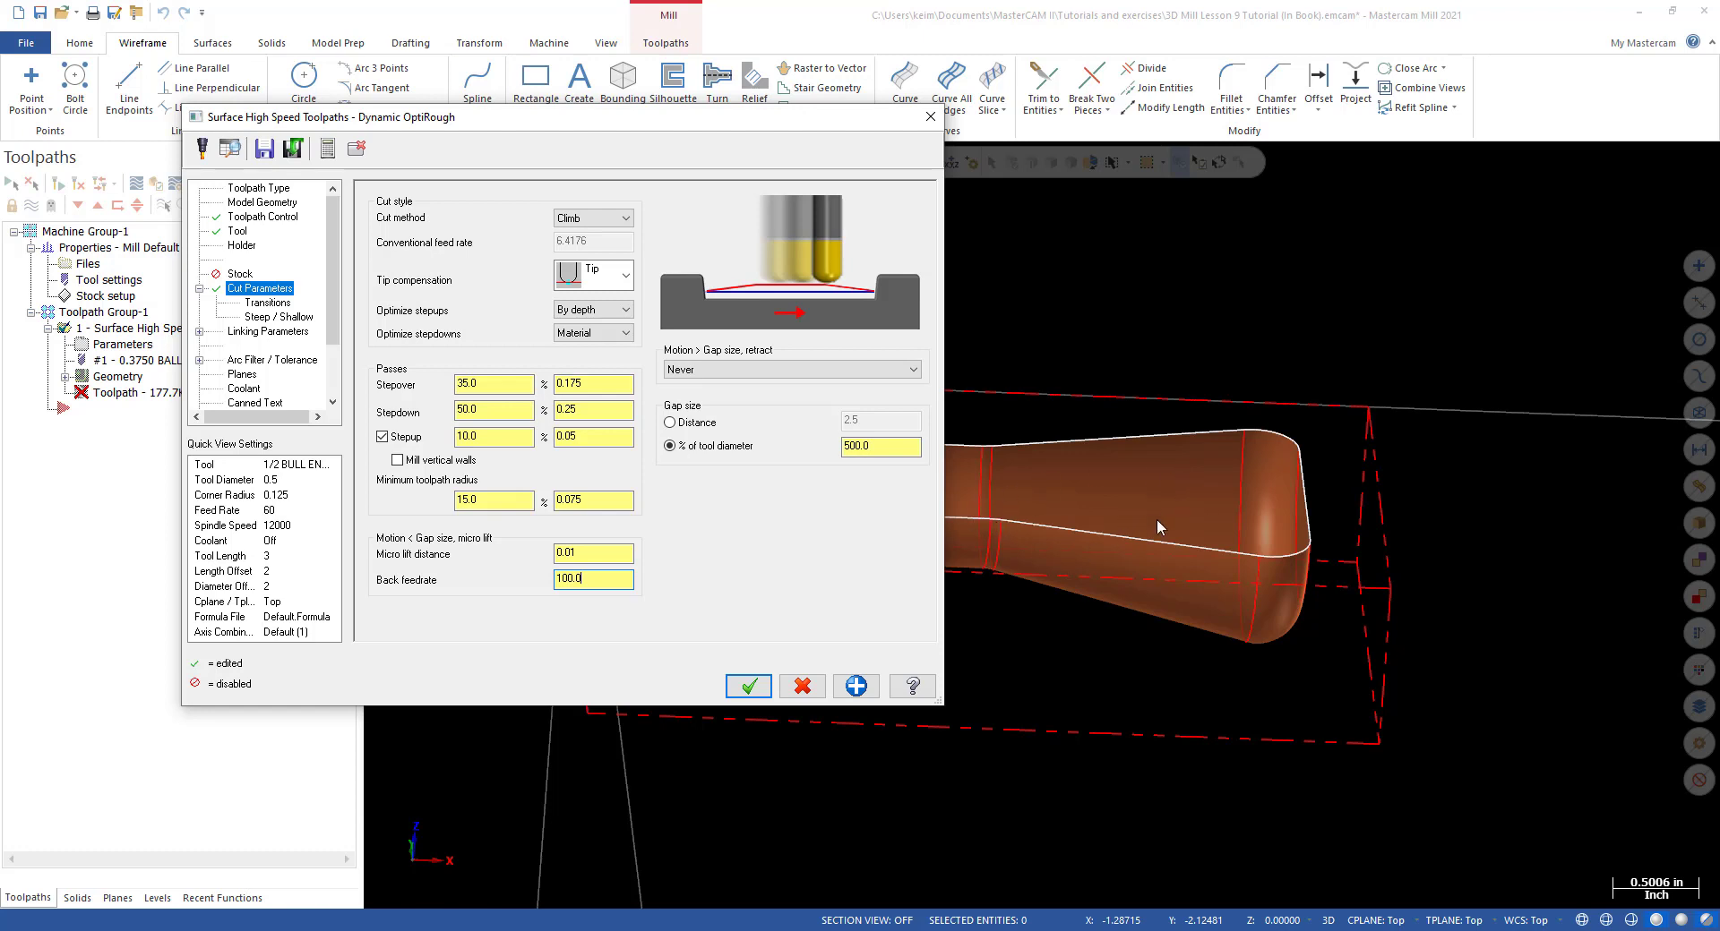
double_click(599, 580)
type("500")
left_click(579, 553)
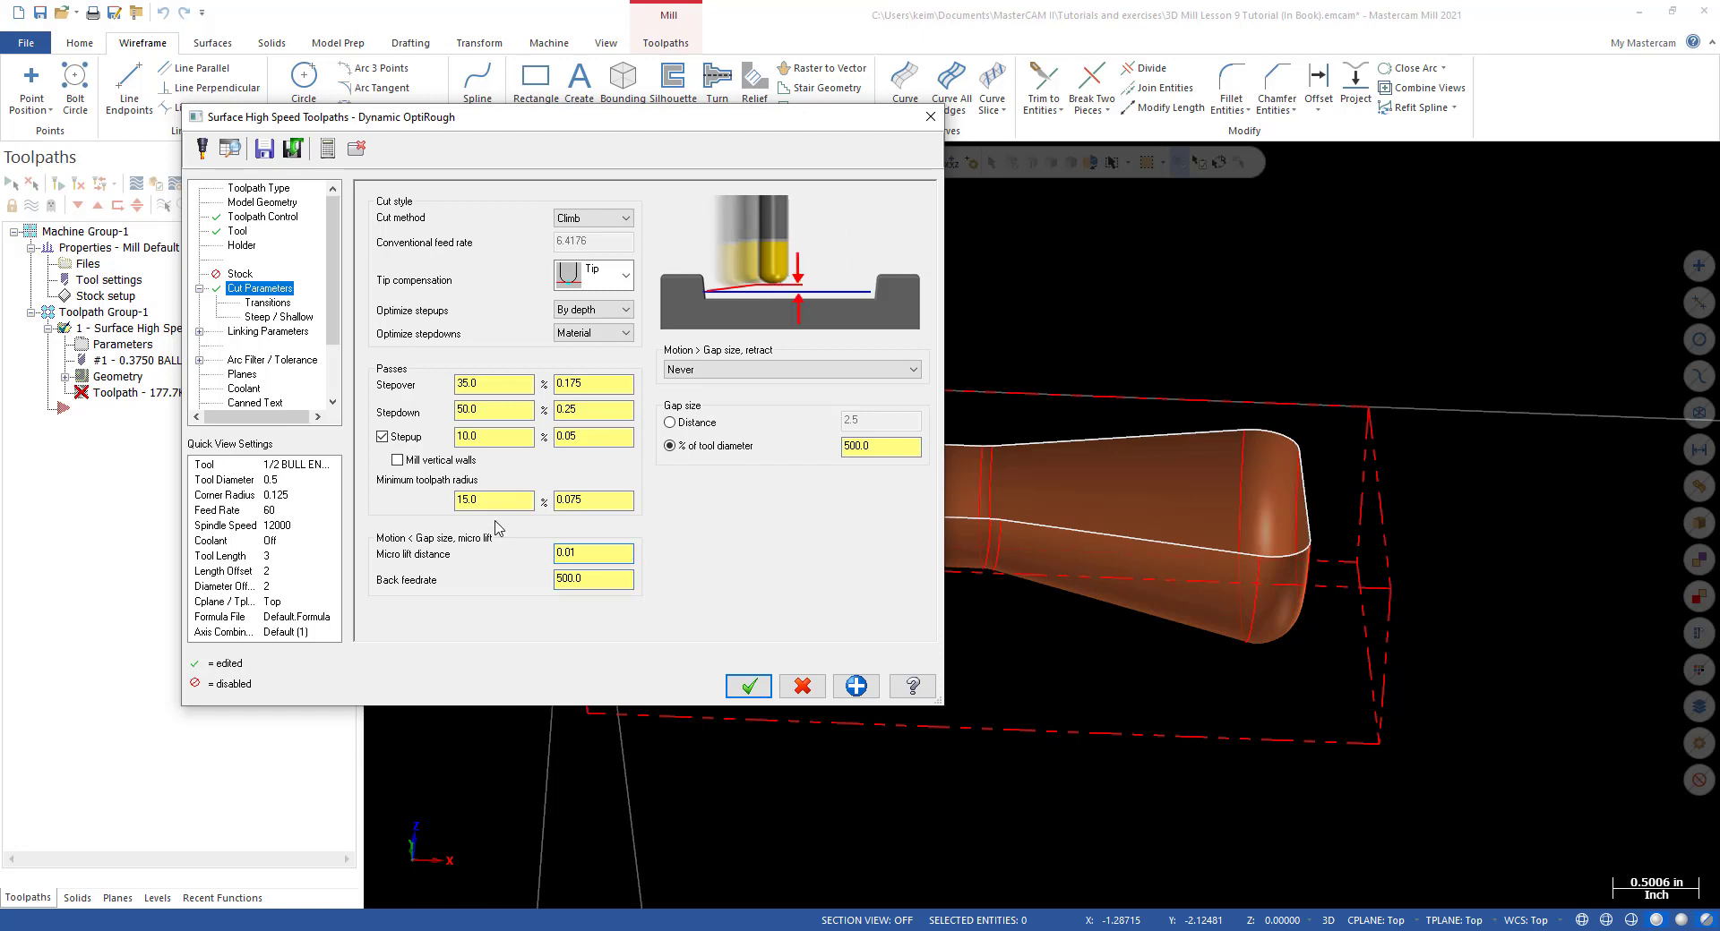
left_click(468, 501)
left_click_drag(593, 580, 556, 580)
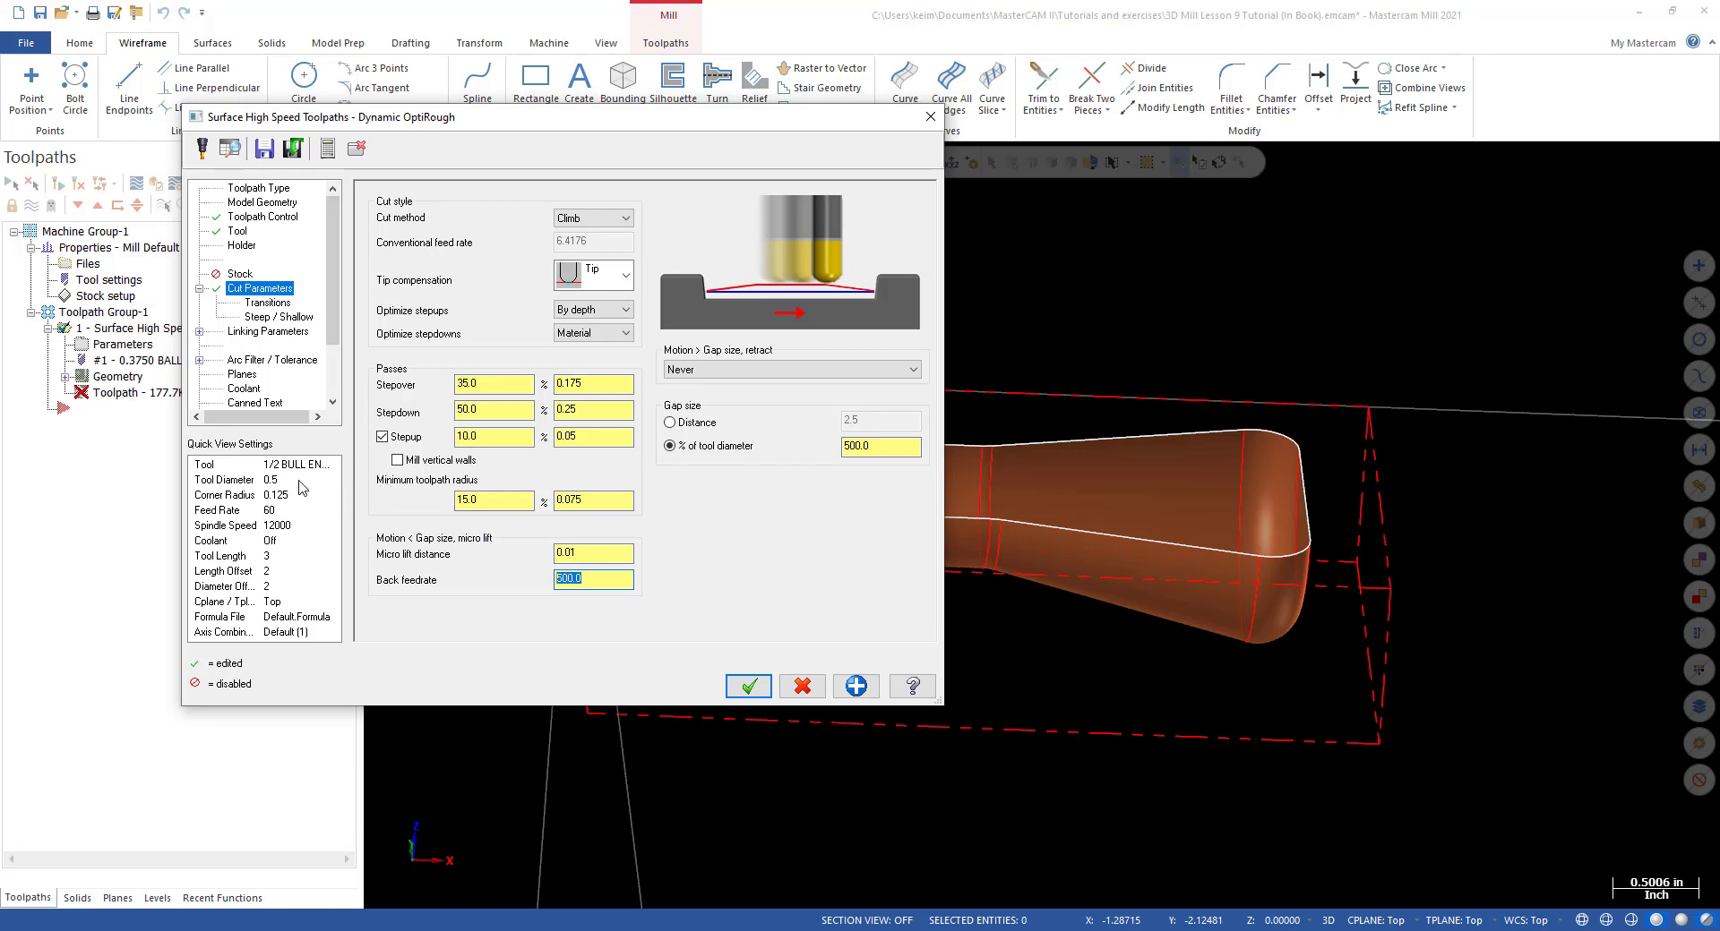
Set the helix entry radius to 0.25 for the Helix only entry method.
left_click(267, 303)
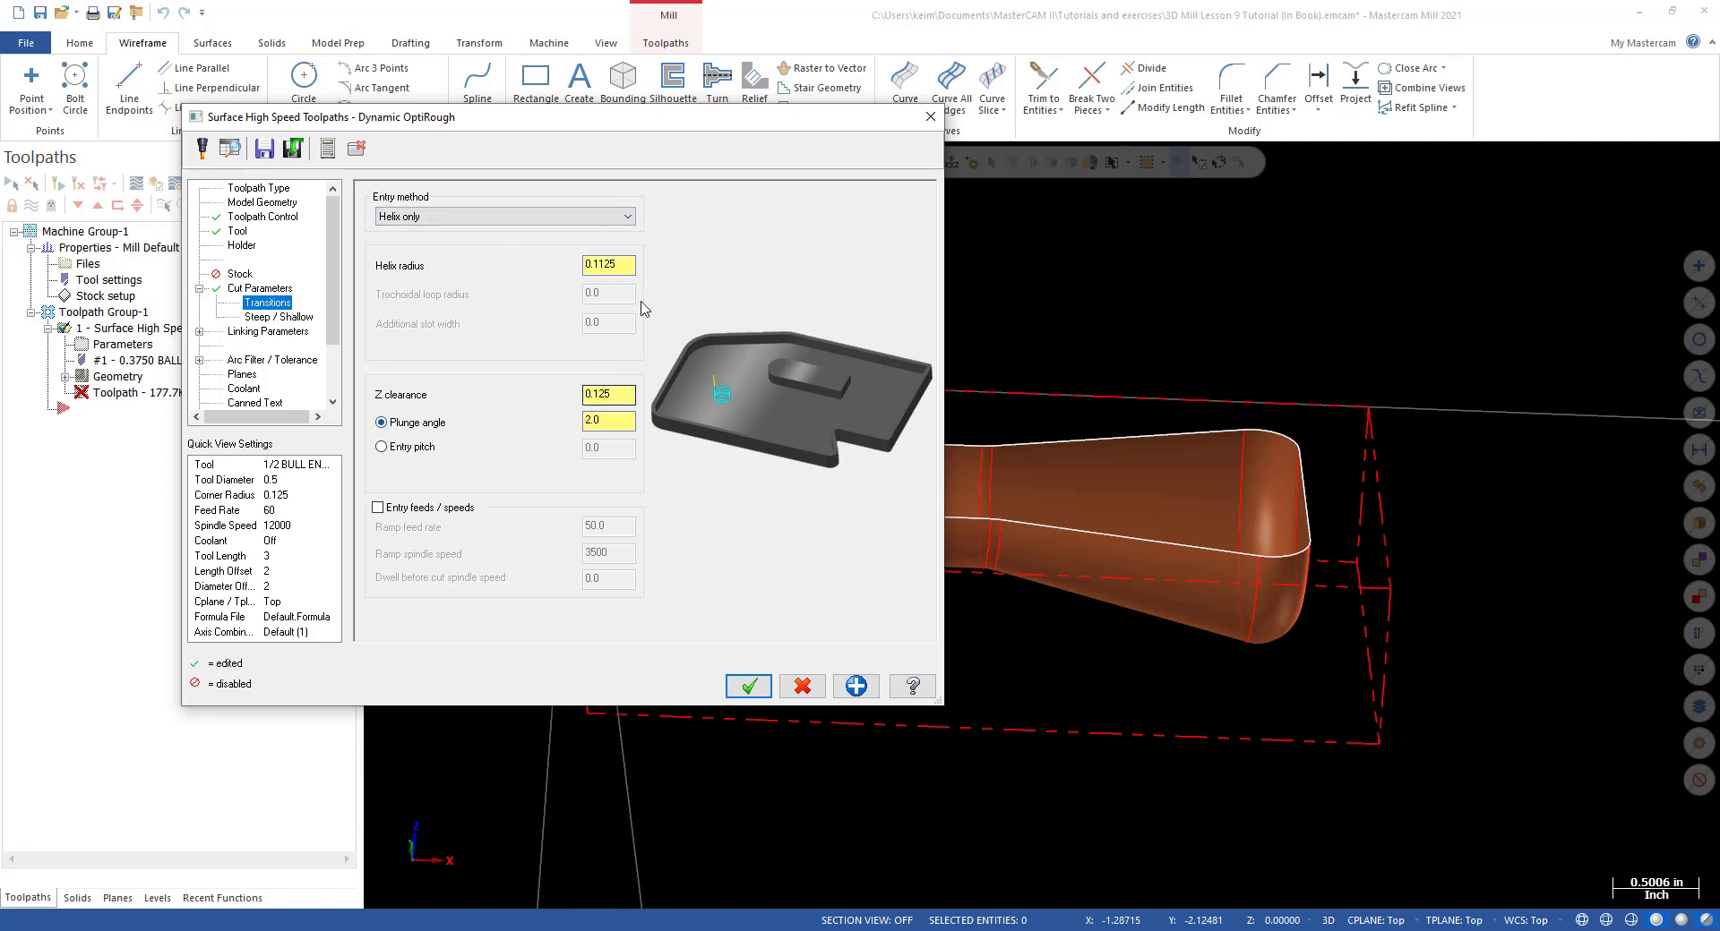
left_click(609, 264)
type(".2")
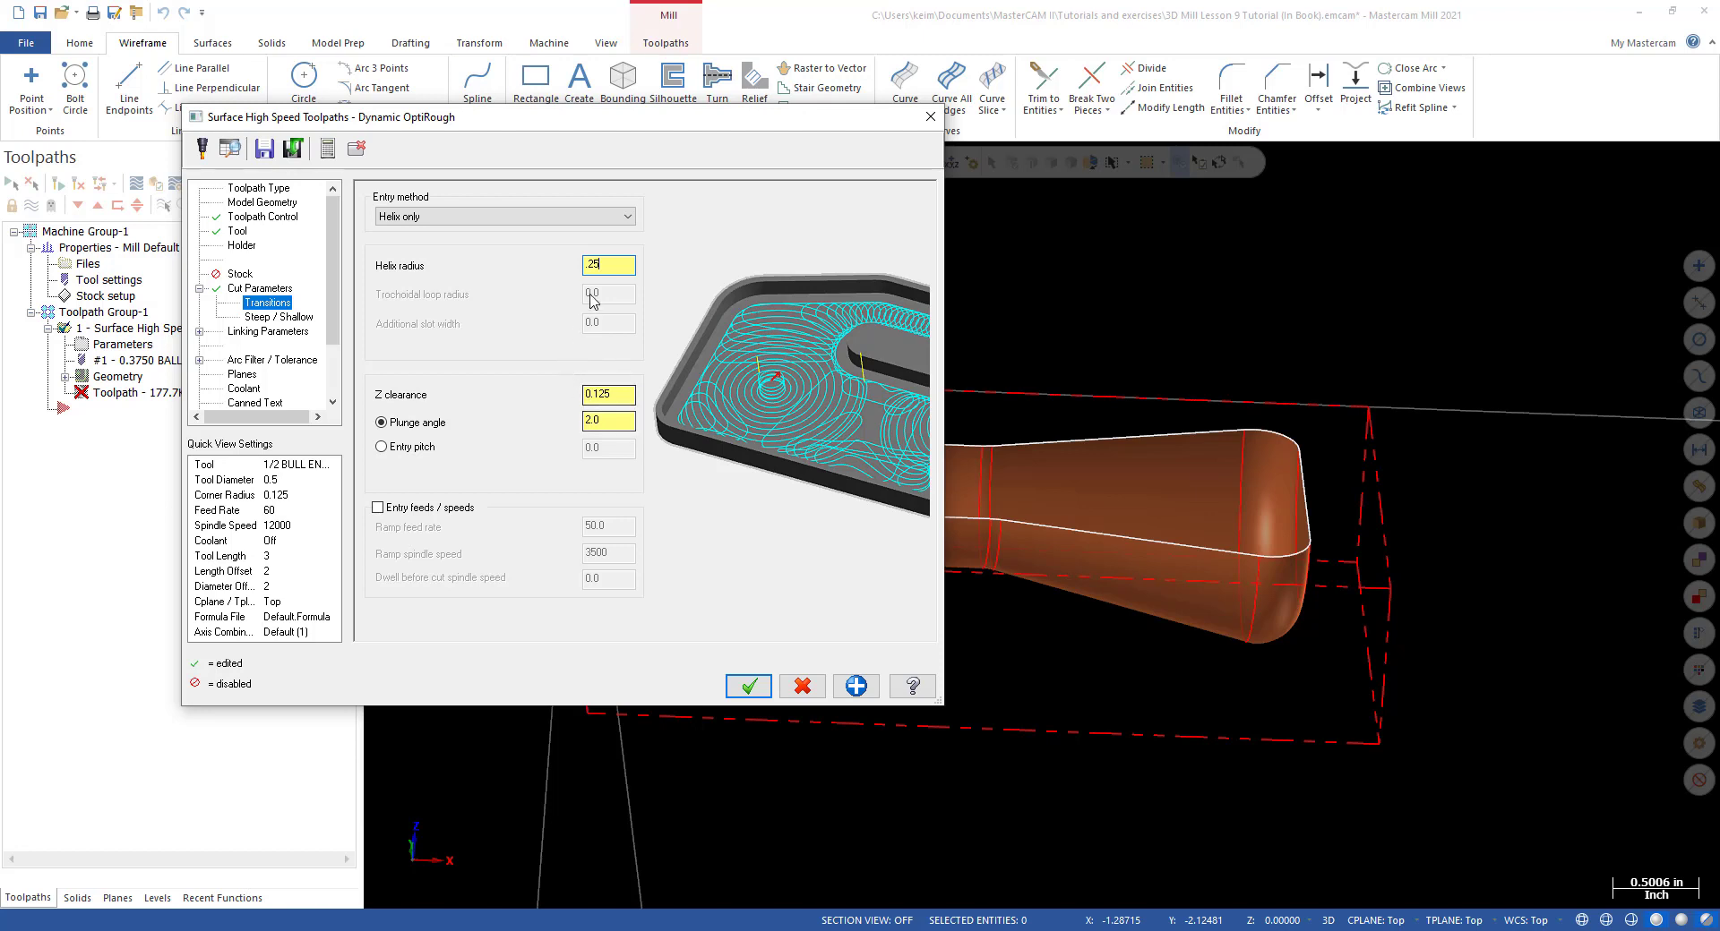
left_click(269, 318)
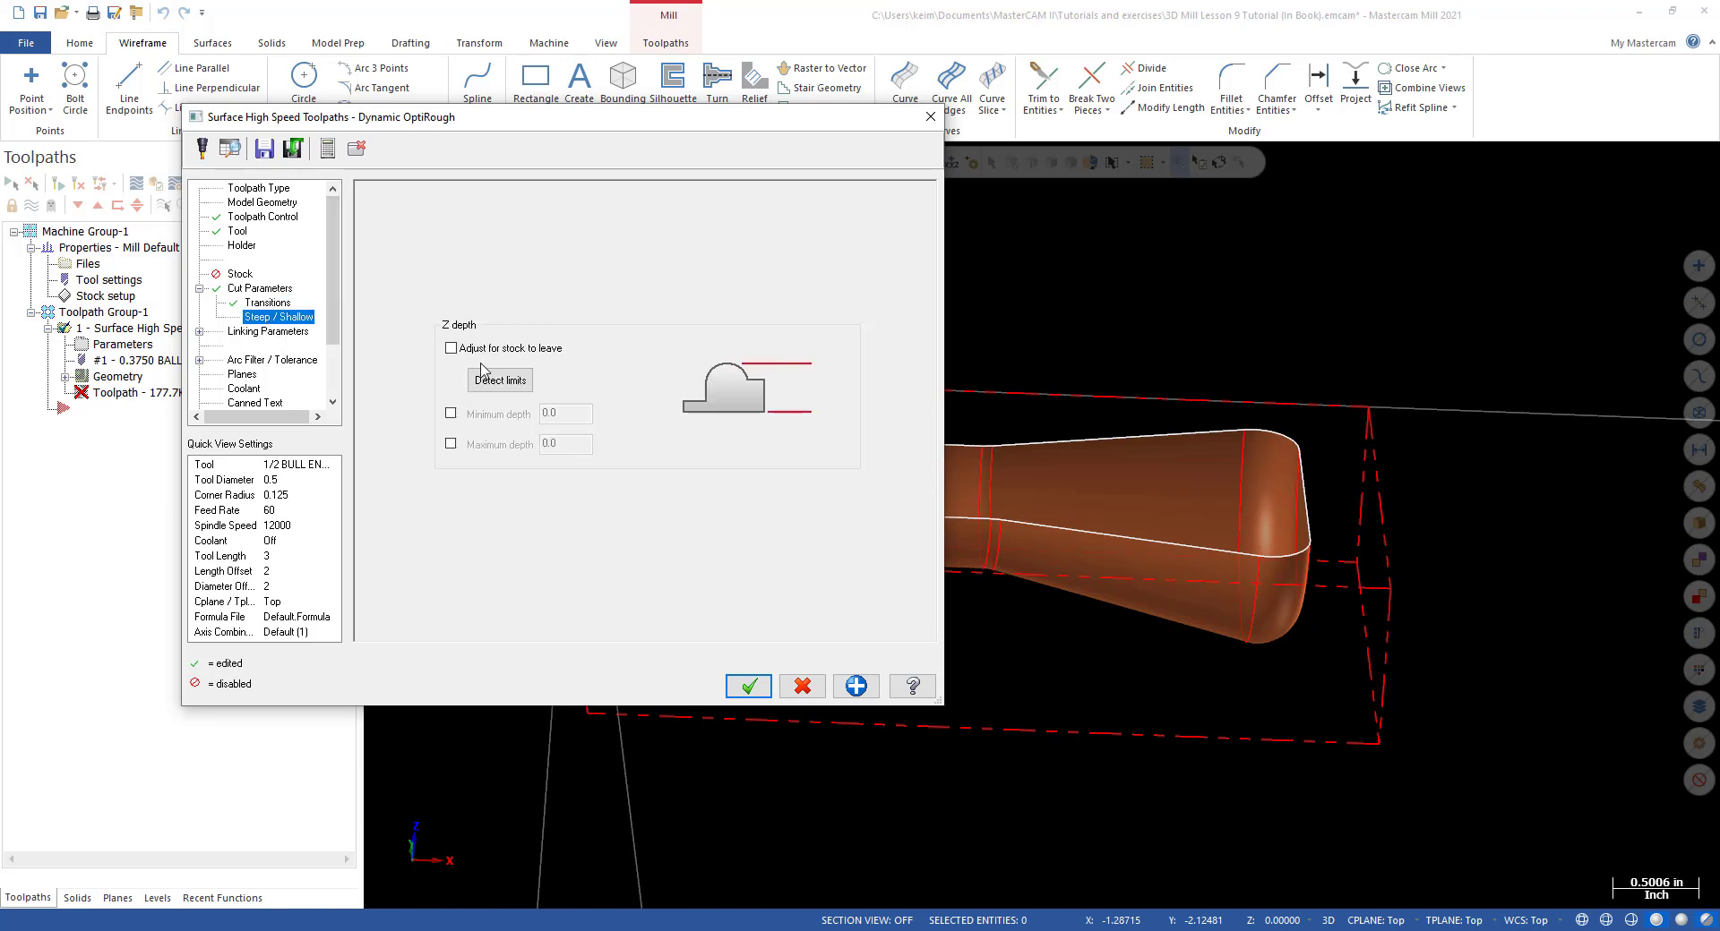
Set the linking clearance plane to 1.0 and the lead fitting to Machine Entire Pass.
left_click(233, 332)
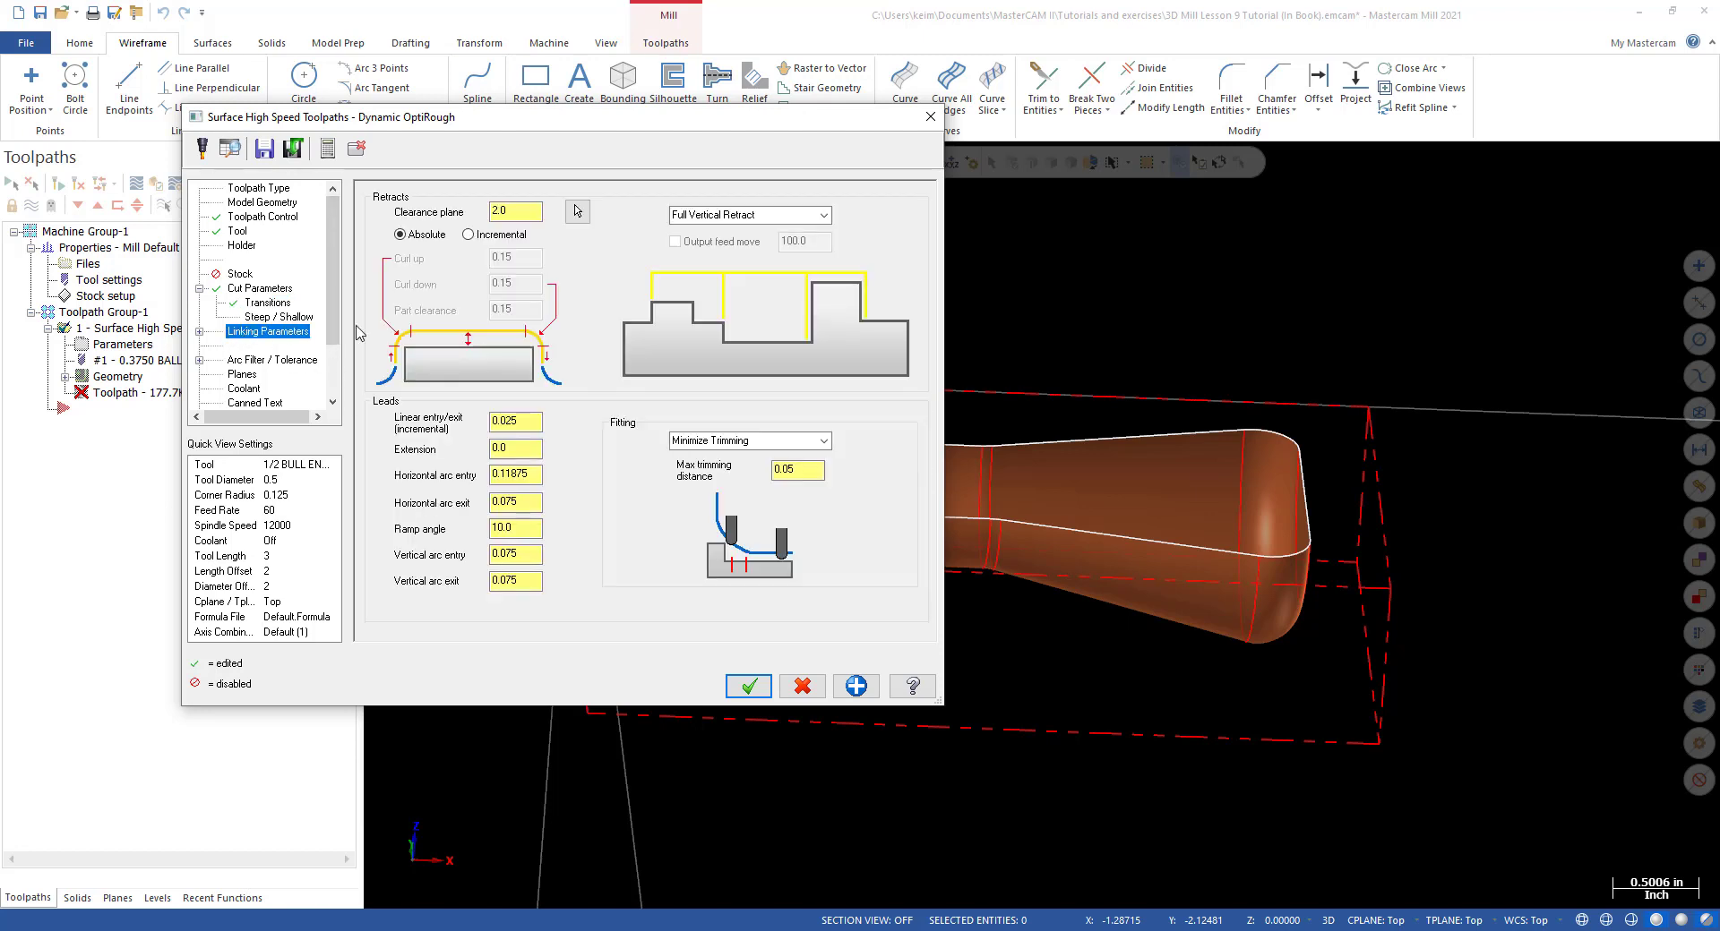
double_click(515, 212)
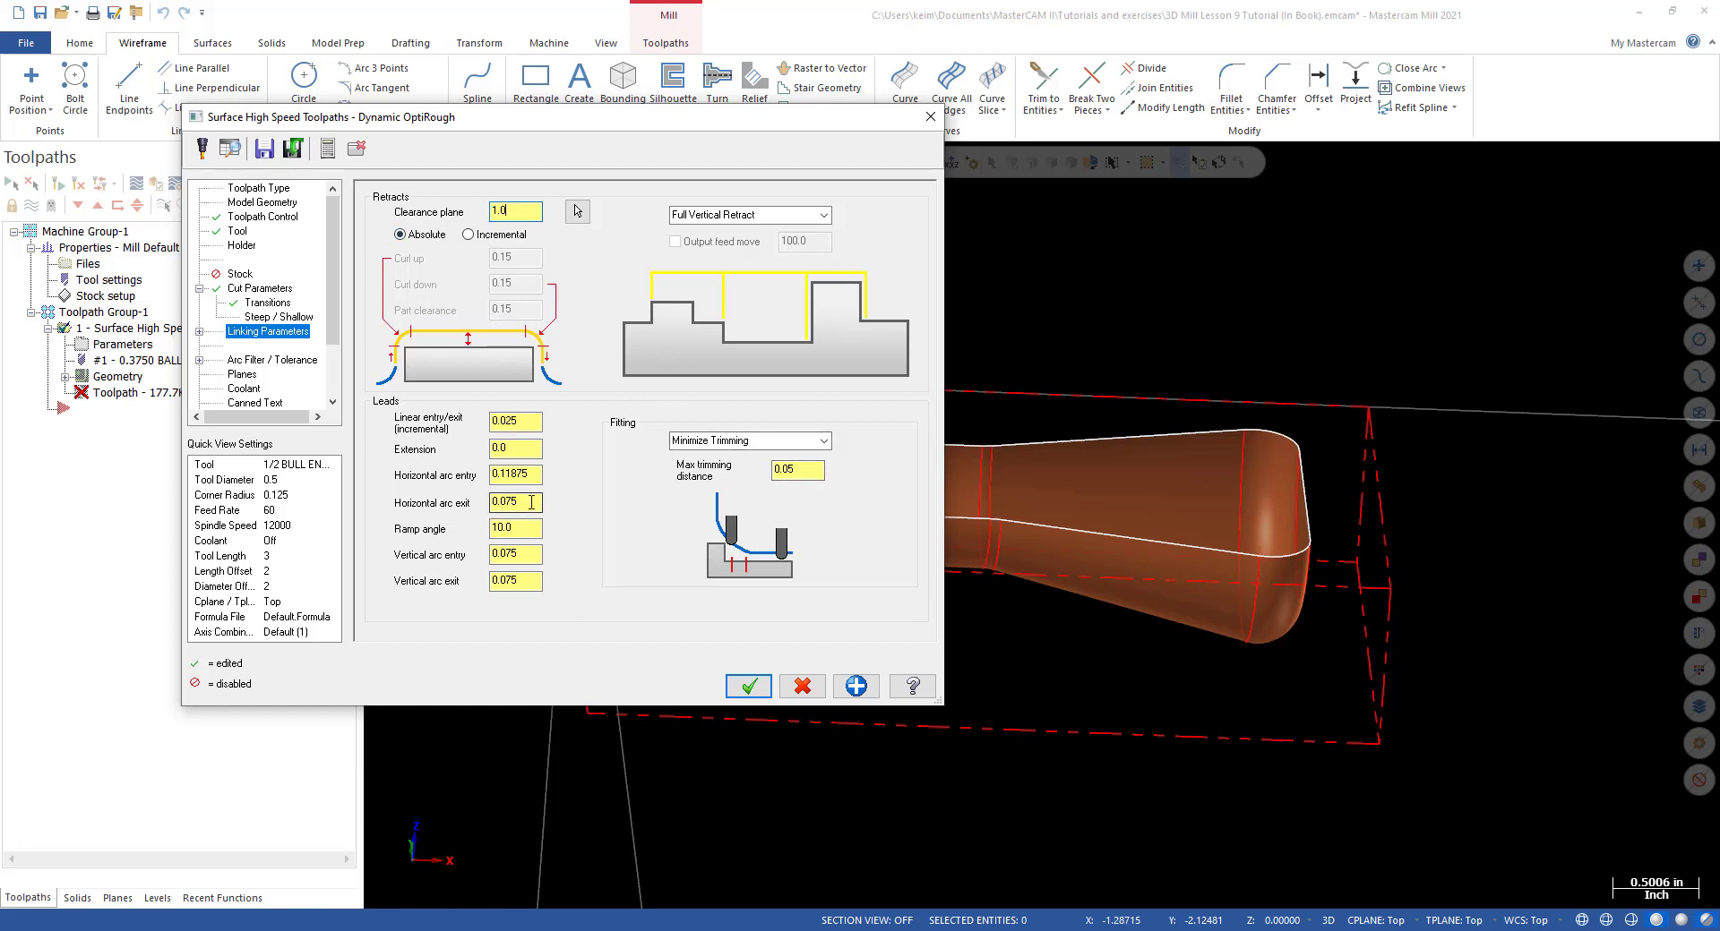
left_click(782, 441)
left_click(824, 444)
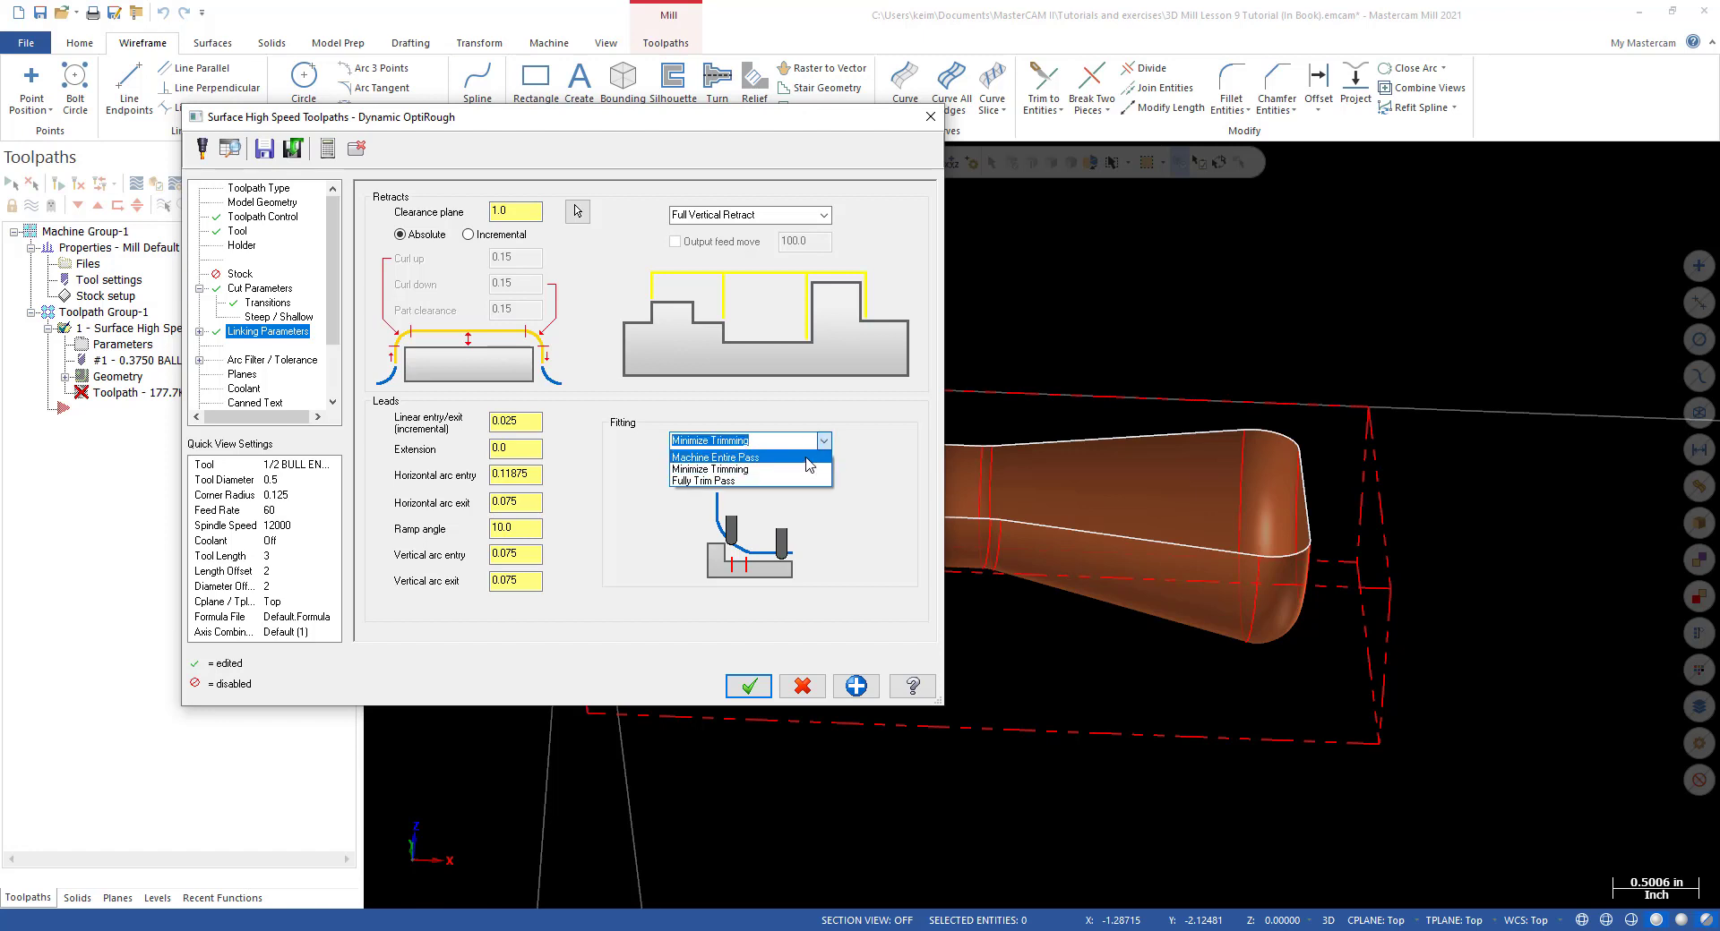
left_click(806, 458)
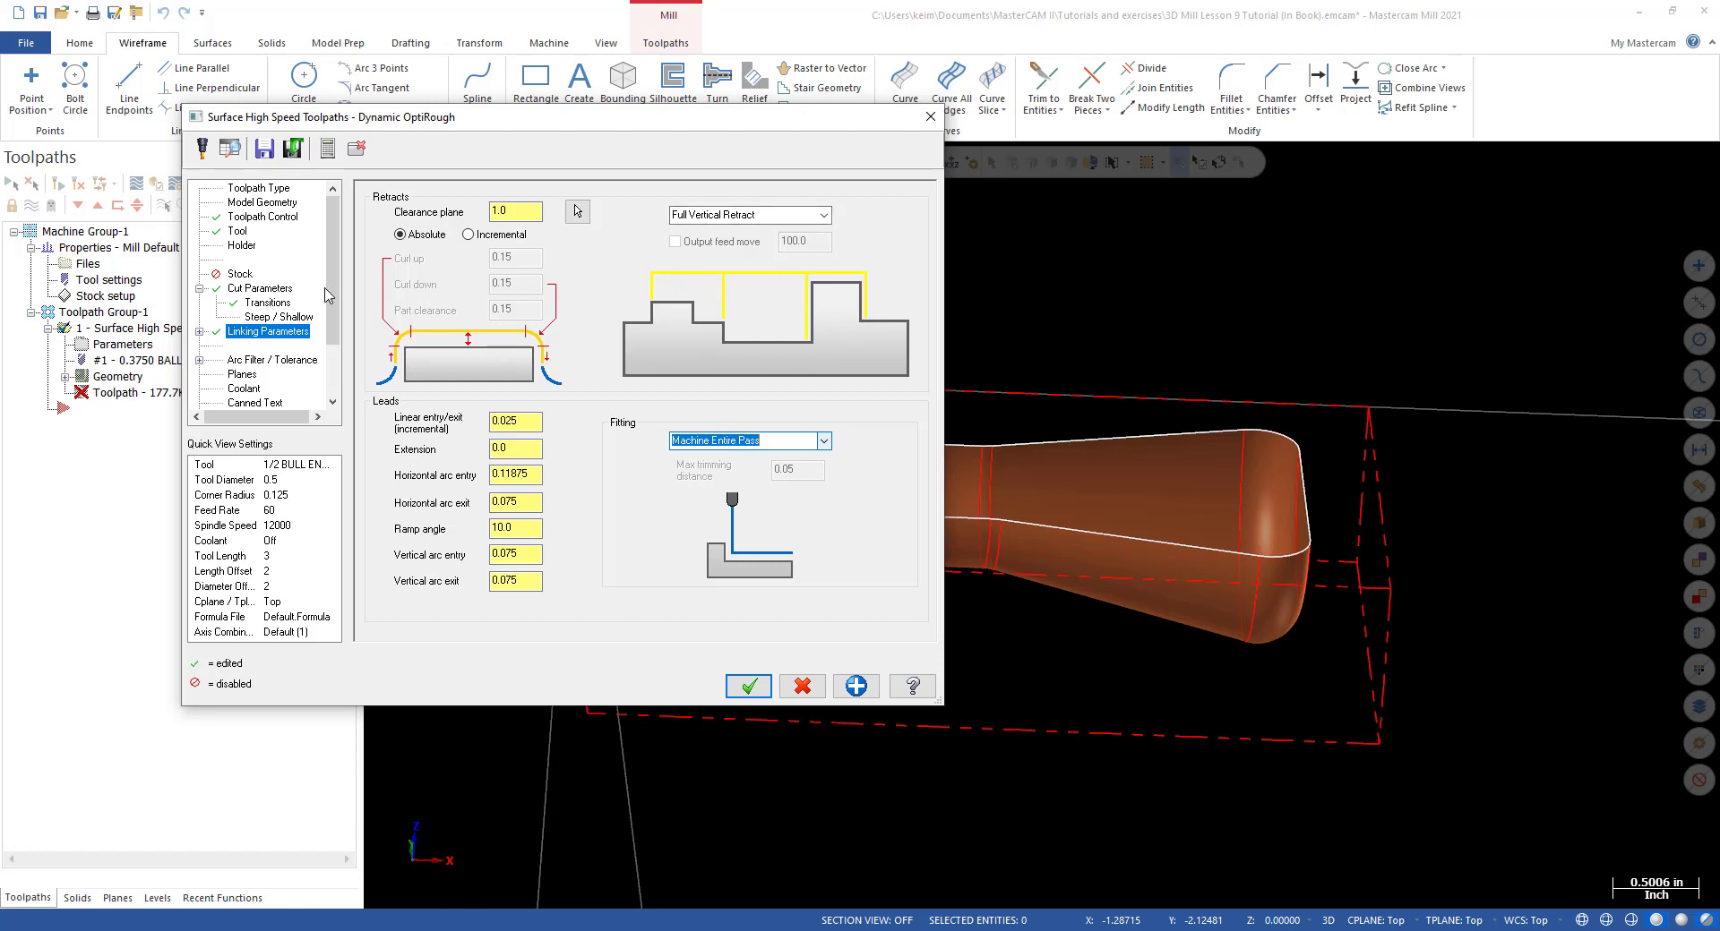
Enable line/arc filtering with arcs also in XZ and YZ, split tolerance 40% cut and 60% line/arc, and generate the toolpath.
left_click(251, 360)
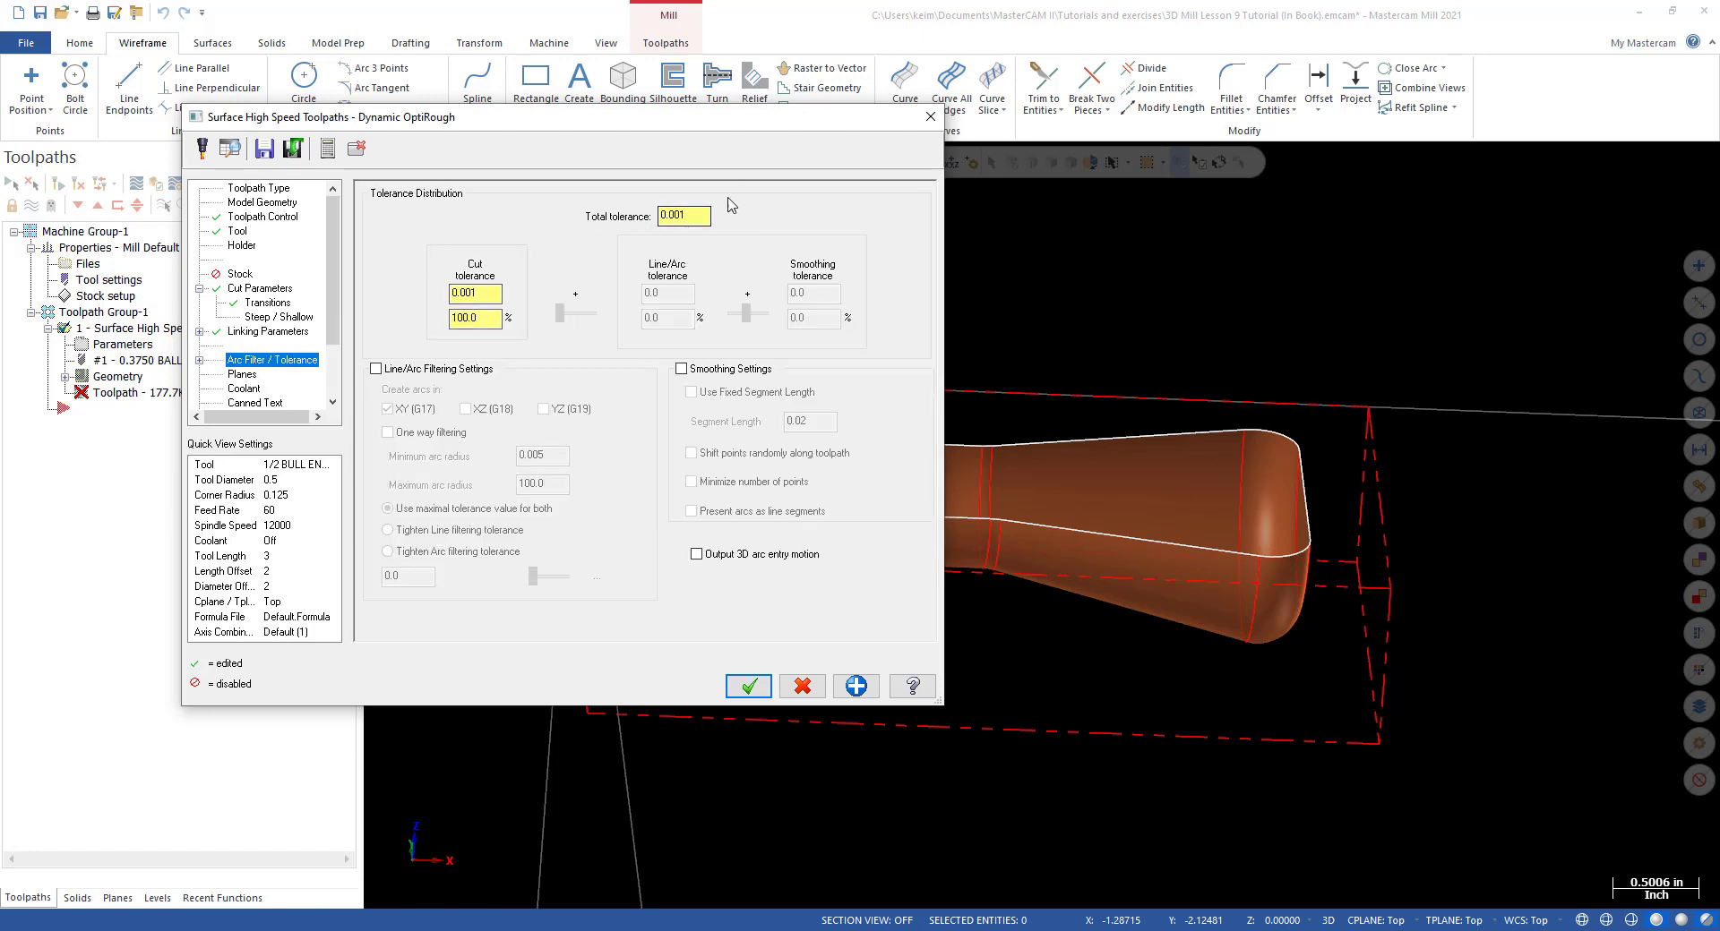
left_click(376, 369)
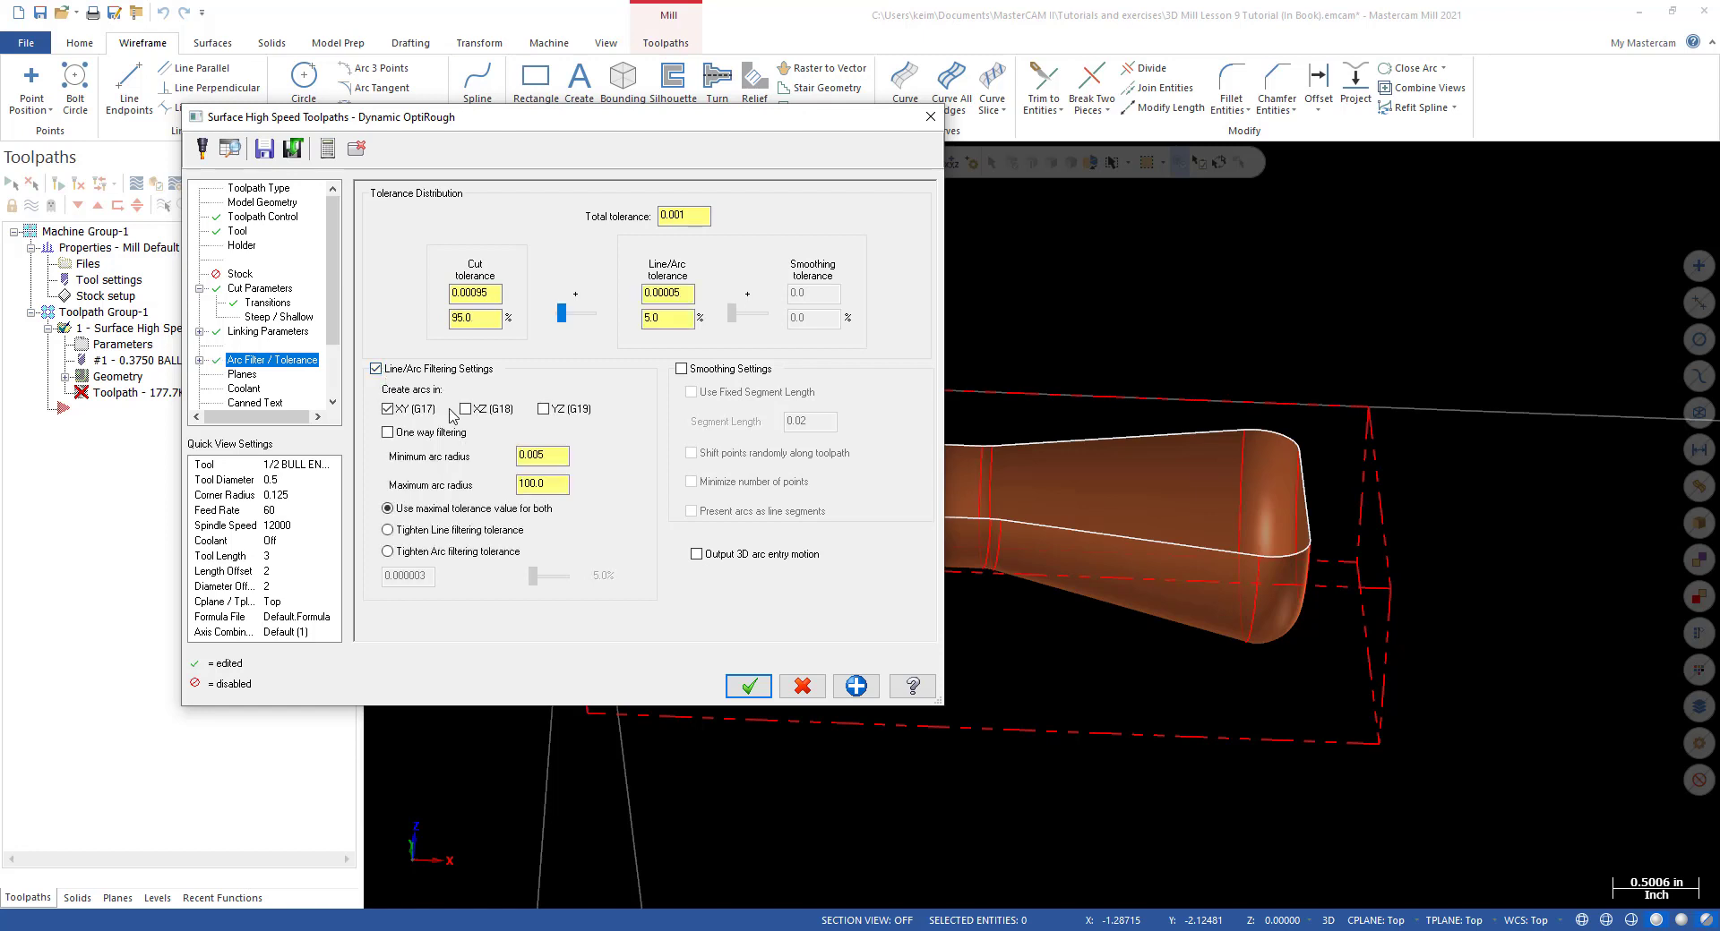
left_click(466, 410)
left_click(545, 411)
double_click(479, 320)
type("40")
left_click(676, 321)
left_click(561, 484)
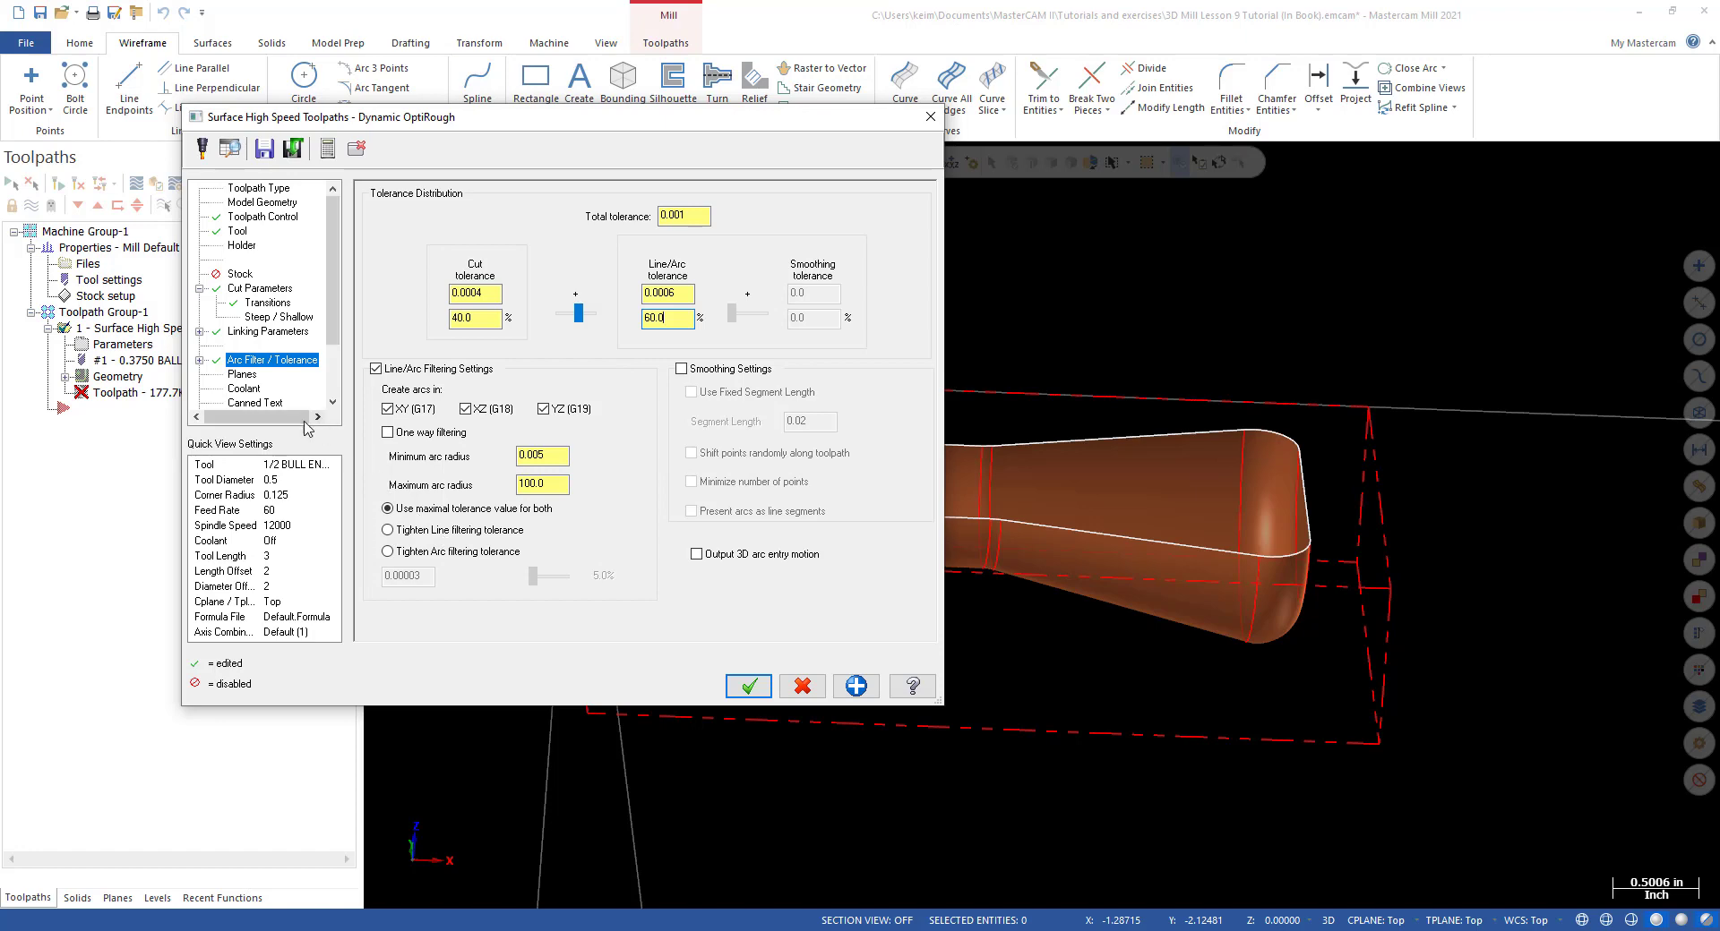
left_click(752, 687)
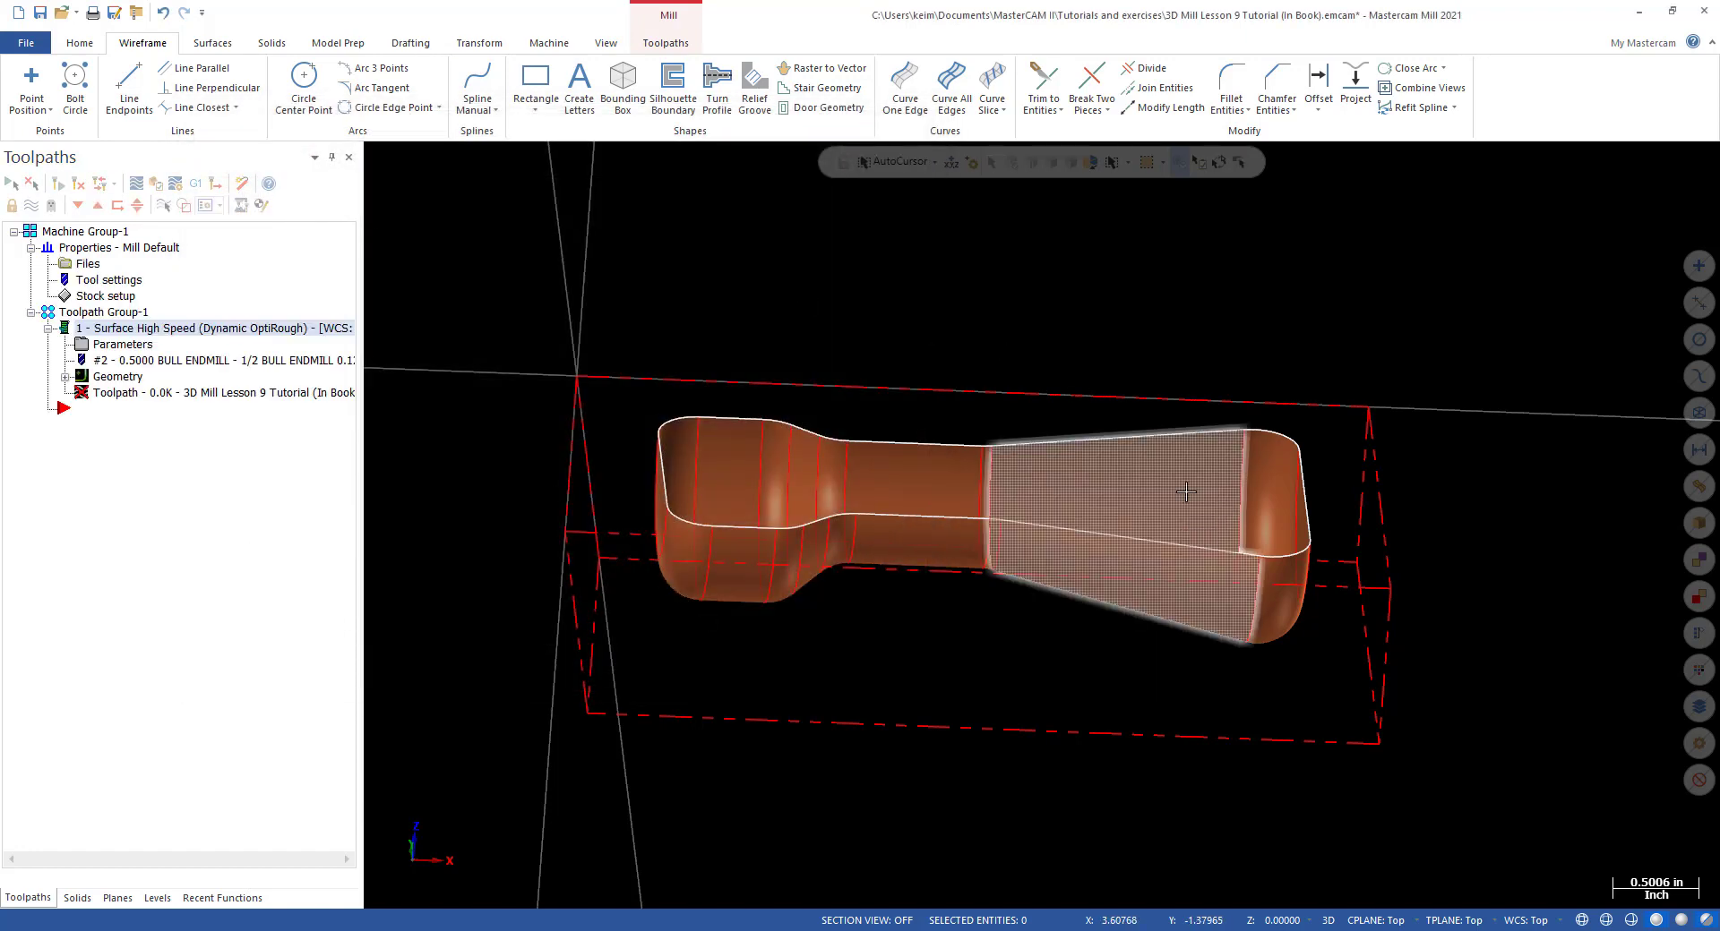
Examine the generated OptiRough toolpath inside the cavity, checking its stepdowns, helix entries and retracts from several angles.
mouse_move(1066, 409)
middle_mouse_down()
mouse_move(1017, 543)
mouse_move(1363, 359)
mouse_move(1052, 497)
middle_mouse_up()
scroll(1052, 497, "up", 8)
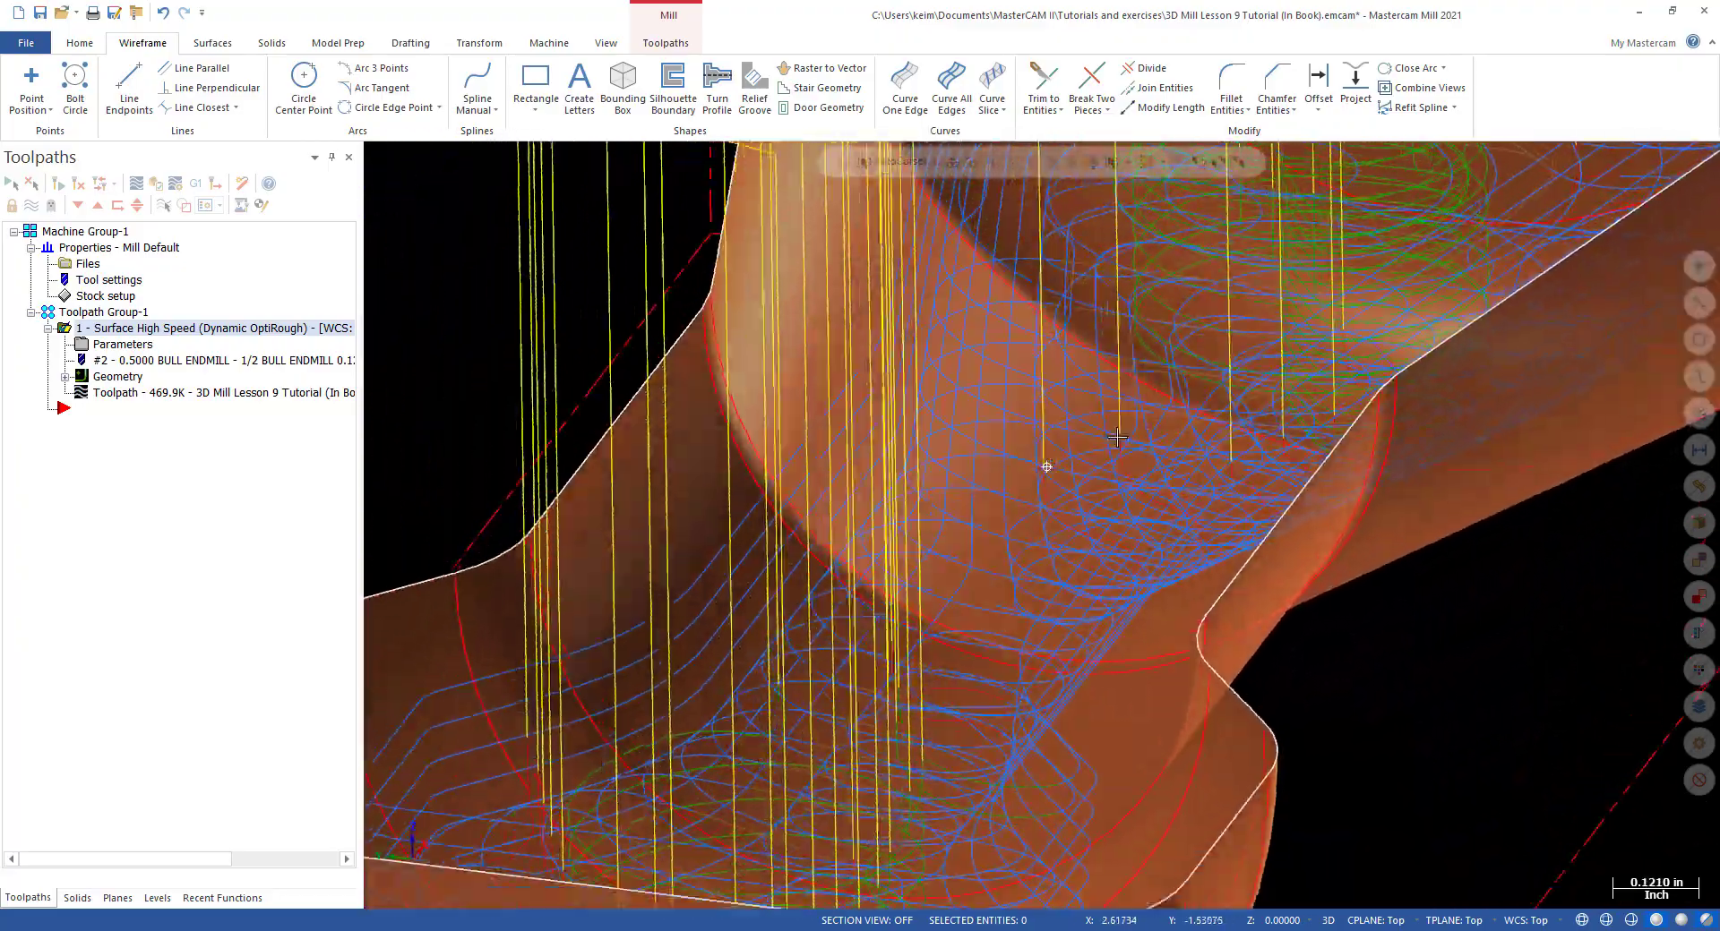
middle_click_drag(1116, 438, 1451, 713)
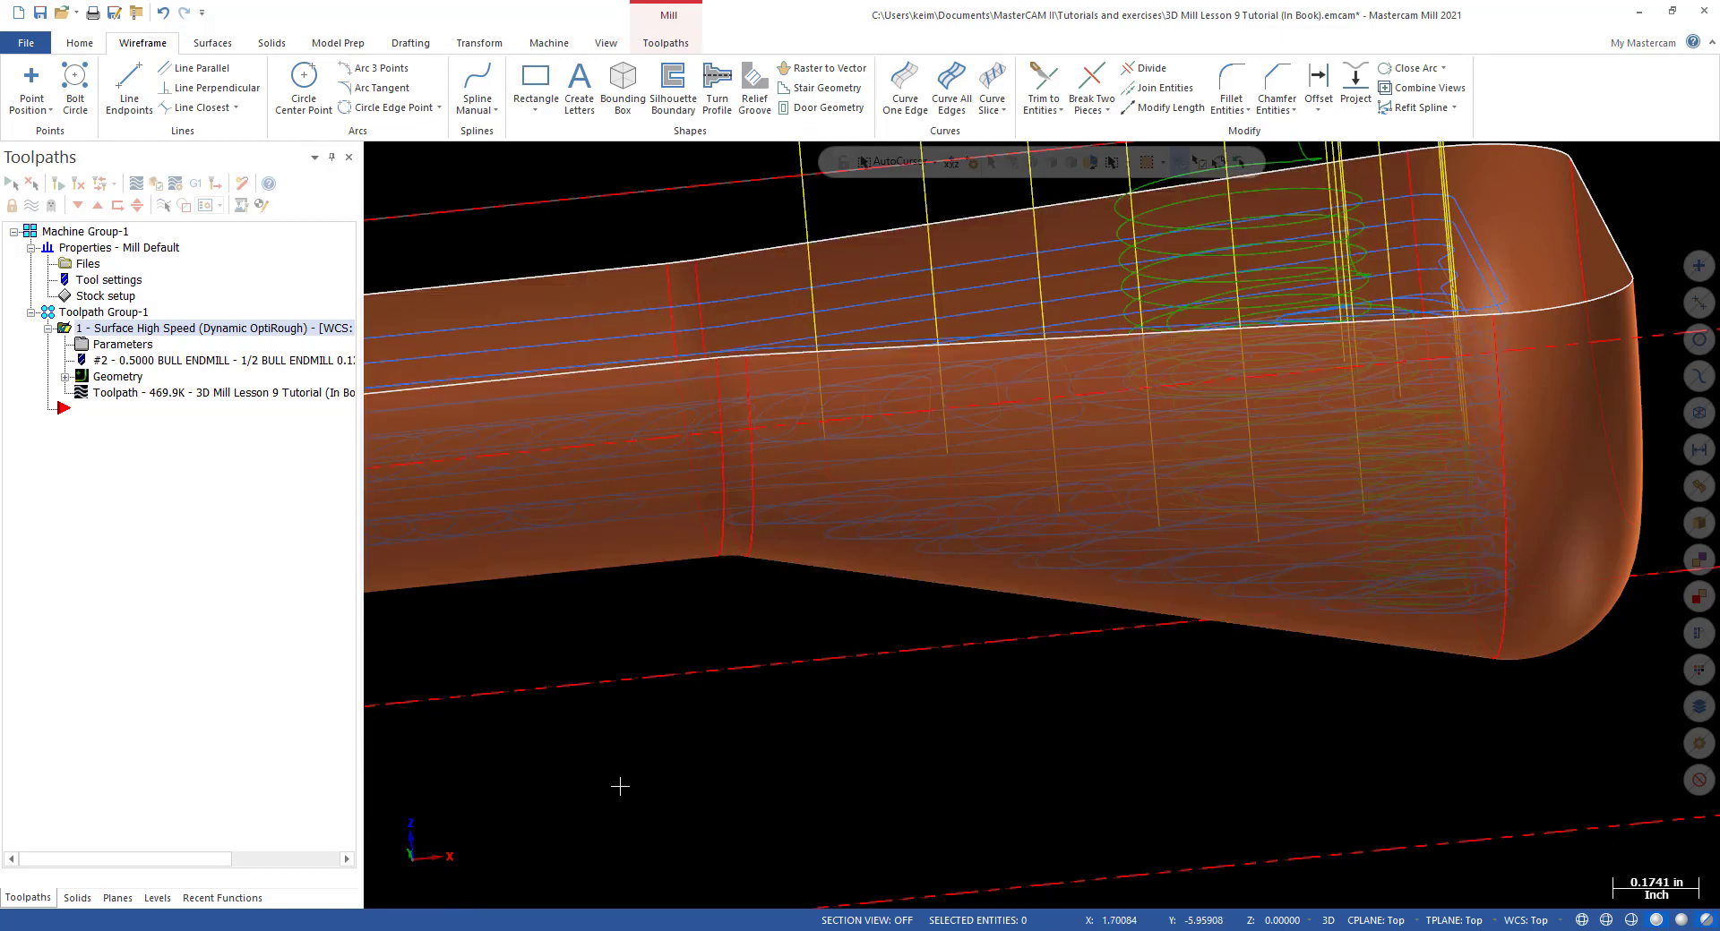
scroll(1005, 645, "up", 2)
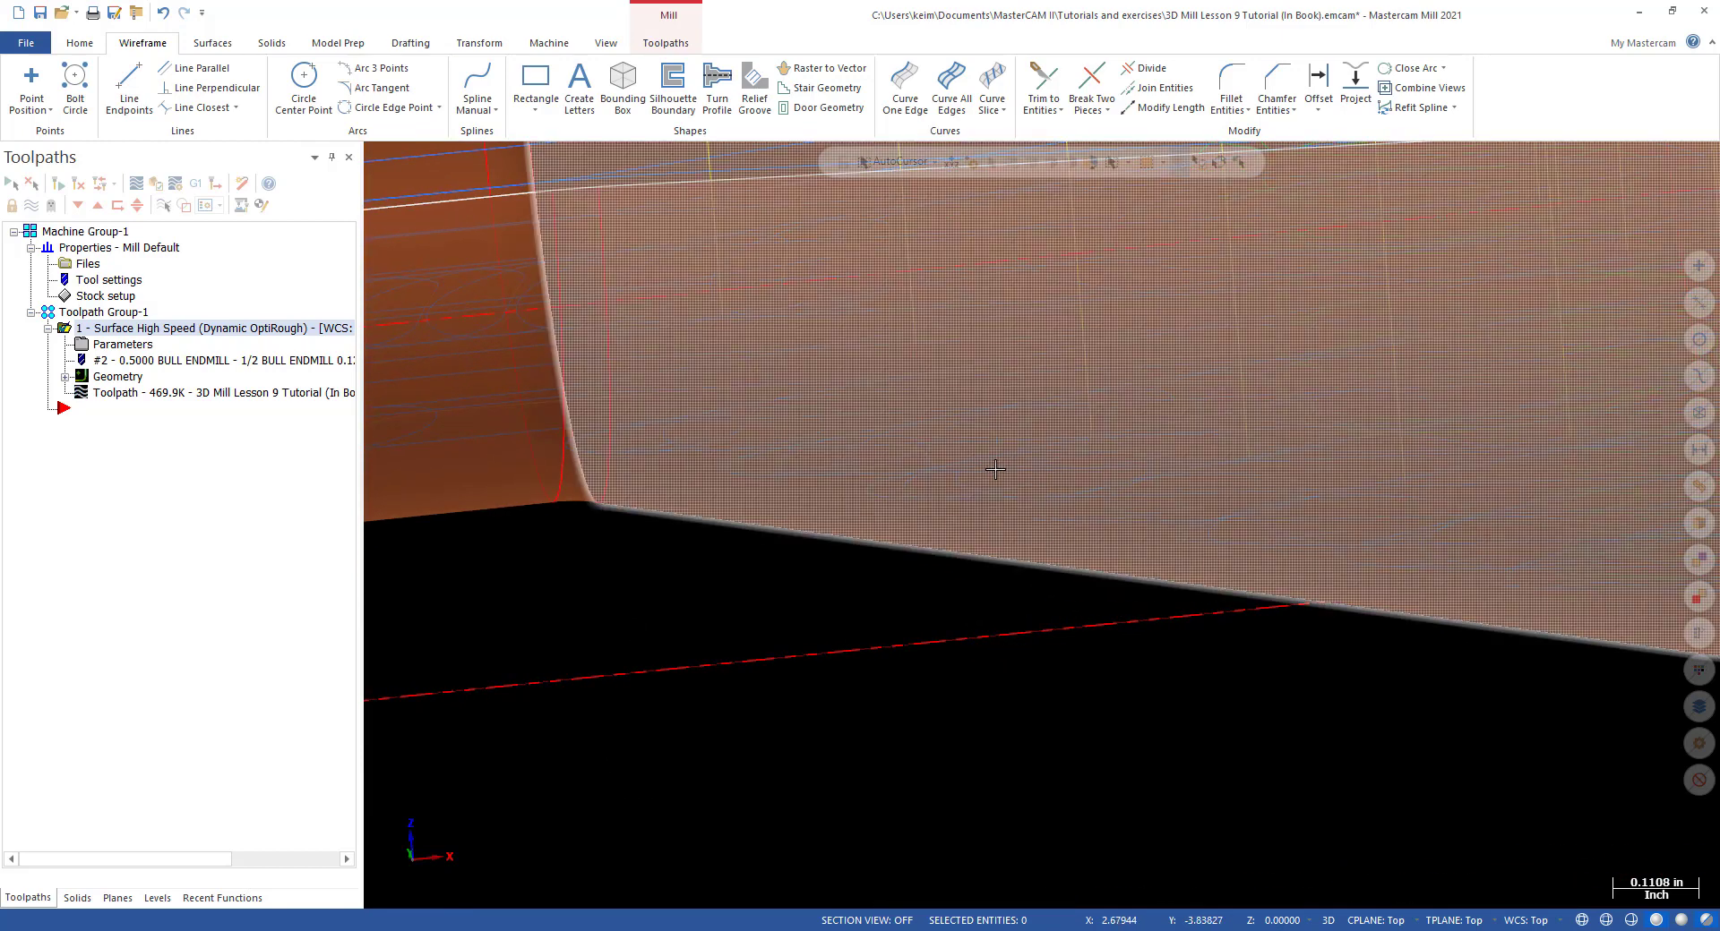
scroll(690, 681, "down", 1)
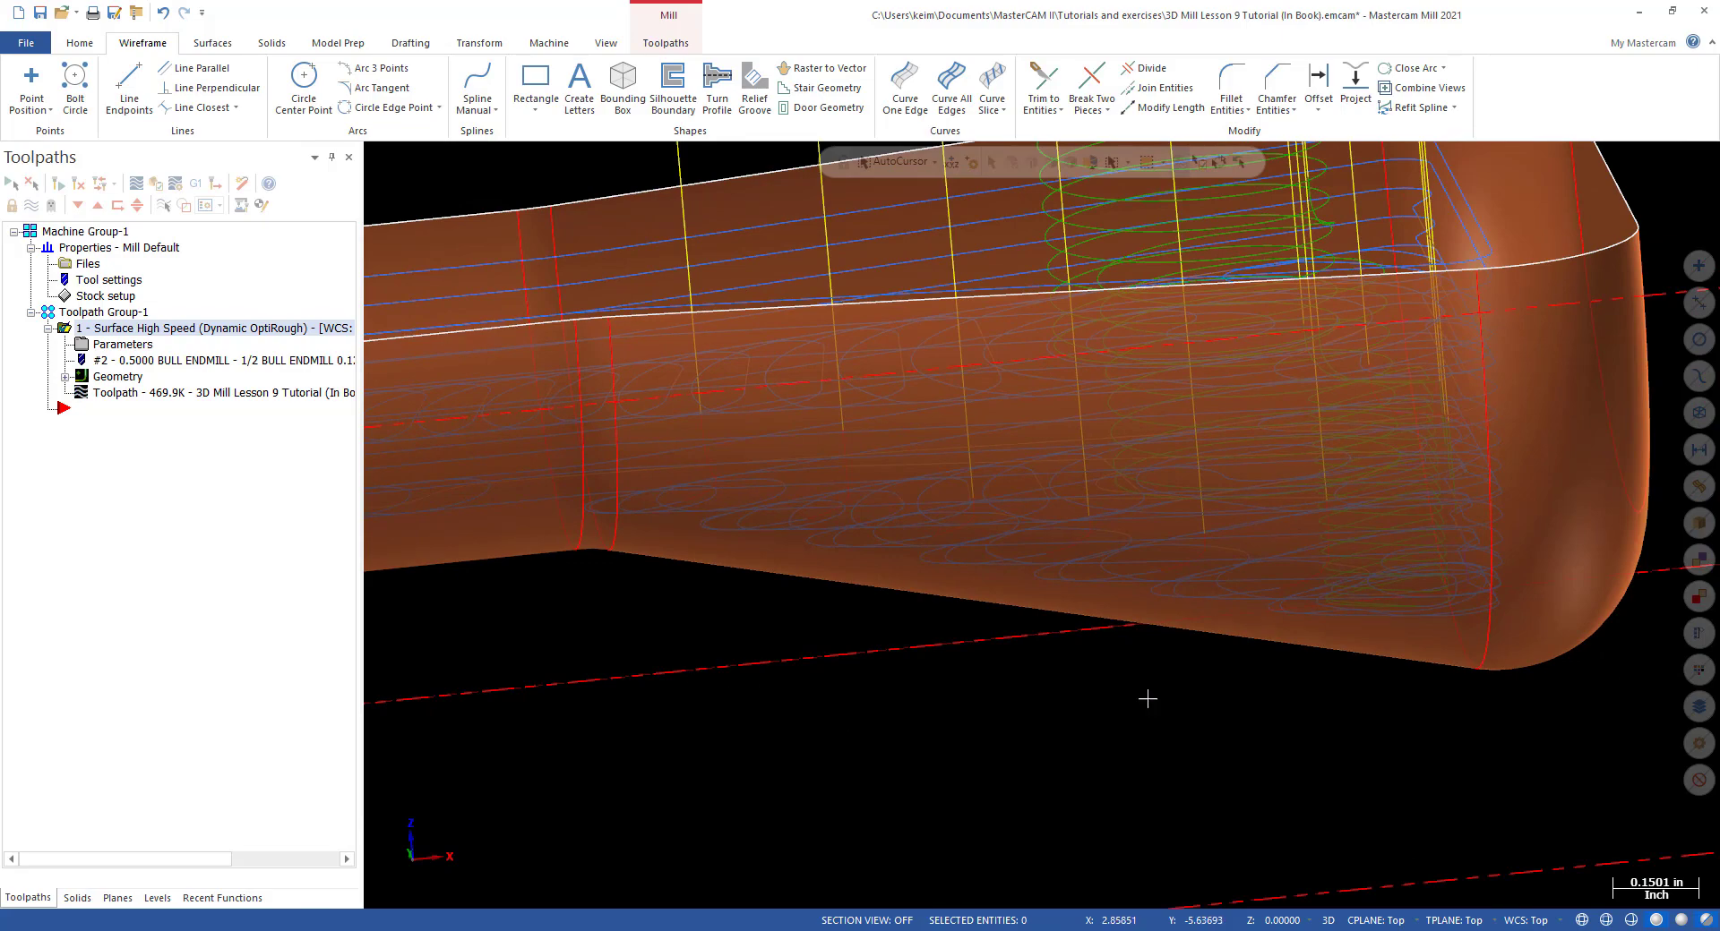
scroll(1186, 654, "down", 1)
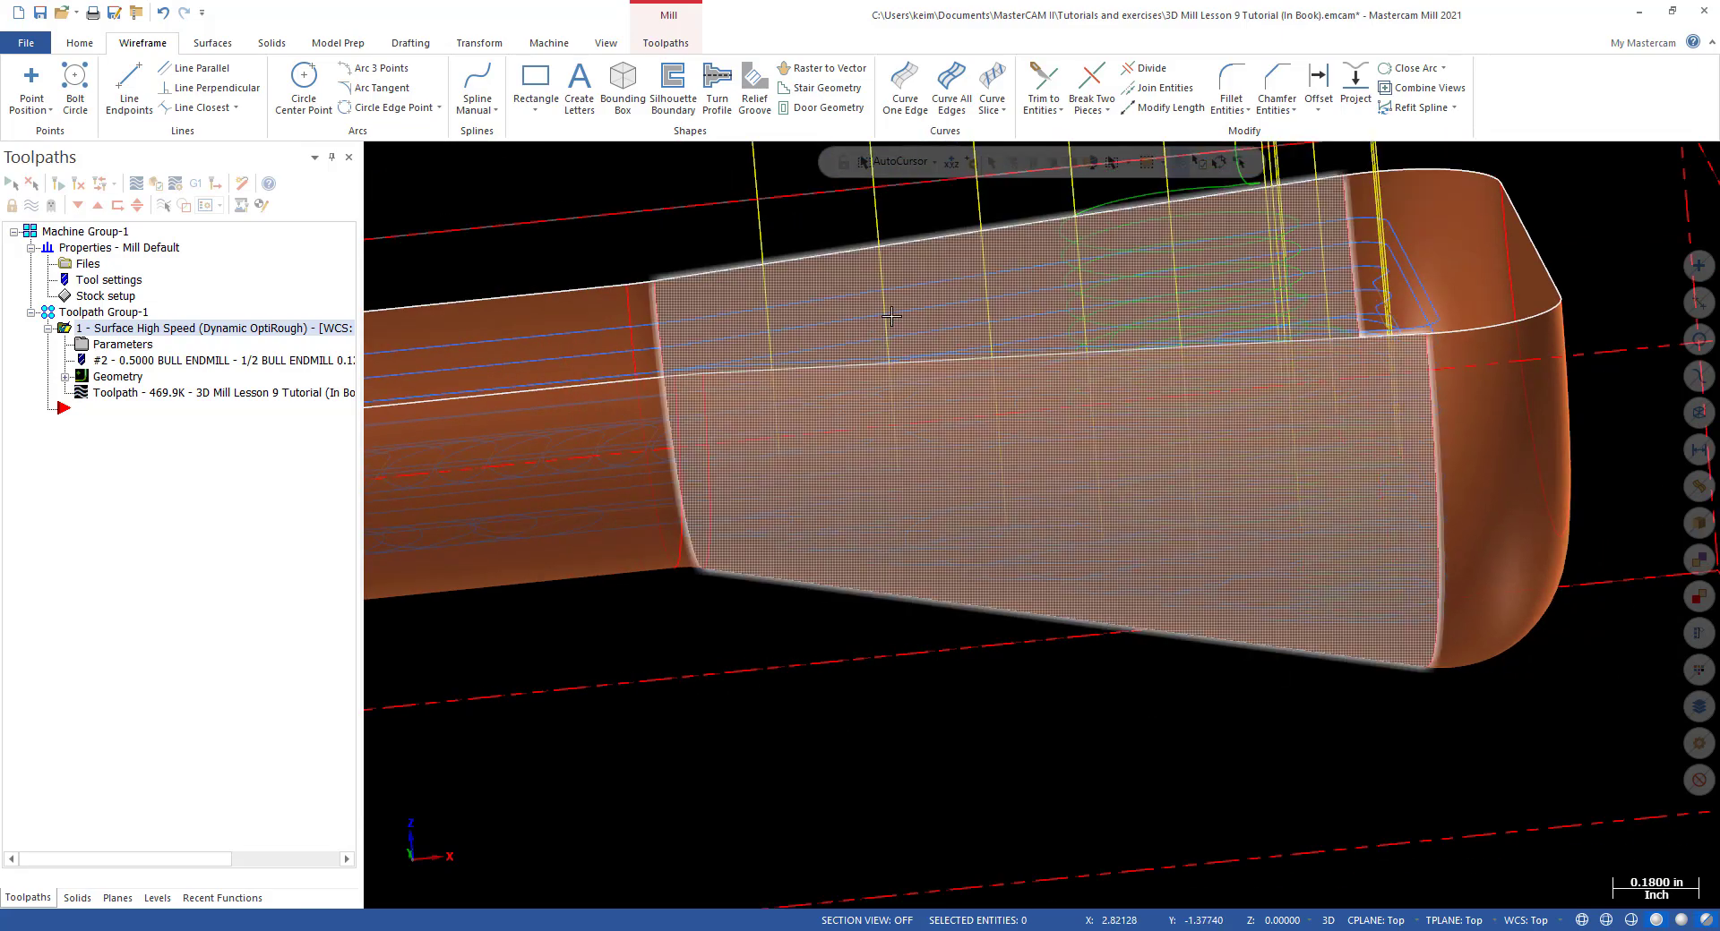
middle_click_drag(849, 296, 536, 446)
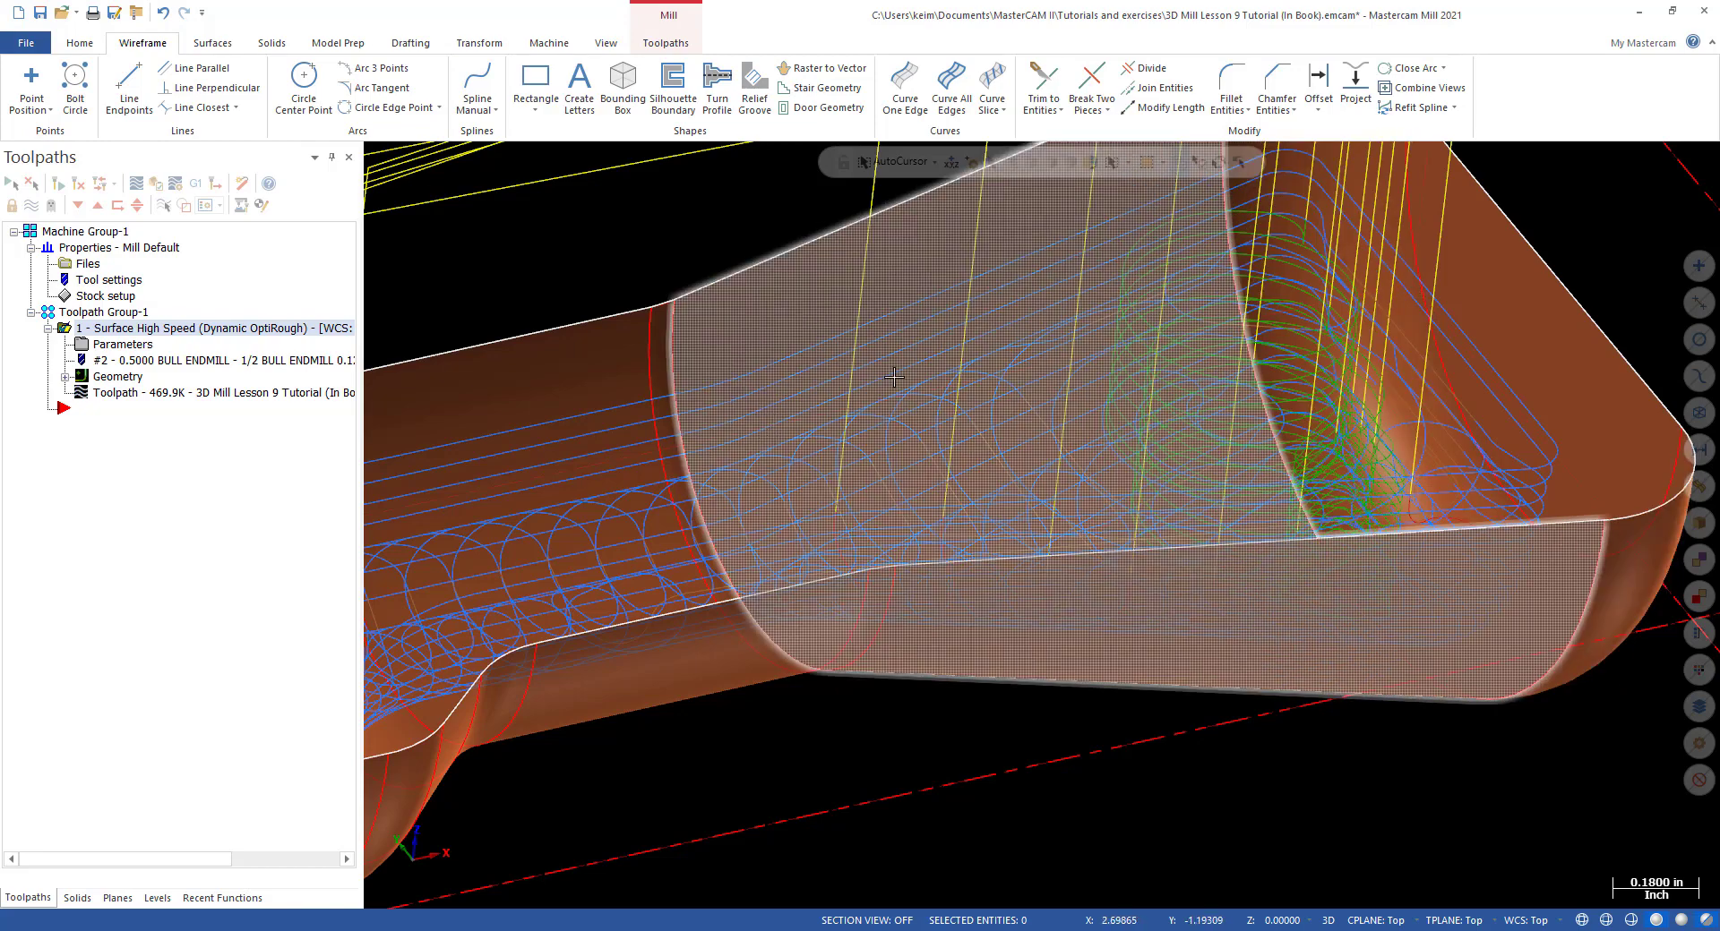
scroll(701, 330, "down", 6)
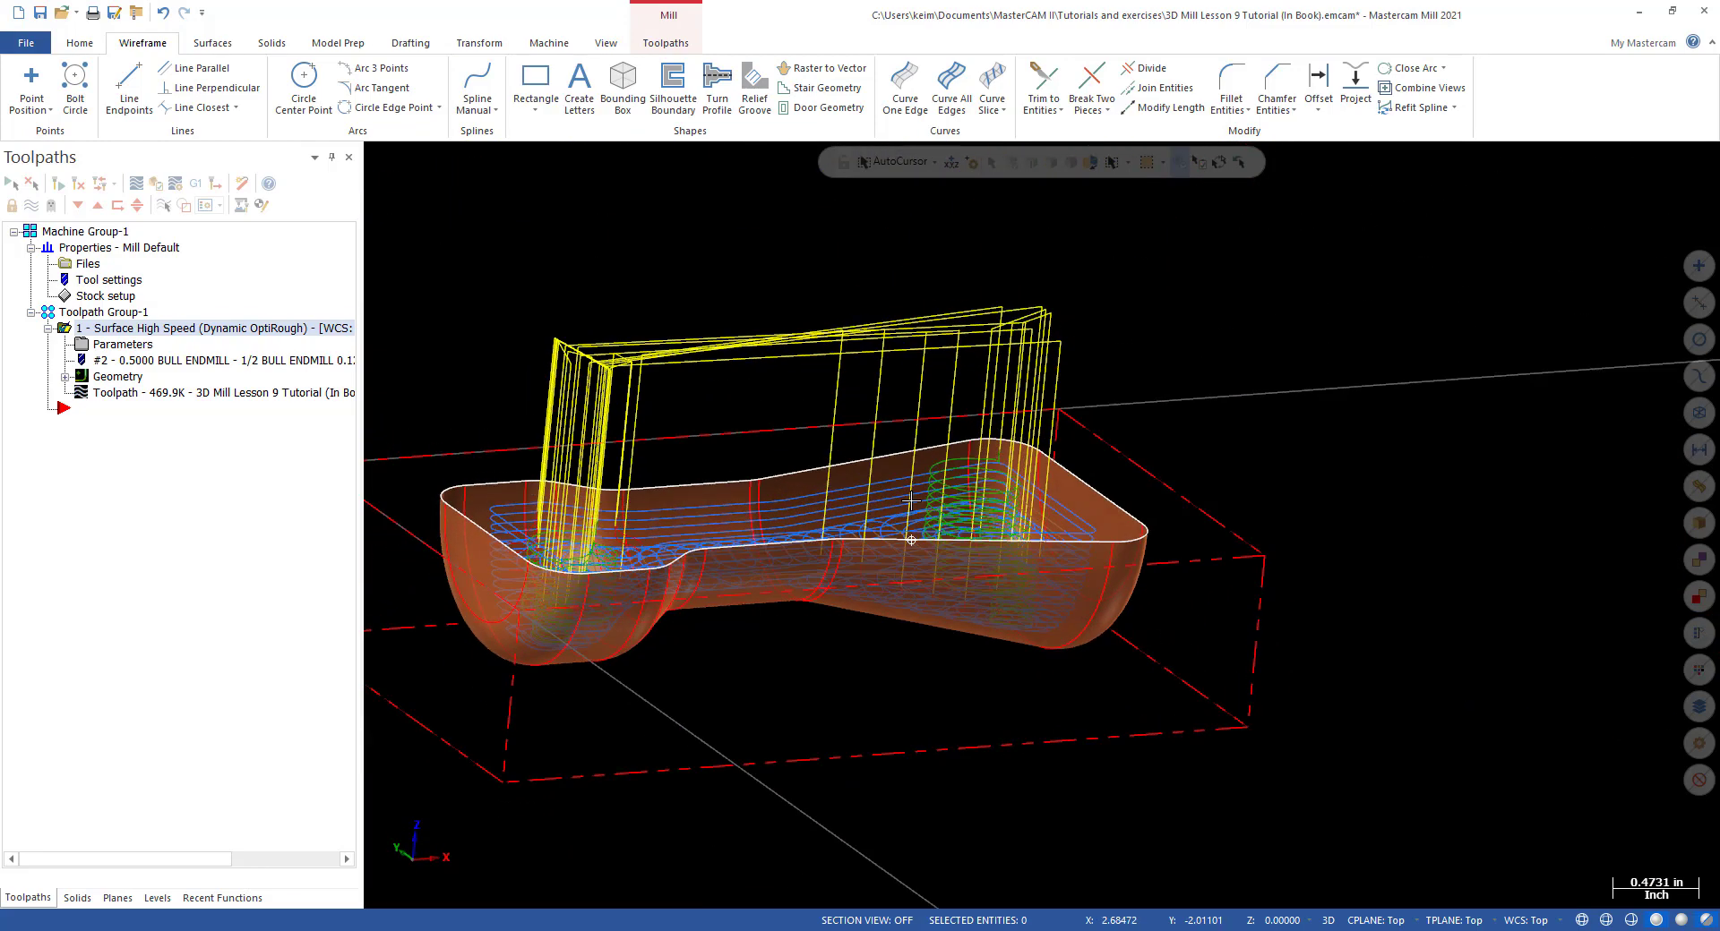
middle_click_drag(799, 527, 763, 549)
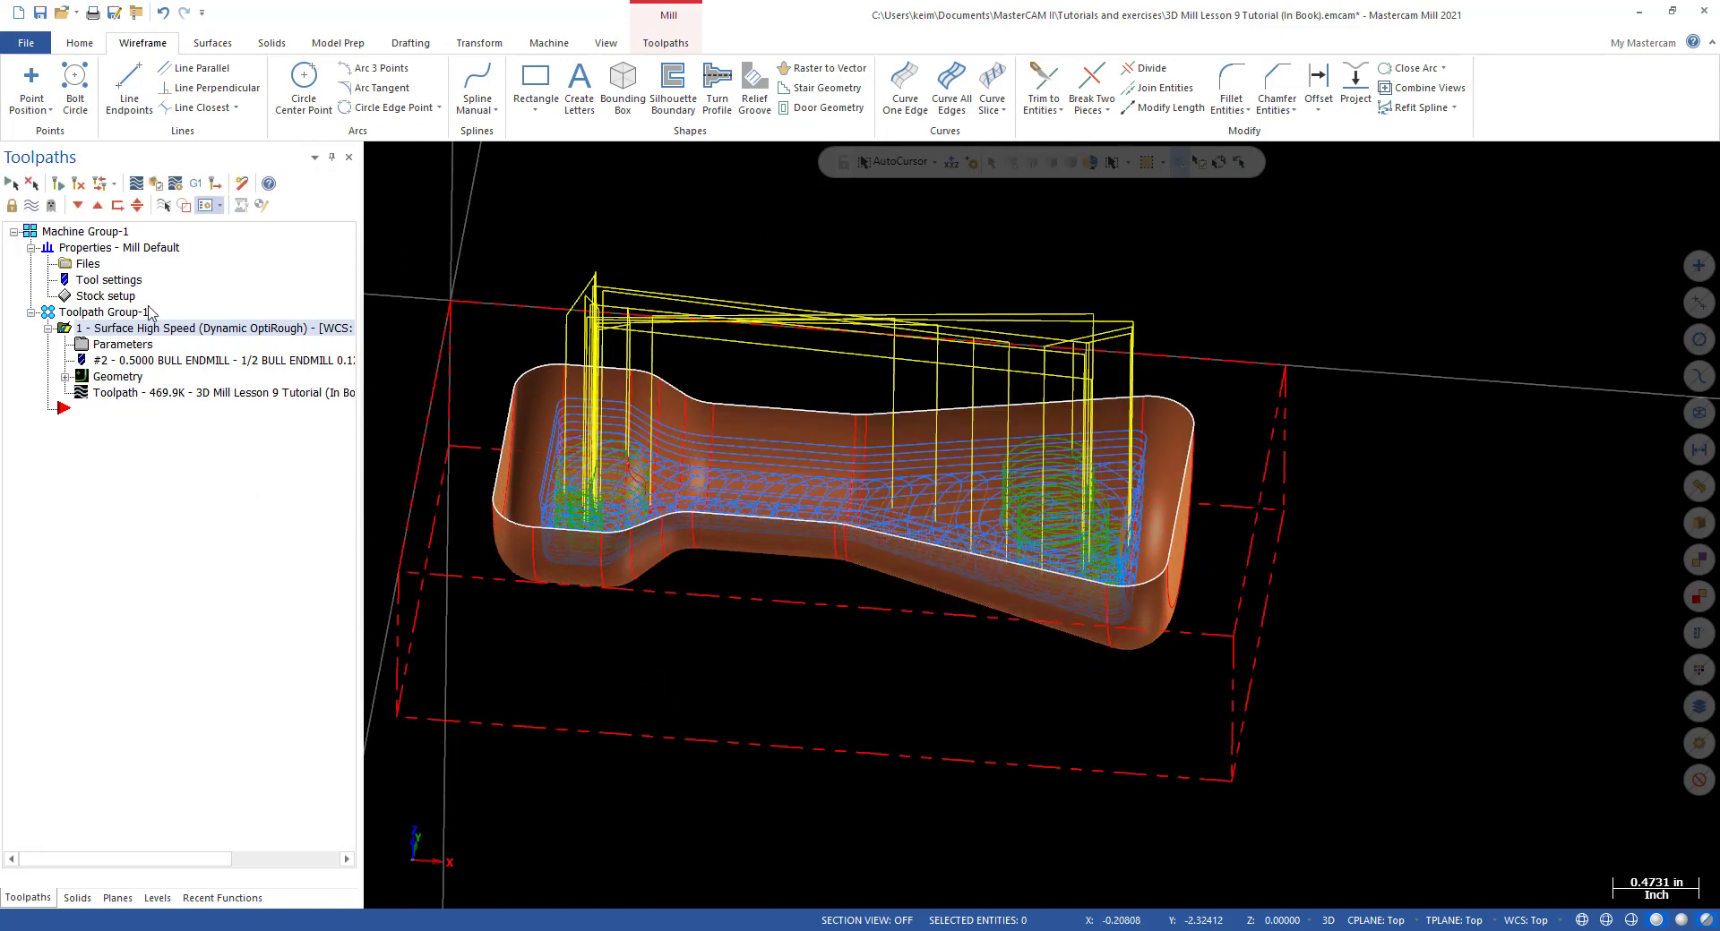
Run the Verify simulation of the roughing operation and inspect the machined cavity walls and floor against the silhouette boundary.
left_click(151, 183)
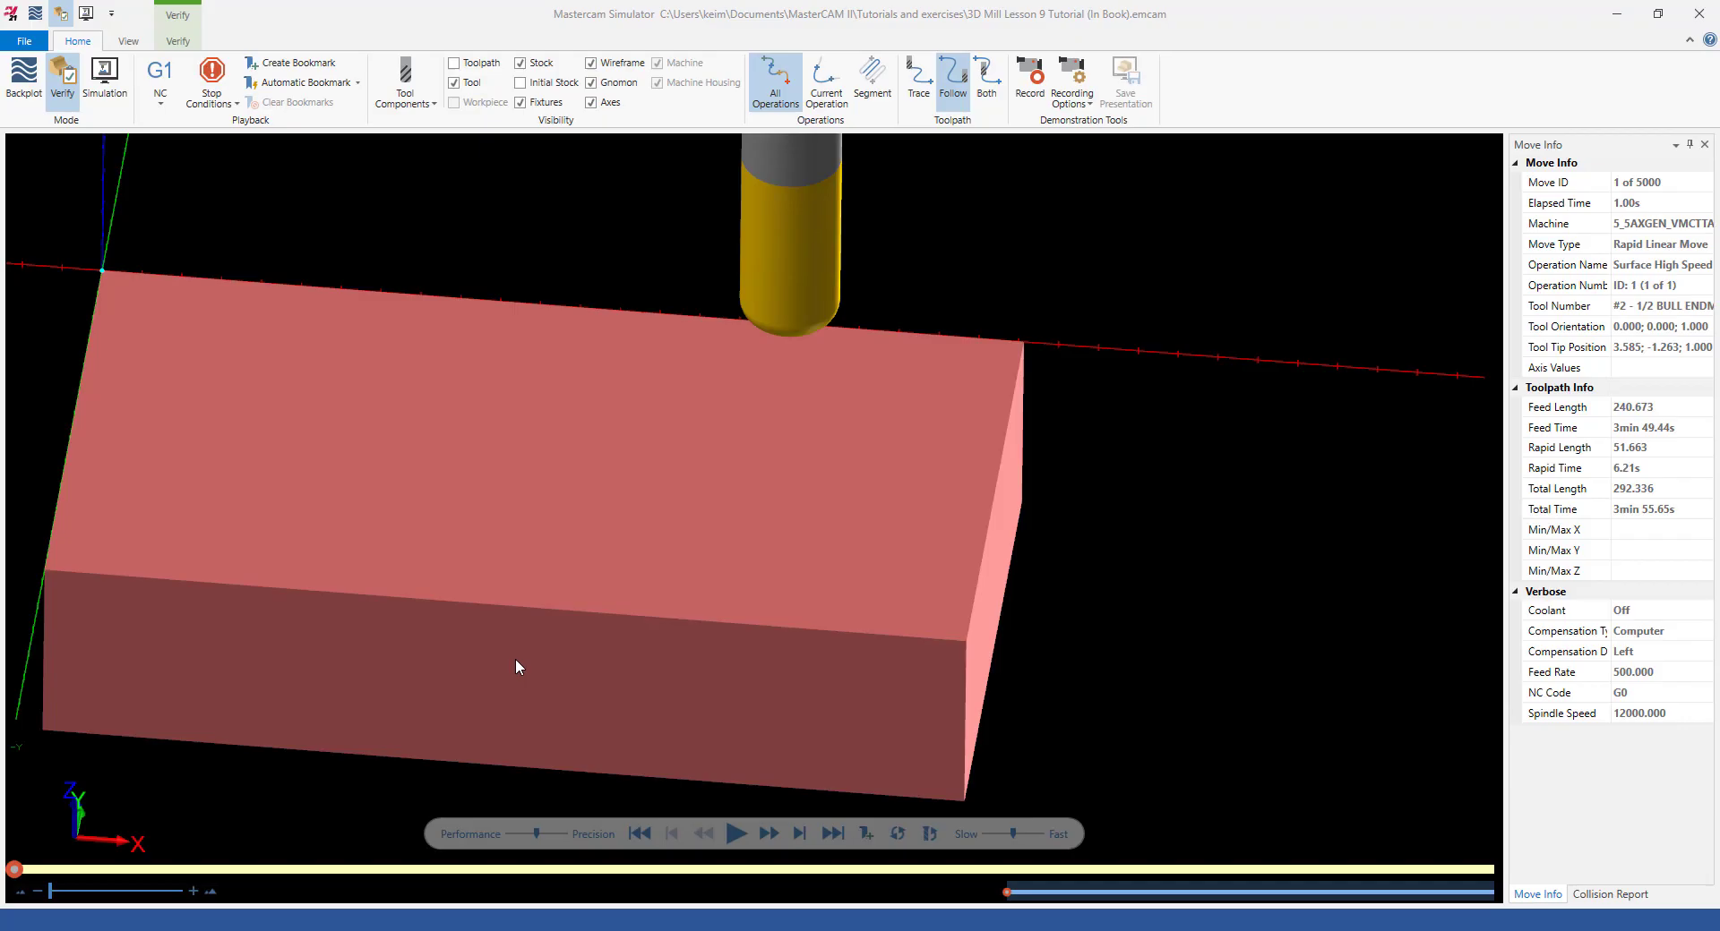
left_click(735, 834)
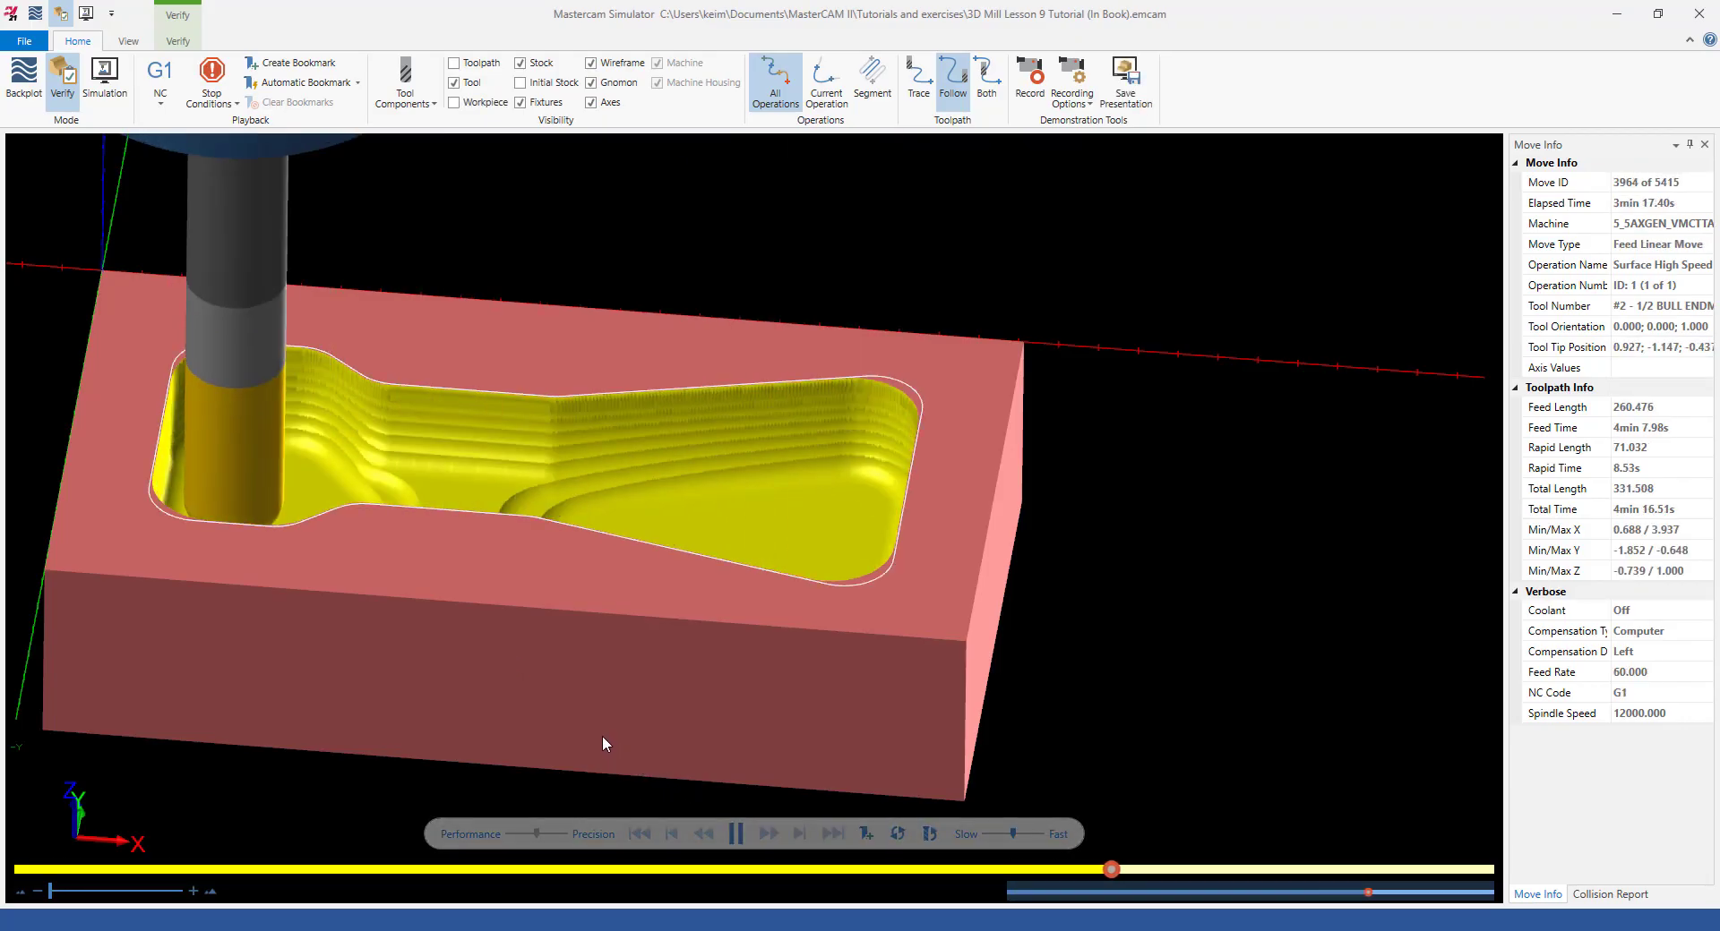
scroll(577, 412, "up", 8)
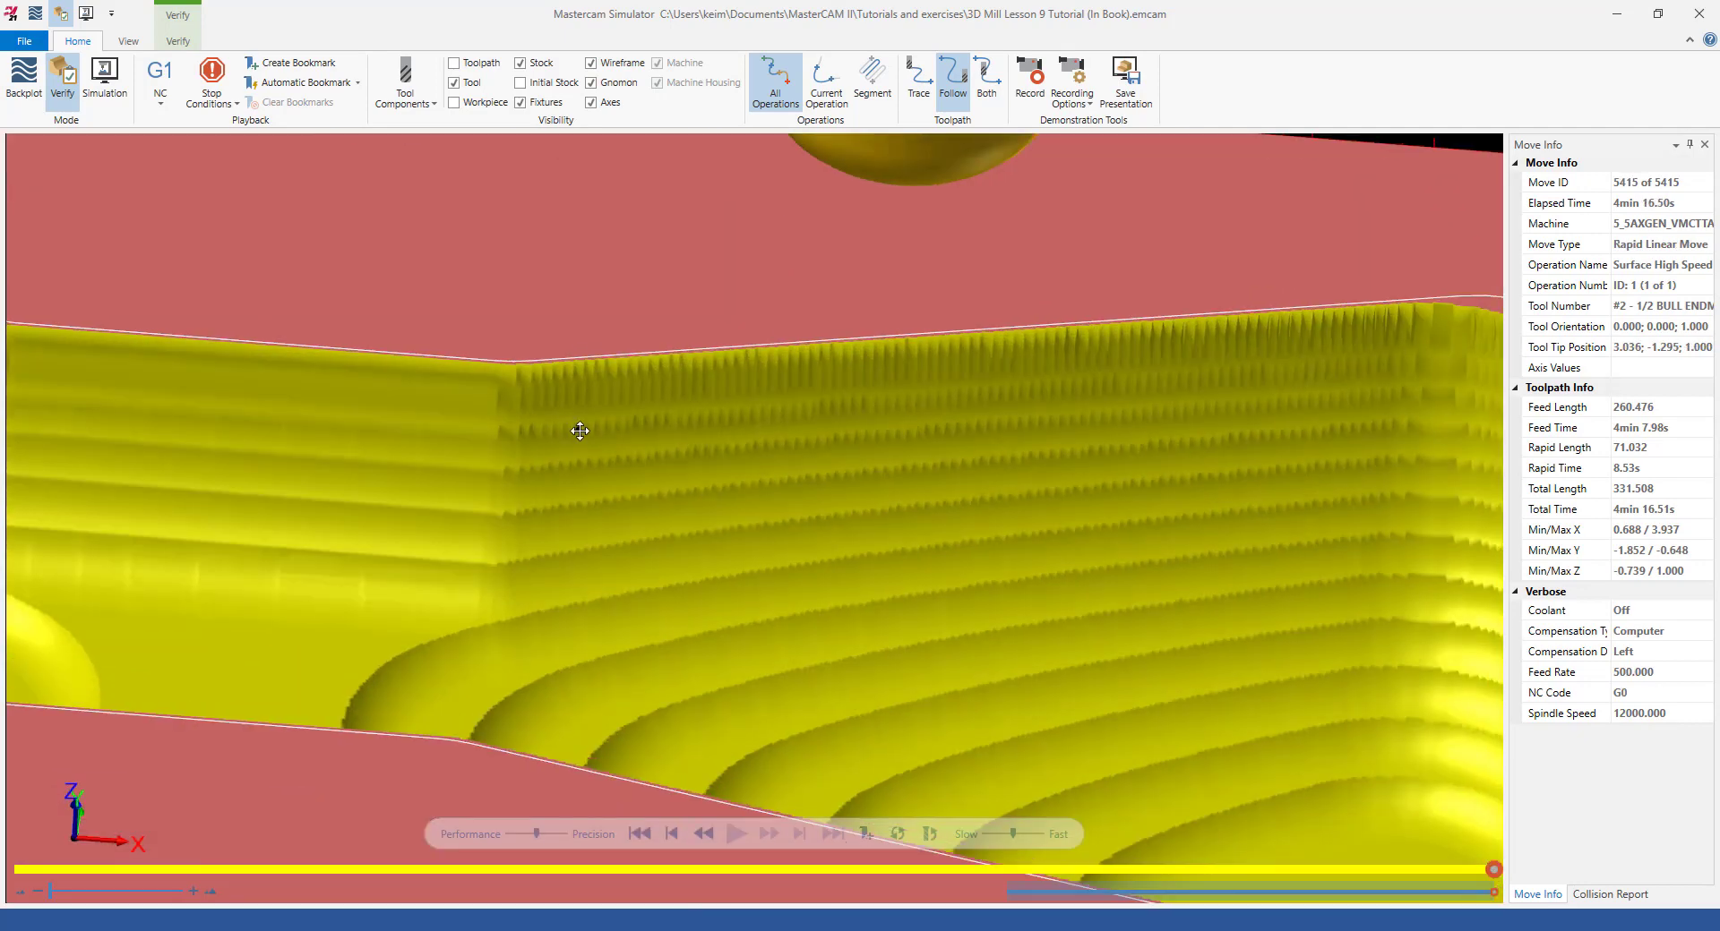
scroll(591, 467, "down", 8)
middle_click_drag(542, 486, 418, 557)
scroll(185, 453, "up", 10)
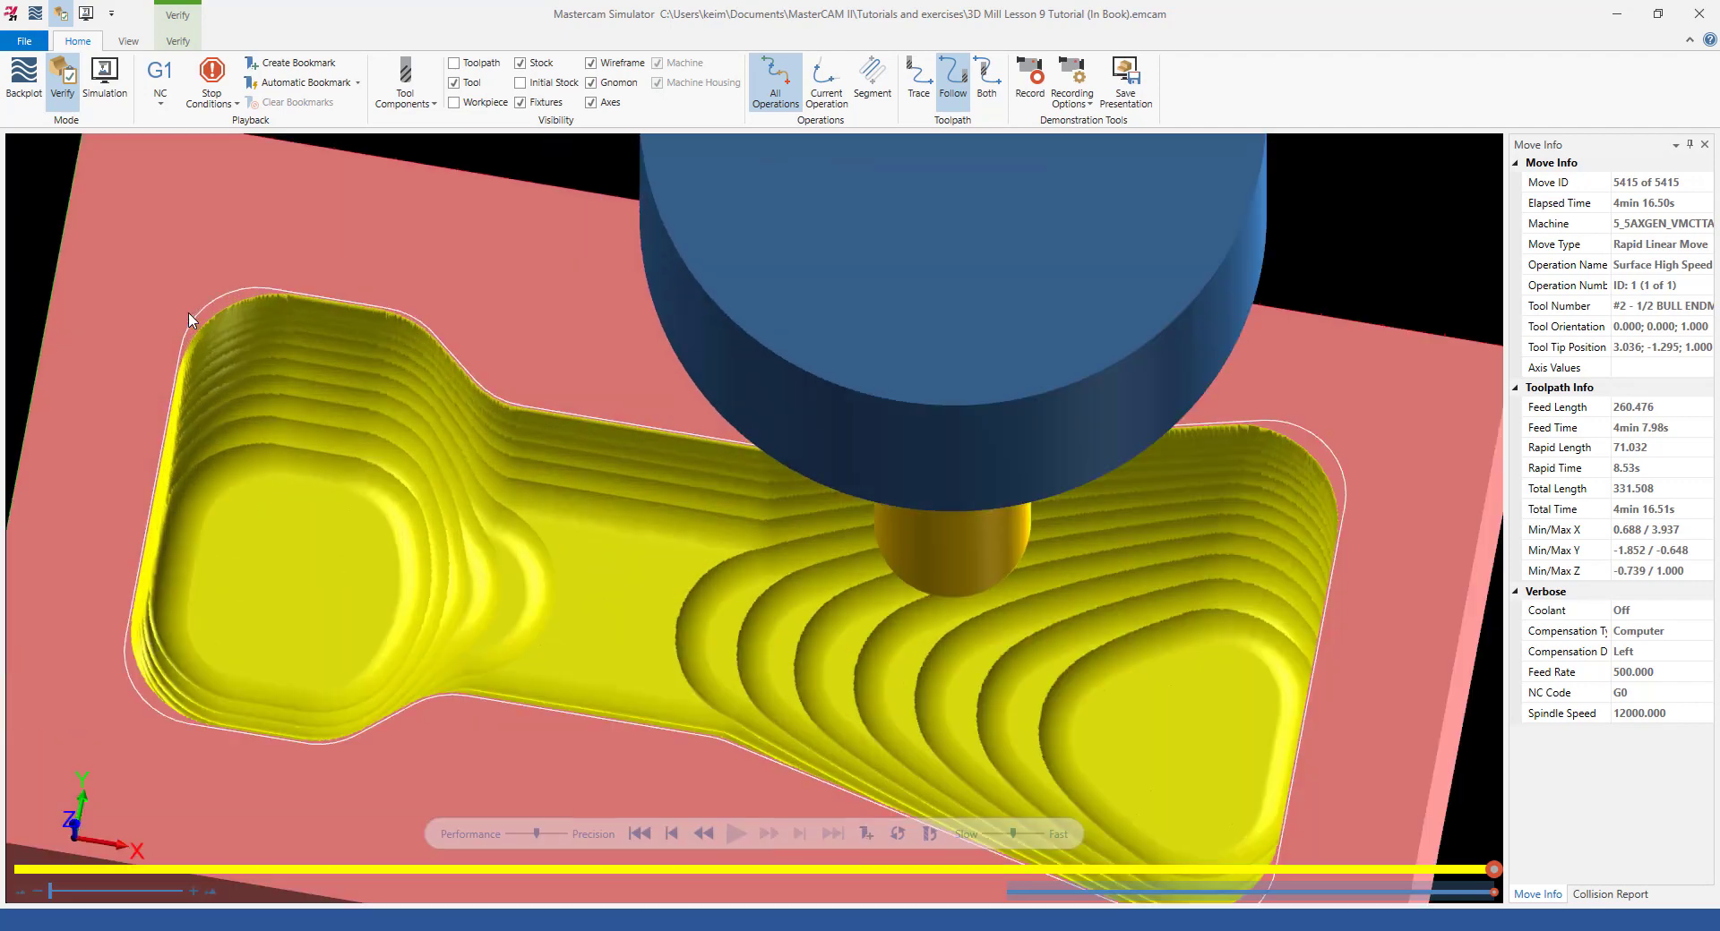
Inspect the stock left between the cavity's rounded corner wall and the silhouette boundary, and close the simulation.
scroll(315, 448, "down", 6)
scroll(470, 457, "down", 2)
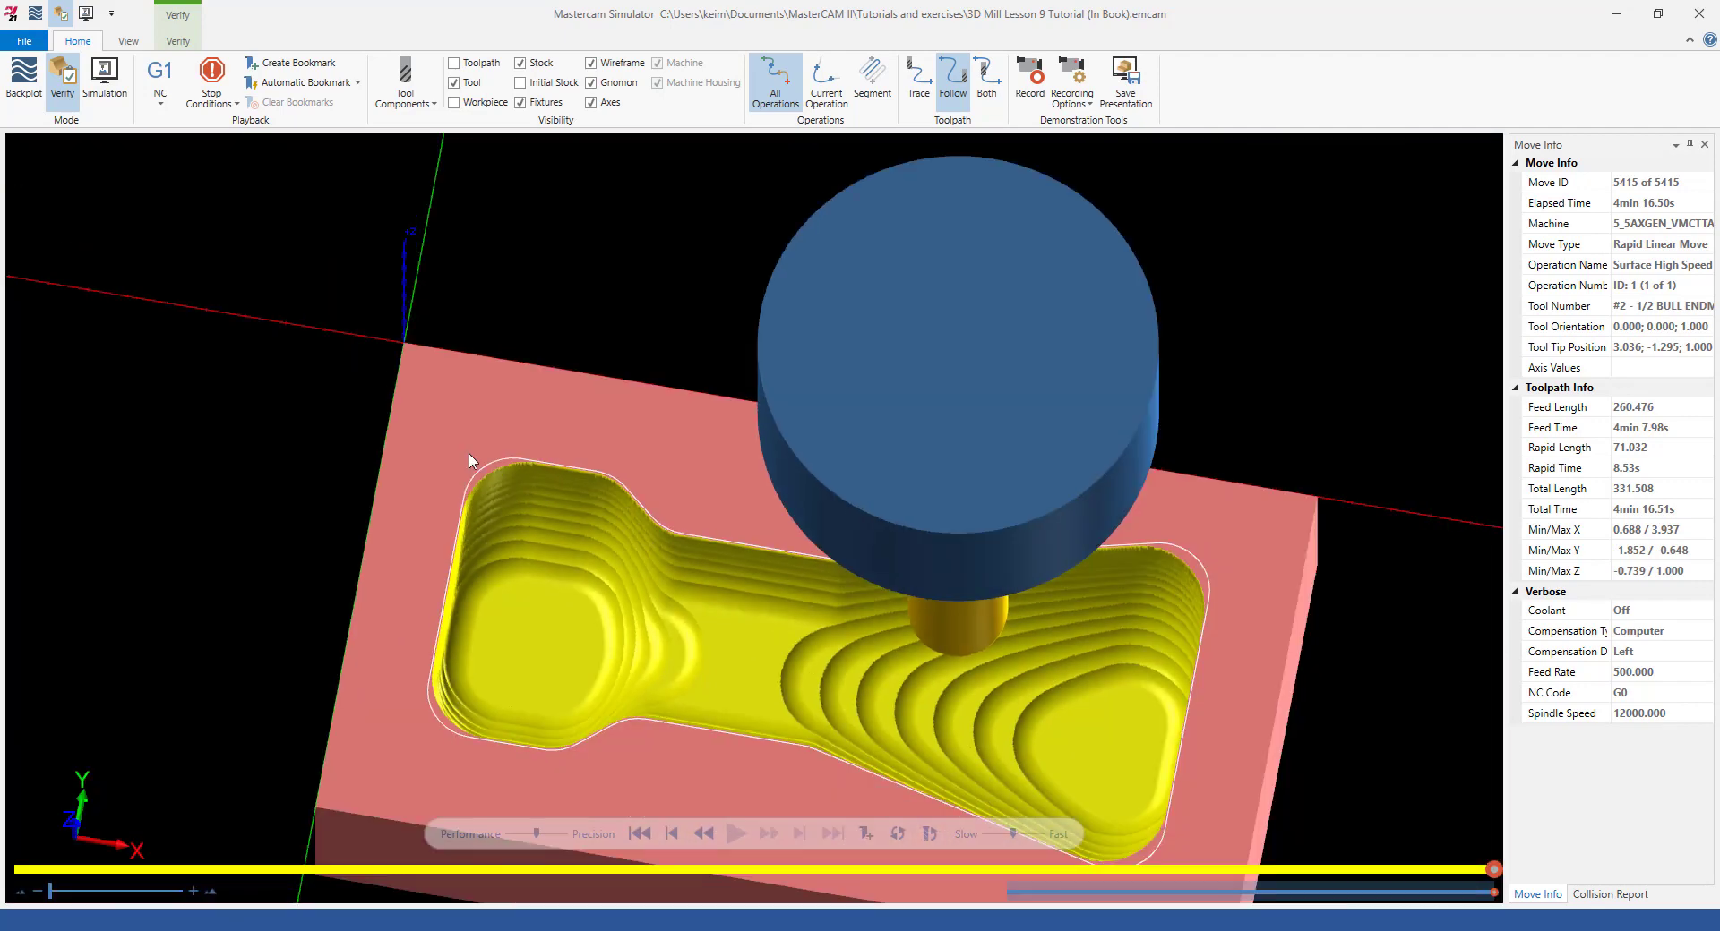
scroll(503, 491, "up", 10)
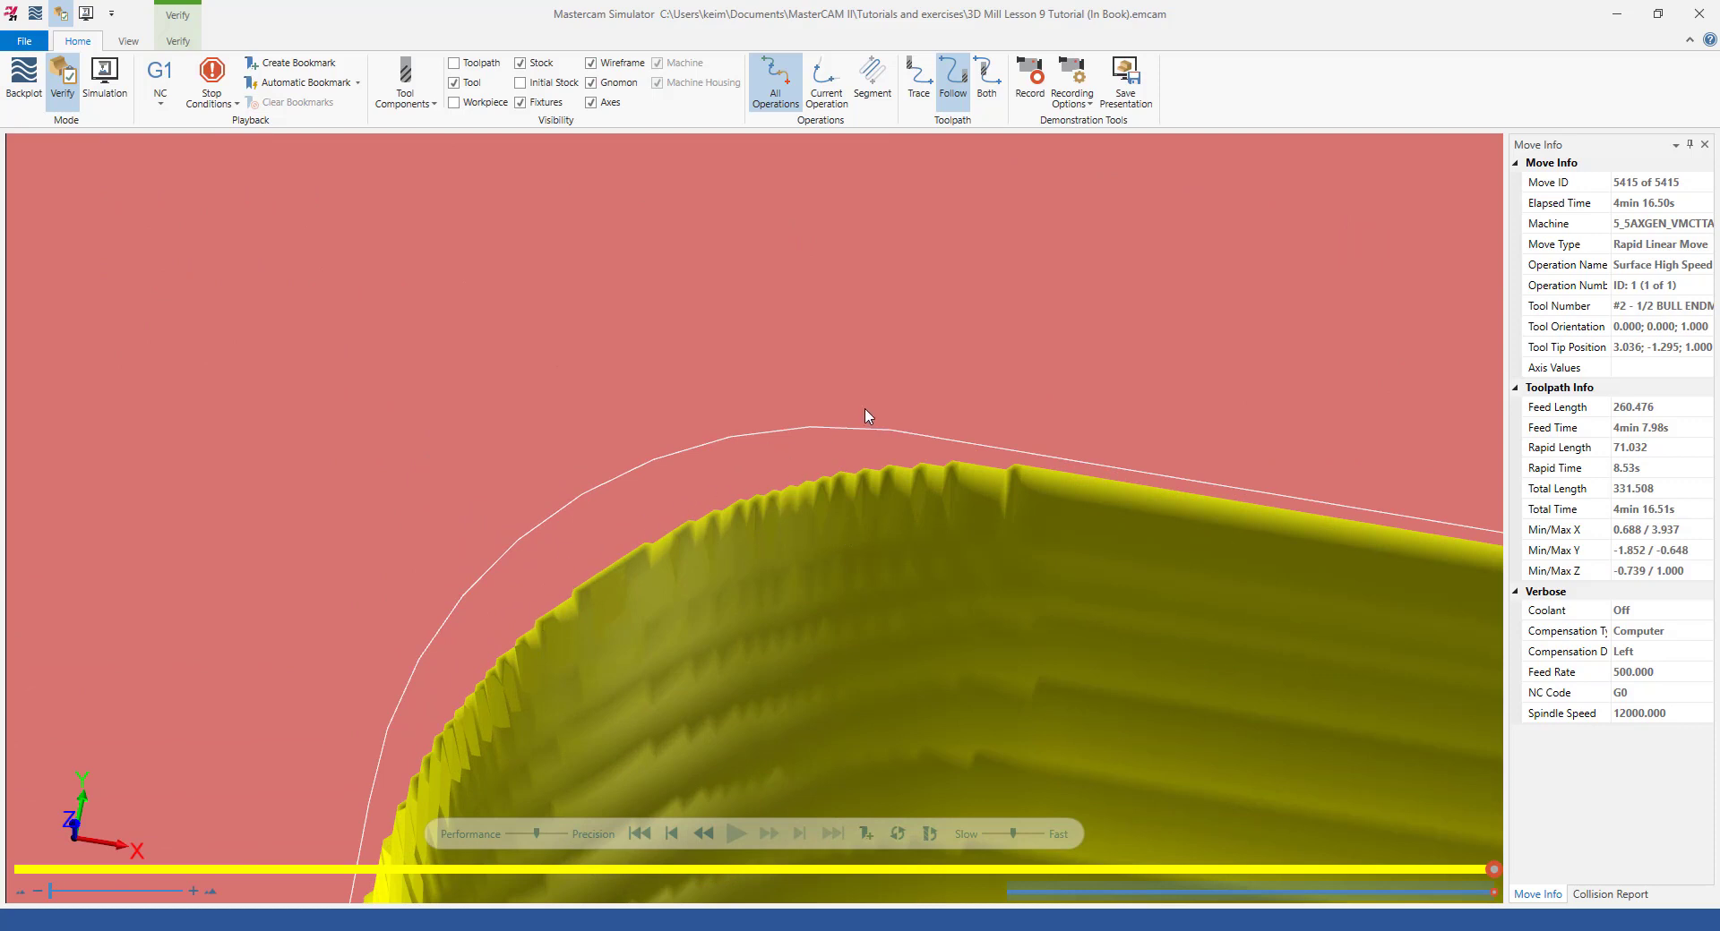
left_click(1699, 16)
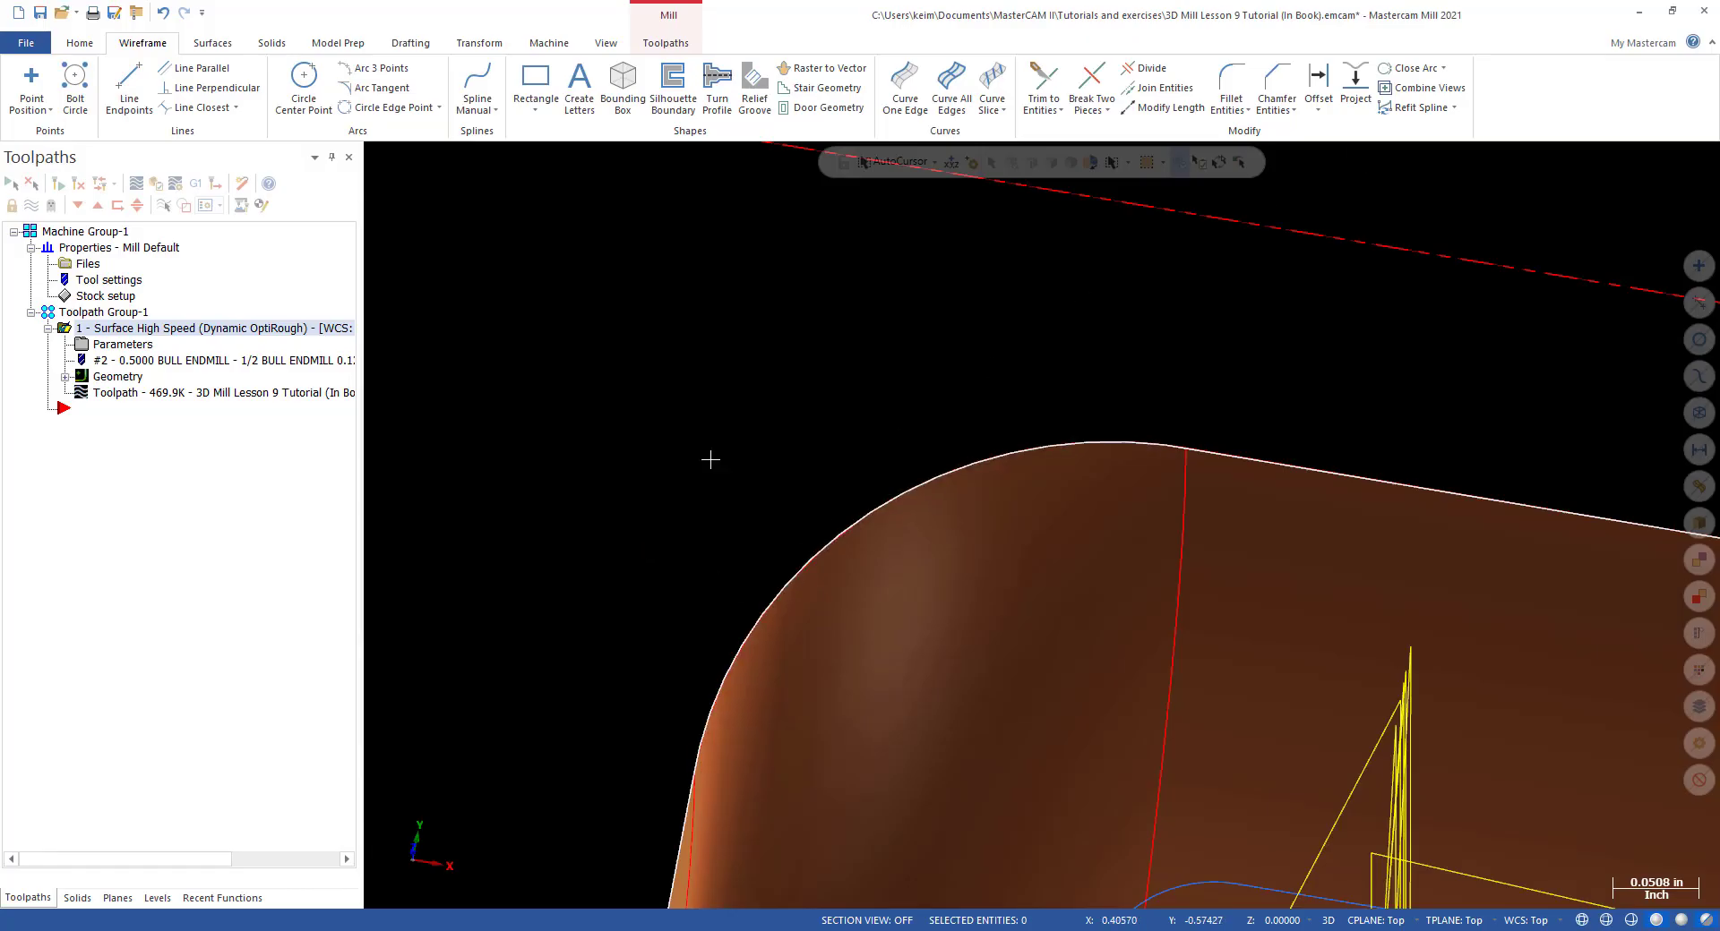
Create a Surface High Speed Hybrid finishing toolpath and select all the cavity surfaces as its machining geometry.
scroll(683, 384, "down", 5)
middle_click_drag(1110, 707, 1111, 501)
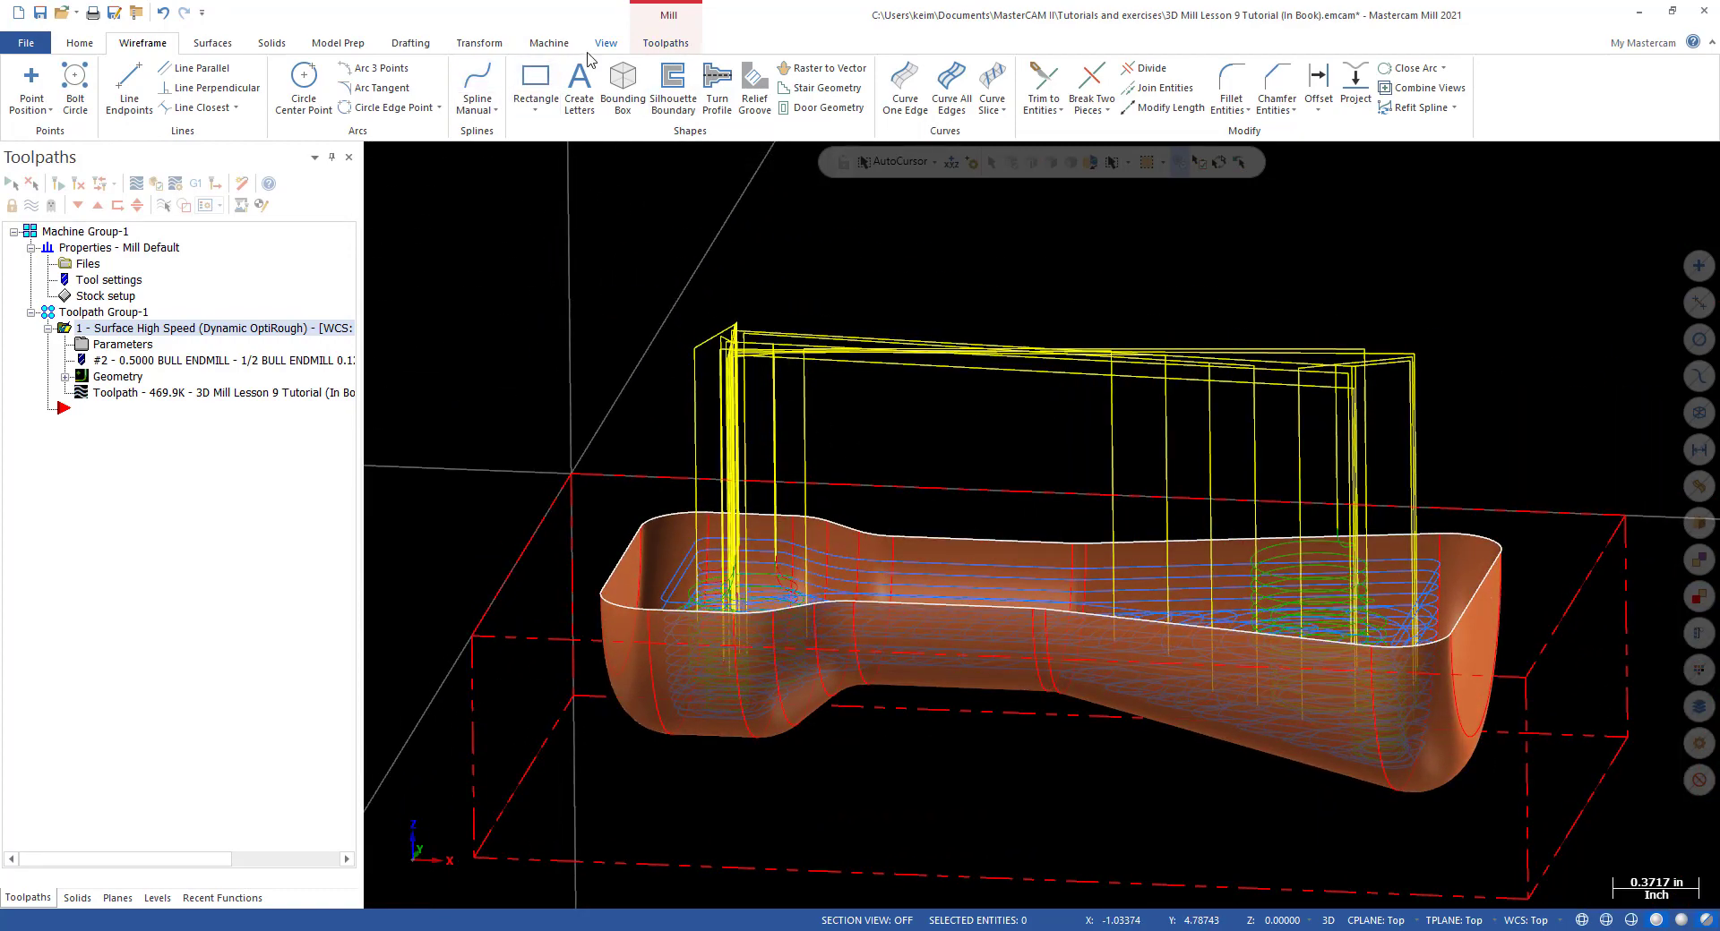
left_click(663, 45)
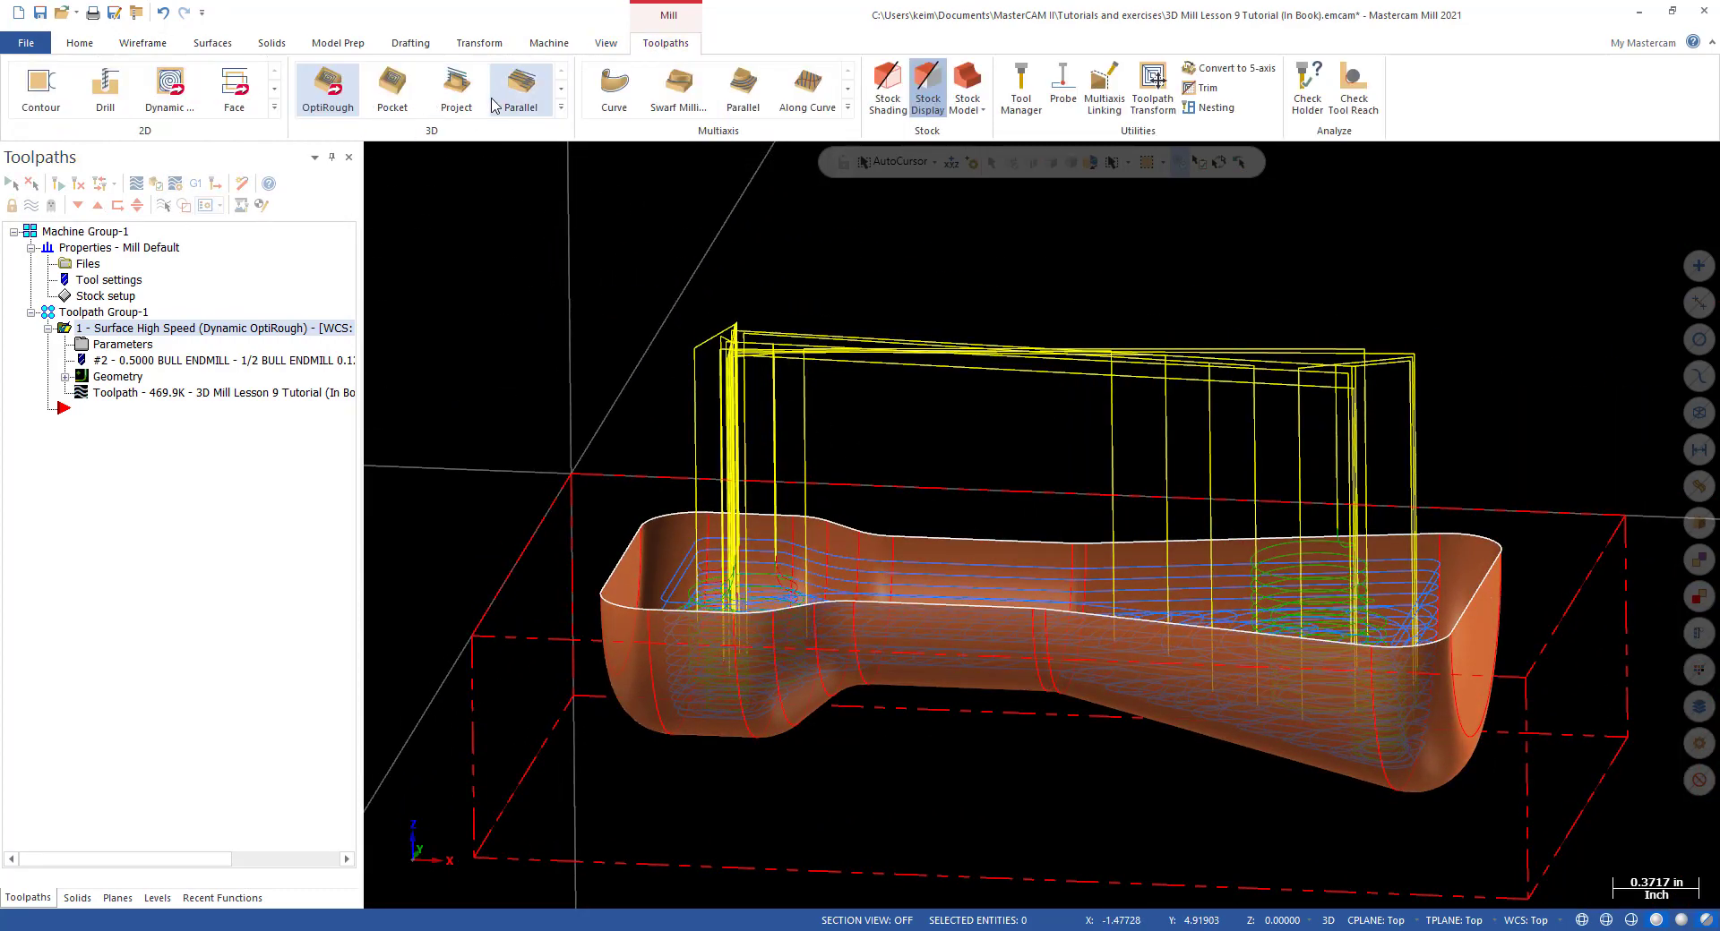
left_click(562, 113)
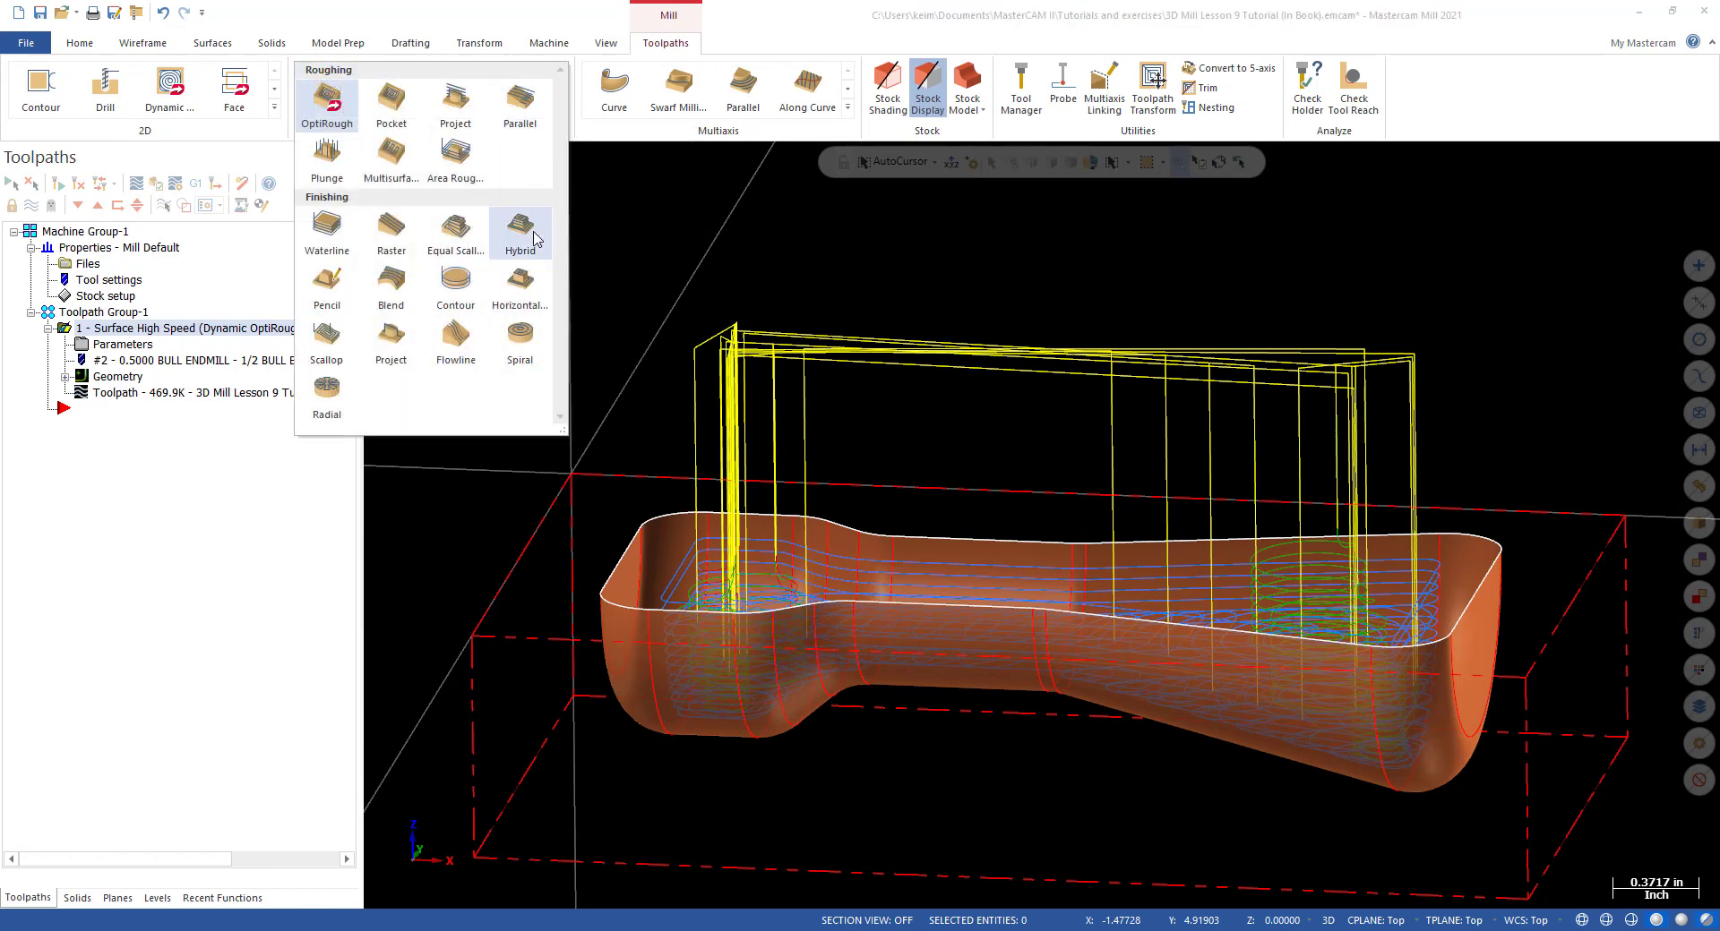
left_click(537, 278)
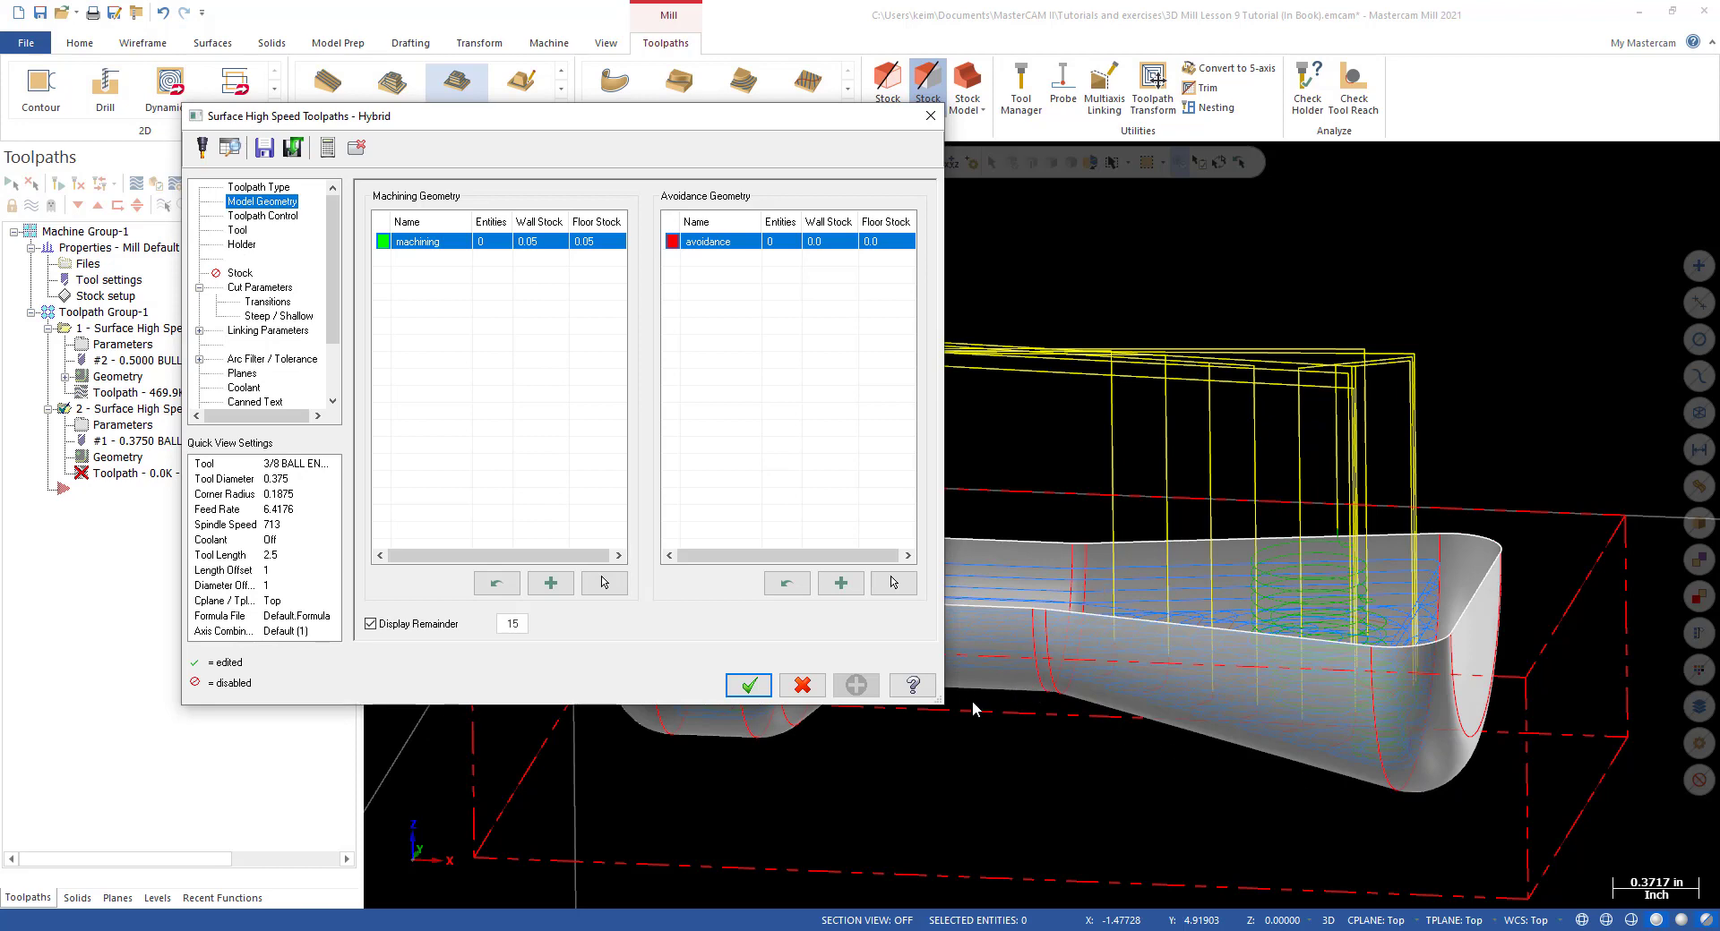
left_click(602, 583)
left_click(1694, 484)
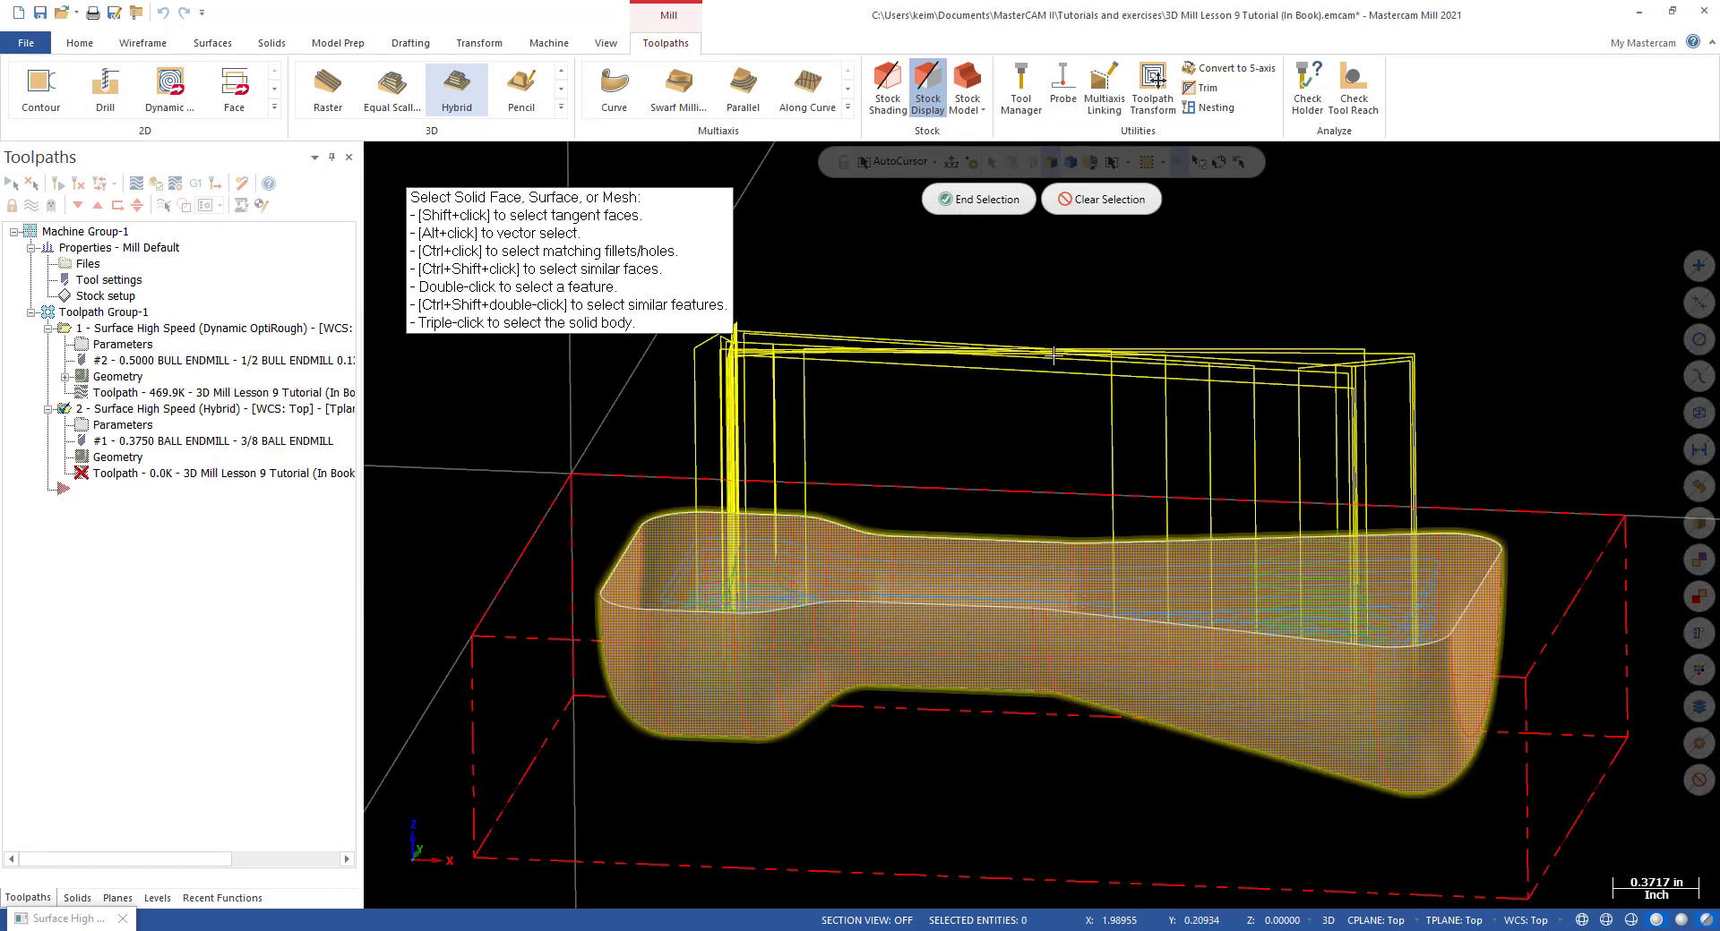
left_click(978, 199)
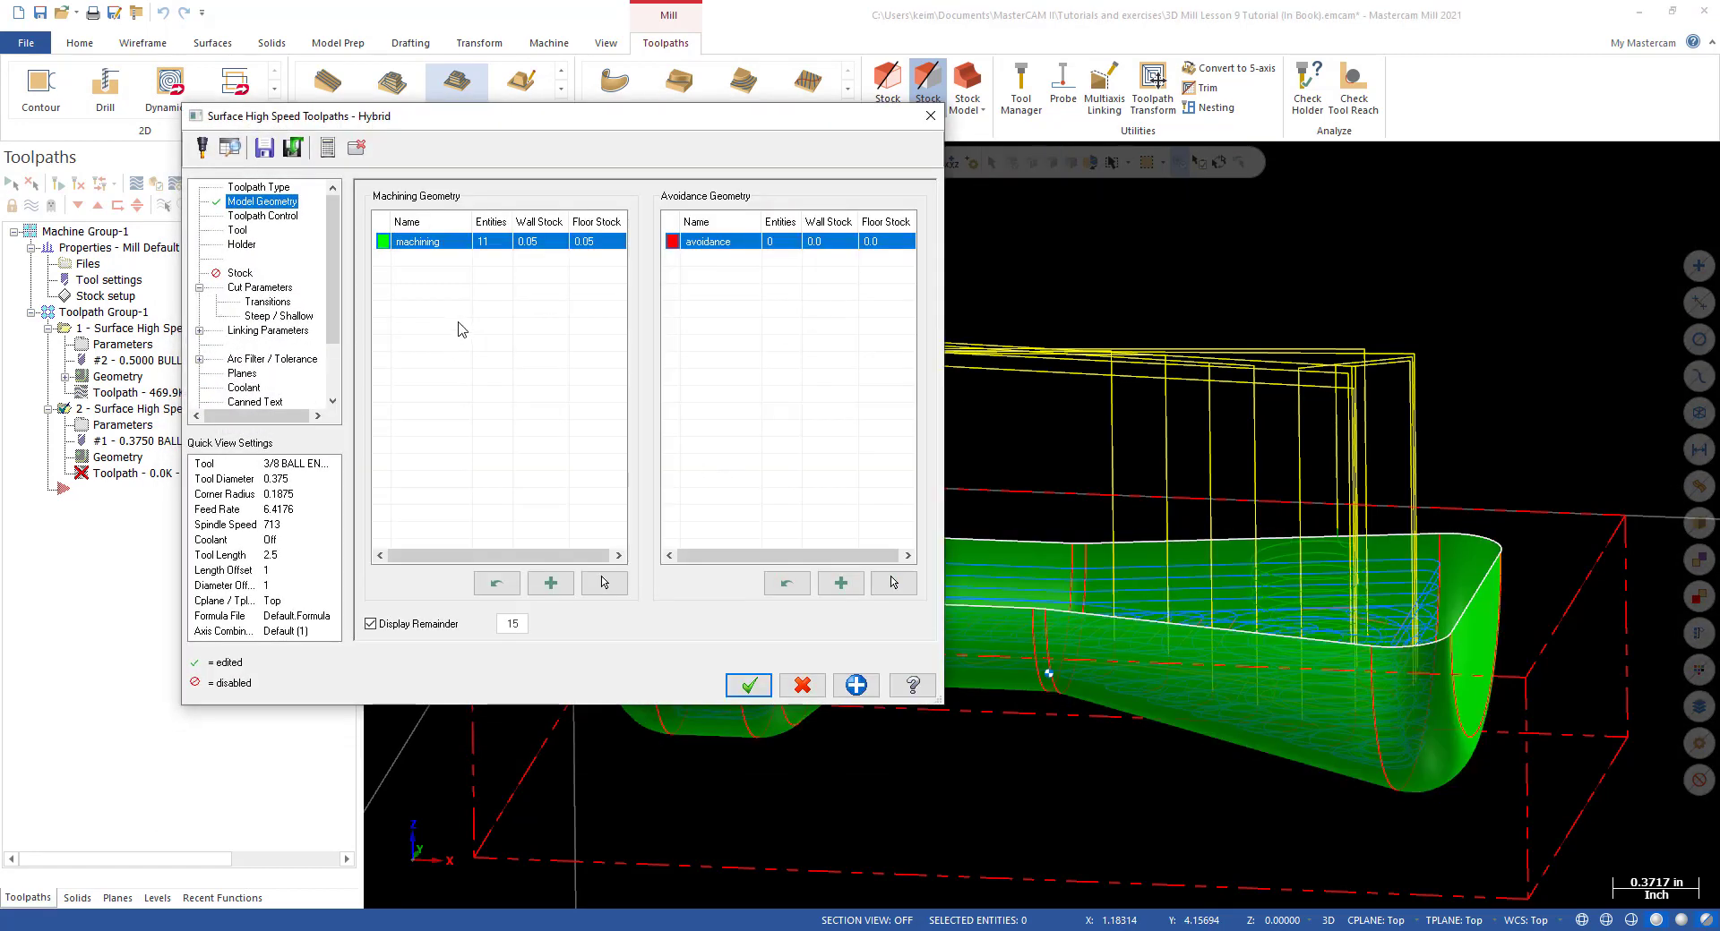
Set the wall stock and floor stock of the machining geometry to 0.
double_click(538, 241)
type("0")
double_click(597, 244)
type("0")
left_click(500, 337)
Chain the silhouette boundary around the cavity's upper edge as the containment boundary of the Hybrid toolpath.
left_click(261, 216)
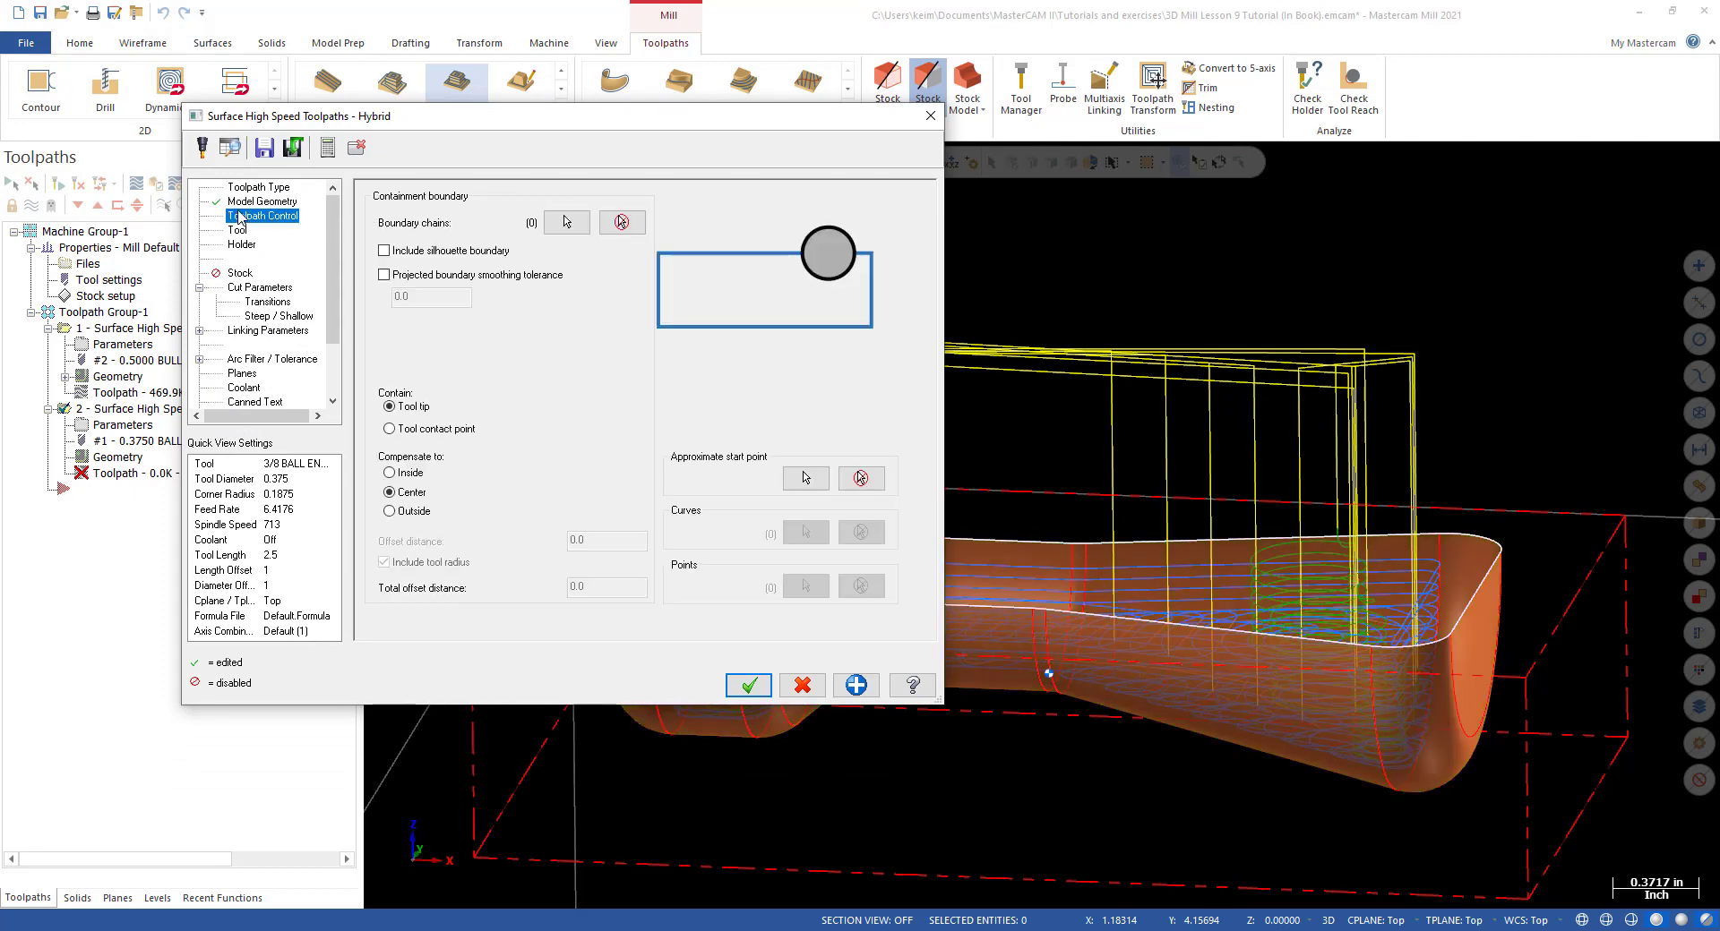
left_click(562, 220)
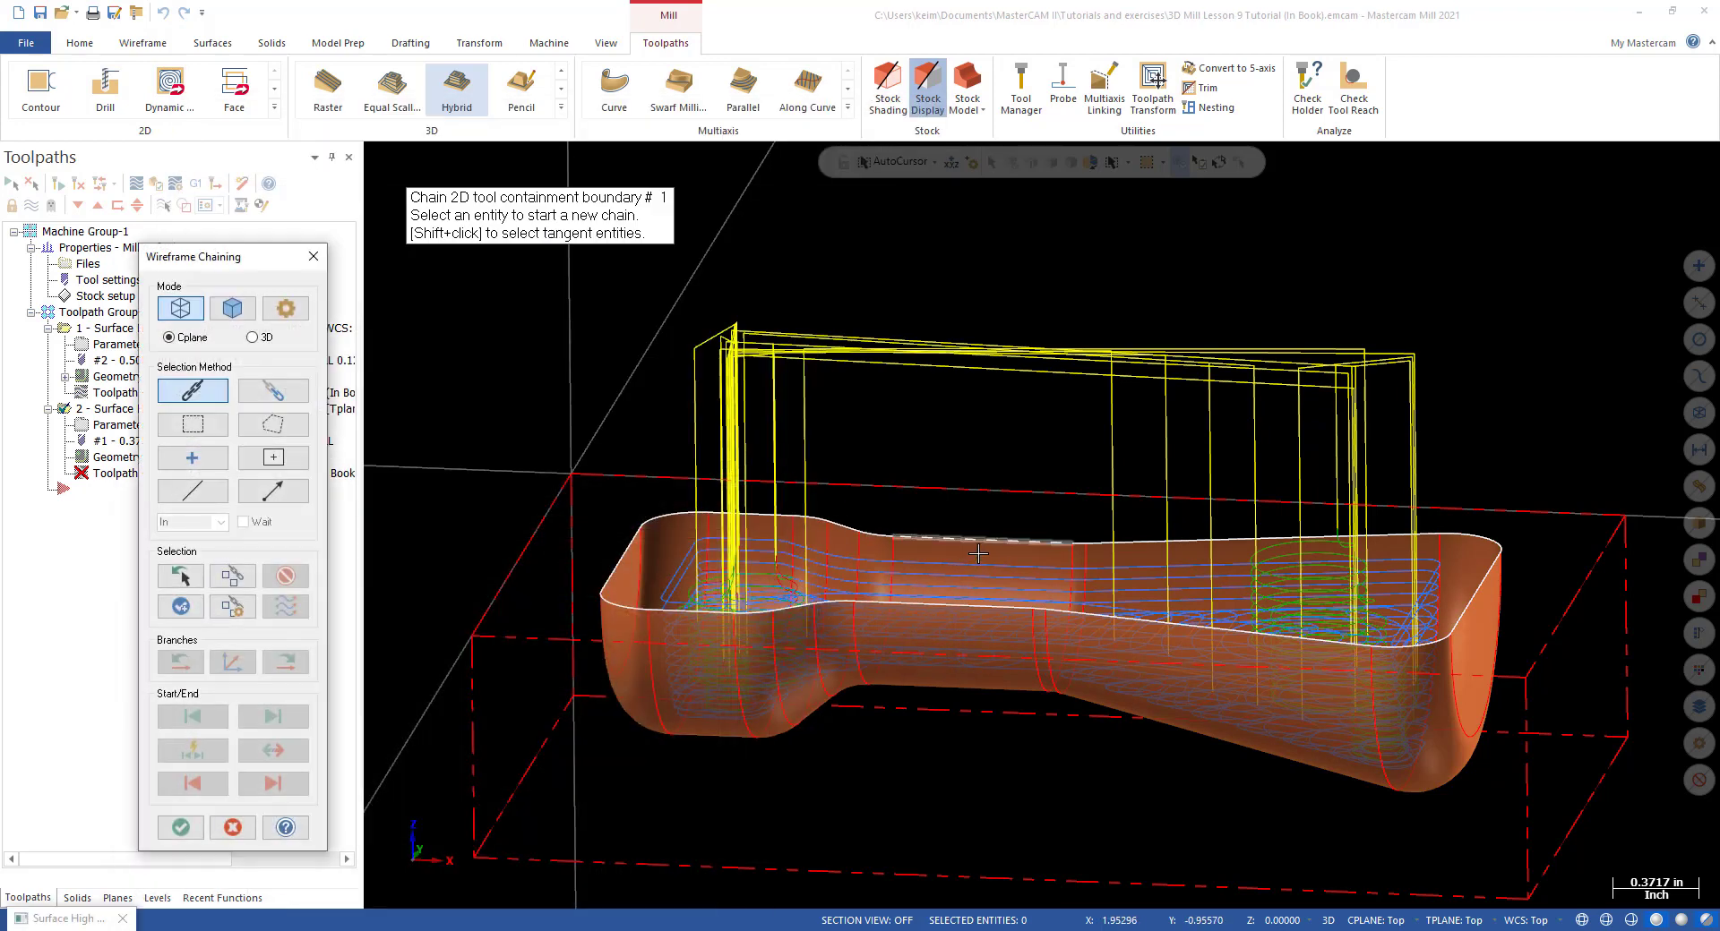
left_click(865, 530)
left_click(183, 825)
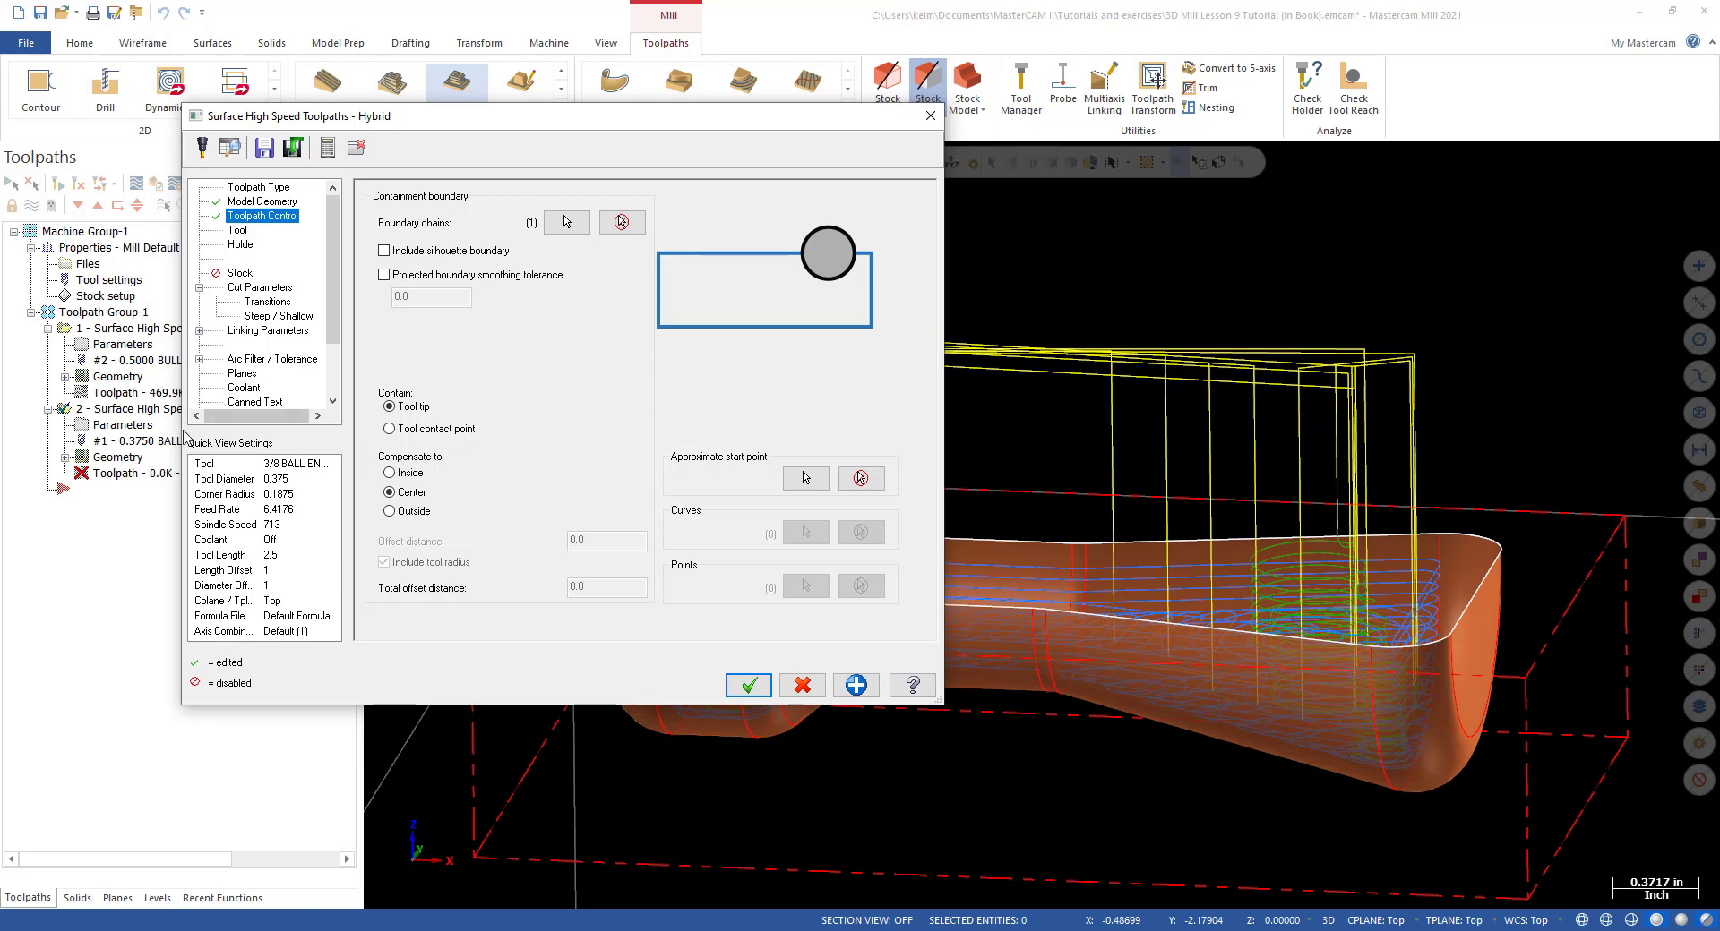
Choose the 3/8 ball endmill and set its feed rate to 100, spindle speed to 12000 and plunge rate to 30.
left_click(239, 230)
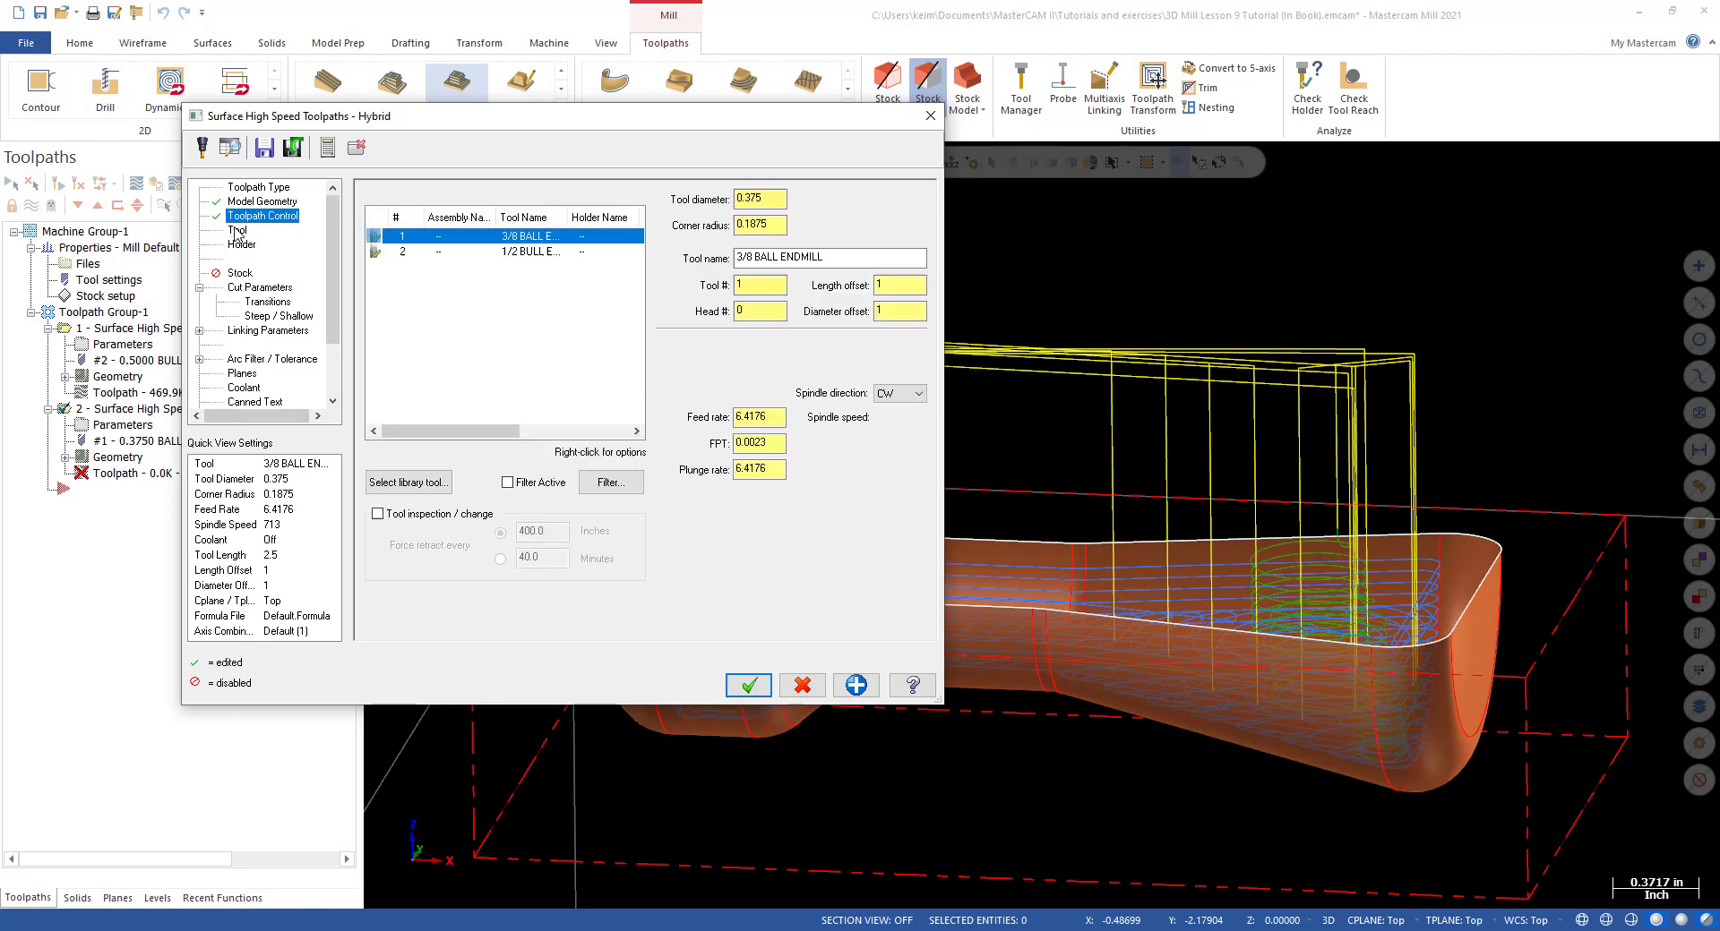
left_click(534, 237)
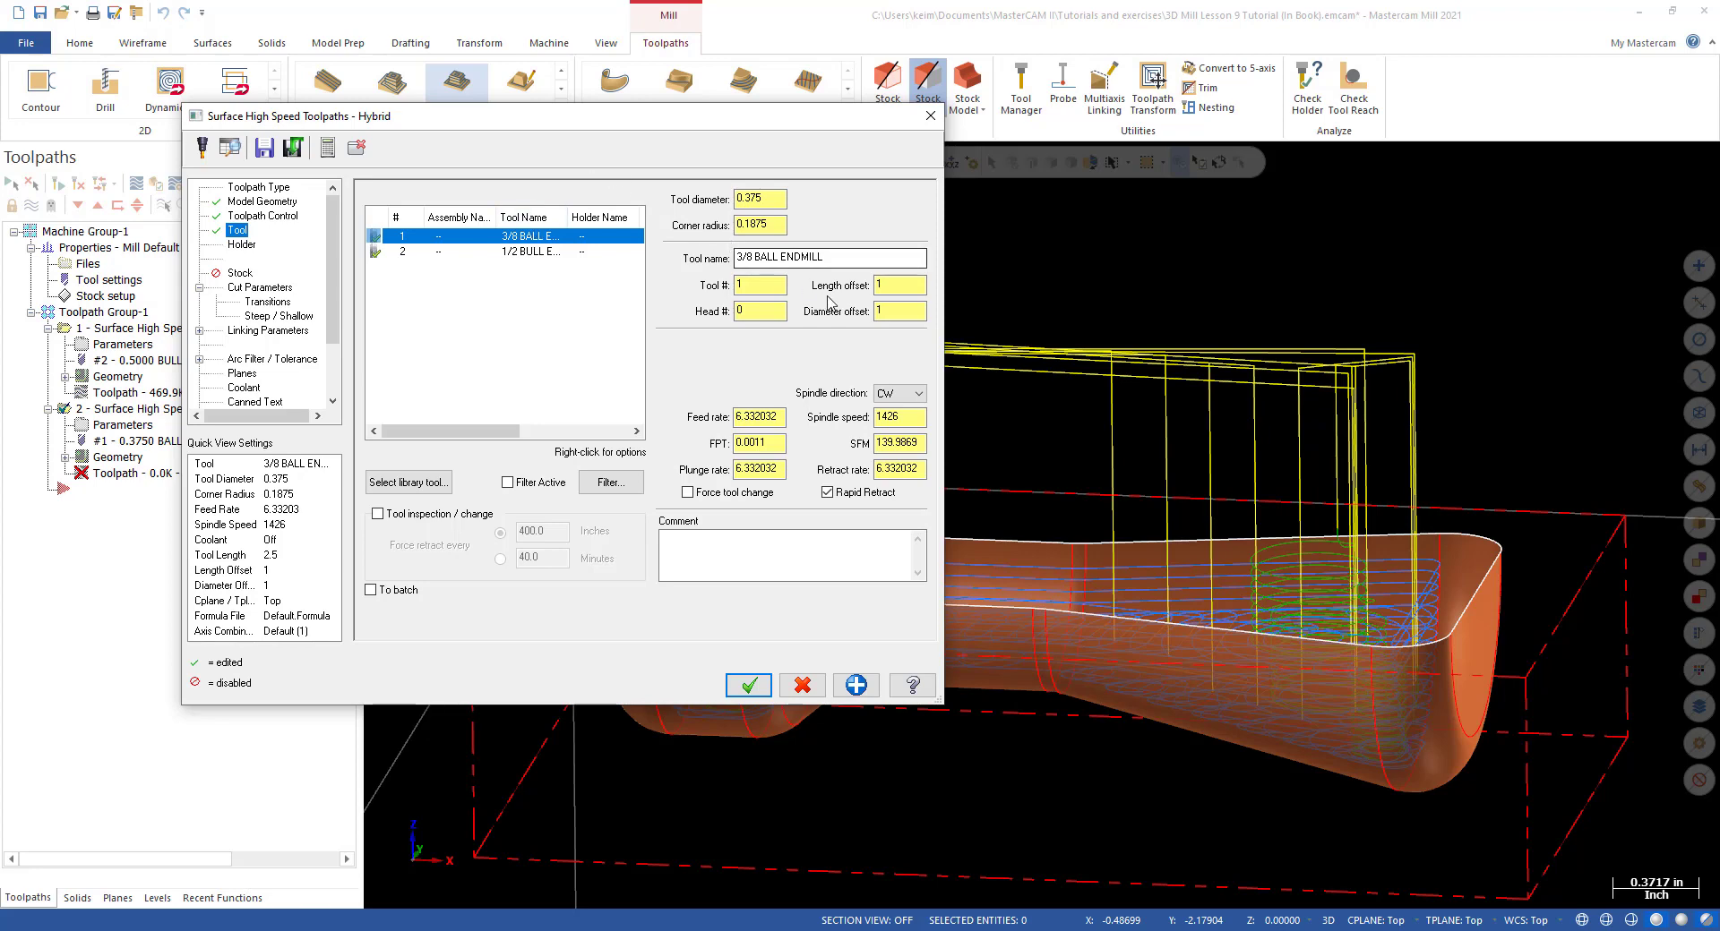
left_click_drag(845, 125, 659, 151)
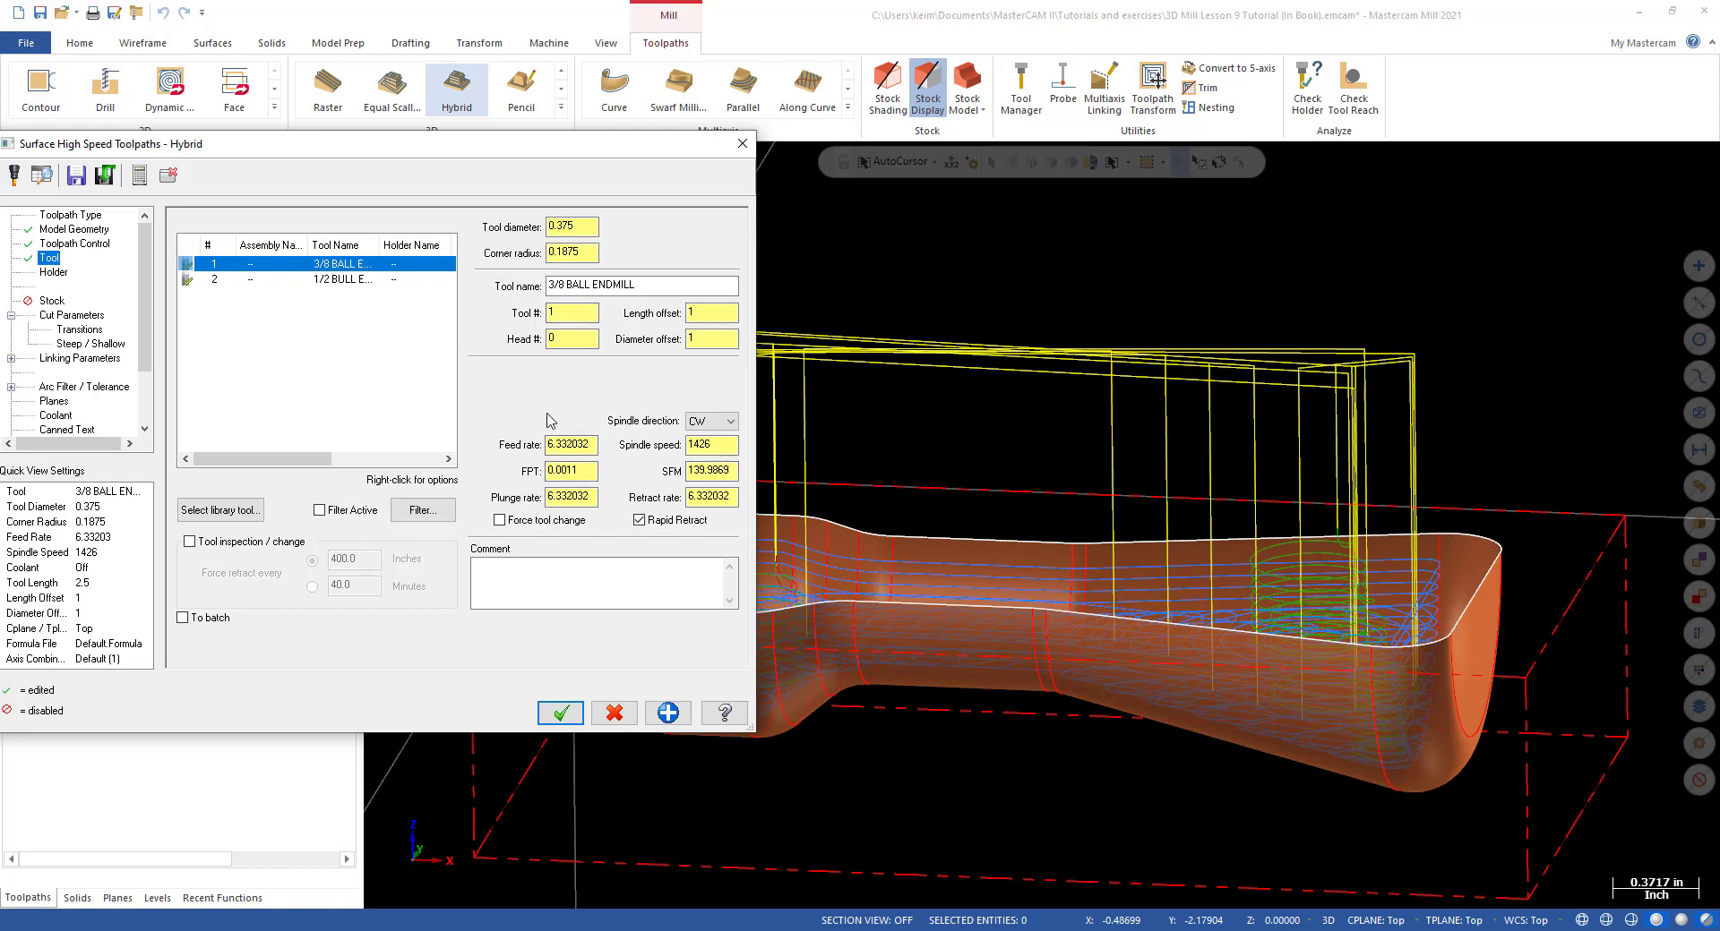
double_click(592, 445)
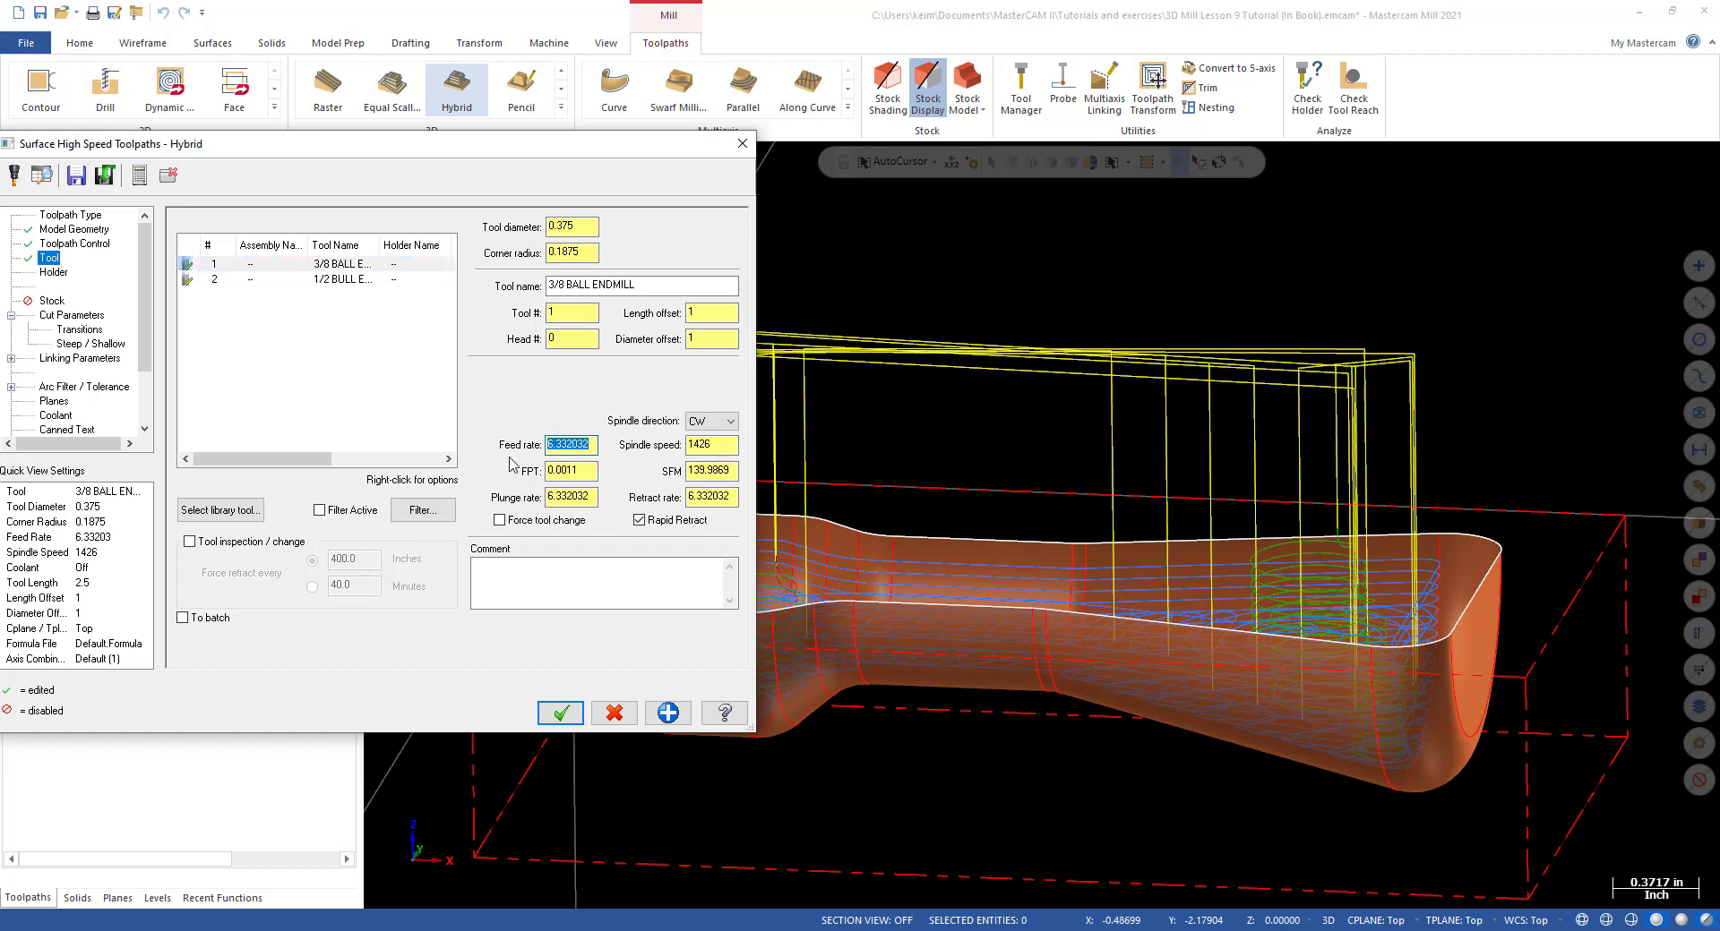
type("100")
key("Tab")
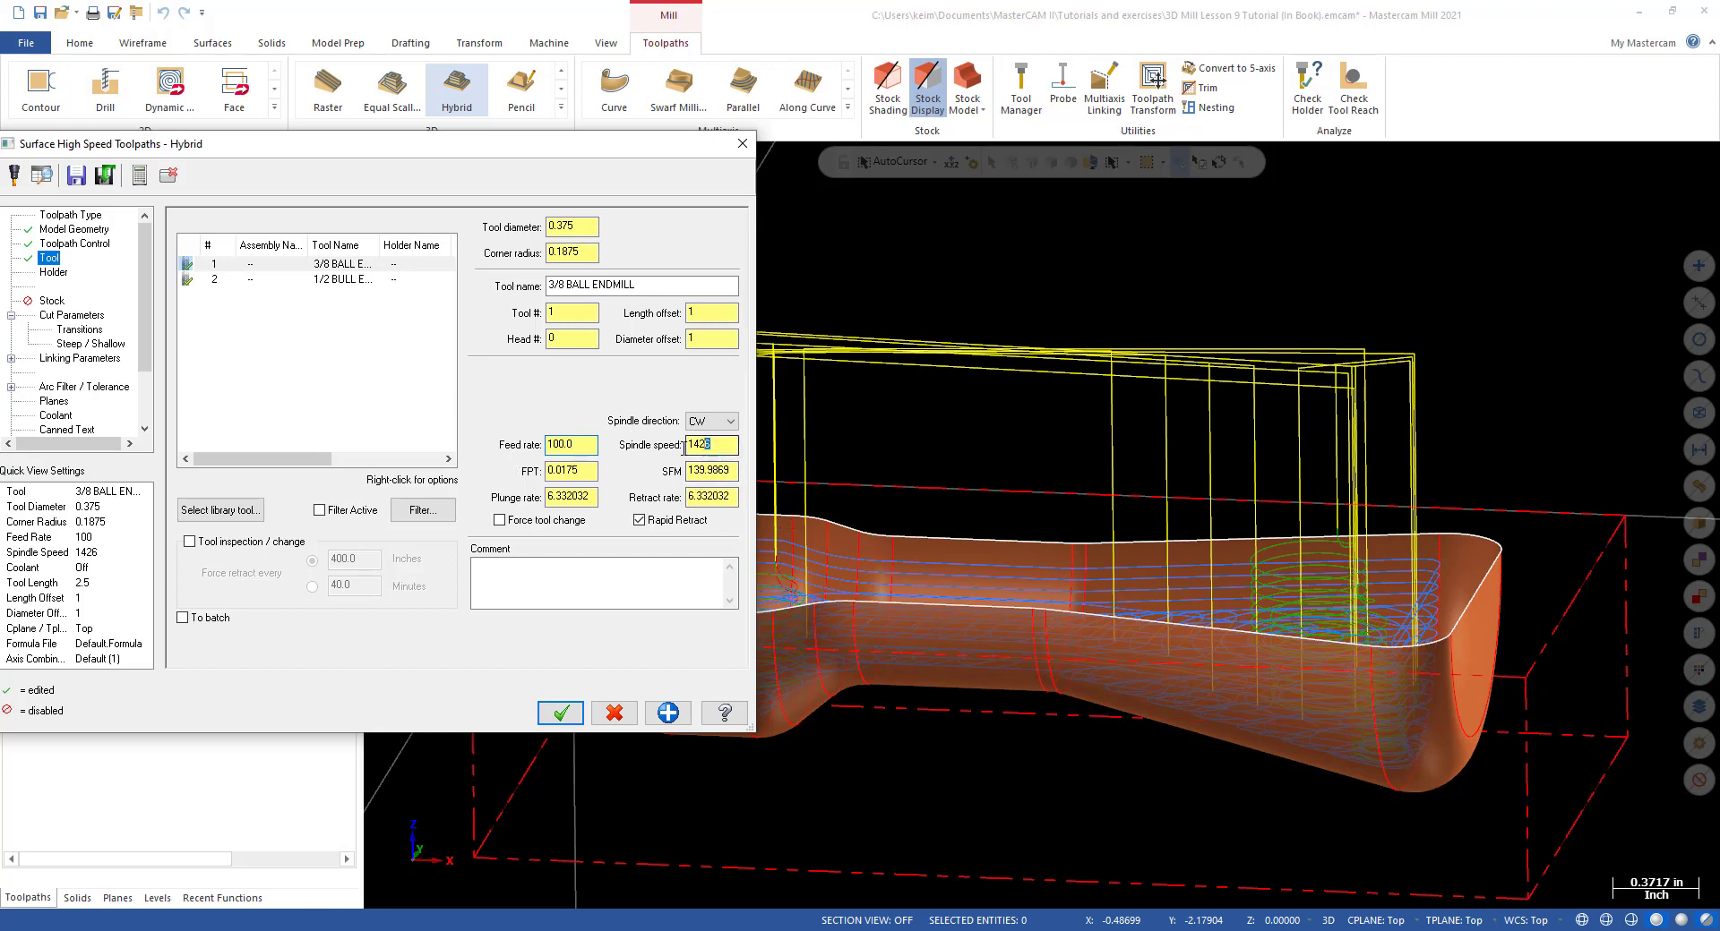
type("12000")
left_click_drag(595, 496, 502, 524)
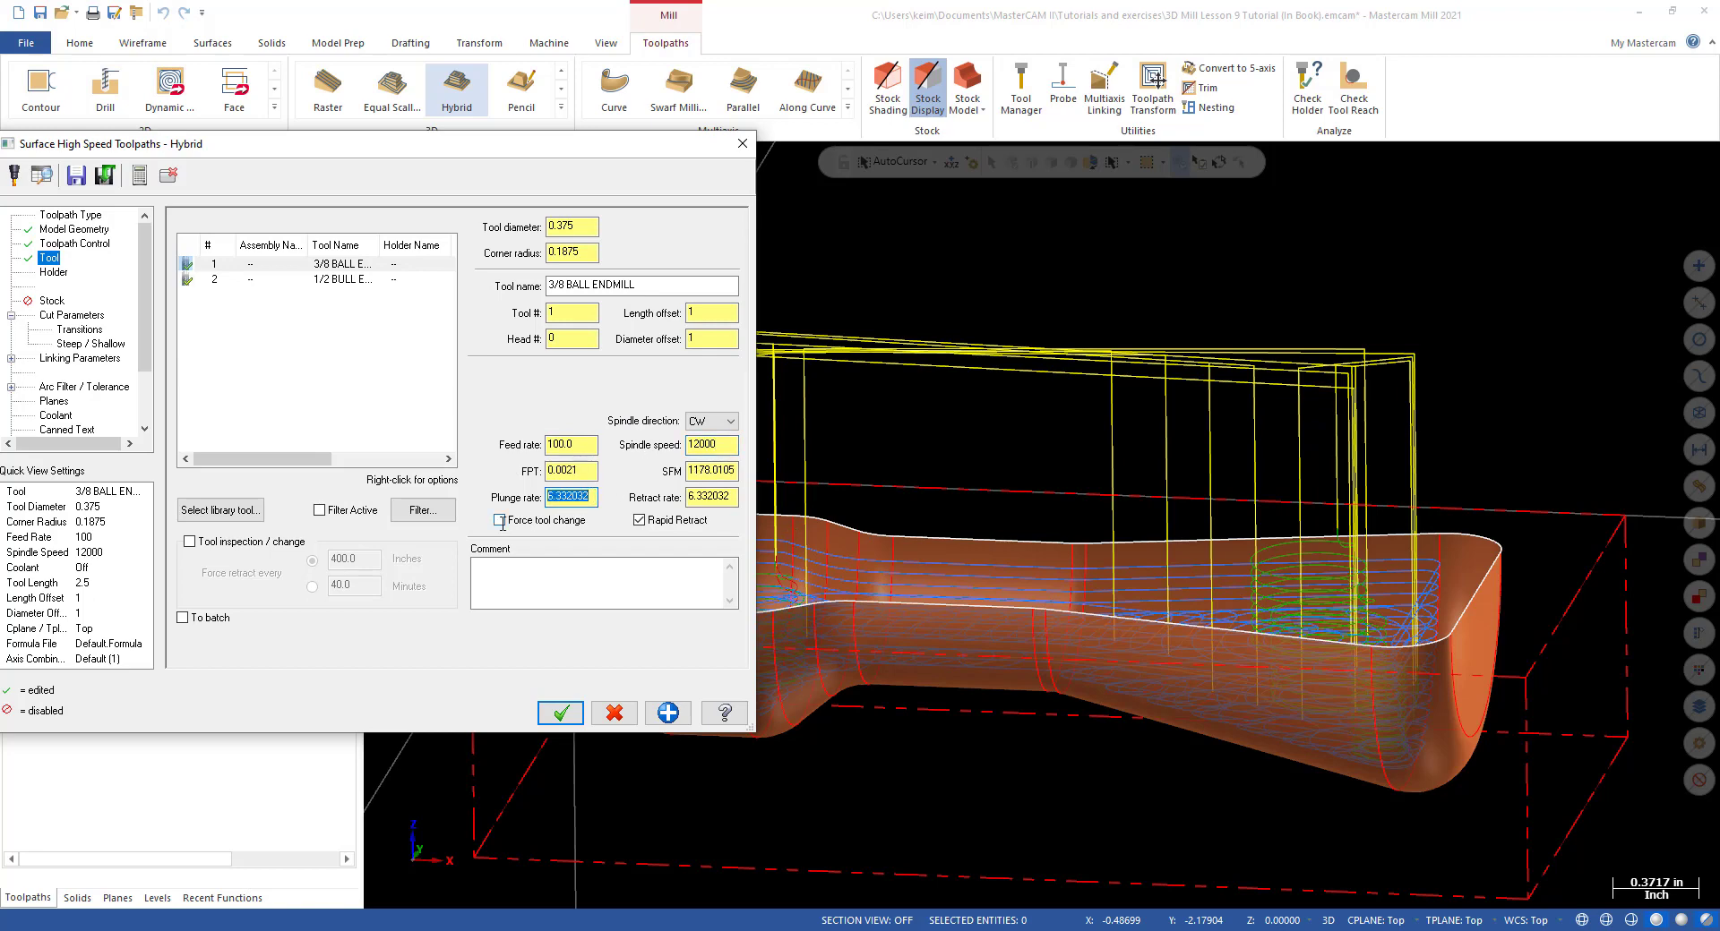
type("30")
Set the Z stepdown in the Hybrid cut parameters to 0.01.
left_click(55, 314)
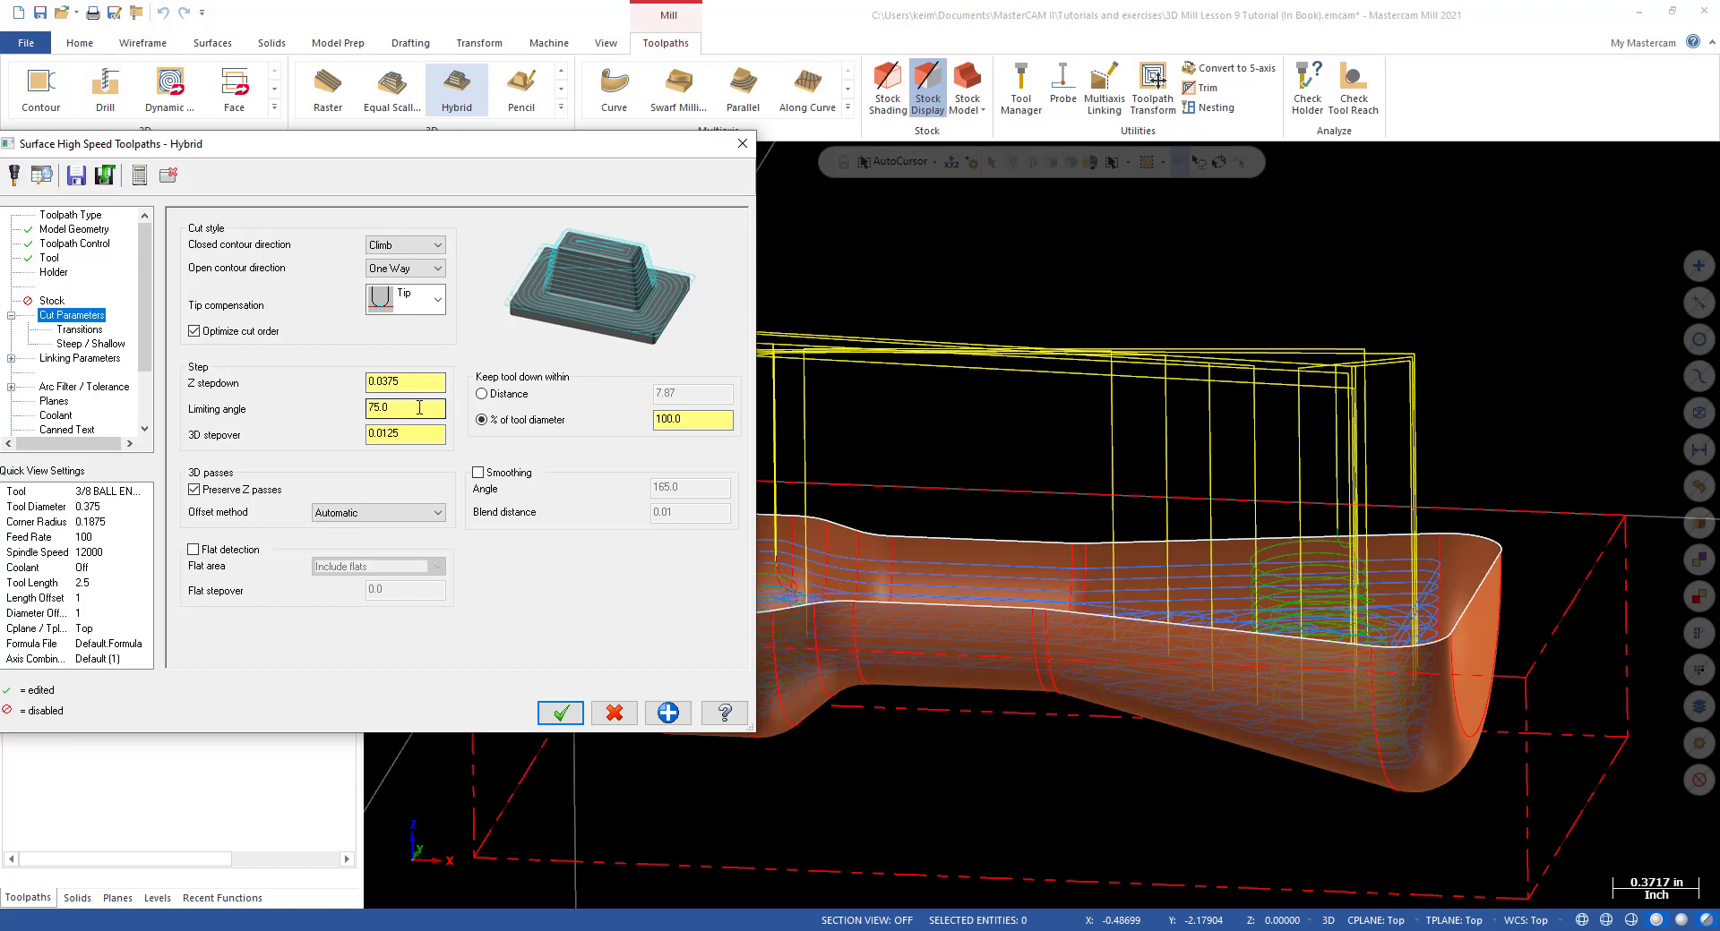
double_click(405, 382)
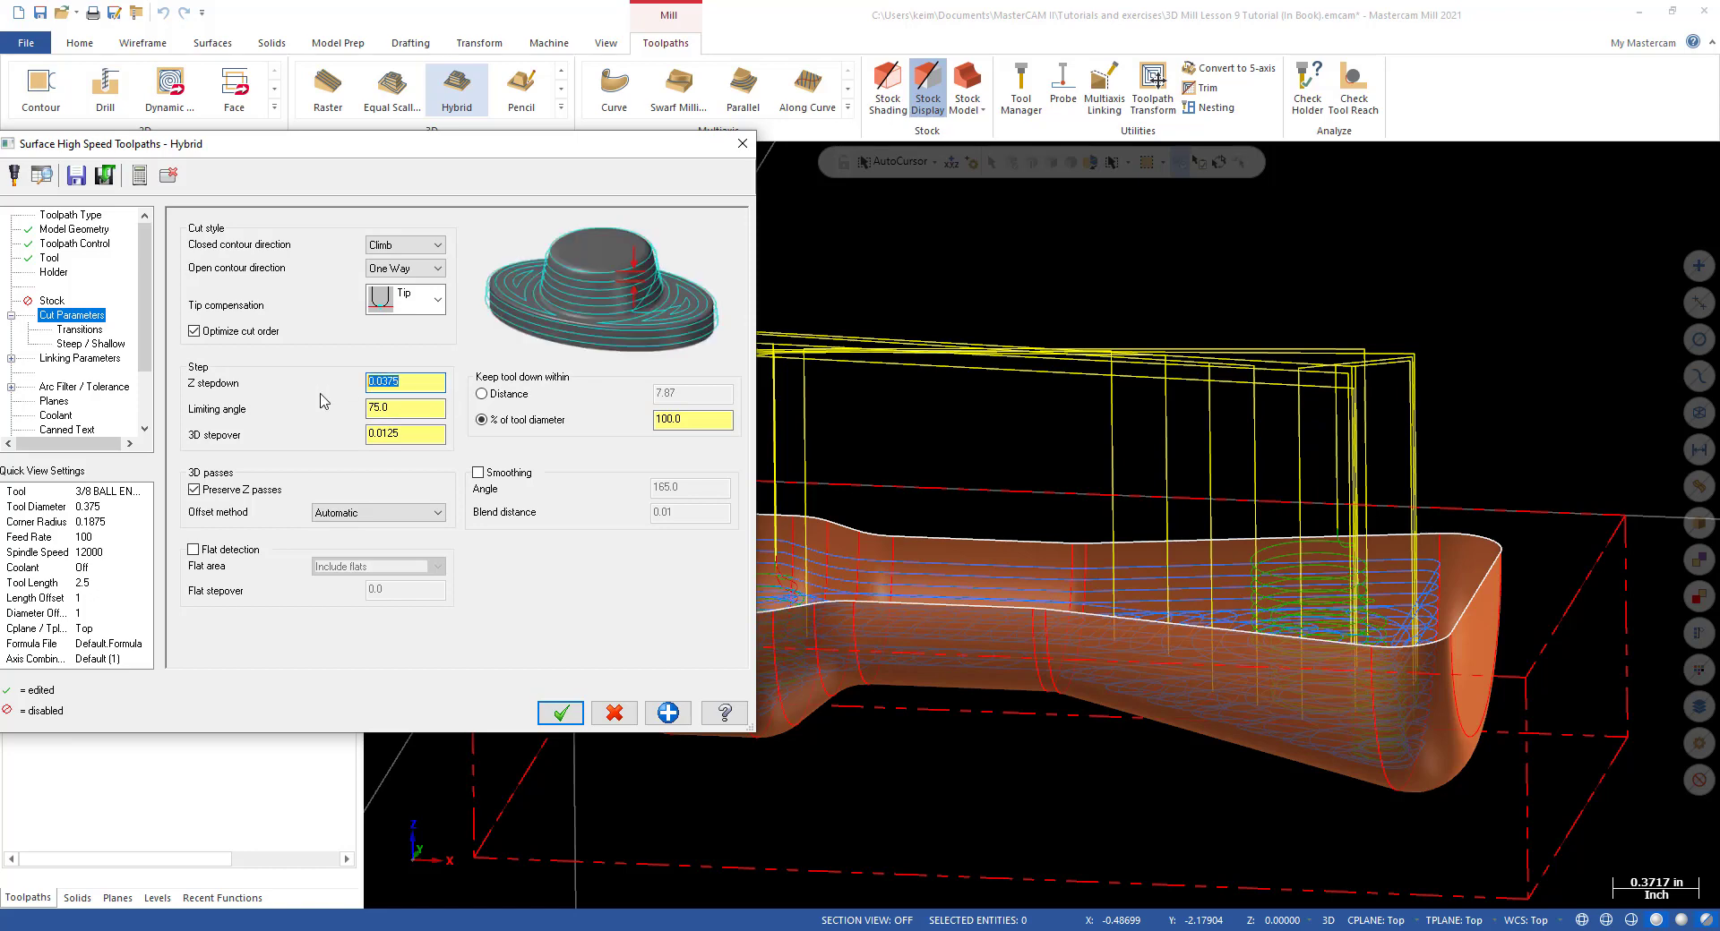
type(".01")
left_click_drag(409, 384, 361, 390)
left_click(401, 405)
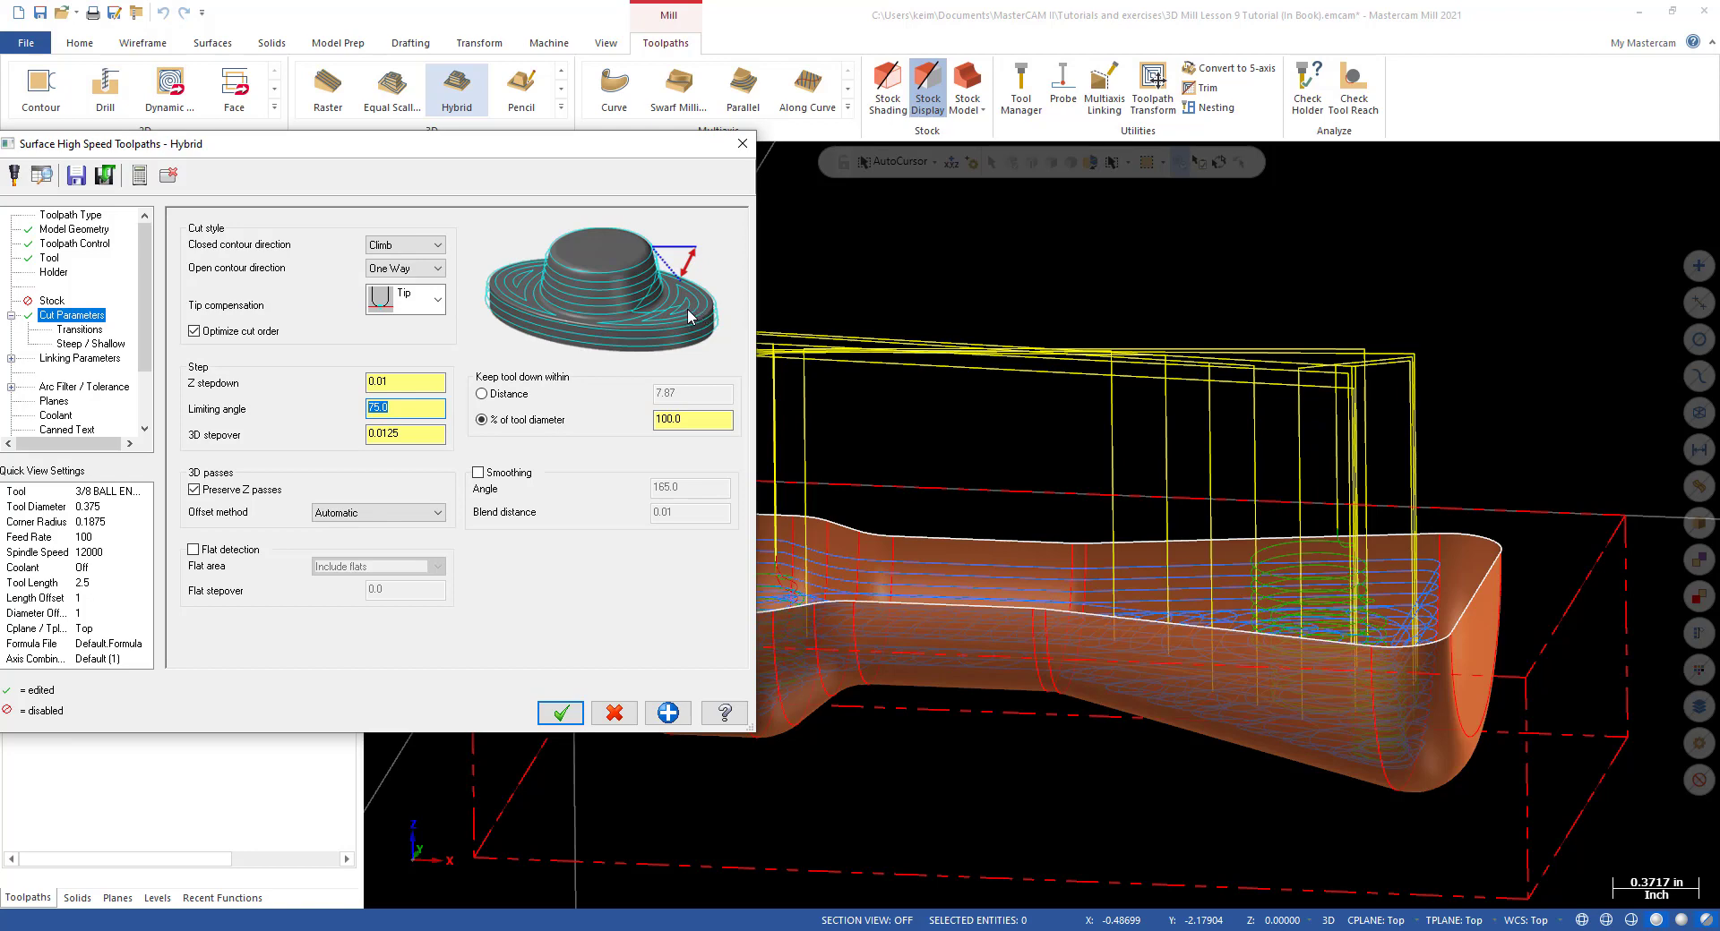
key("Tab")
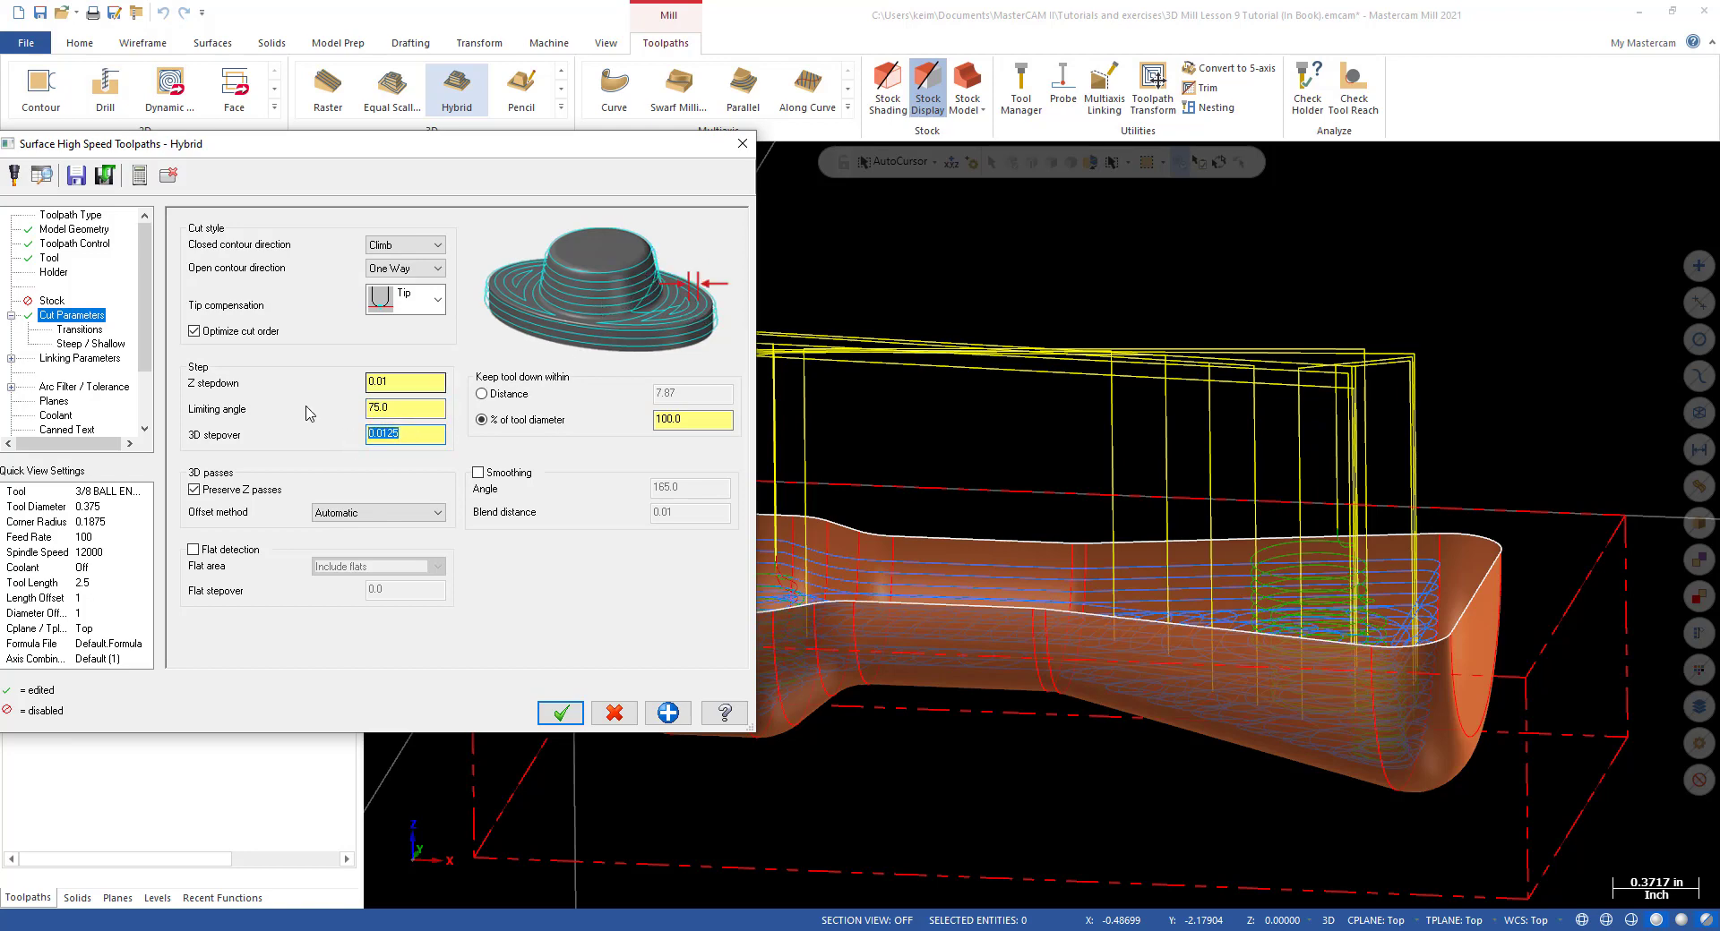
Set the limiting angle to 45 and the 3D stepover to 0.01, with Closed offsets as the offset method for 3D passes.
left_click(403, 412)
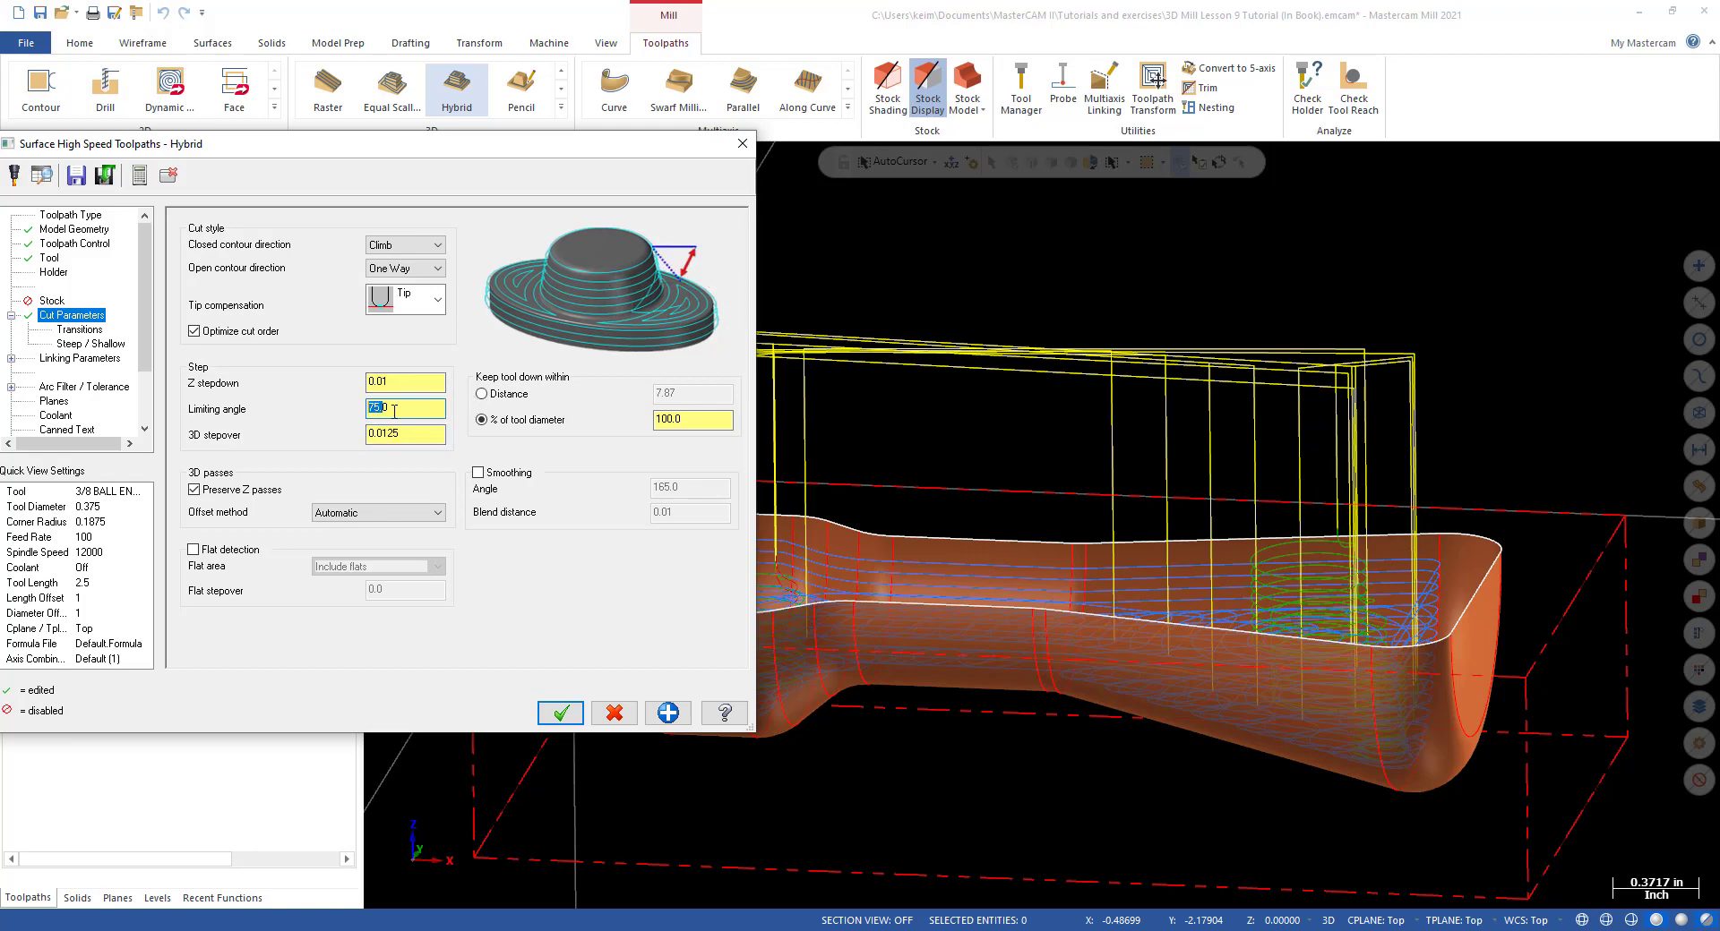
type("45")
left_click(412, 435)
left_click_drag(412, 435, 331, 449)
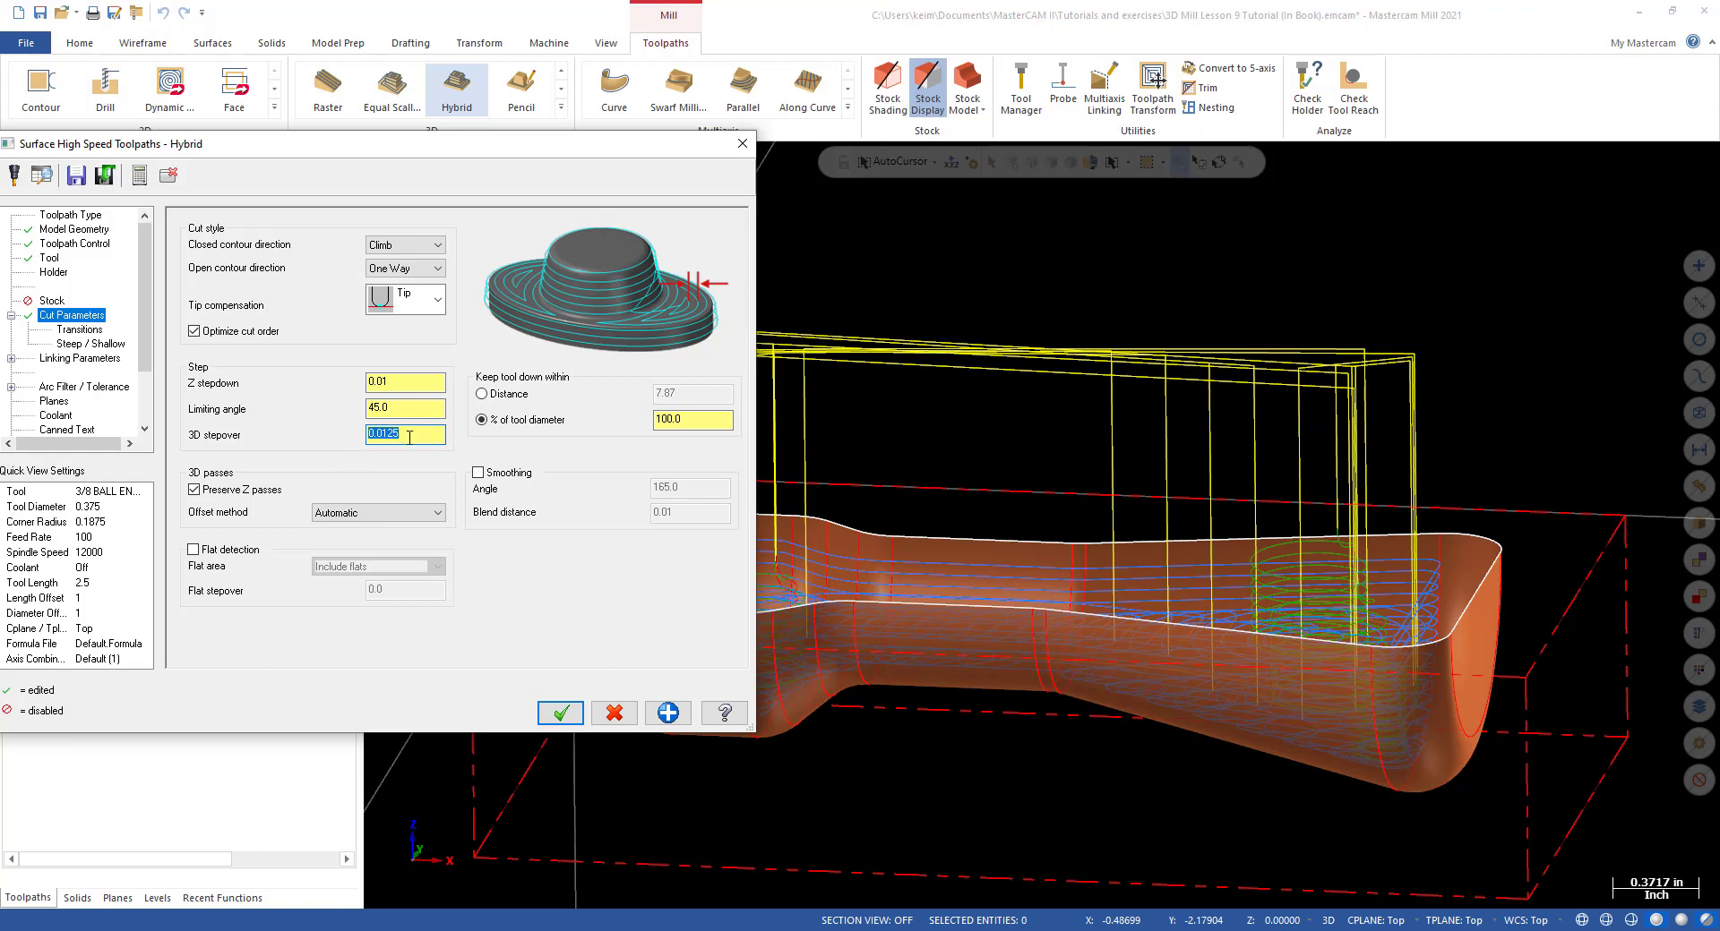
type(".01")
left_click(389, 413)
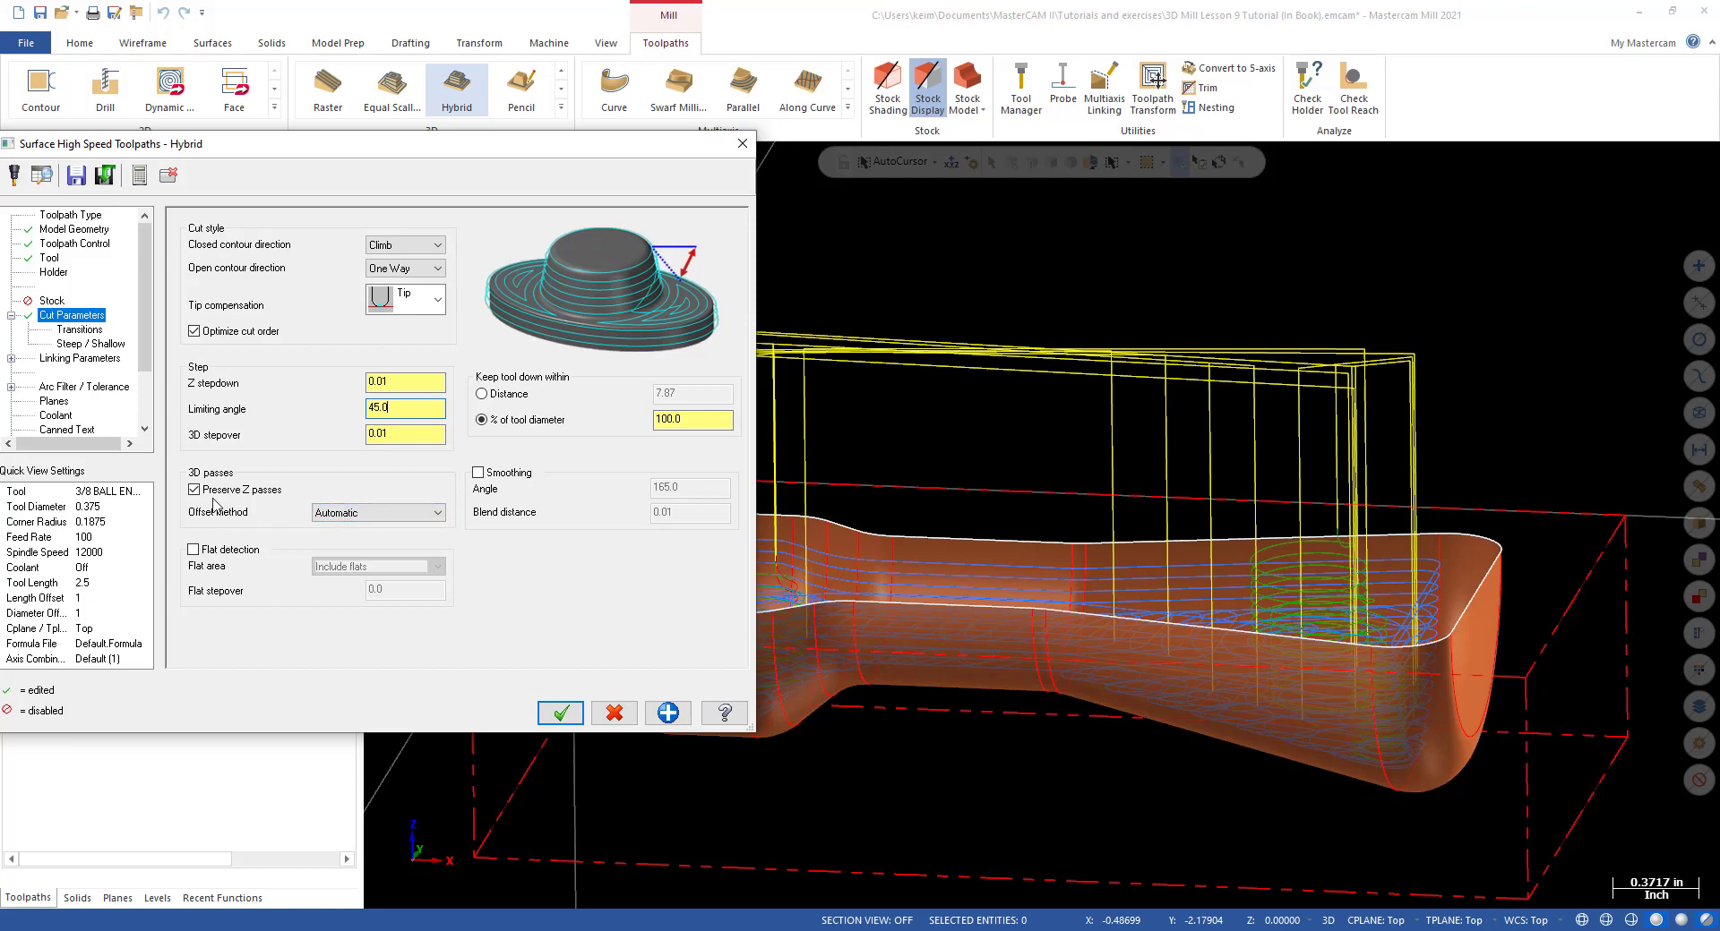
left_click(383, 516)
left_click(403, 530)
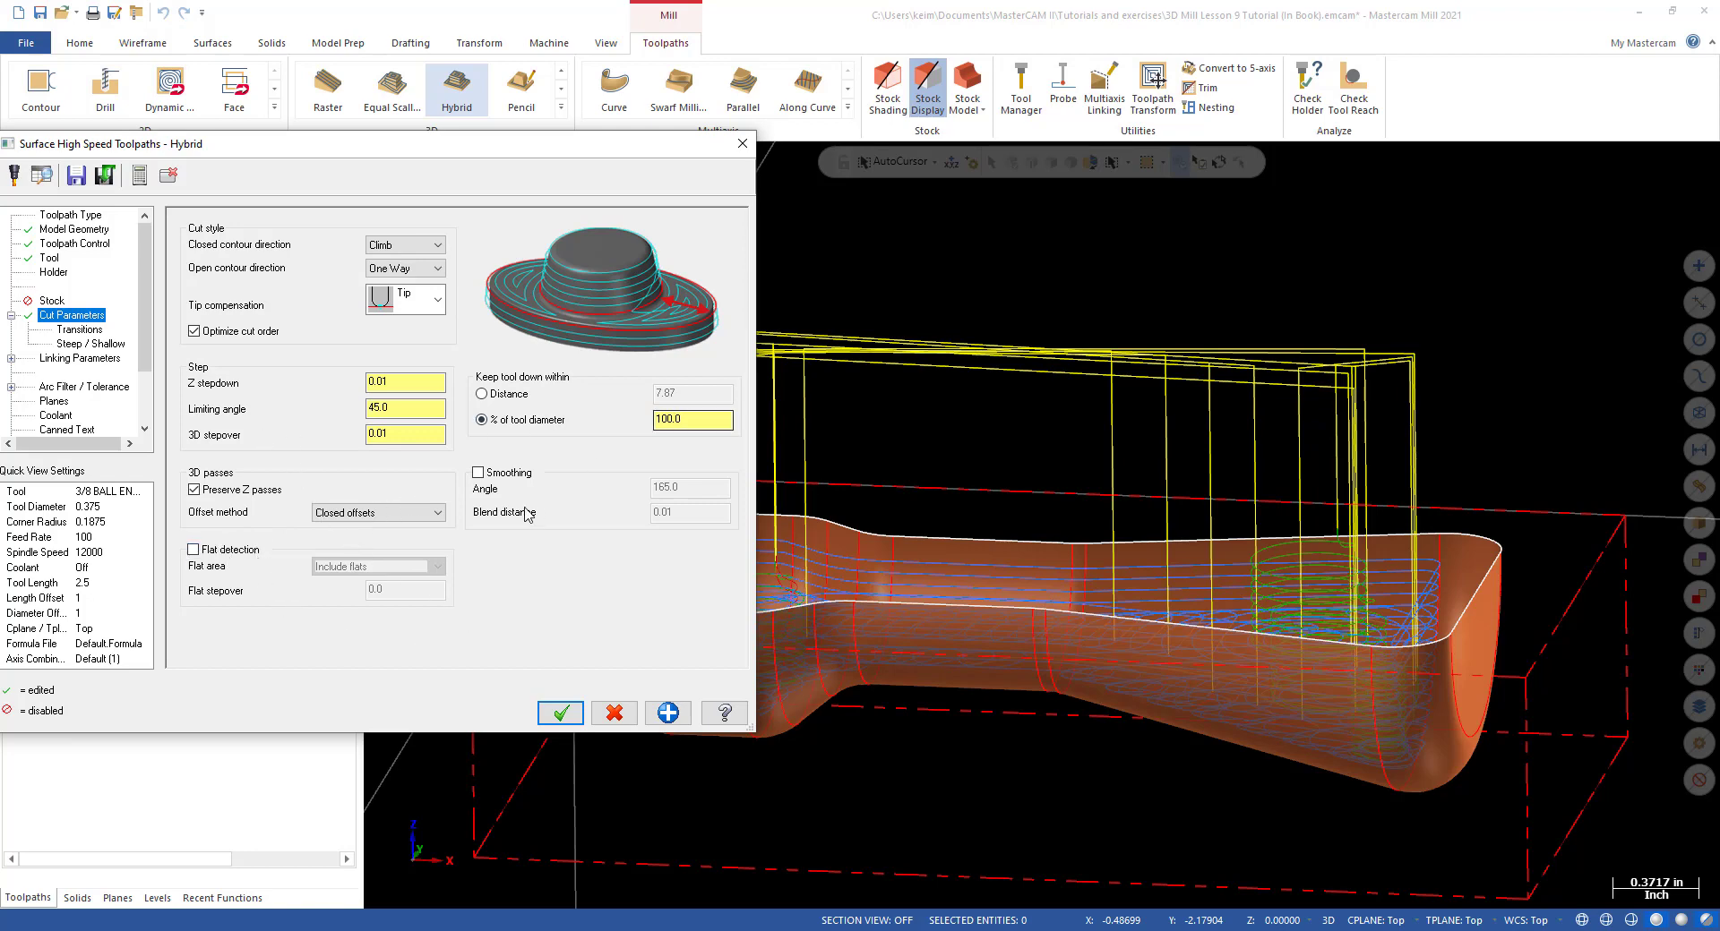
Review the transition and steep/shallow settings and set the linking clearance plane to 1.0.
left_click(78, 331)
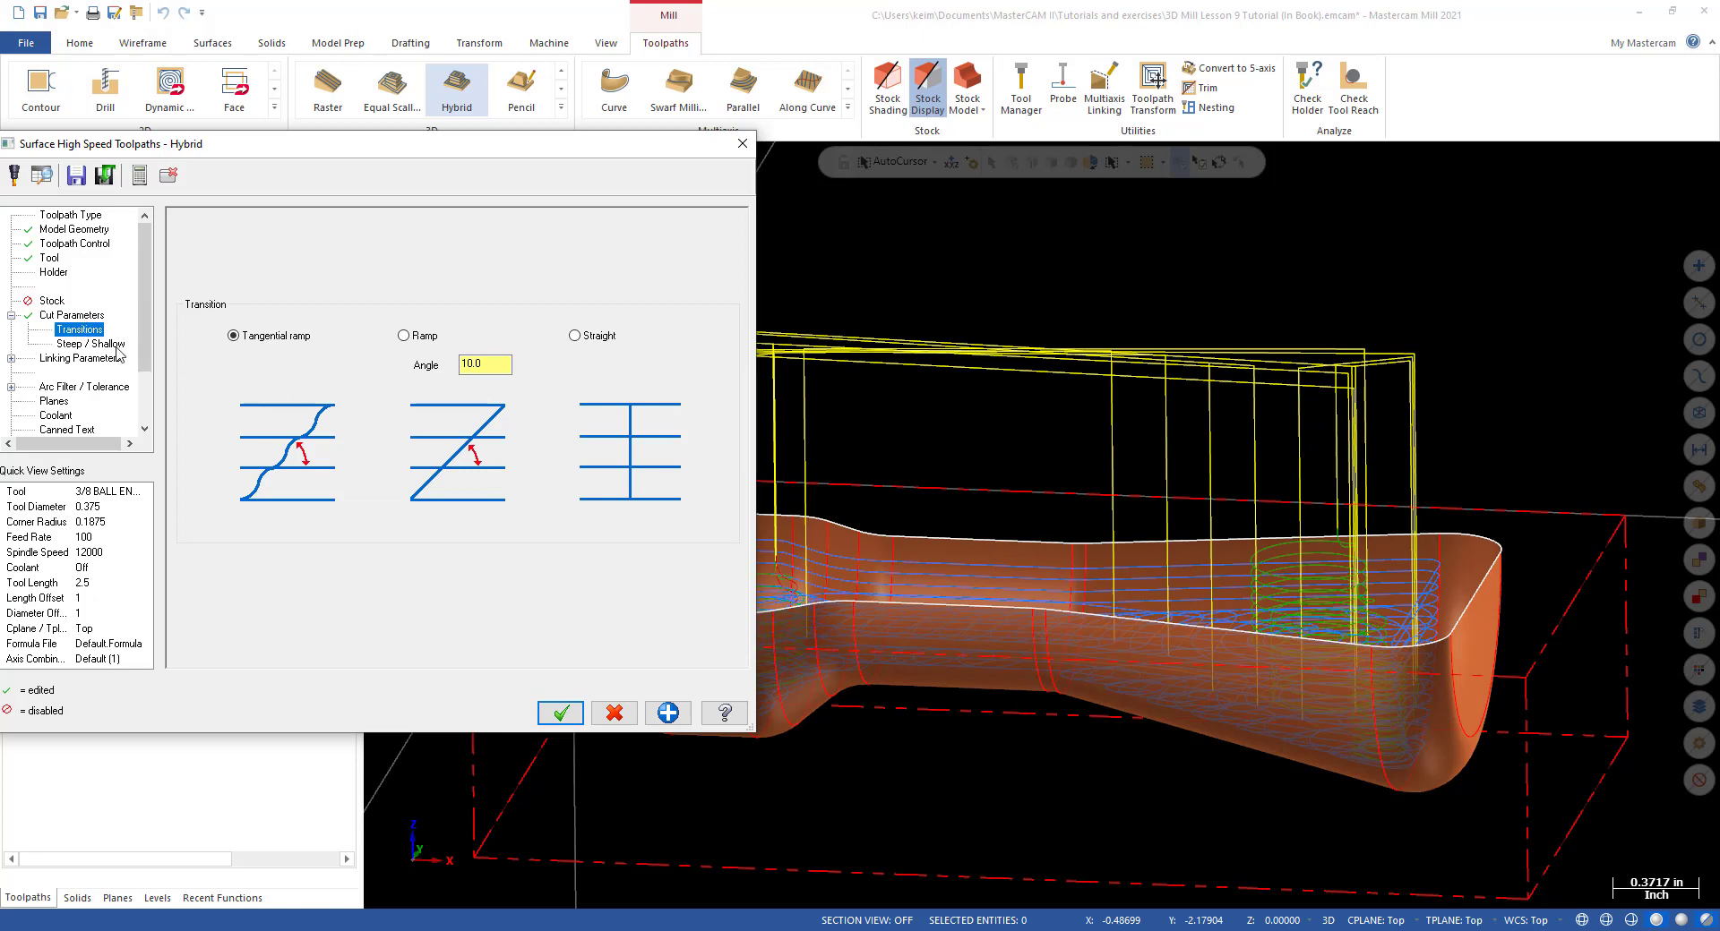
left_click(79, 346)
left_click(70, 359)
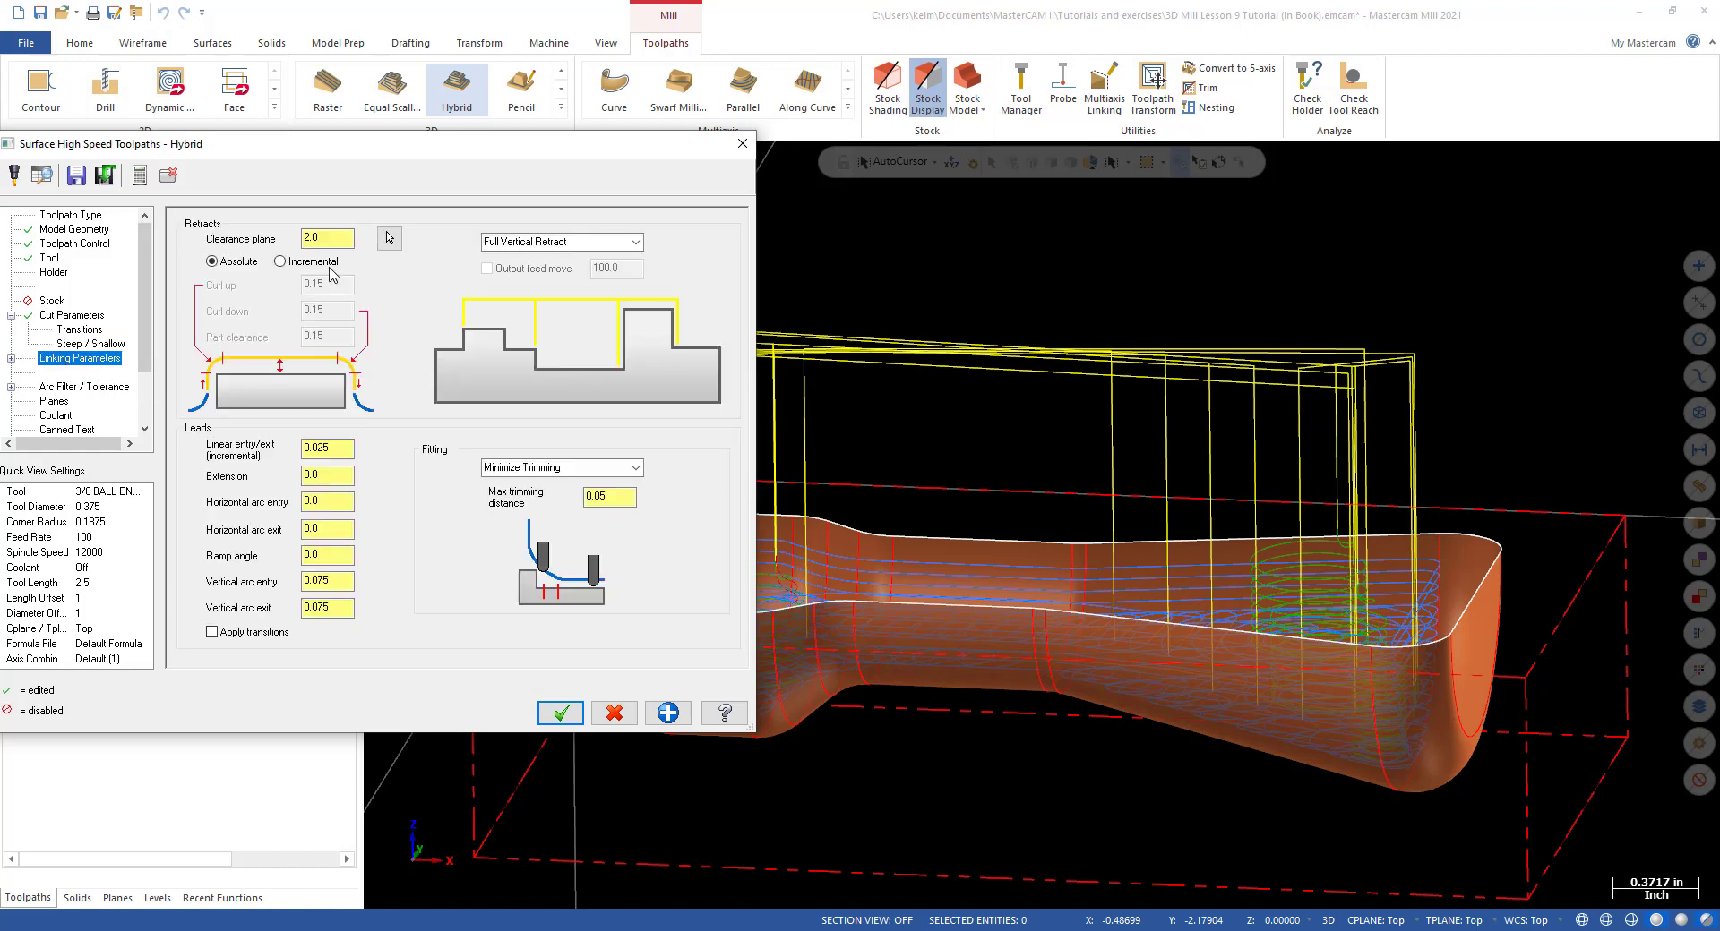
double_click(328, 237)
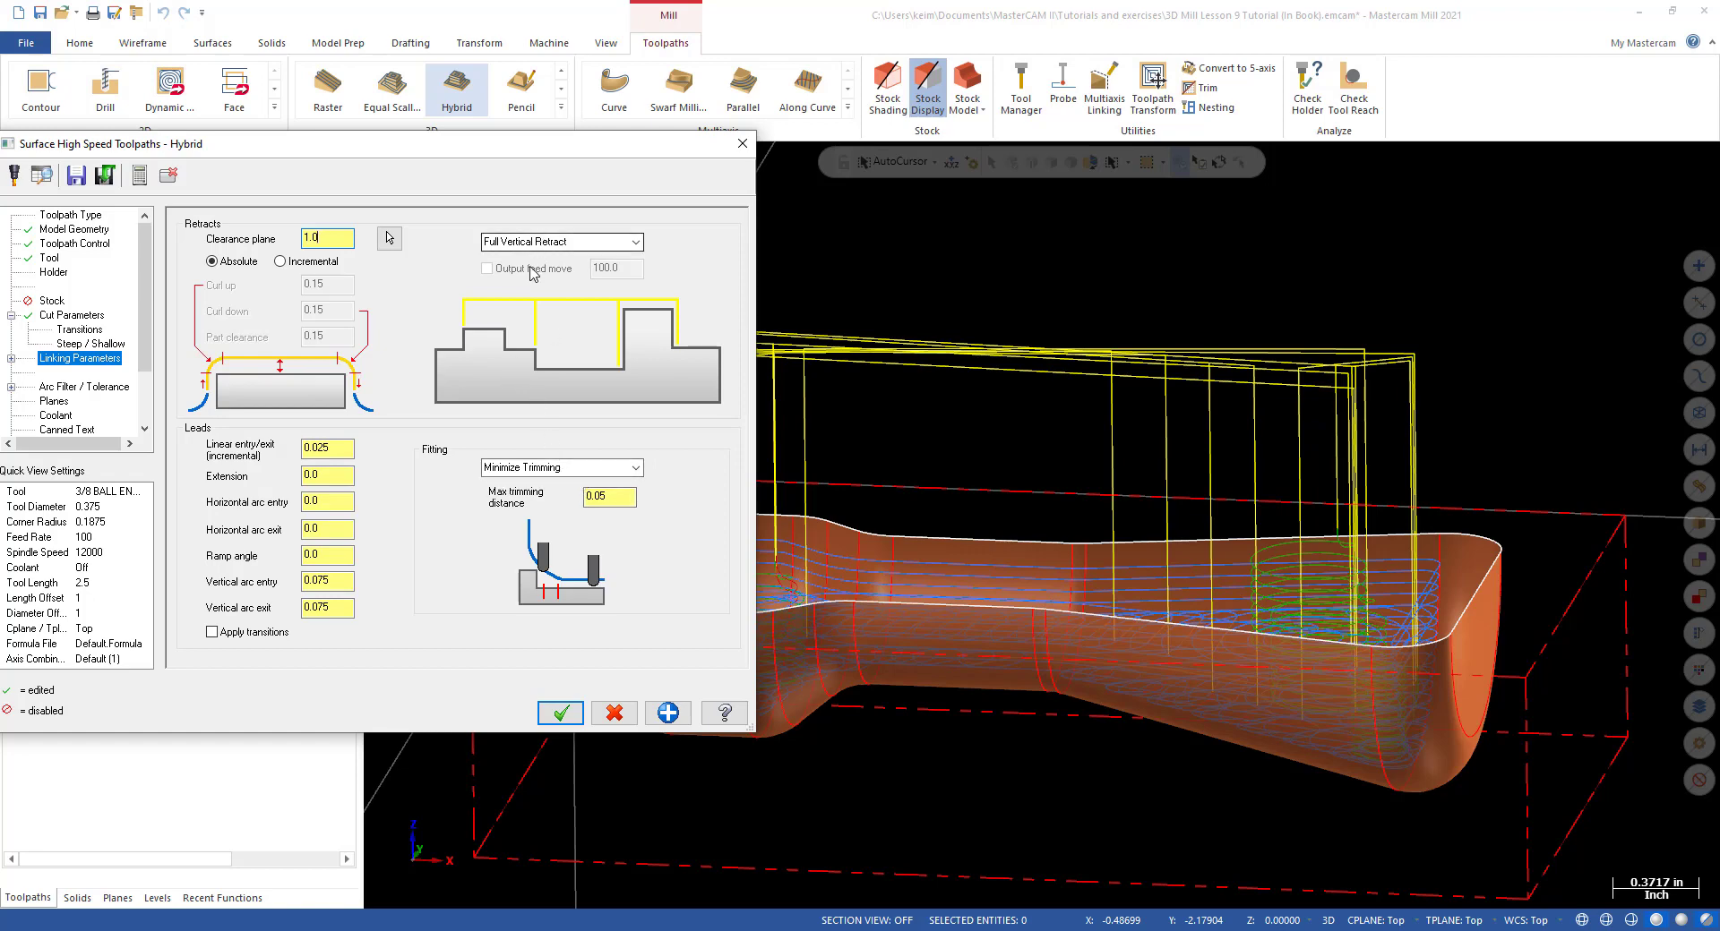
Enable line/arc filtering with arcs also in XZ and YZ, and turn on the smoothing settings.
left_click(71, 387)
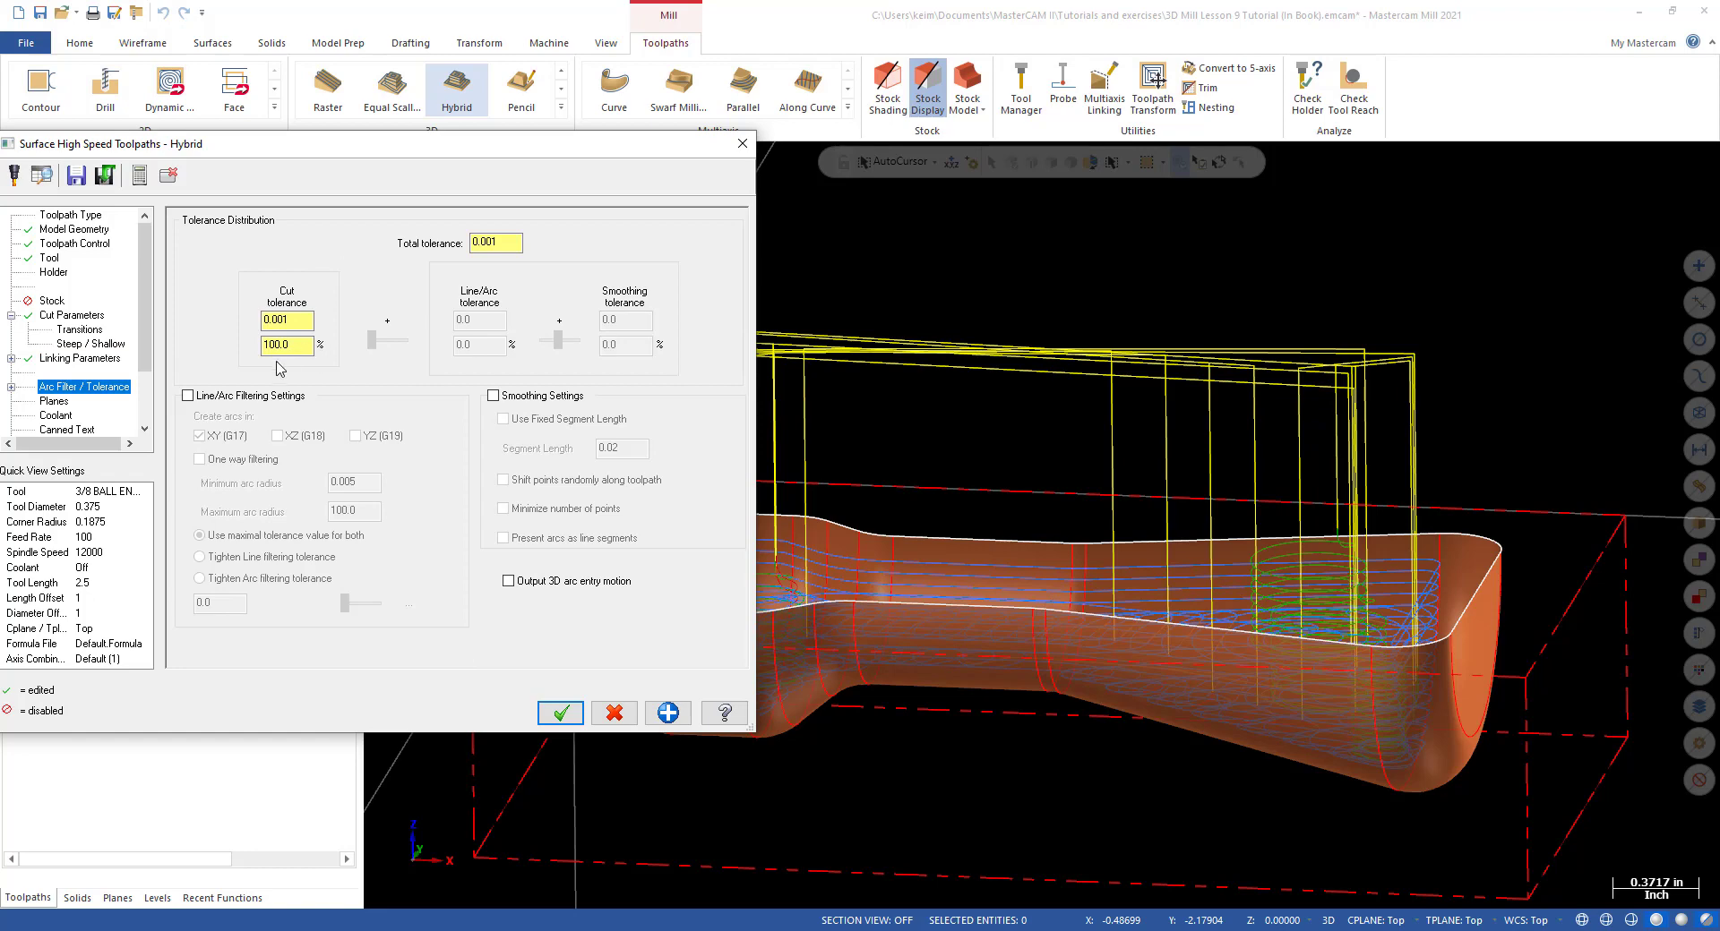
left_click(187, 395)
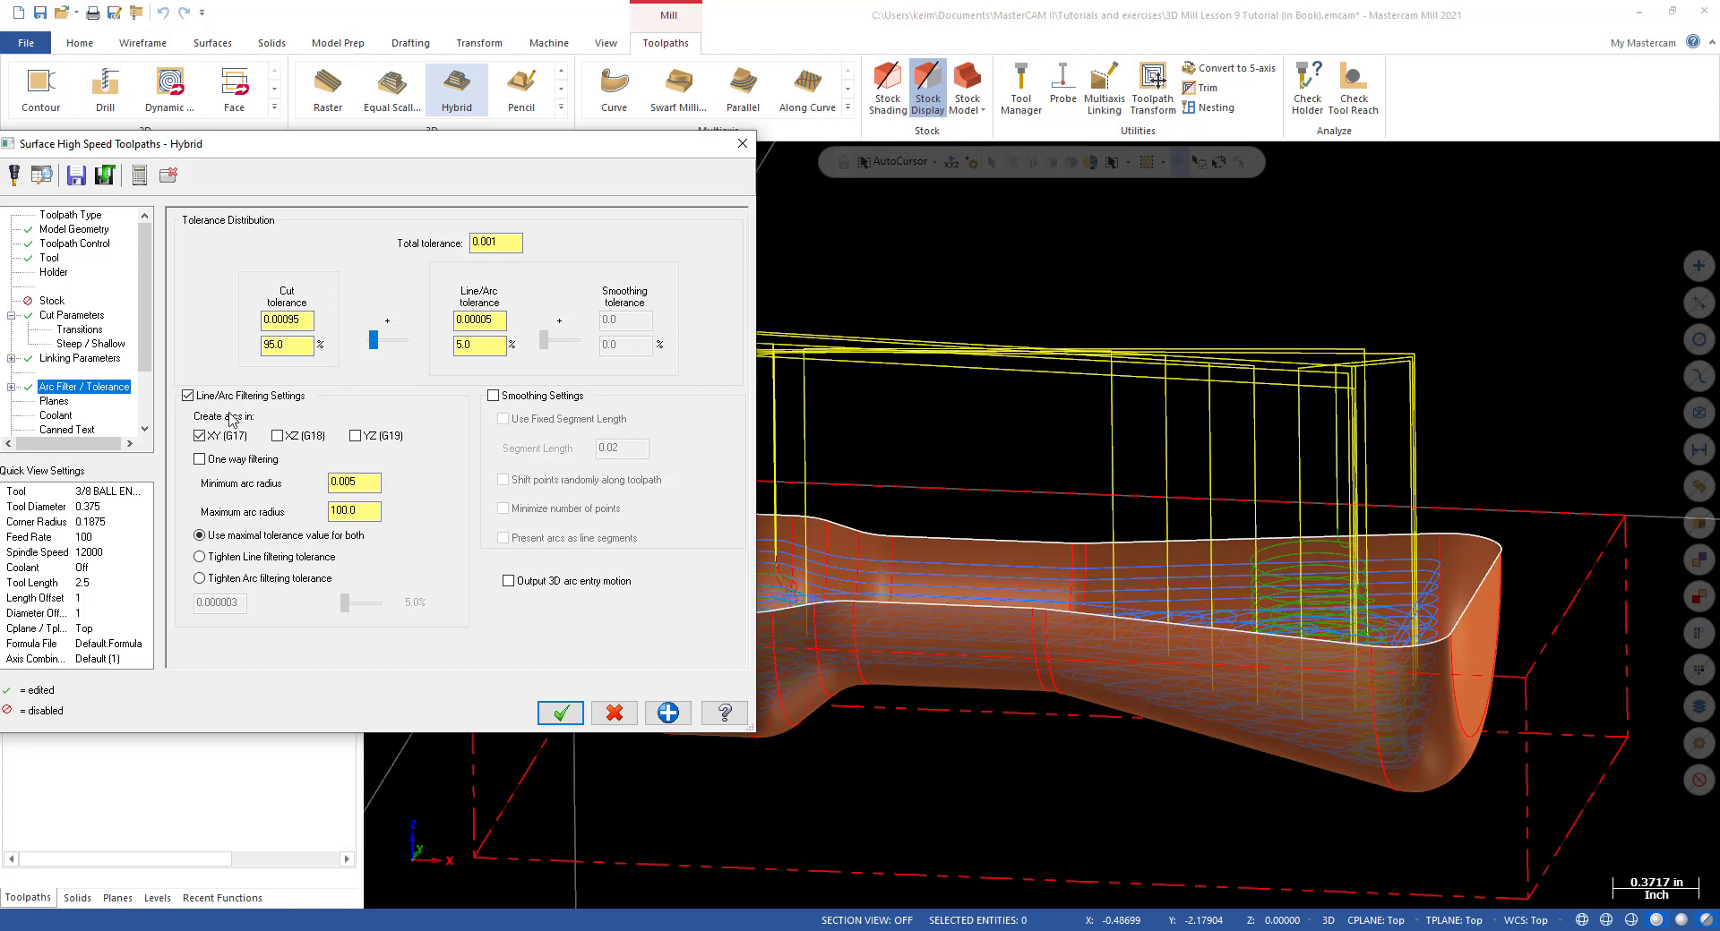
left_click(278, 437)
left_click(494, 396)
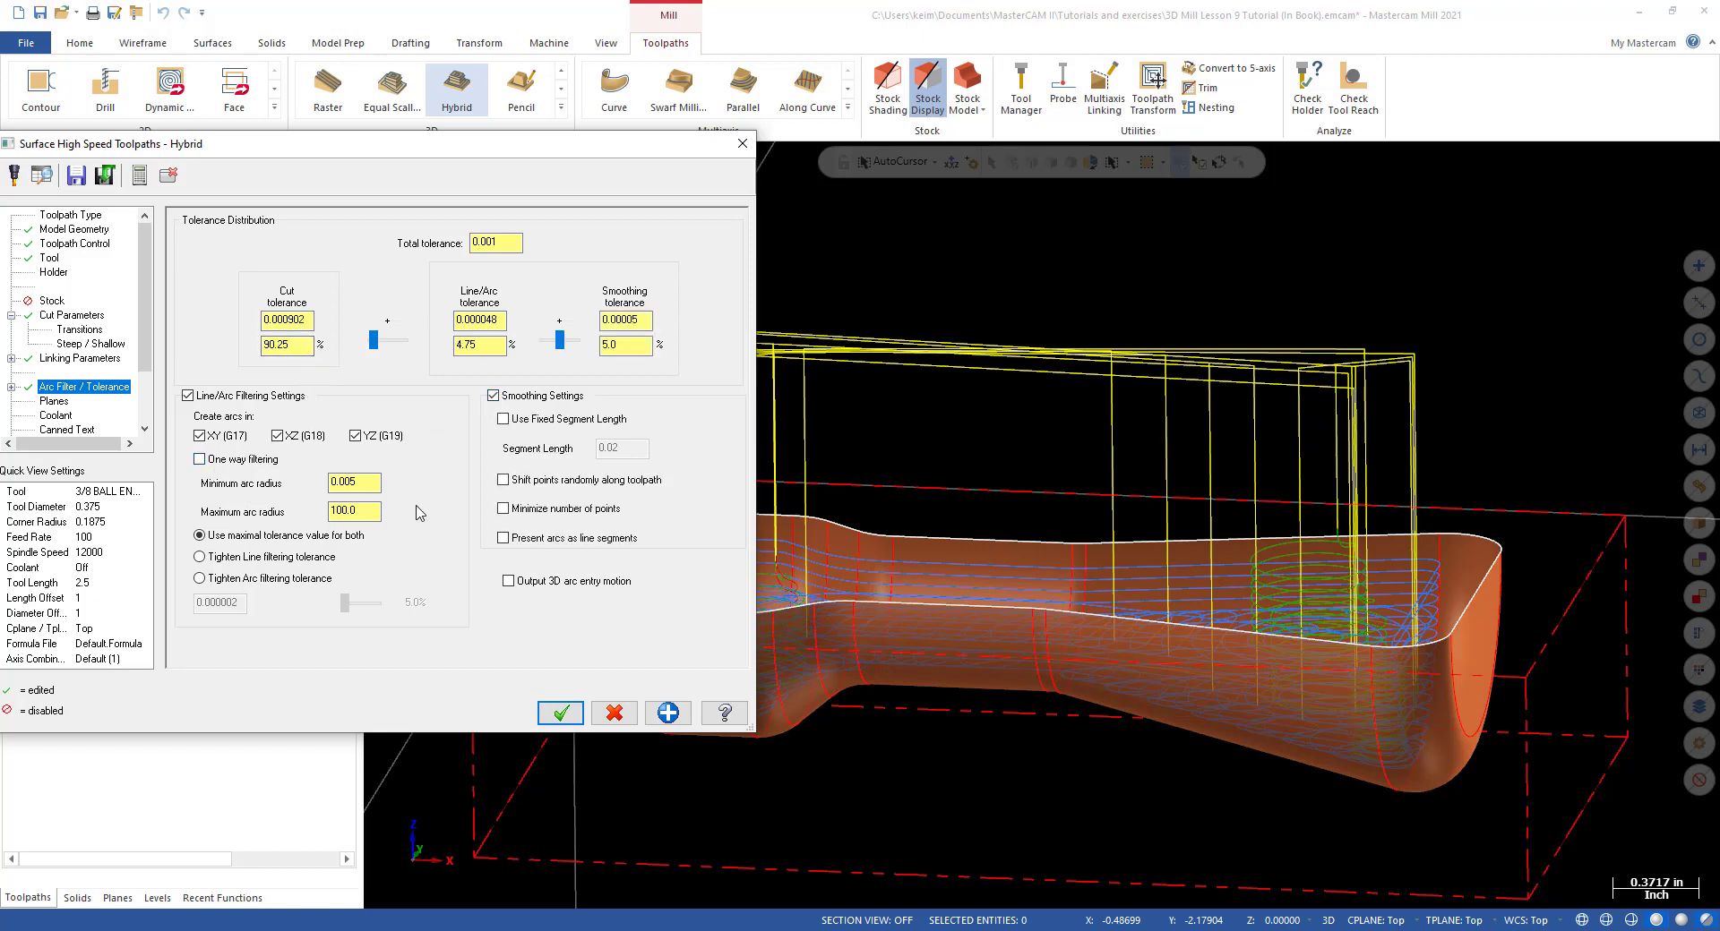
Distribute the tolerance as 33% cut, 33% line/arc and 34% smoothing.
double_click(309, 345)
left_click(488, 343)
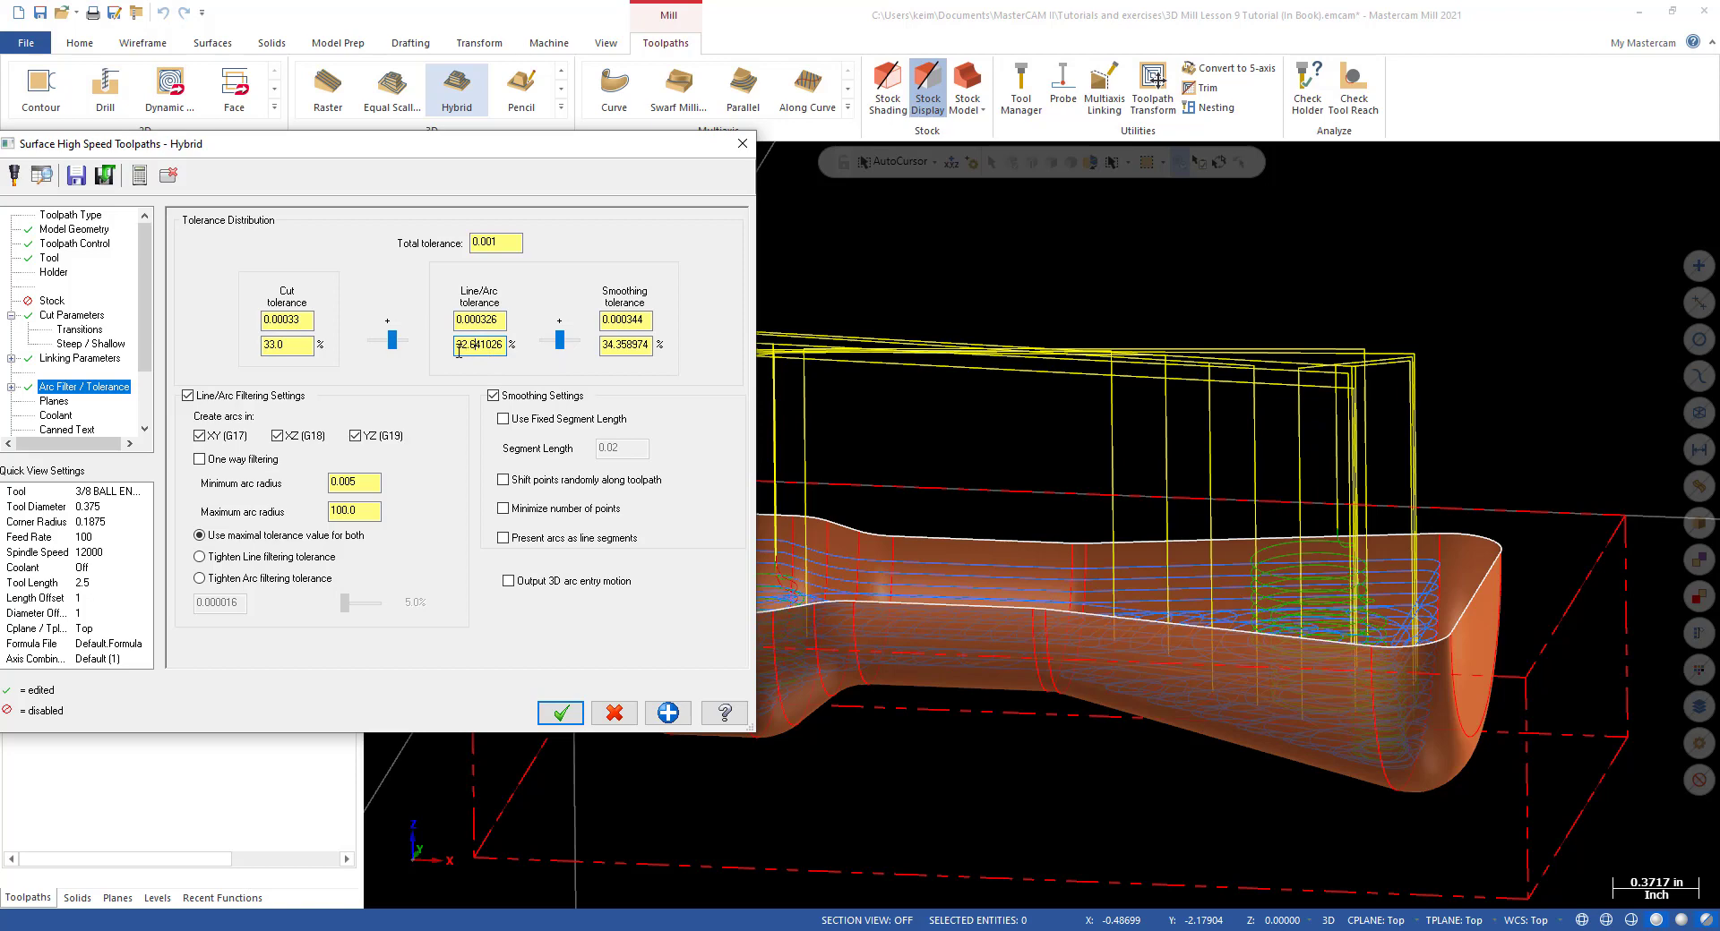
left_click_drag(459, 351, 550, 354)
type("33.0")
left_click(632, 344)
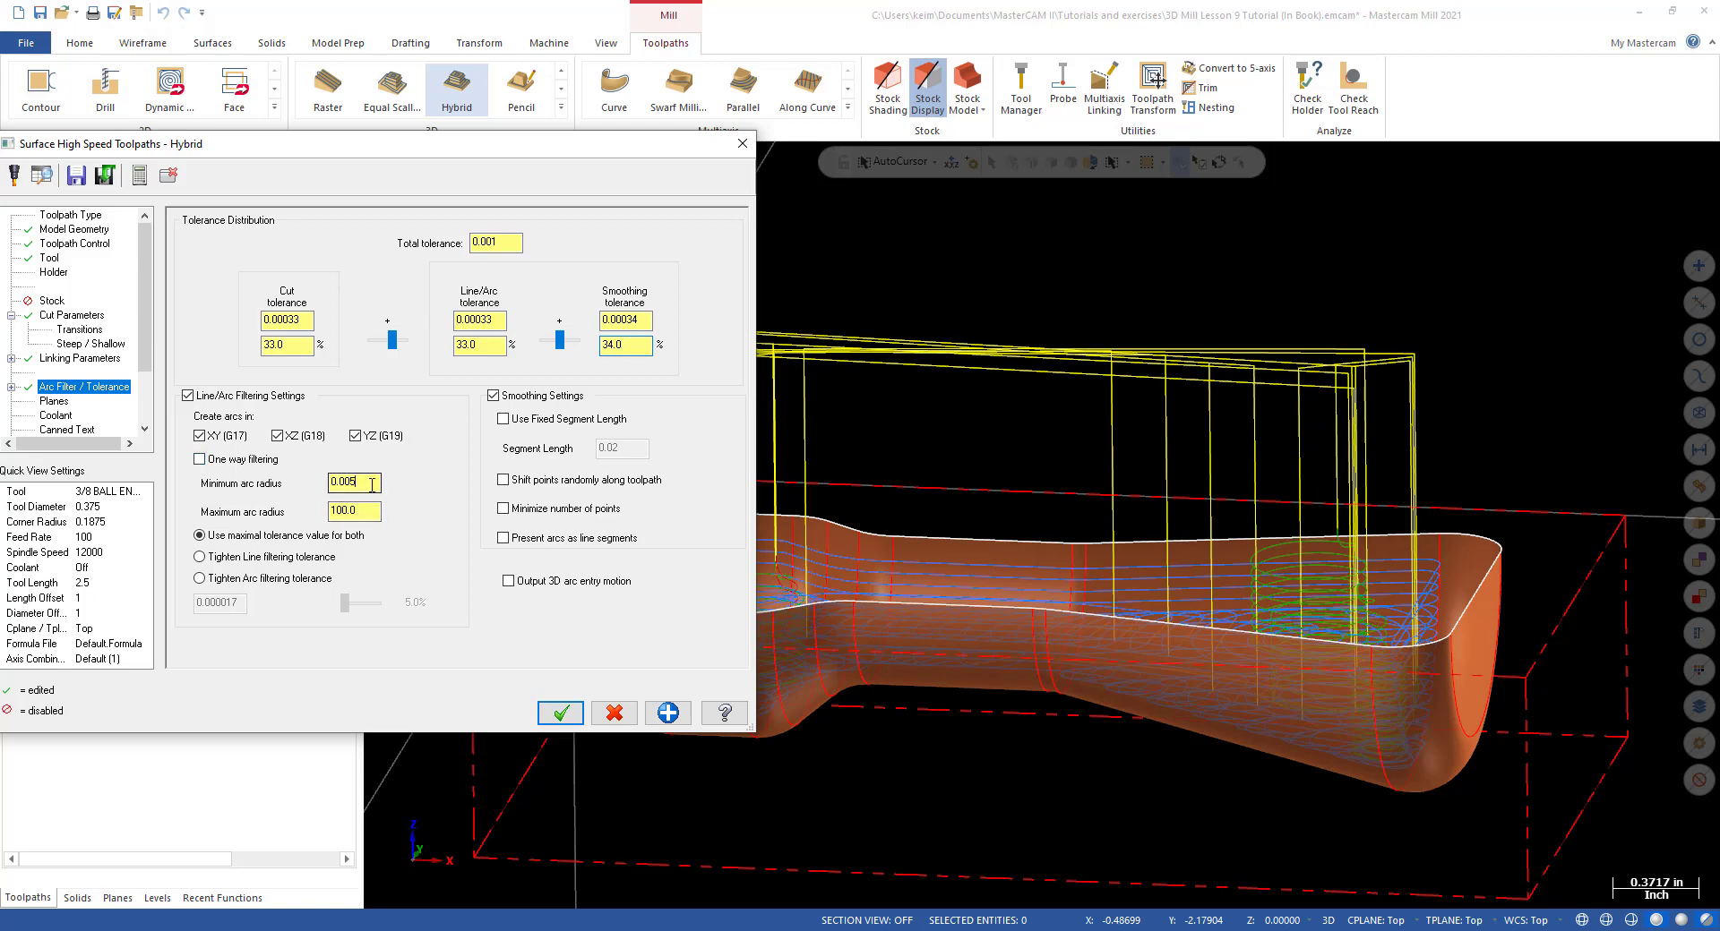
Set the minimum arc radius for line/arc filtering to 0.1.
left_click_drag(370, 485, 259, 493)
type(".1")
left_click(362, 509)
left_click_drag(364, 486, 318, 487)
left_click(367, 508)
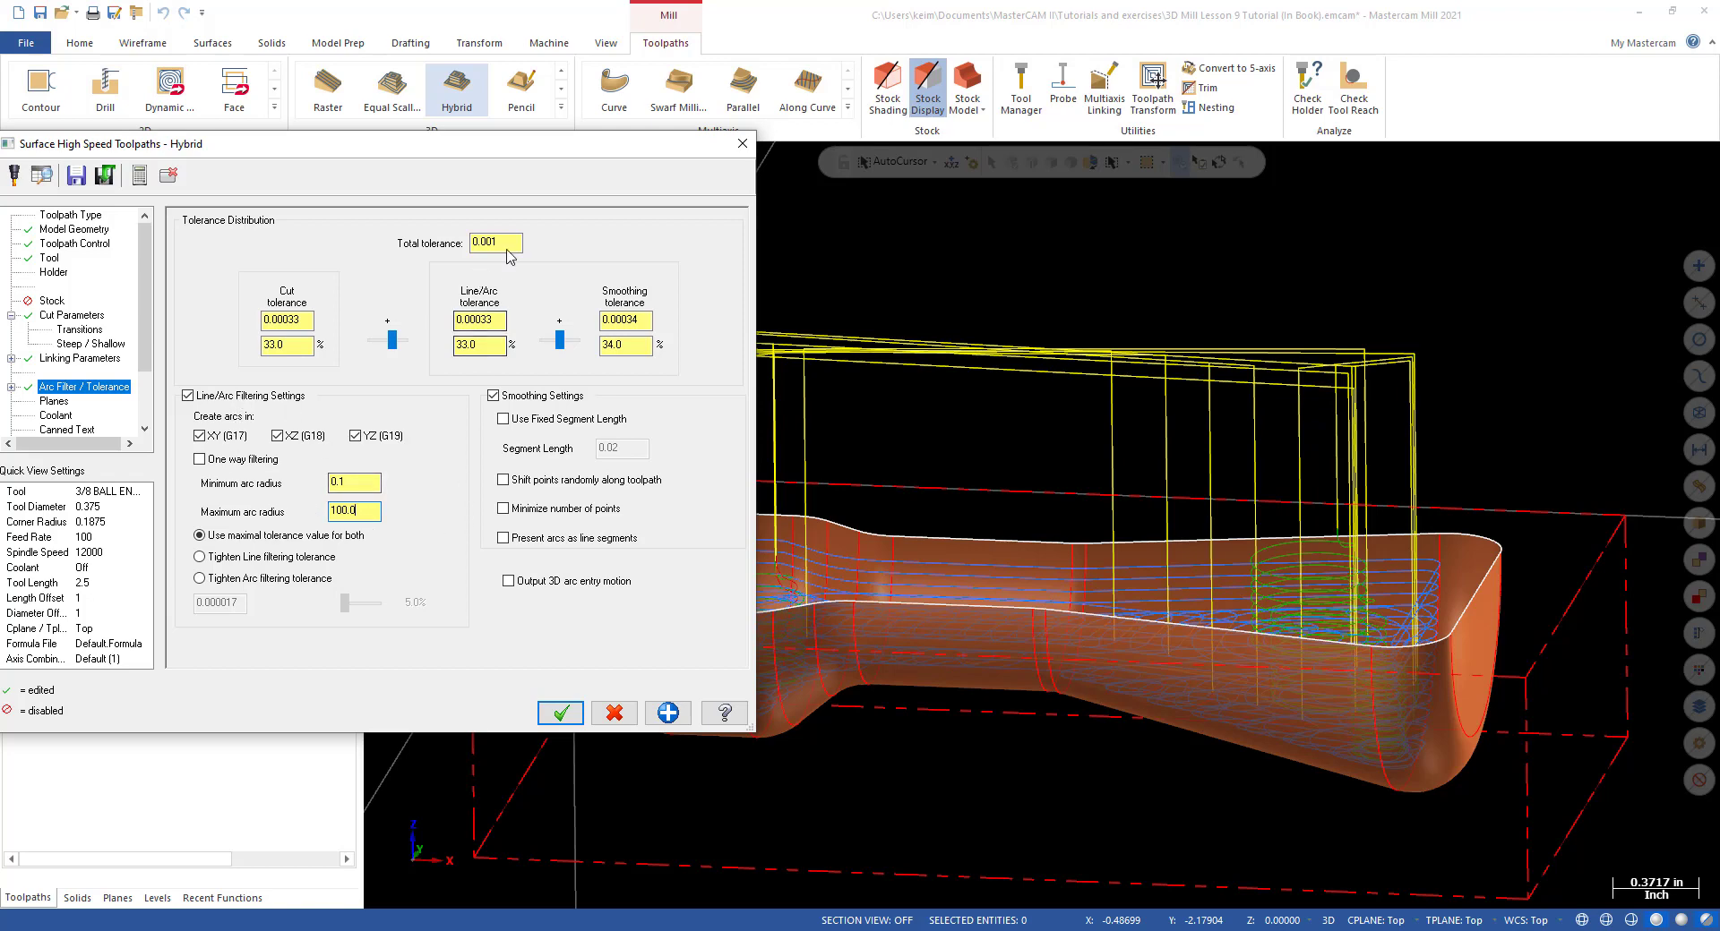
Accept the Hybrid parameters and generate the finishing toolpath.
left_click_drag(494, 154, 740, 177)
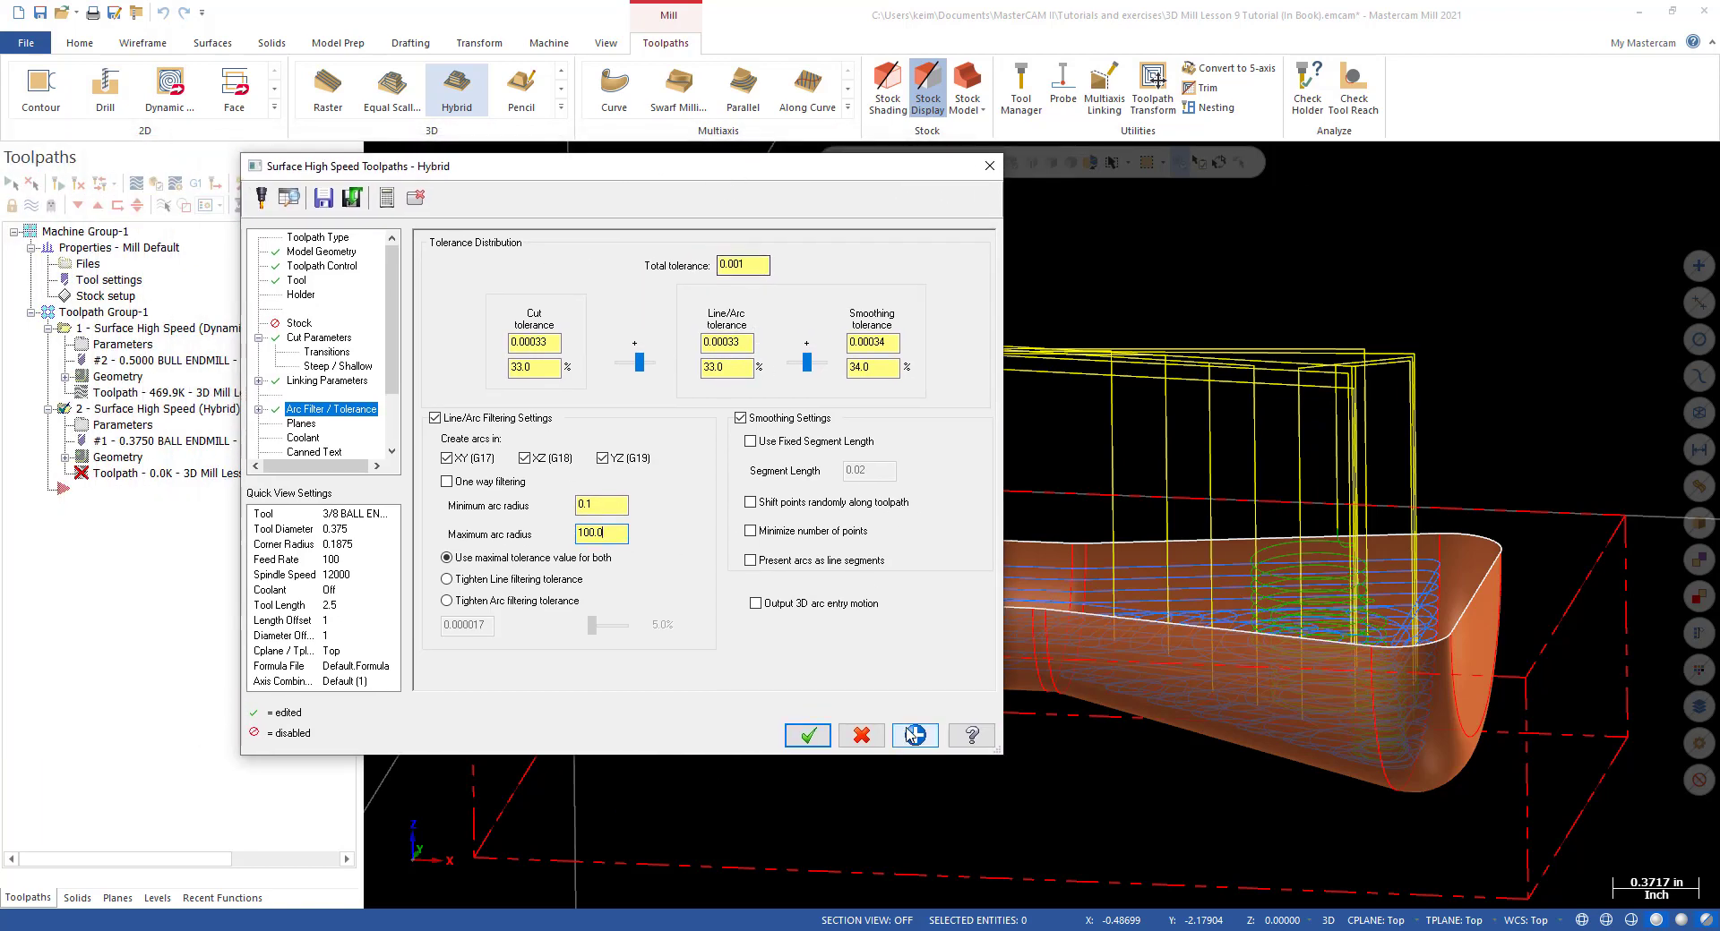
left_click(809, 737)
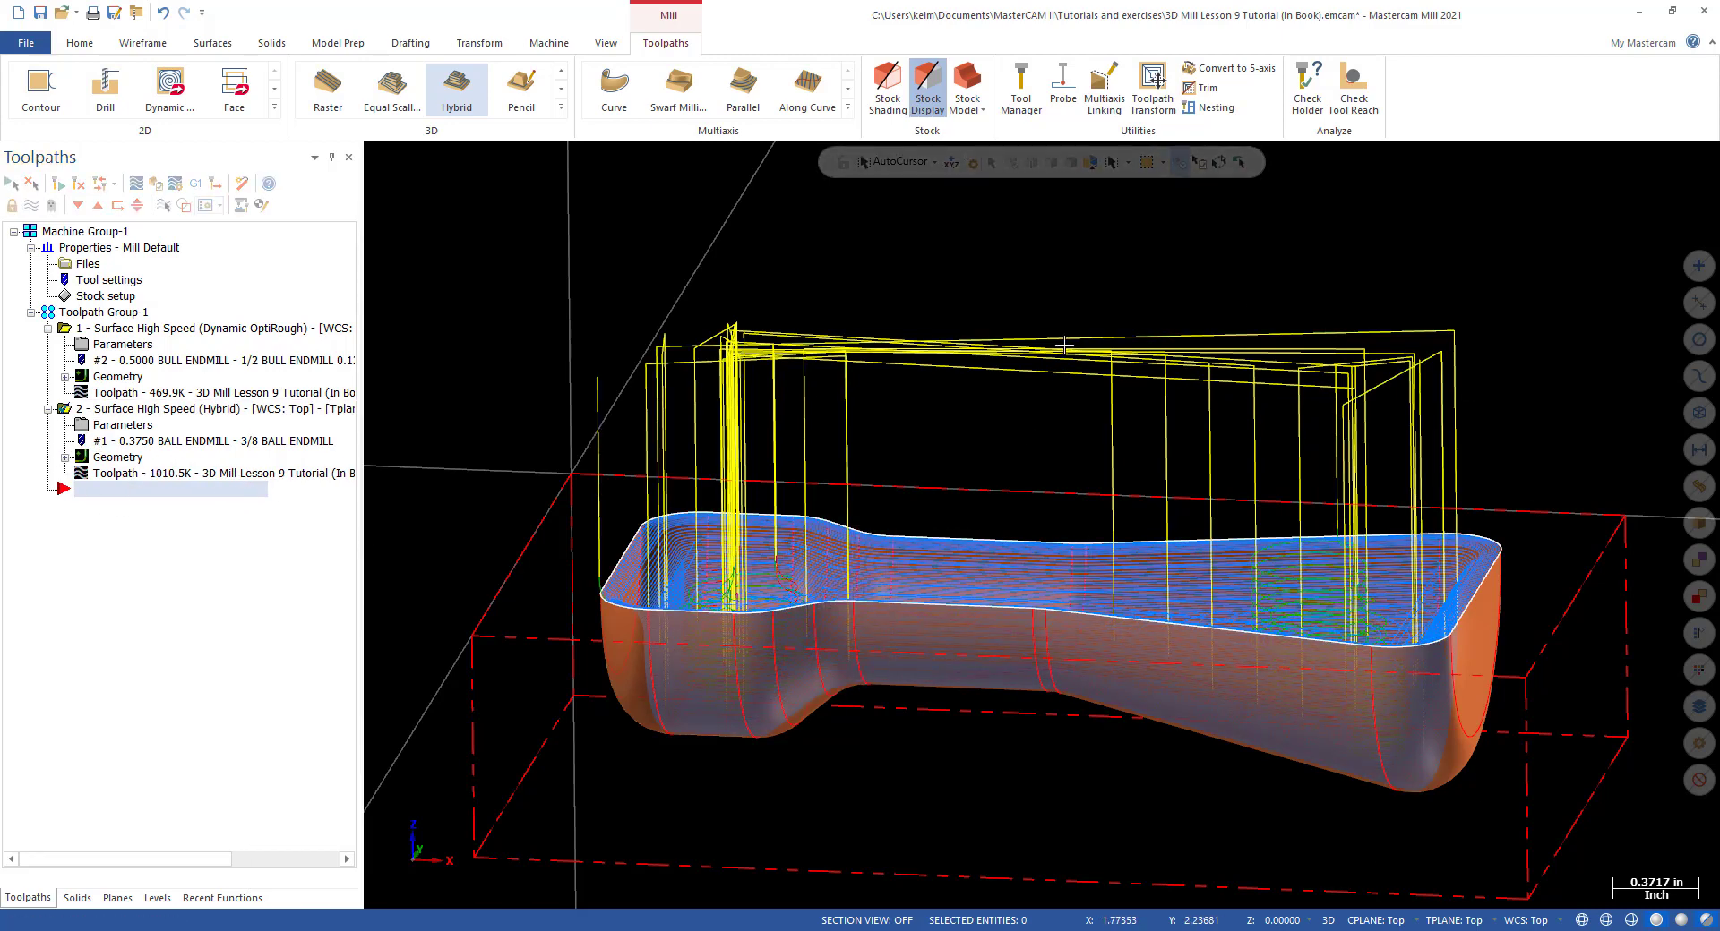
Examine the generated Hybrid toolpath around the cavity walls, floor and underside.
mouse_move(847, 481)
middle_mouse_down()
mouse_move(858, 449)
mouse_move(990, 469)
mouse_move(1008, 358)
mouse_move(979, 453)
mouse_move(1021, 484)
mouse_move(1283, 522)
middle_mouse_up()
scroll(1284, 536, "down", 3)
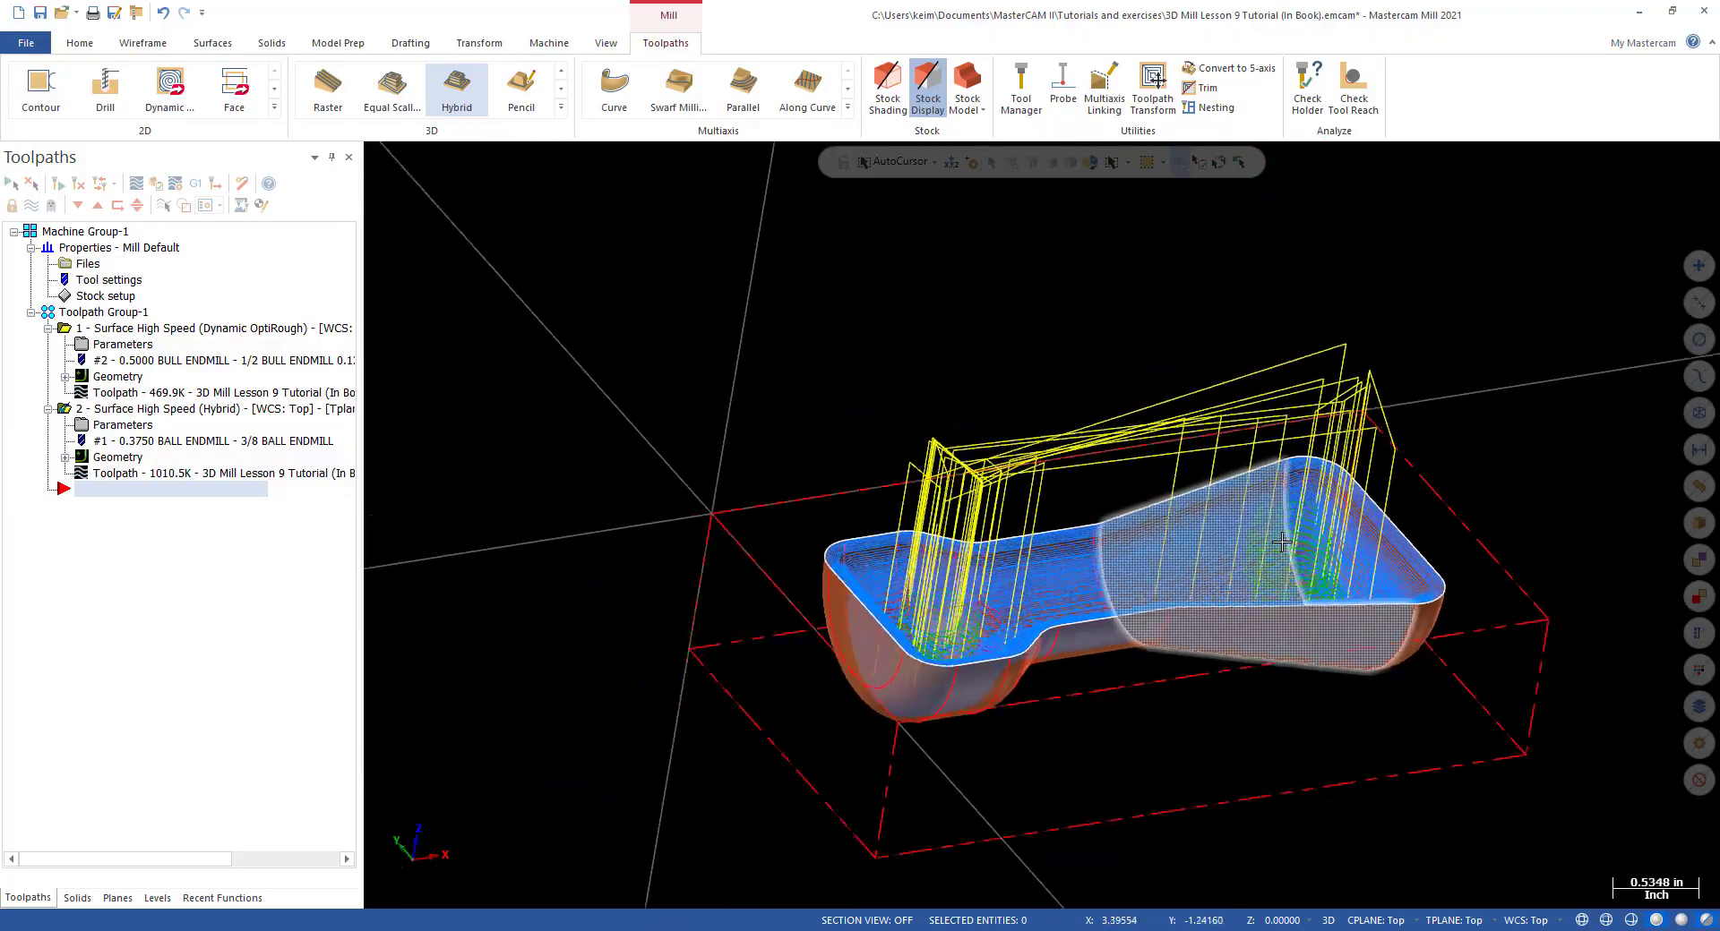
scroll(1001, 687, "up", 1)
scroll(1001, 688, "up", 3)
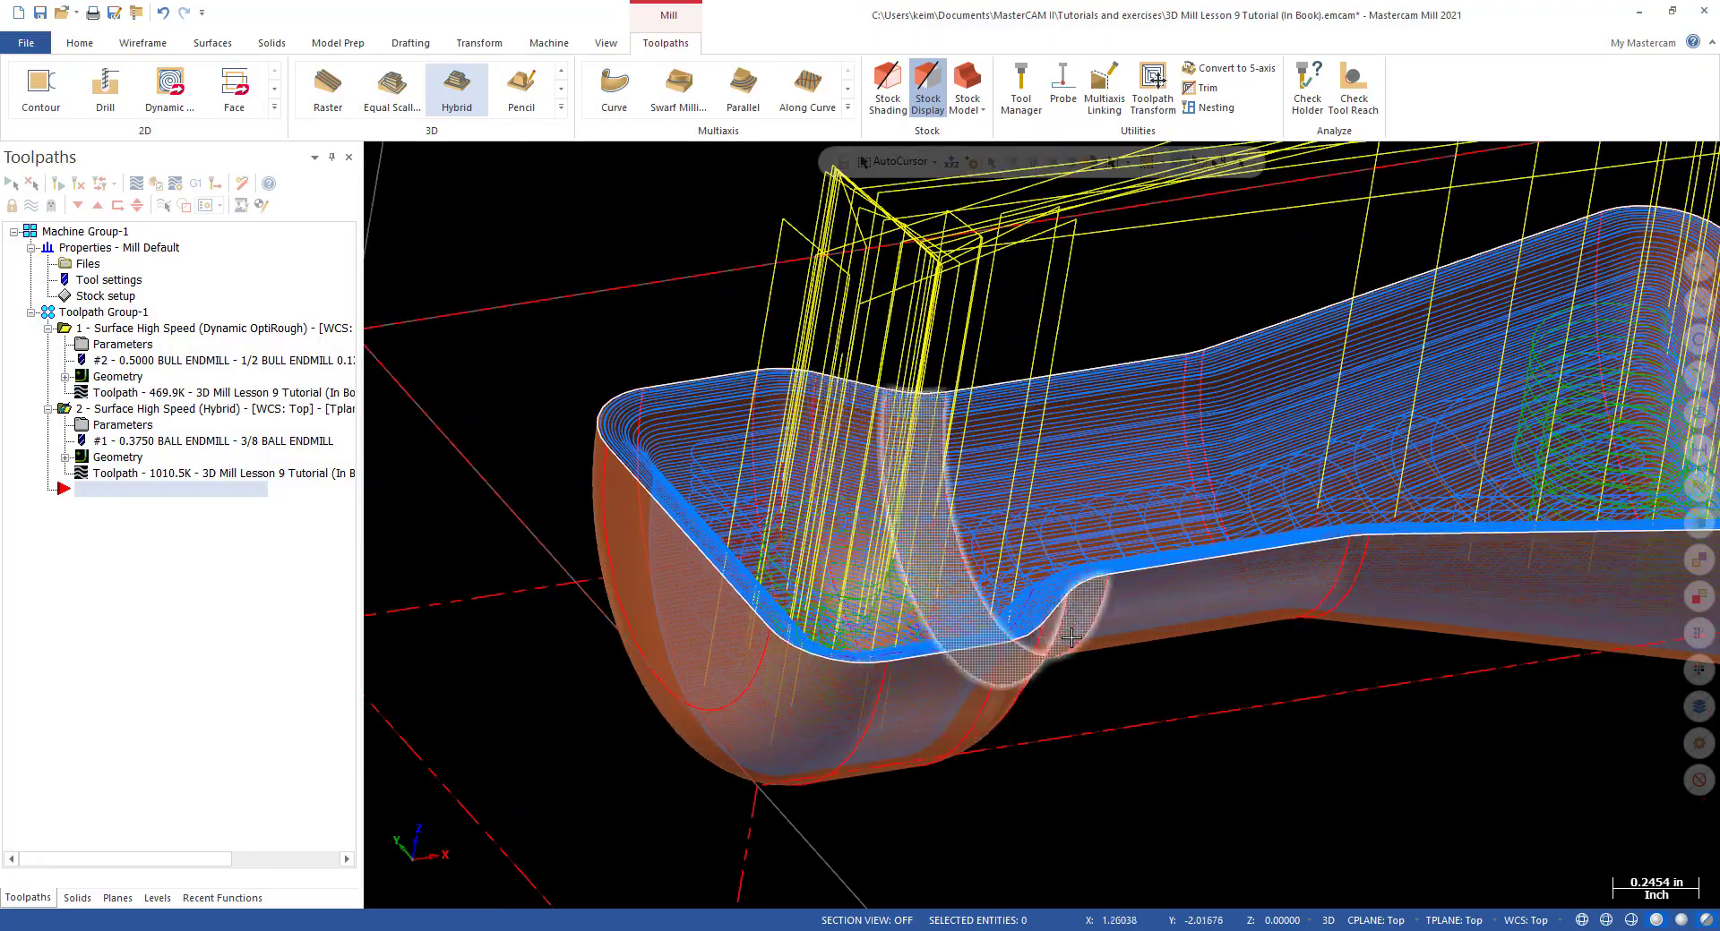
middle_click_drag(1151, 682, 1155, 466)
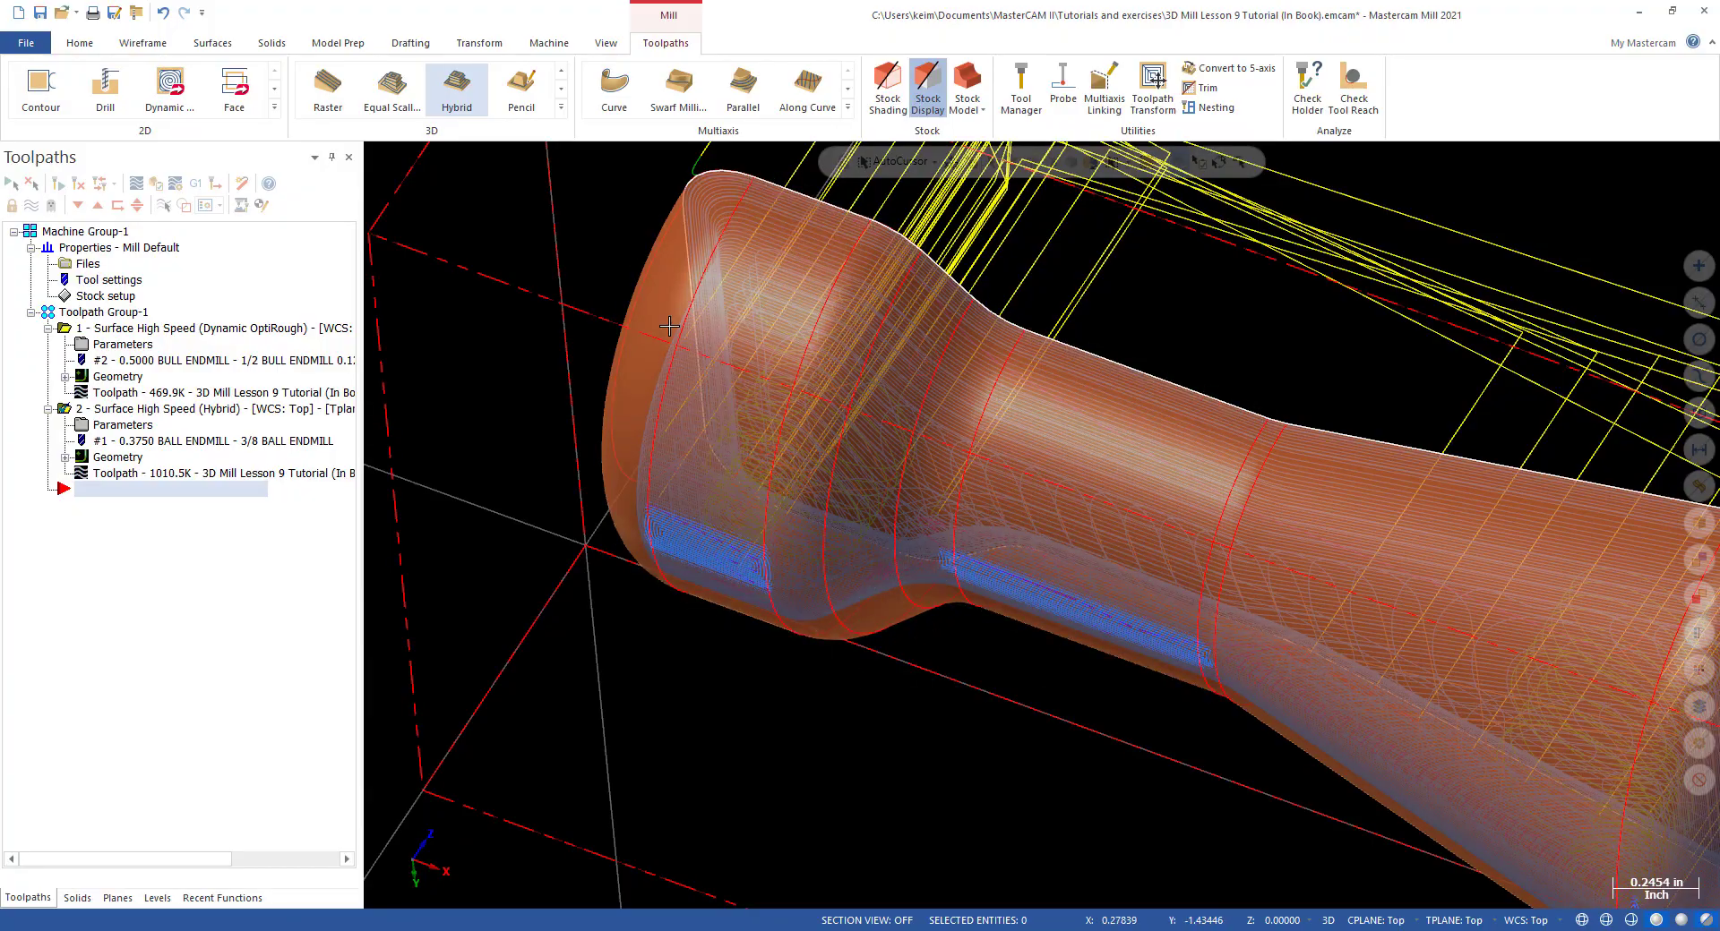
mouse_move(786, 315)
middle_mouse_down()
mouse_move(814, 191)
mouse_move(1085, 427)
middle_mouse_up()
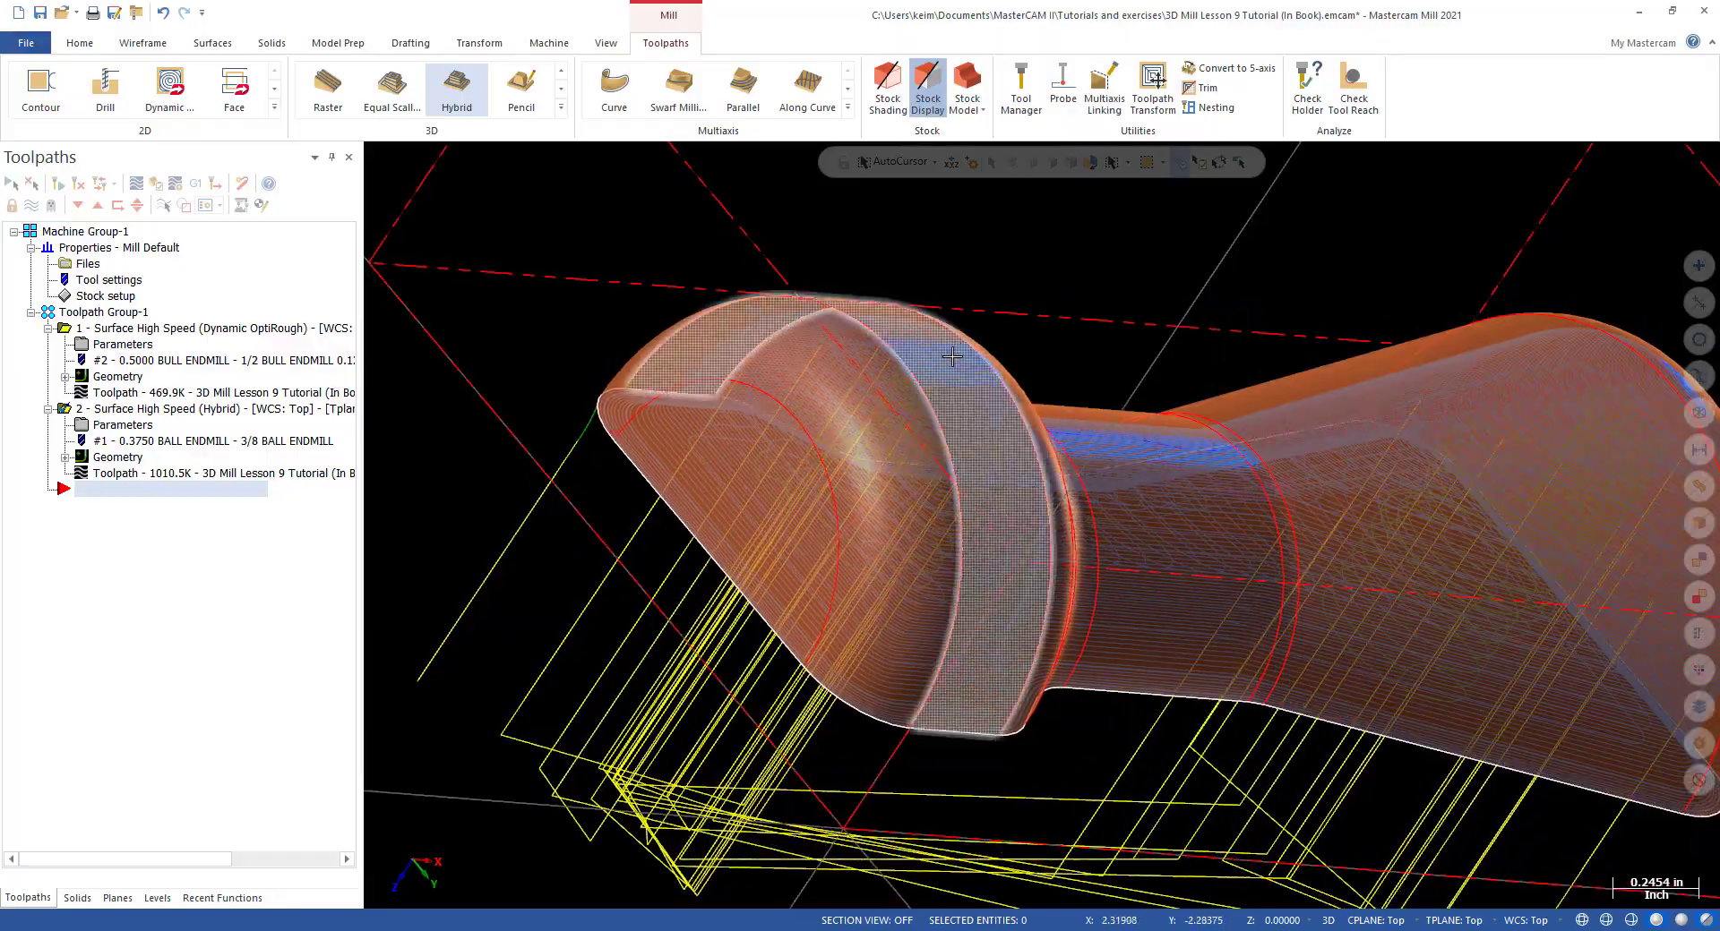
mouse_move(1042, 525)
middle_mouse_down()
mouse_move(1024, 702)
mouse_move(873, 660)
mouse_move(979, 668)
middle_mouse_up()
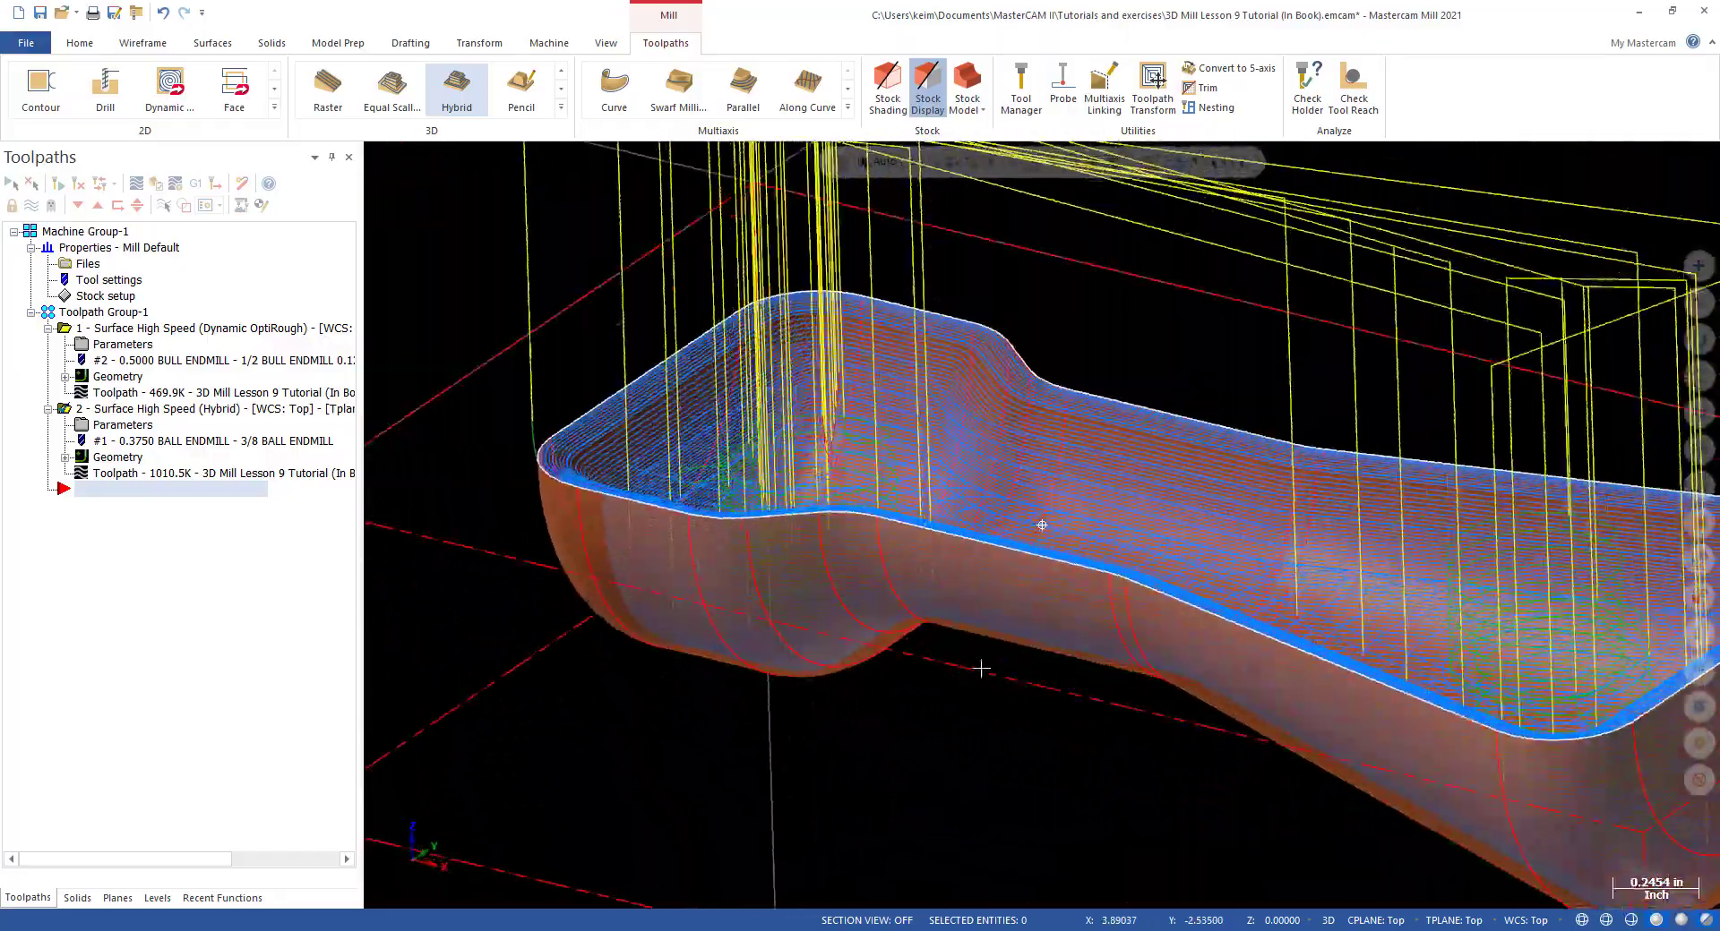
scroll(752, 652, "down", 4)
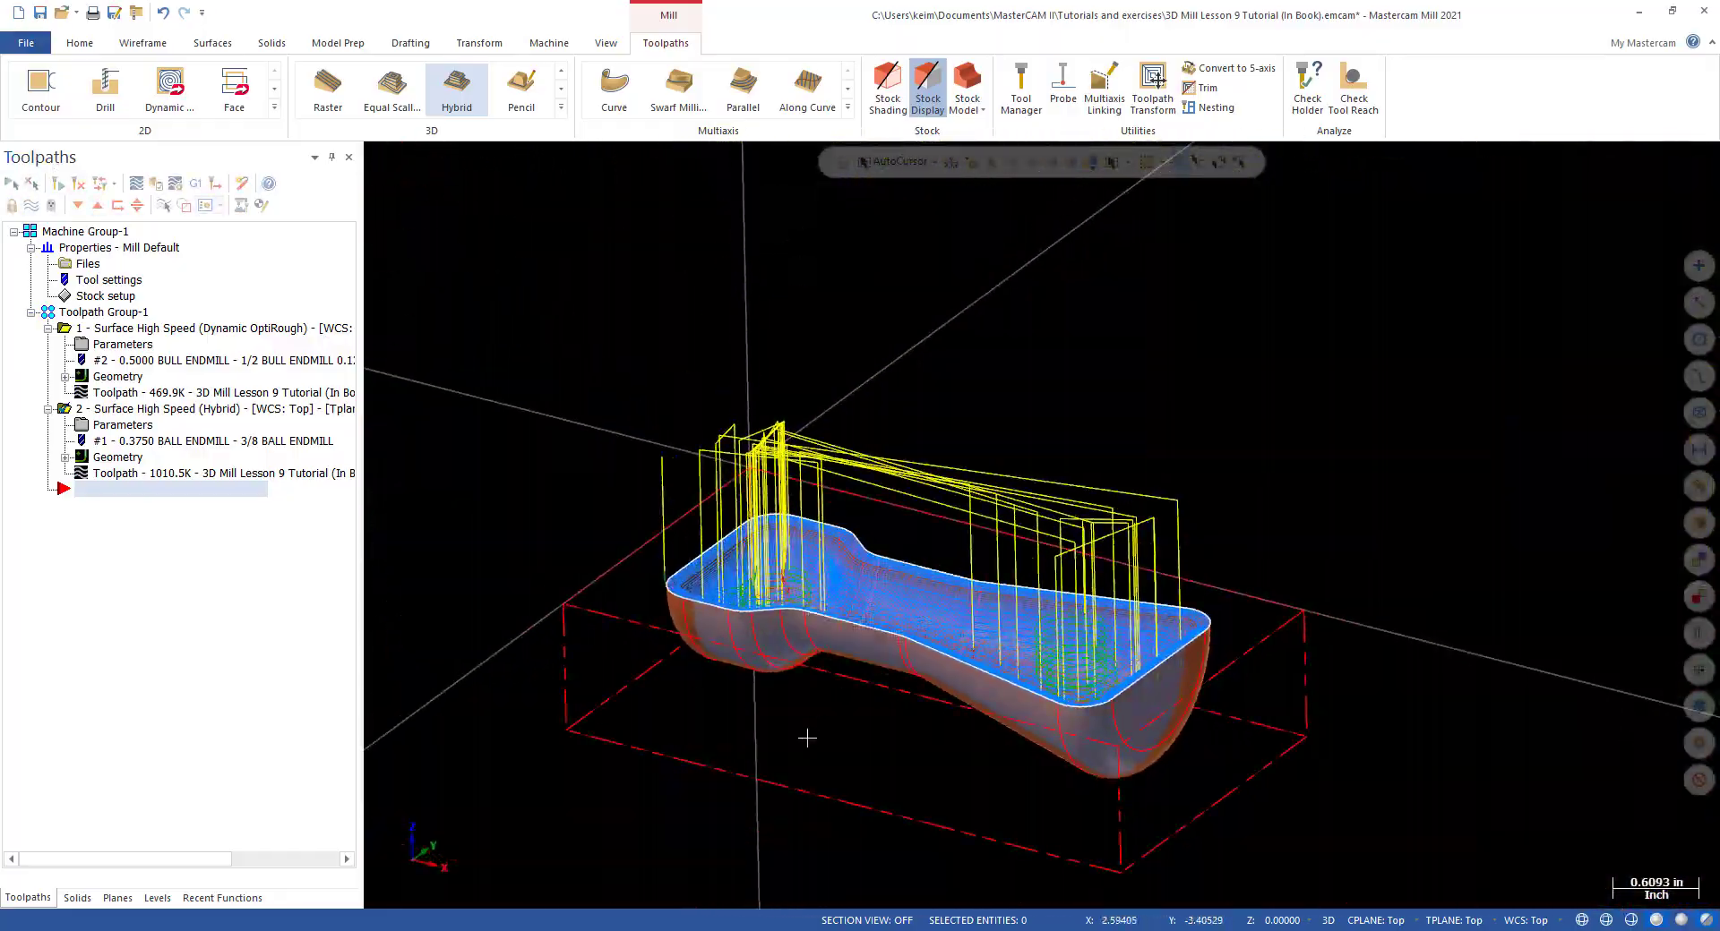
Select all operations and run a Verify simulation of the roughing and Hybrid finishing cuts through to the end.
left_click(11, 183)
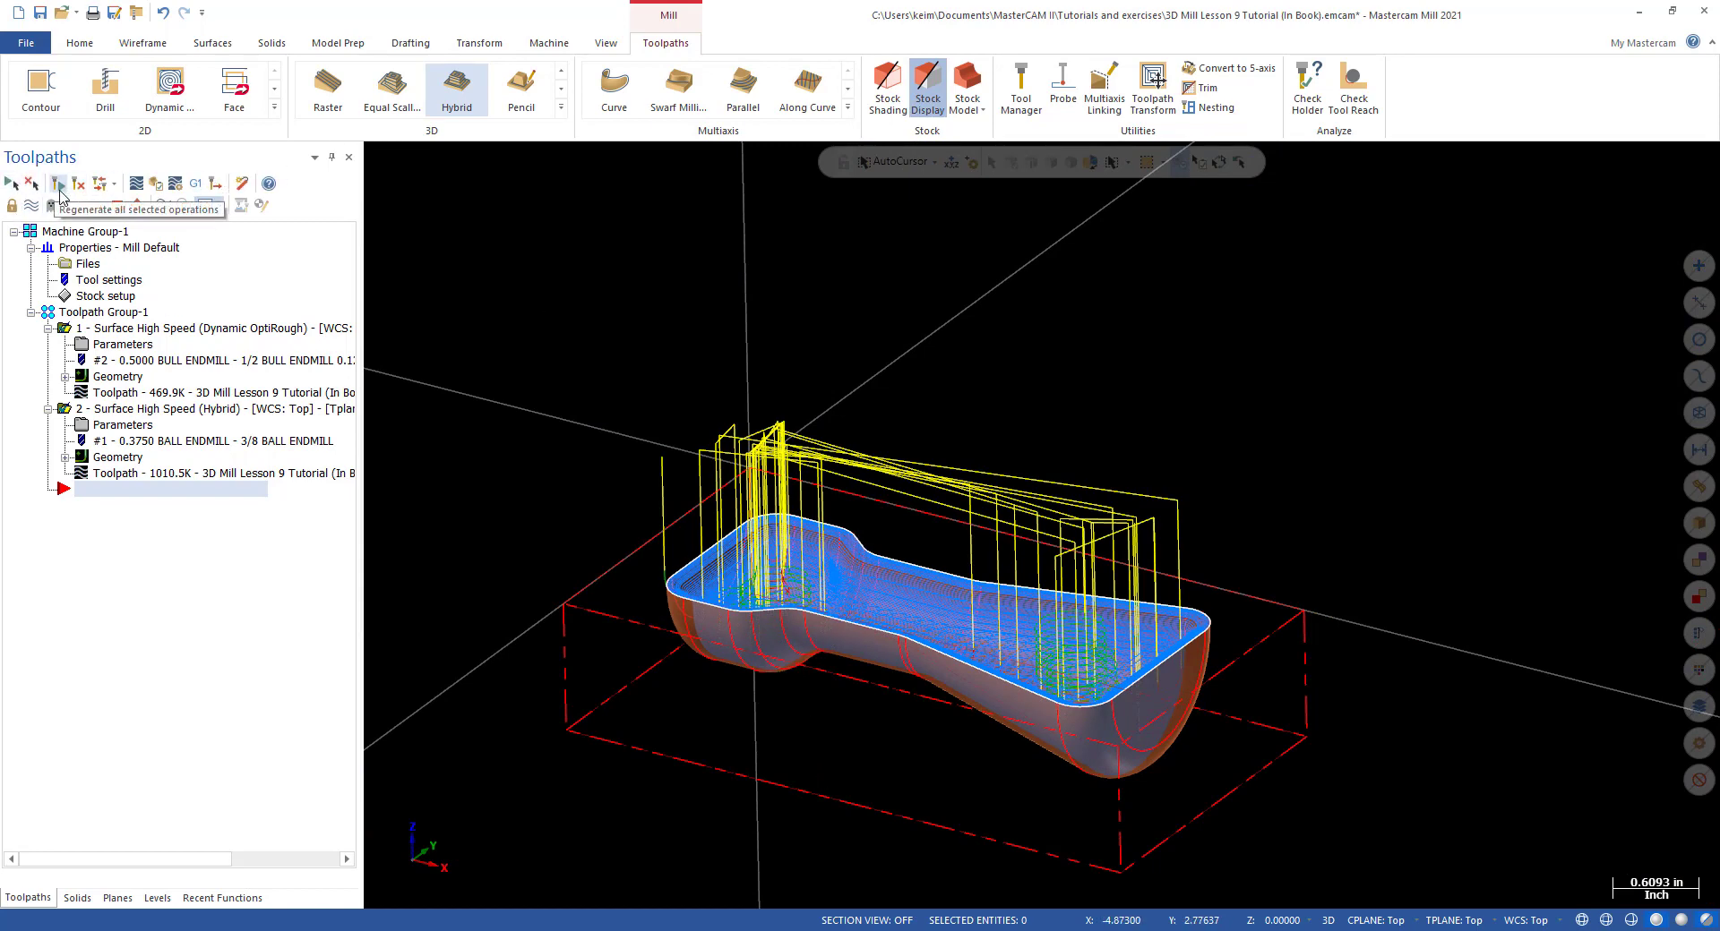
left_click(154, 184)
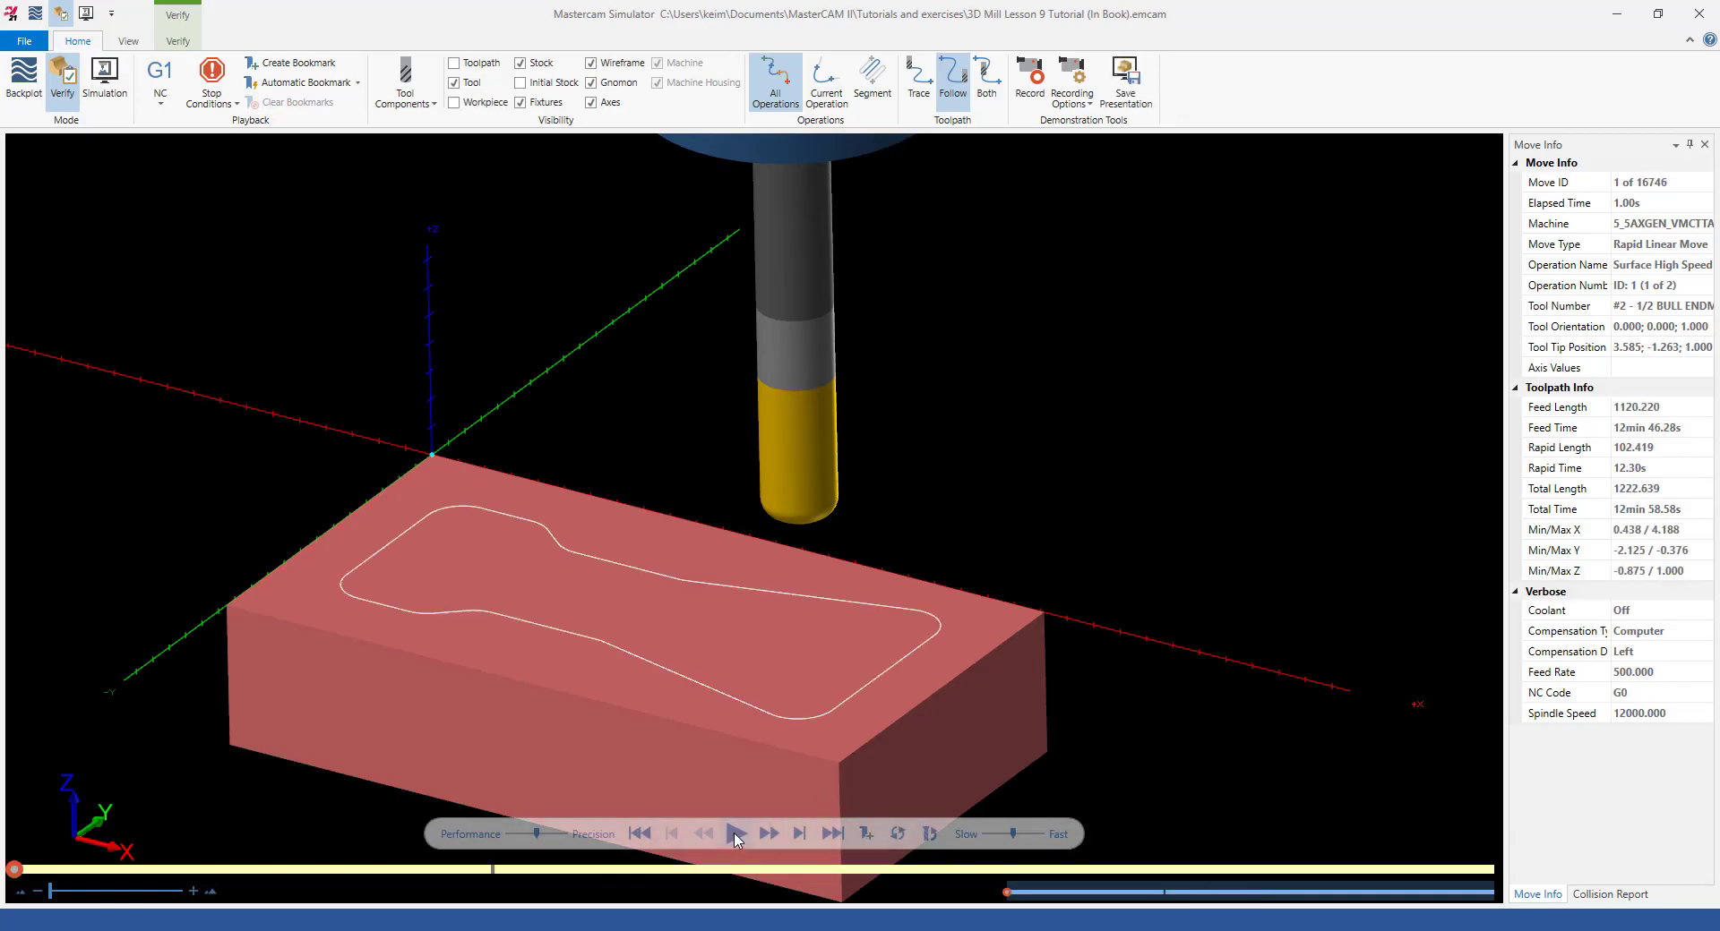
left_click(737, 834)
scroll(591, 624, "up", 3)
middle_click_drag(588, 618, 600, 632)
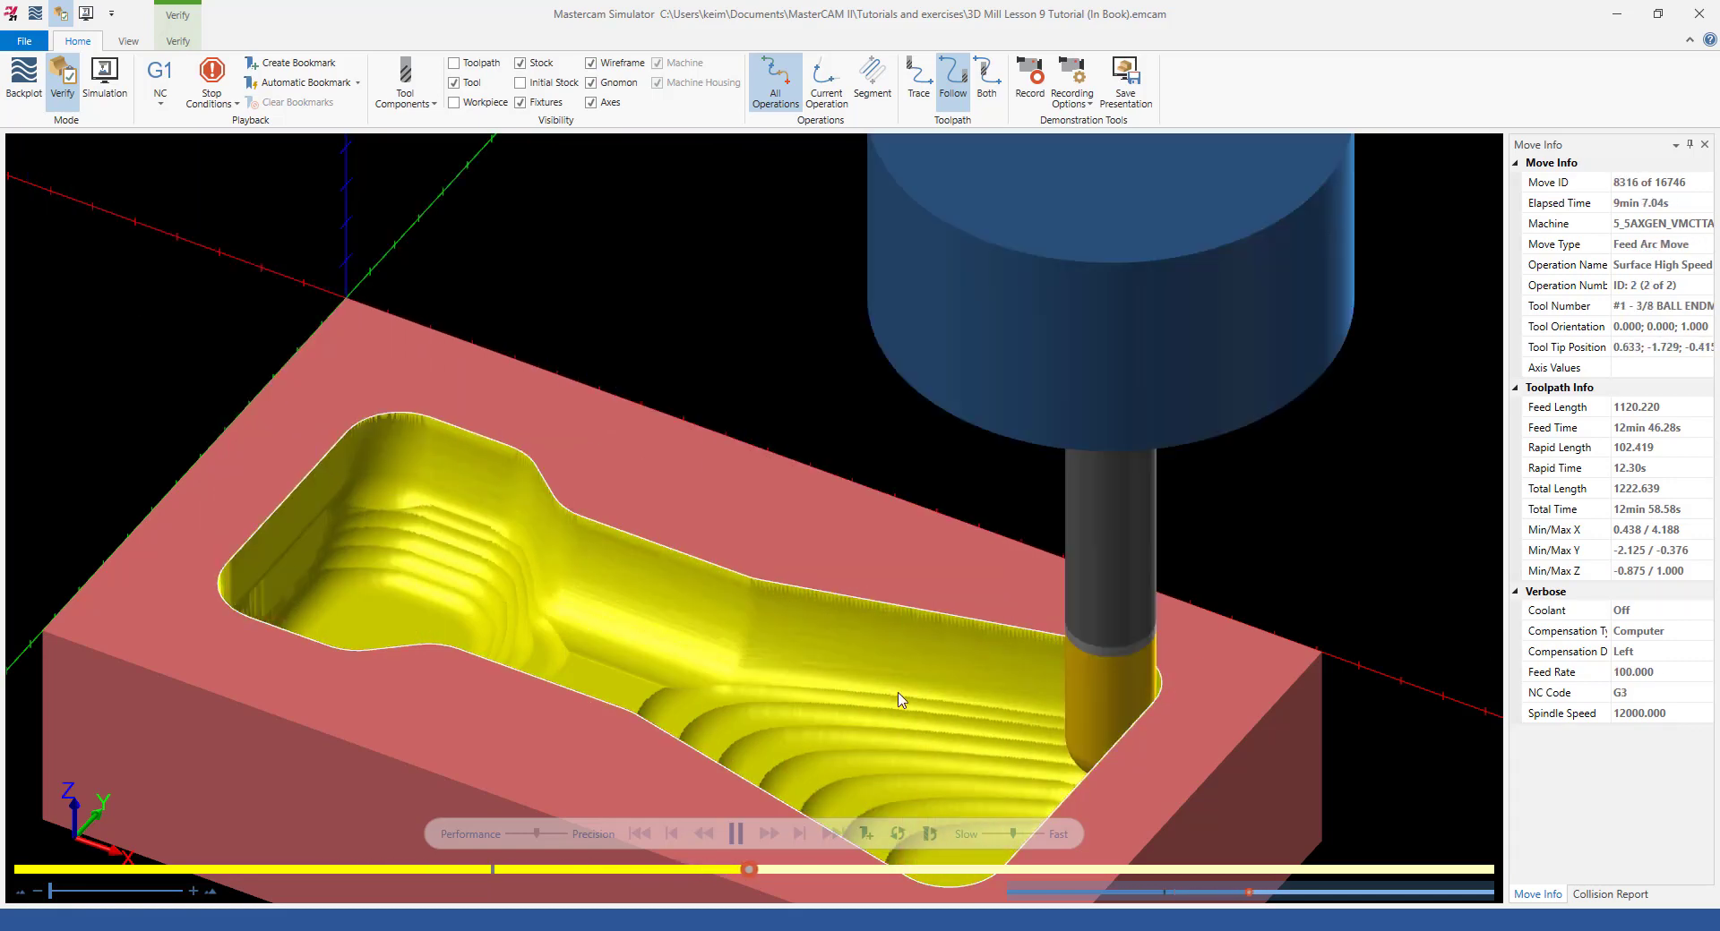
middle_click_drag(899, 699, 904, 727)
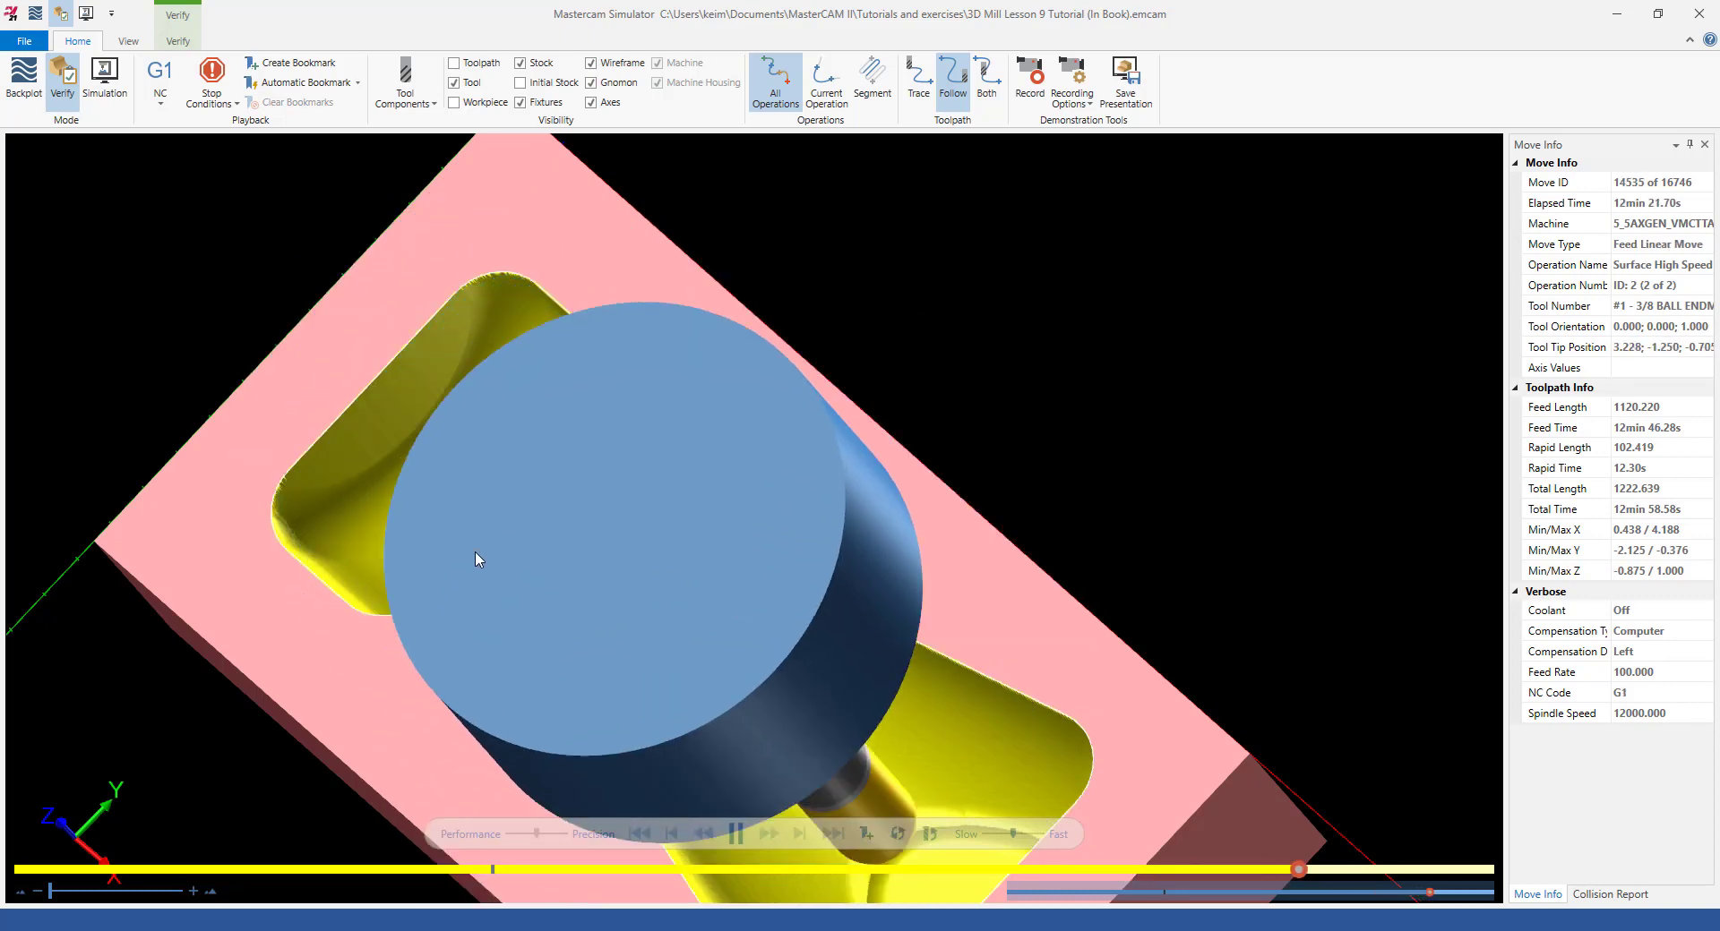
middle_click_drag(443, 620, 503, 588)
scroll(570, 584, "down", 10)
scroll(512, 618, "up", 10)
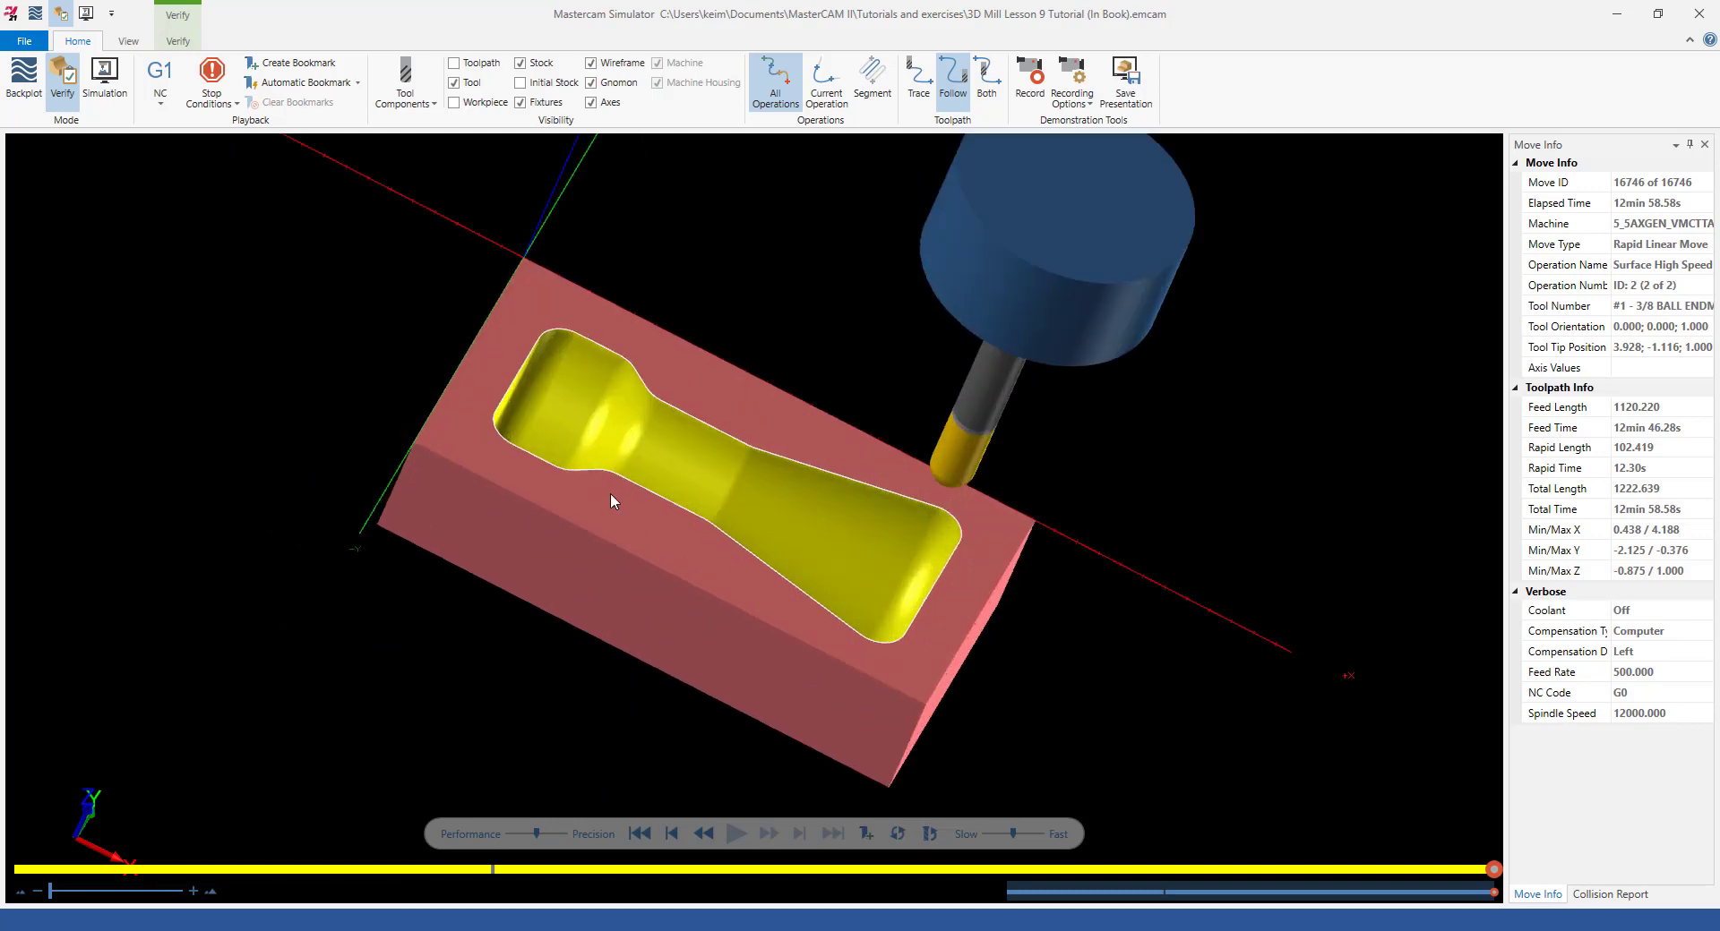
Inspect the simulated surface finish of the cavity's walls and tapered floor up close, and close the simulator.
middle_click_drag(710, 443, 771, 452)
scroll(1074, 606, "up", 8)
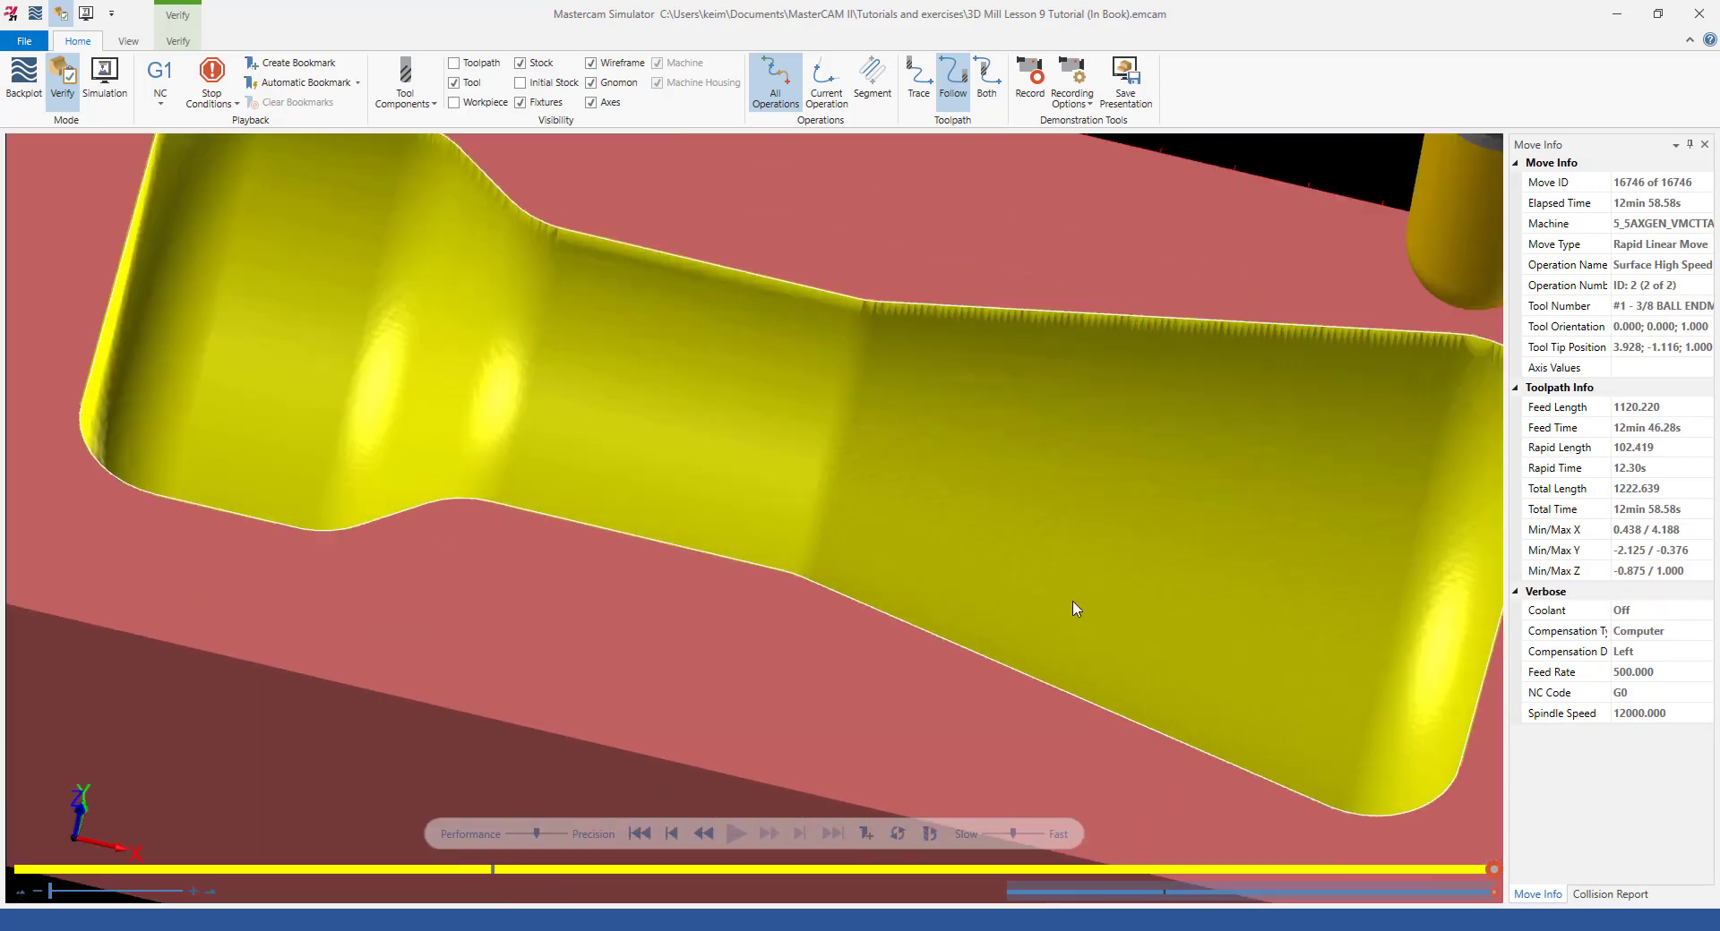
mouse_move(1111, 591)
middle_mouse_down()
mouse_move(1110, 575)
mouse_move(1119, 618)
middle_mouse_up()
scroll(761, 679, "down", 10)
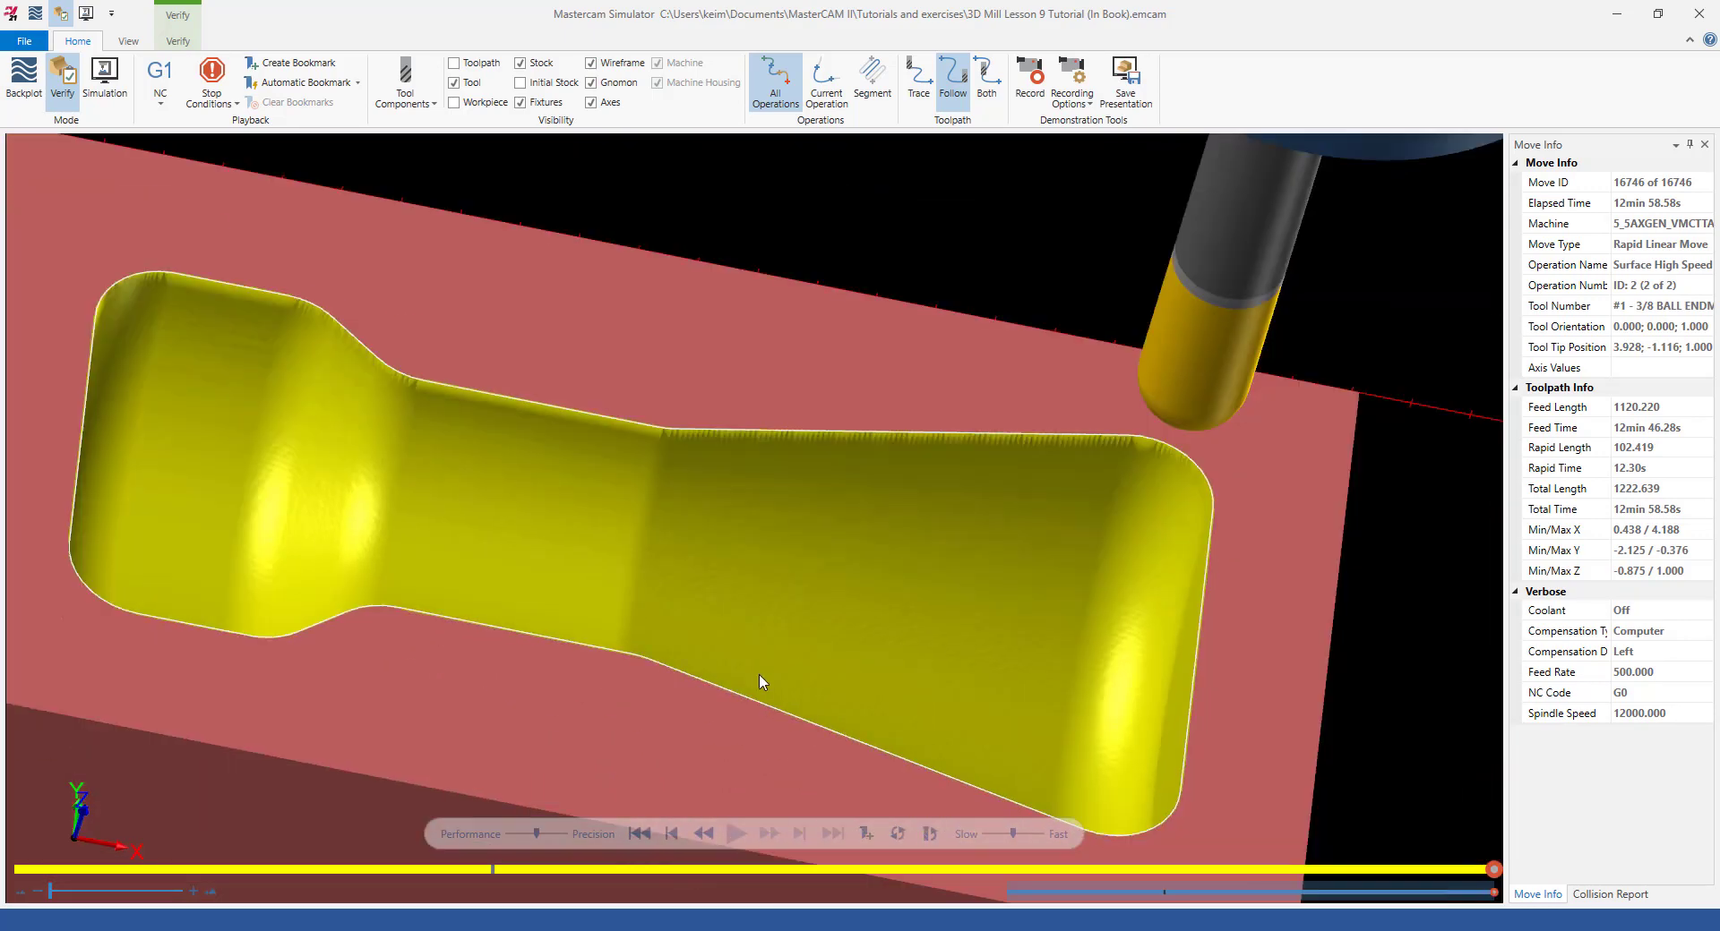
mouse_move(527, 708)
middle_mouse_down()
mouse_move(513, 731)
mouse_move(524, 712)
middle_mouse_up()
scroll(732, 498, "up", 6)
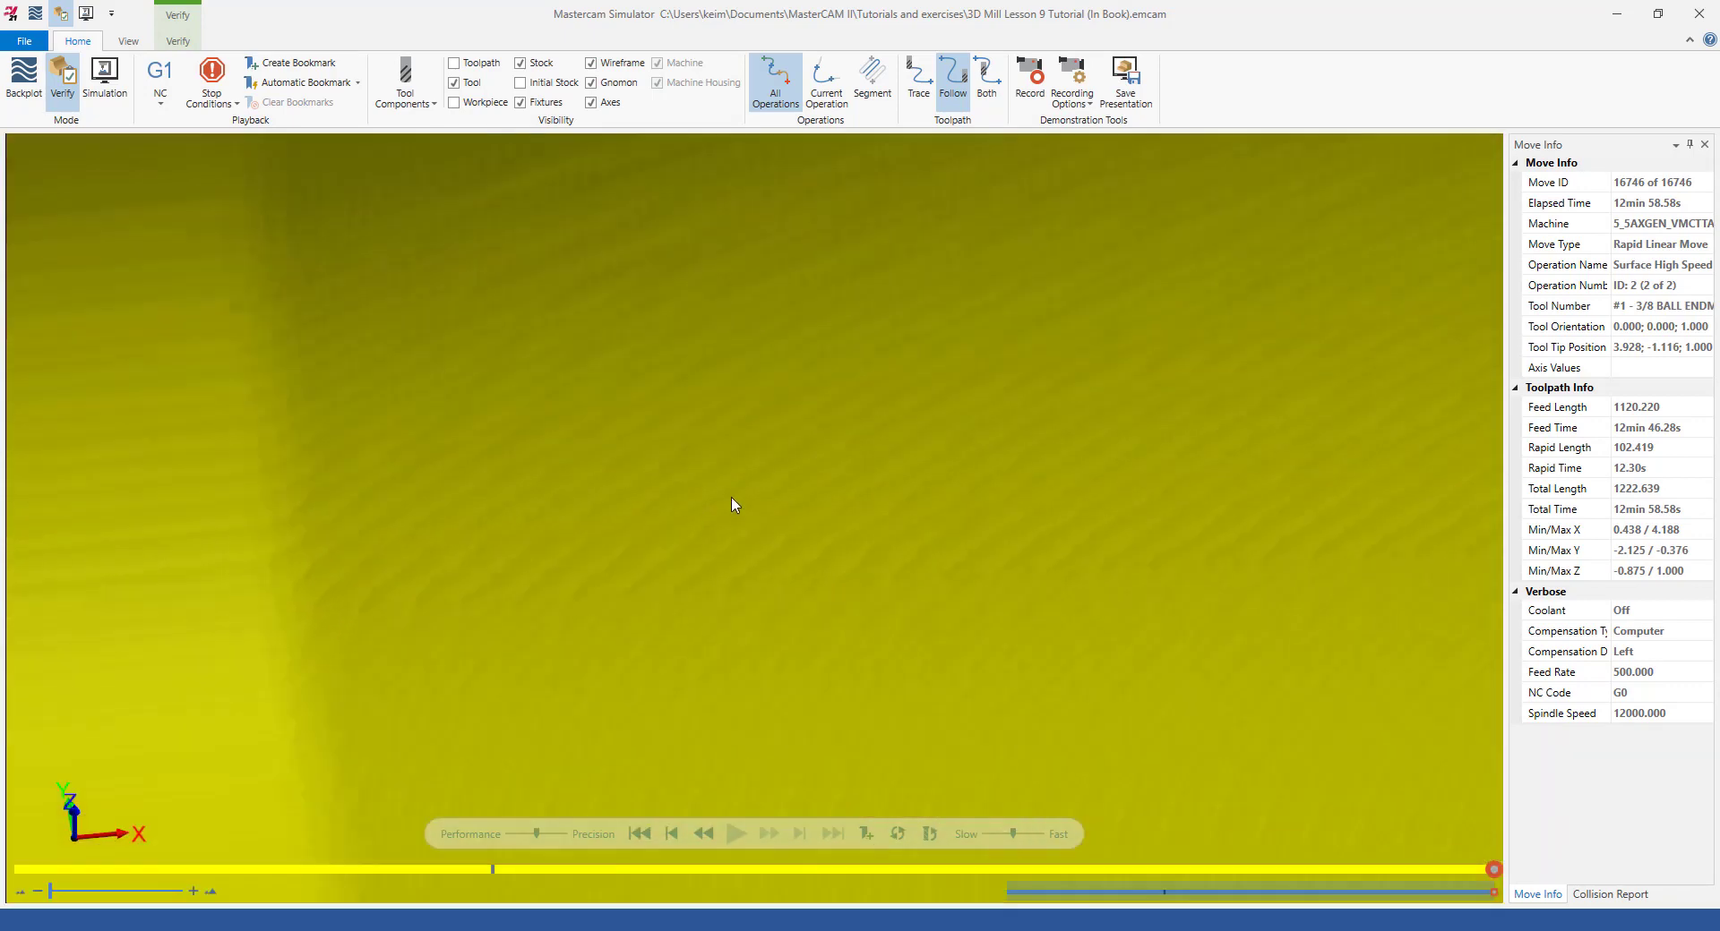
middle_click_drag(777, 552, 784, 552)
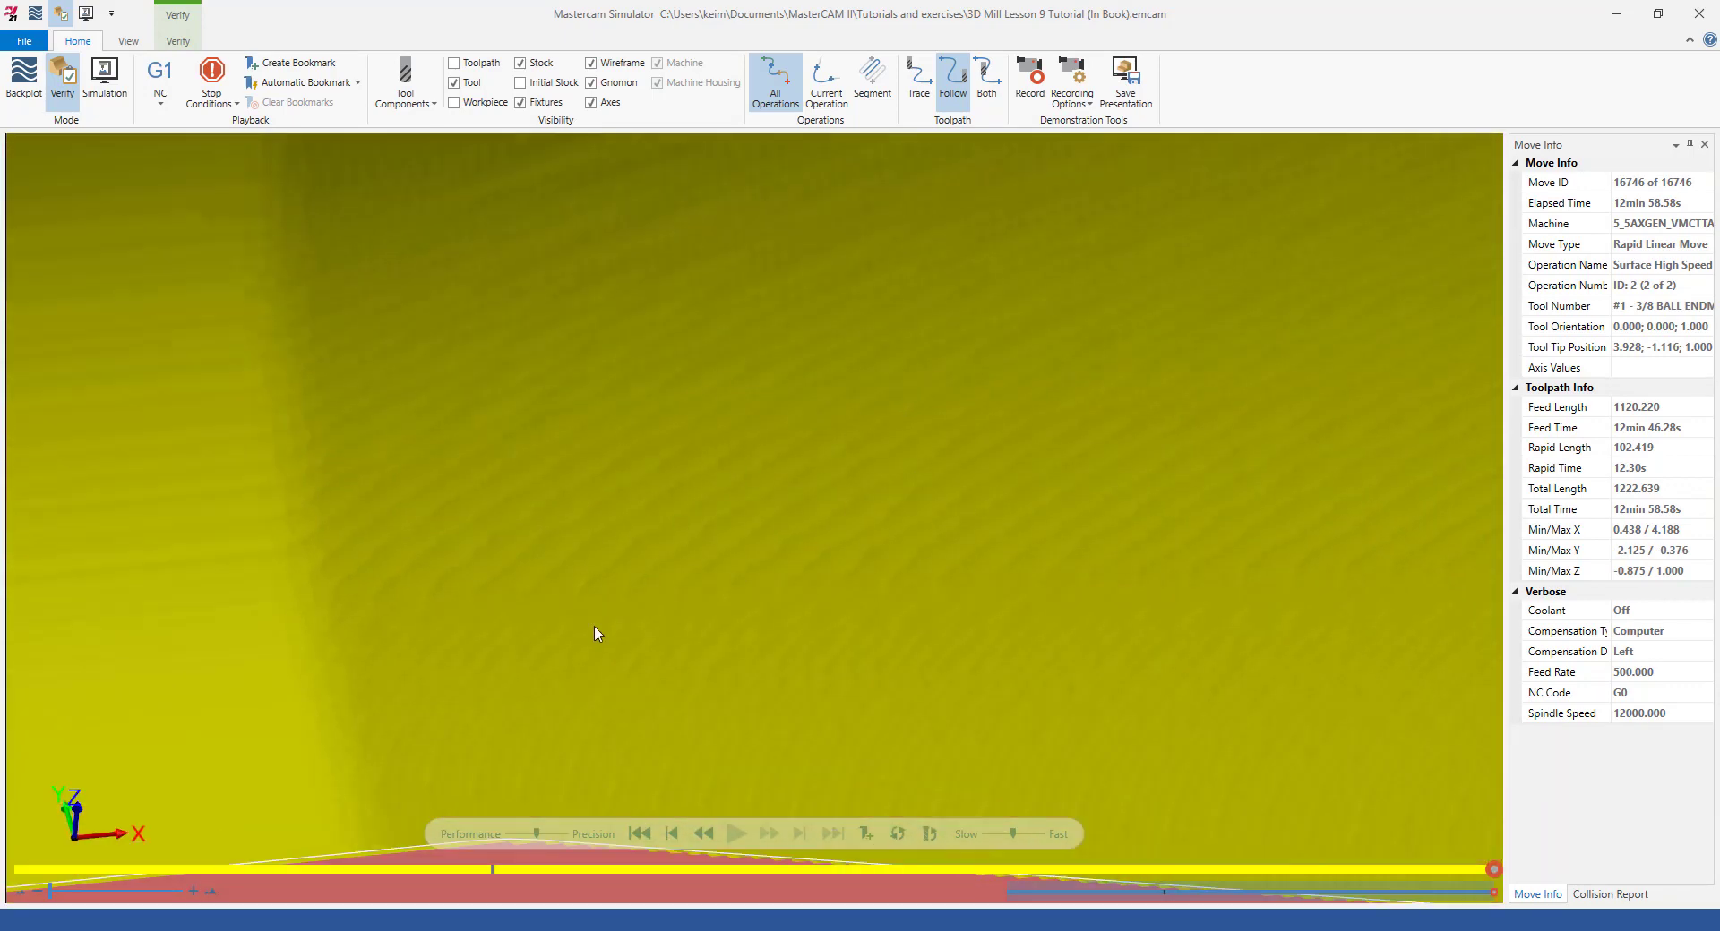
scroll(498, 584, "down", 6)
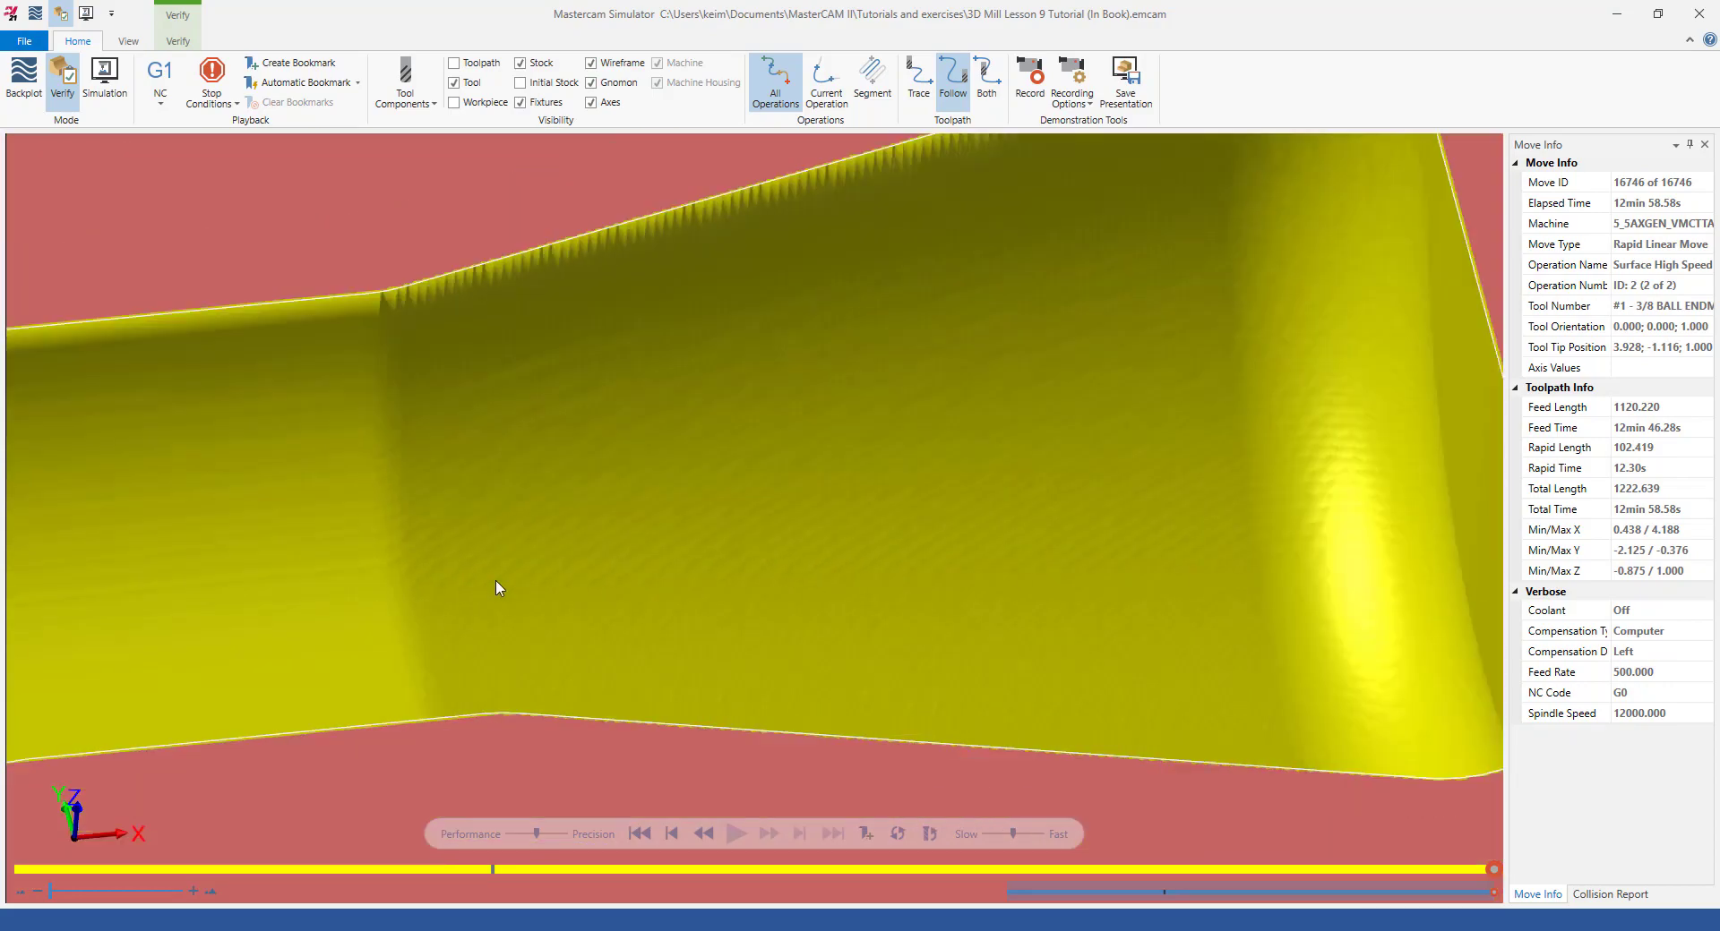
mouse_move(503, 564)
middle_mouse_down()
mouse_move(568, 595)
mouse_move(545, 699)
mouse_move(556, 564)
mouse_move(484, 551)
middle_mouse_up()
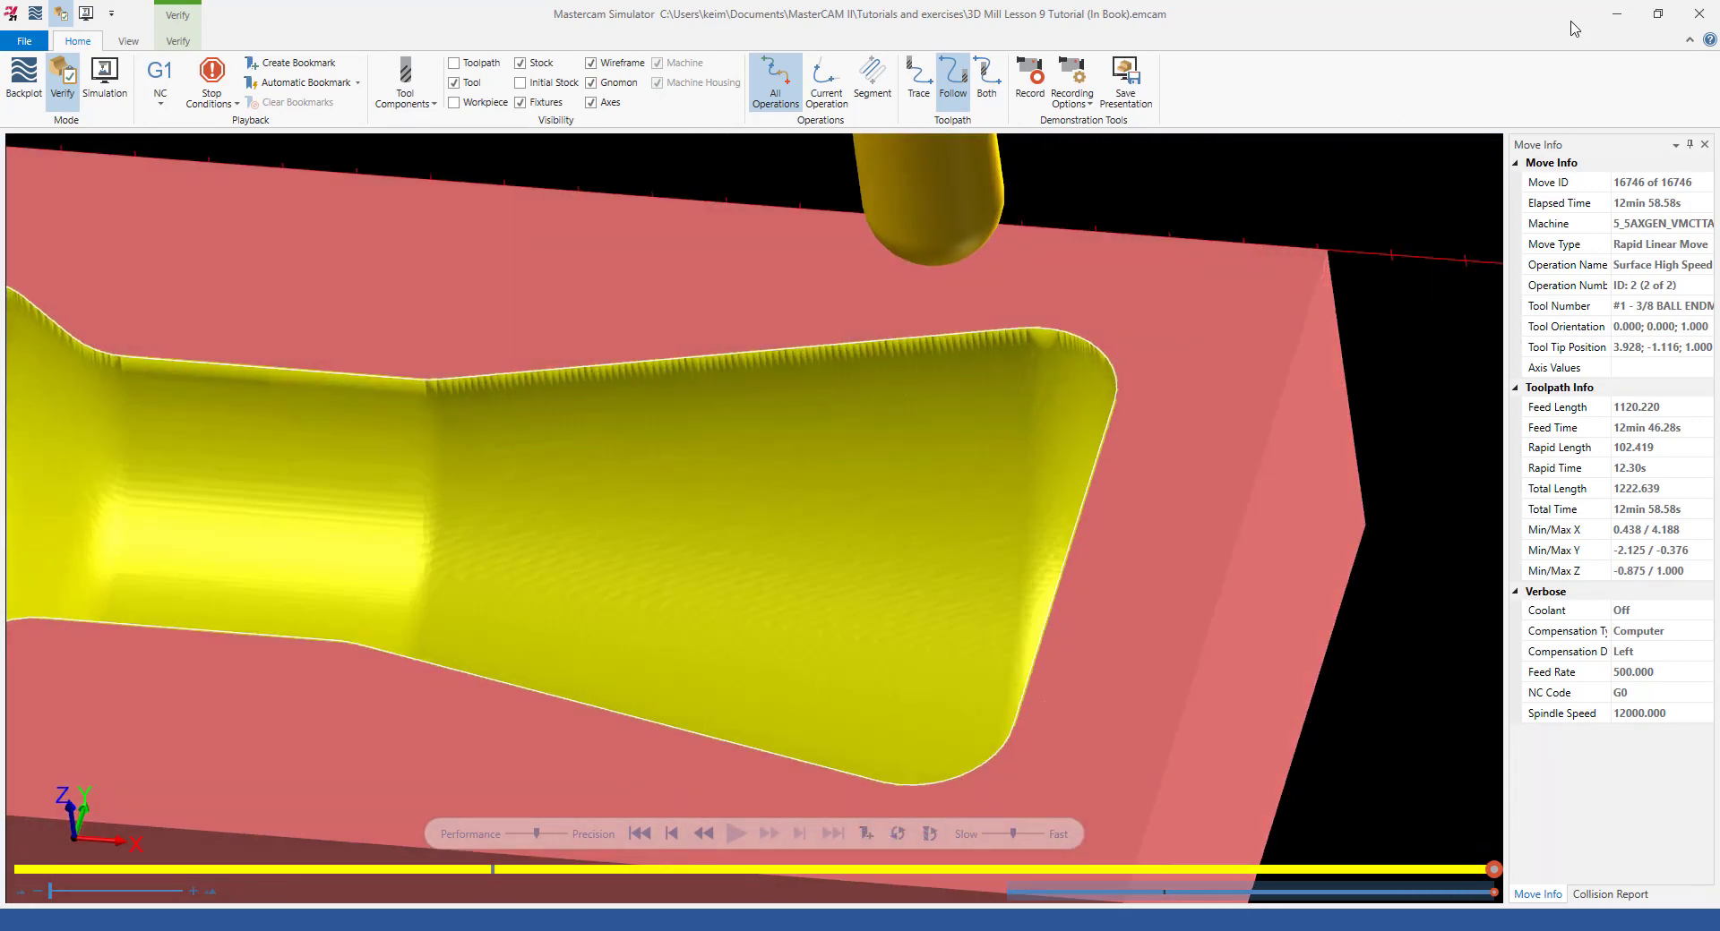
left_click(1699, 14)
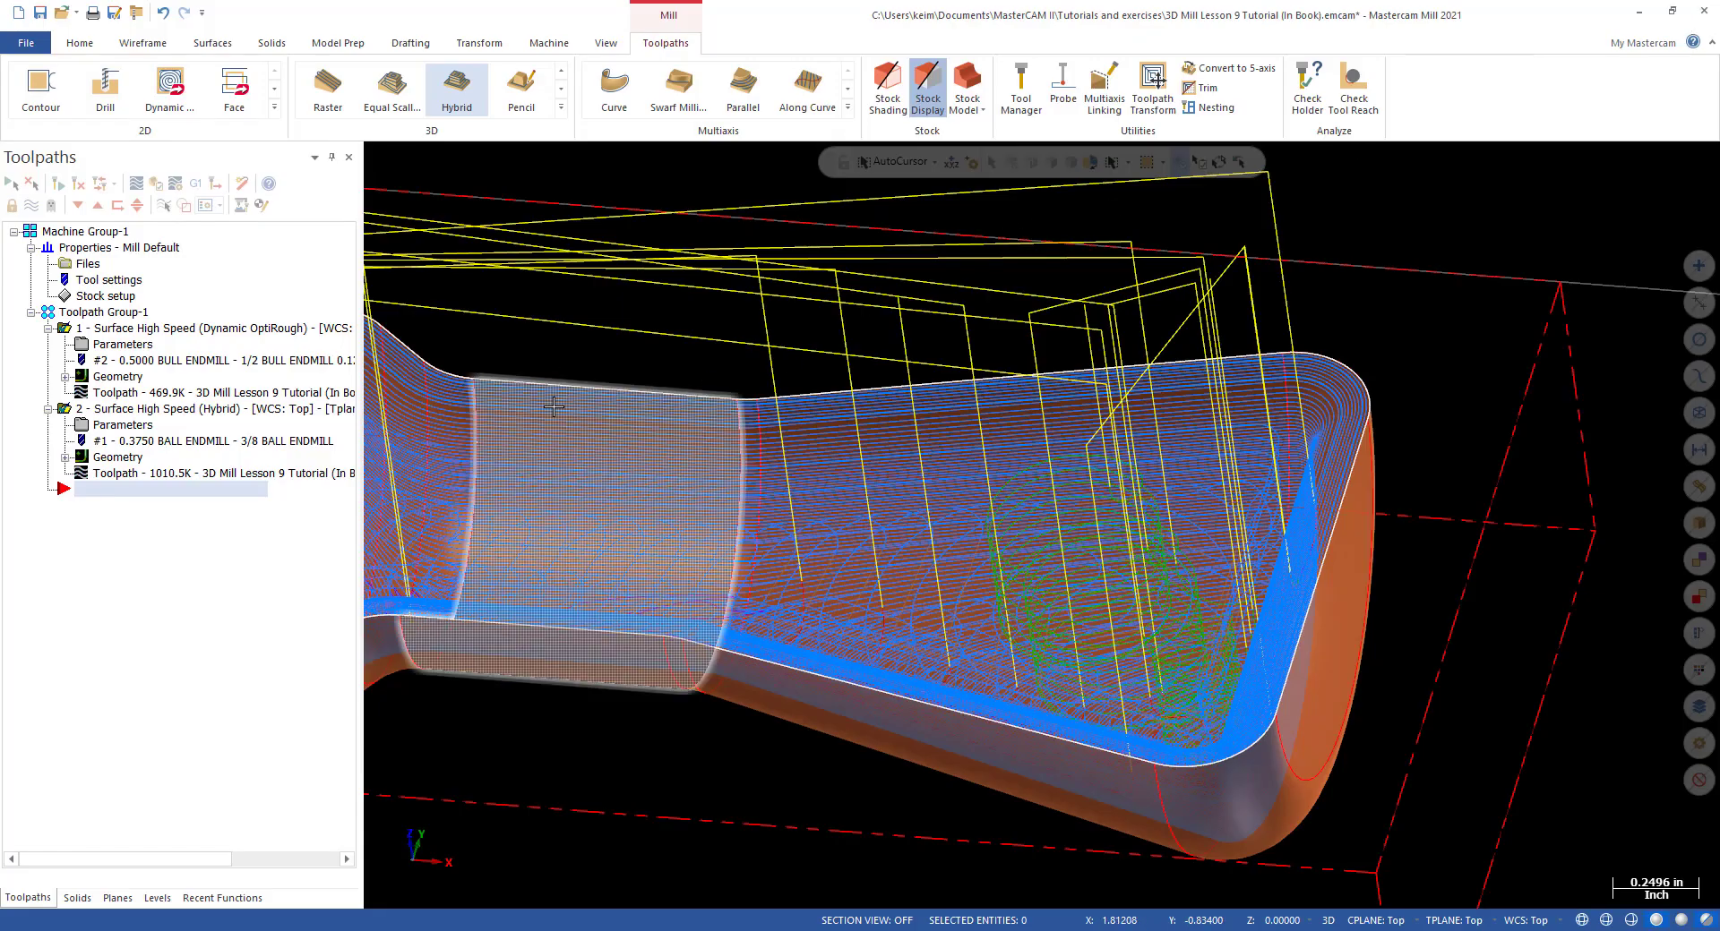
Set the Hybrid operation's 3D stepover to 0.02 in the cut parameters and regenerate the toolpath.
left_click(122, 425)
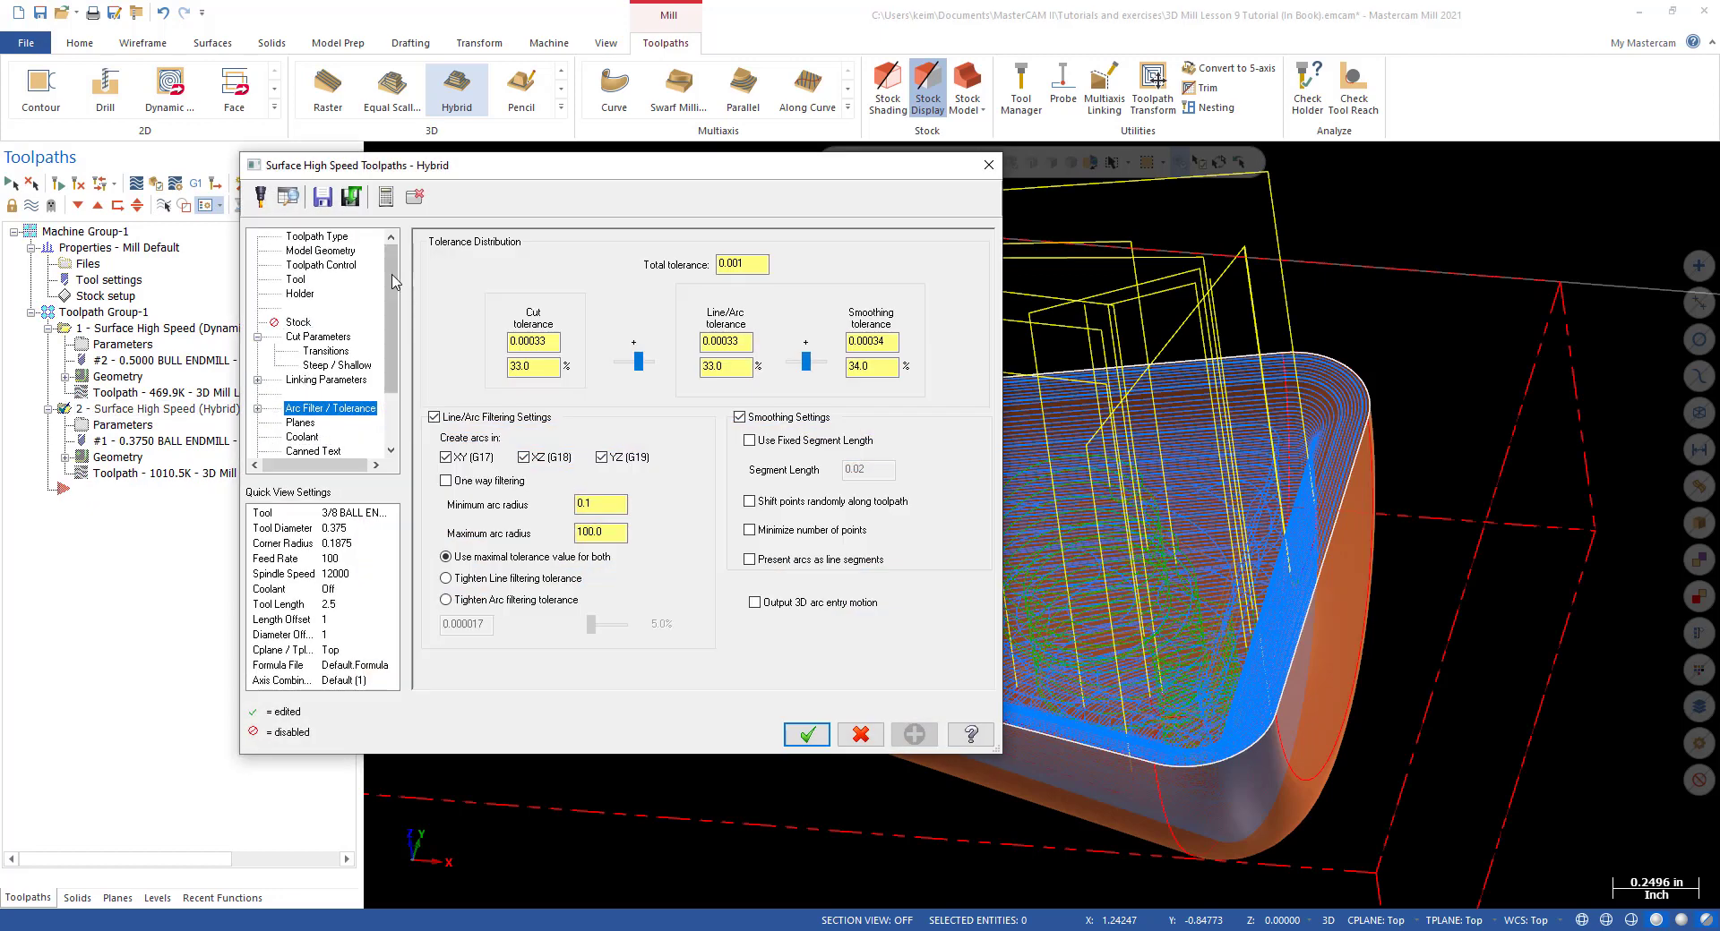
left_click(309, 337)
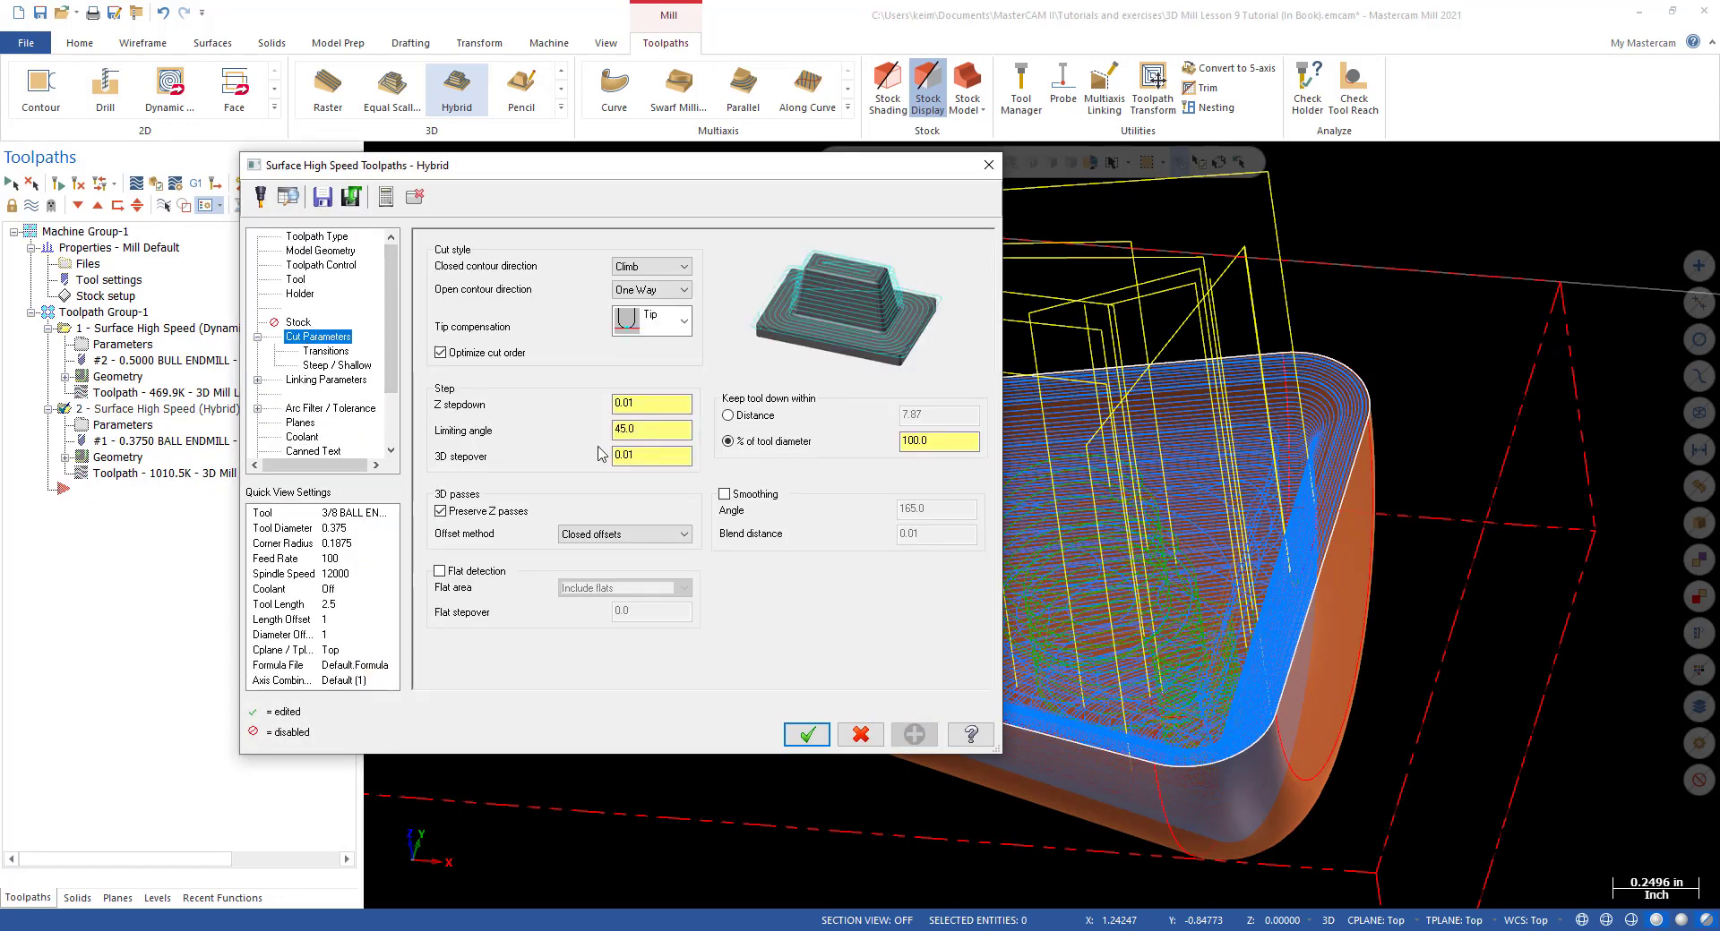
double_click(627, 455)
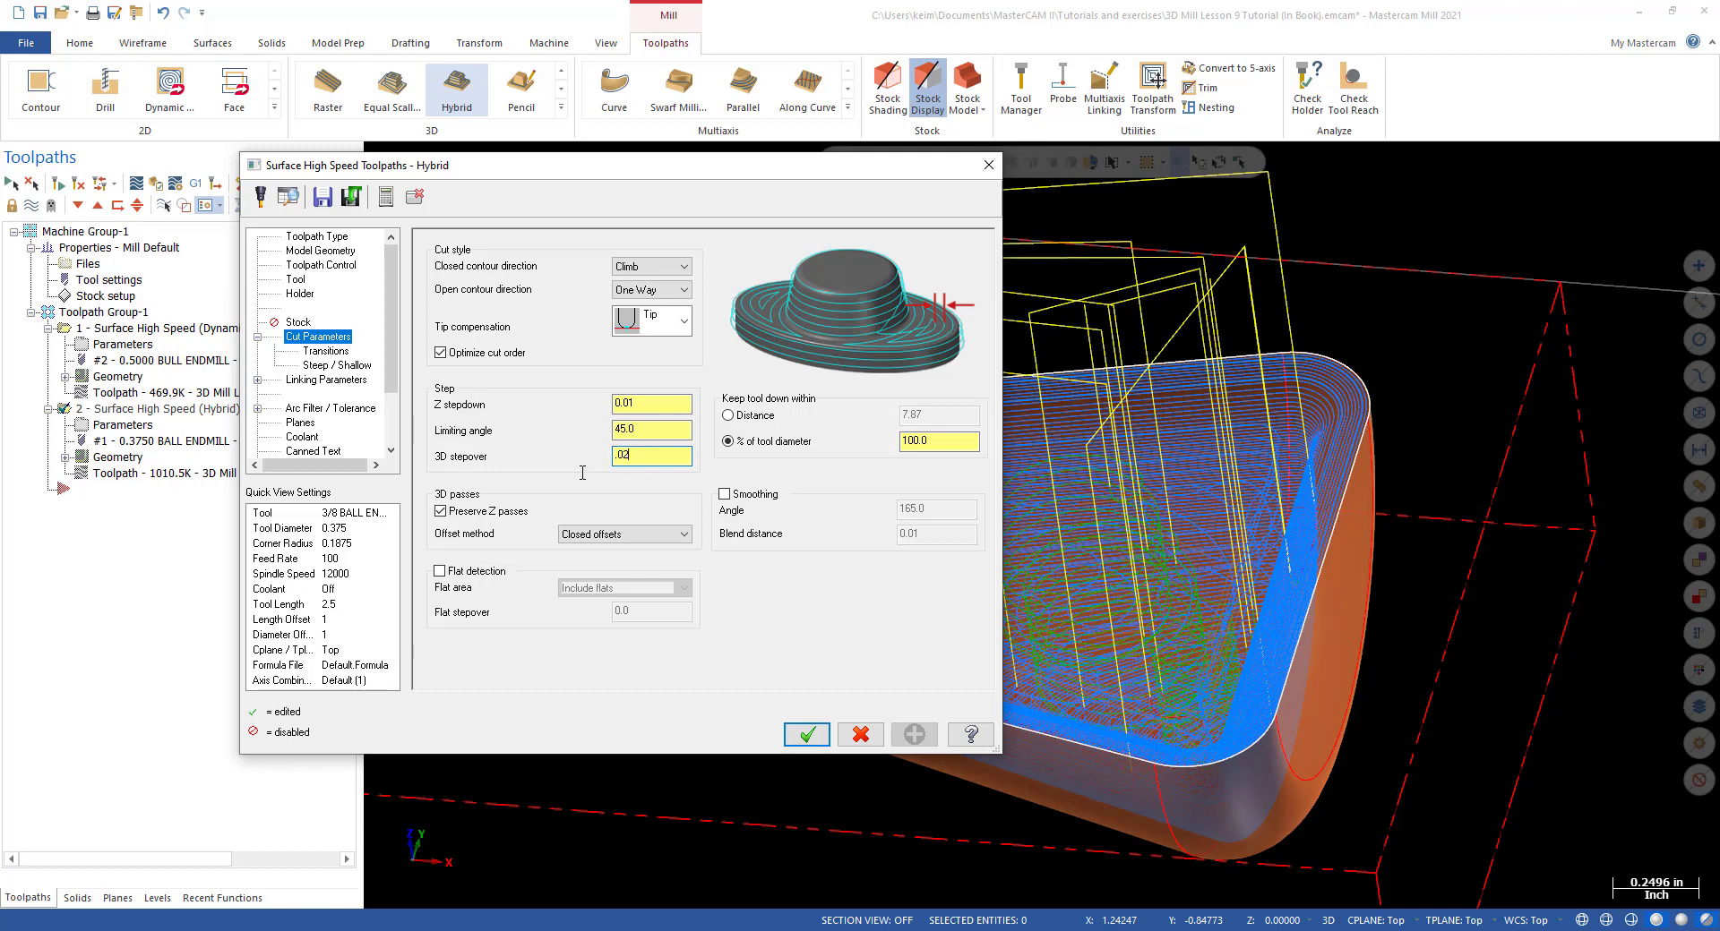
left_click(806, 735)
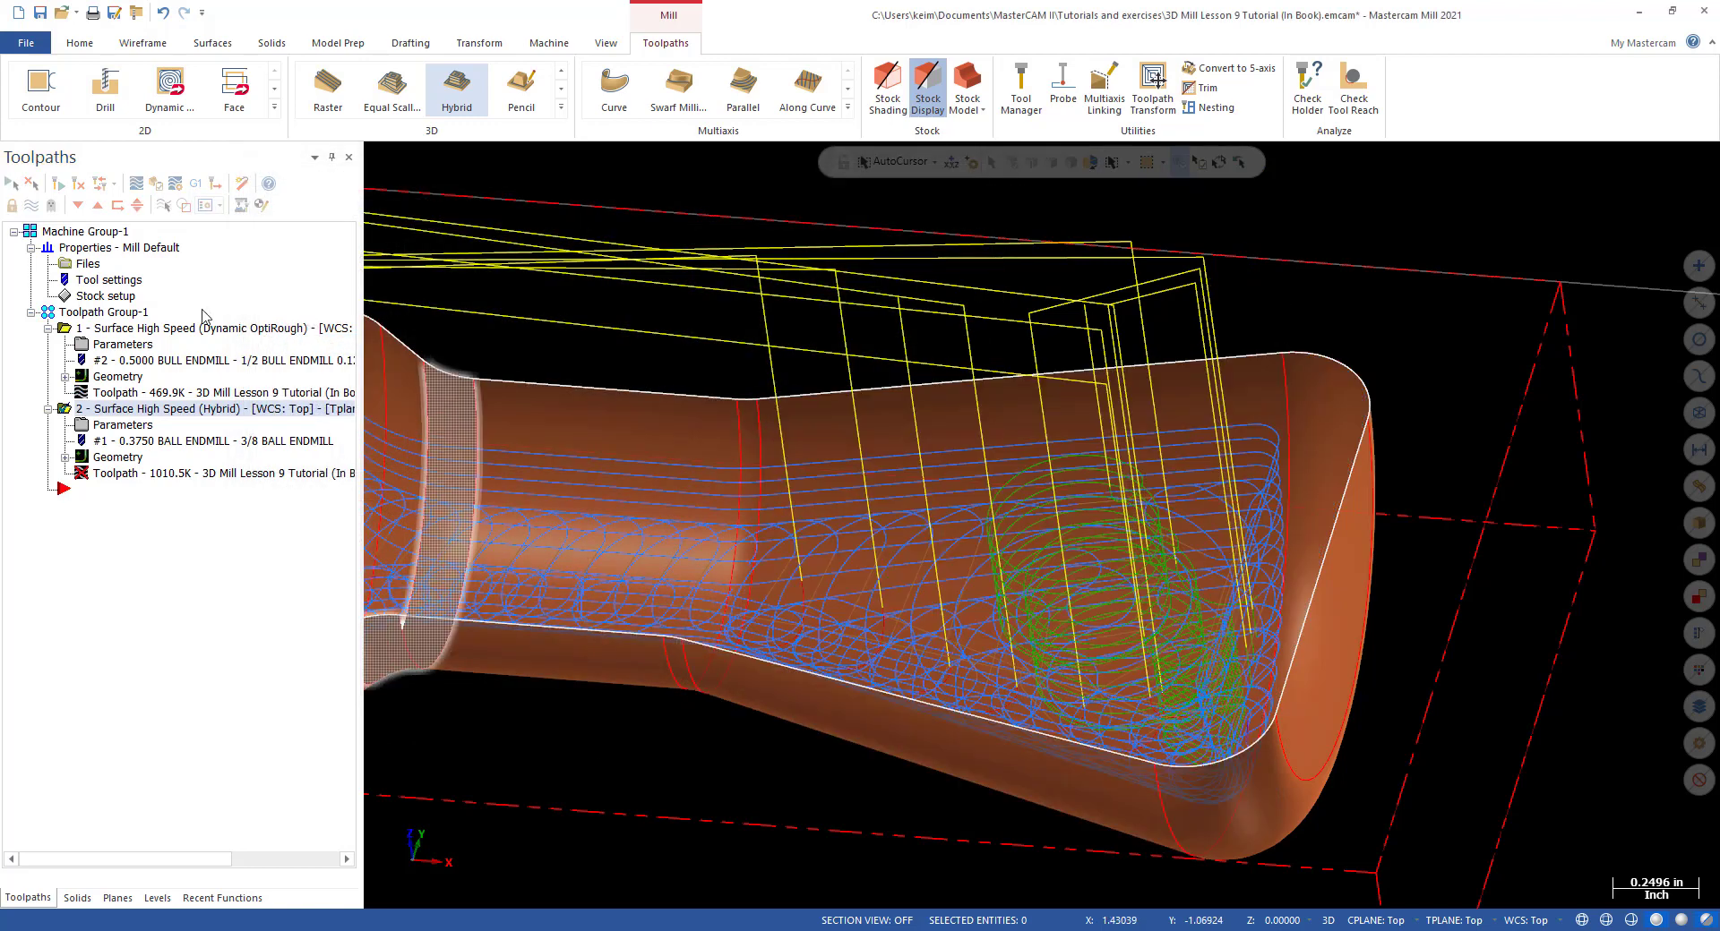
left_click(58, 183)
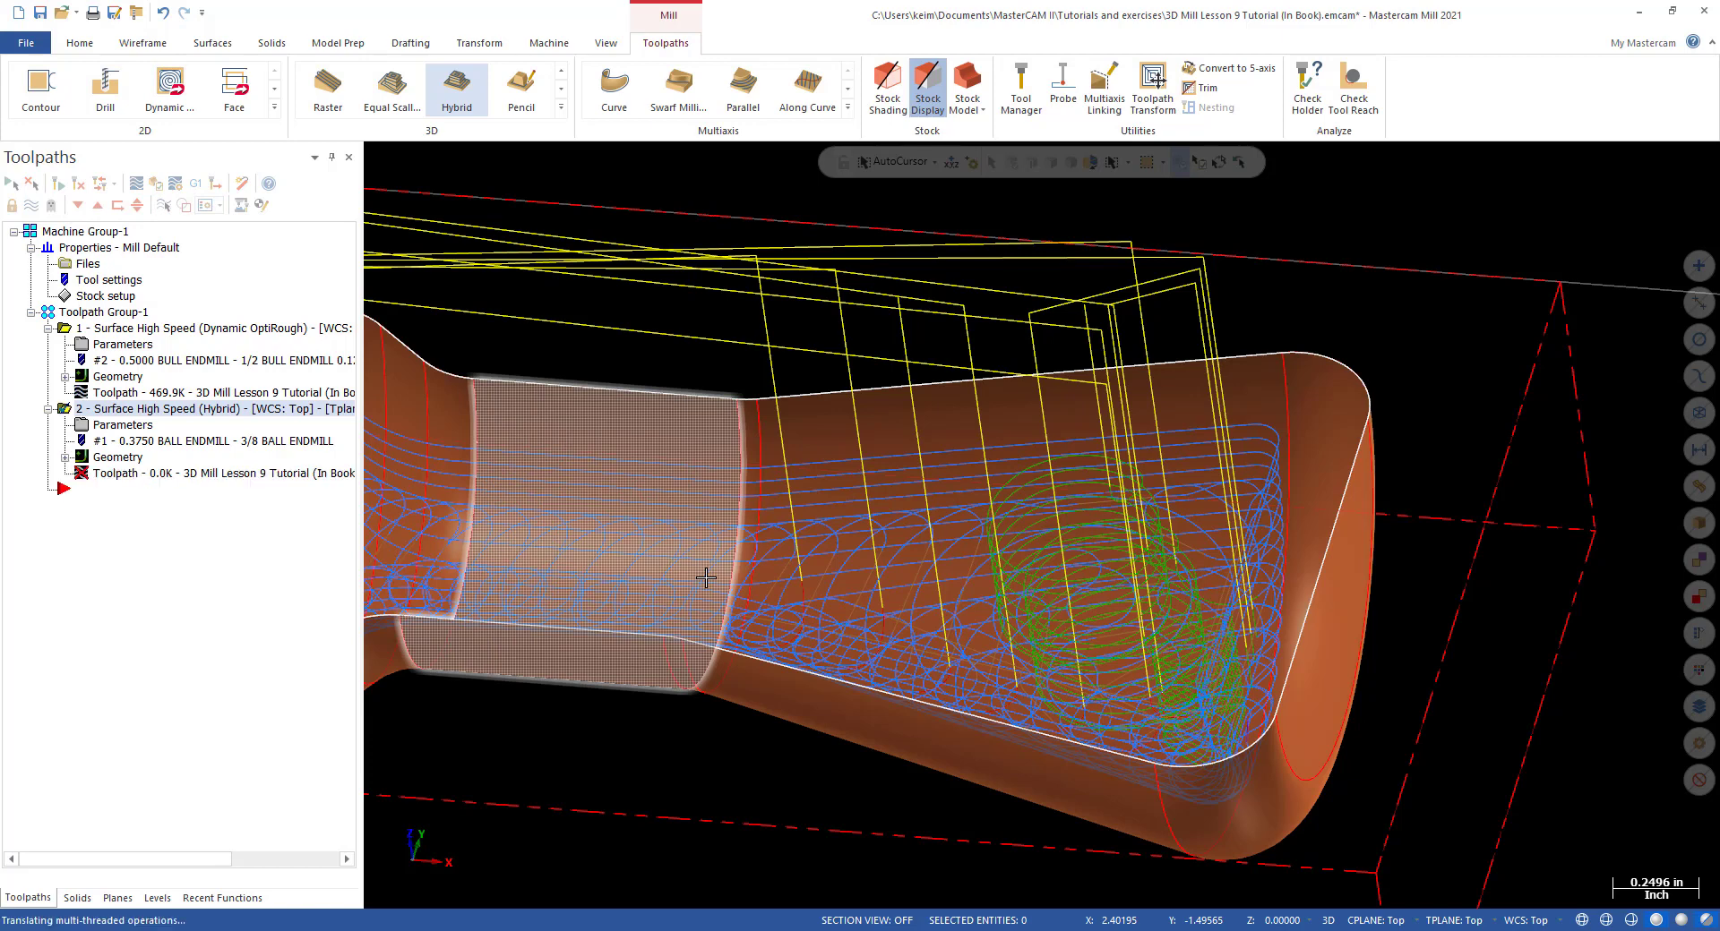
Run the Verify simulation of both operations again using the regenerated Hybrid toolpath.
scroll(1155, 600, "down", 3)
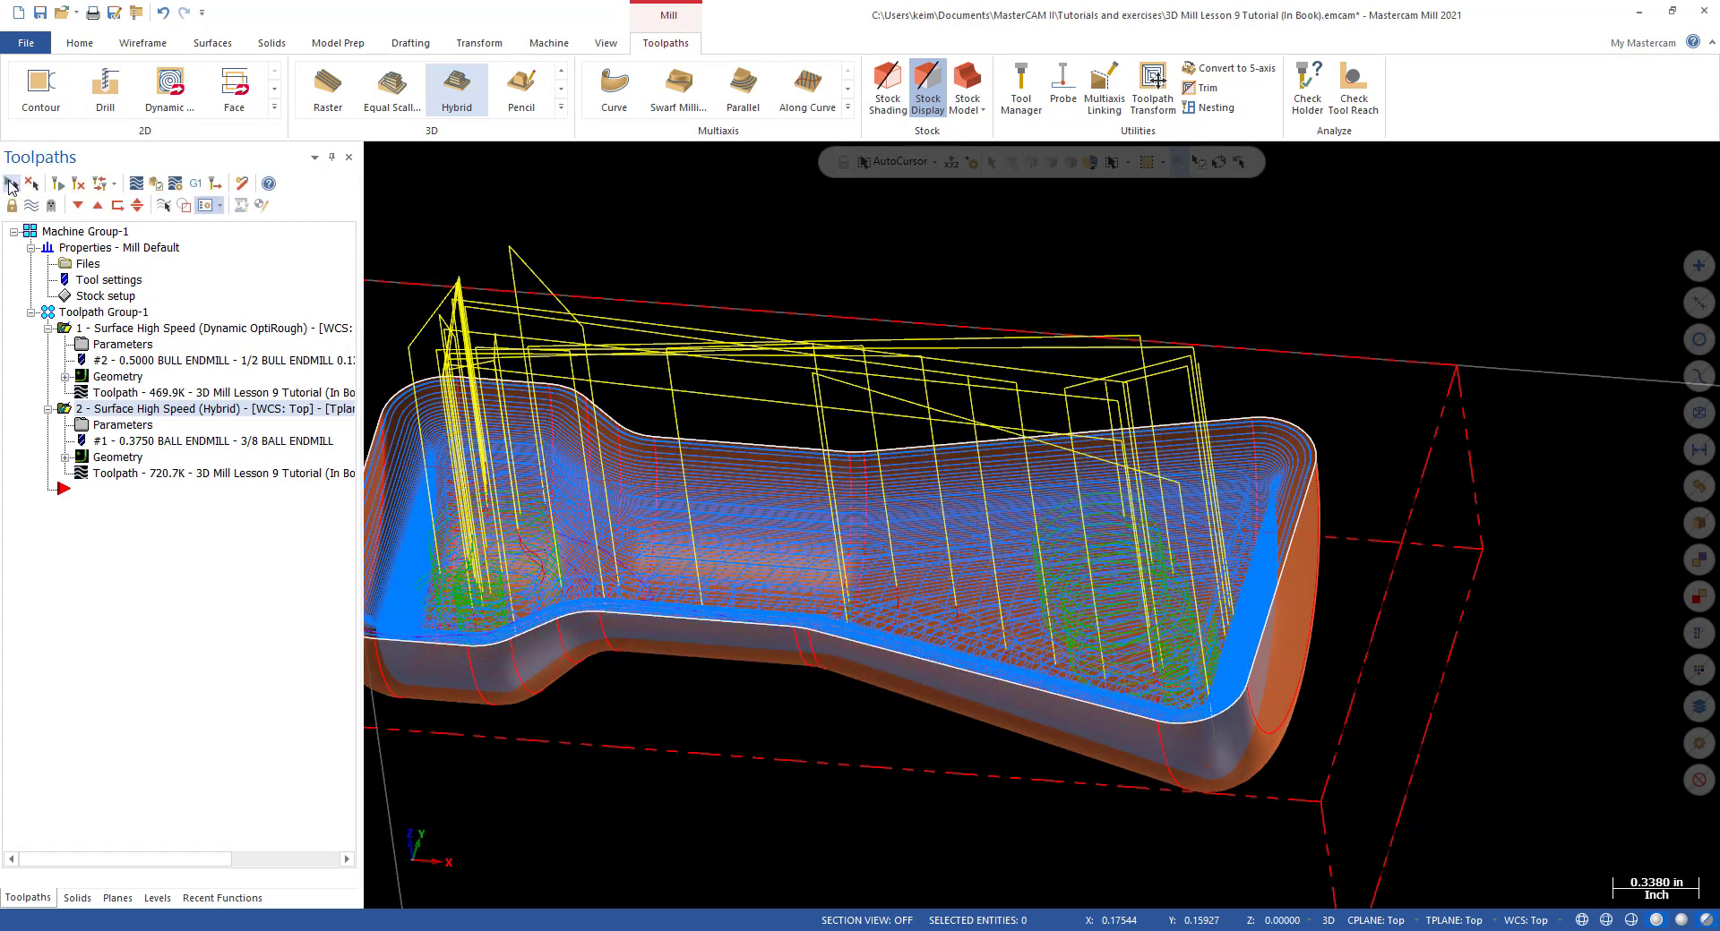
left_click(155, 184)
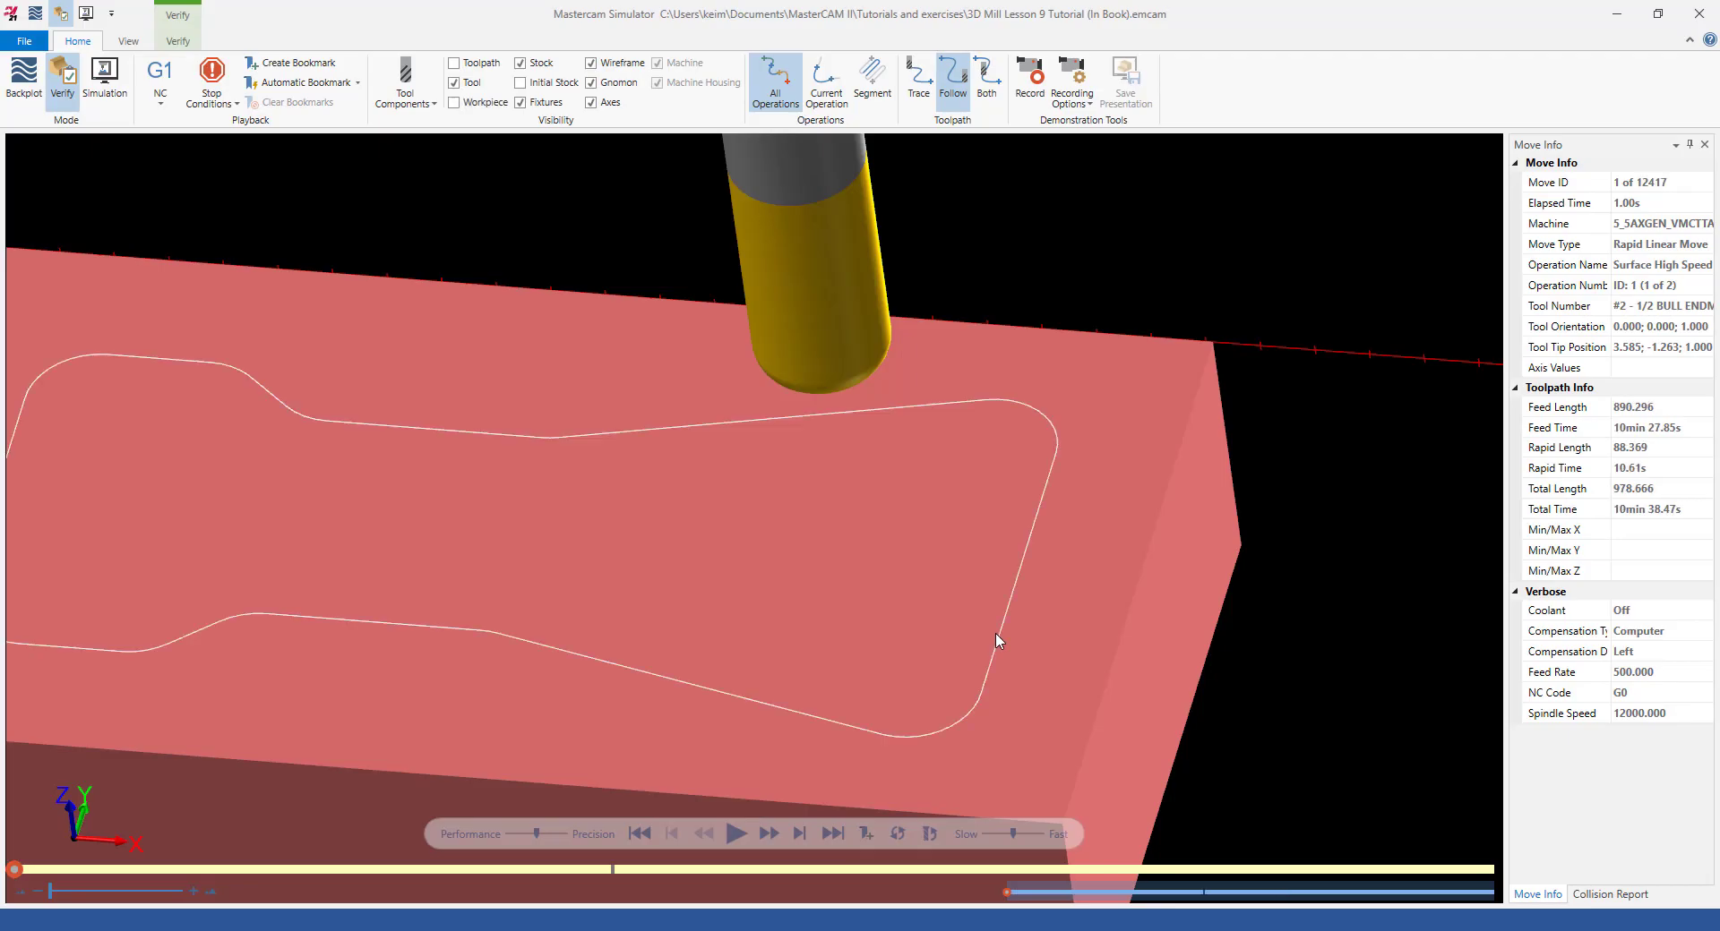
left_click(736, 834)
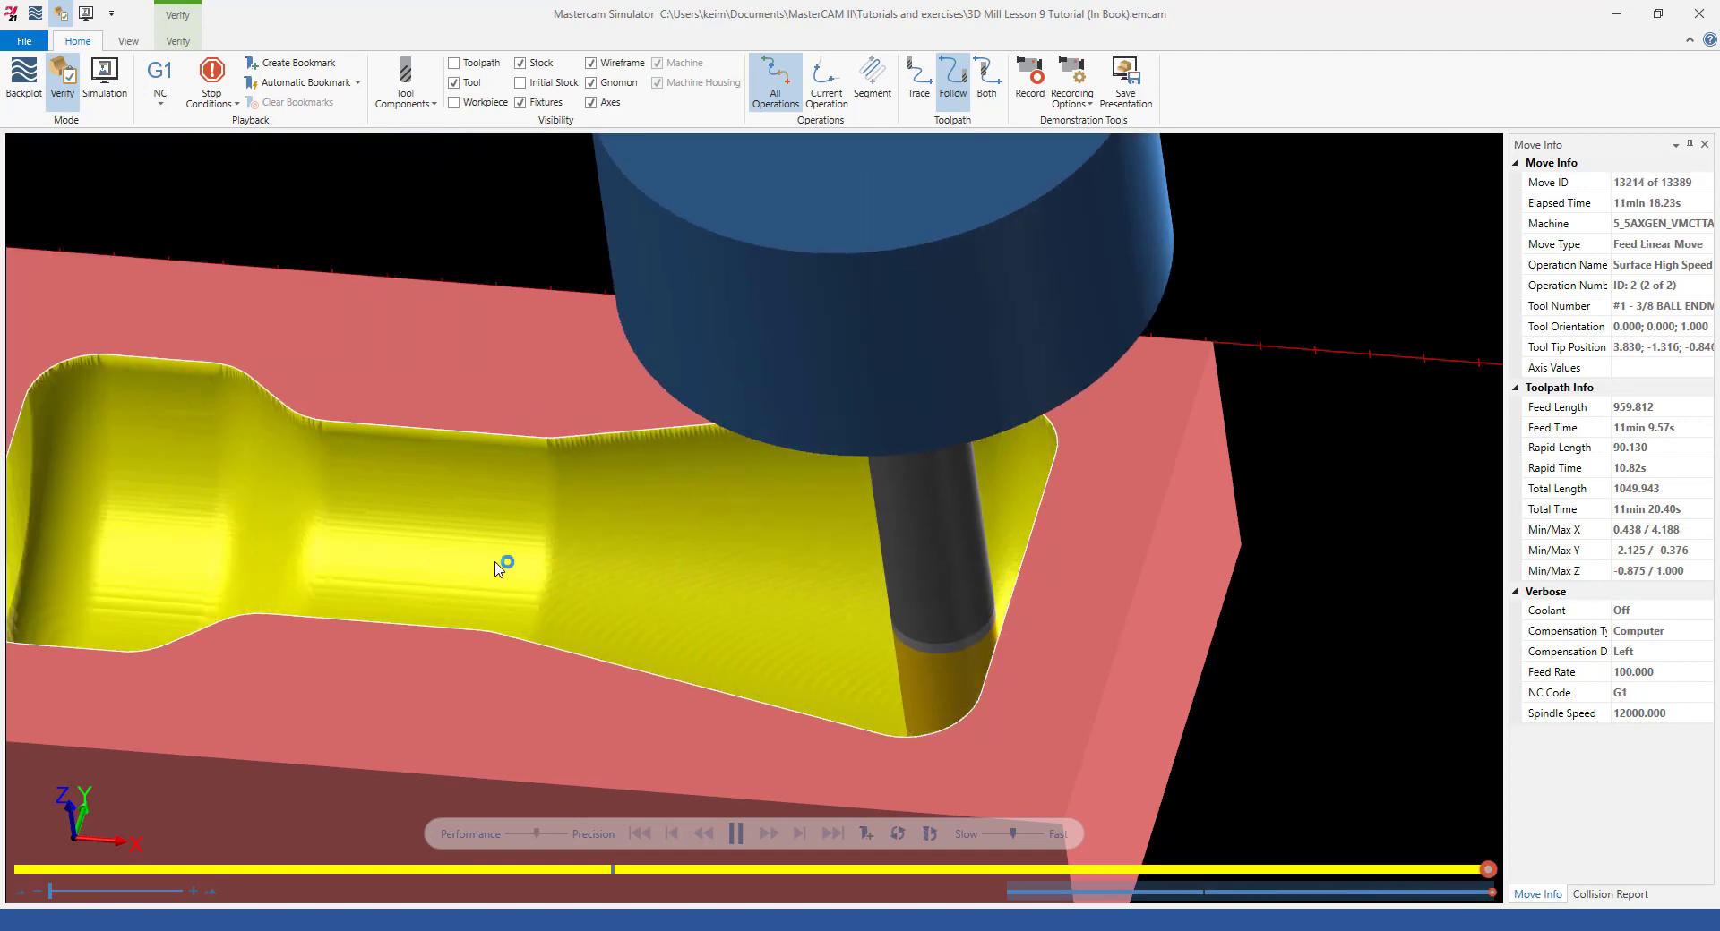
Examine the scallop marks across the cavity floor and end radii in the simulation result, and close the simulator.
scroll(341, 541, "up", 5)
middle_click_drag(341, 541, 436, 536)
scroll(378, 626, "down", 6)
scroll(377, 633, "up", 8)
scroll(434, 618, "down", 5)
middle_click_drag(581, 497, 599, 517)
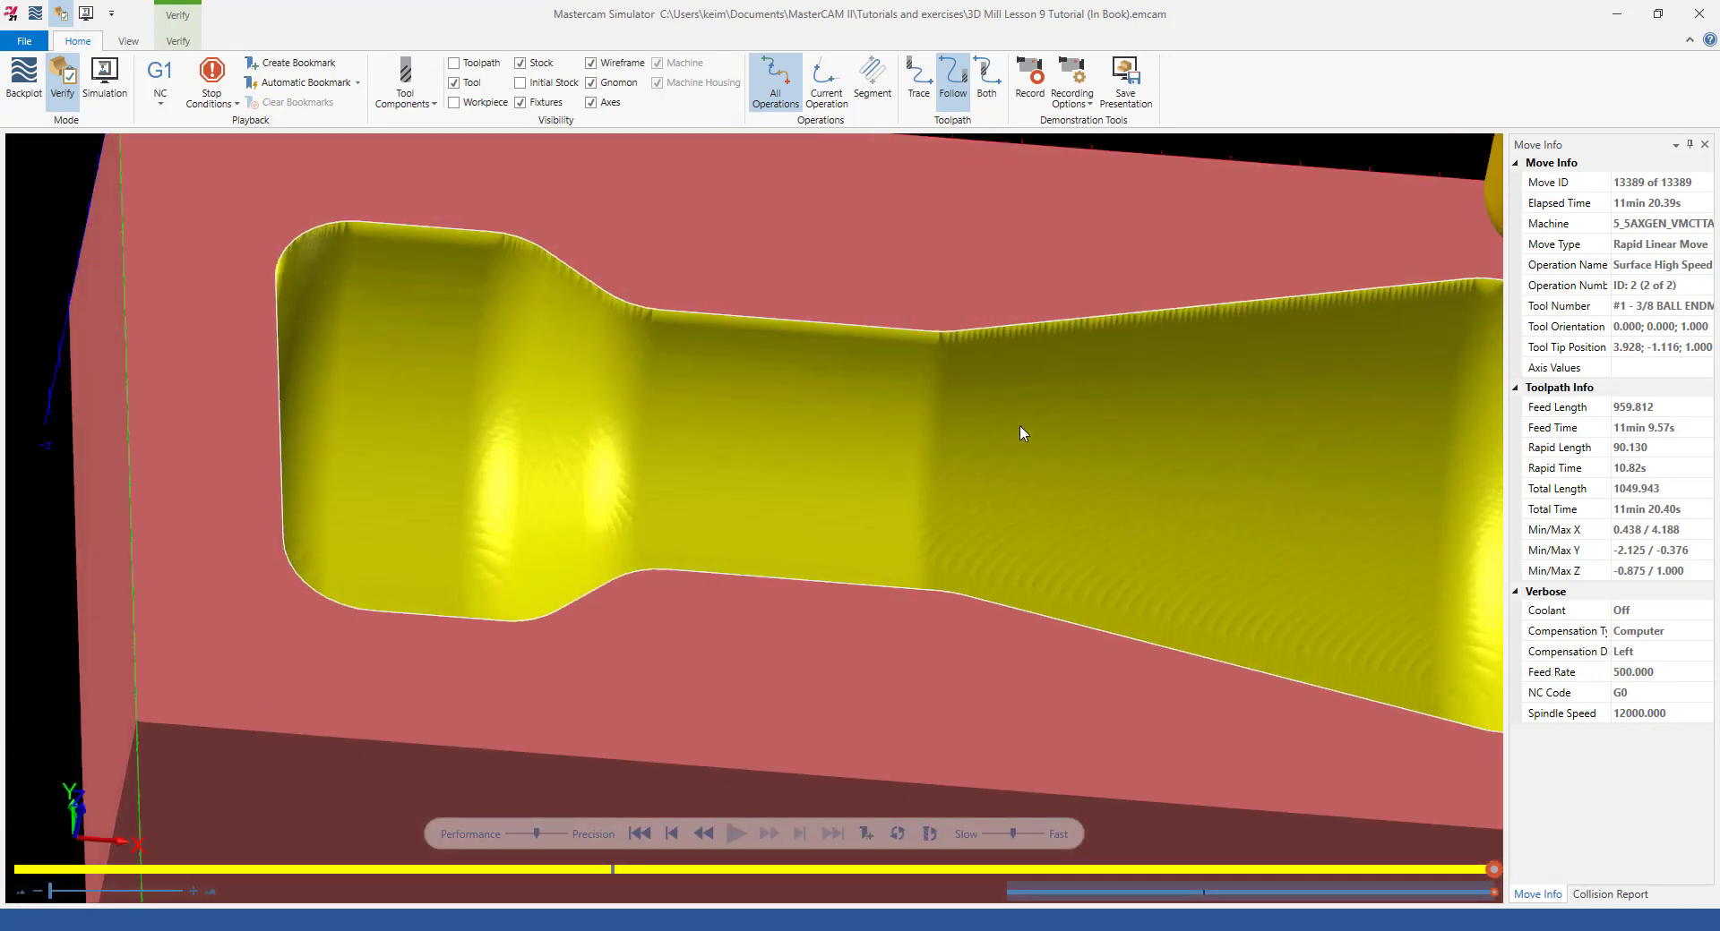
scroll(1019, 424, "up", 4)
middle_click_drag(1093, 521, 967, 522)
scroll(1077, 398, "down", 6)
scroll(984, 317, "up", 8)
scroll(981, 311, "up", 3)
middle_click_drag(981, 314, 948, 339)
scroll(740, 445, "down", 5)
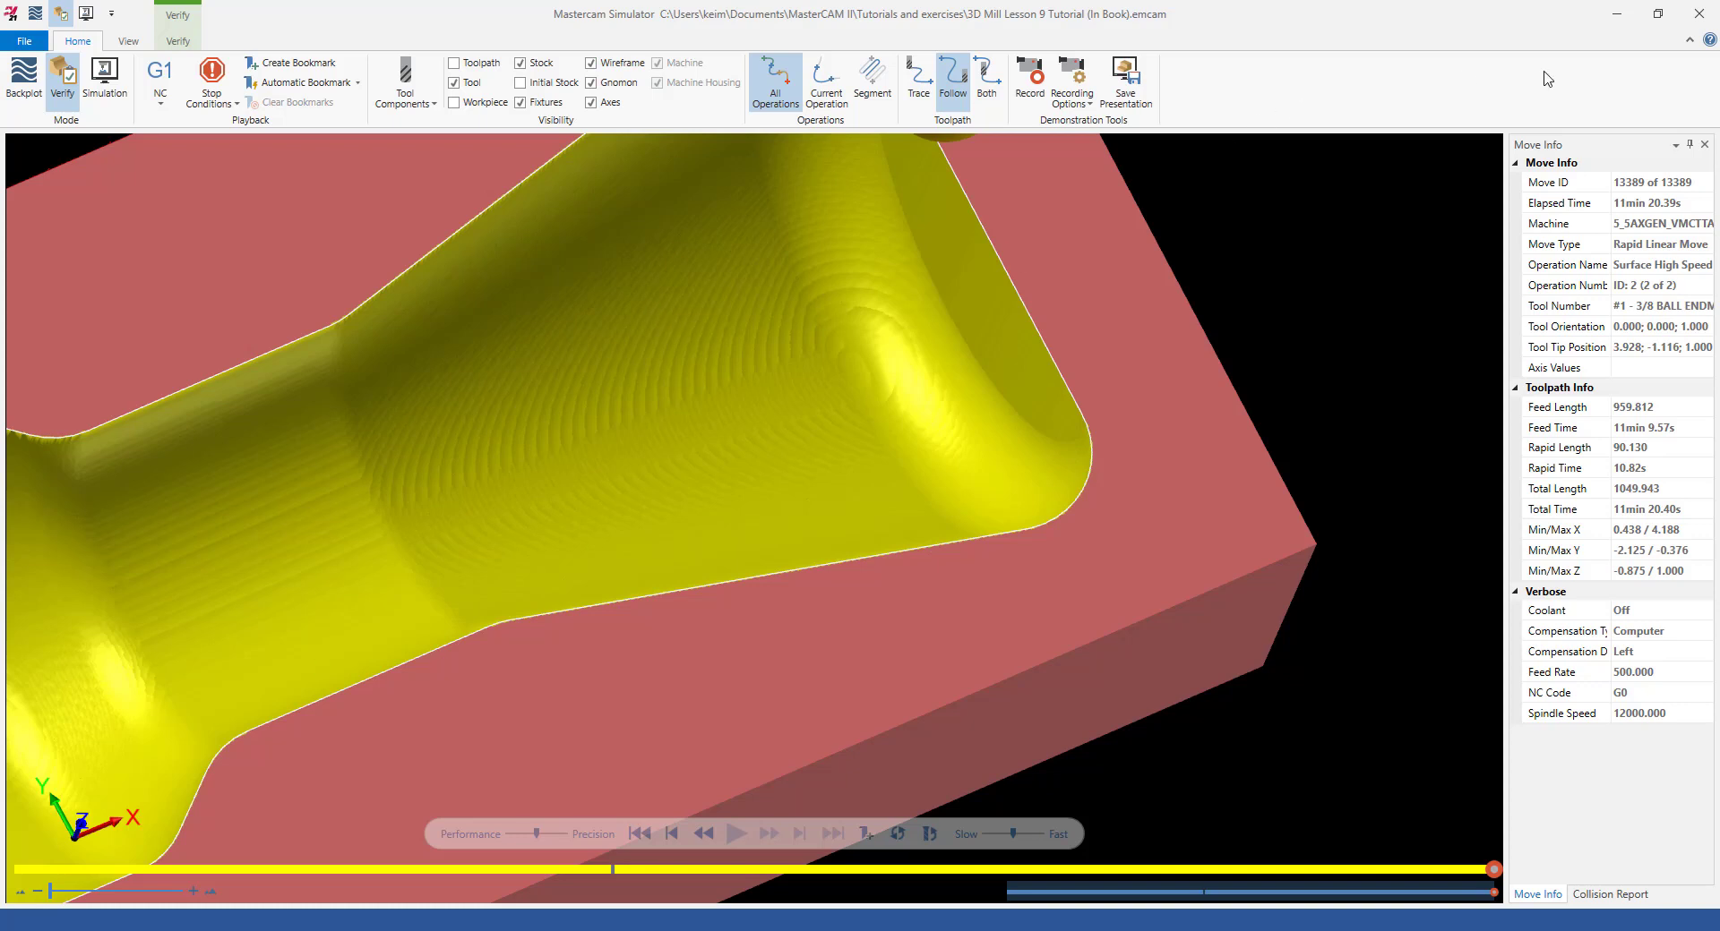
left_click(1698, 14)
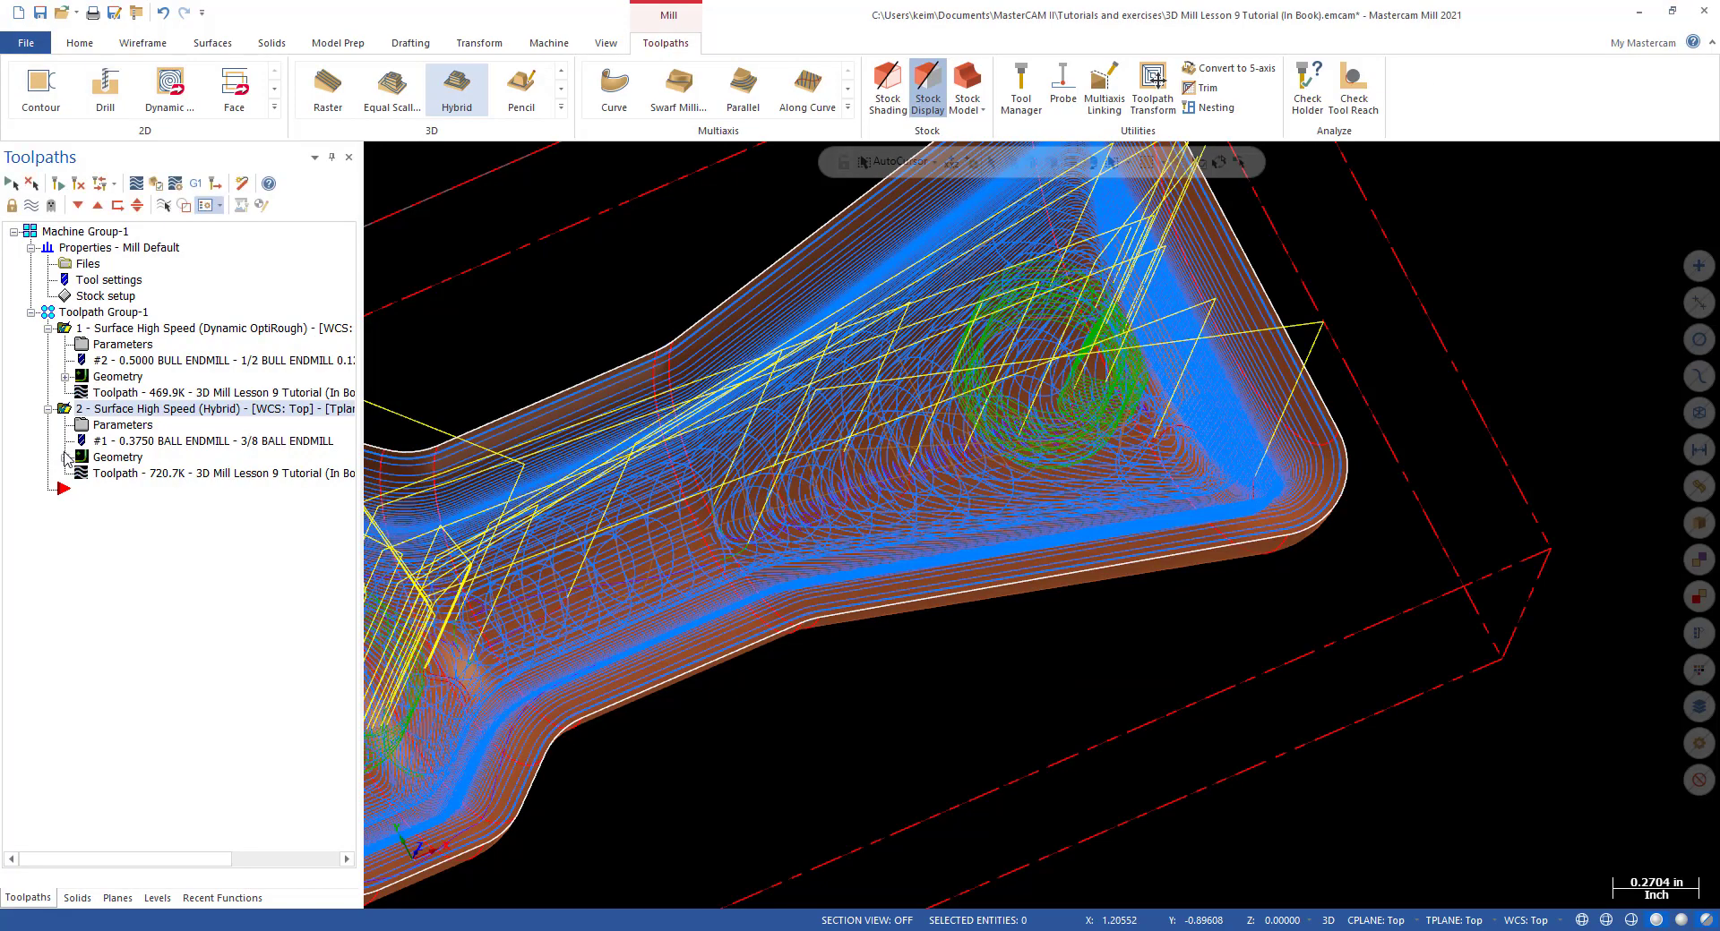
Set the Hybrid operation's 3D stepover back to 0.01 and regenerate the finishing toolpath.
left_click(98, 426)
double_click(647, 455)
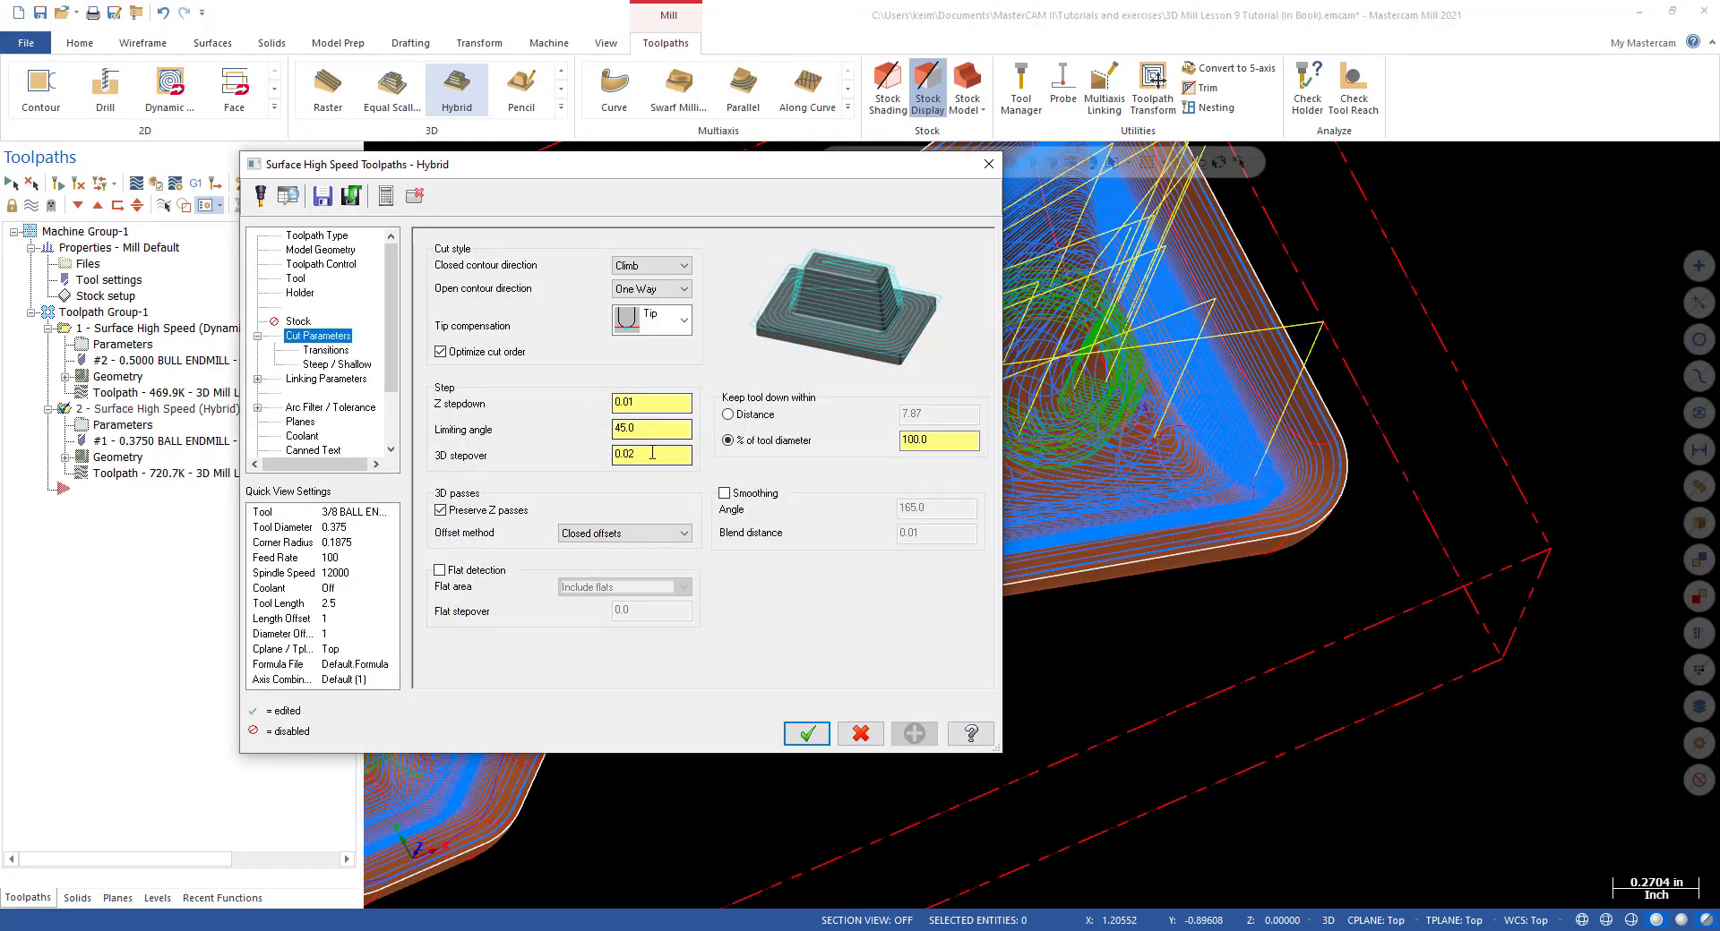
key("BackSpace")
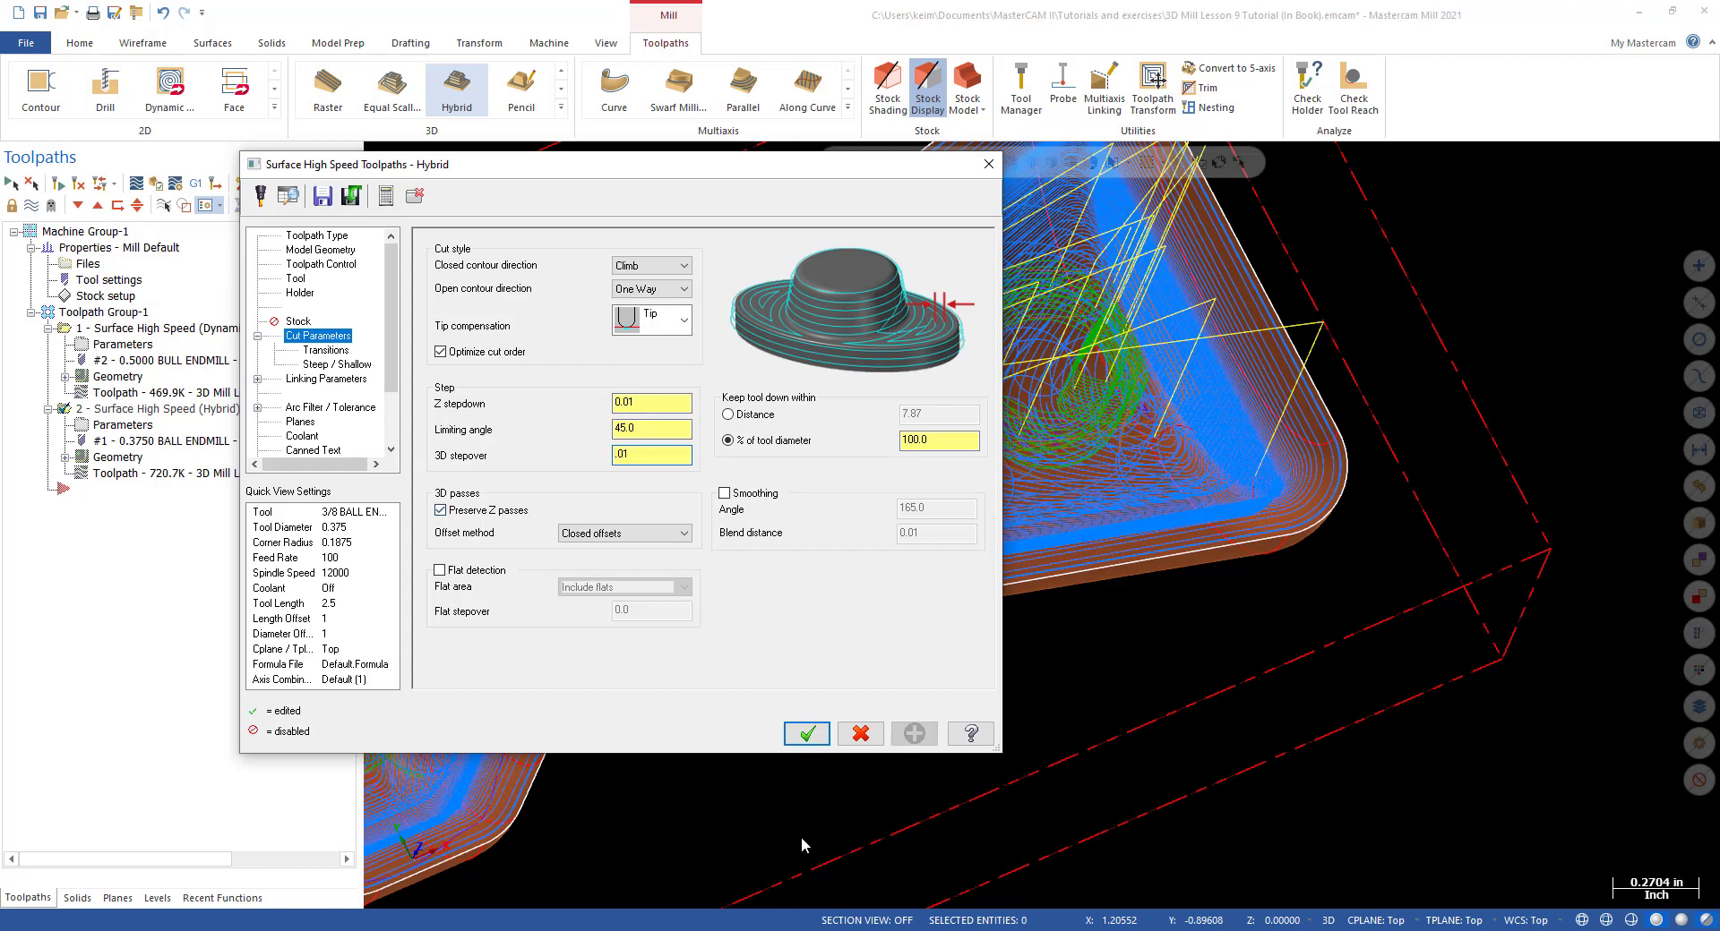
left_click(806, 734)
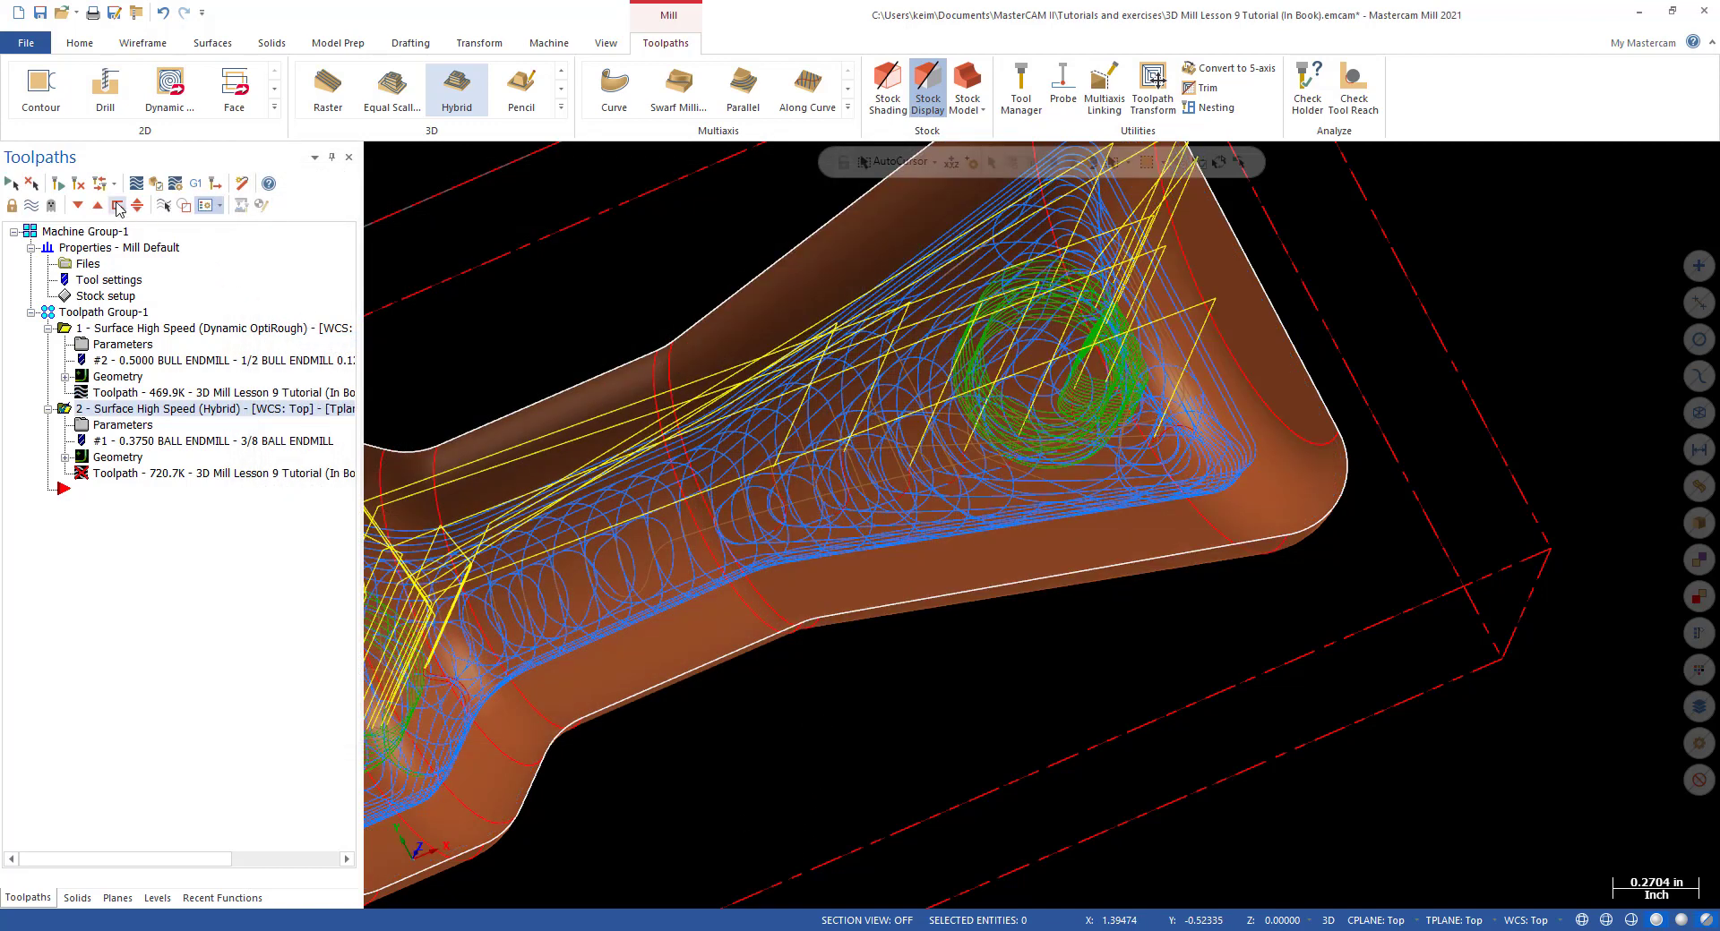
left_click(55, 185)
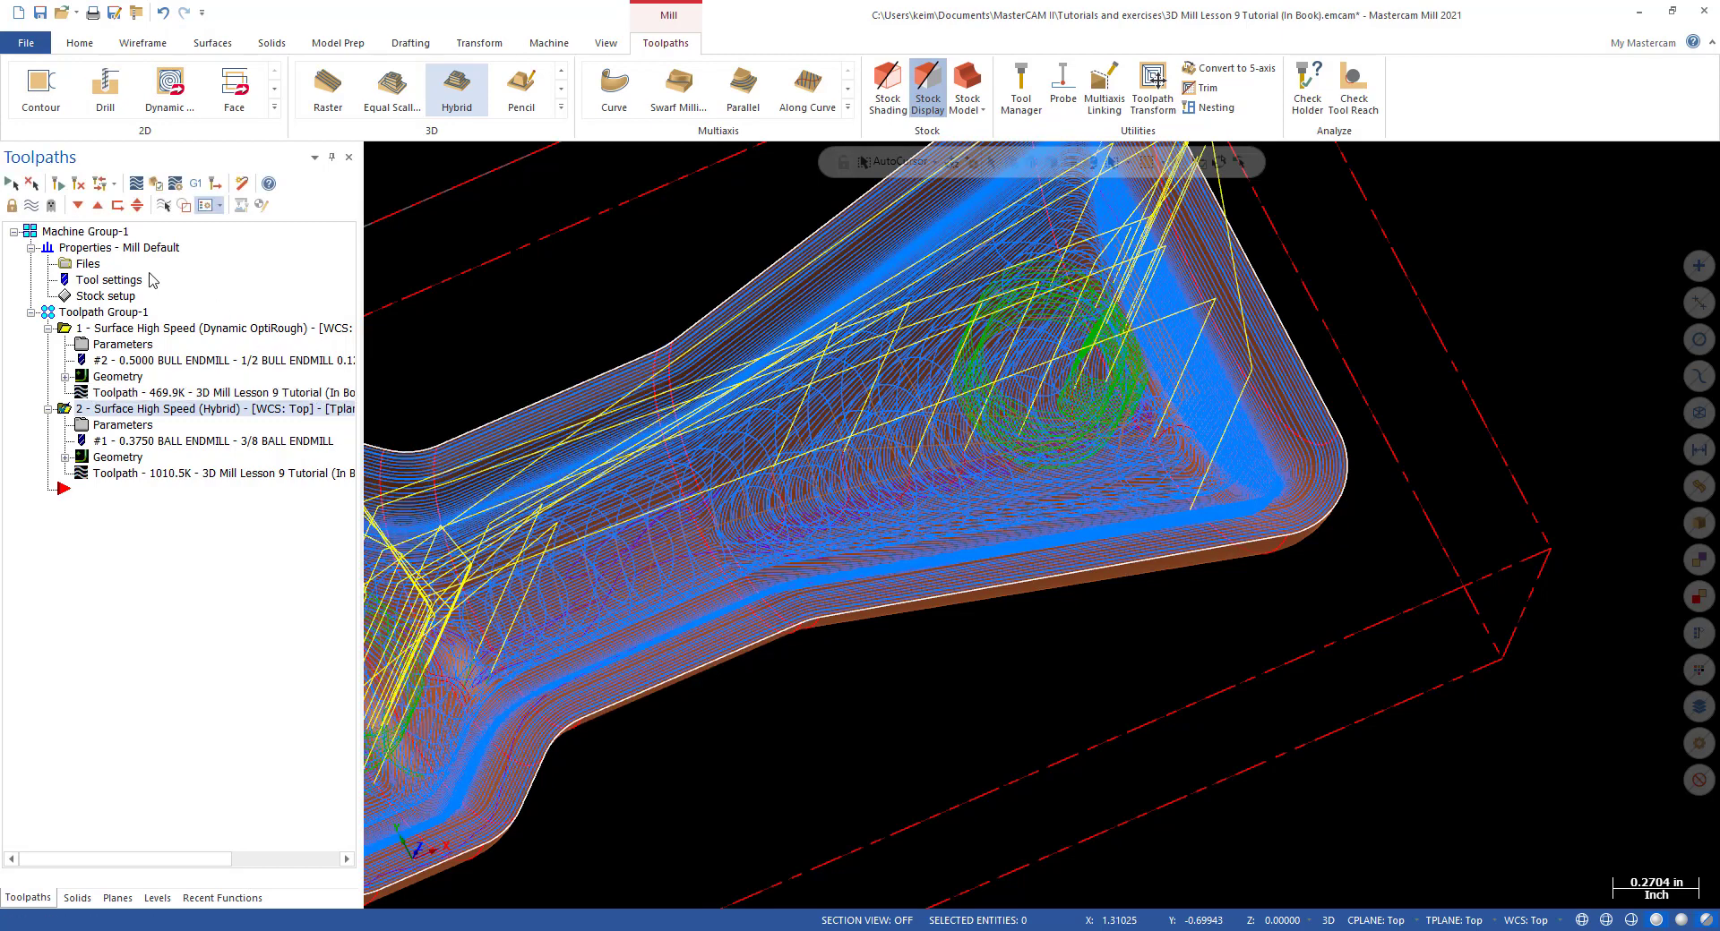
Run the Verify simulation of both operations to the end with the 0.01 stepover Hybrid toolpath.
left_click(58, 183)
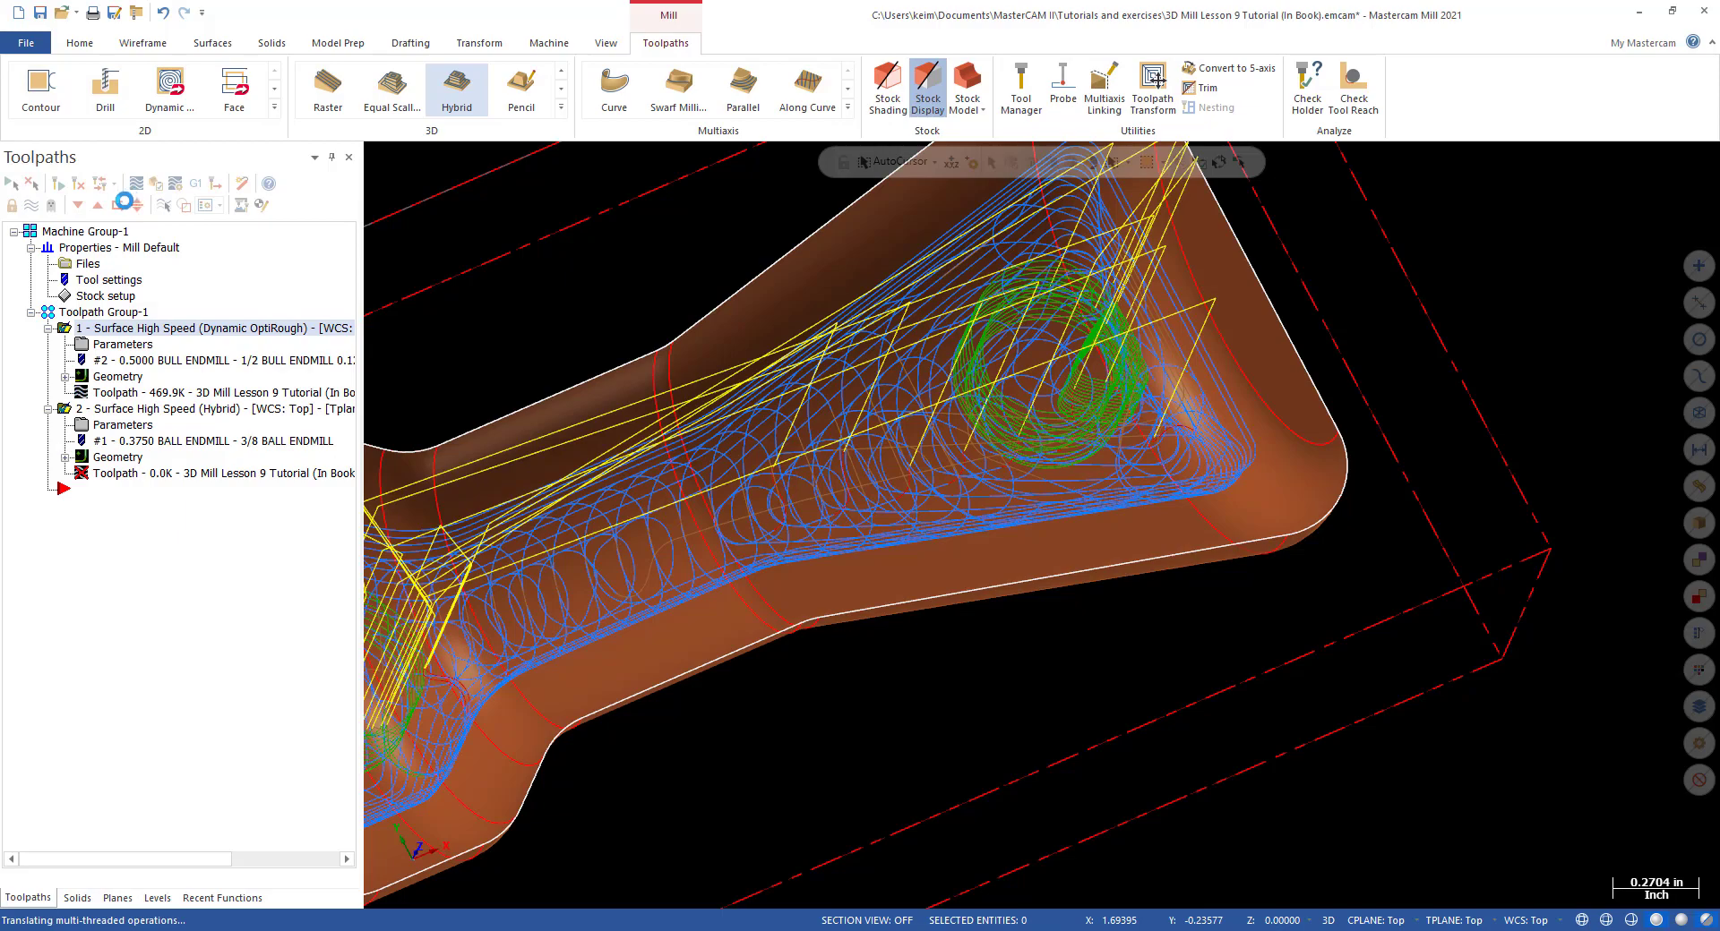
left_click(156, 185)
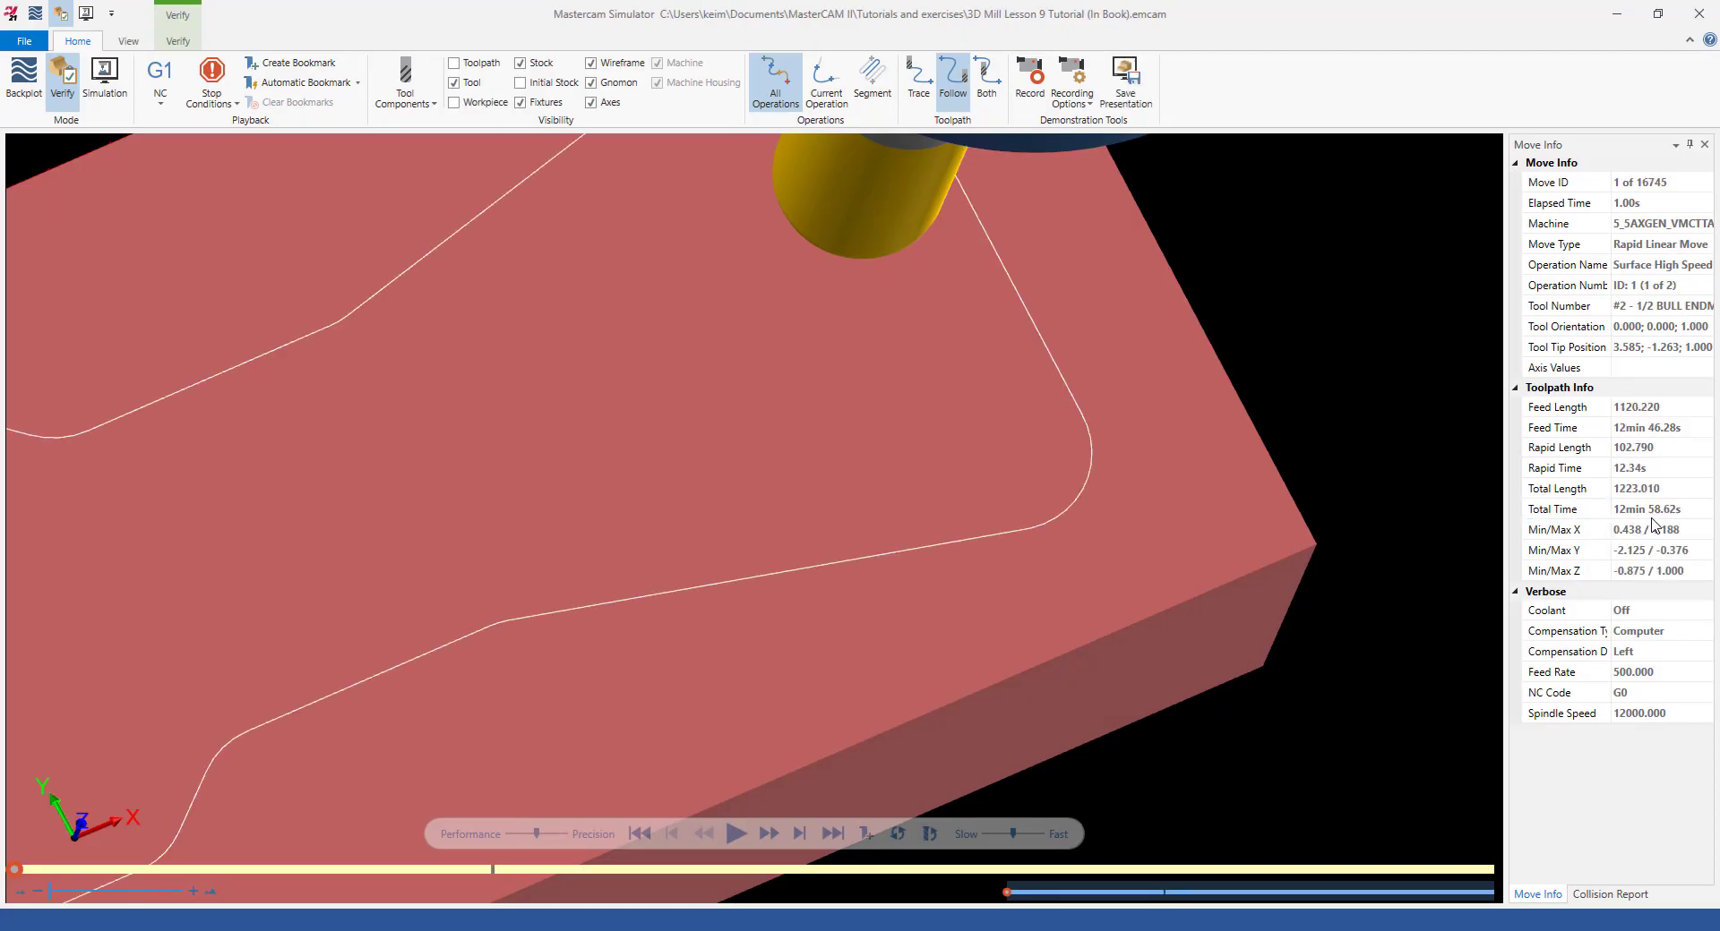
scroll(987, 561, "down", 5)
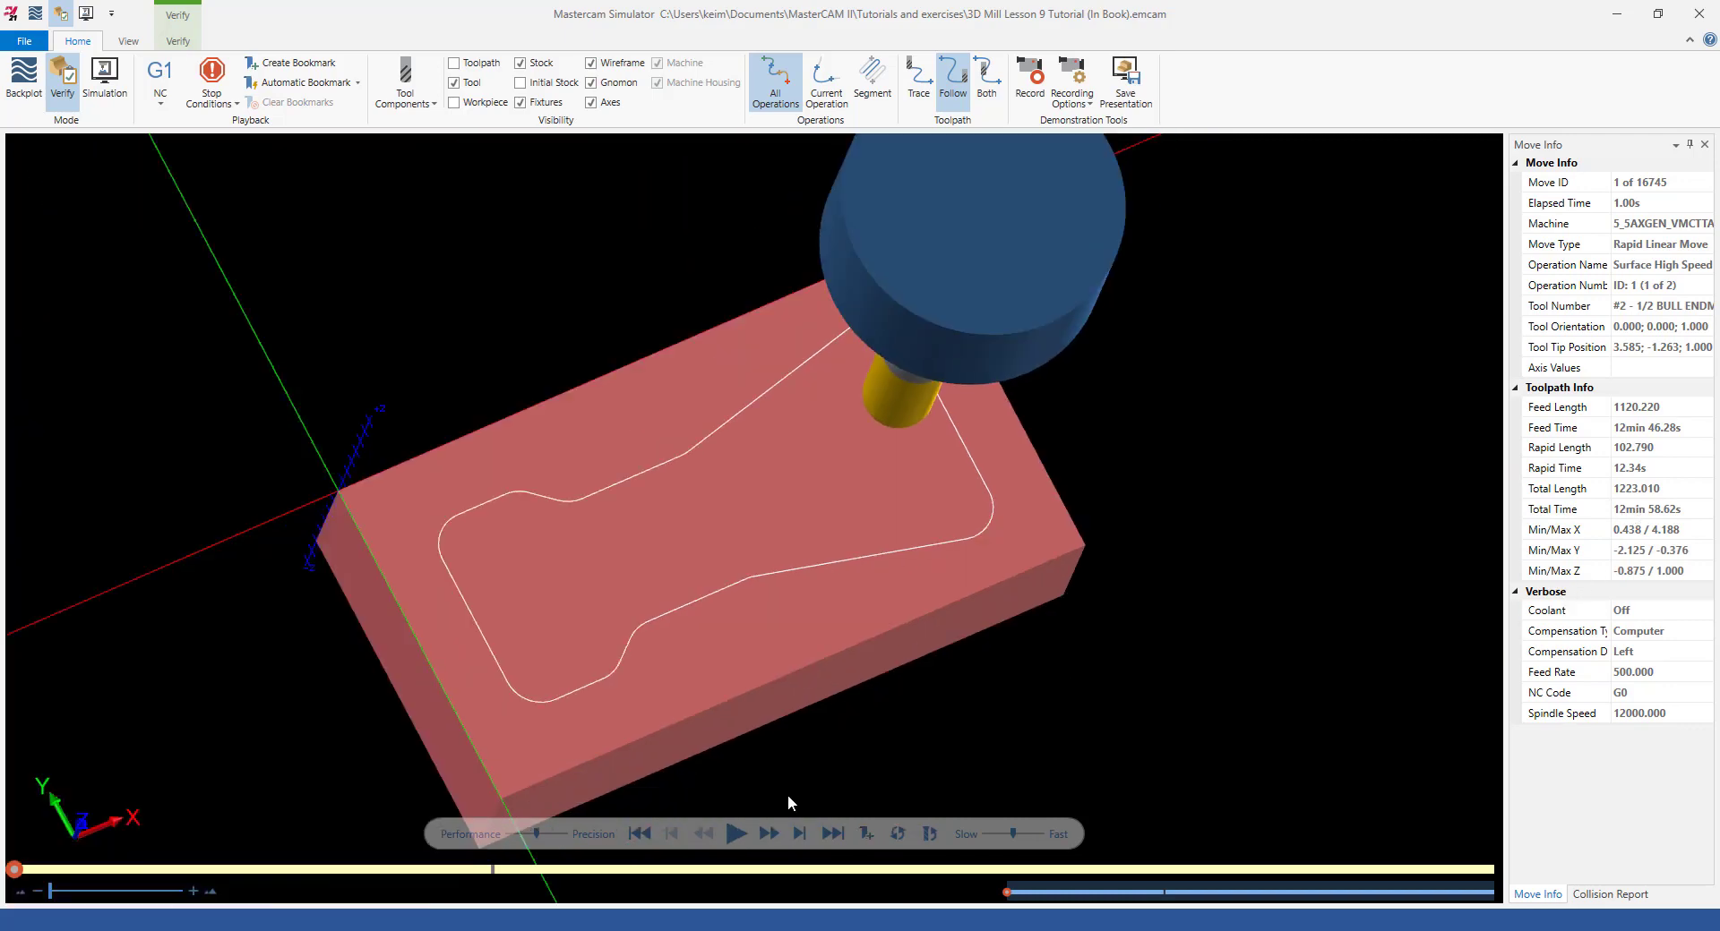
left_click(736, 834)
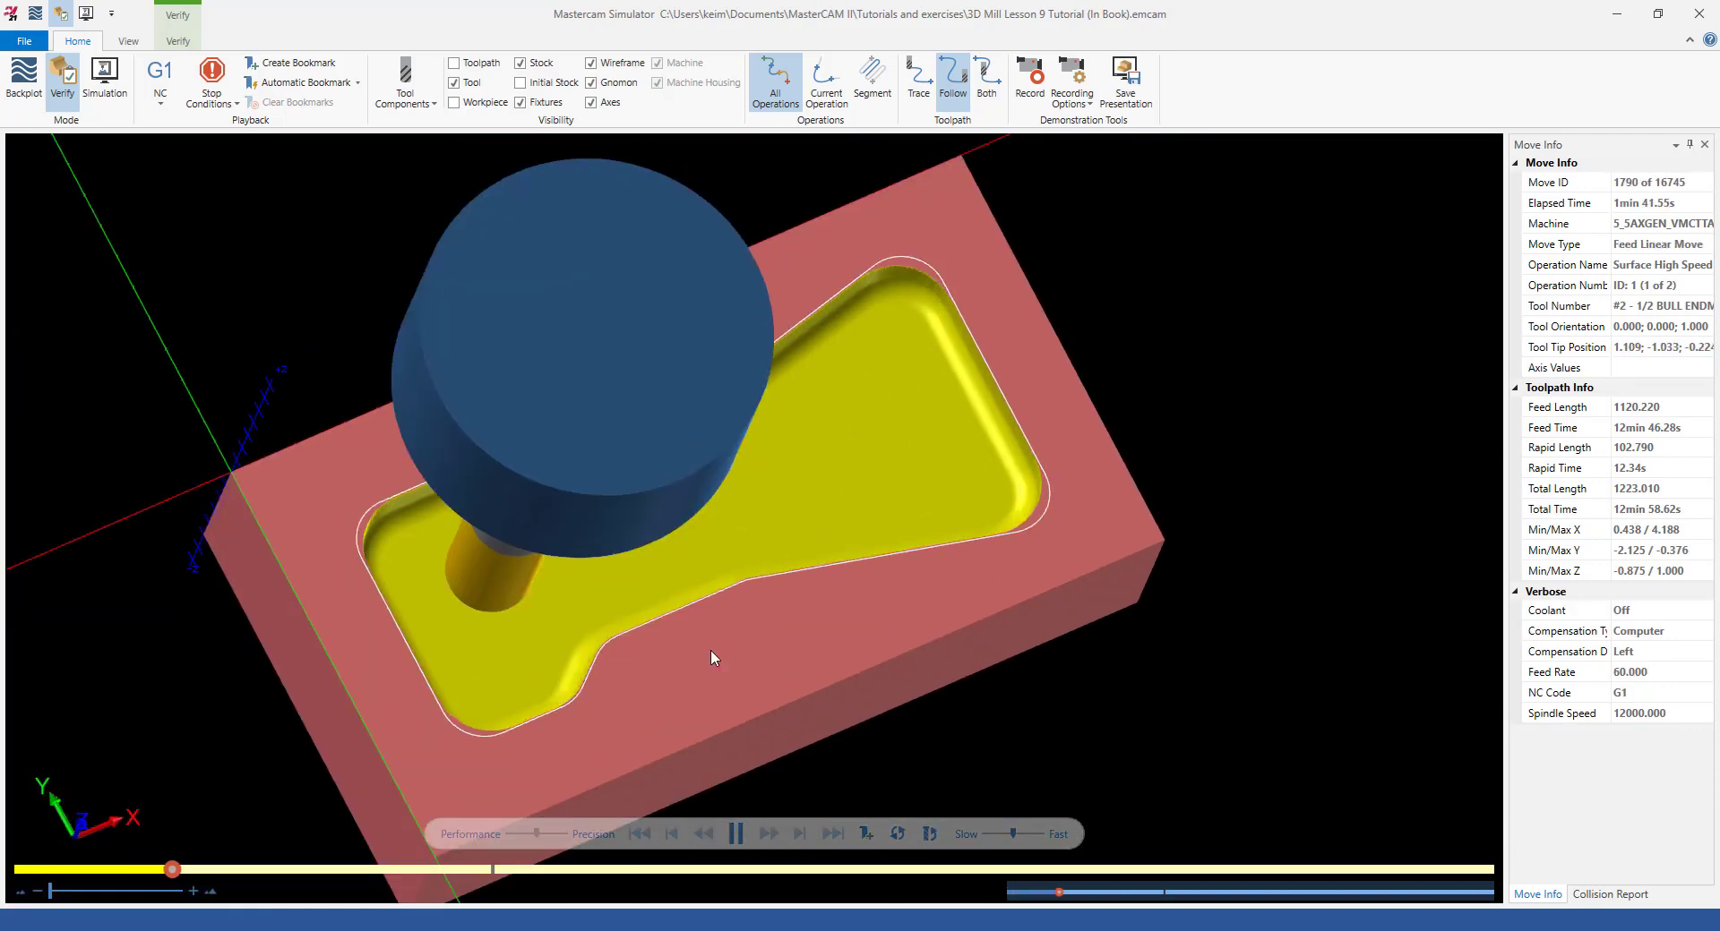
middle_click_drag(712, 652, 712, 625)
scroll(648, 494, "up", 3)
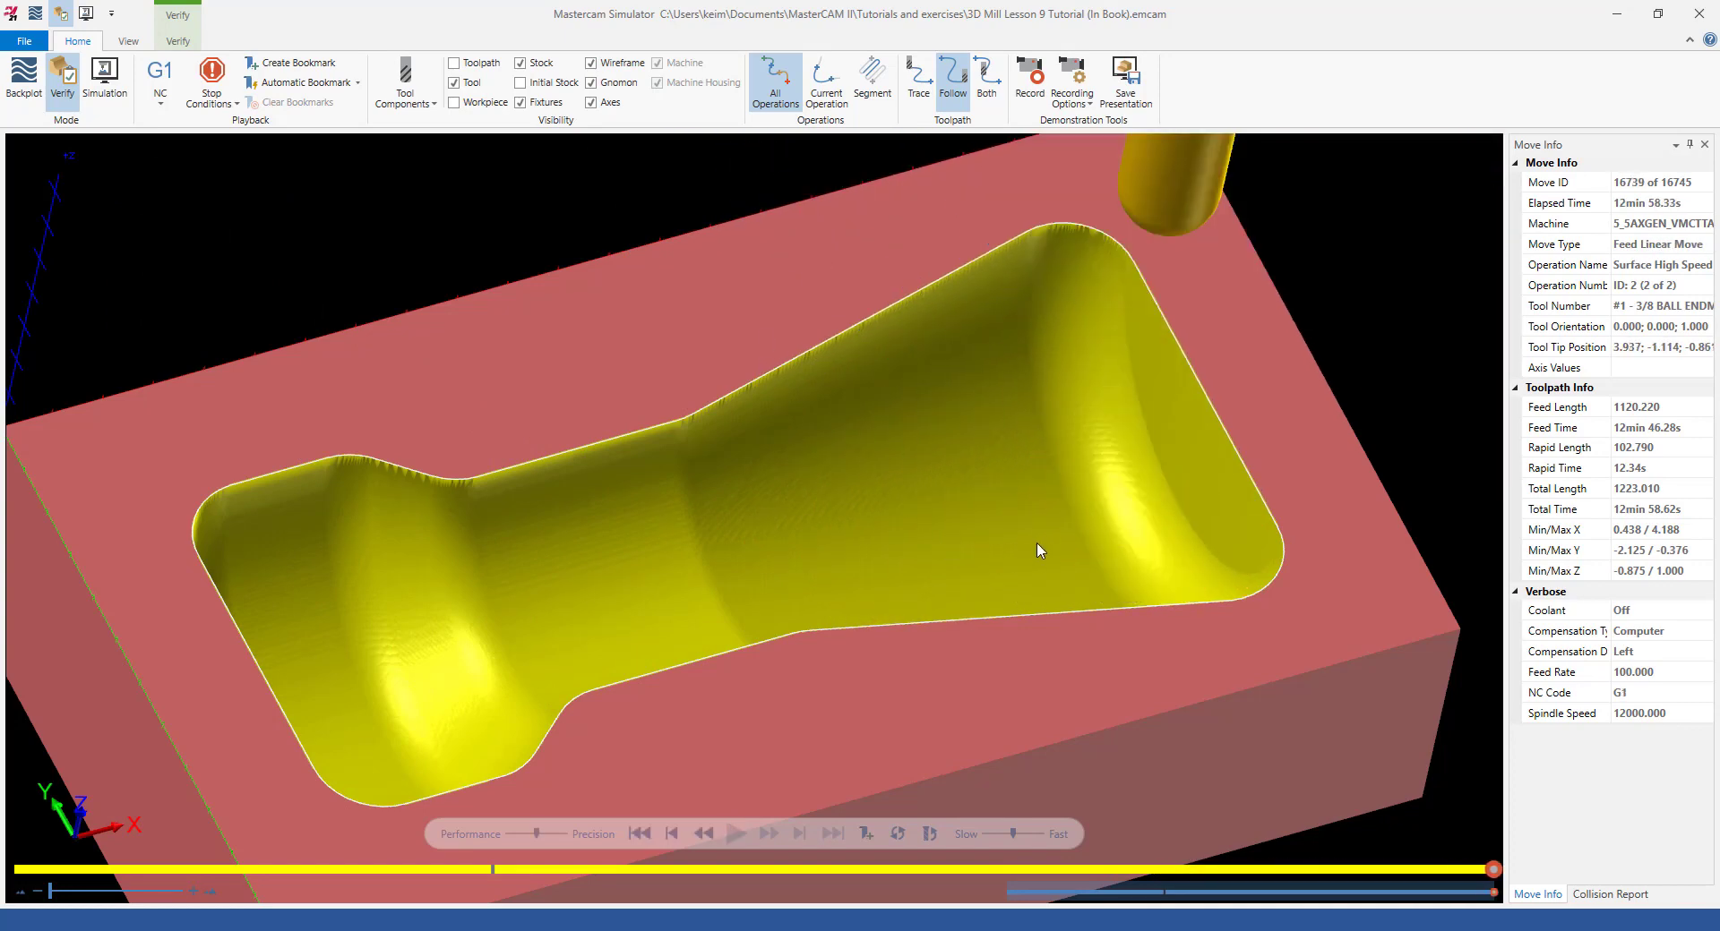
Examine the simulated surface finish on the cavity floor and wide-end radius up close, and close the simulator.
scroll(1036, 549, "up", 10)
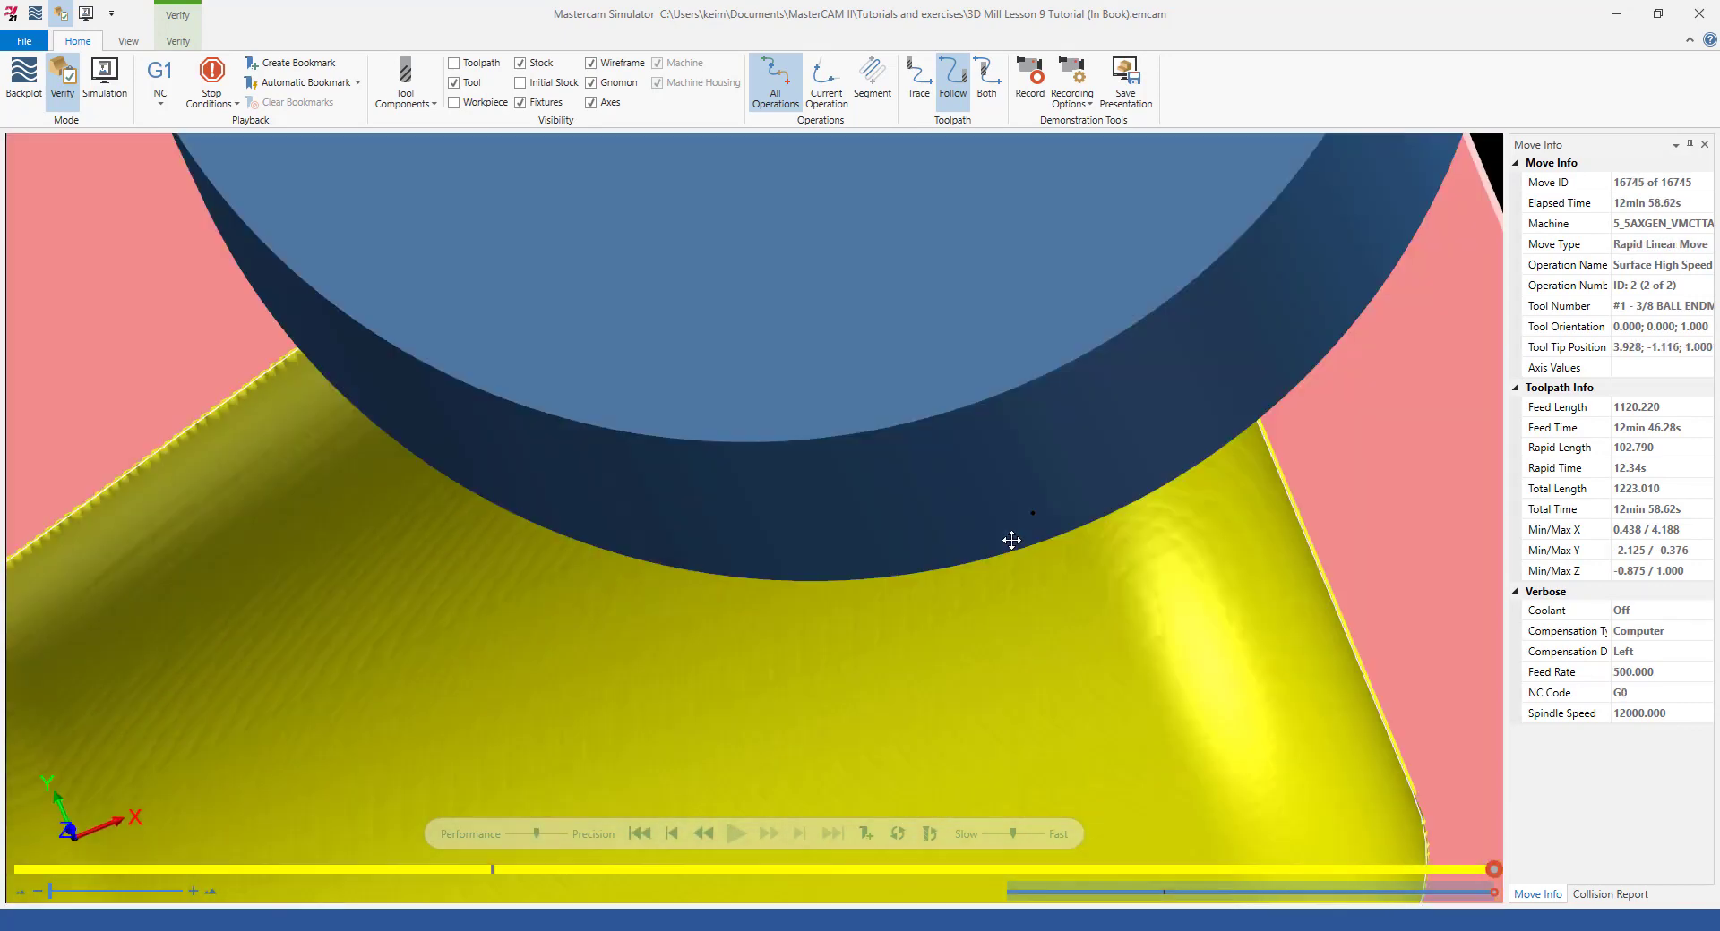
middle_click_drag(1011, 540, 1006, 518)
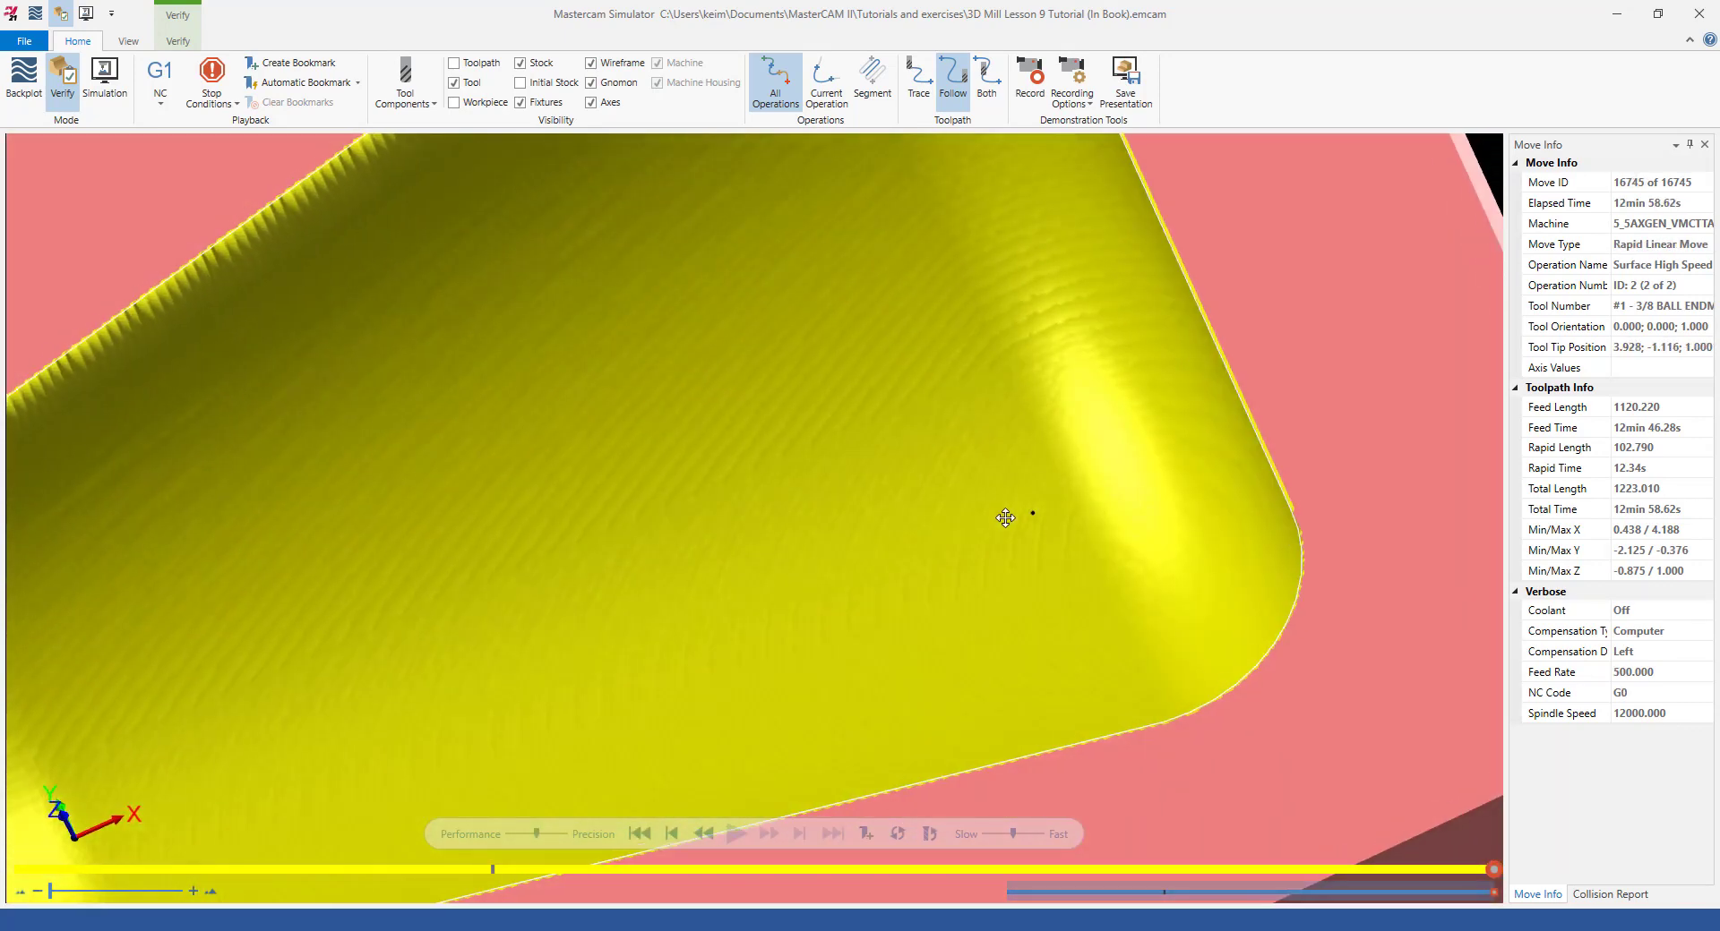
scroll(833, 622, "up", 3)
left_click(1699, 13)
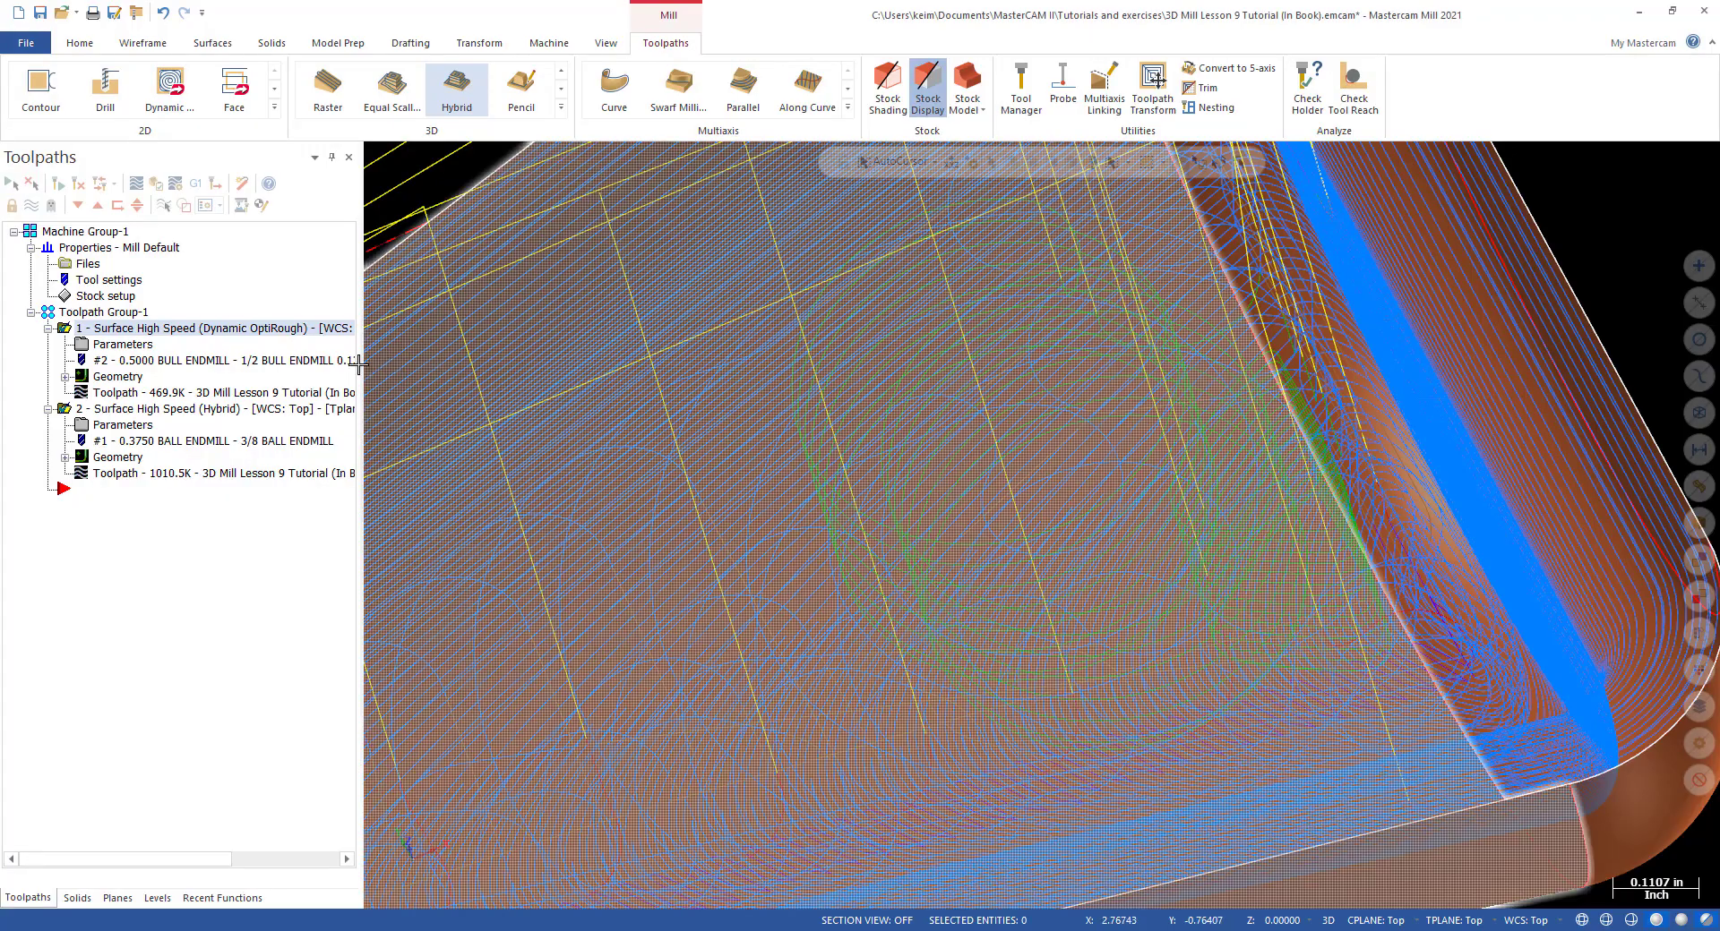
Set the Hybrid operation's 3D stepover to 0.02 in the cut parameters and regenerate its toolpath.
left_click(104, 425)
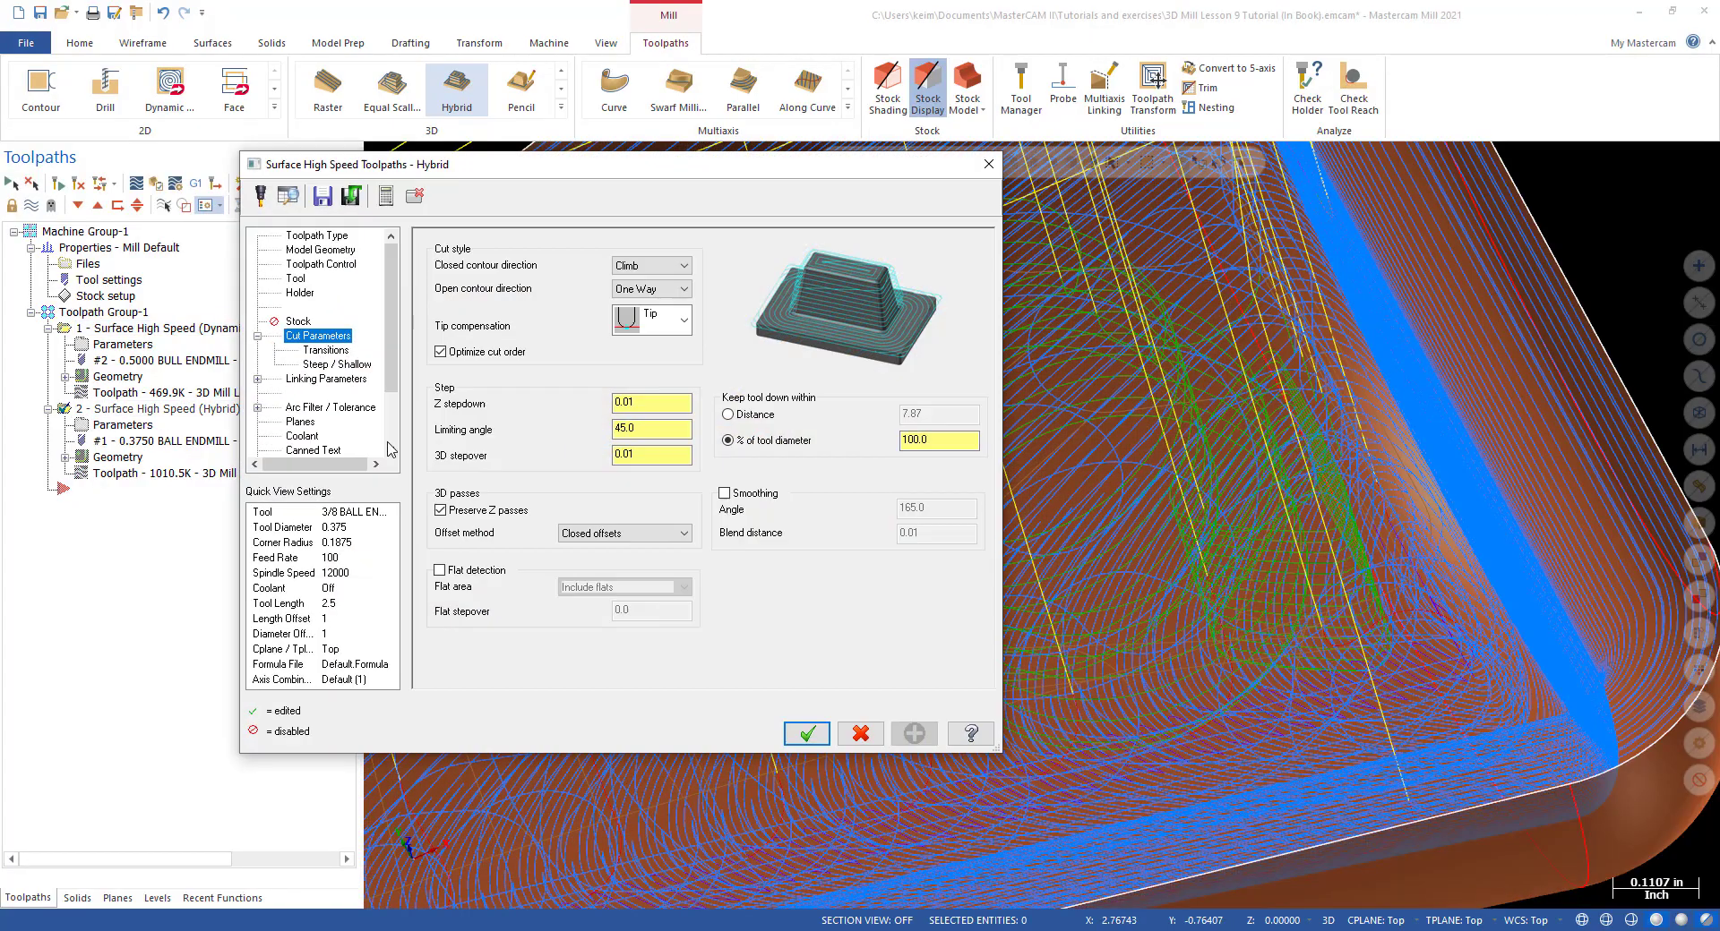
left_click(651, 454)
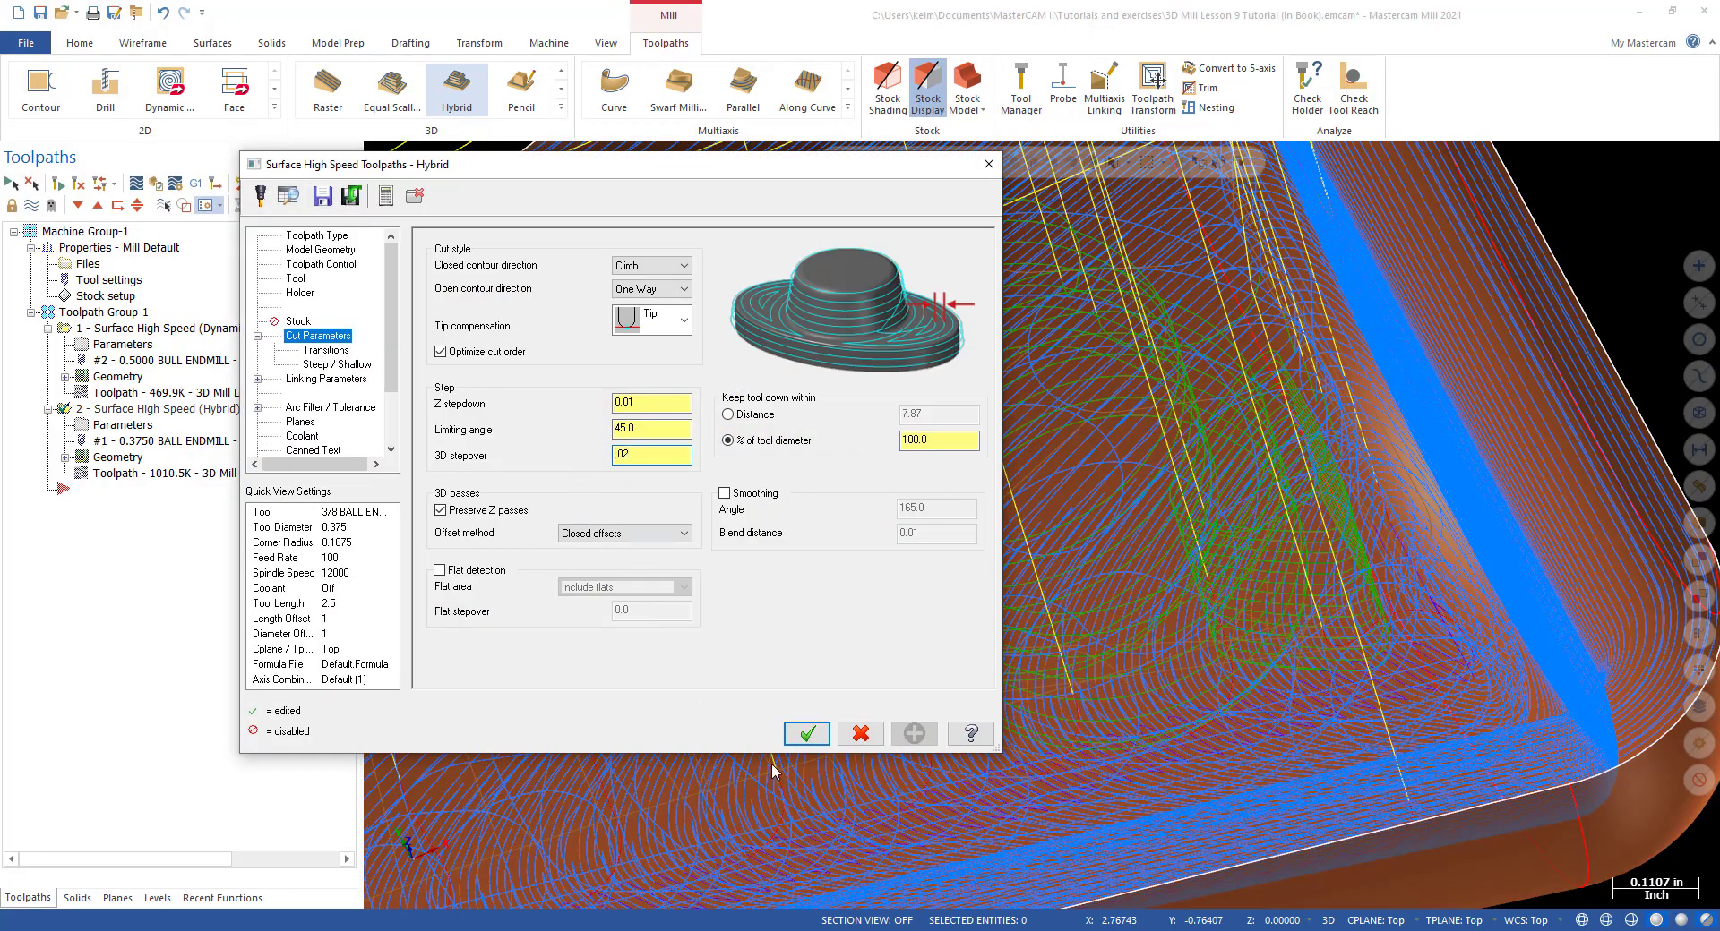
left_click(806, 733)
left_click(77, 185)
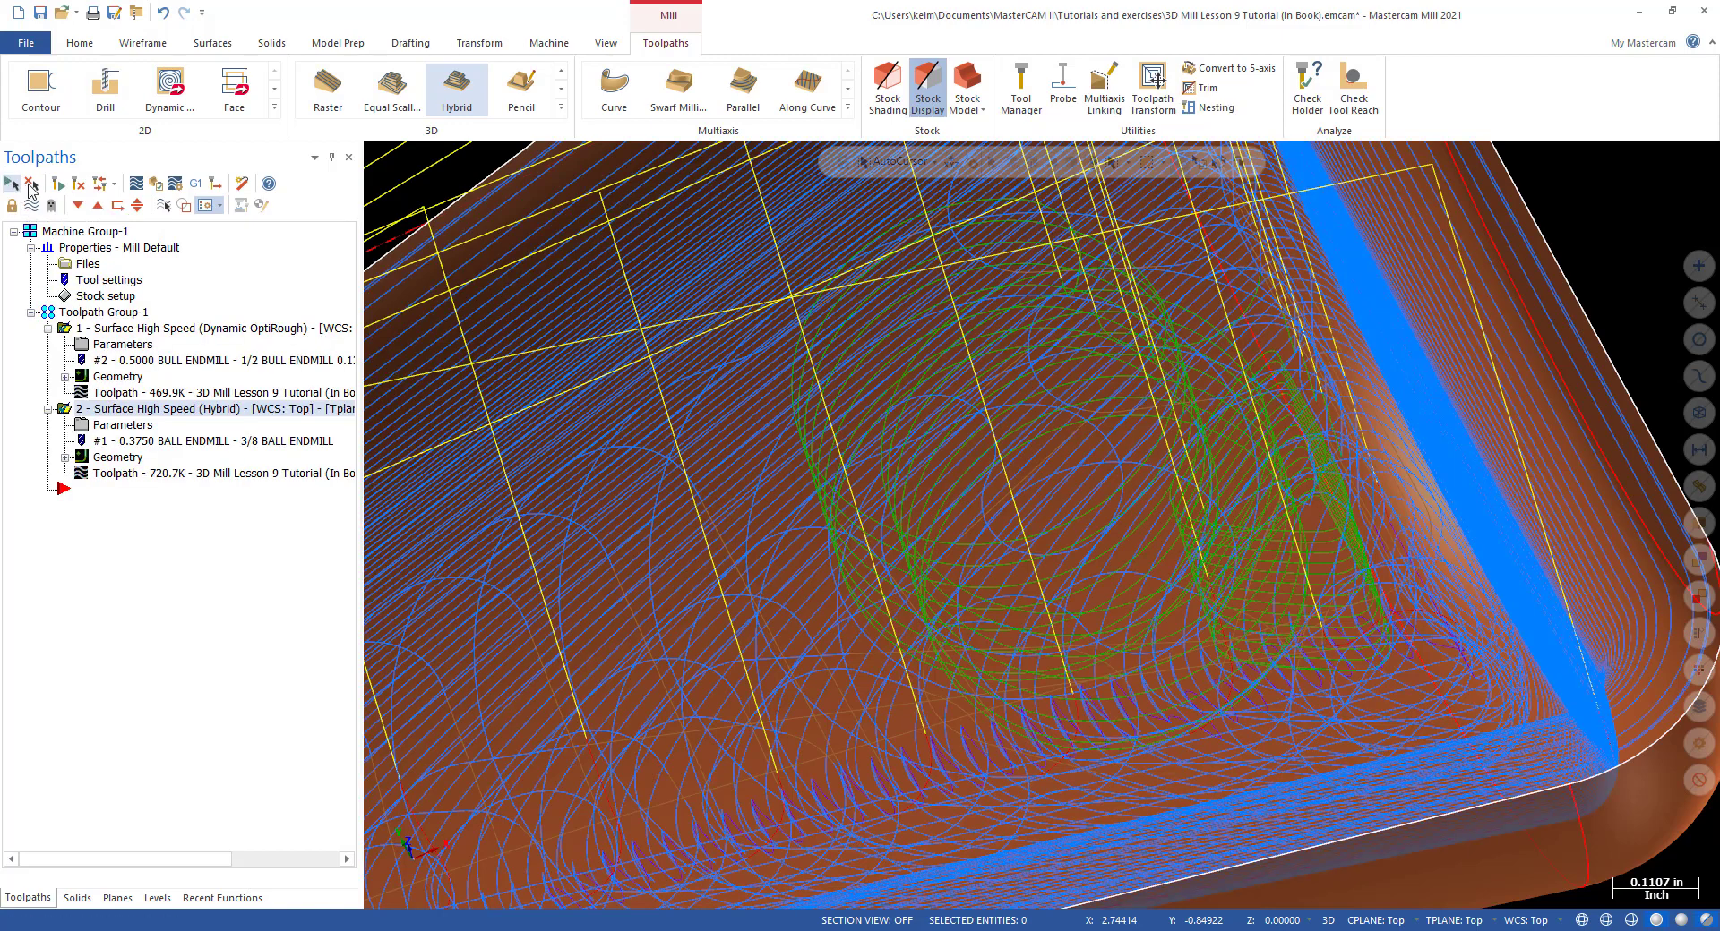
Open both operations in the Verify simulator and examine the total machining time, the stock and the tool with its holder.
left_click(148, 186)
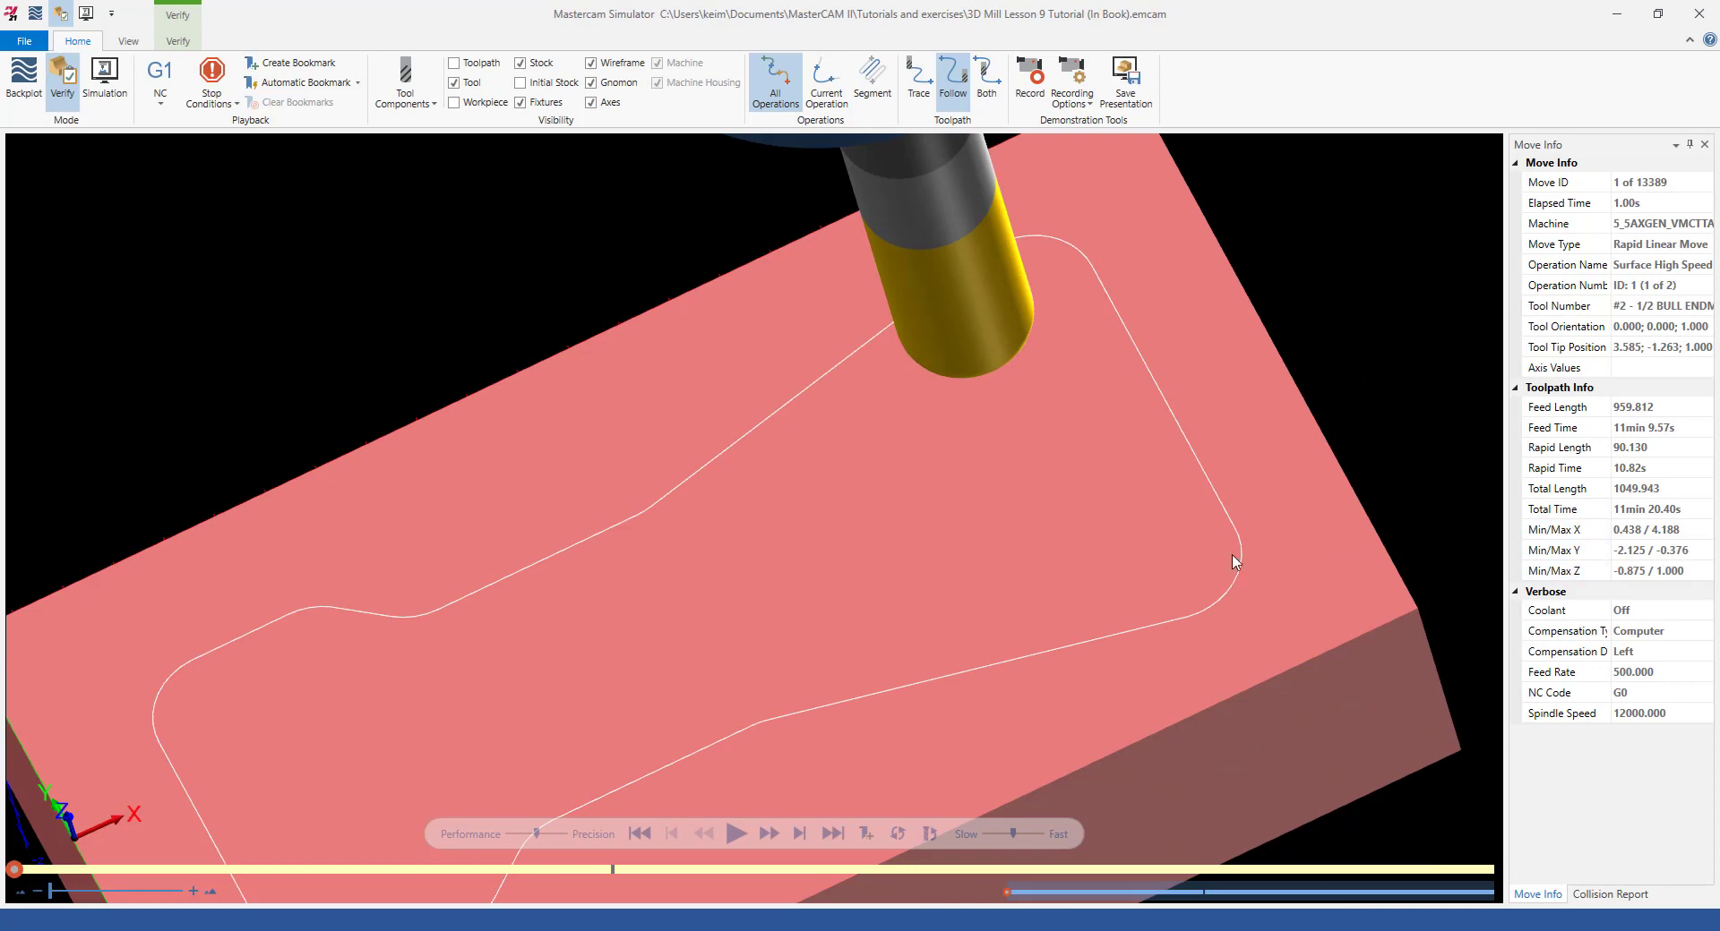
middle_click_drag(1034, 535, 1067, 513)
scroll(1067, 513, "up", 2)
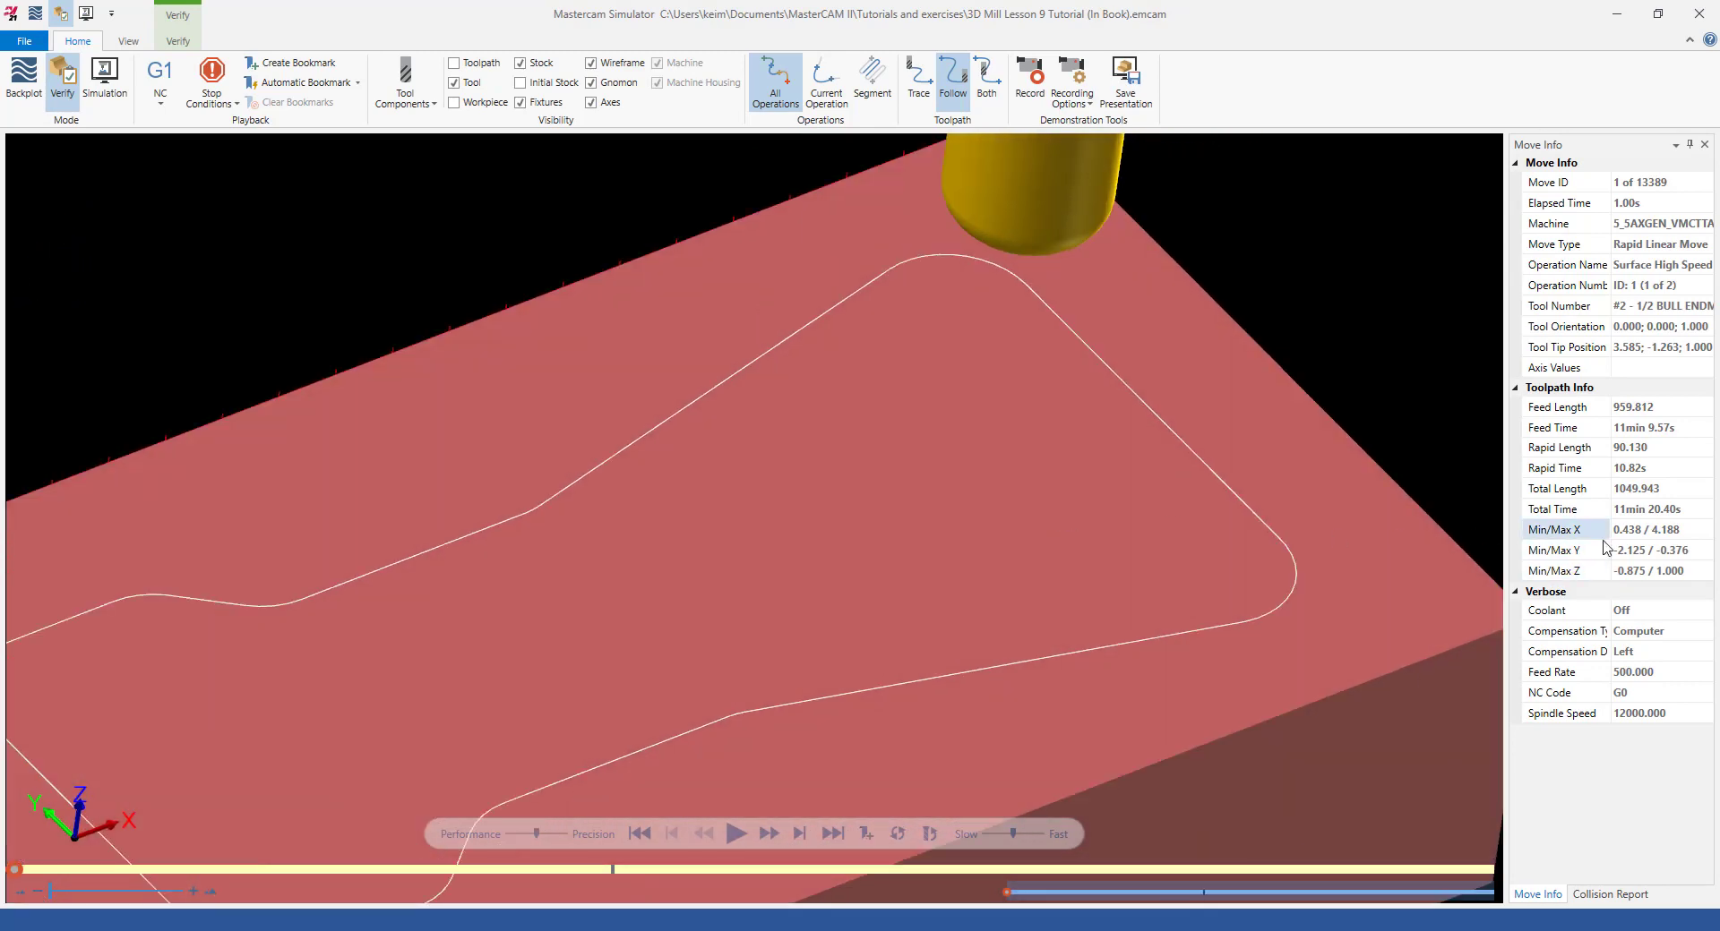
scroll(1266, 466, "down", 4)
scroll(1177, 498, "up", 3)
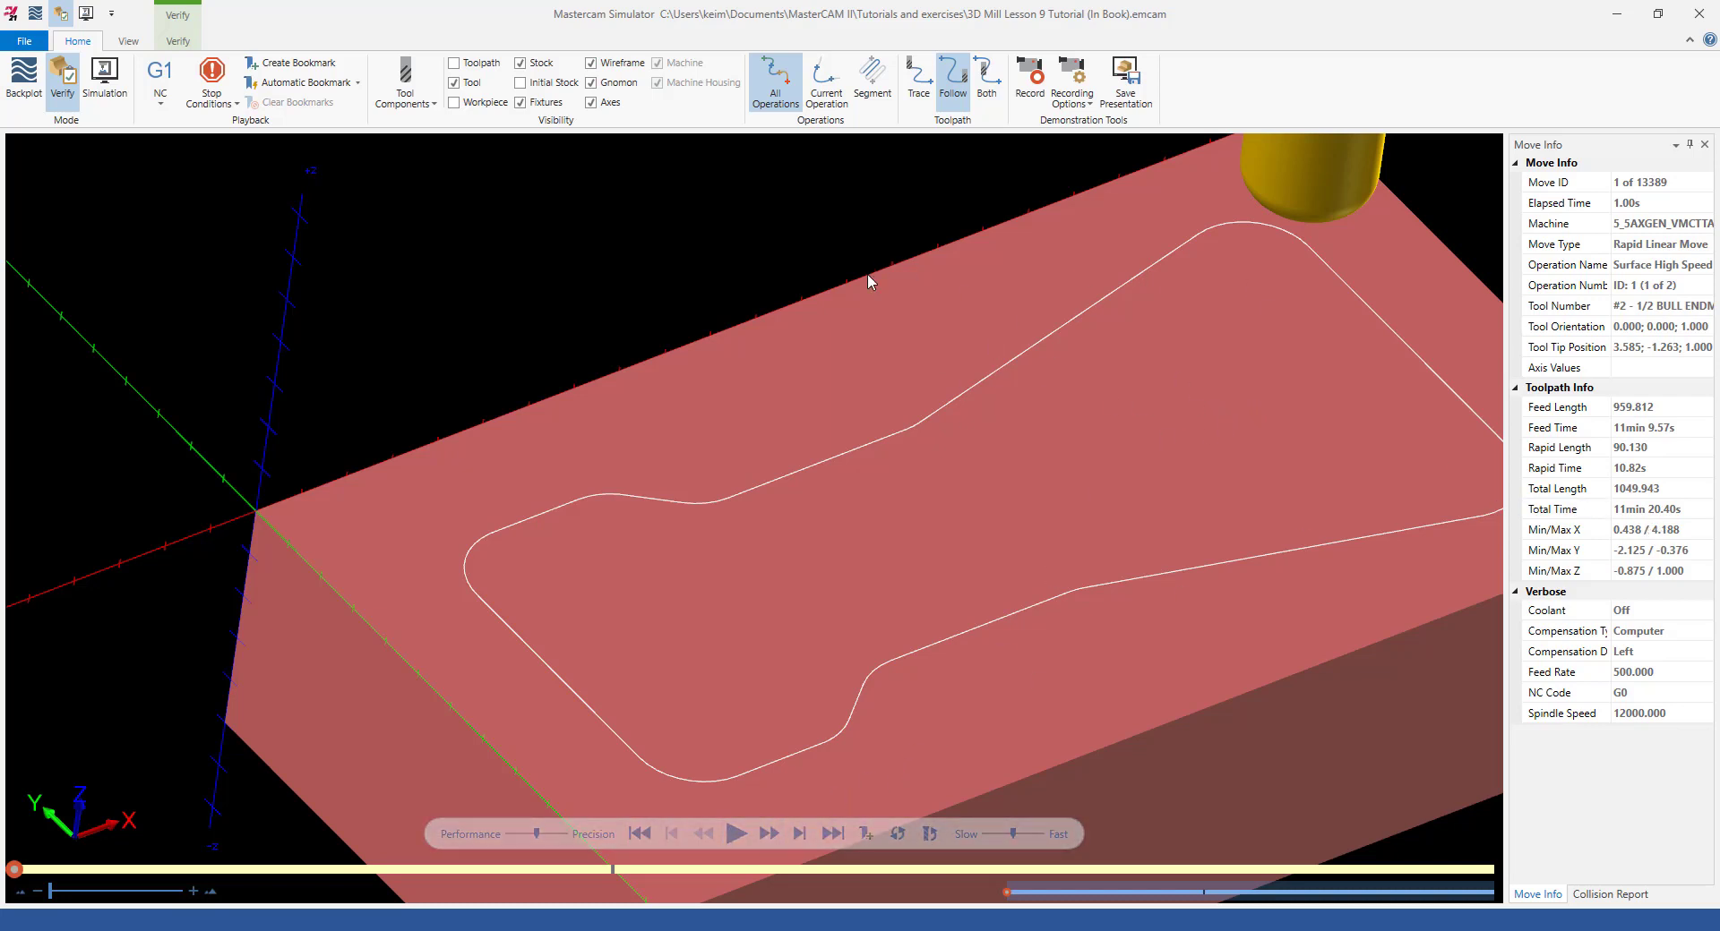
scroll(560, 468, "down", 10)
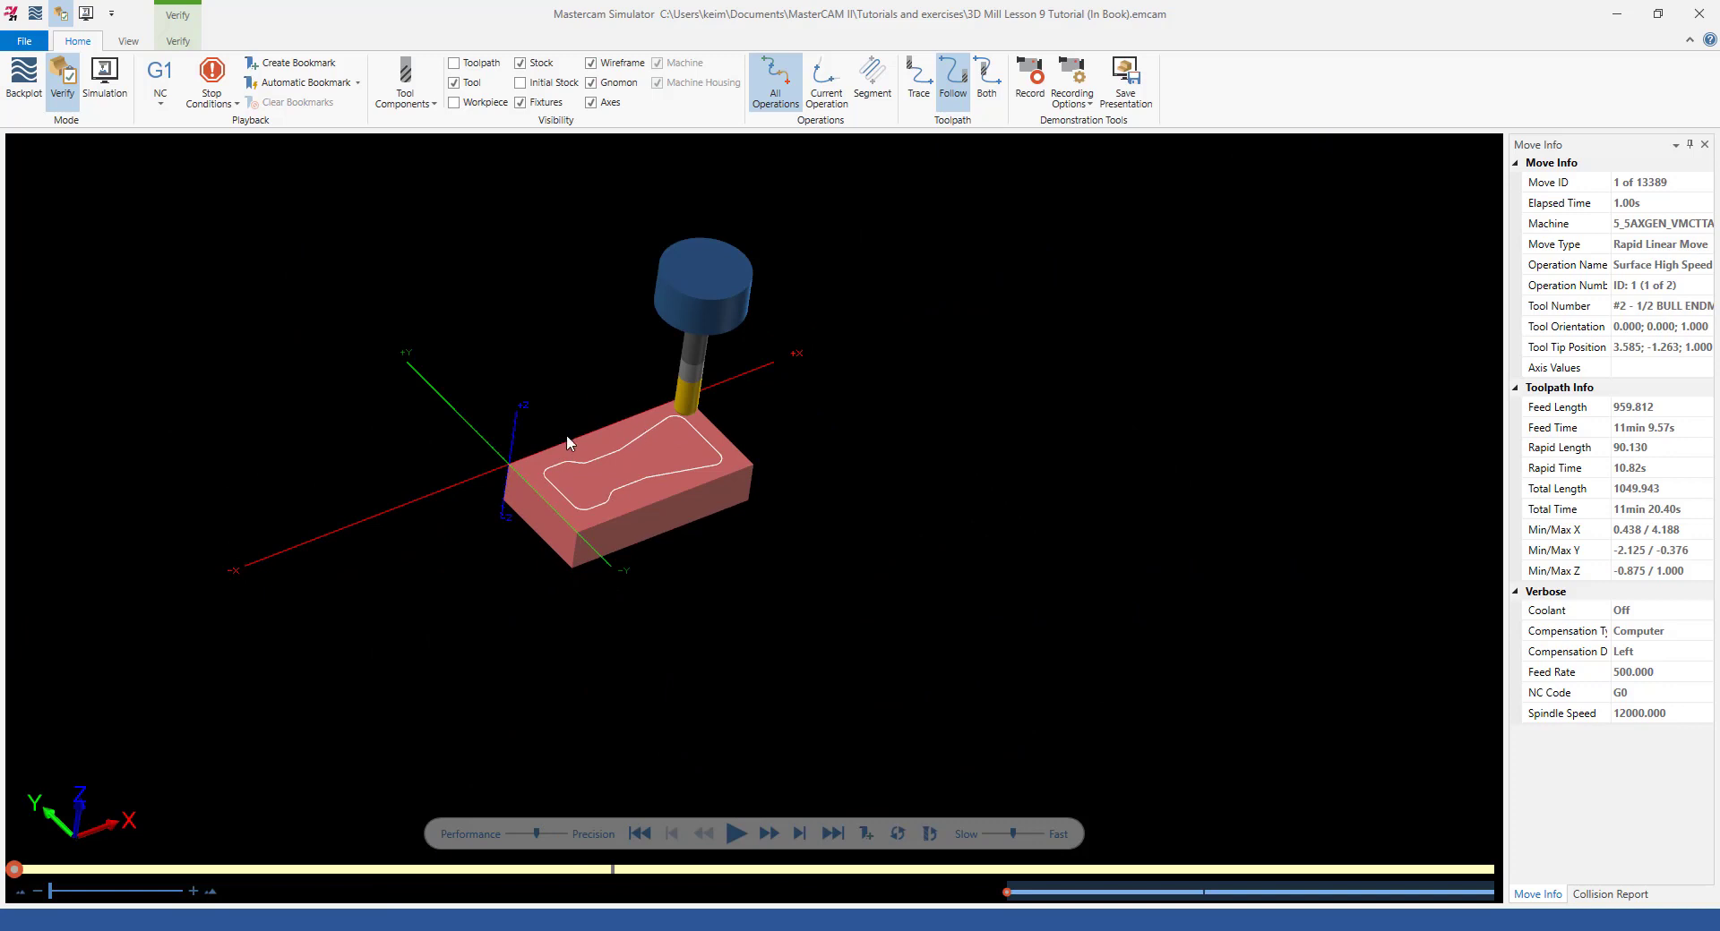
scroll(523, 378, "up", 2)
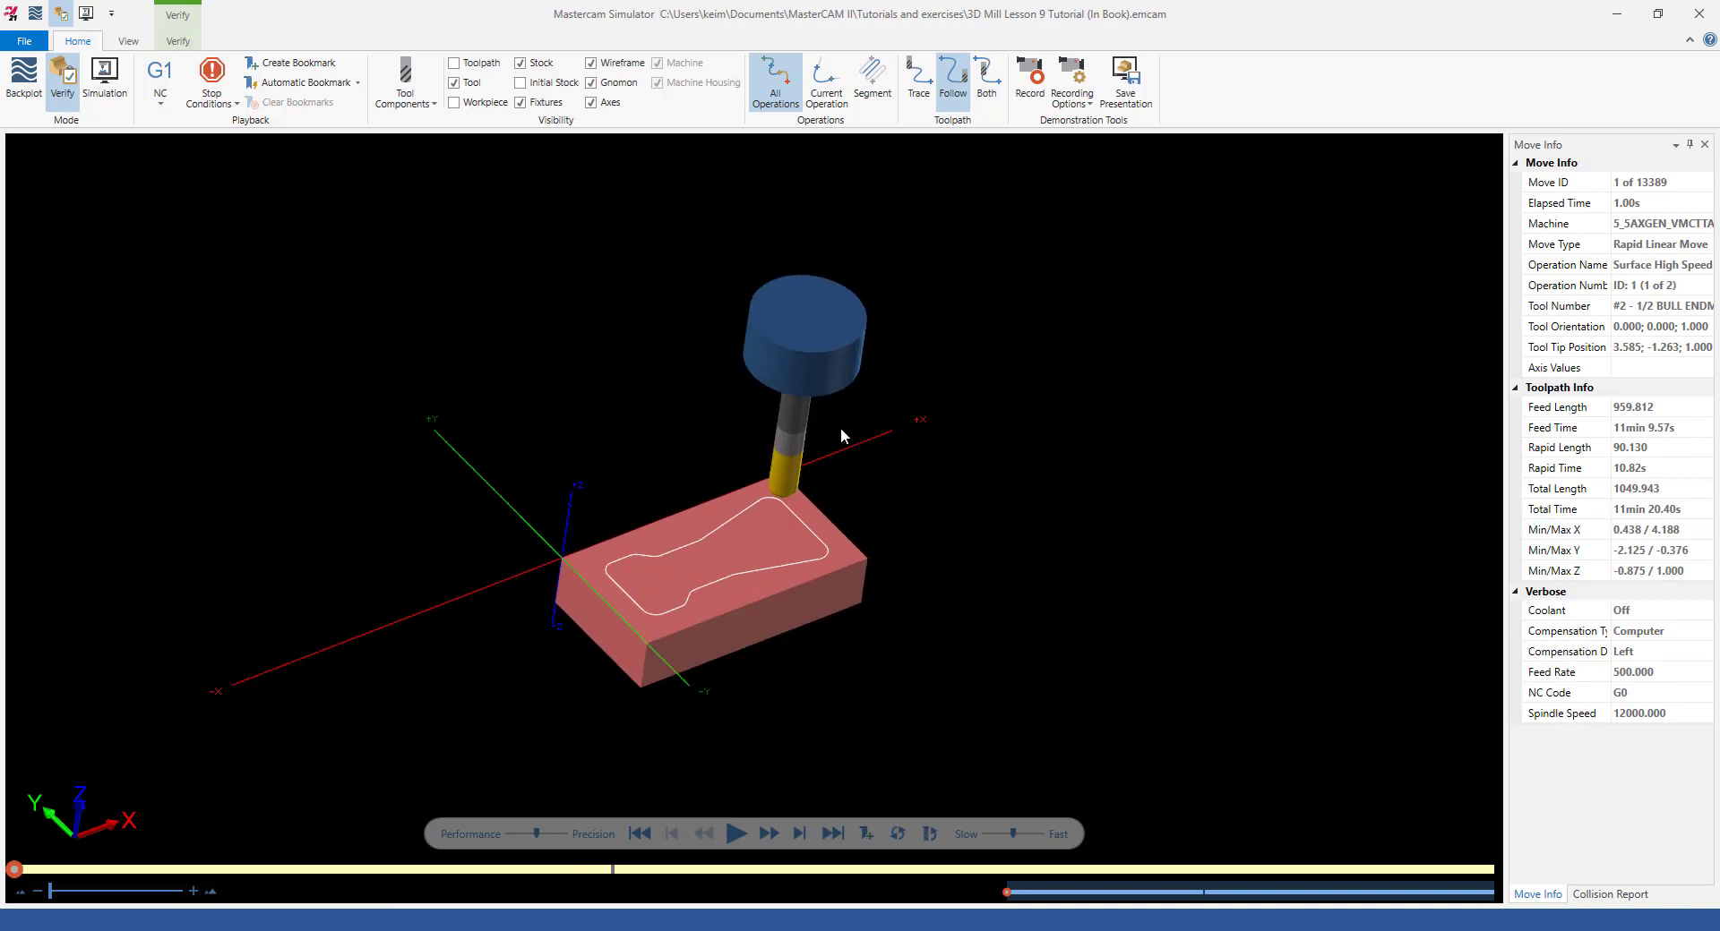
scroll(1083, 285, "down", 4)
scroll(938, 298, "up", 3)
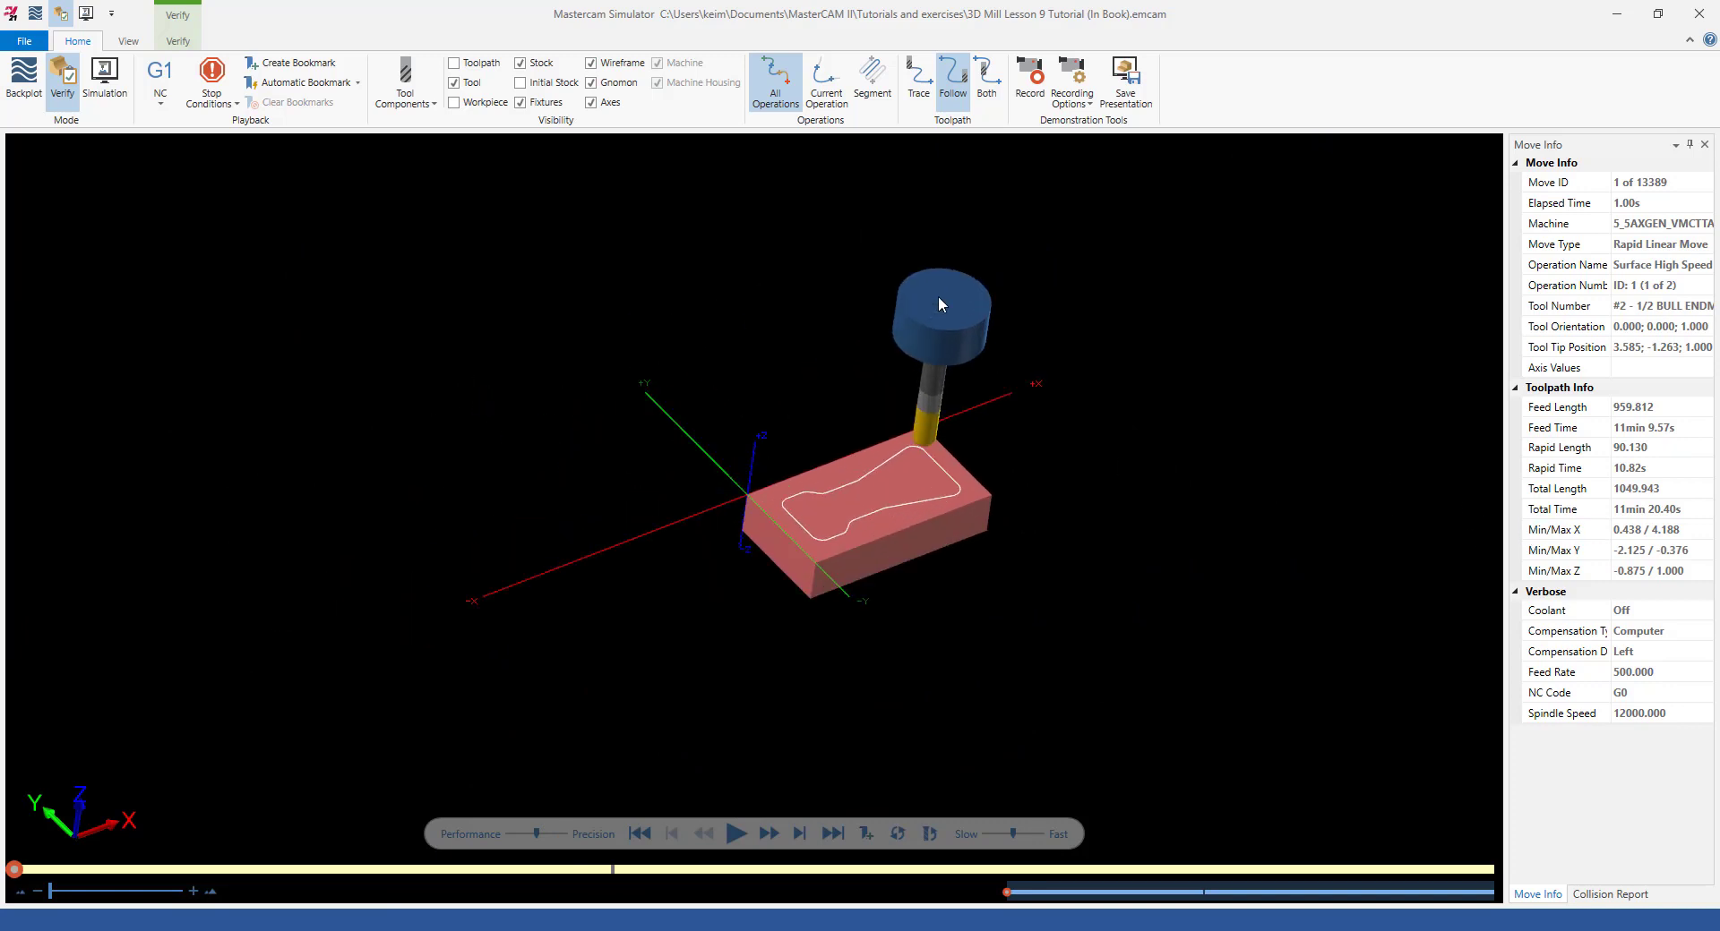
scroll(945, 434, "down", 3)
scroll(949, 397, "up", 4)
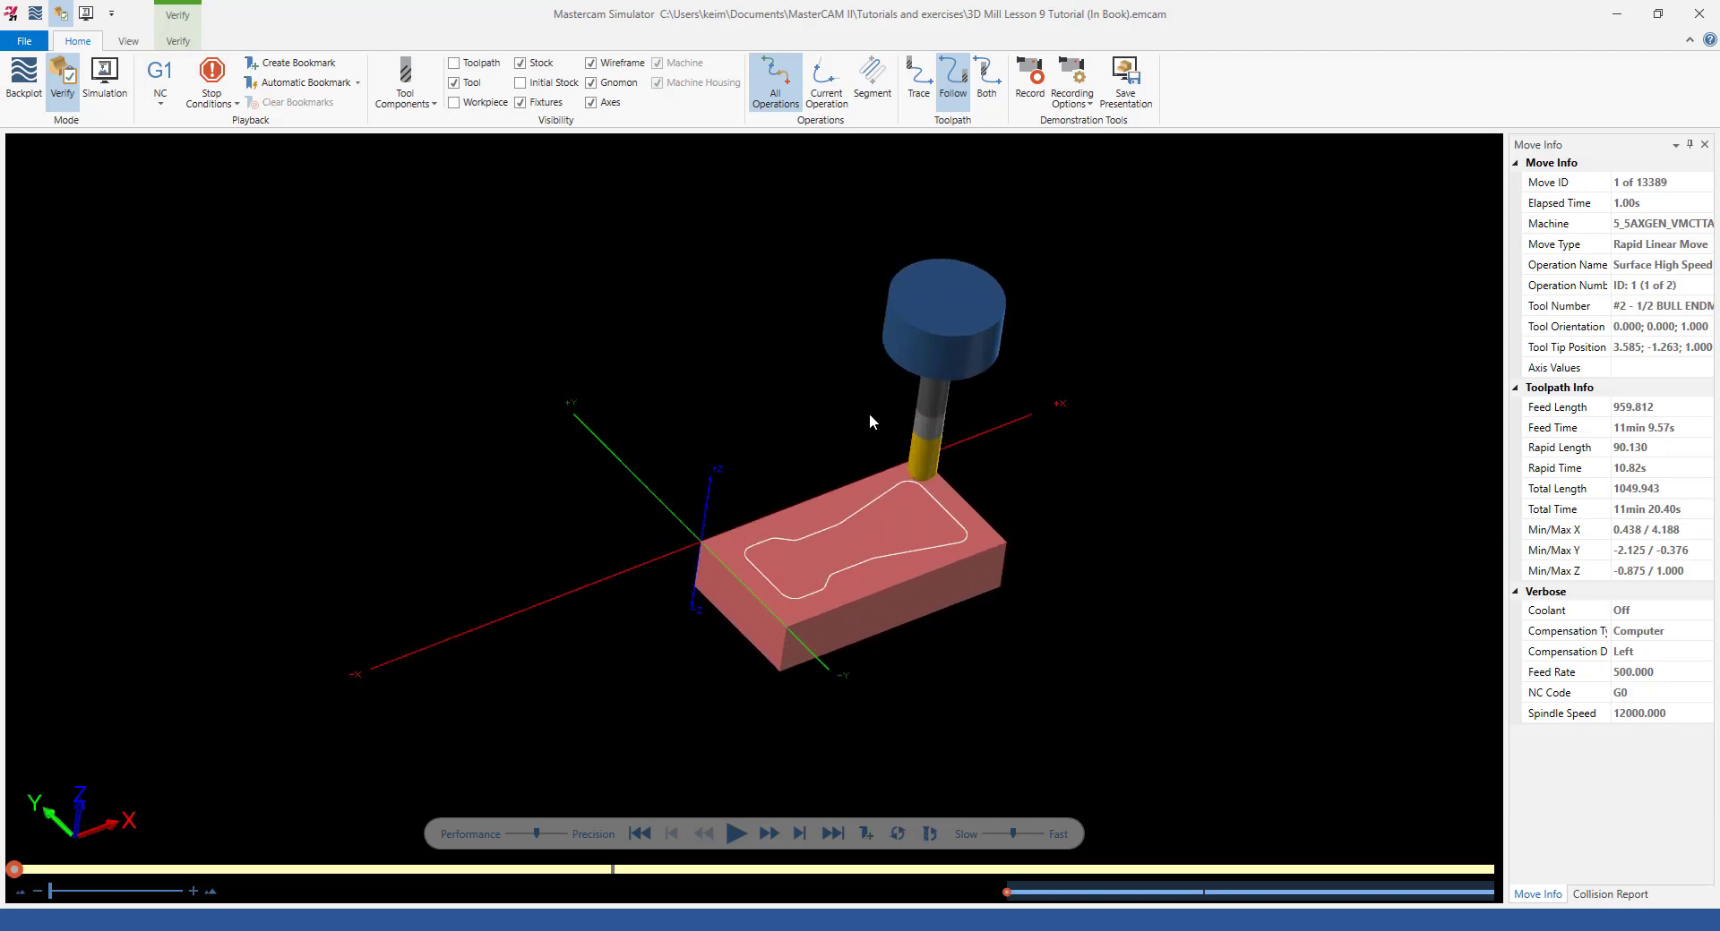
scroll(1013, 431, "up", 3)
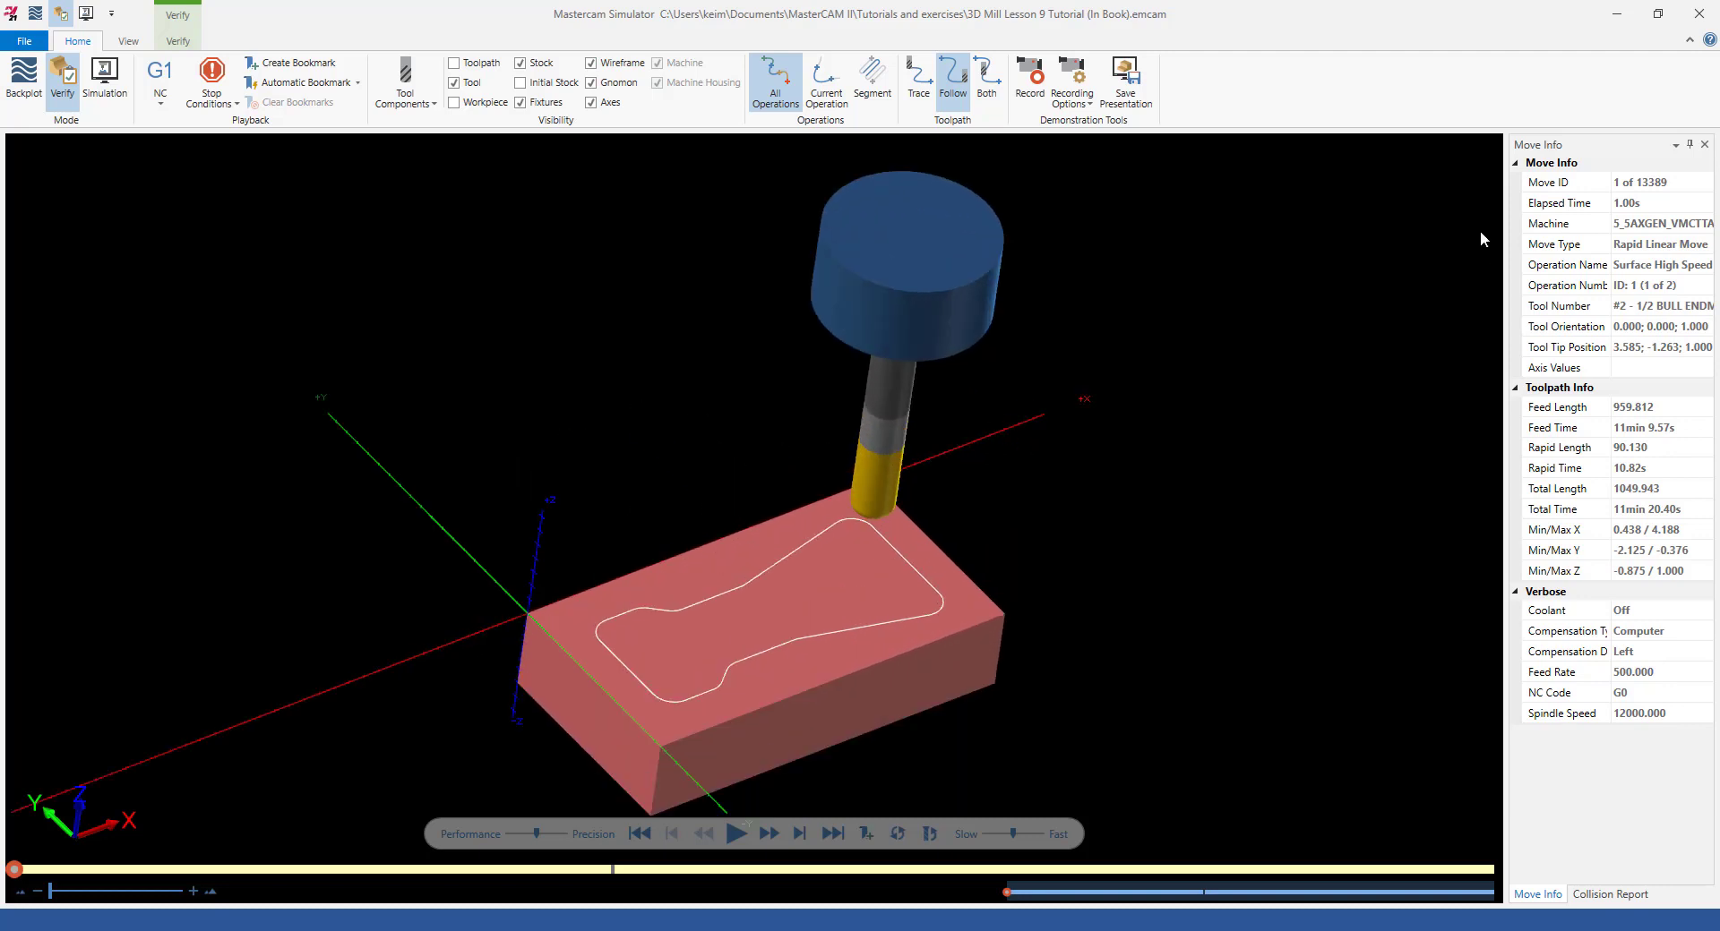